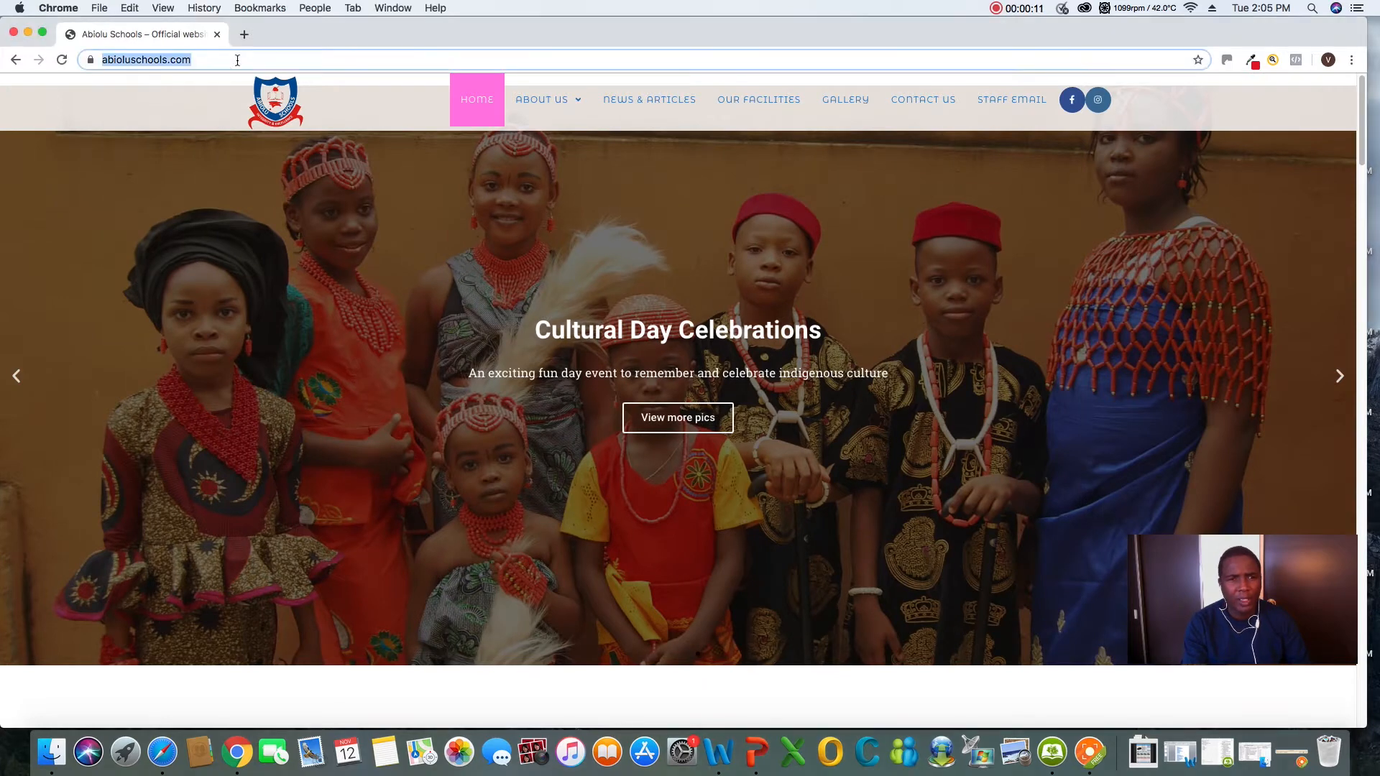
pyautogui.click(237, 61)
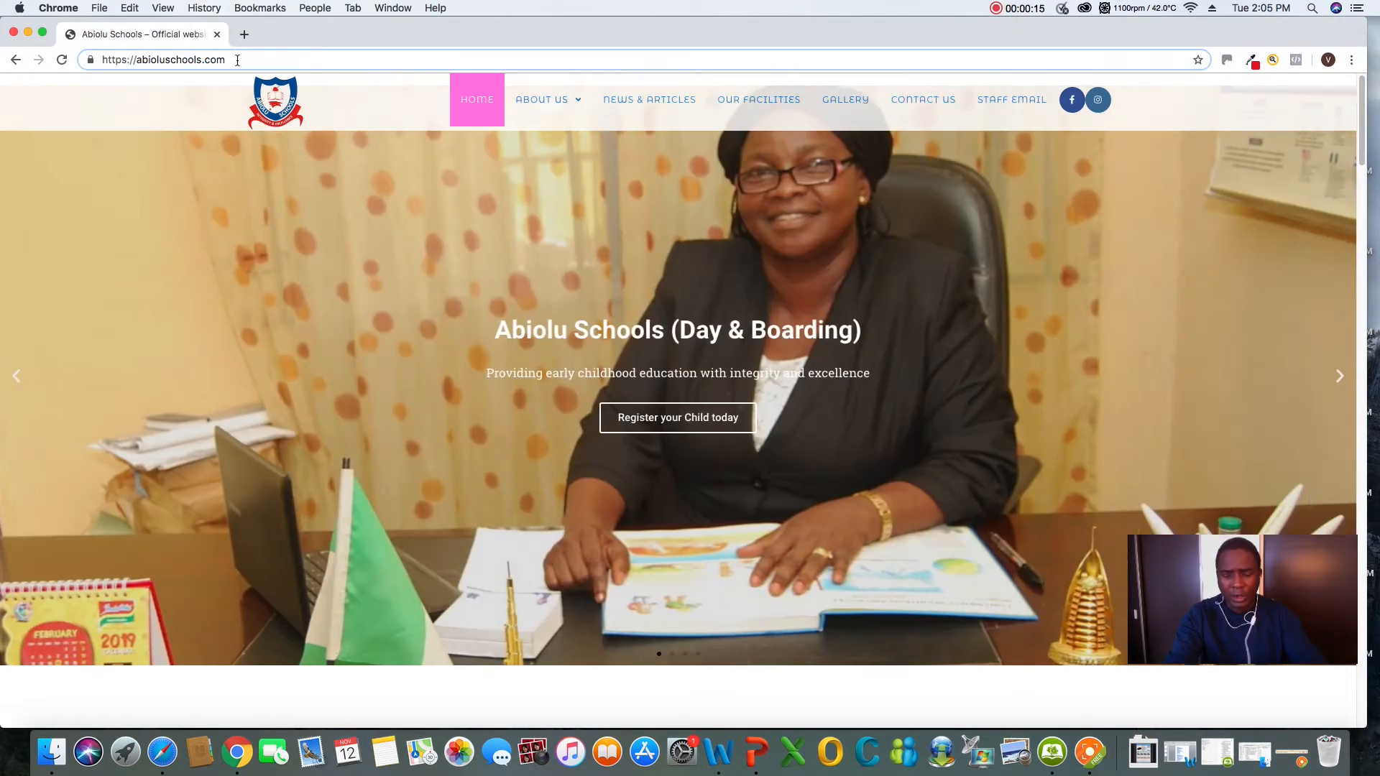
pyautogui.write('/')
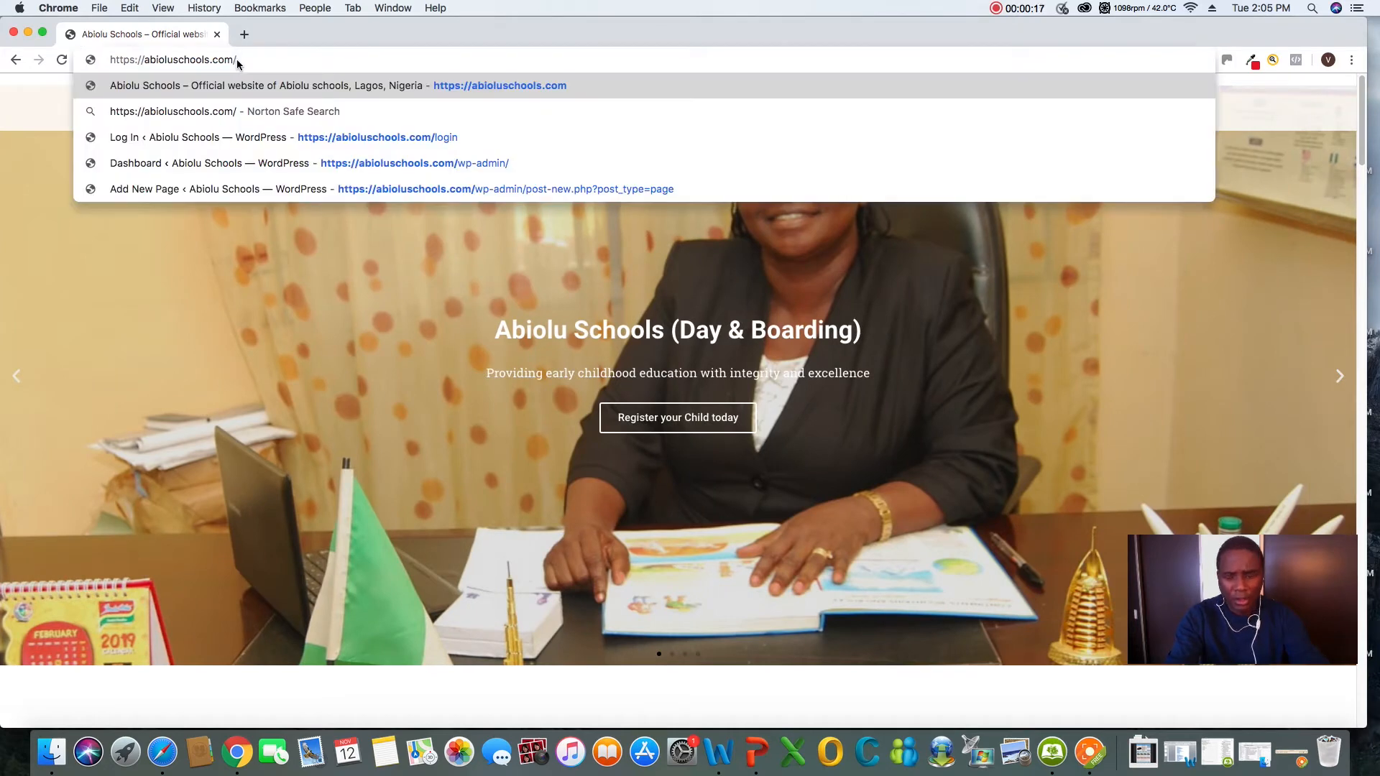
pyautogui.write('login')
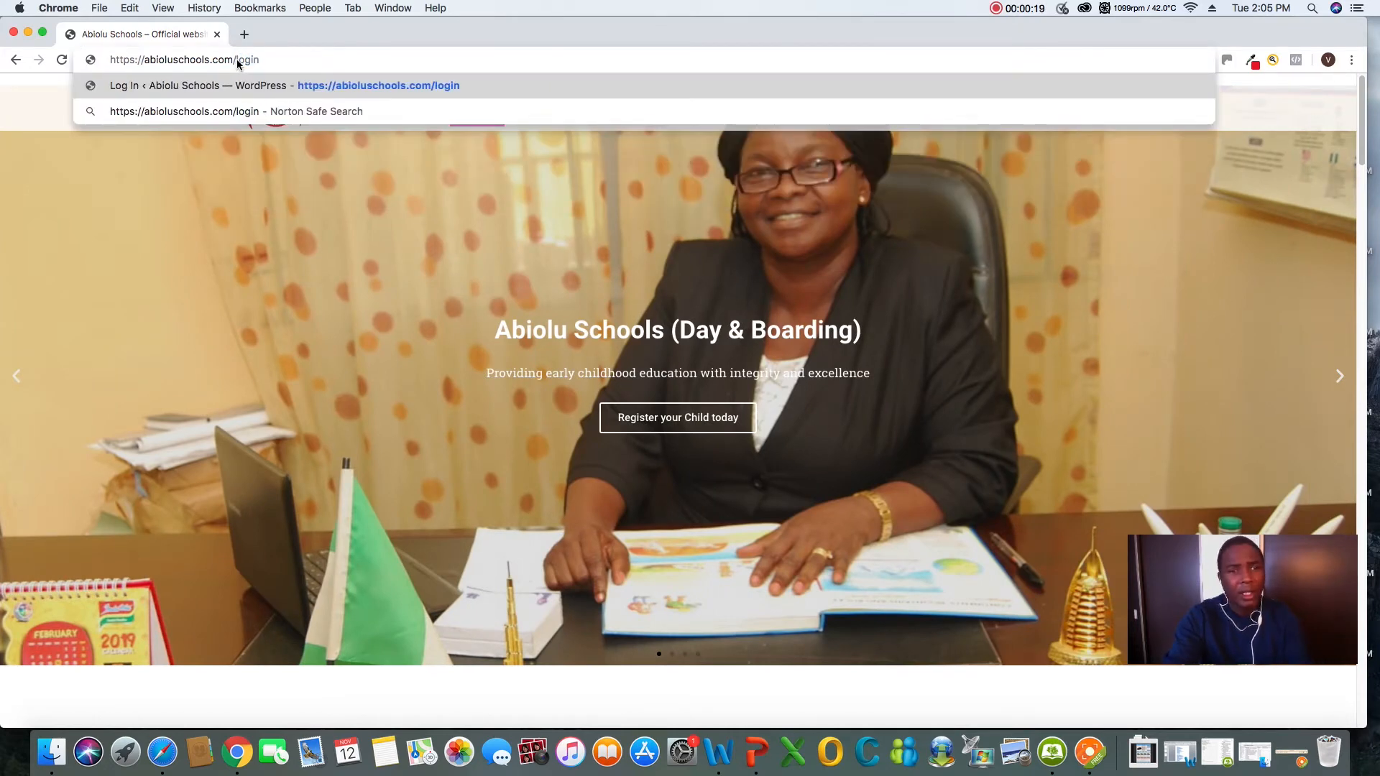
pyautogui.press('Return')
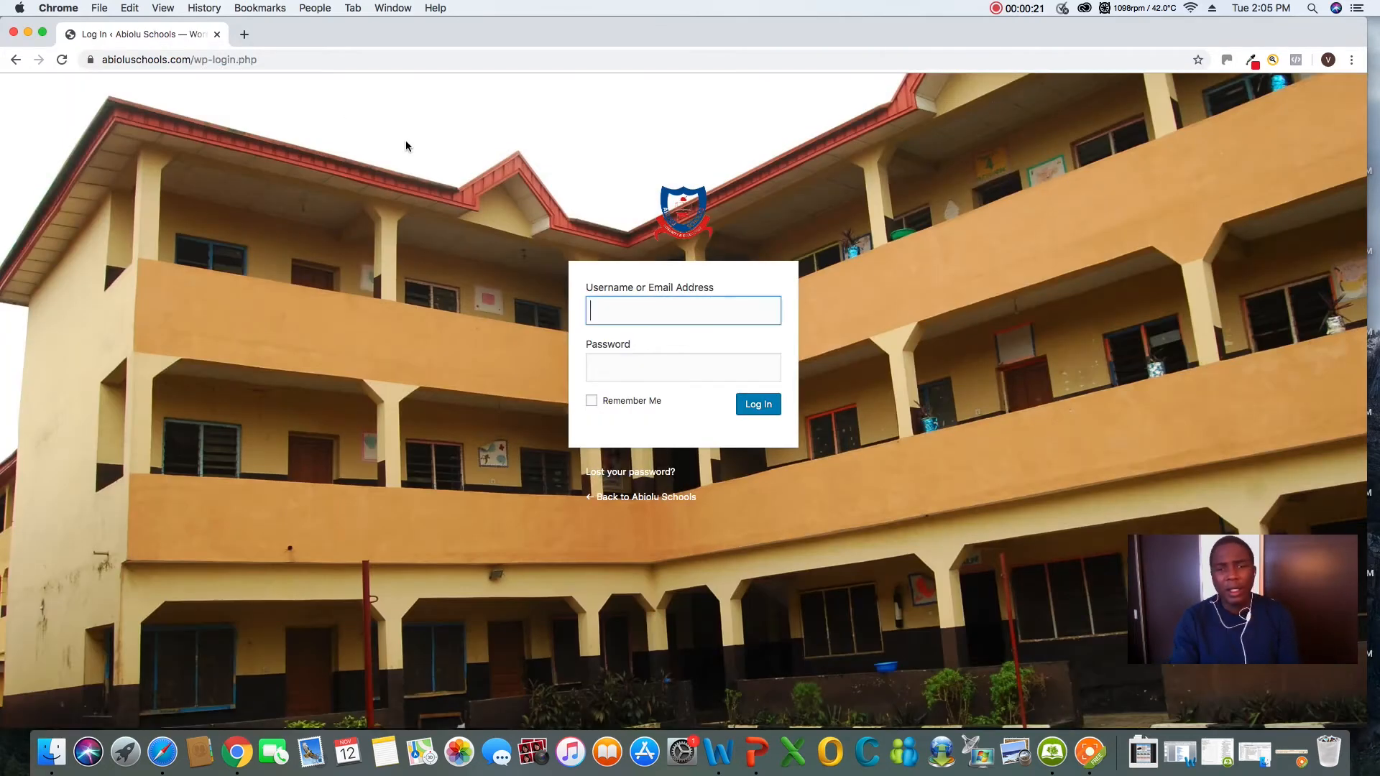
# Log in to the WordPress dashboard with the stored administrator username and the copied account password
pyautogui.click(643, 310)
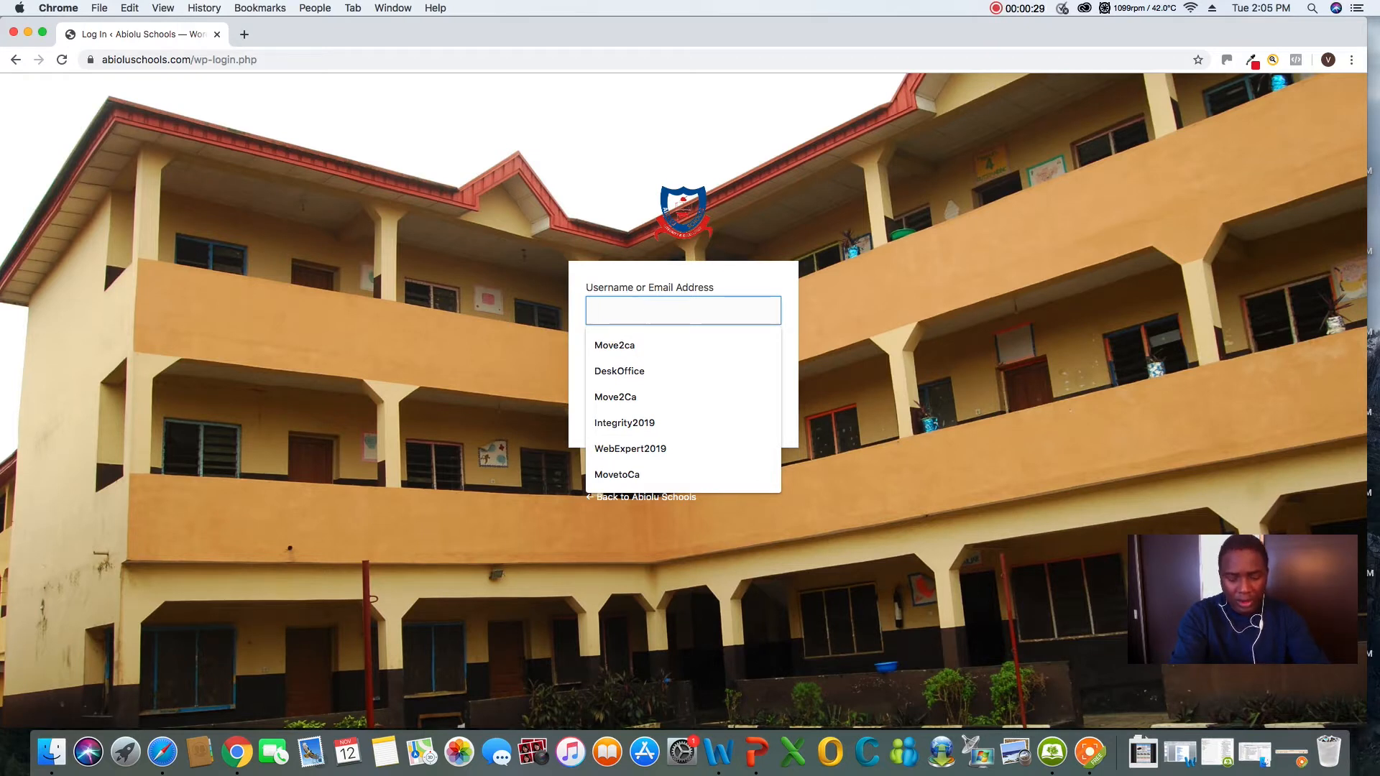
pyautogui.write('I')
pyautogui.click(653, 345)
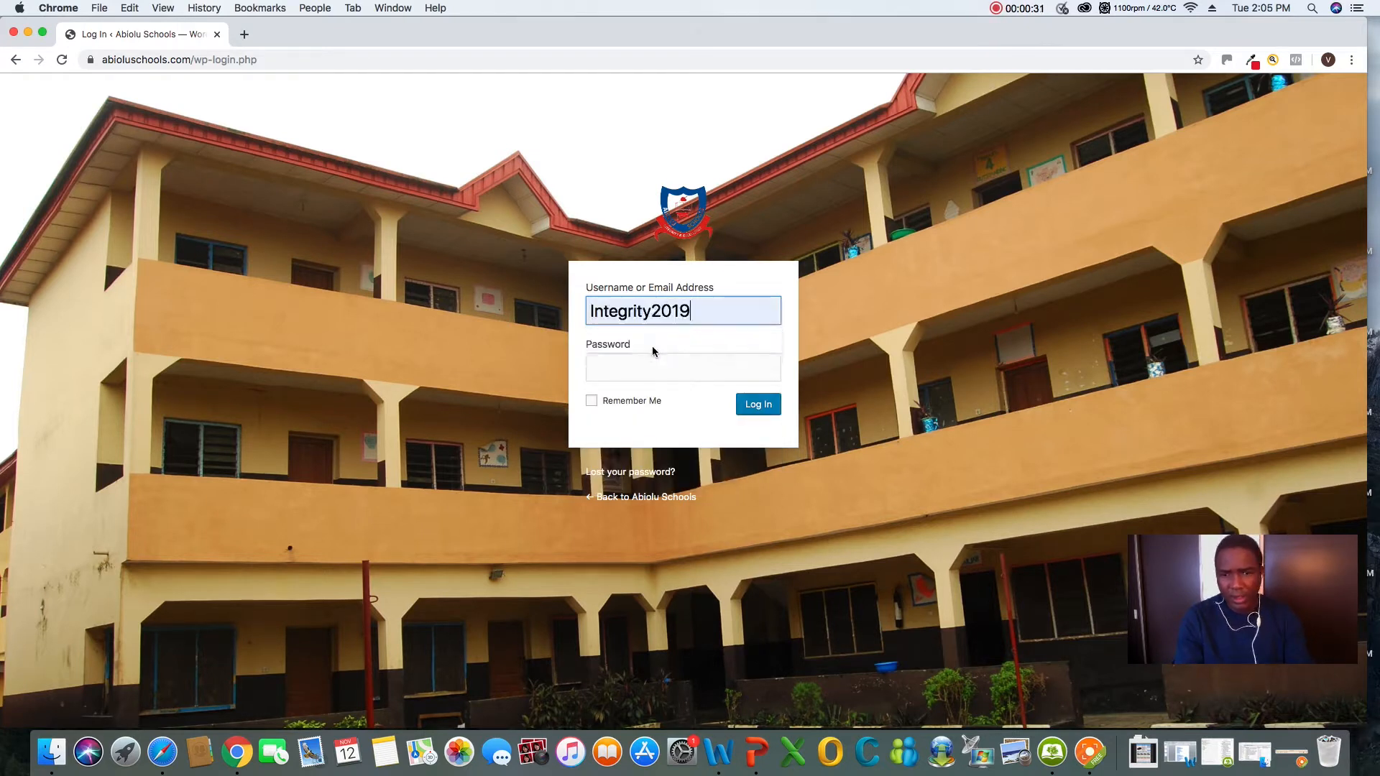
pyautogui.click(647, 368)
pyautogui.rightClick(644, 371)
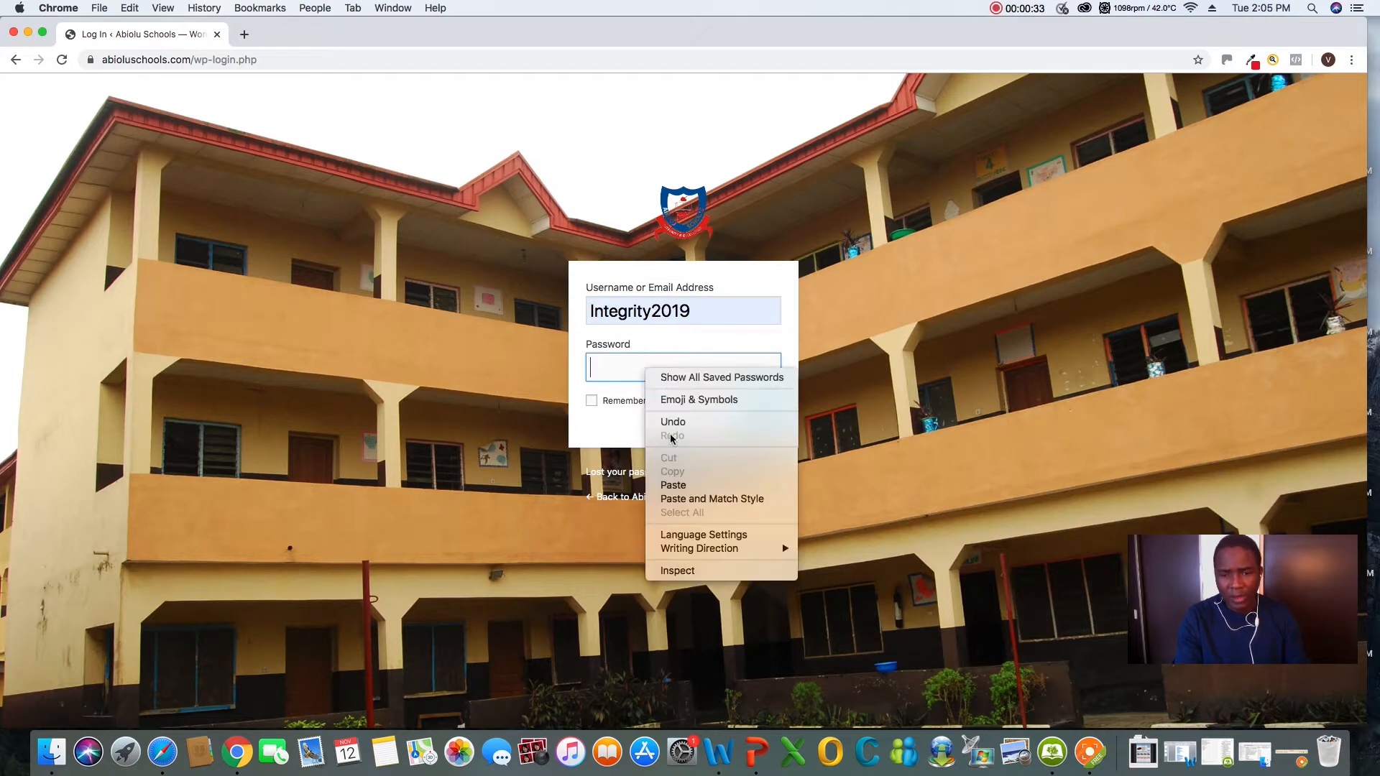
pyautogui.click(672, 486)
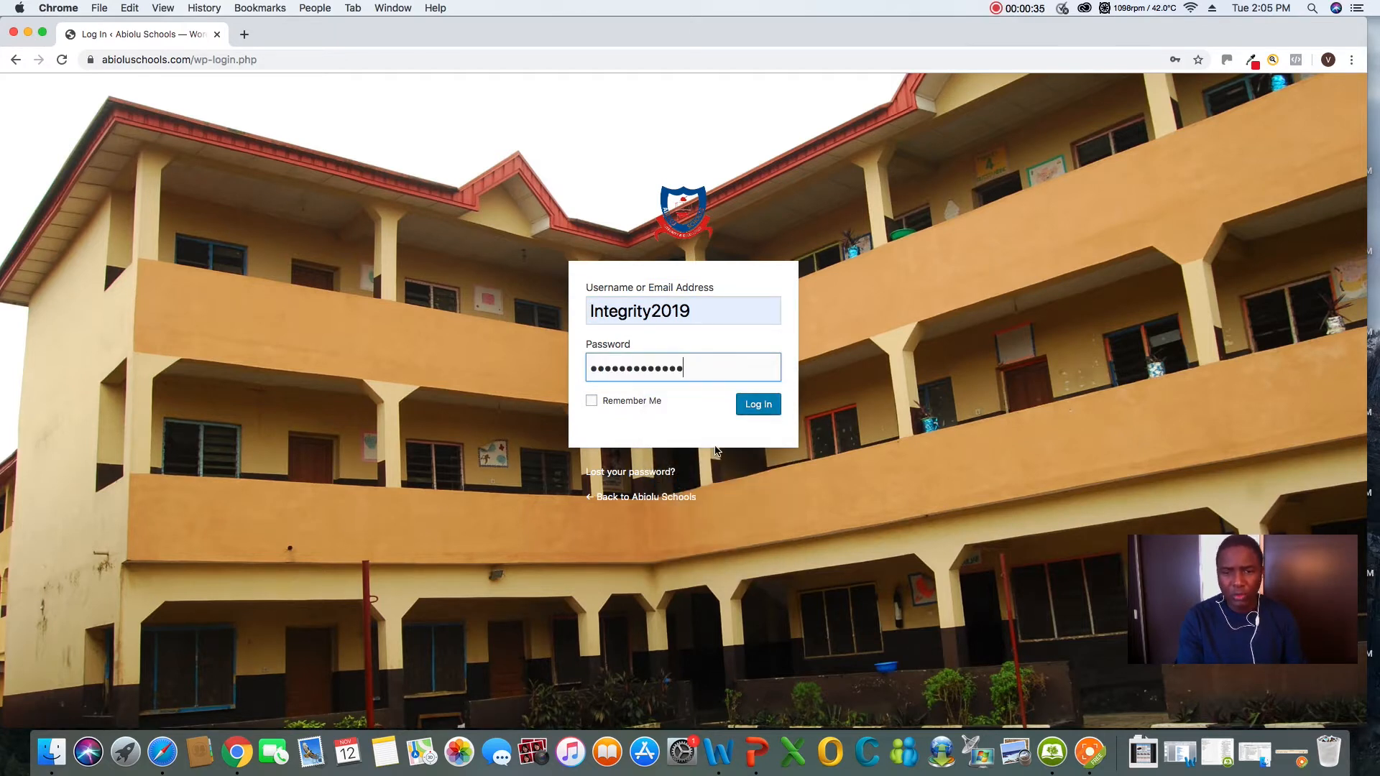
pyautogui.click(761, 407)
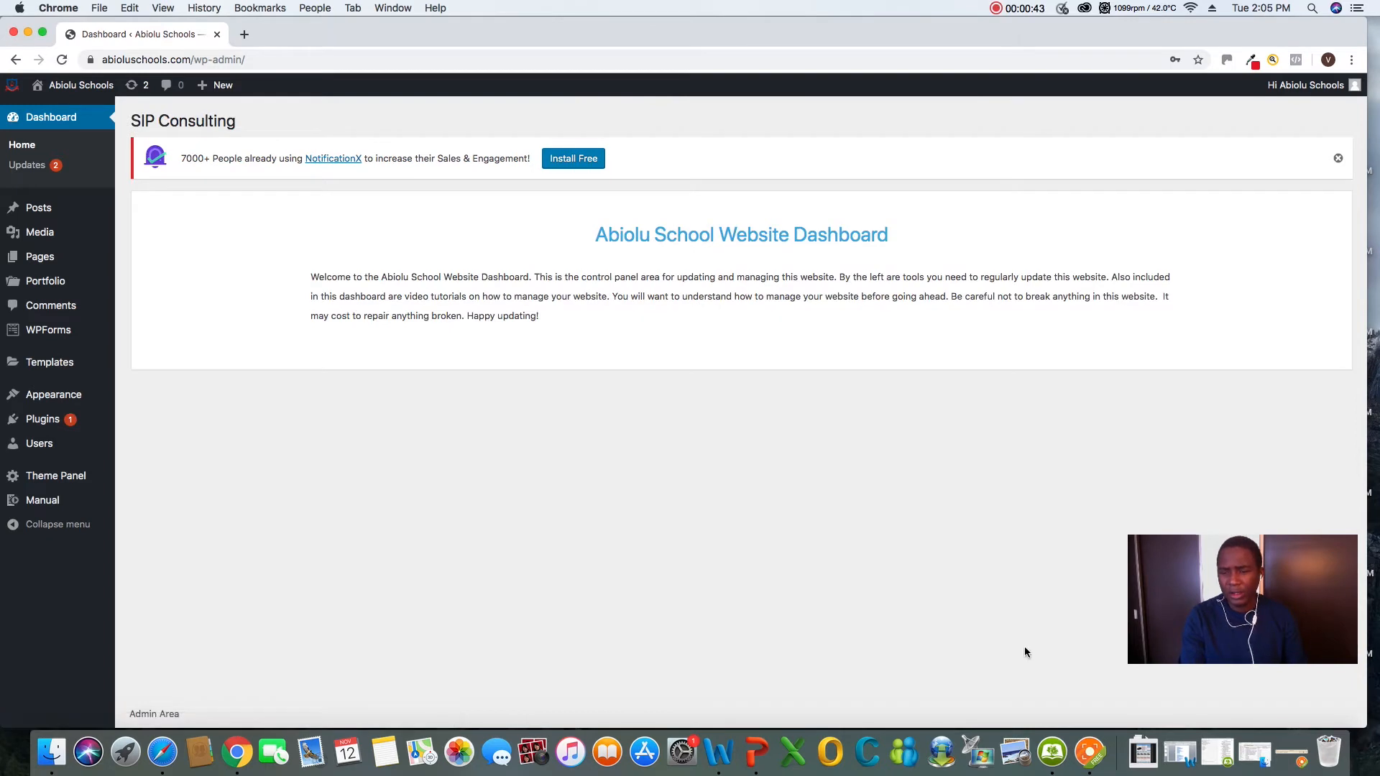
pyautogui.click(1090, 751)
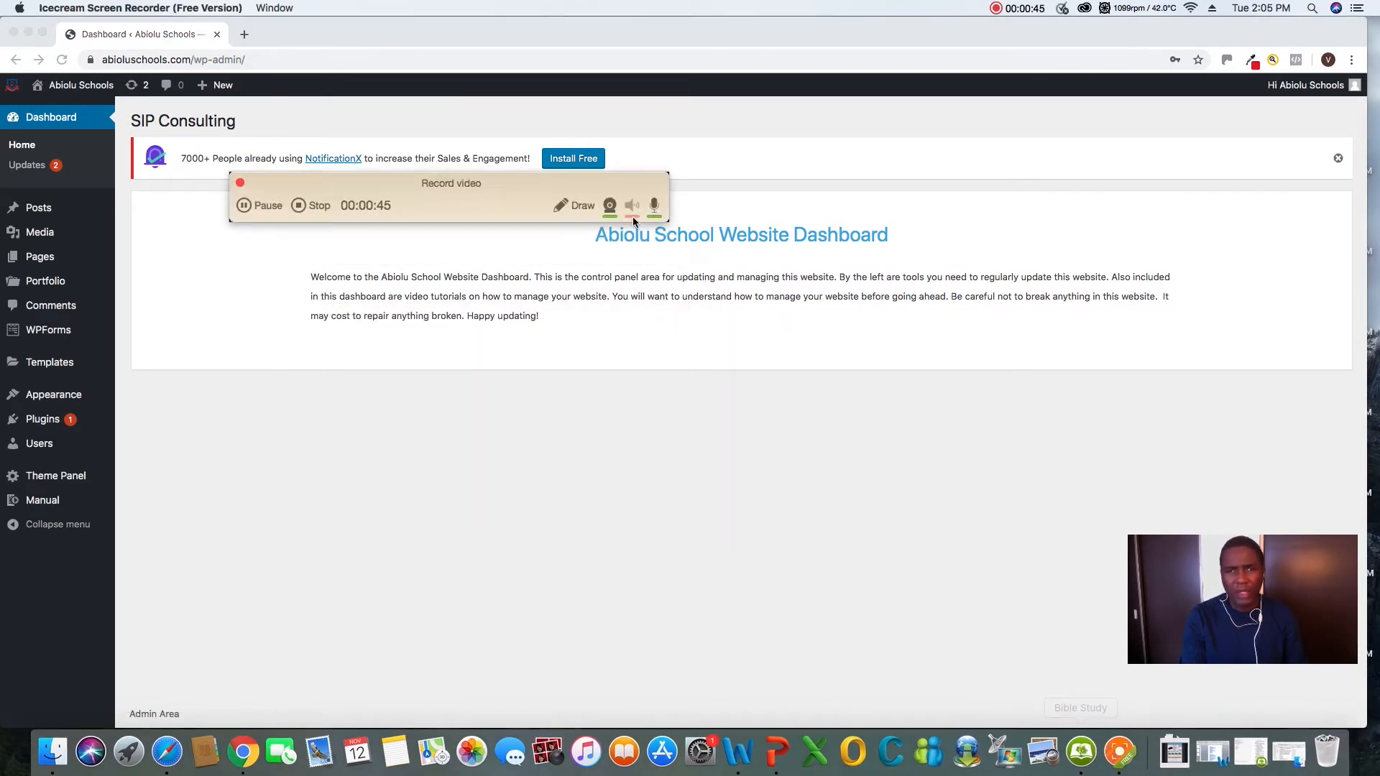
pyautogui.moveTo(391, 159)
pyautogui.mouseDown()
pyautogui.moveTo(992, 398)
pyautogui.moveTo(1152, 496)
pyautogui.moveTo(1110, 486)
pyautogui.mouseUp()
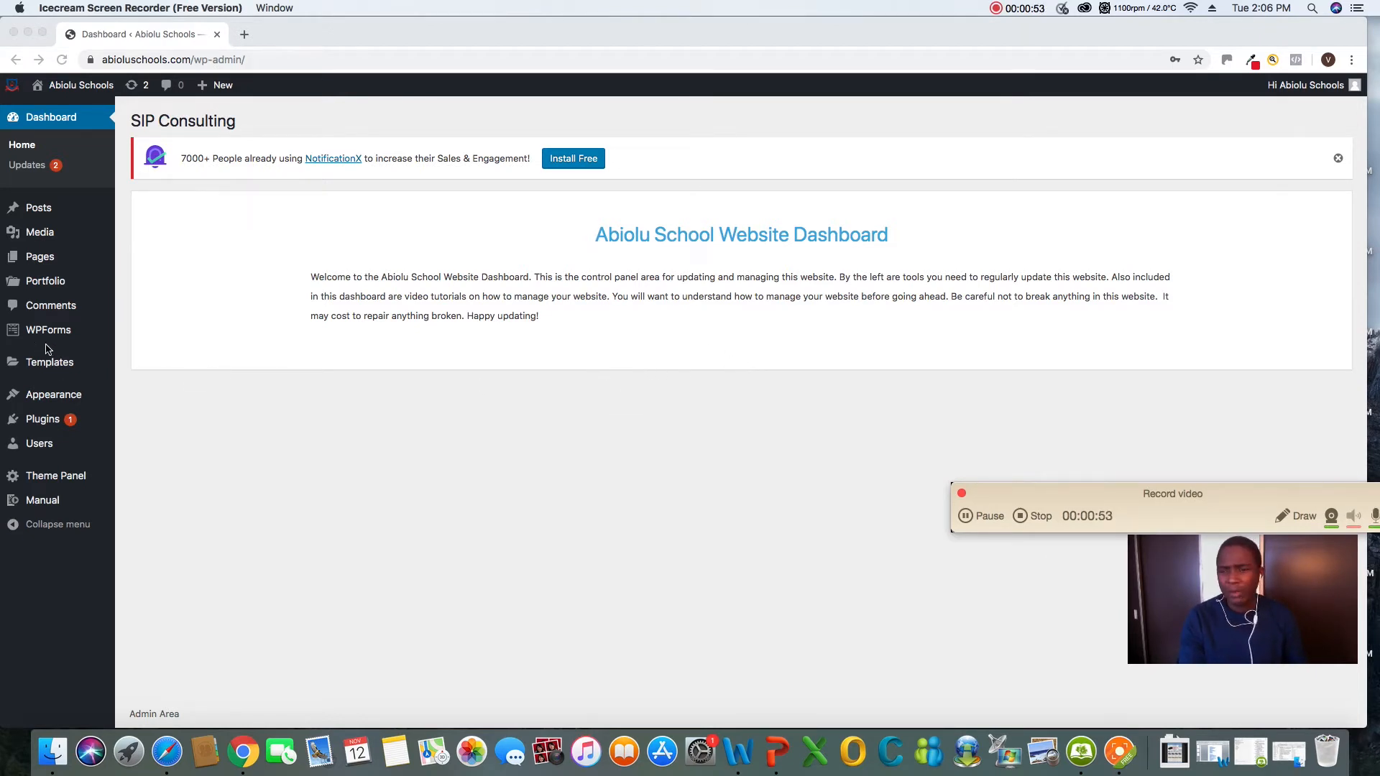
pyautogui.click(41, 262)
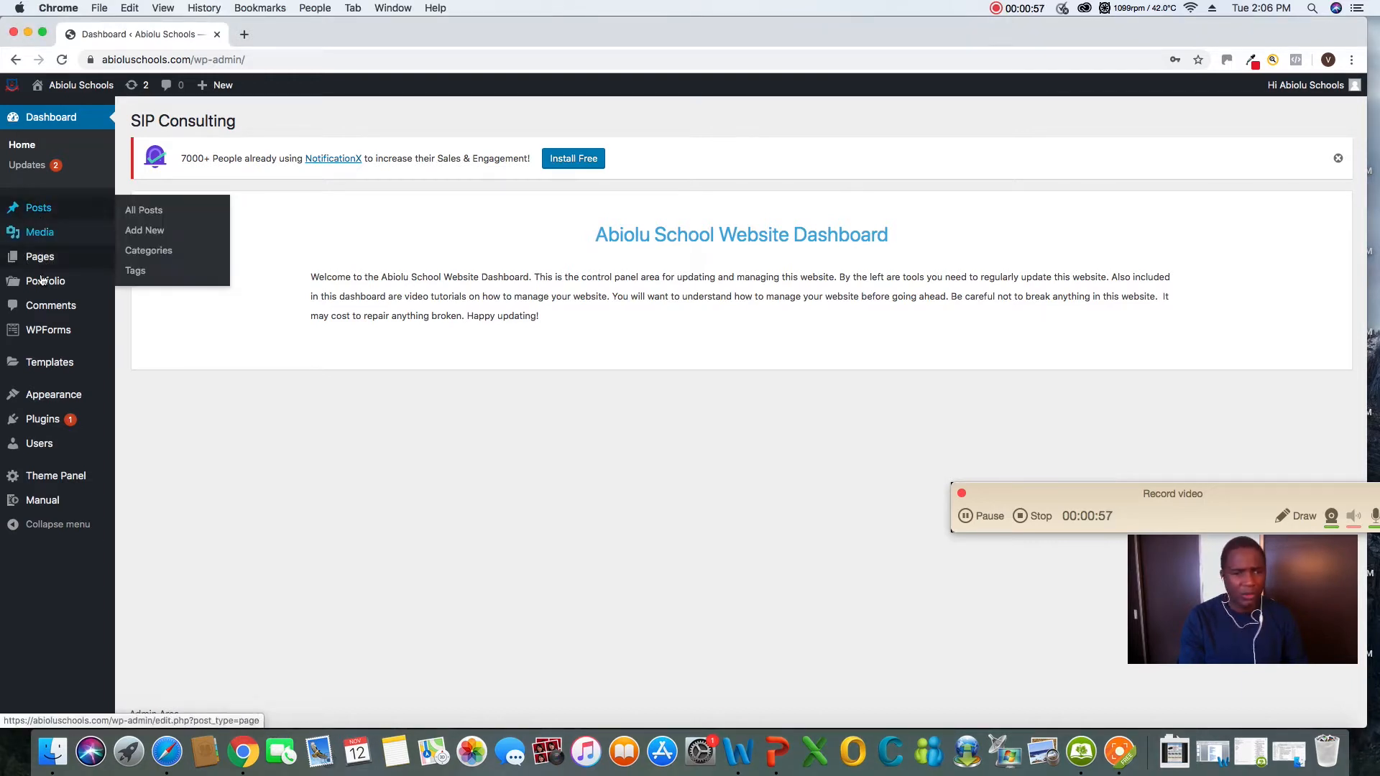
pyautogui.moveTo(53, 500)
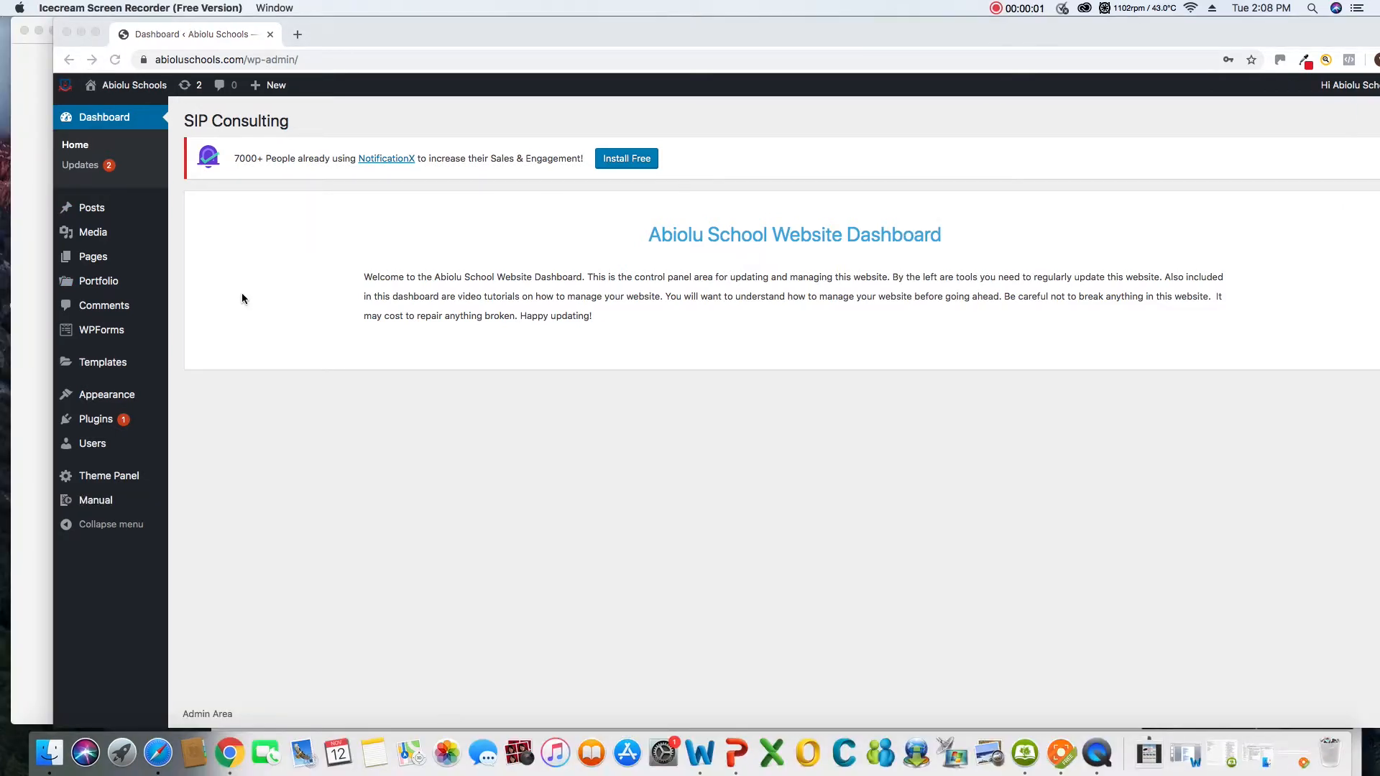
# Open the WordPress updates page, select all available plugin updates and update the Smart Slider 3 plugin
pyautogui.click(100, 171)
pyautogui.click(109, 170)
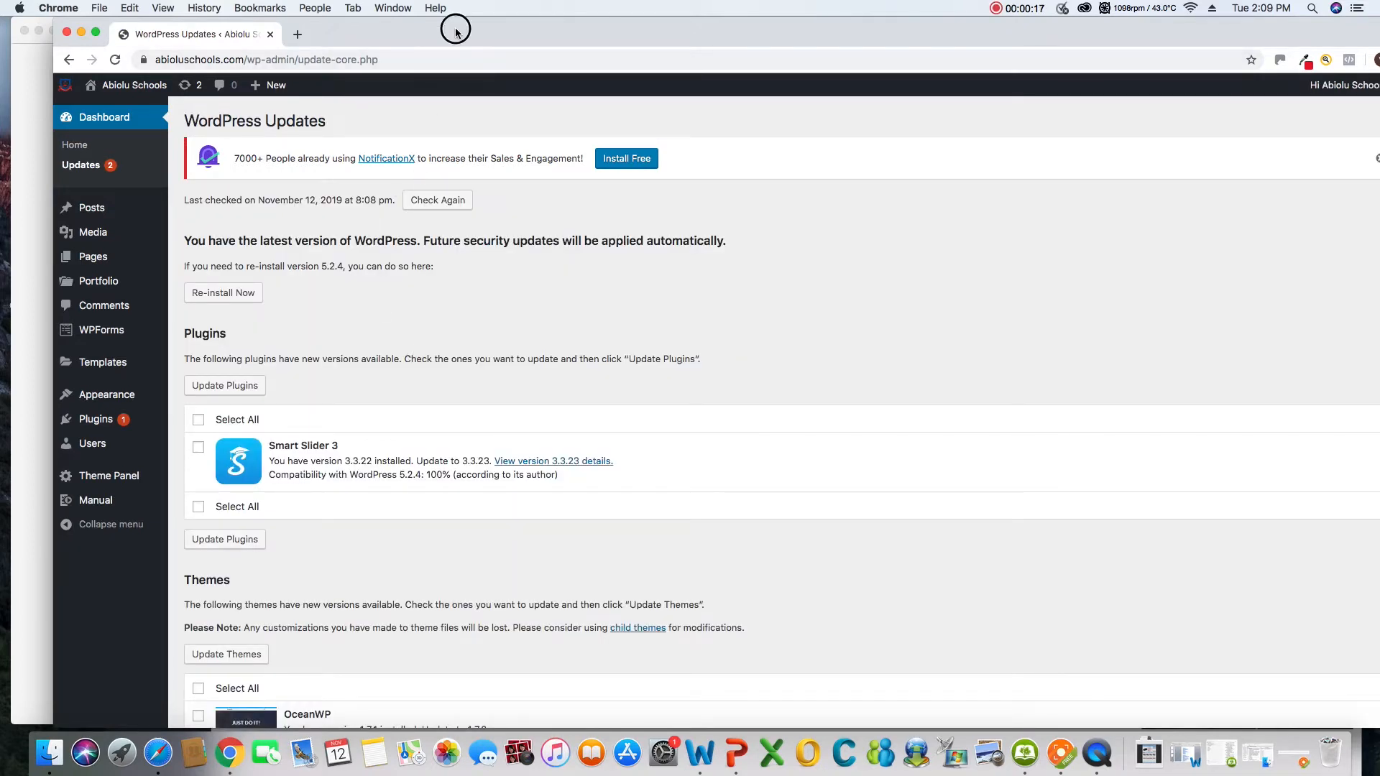
pyautogui.moveTo(456, 28); pyautogui.dragTo(408, 20)
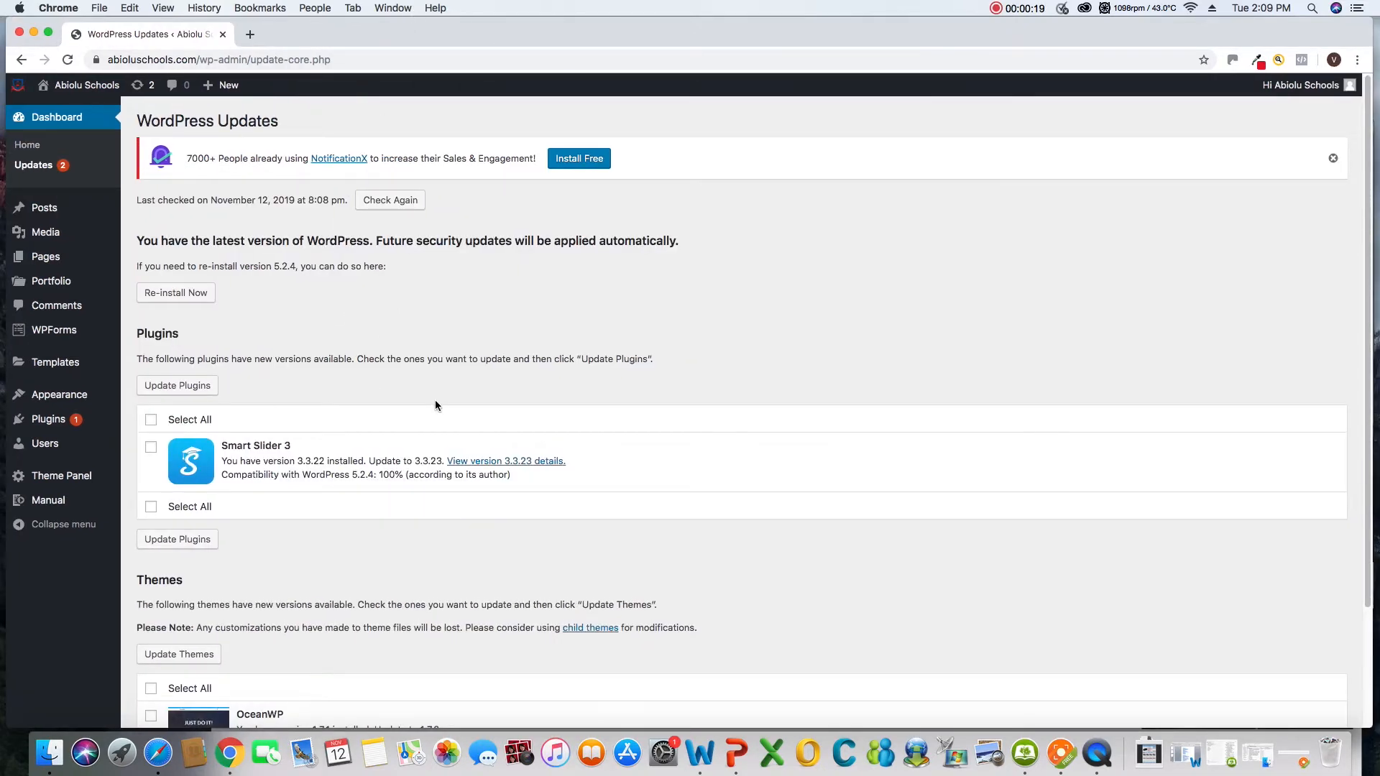
pyautogui.scroll(-4, 434, 400)
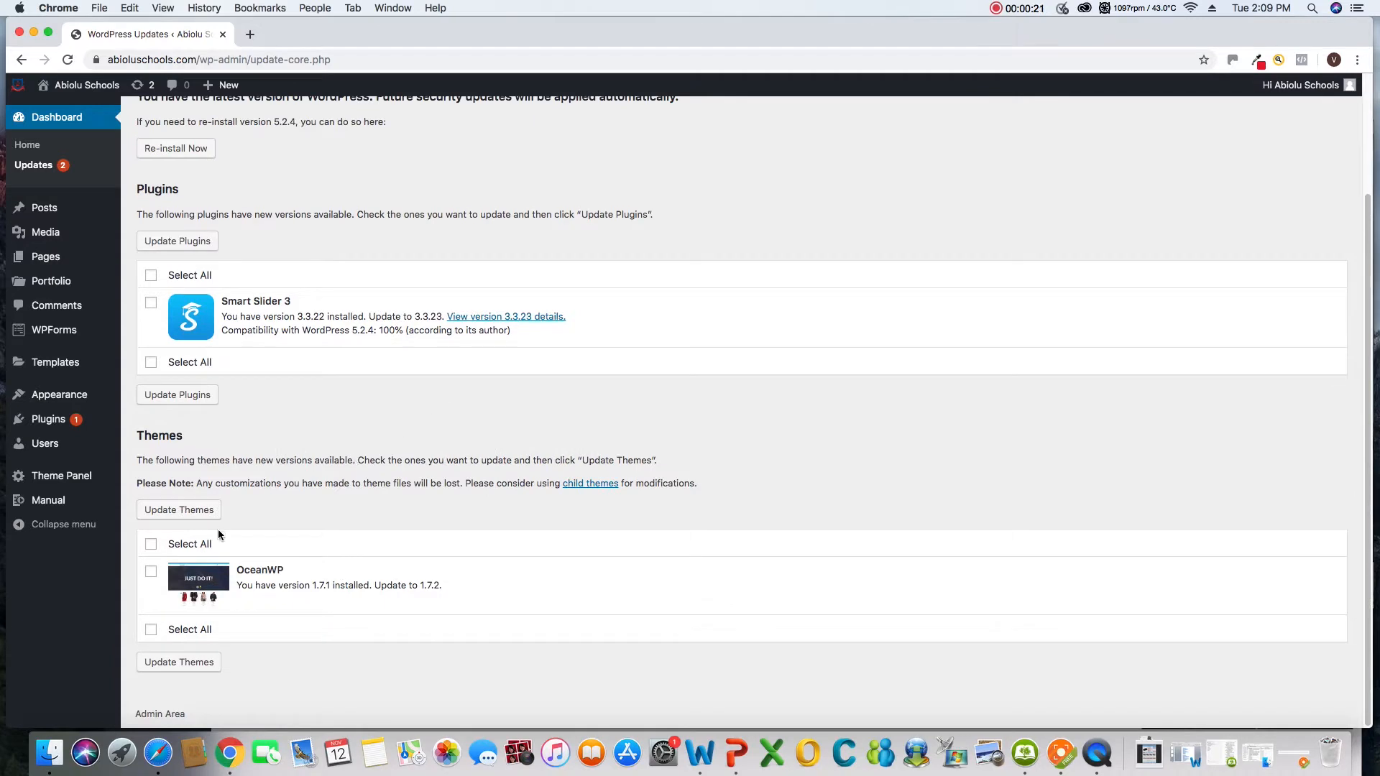
pyautogui.click(151, 545)
pyautogui.click(151, 276)
pyautogui.click(177, 395)
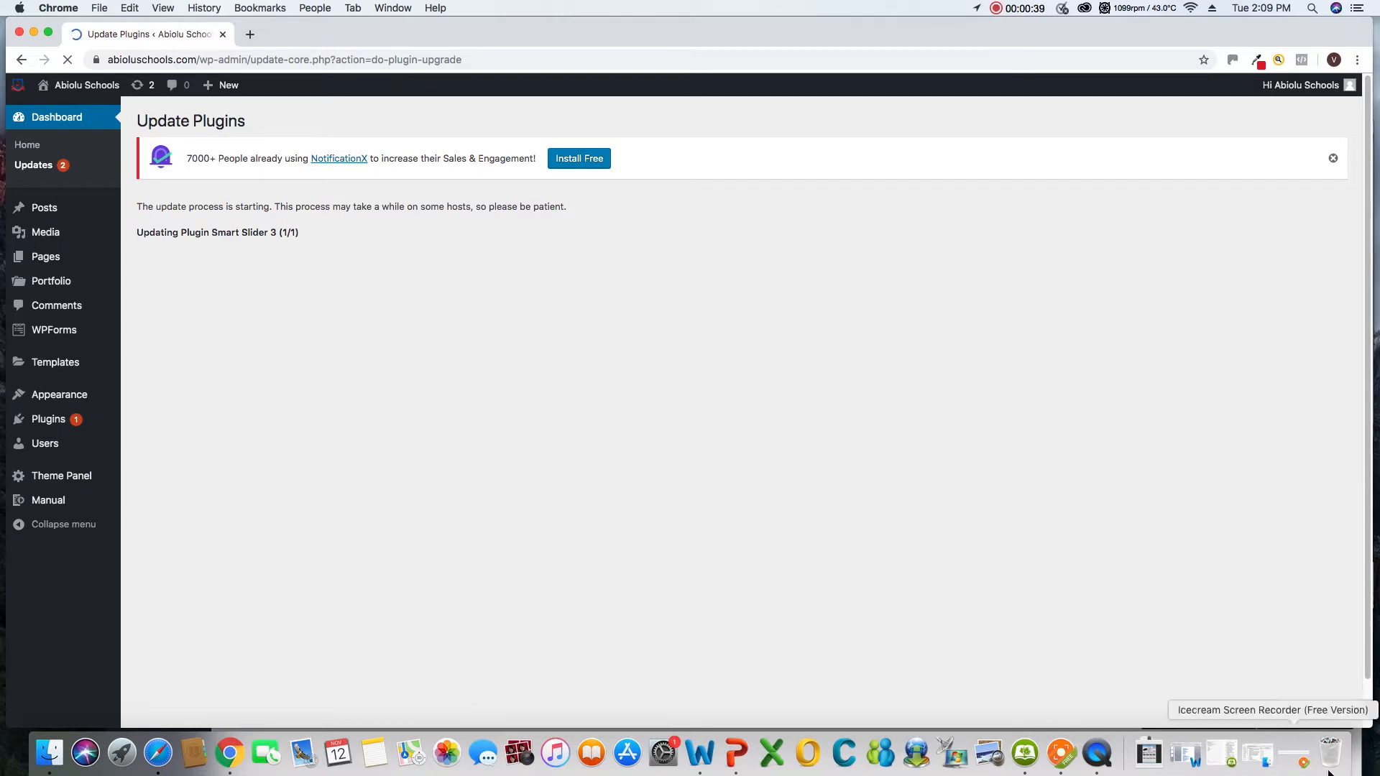
pyautogui.click(1062, 755)
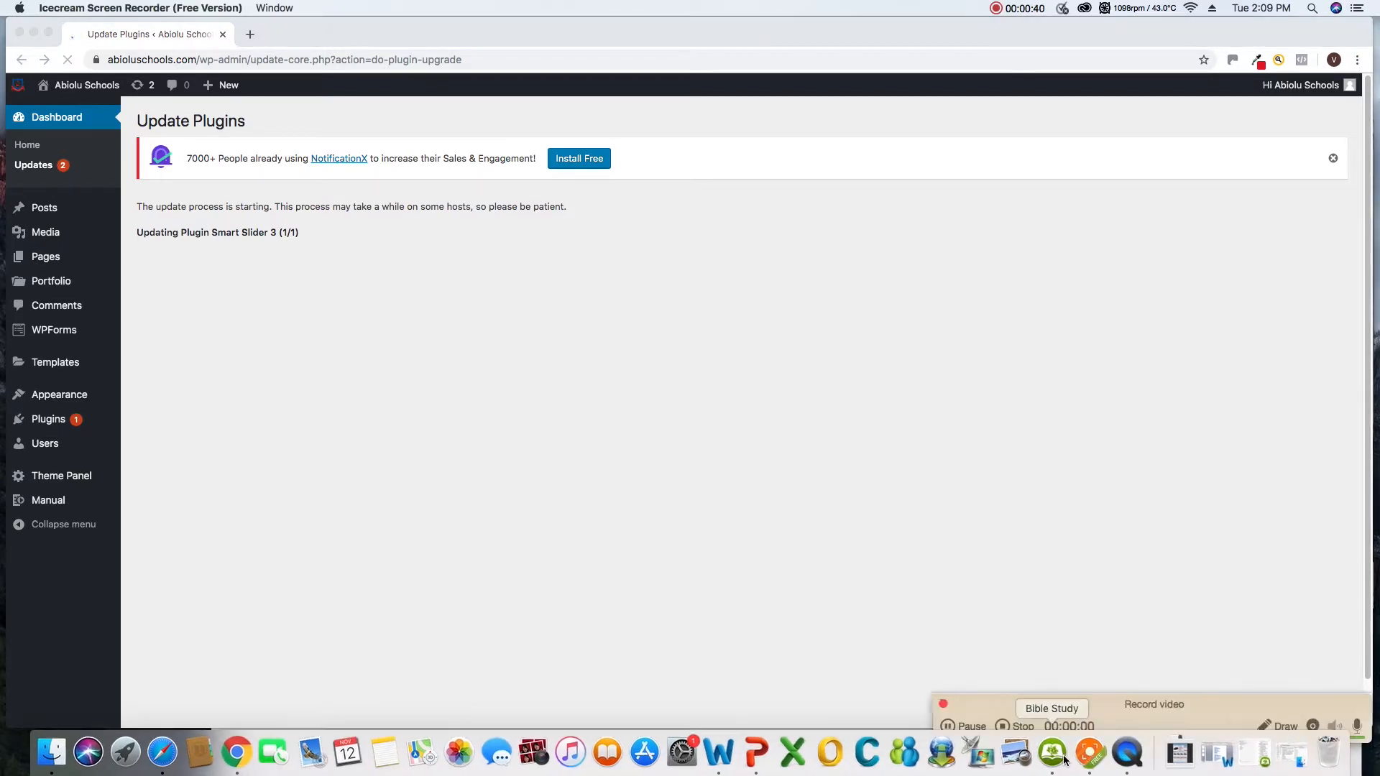
pyautogui.moveTo(1208, 710); pyautogui.dragTo(1211, 666)
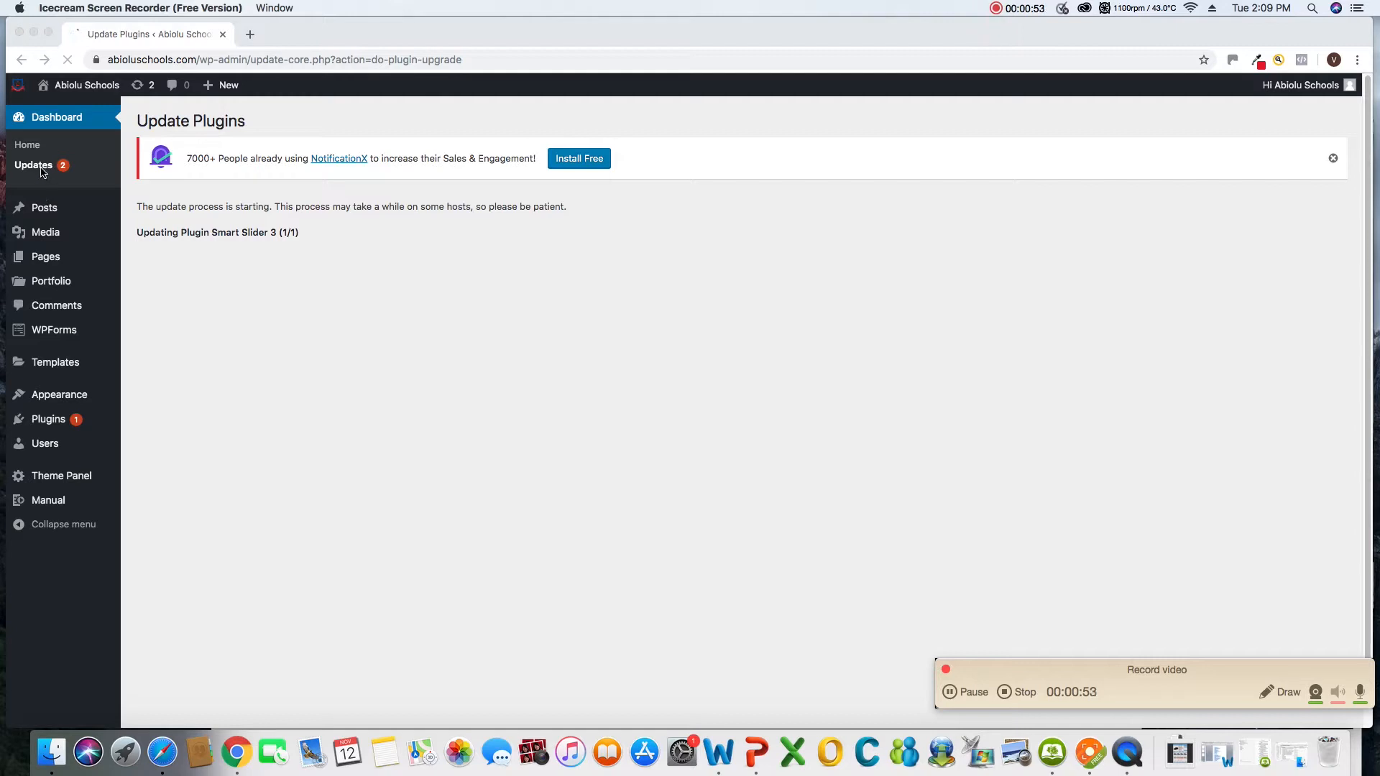
pyautogui.scroll(-1, 318, 328)
pyautogui.scroll(1, 318, 328)
pyautogui.scroll(-2, 317, 322)
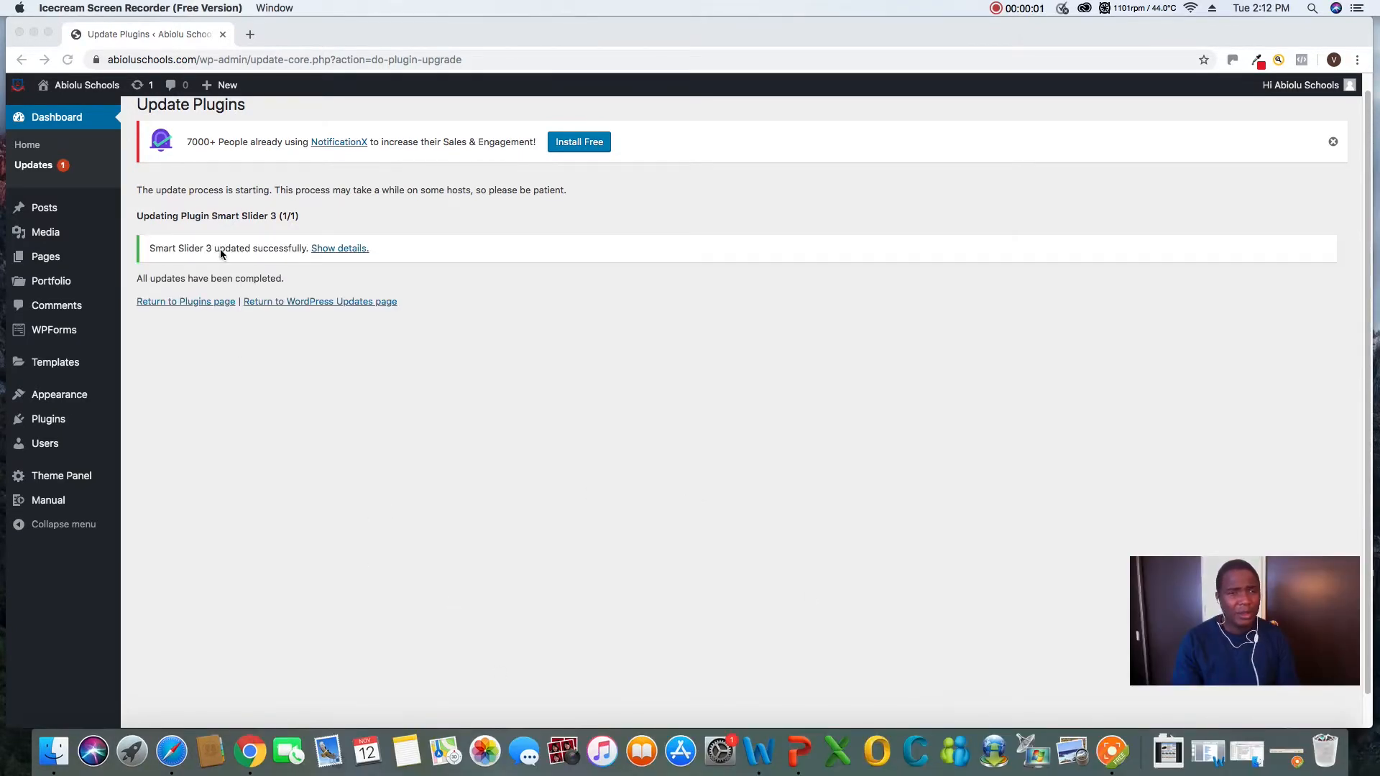
# Return to the WordPress updates page, select all available theme updates and update the OceanWP theme
pyautogui.click(63, 169)
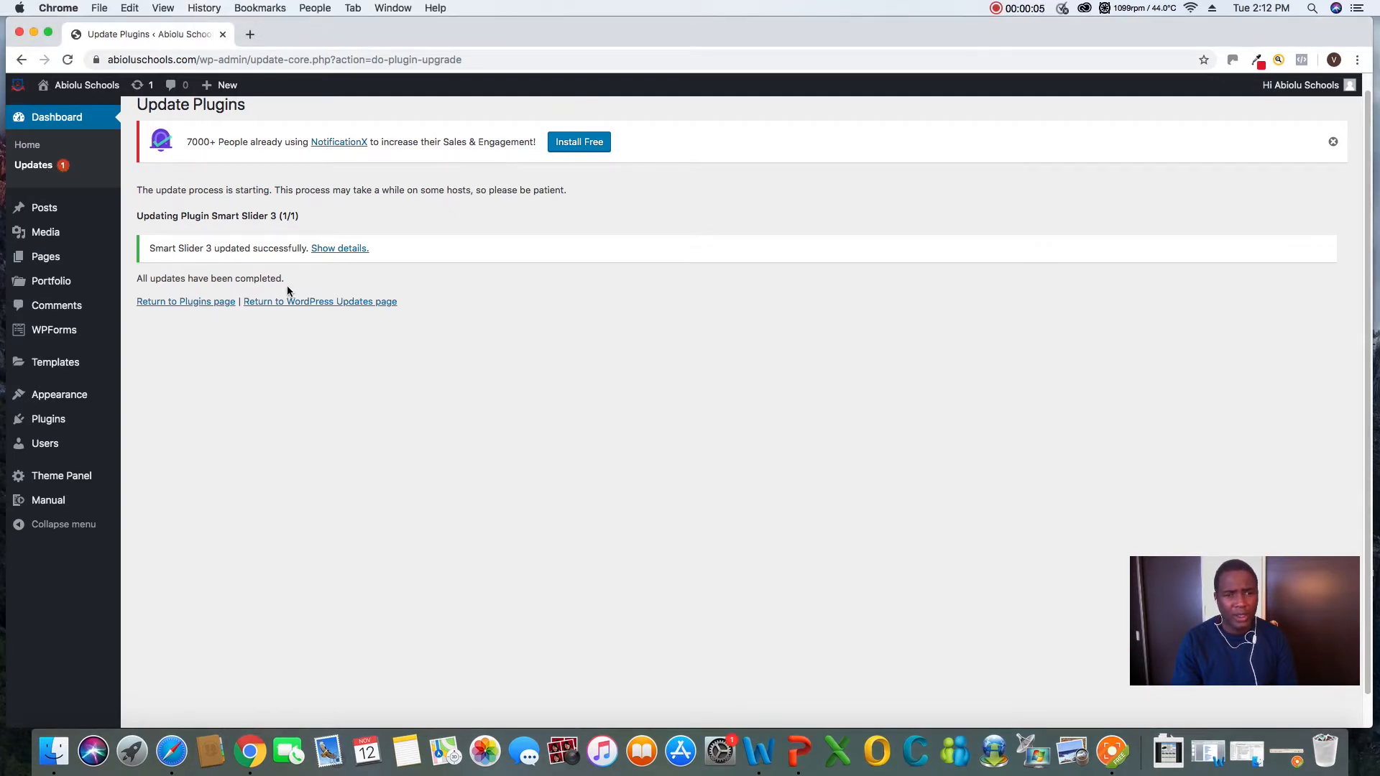
pyautogui.click(33, 166)
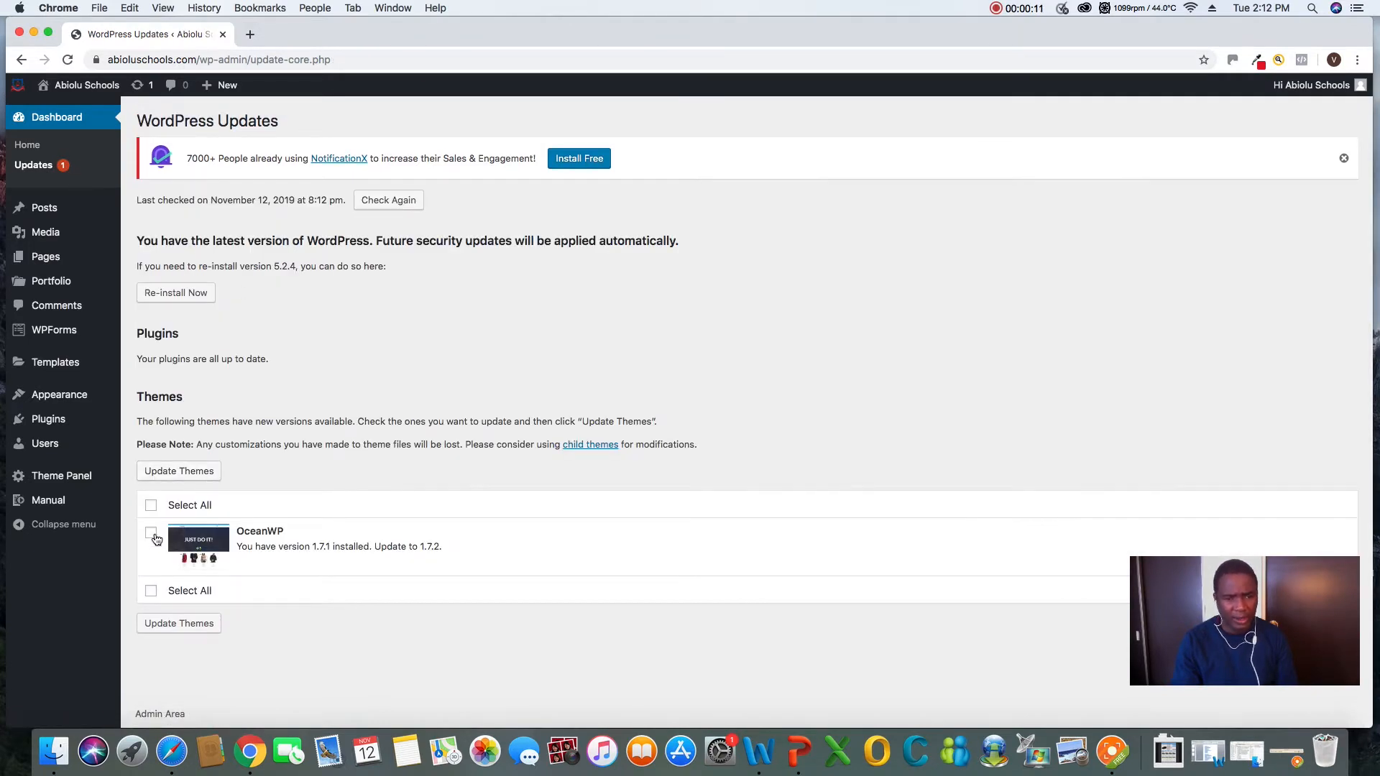
pyautogui.click(151, 507)
pyautogui.click(177, 624)
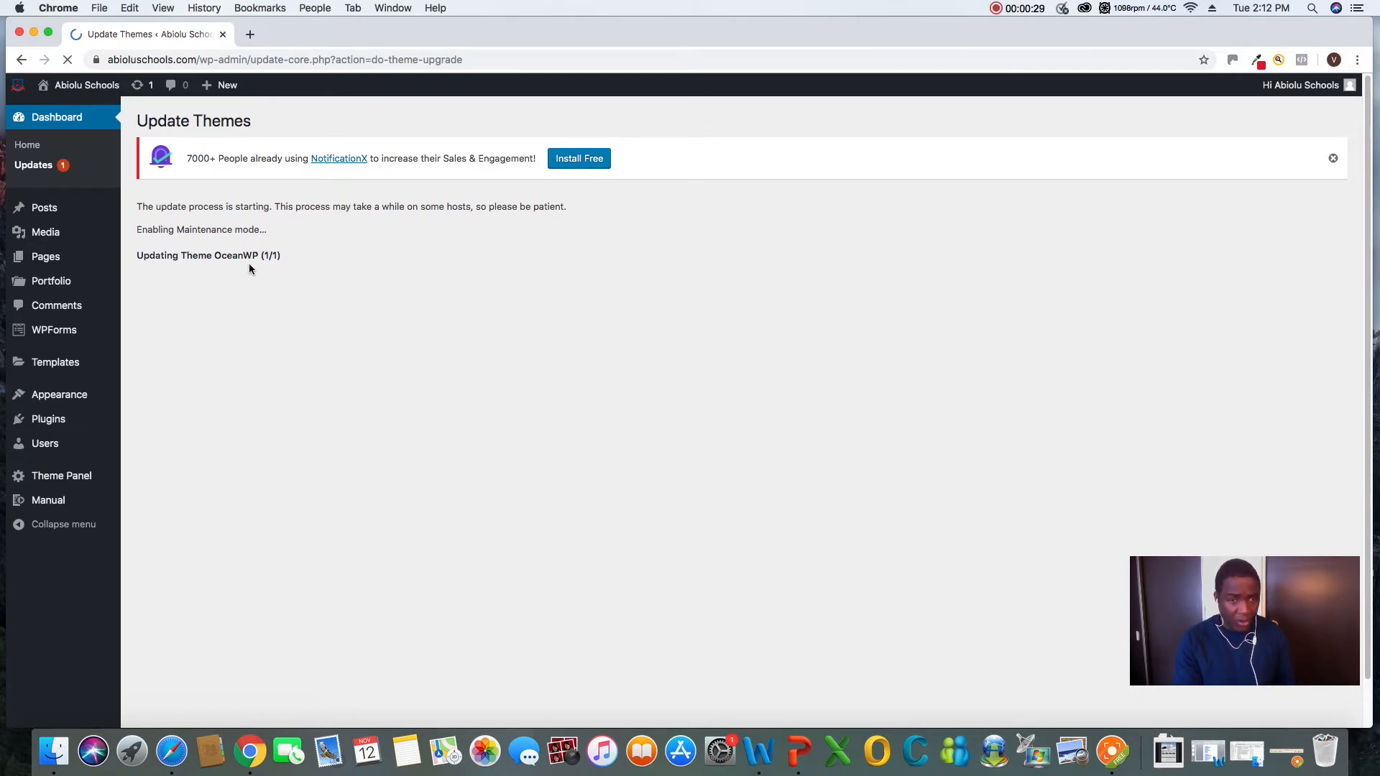
pyautogui.click(1112, 753)
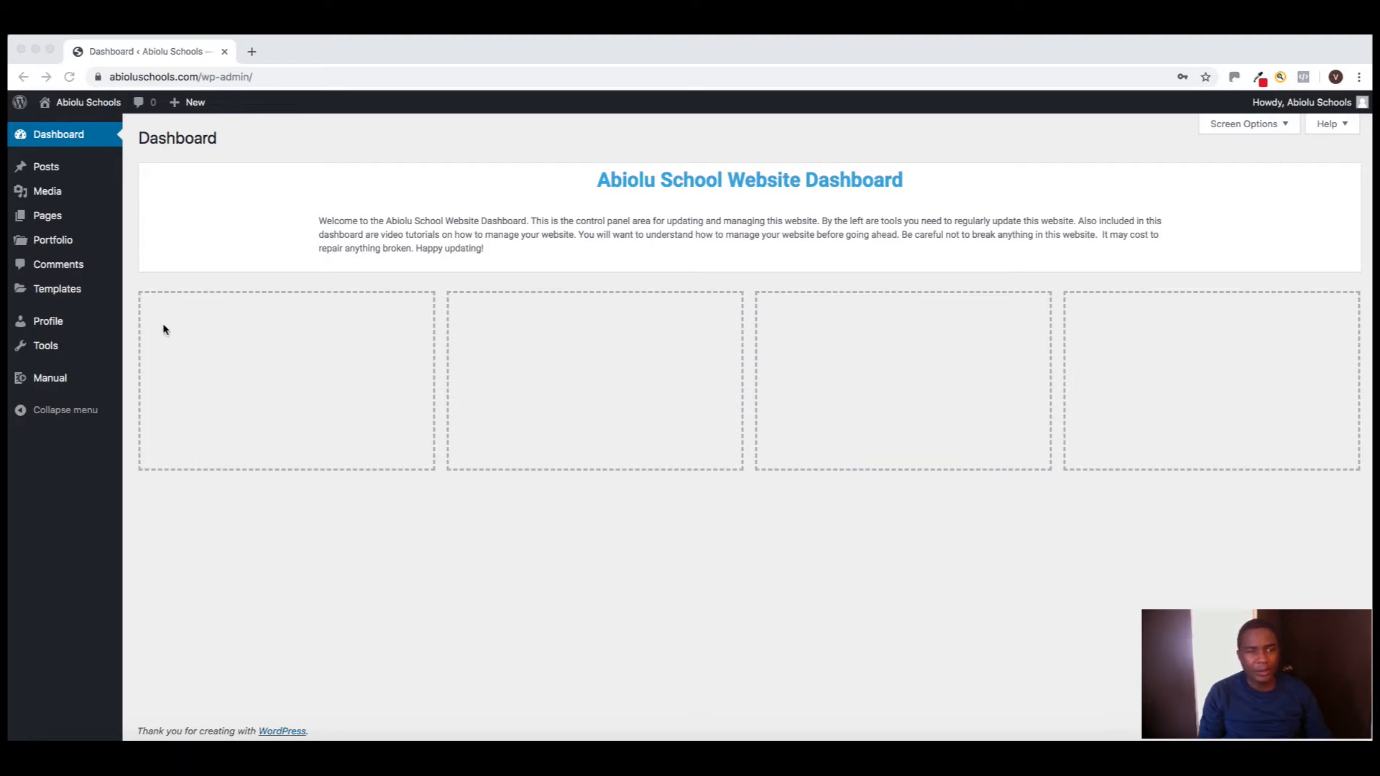
# Publish a new page titled "Vacancy" and open it for editing with Elementor
pyautogui.moveTo(52, 221)
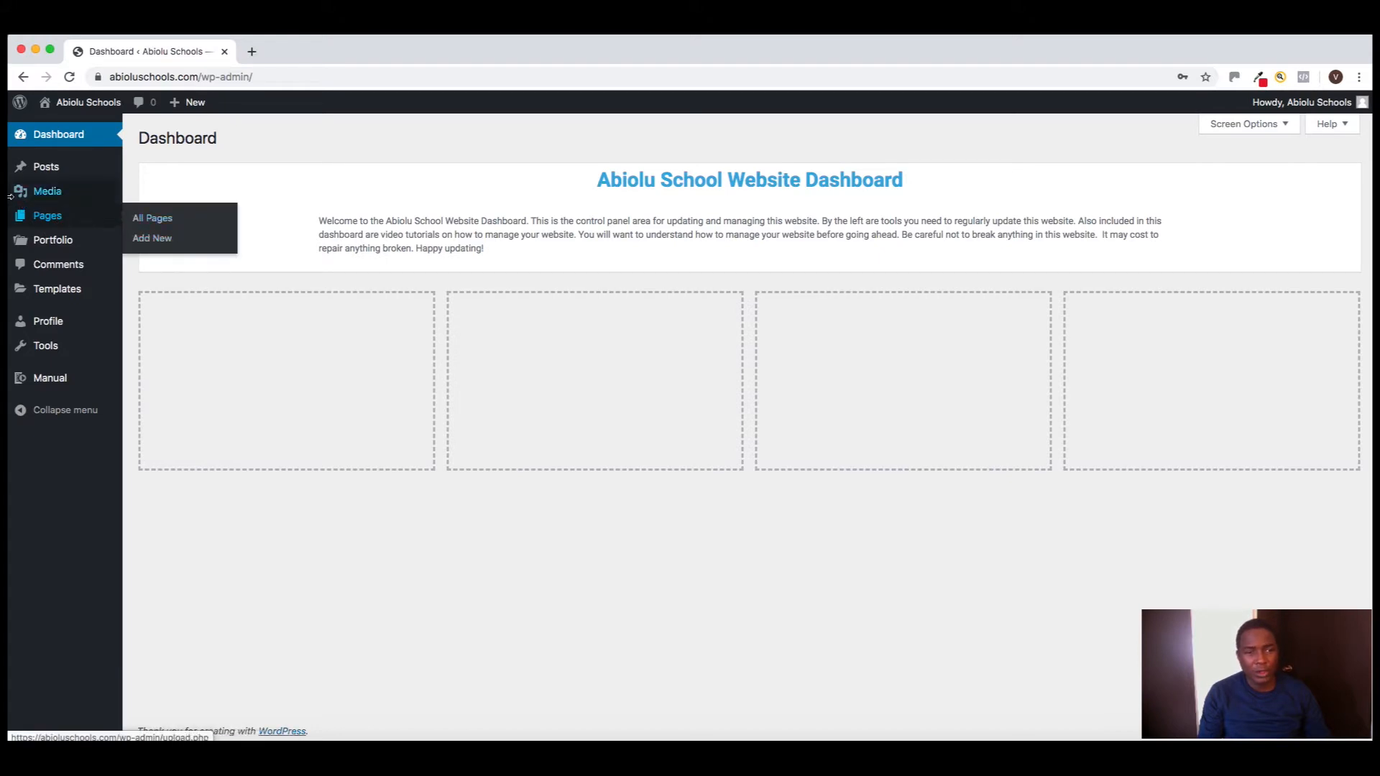
pyautogui.click(156, 240)
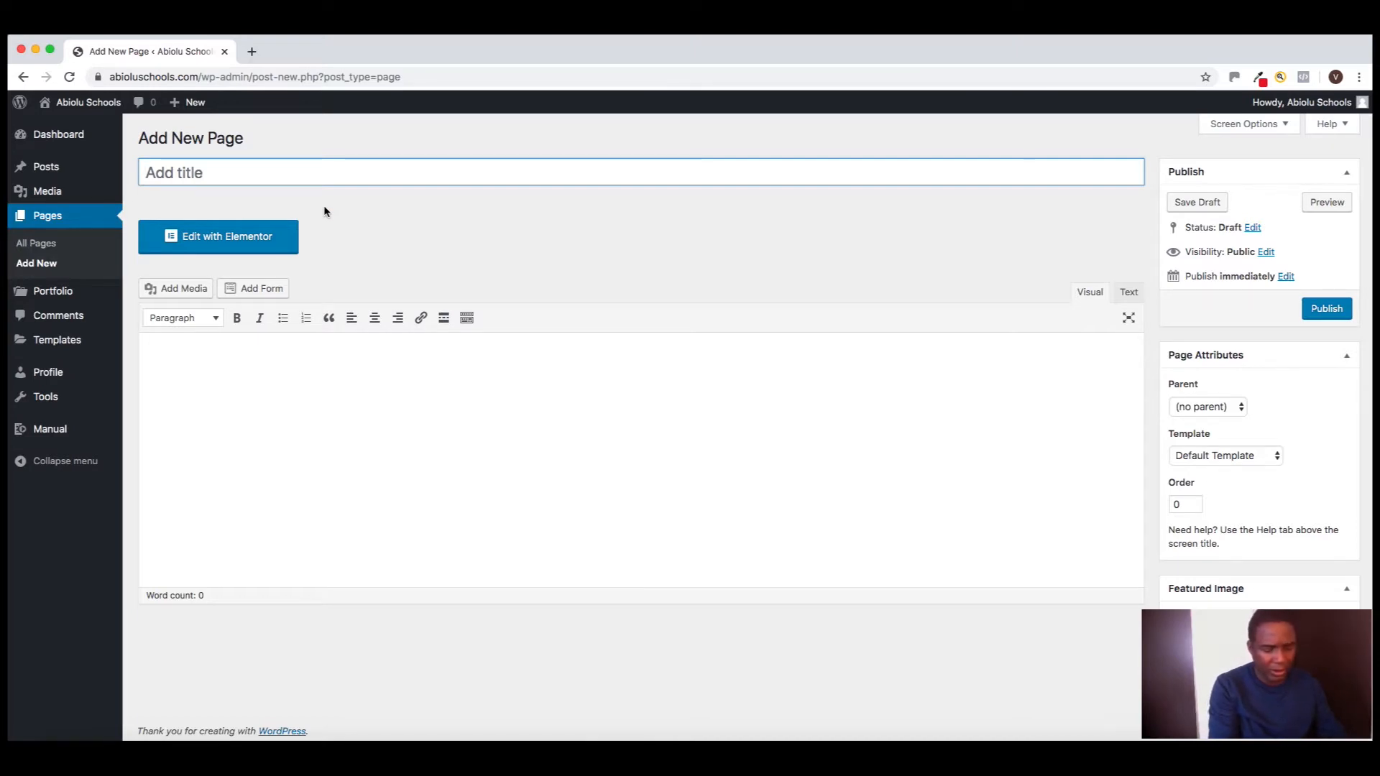
pyautogui.write('V')
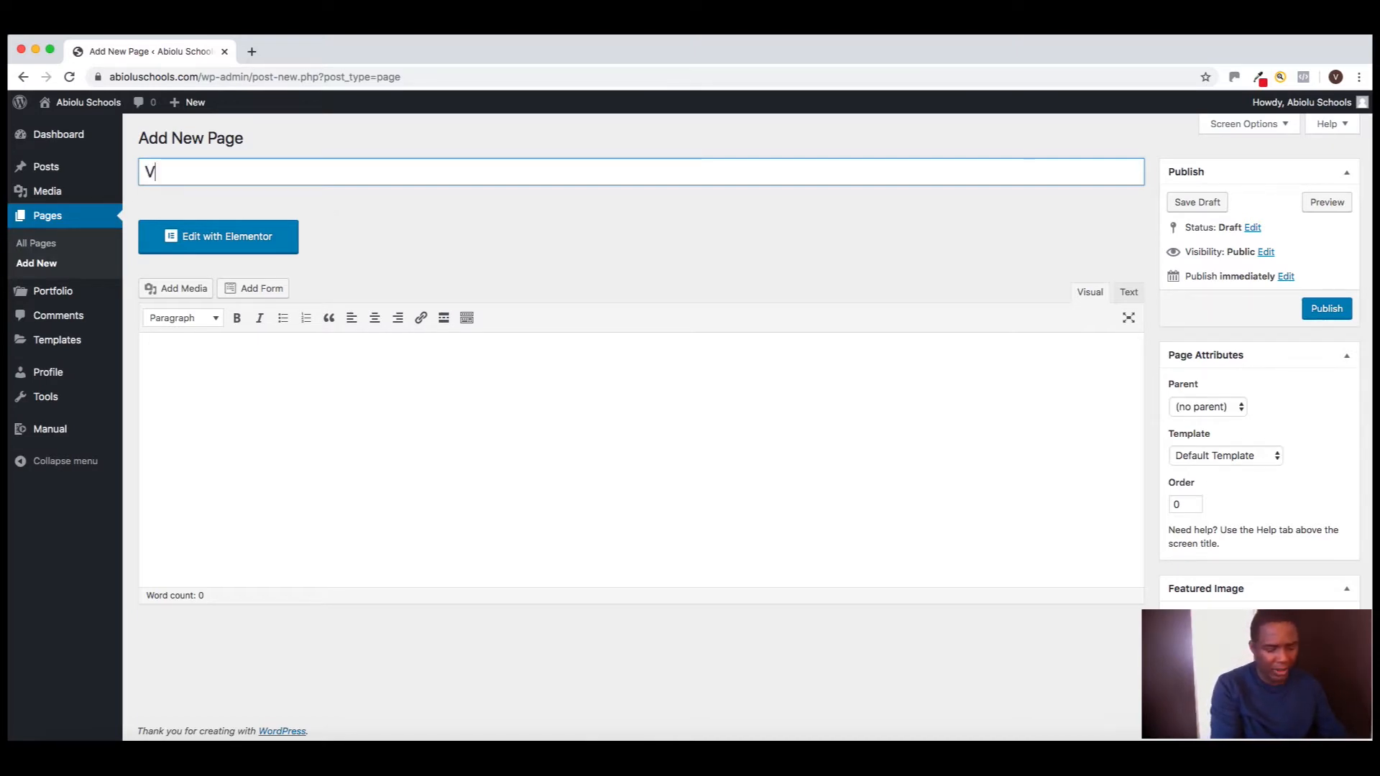
pyautogui.write('ancancy')
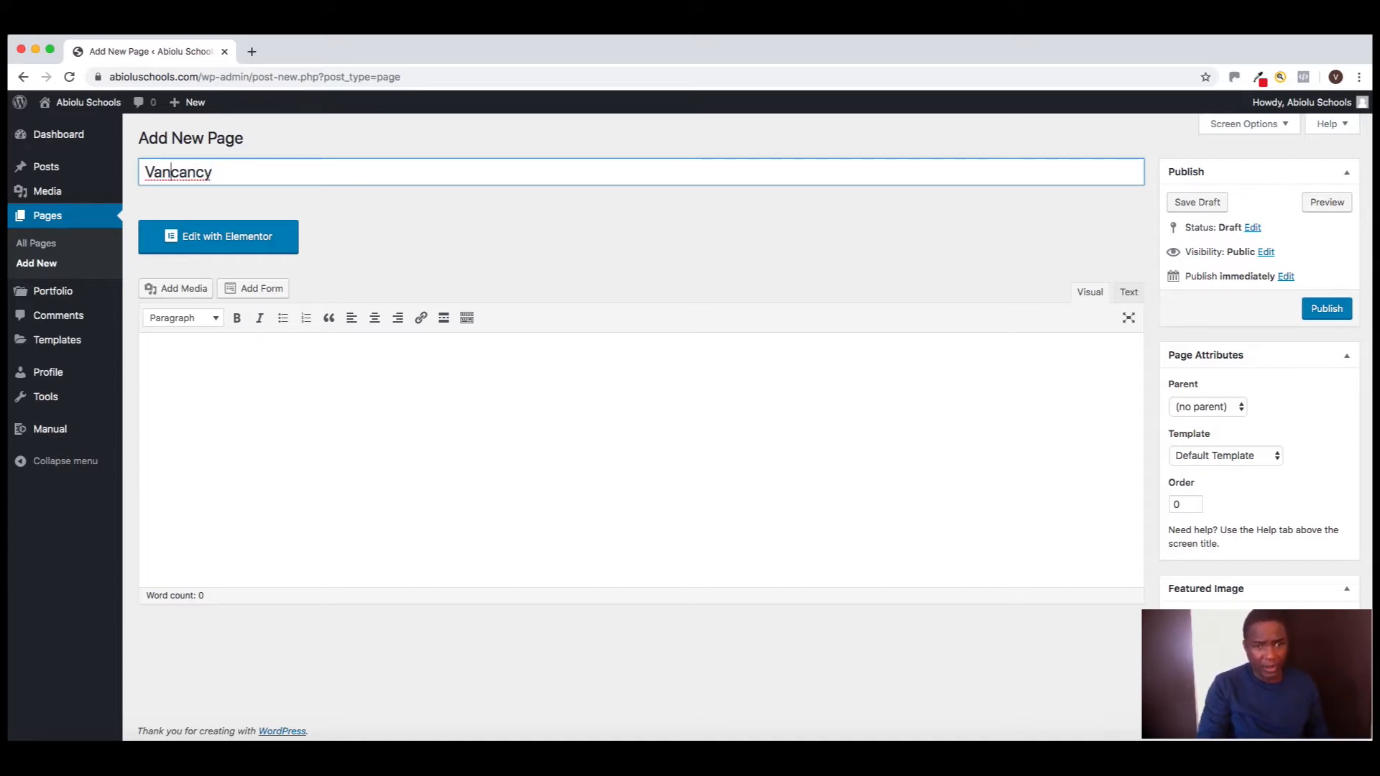
pyautogui.press('BackSpace')
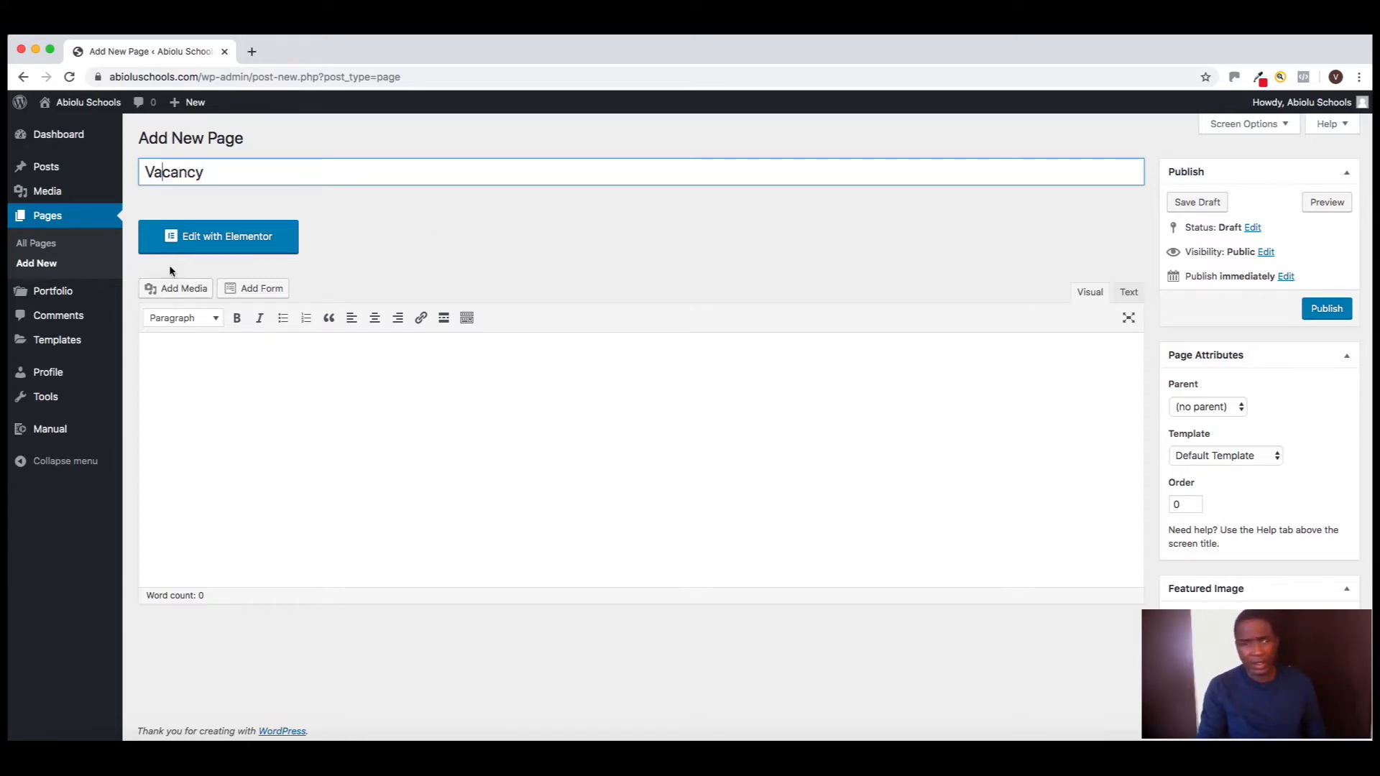
pyautogui.click(1323, 309)
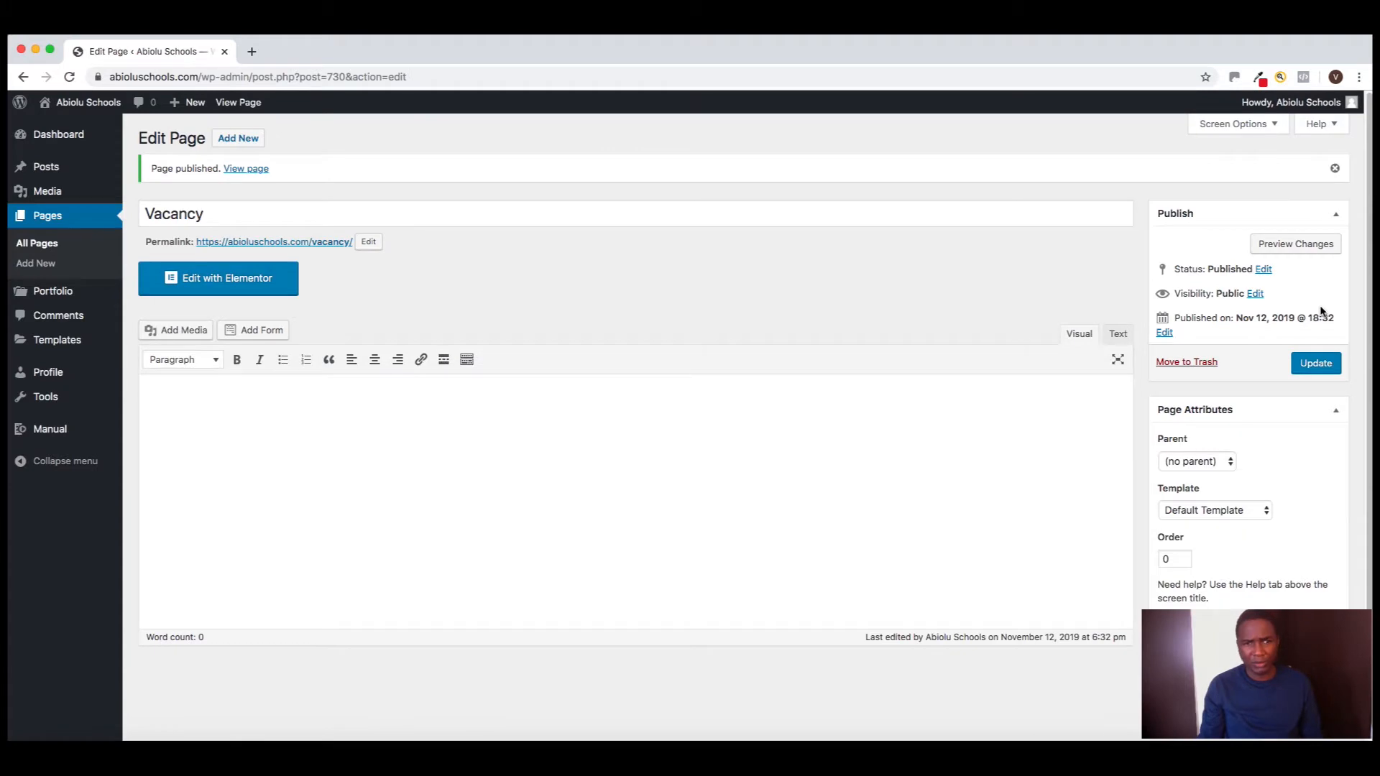
pyautogui.click(230, 285)
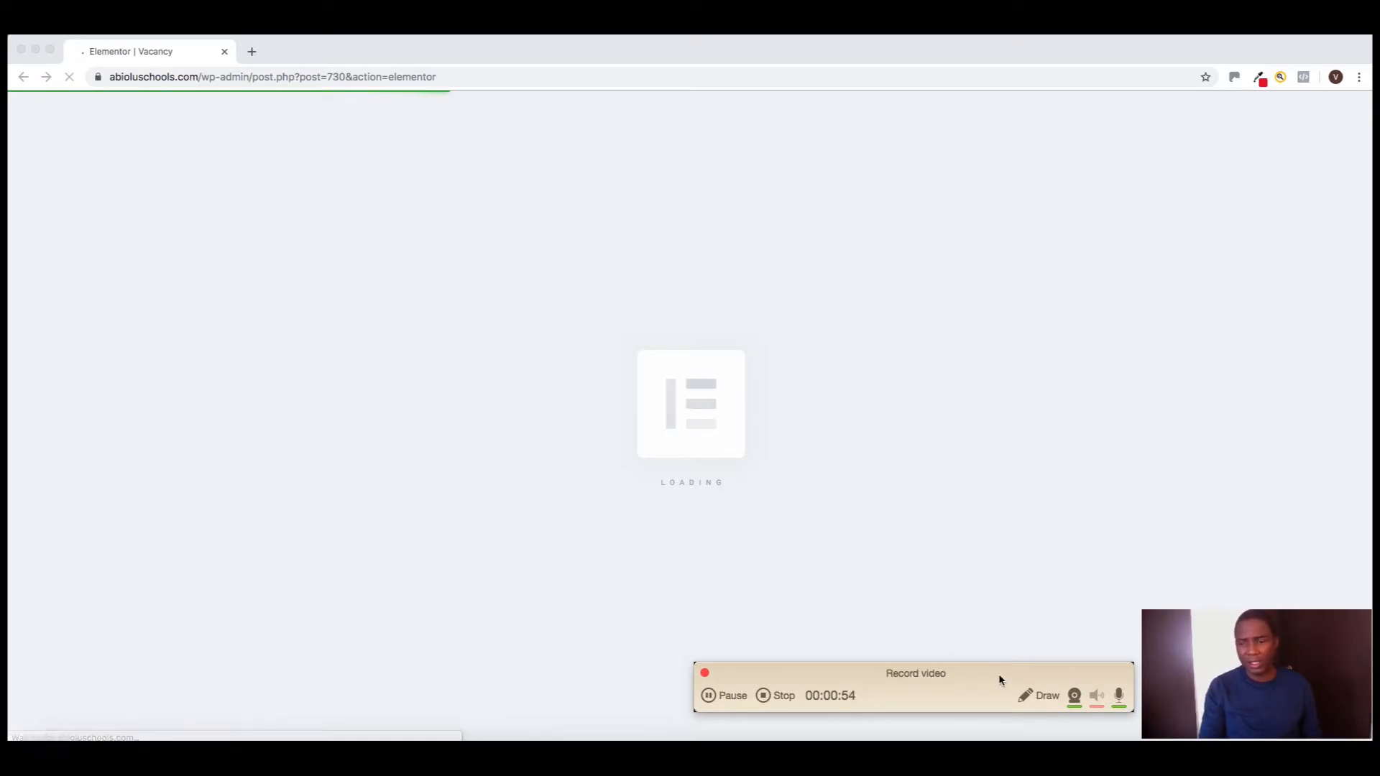
pyautogui.moveTo(994, 674); pyautogui.dragTo(998, 701)
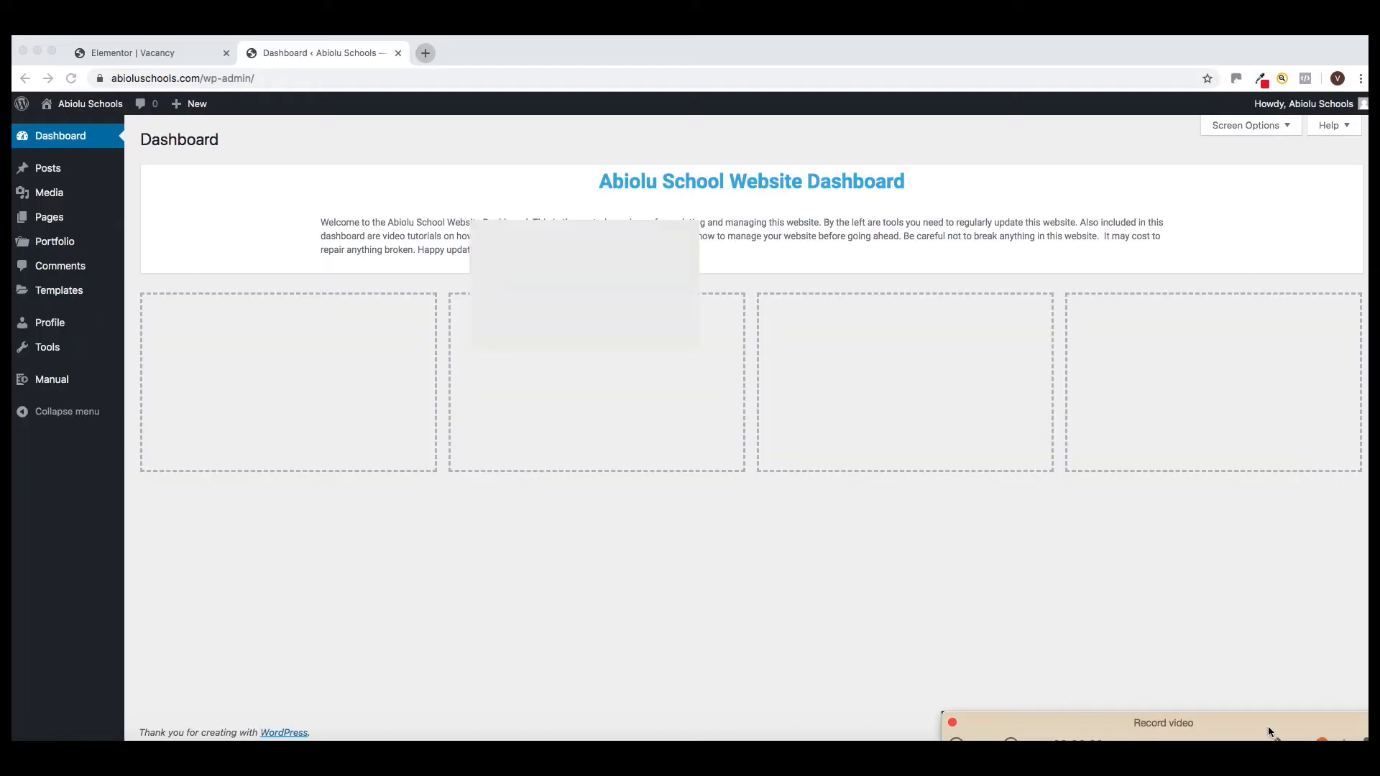
pyautogui.moveTo(1209, 726); pyautogui.dragTo(1169, 678)
pyautogui.moveTo(481, 229); pyautogui.dragTo(1131, 627)
pyautogui.moveTo(990, 676); pyautogui.dragTo(882, 710)
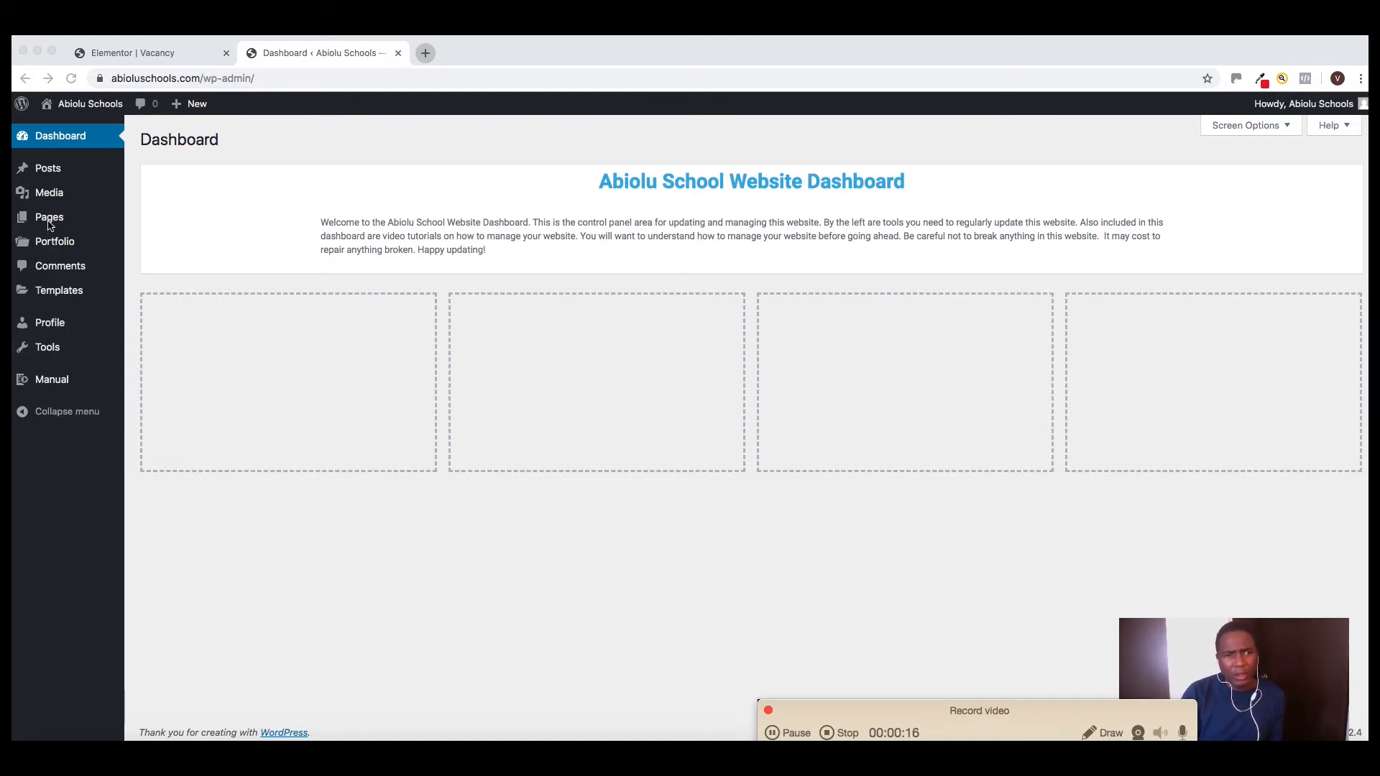
# Publish a new page titled "Vacancy" using the Elementor Canvas template and open it for editing with Elementor
pyautogui.moveTo(79, 225)
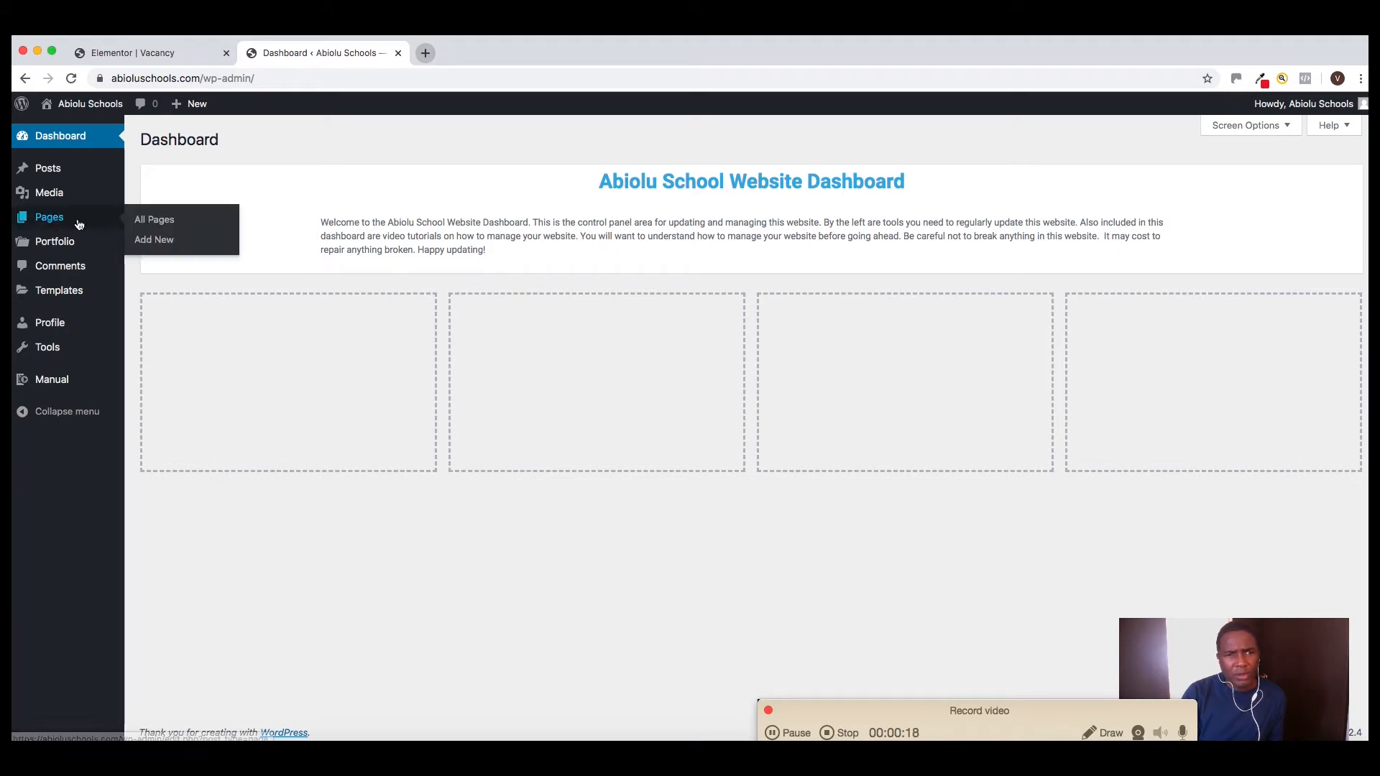
pyautogui.click(148, 244)
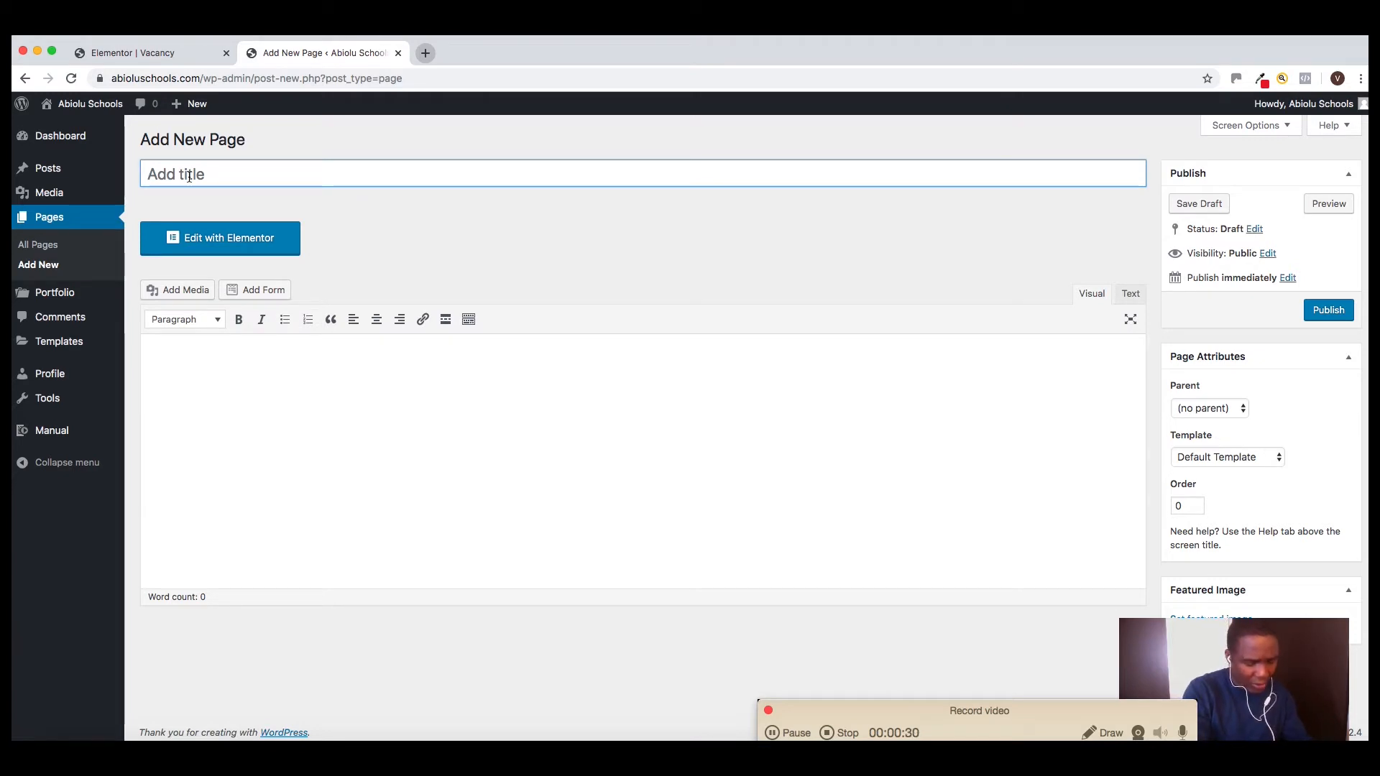
pyautogui.write('Vaca')
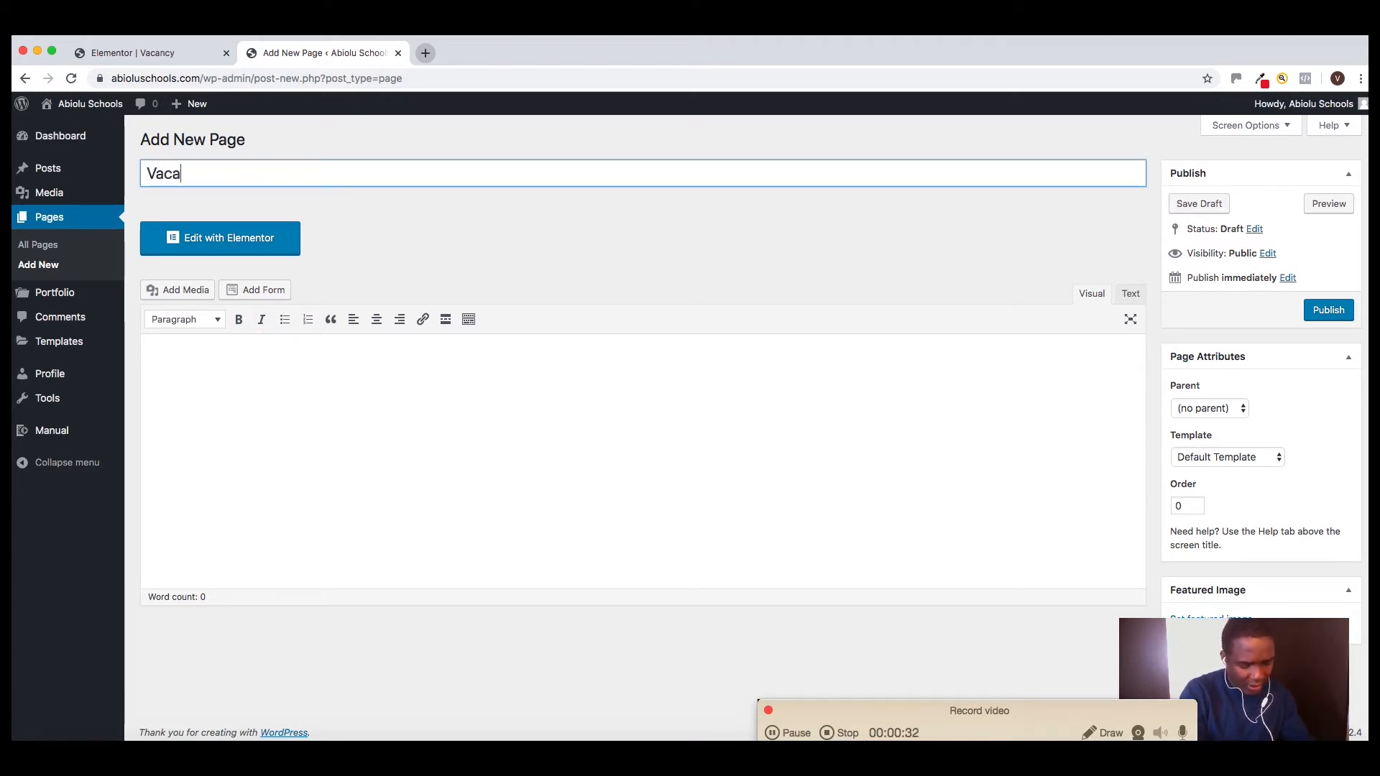
pyautogui.write('ncy')
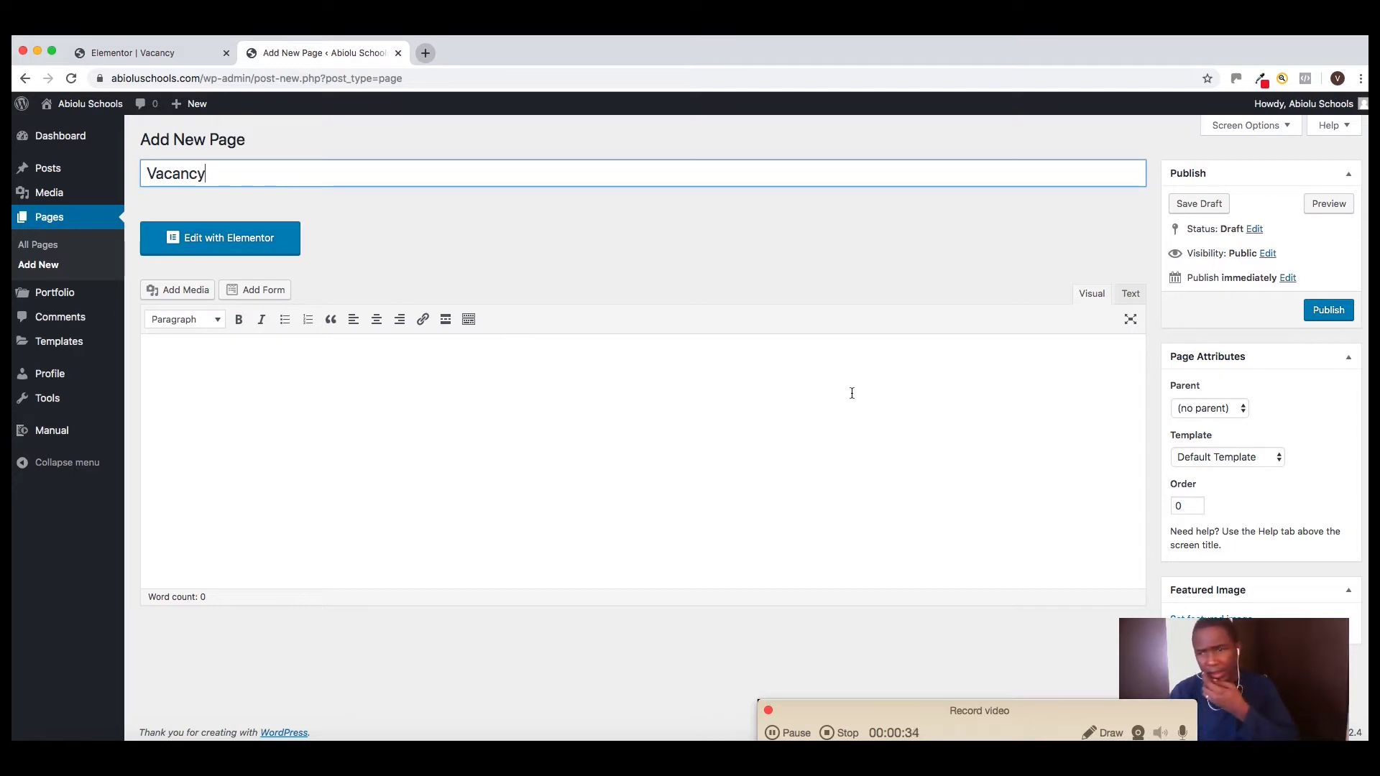
pyautogui.click(1215, 459)
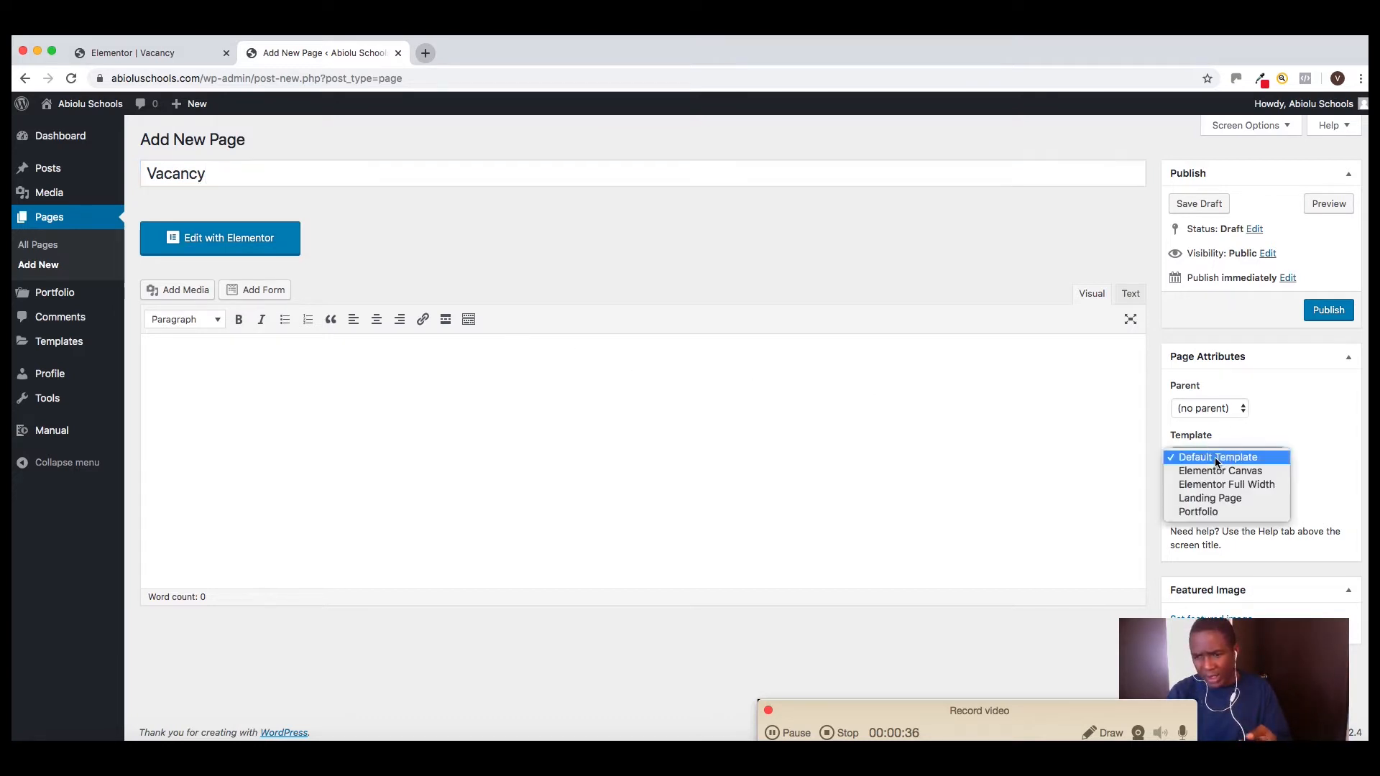
pyautogui.click(1227, 472)
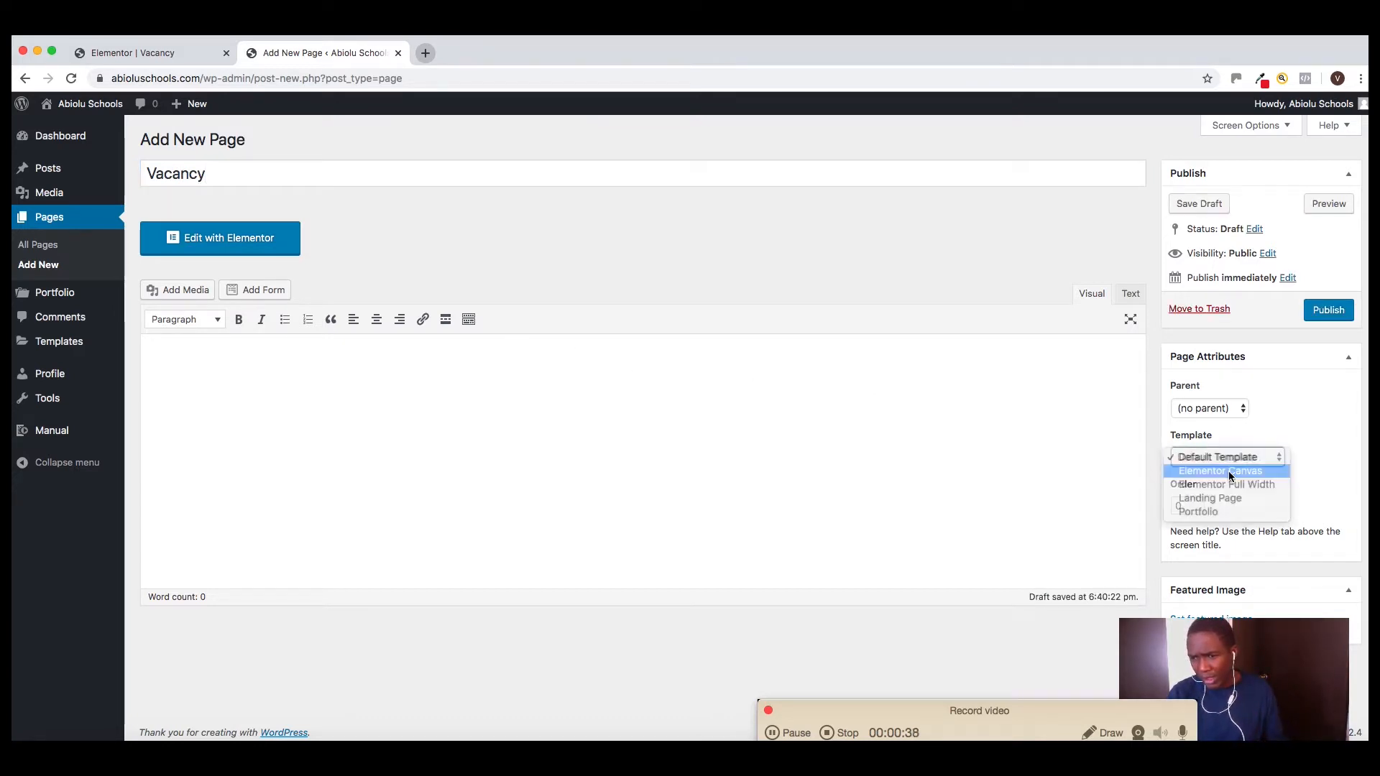
pyautogui.click(1329, 311)
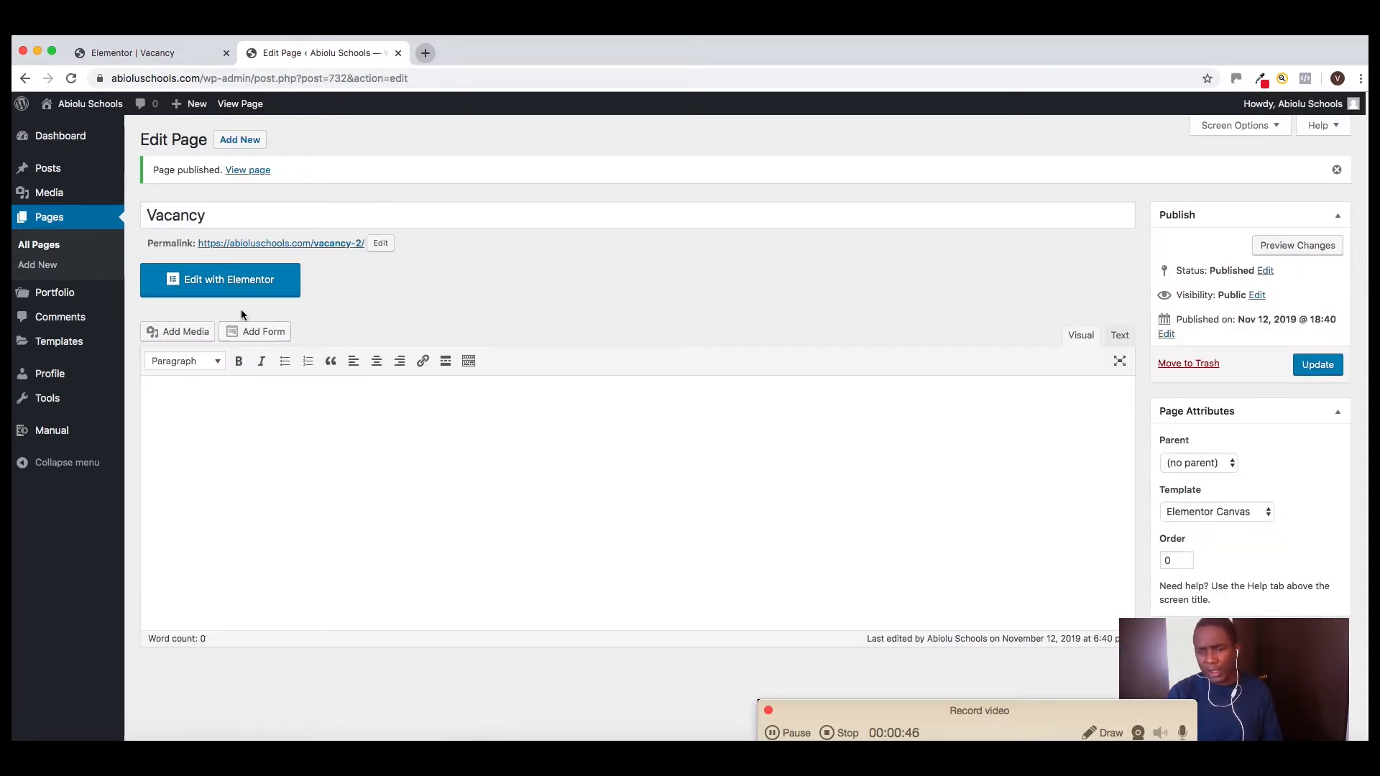
pyautogui.click(238, 287)
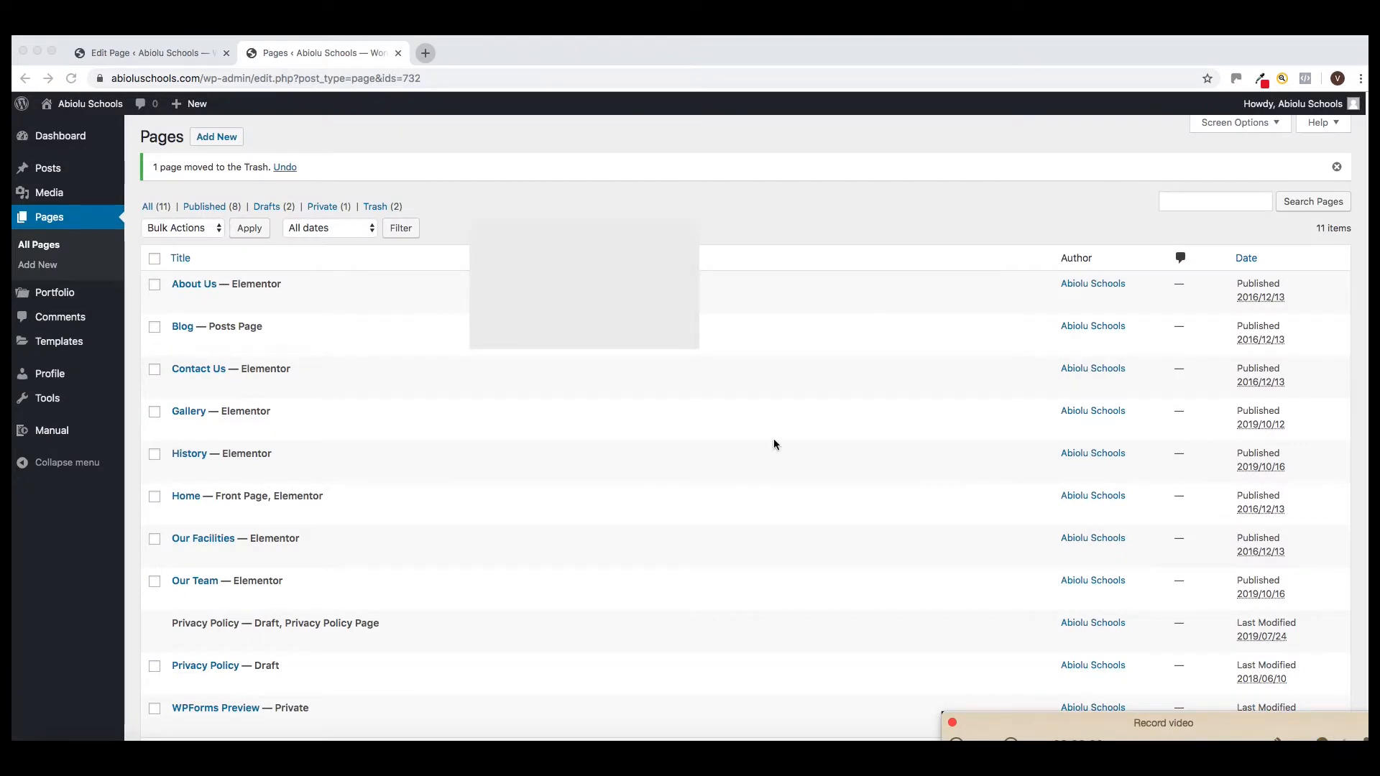
# Go to the open page-editing tab and start another new page titled "Vacancy"
pyautogui.moveTo(492, 234); pyautogui.dragTo(1126, 578)
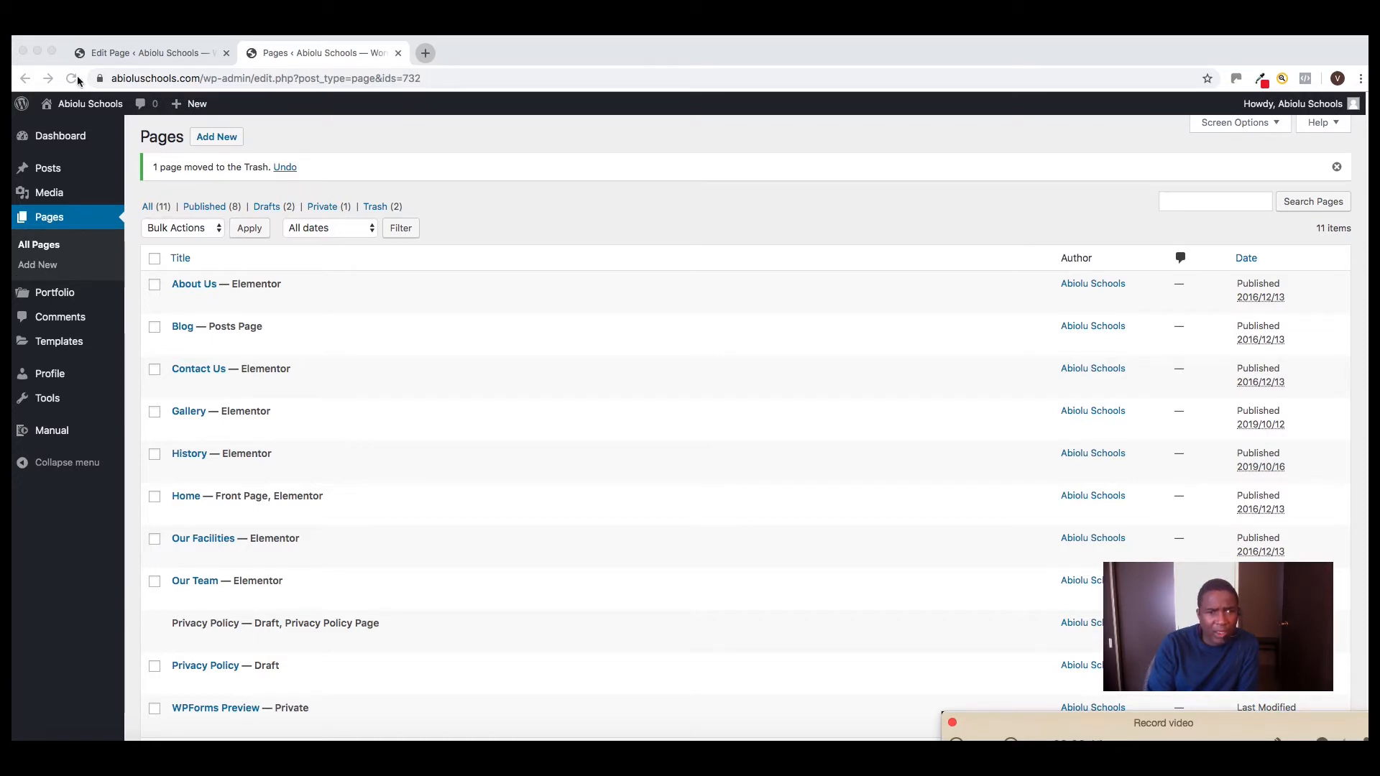
pyautogui.click(167, 55)
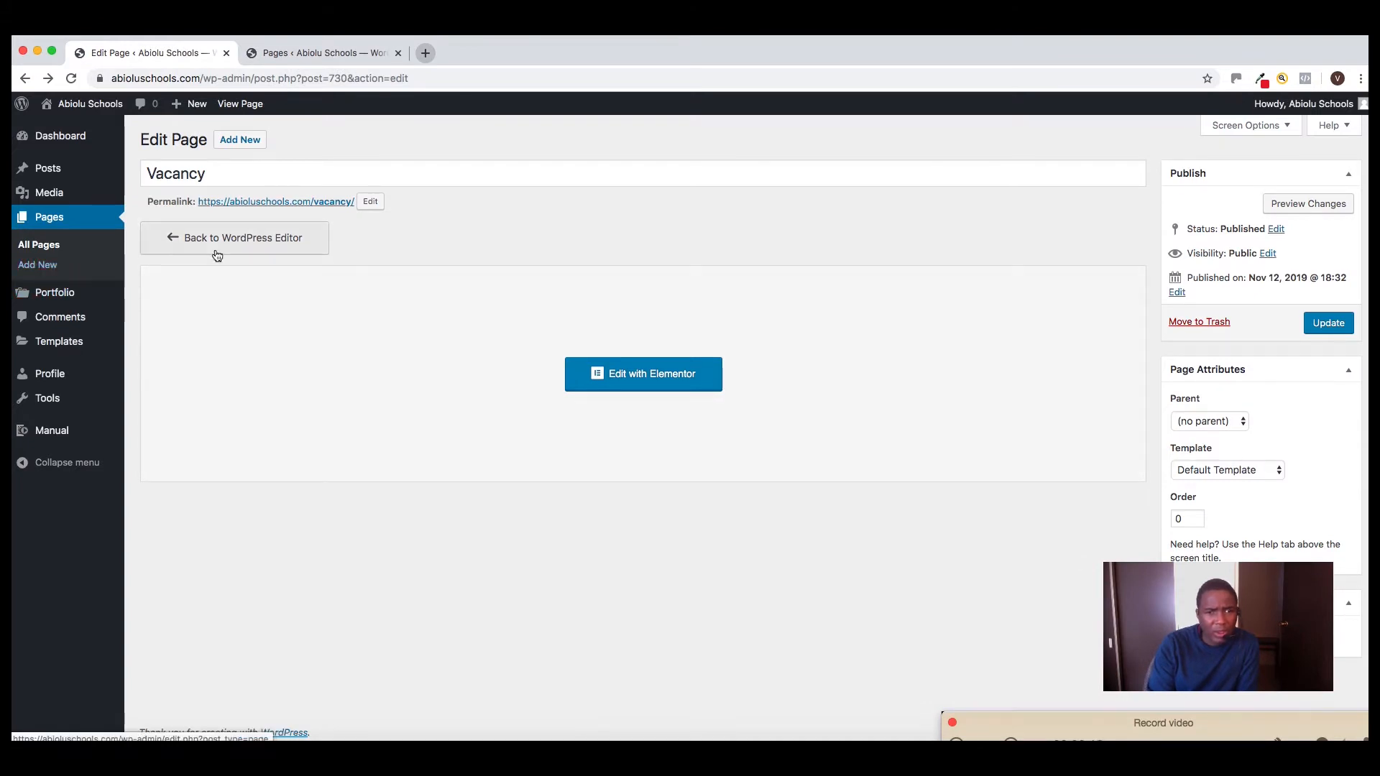
pyautogui.click(37, 268)
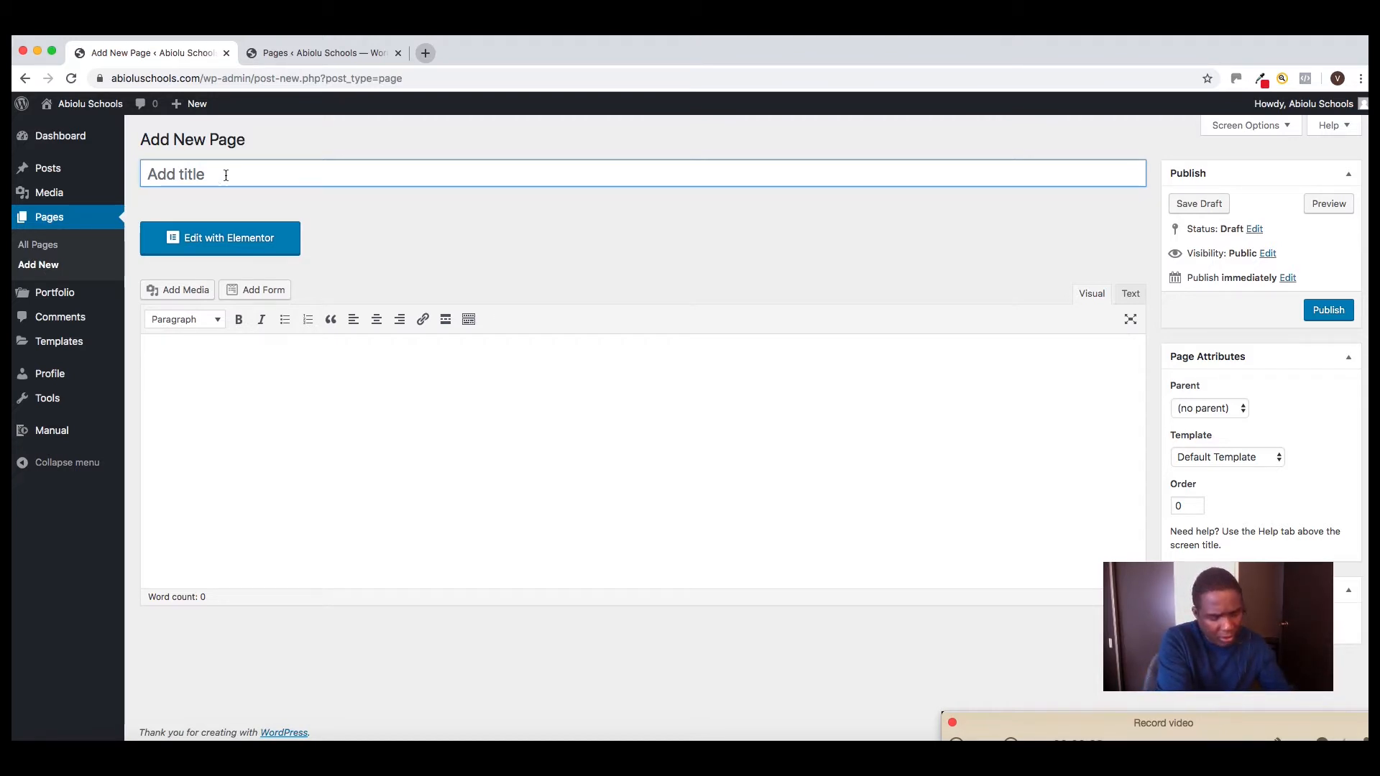
pyautogui.write('Vacancy')
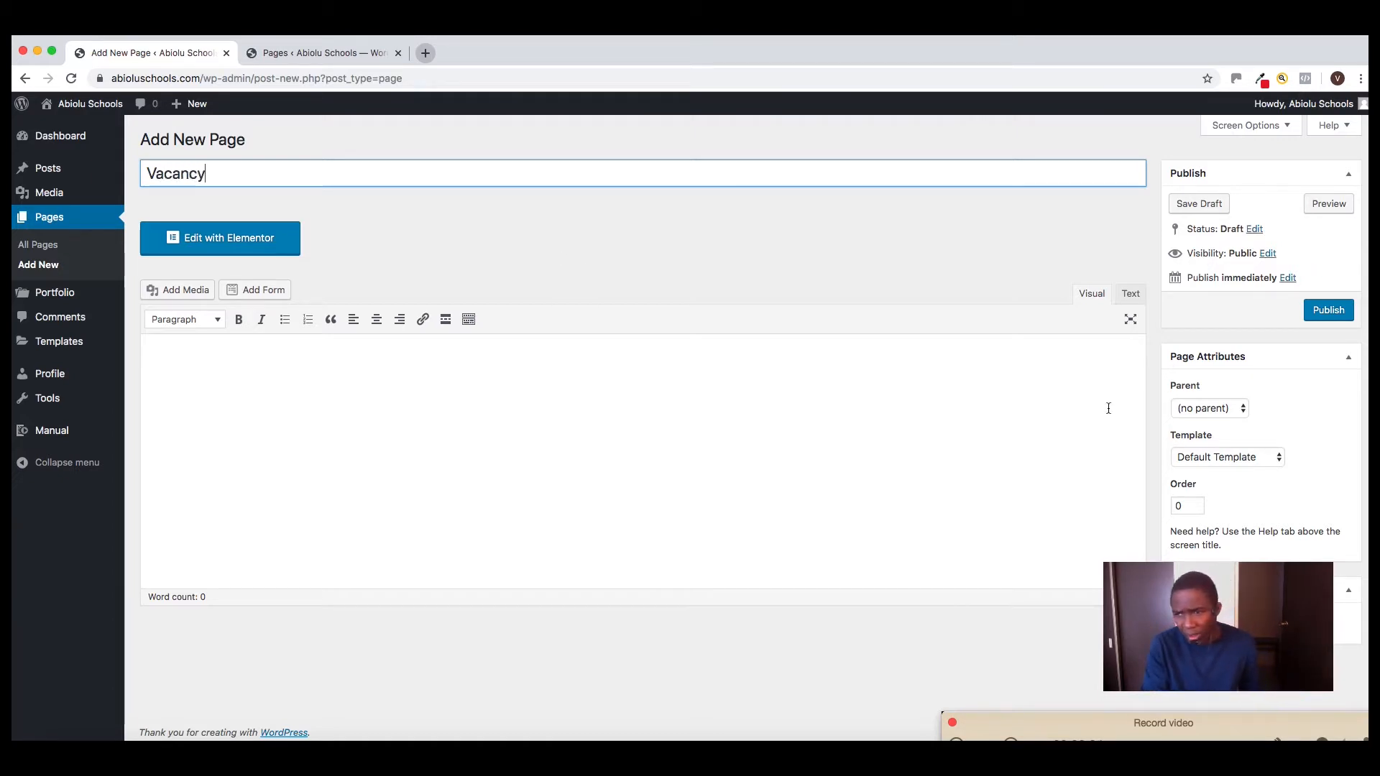
# Set the page's template to Elementor Canvas and its parent to Contact Us, and publish it
pyautogui.moveTo(1164, 636); pyautogui.dragTo(750, 708)
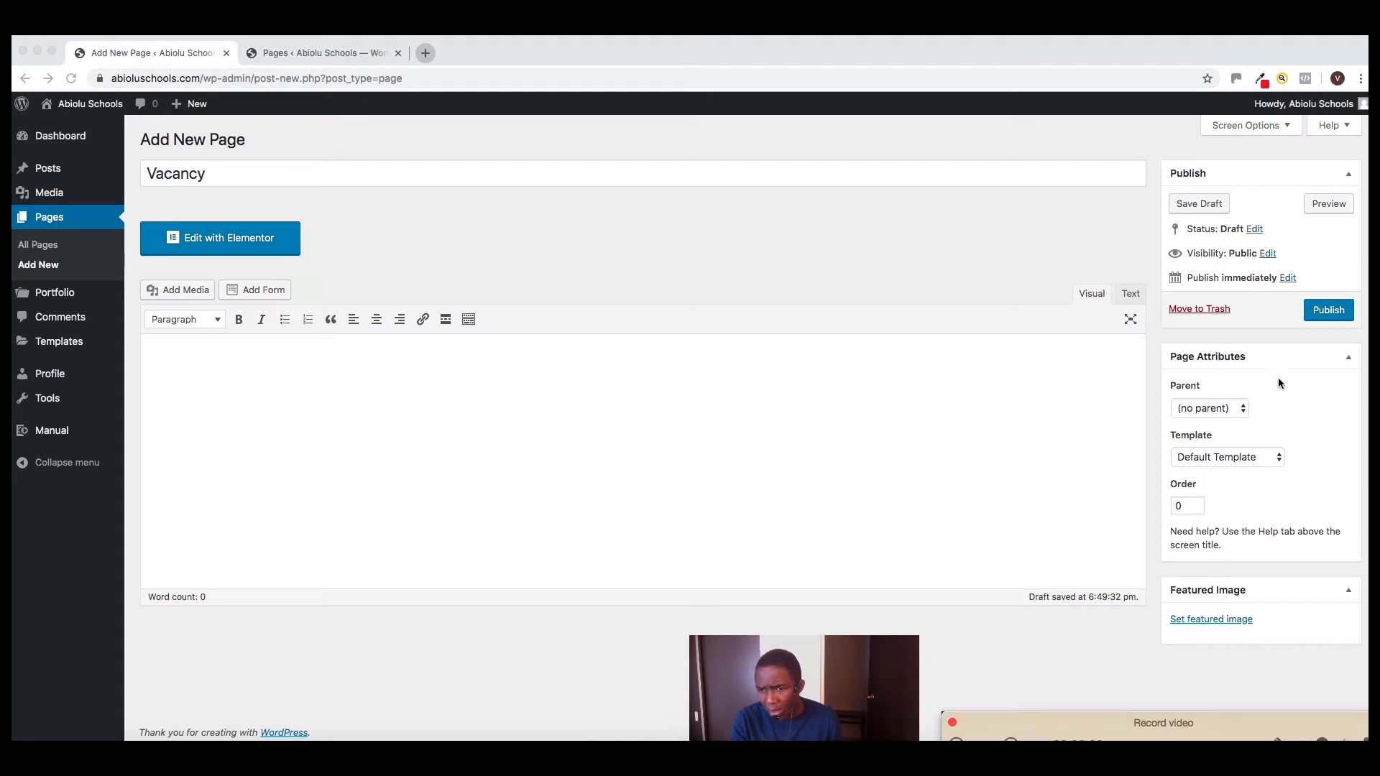
pyautogui.click(1231, 456)
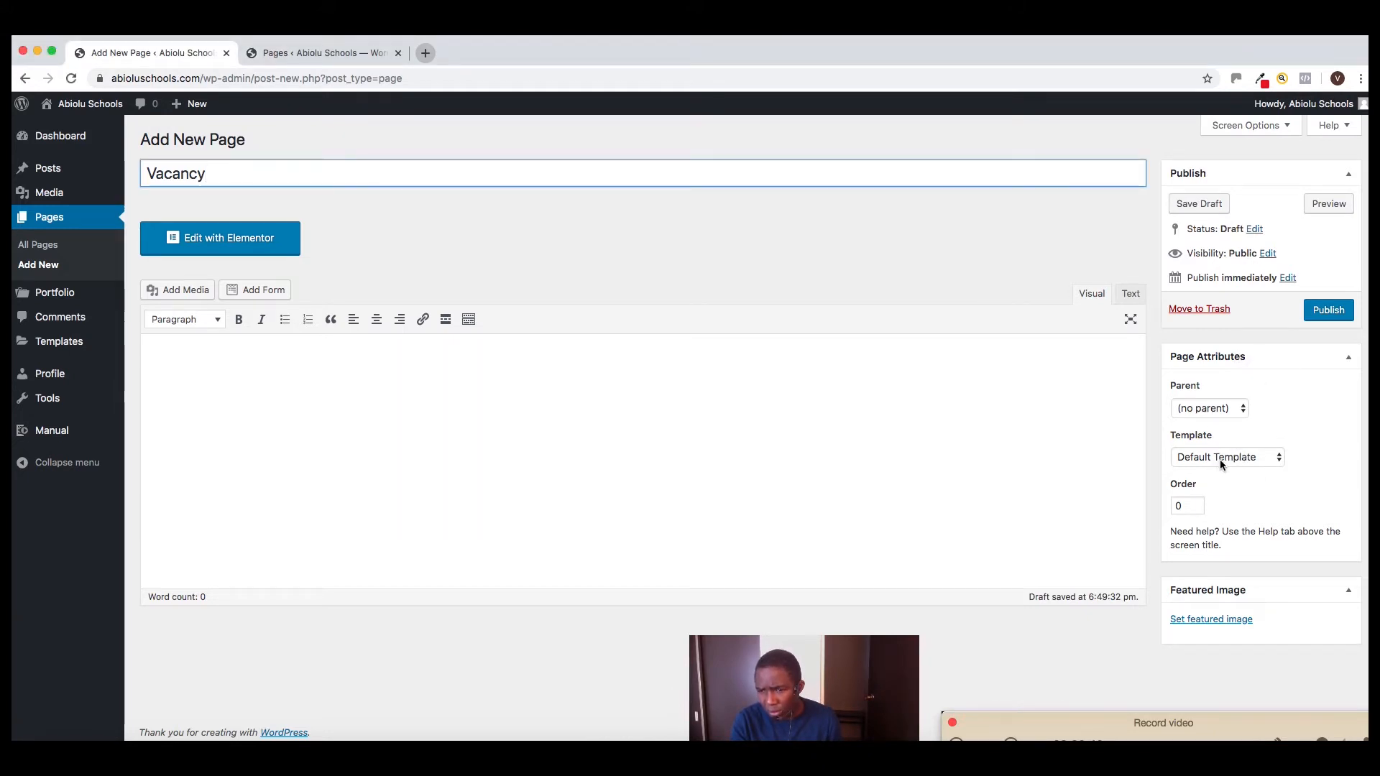
pyautogui.click(1220, 460)
pyautogui.click(1222, 472)
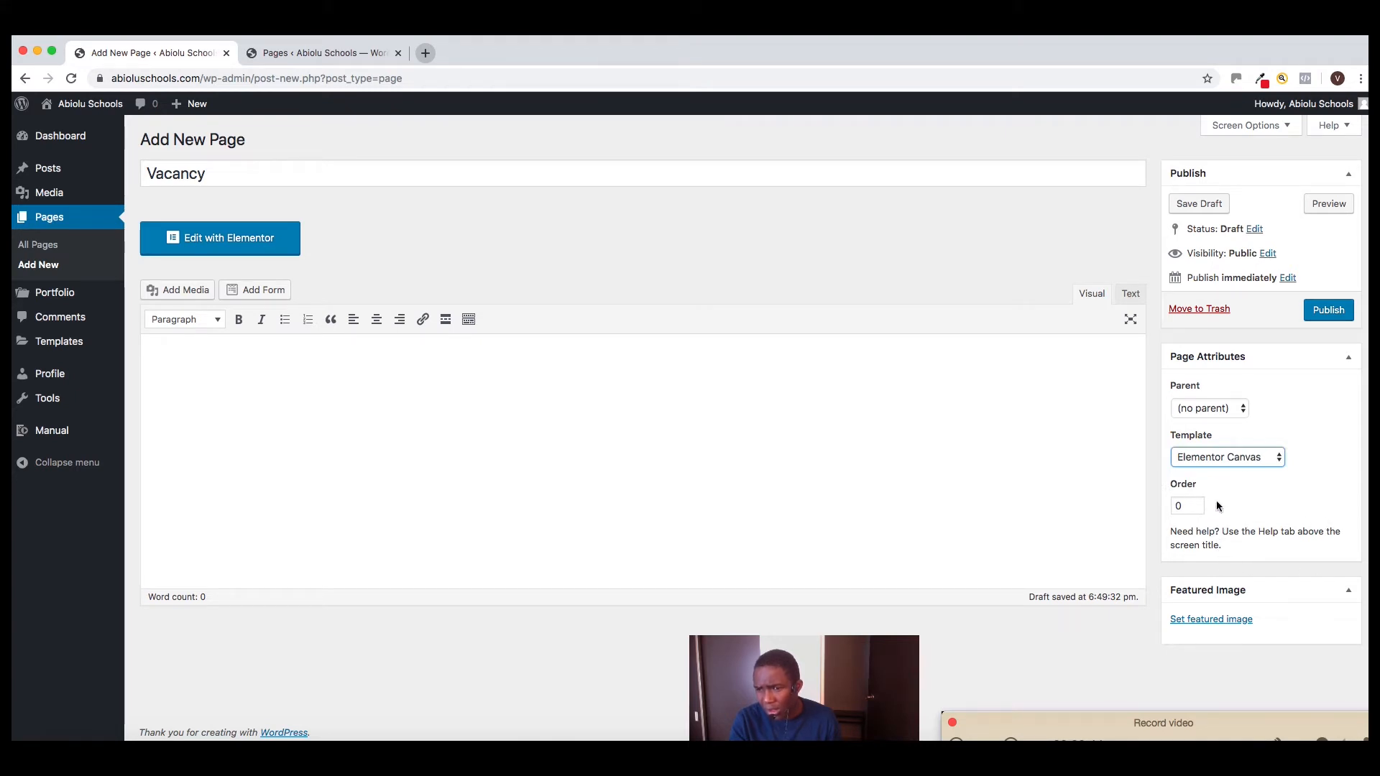
pyautogui.click(1204, 408)
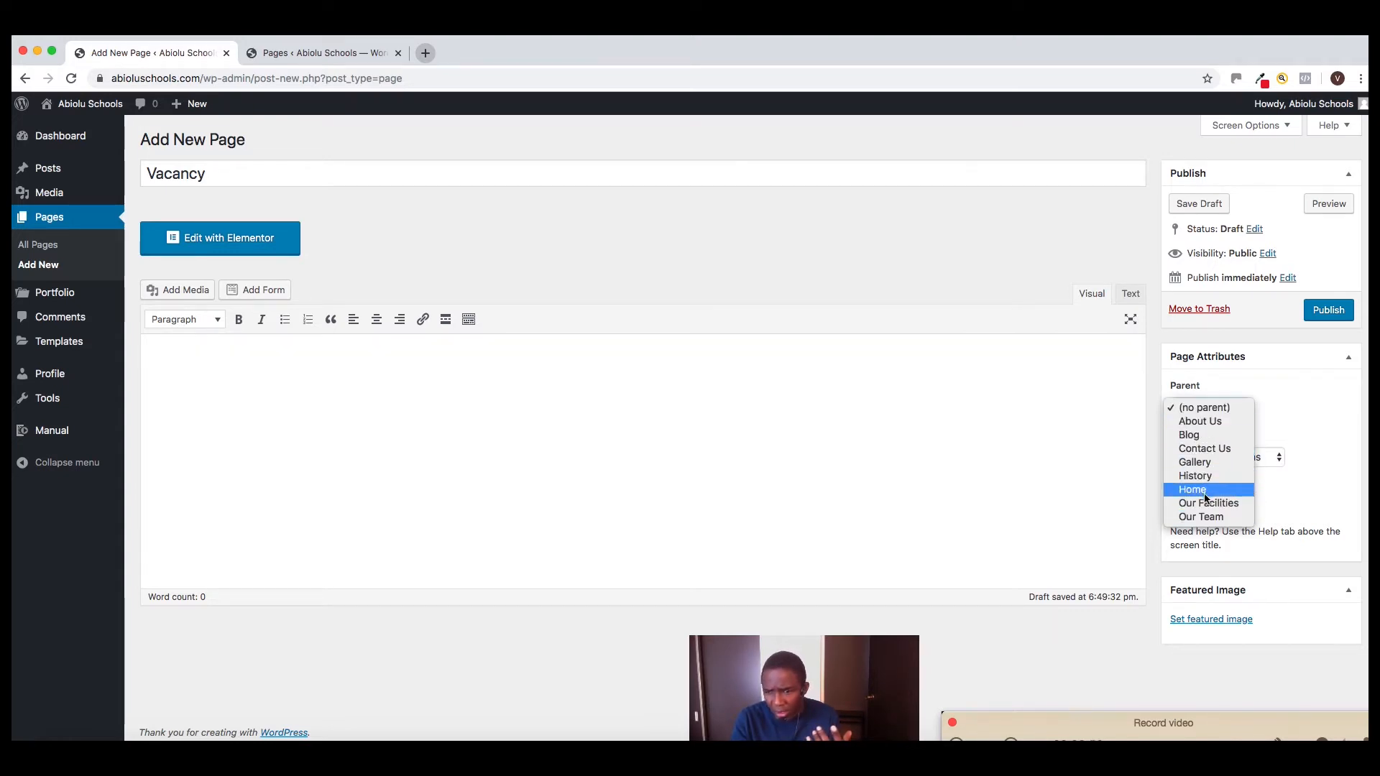
pyautogui.click(1210, 450)
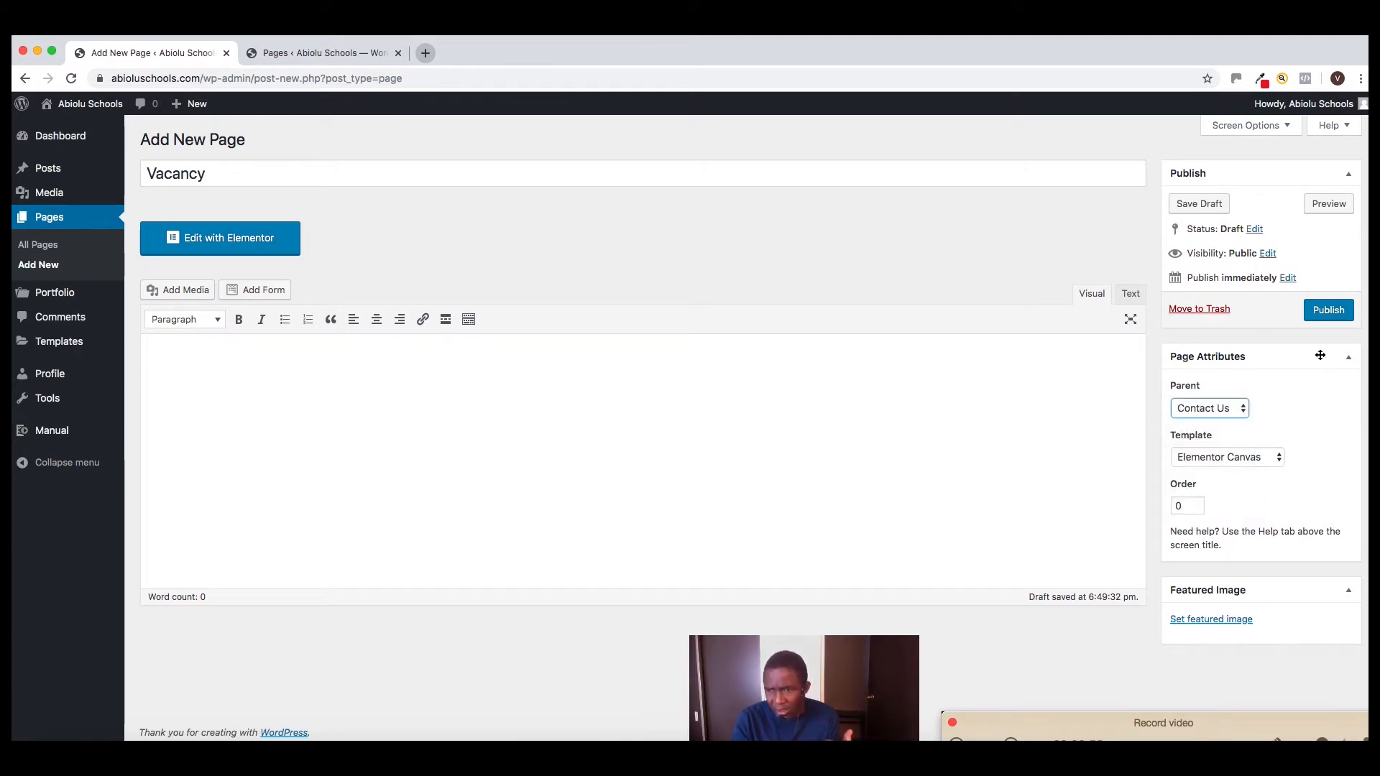
pyautogui.click(1329, 312)
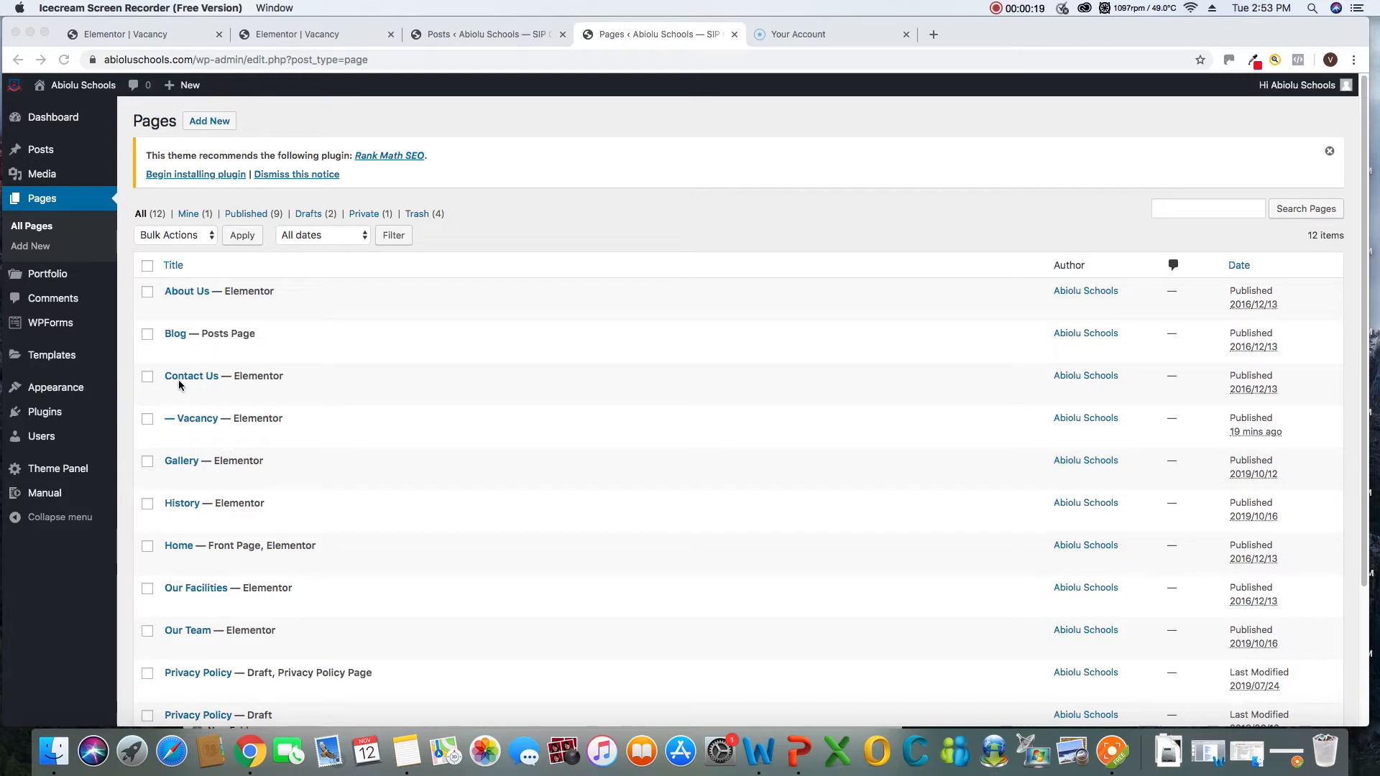
# Open the site's menu settings and add the Vacancy page to the Main Menu
pyautogui.click(59, 393)
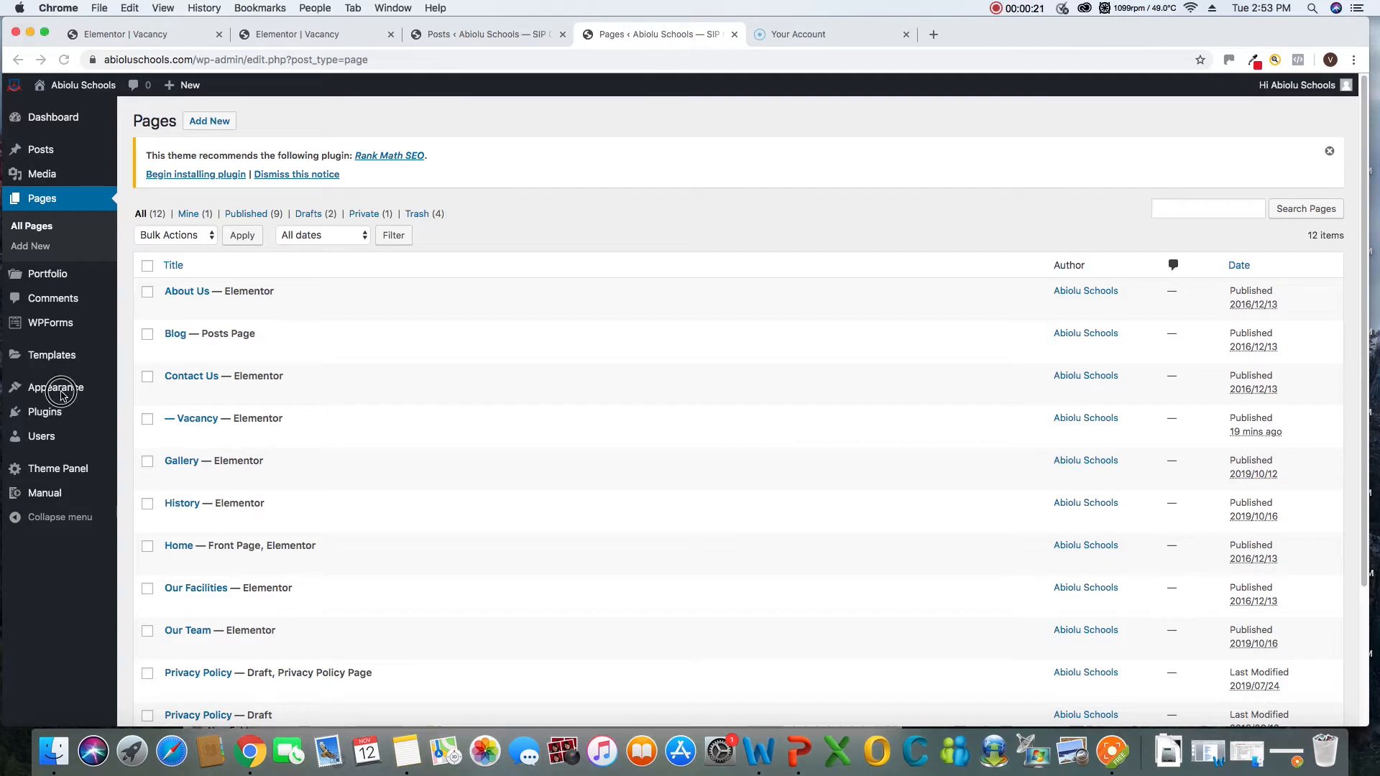
pyautogui.moveTo(66, 394)
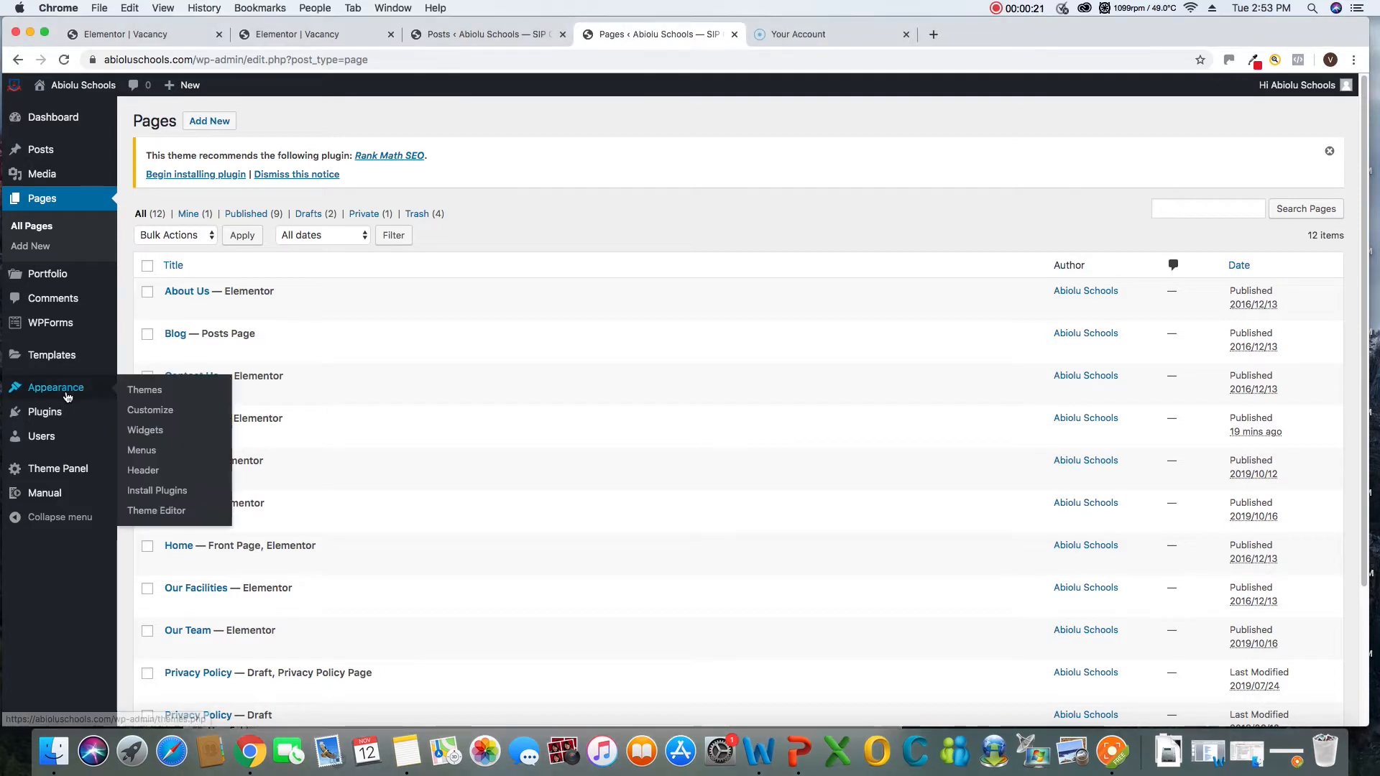
pyautogui.click(141, 453)
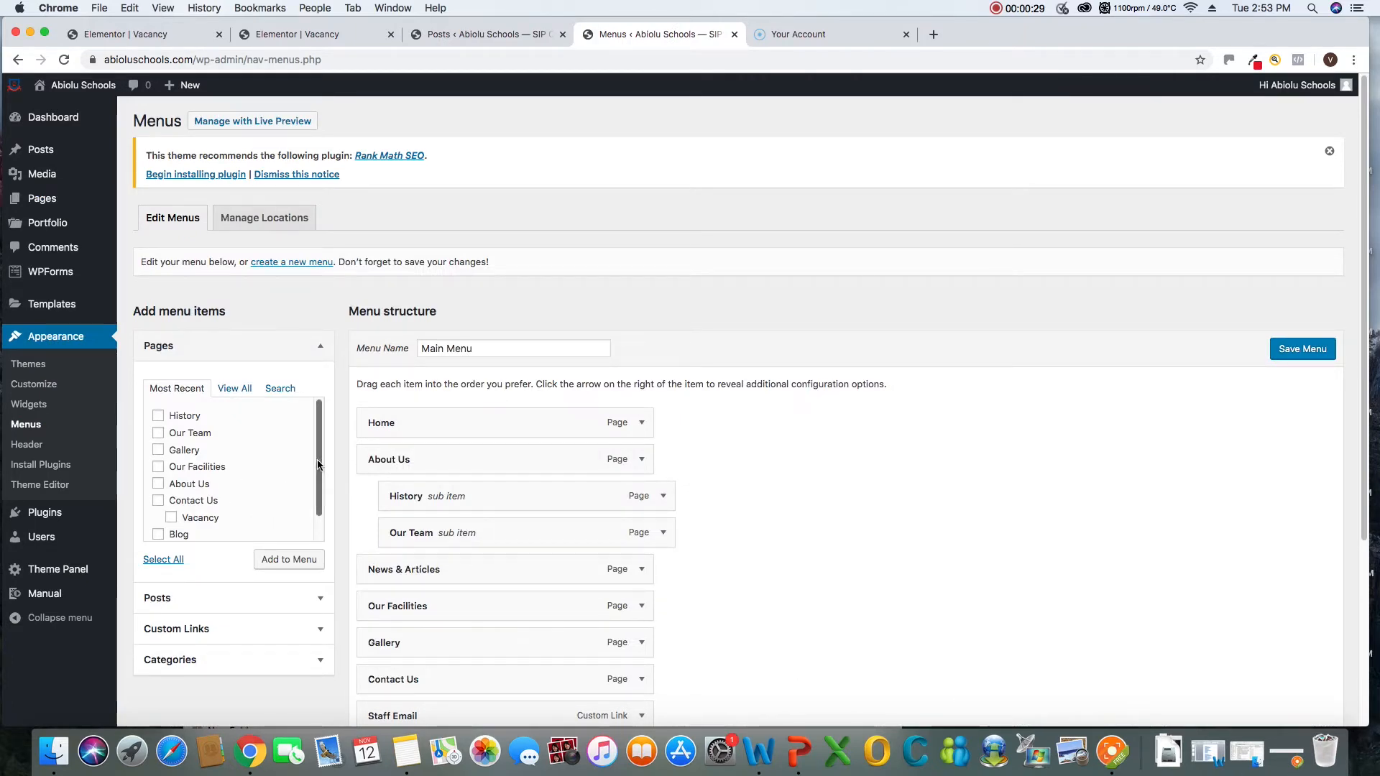
pyautogui.scroll(-1, 305, 482)
pyautogui.scroll(-5, 810, 691)
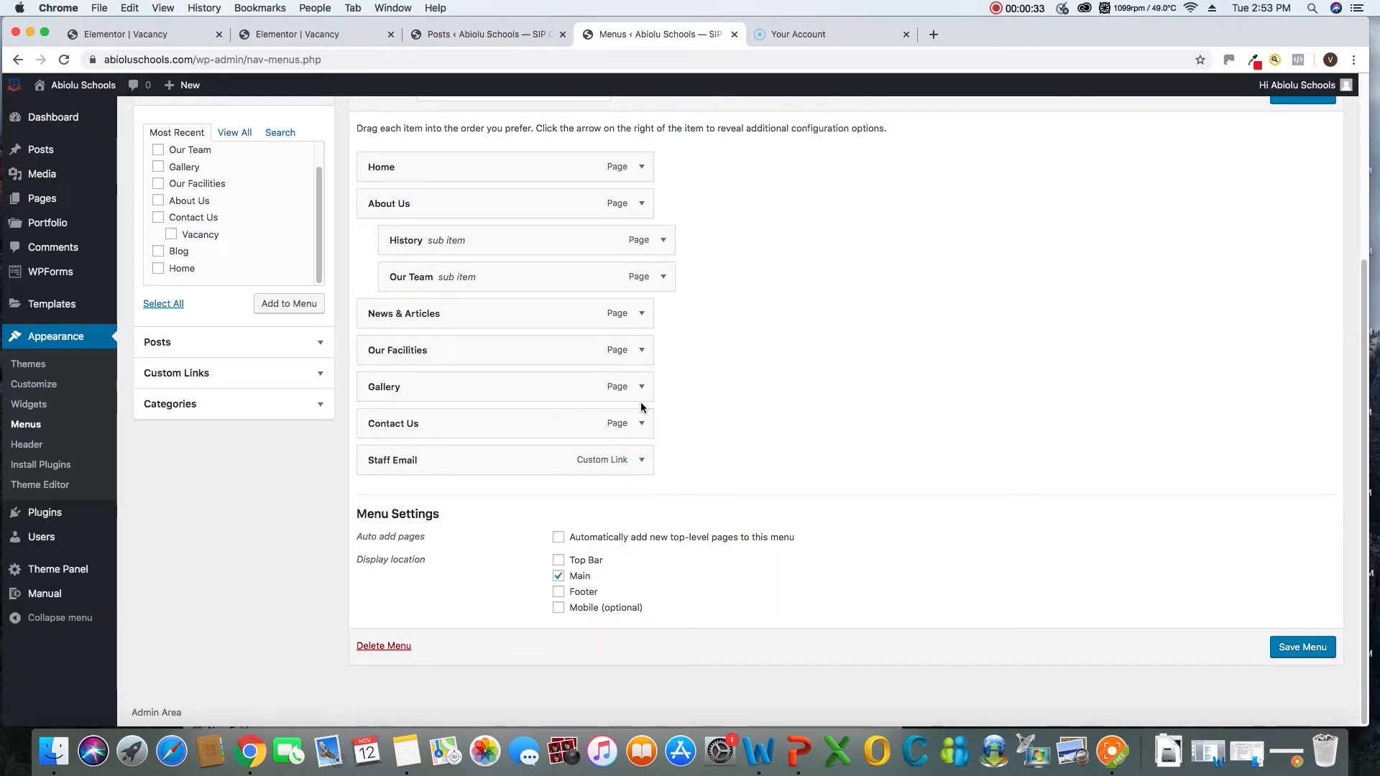
pyautogui.click(642, 427)
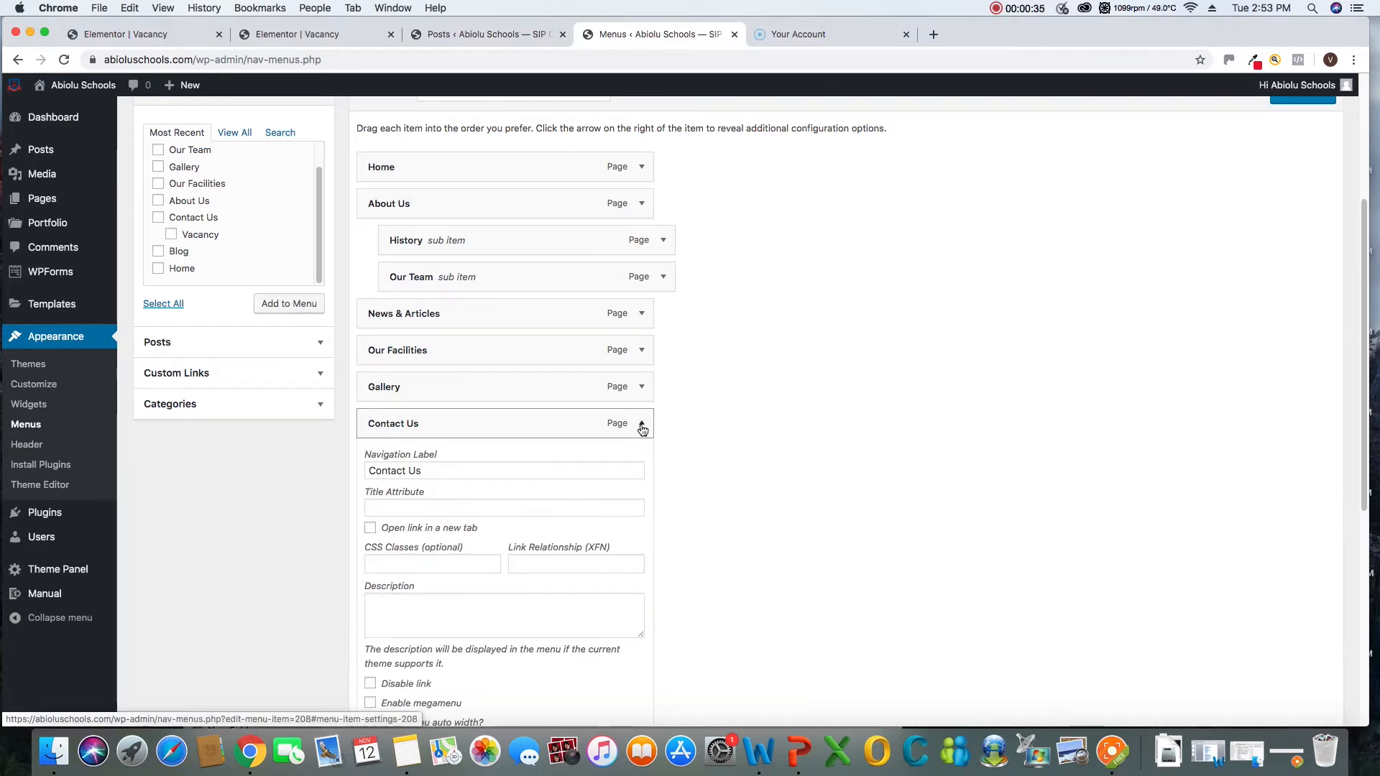
pyautogui.click(642, 427)
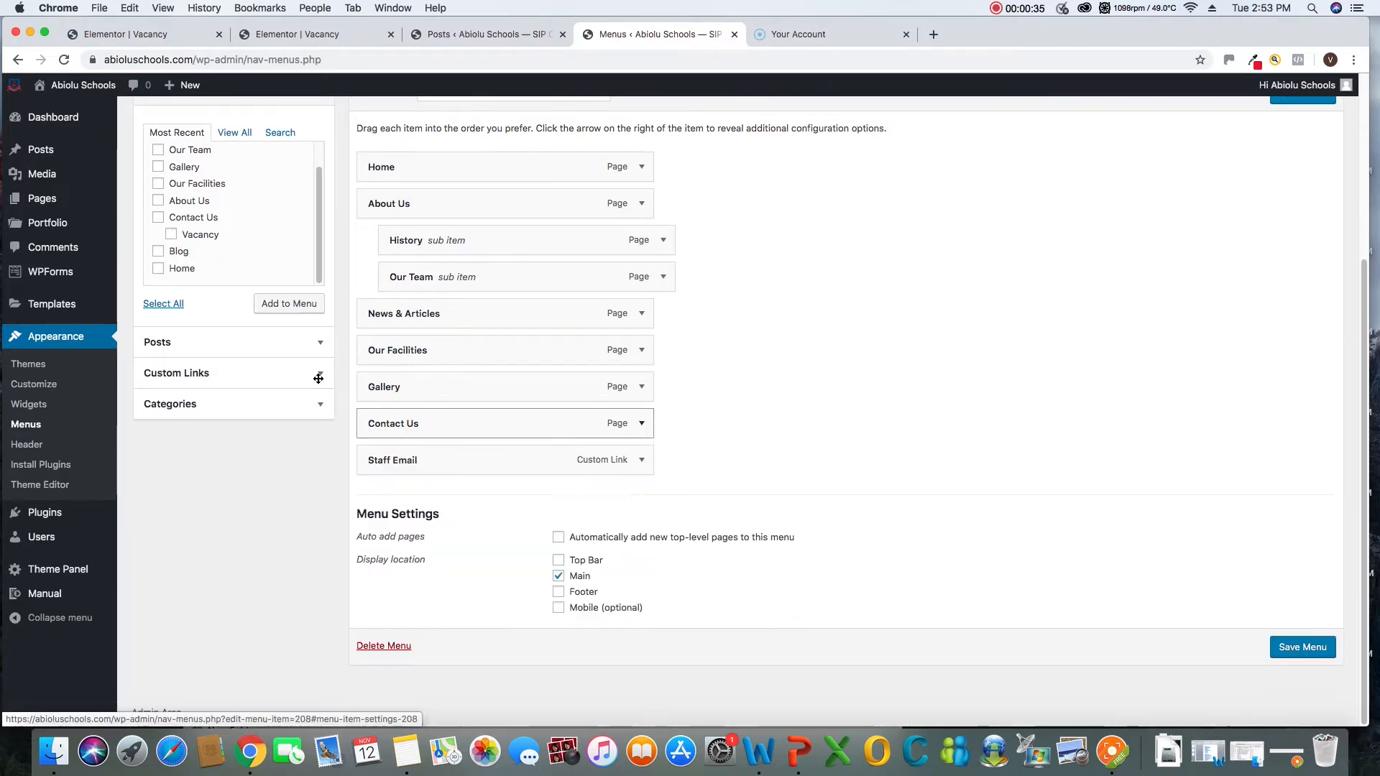
pyautogui.click(171, 235)
pyautogui.click(291, 308)
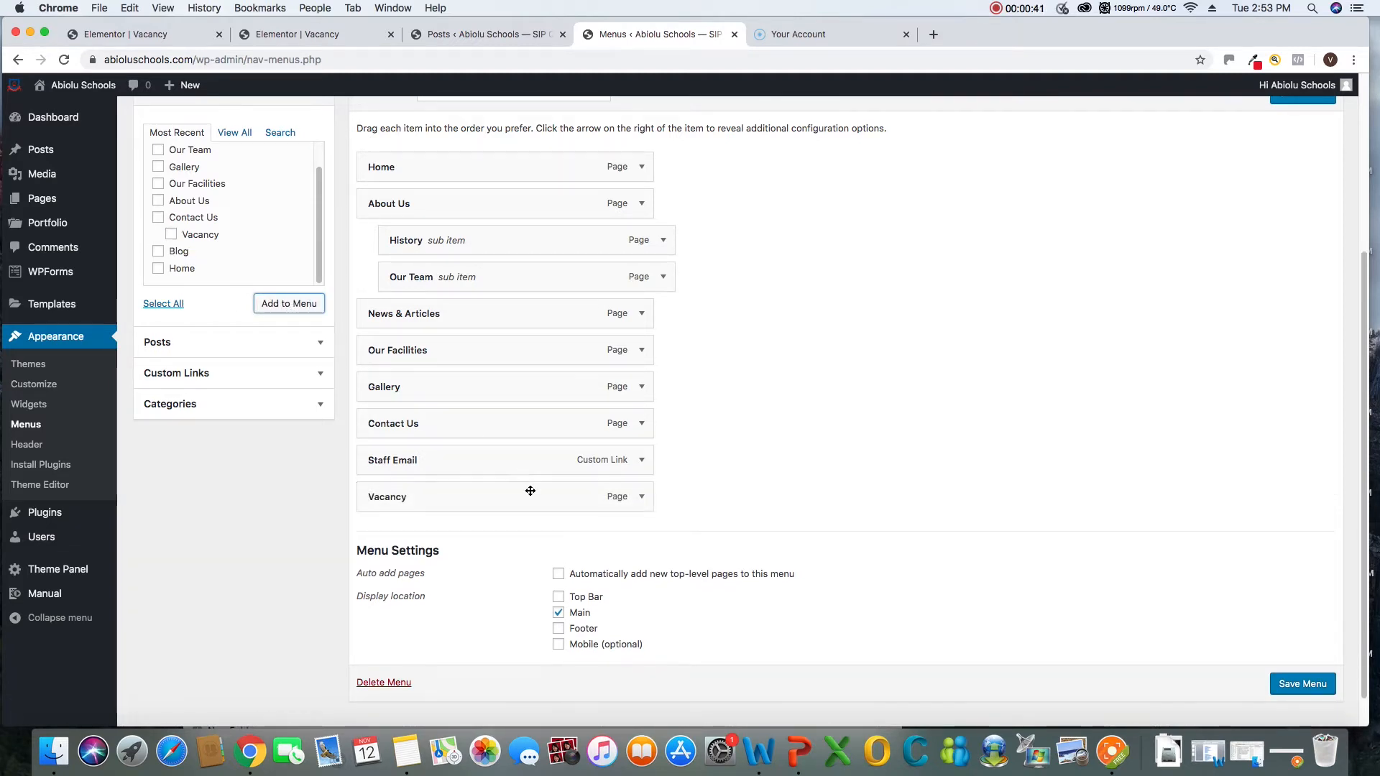
# Nest the Vacancy item as a sub item under Contact Us and save the Main Menu
pyautogui.moveTo(453, 502); pyautogui.dragTo(460, 459)
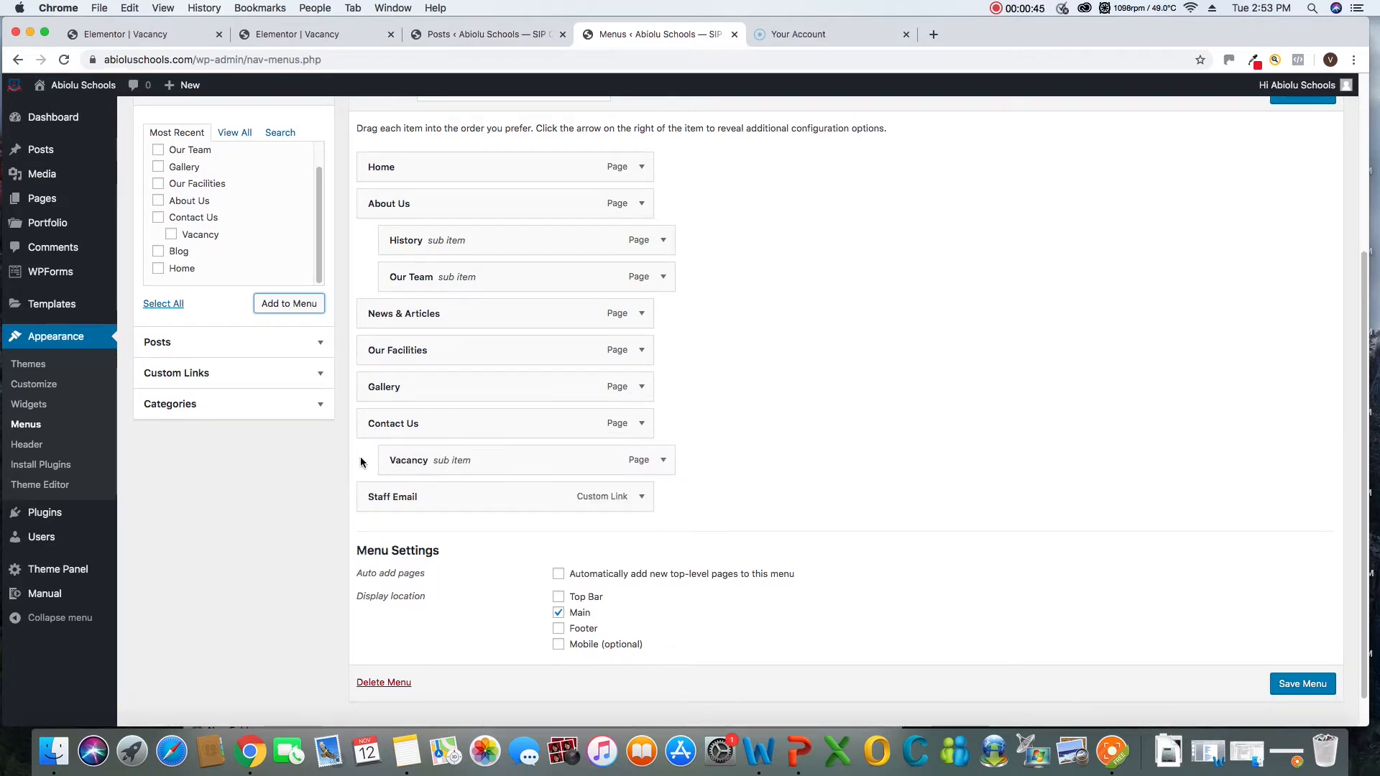
pyautogui.click(1303, 680)
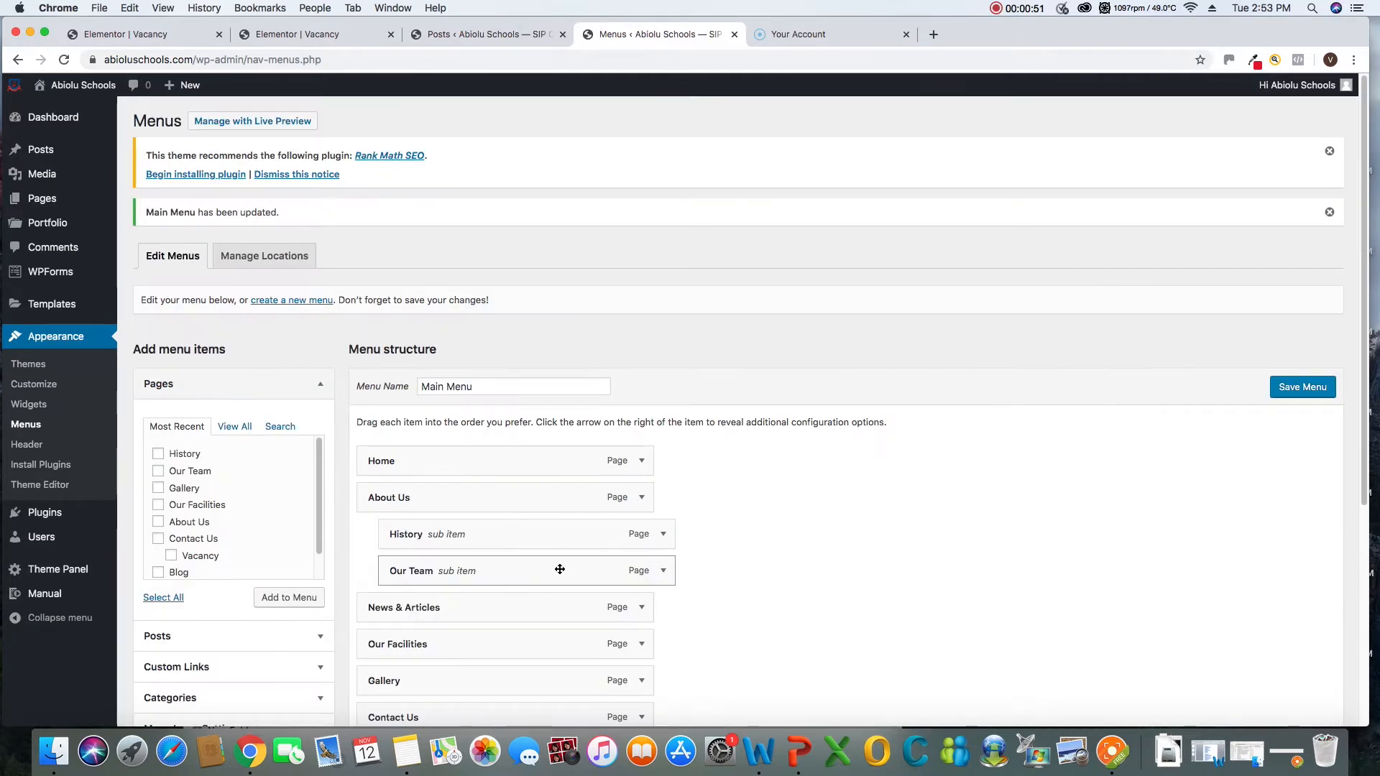
pyautogui.scroll(-5, 563, 575)
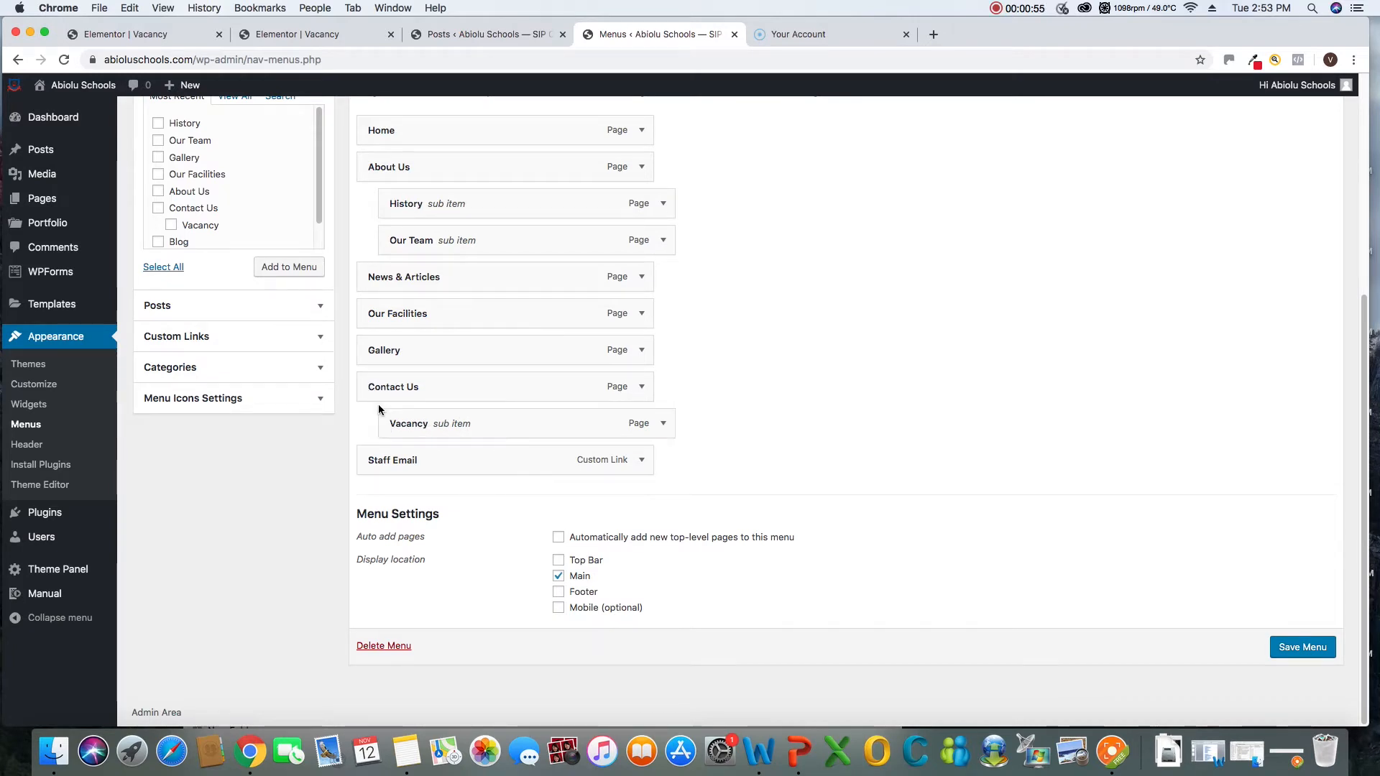
pyautogui.click(1112, 753)
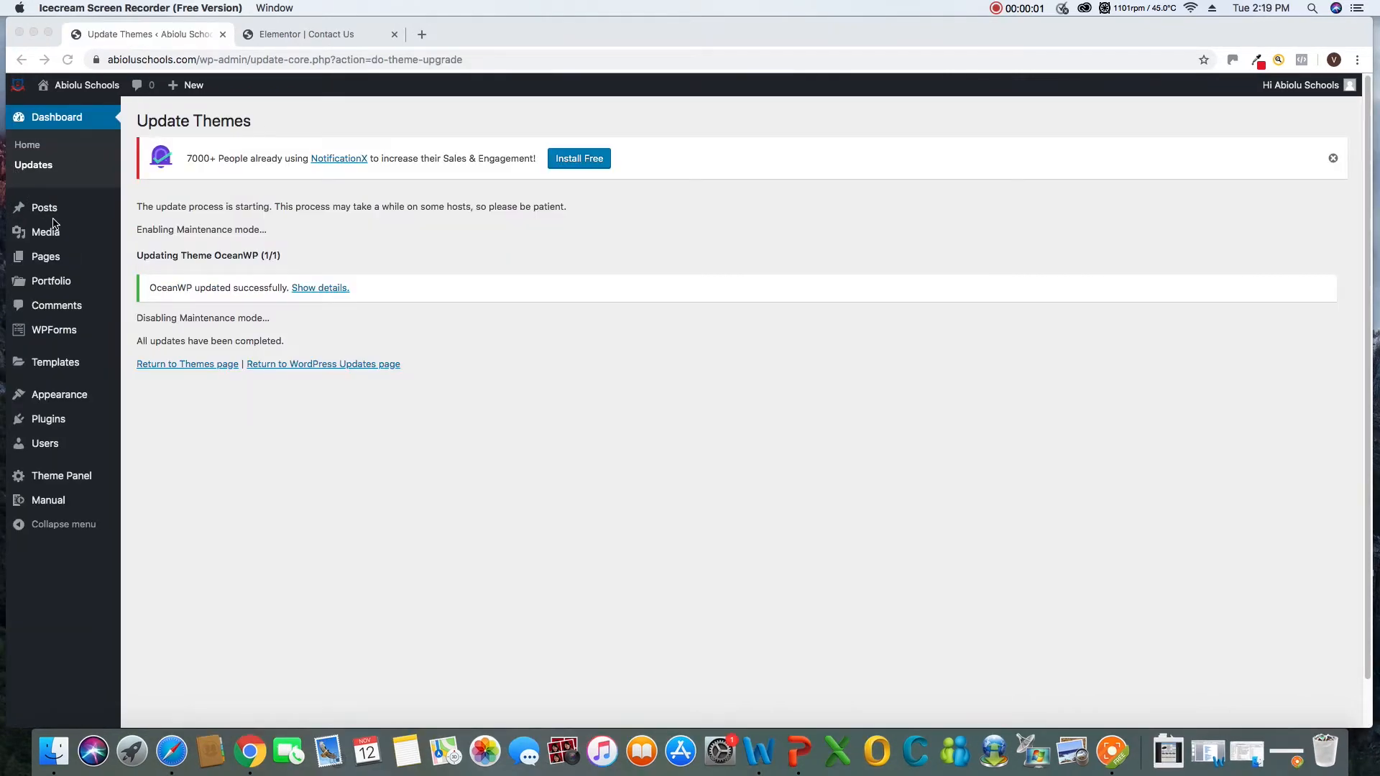
# Start a new page and title it "Vacancy"
pyautogui.click(45, 259)
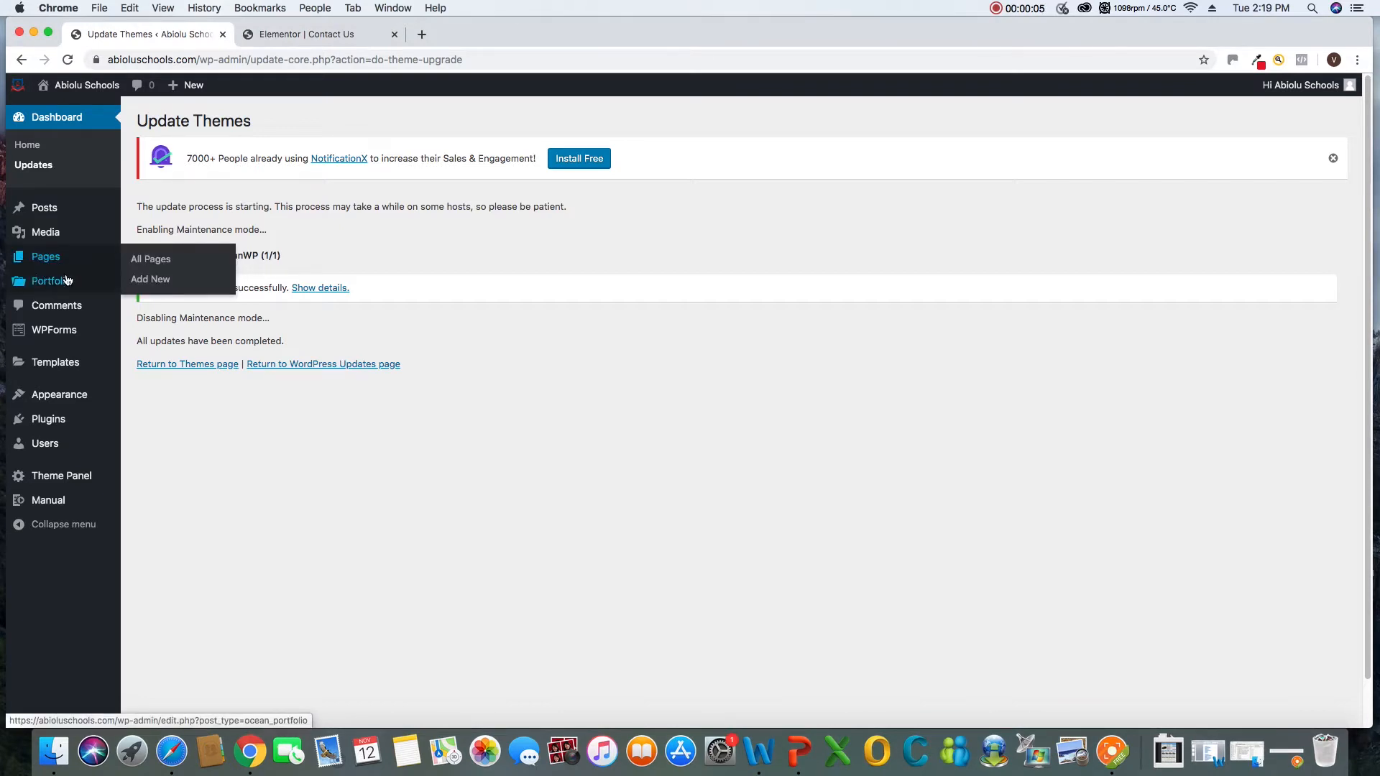
pyautogui.moveTo(52, 264)
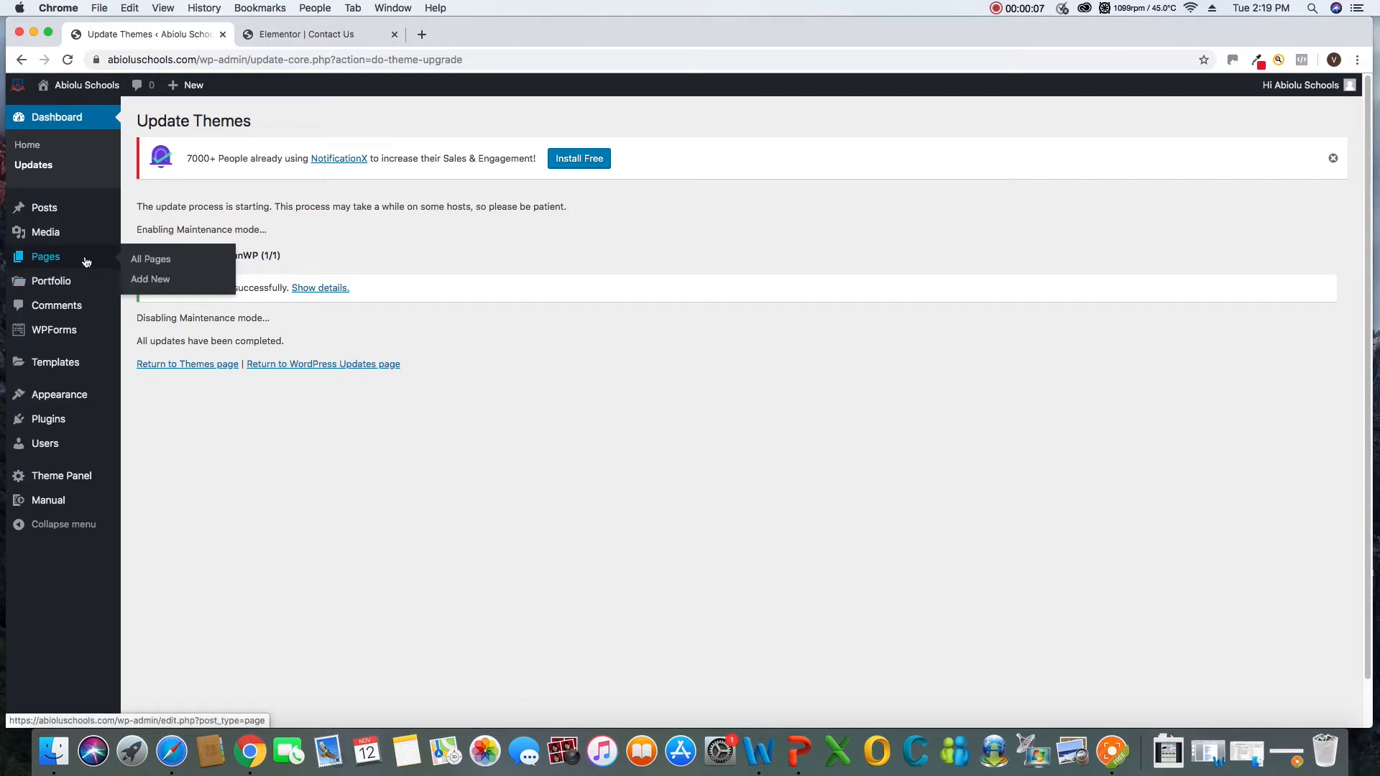
pyautogui.click(150, 280)
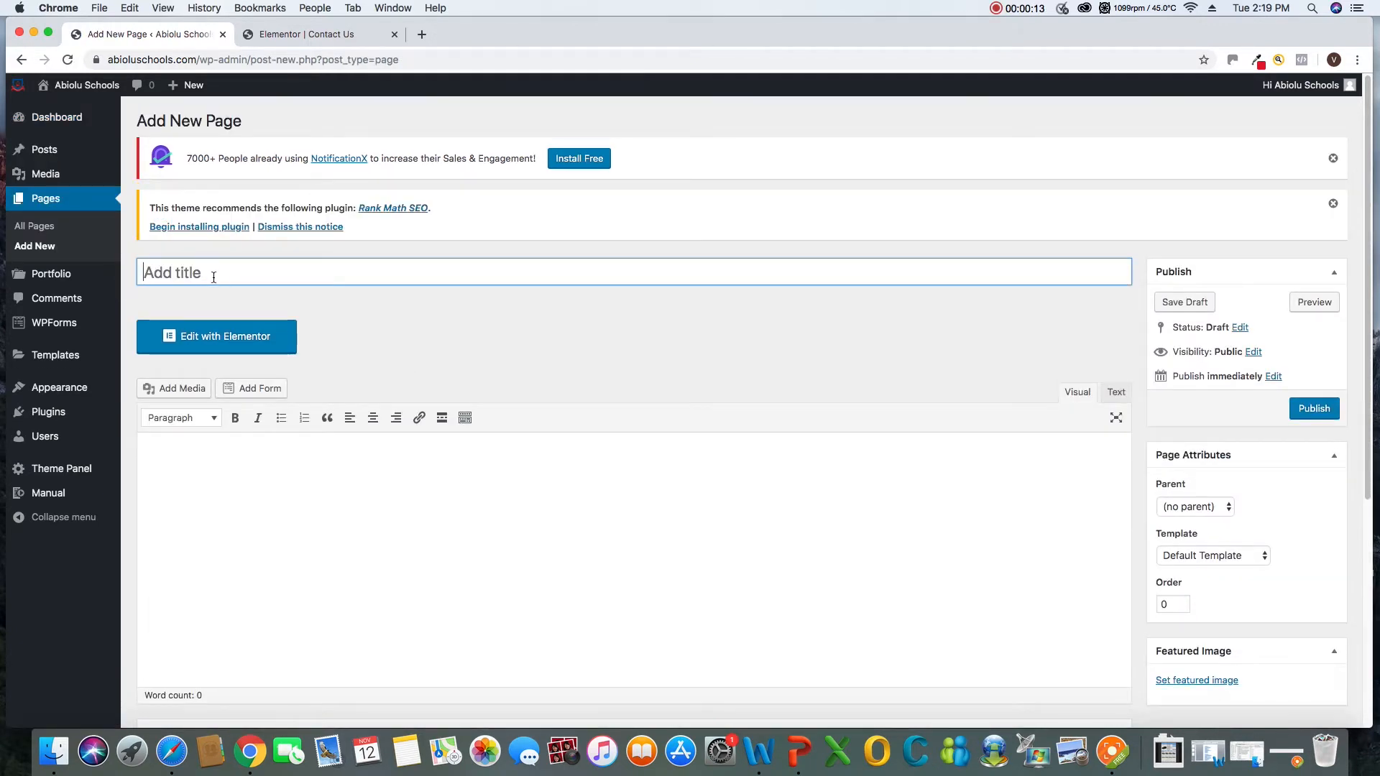
pyautogui.write('V')
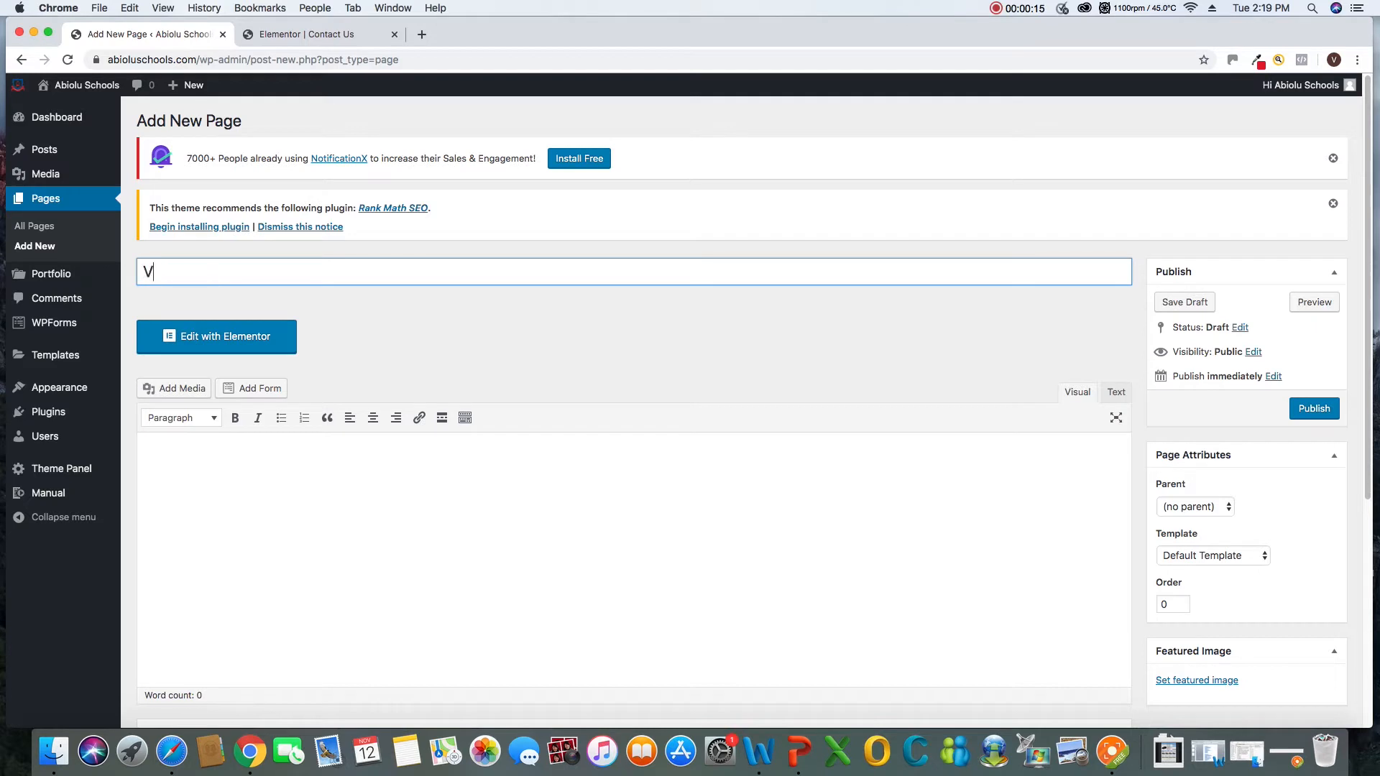
pyautogui.write('acancy')
# Set the Vacancy page's parent to Contact Us and its template to Elementor Canvas
pyautogui.scroll(-2, 1237, 467)
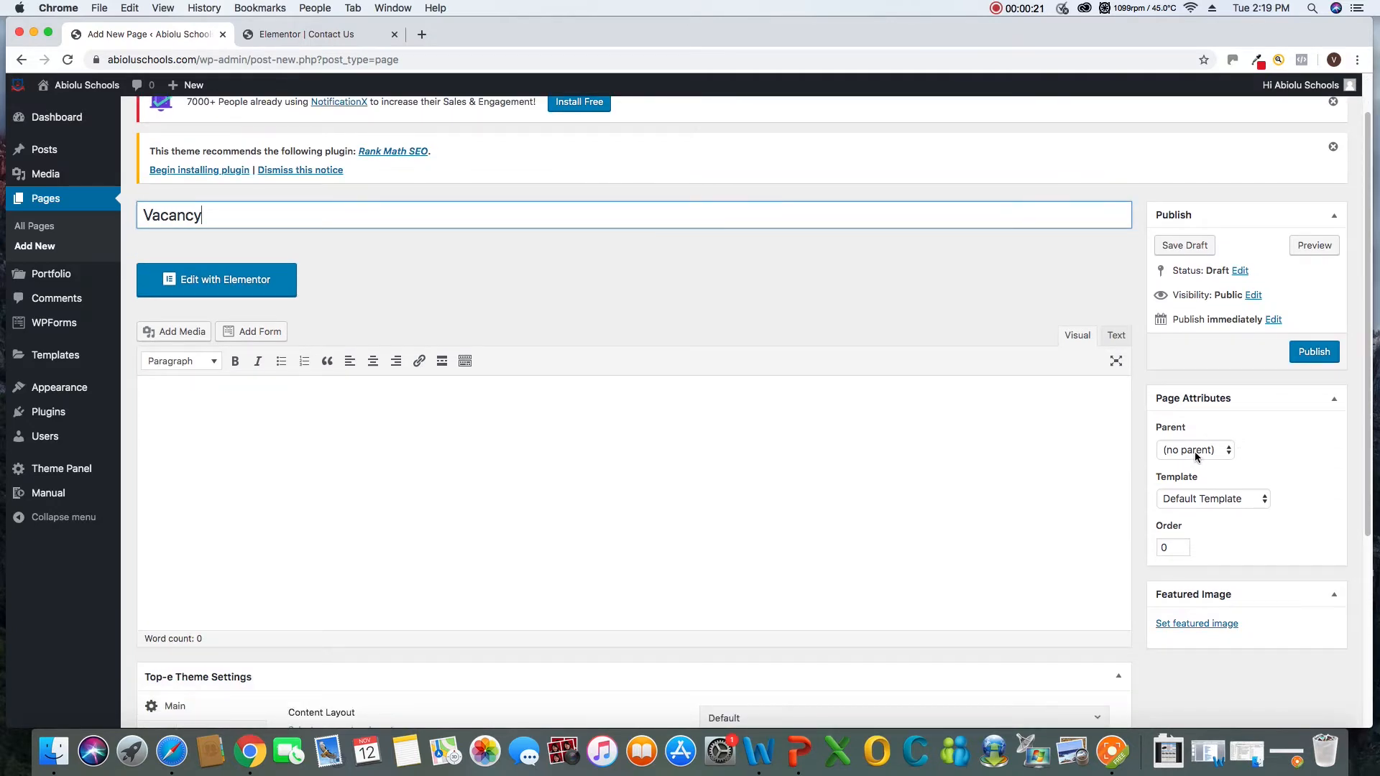
pyautogui.click(1195, 451)
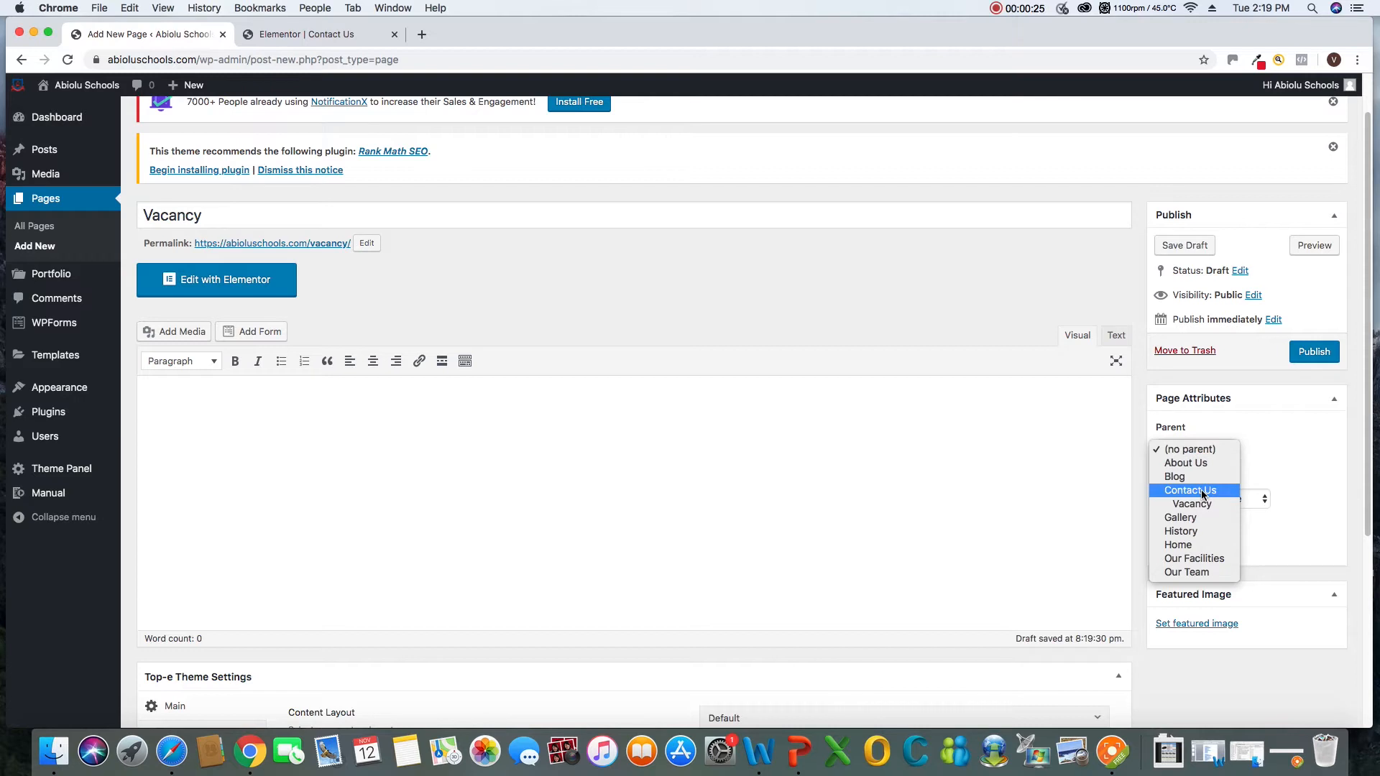
pyautogui.click(1202, 489)
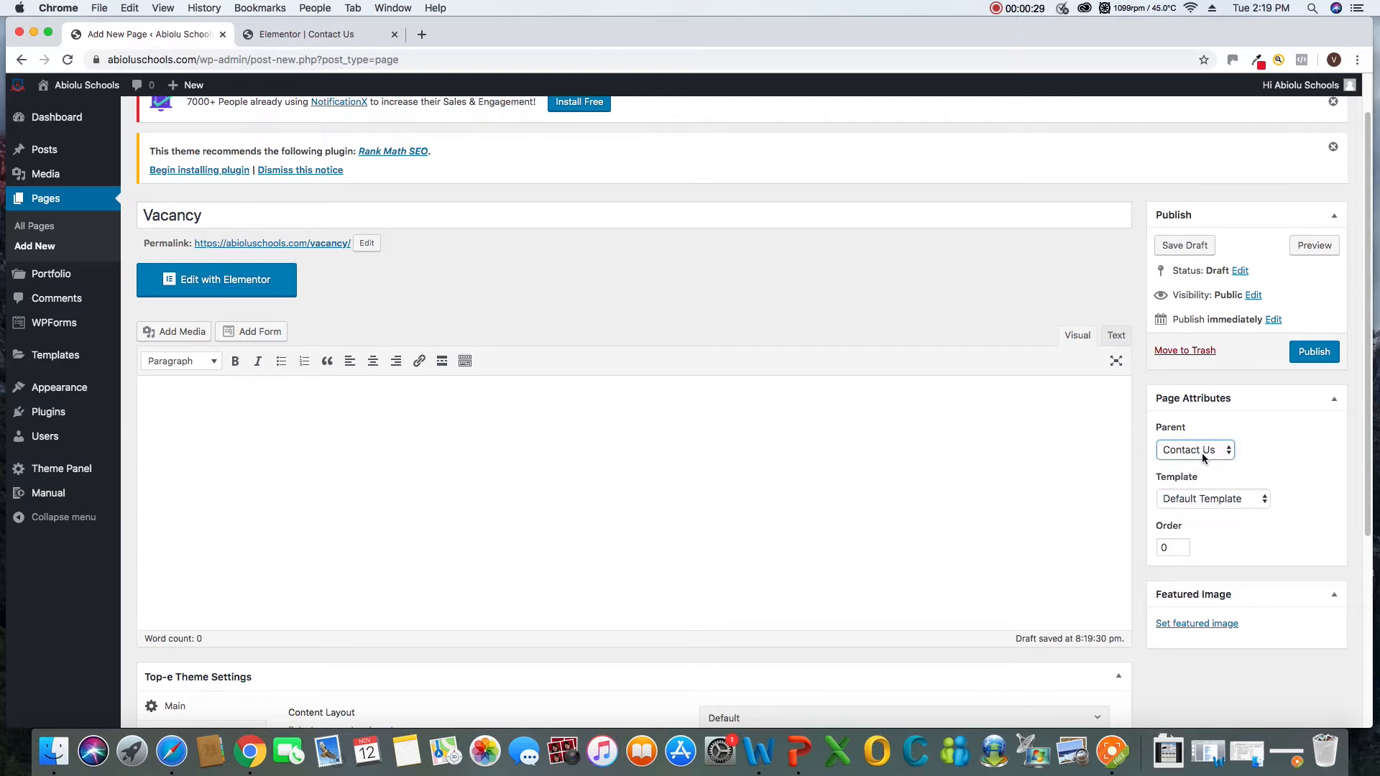
pyautogui.click(1205, 502)
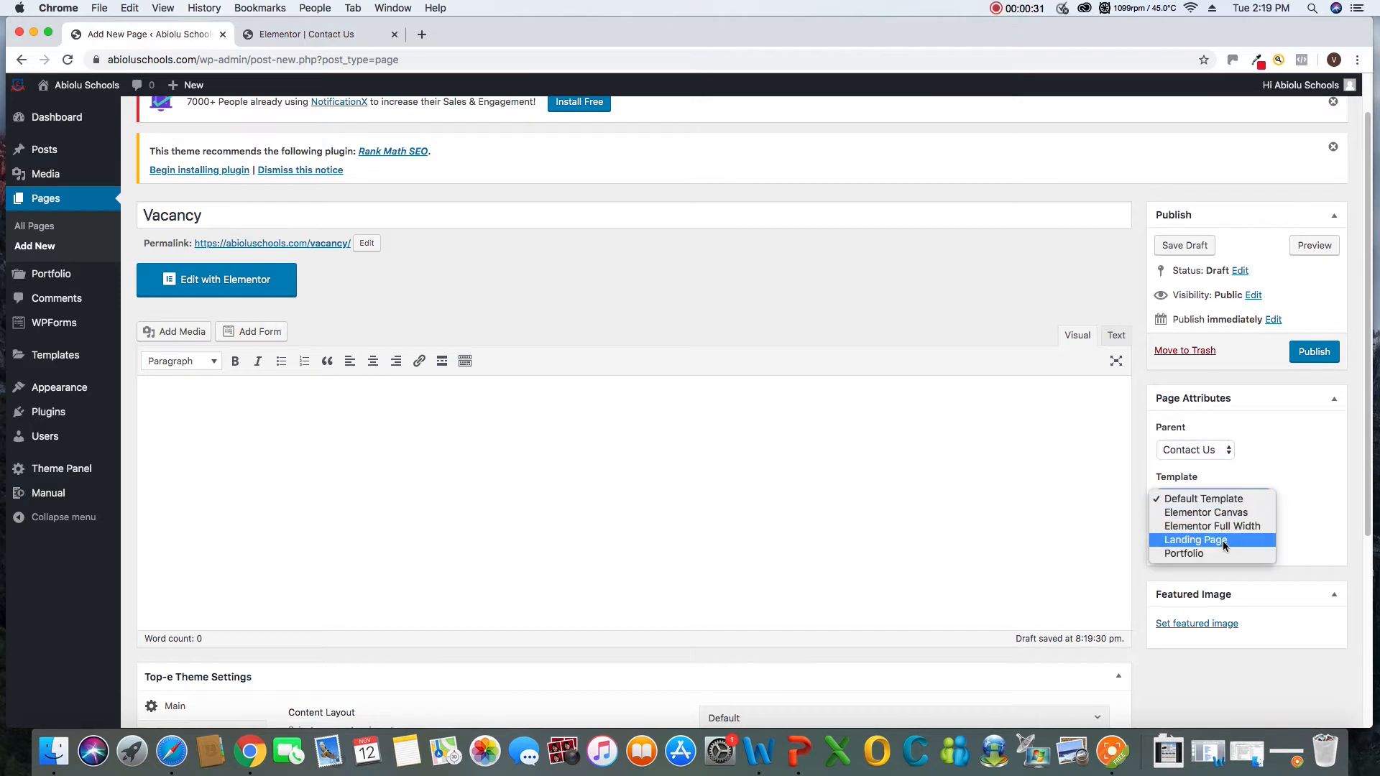
pyautogui.click(1199, 517)
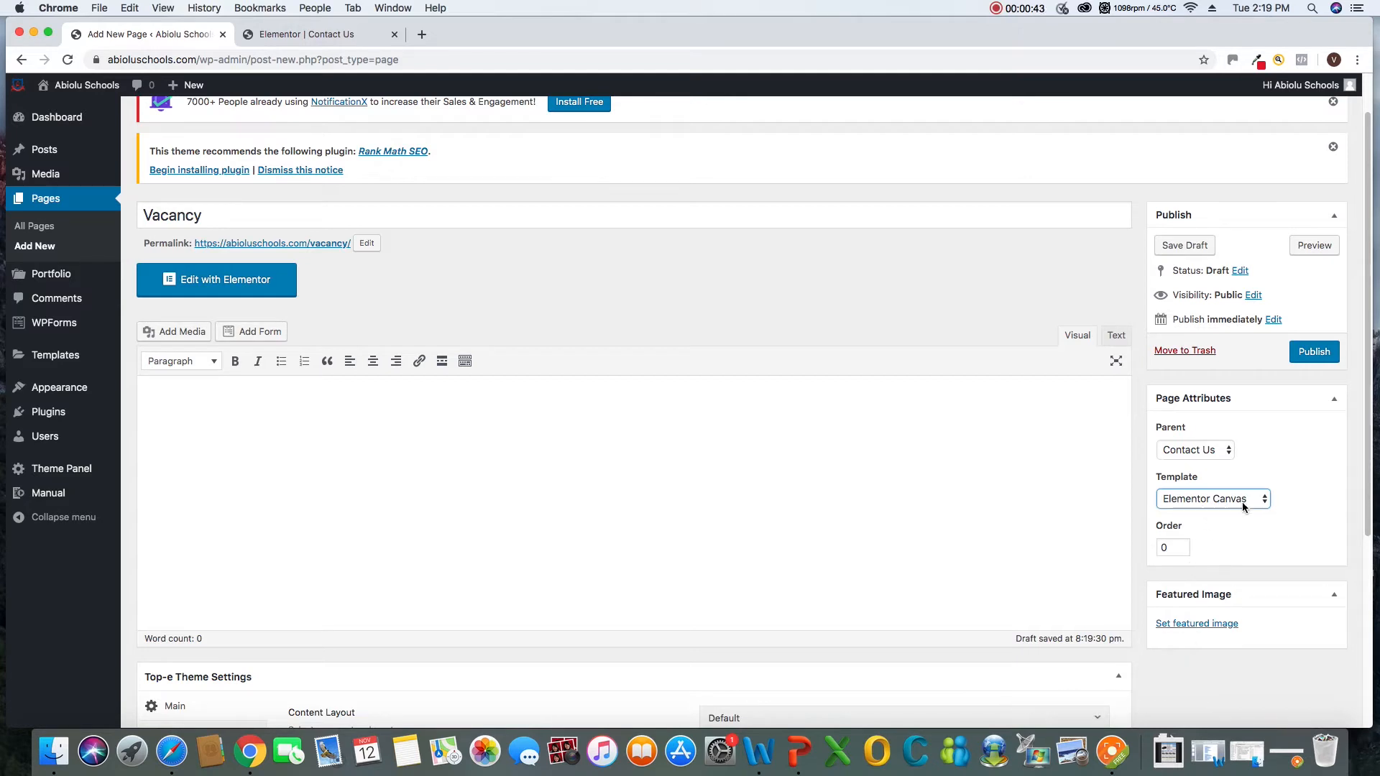
# Publish the Vacancy page and open it for editing in Elementor
pyautogui.click(1312, 355)
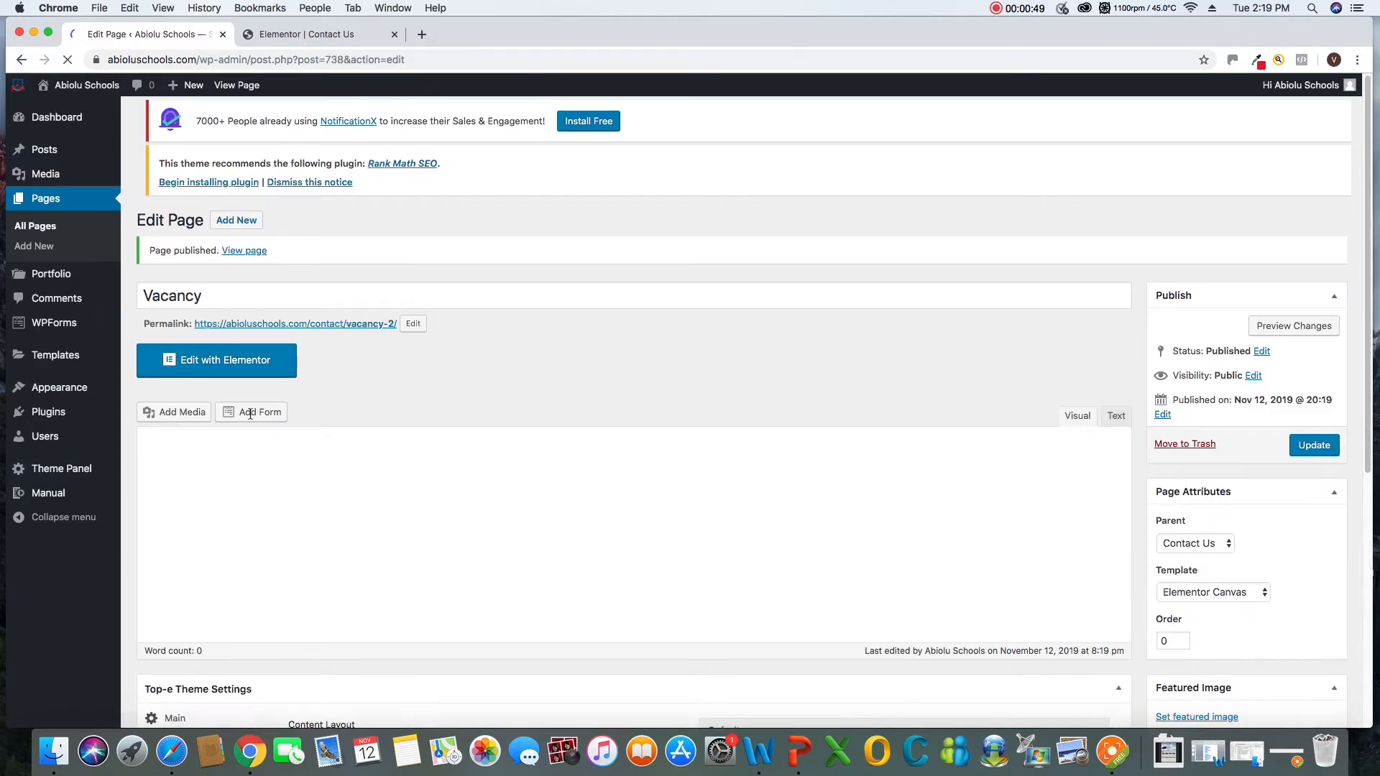
pyautogui.click(241, 374)
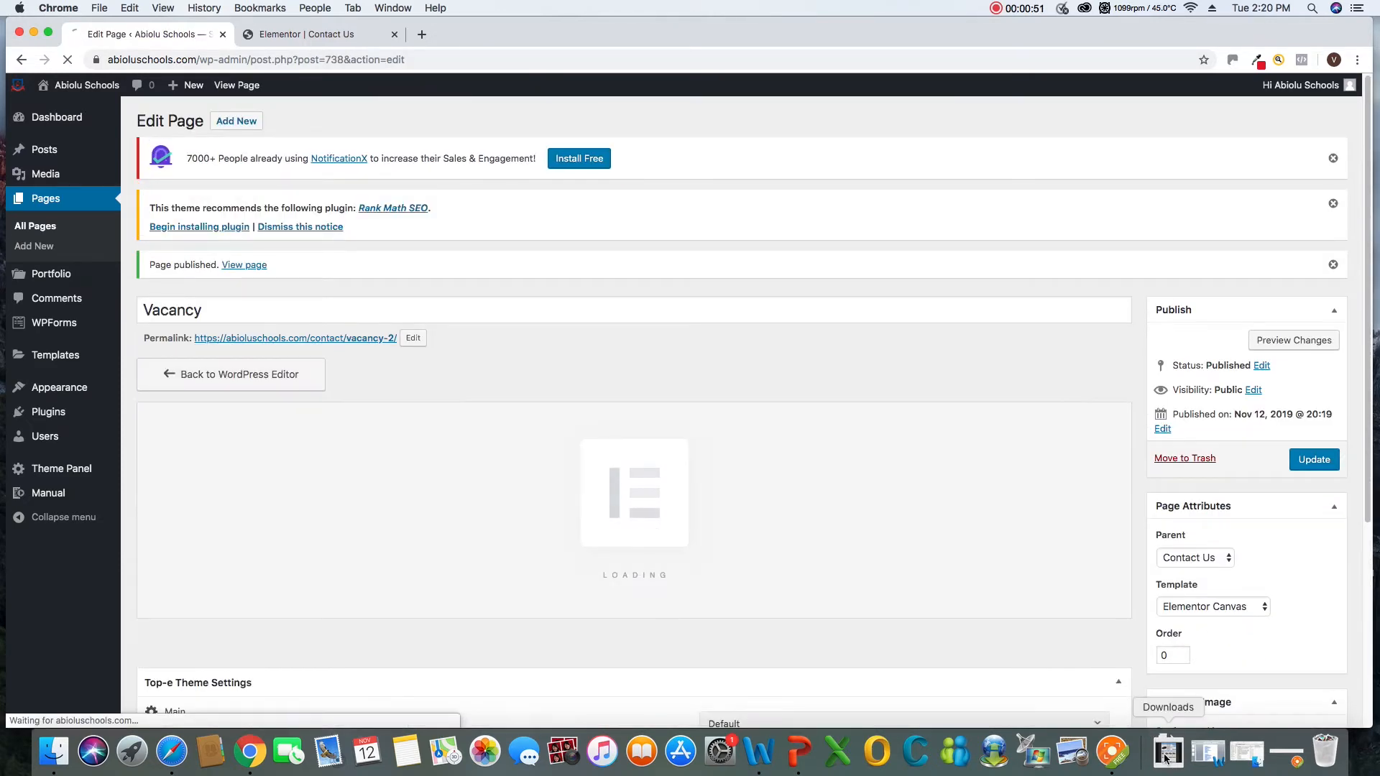
pyautogui.click(1113, 753)
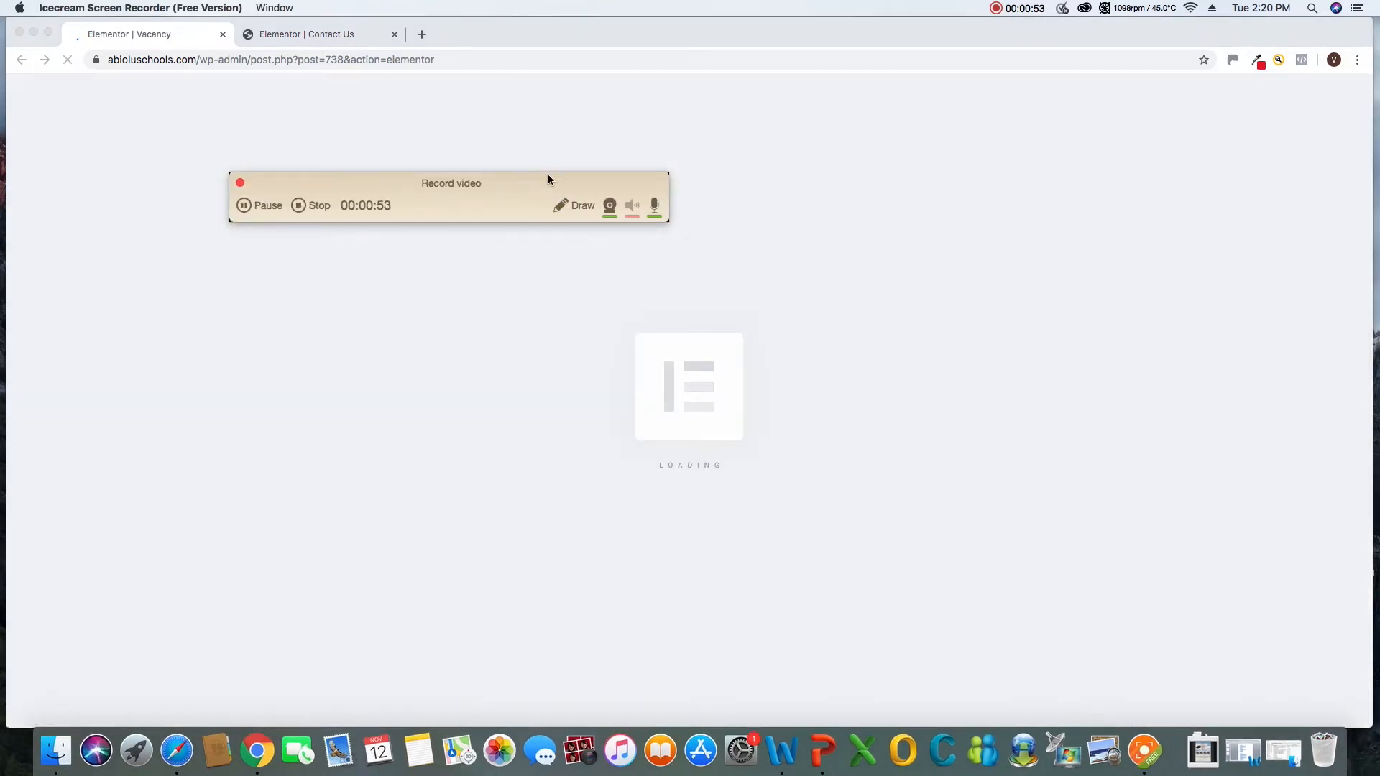
pyautogui.moveTo(548, 174); pyautogui.dragTo(945, 500)
pyautogui.moveTo(1040, 608); pyautogui.dragTo(1205, 671)
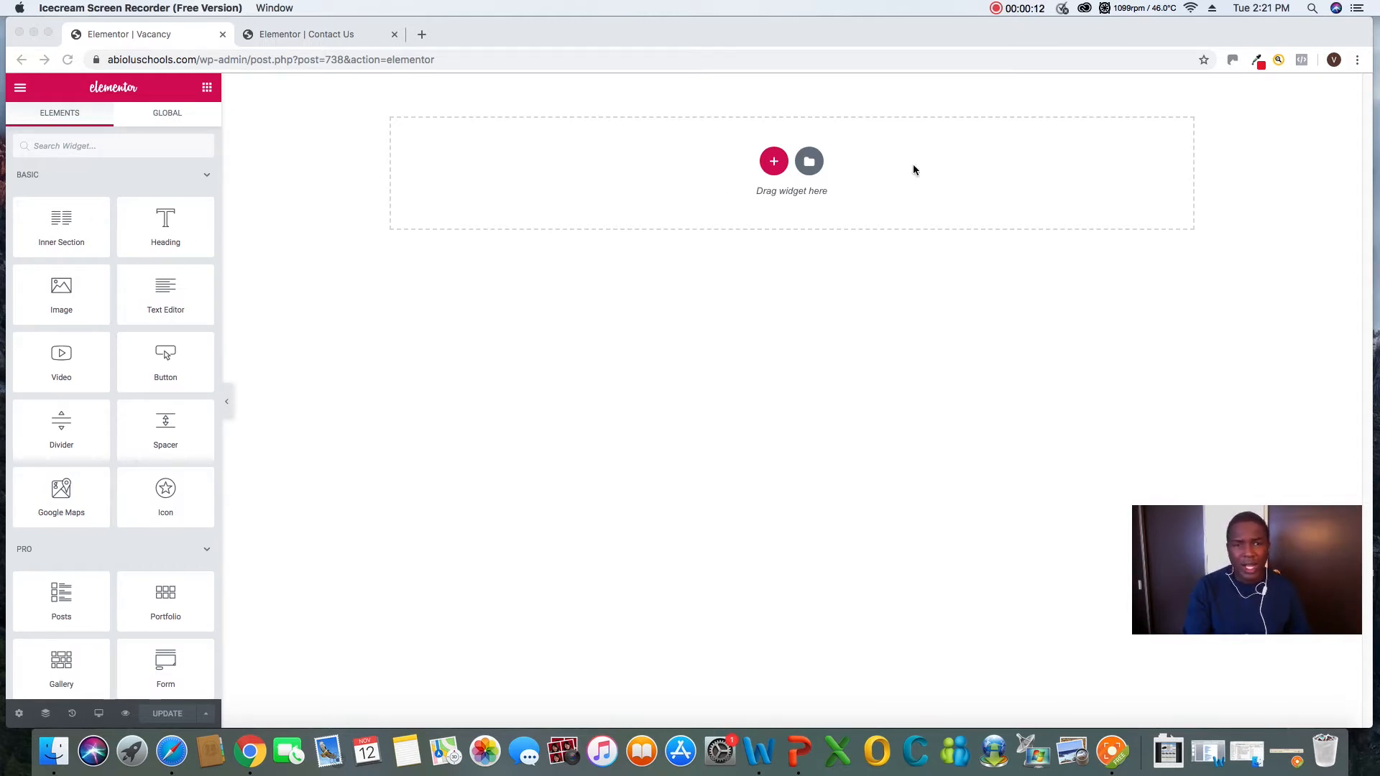
# Add a single-column section to the empty Vacancy page and place a Heading widget in it
pyautogui.click(773, 162)
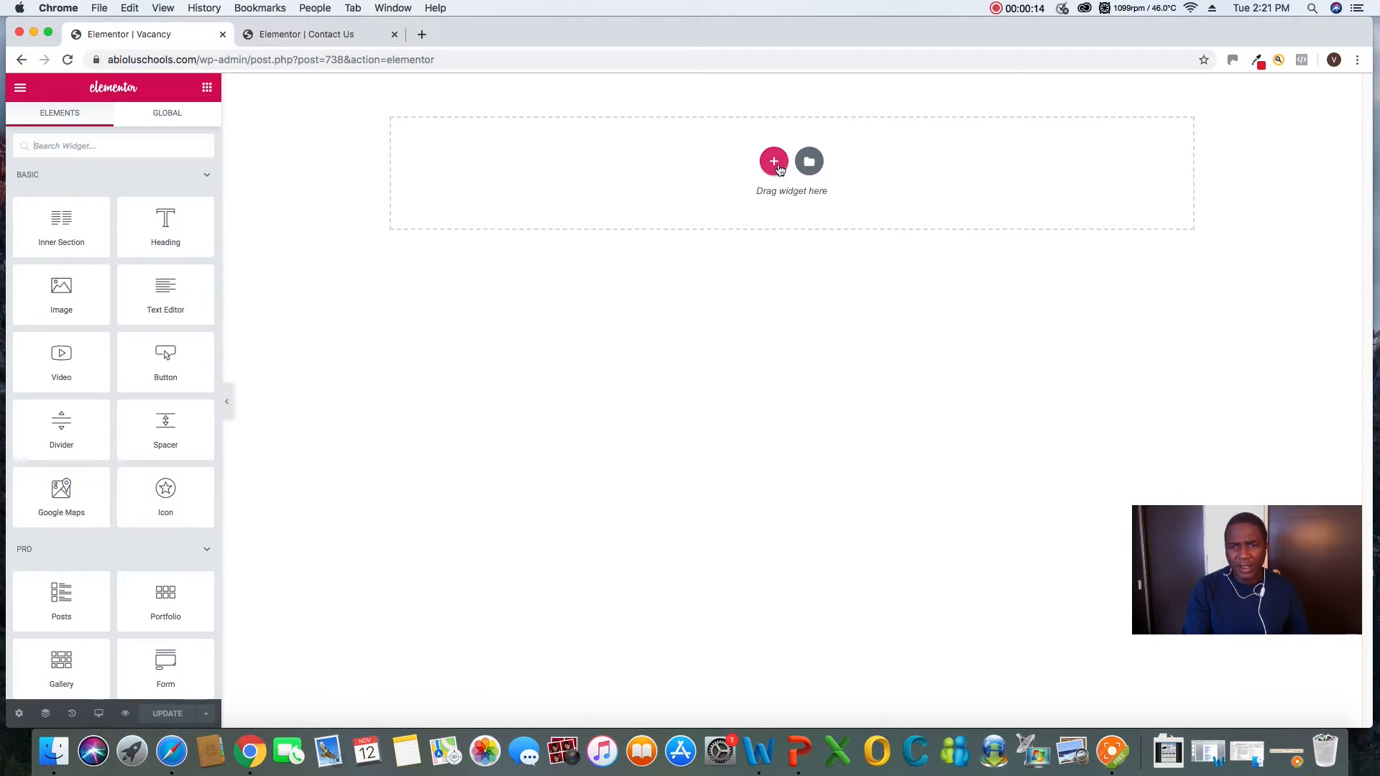
pyautogui.click(775, 164)
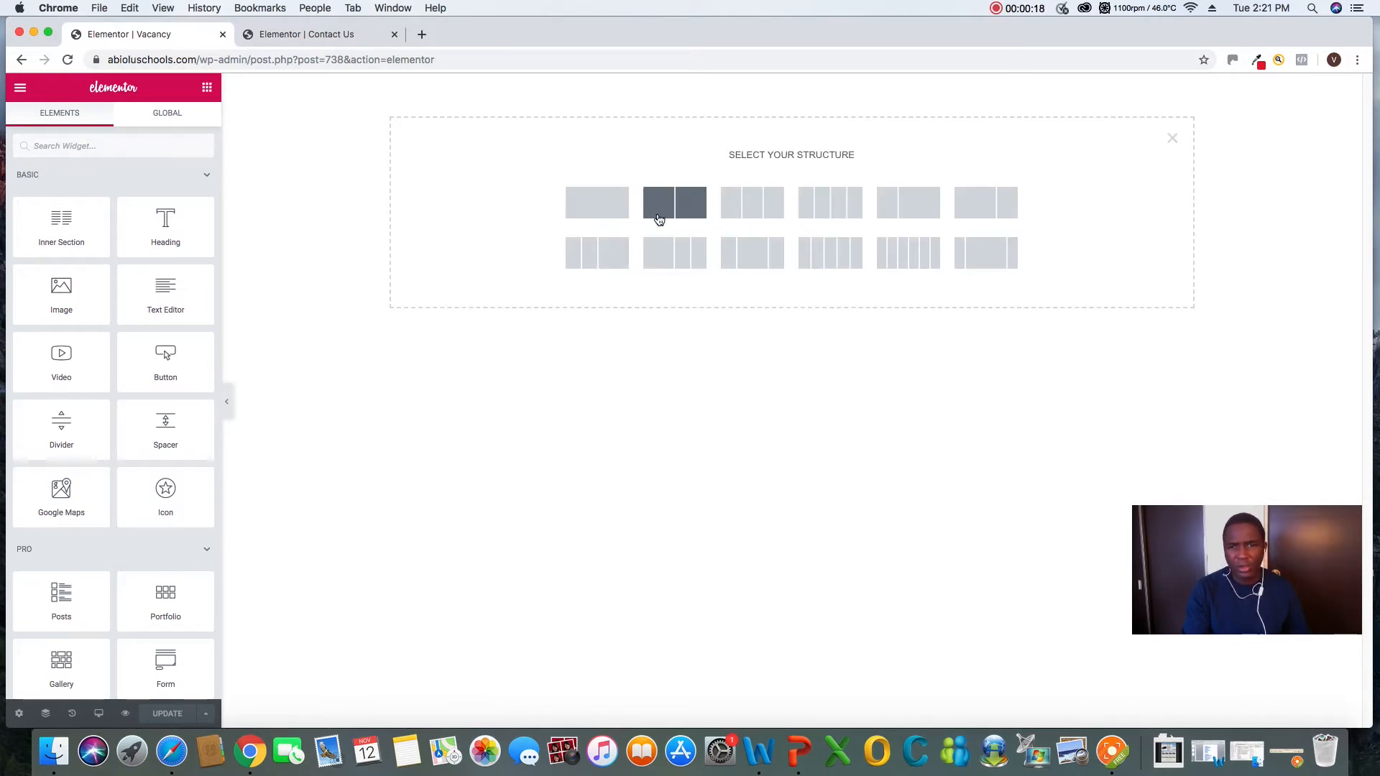
pyautogui.click(584, 210)
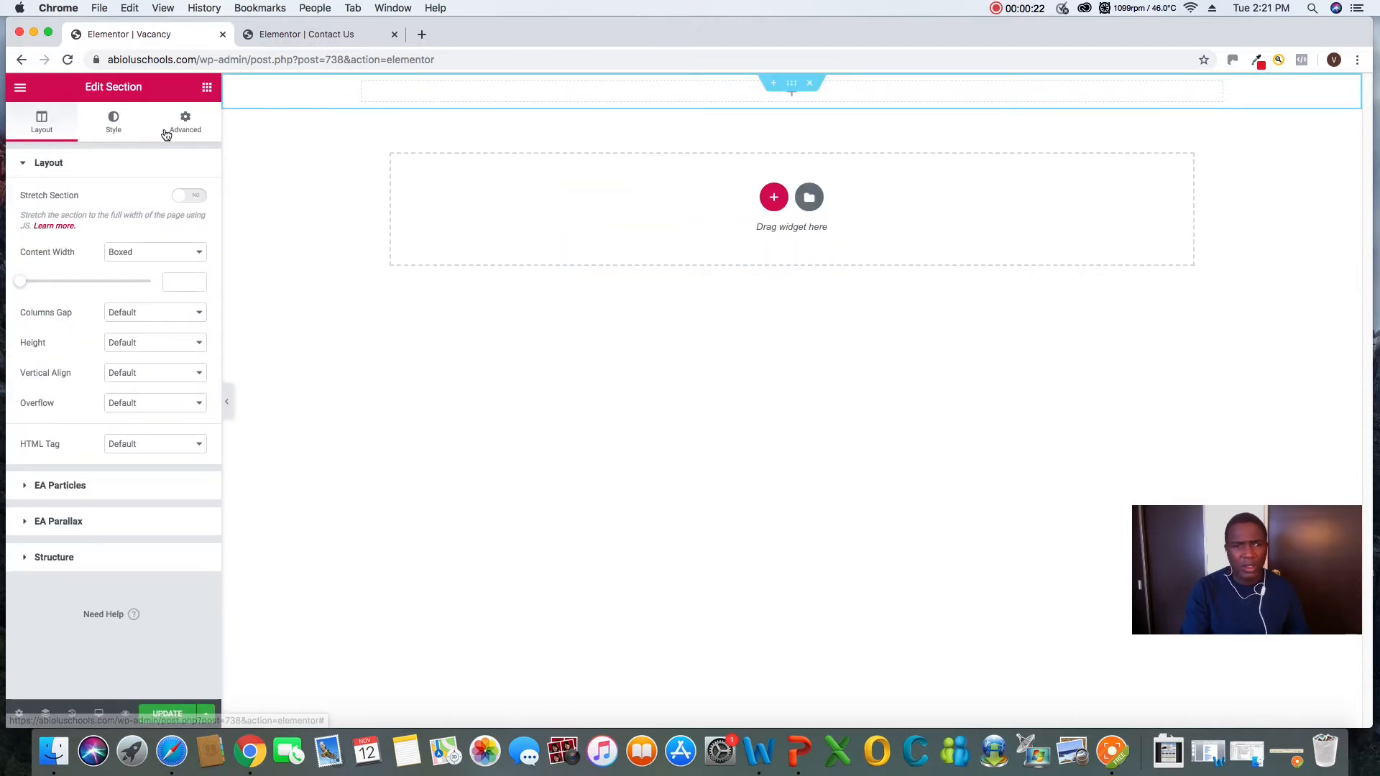
pyautogui.click(206, 87)
pyautogui.moveTo(165, 219); pyautogui.dragTo(680, 102)
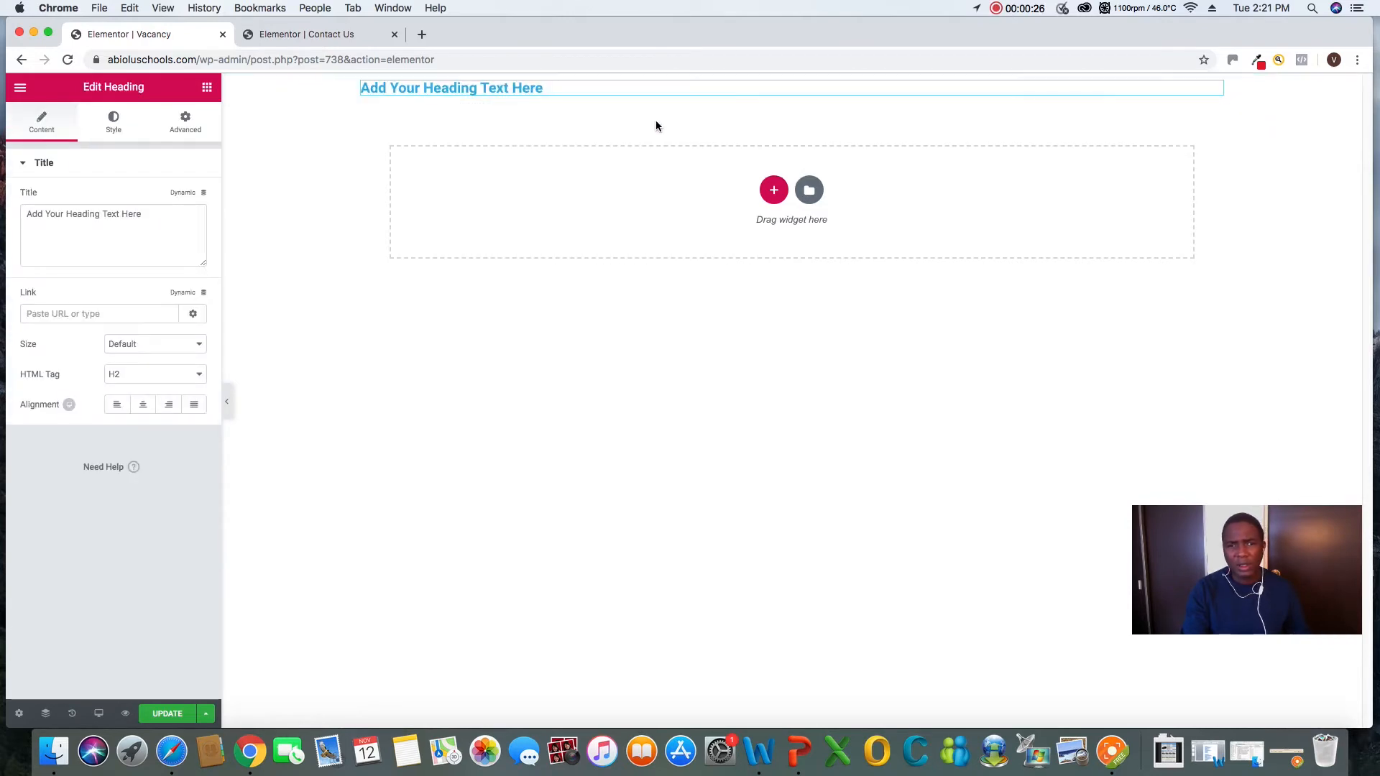
# Replace the heading's placeholder text with "Submit for resume"
pyautogui.click(554, 89)
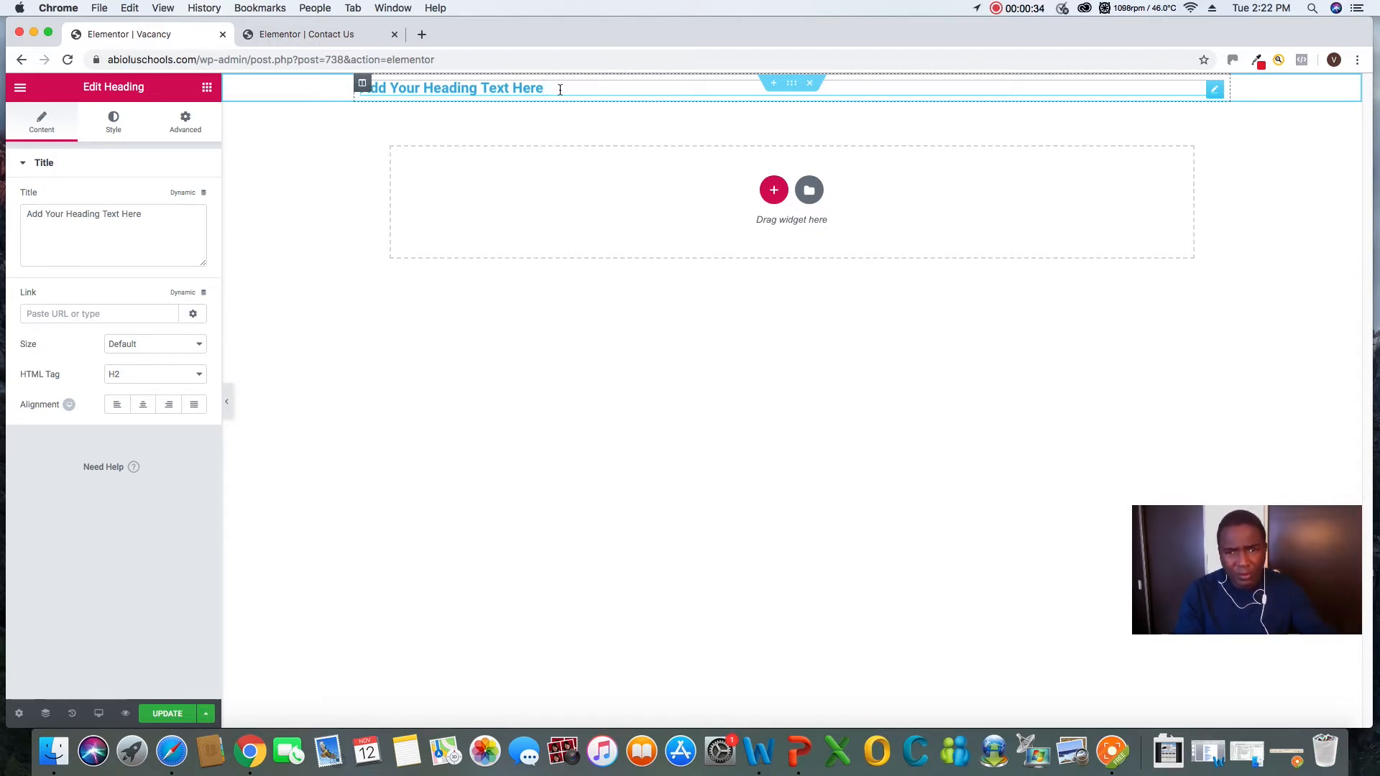
pyautogui.moveTo(556, 90); pyautogui.dragTo(331, 96)
pyautogui.write('Subm')
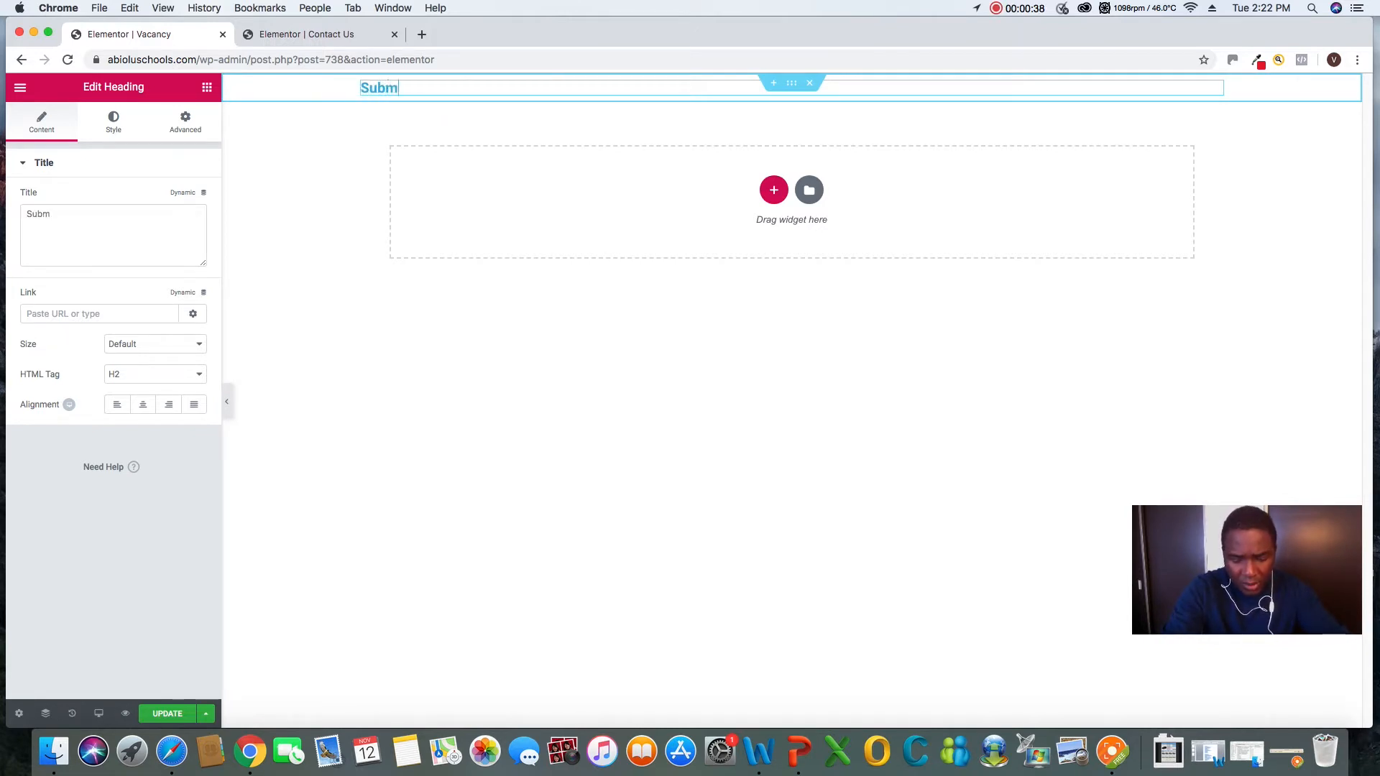
pyautogui.write('it for ')
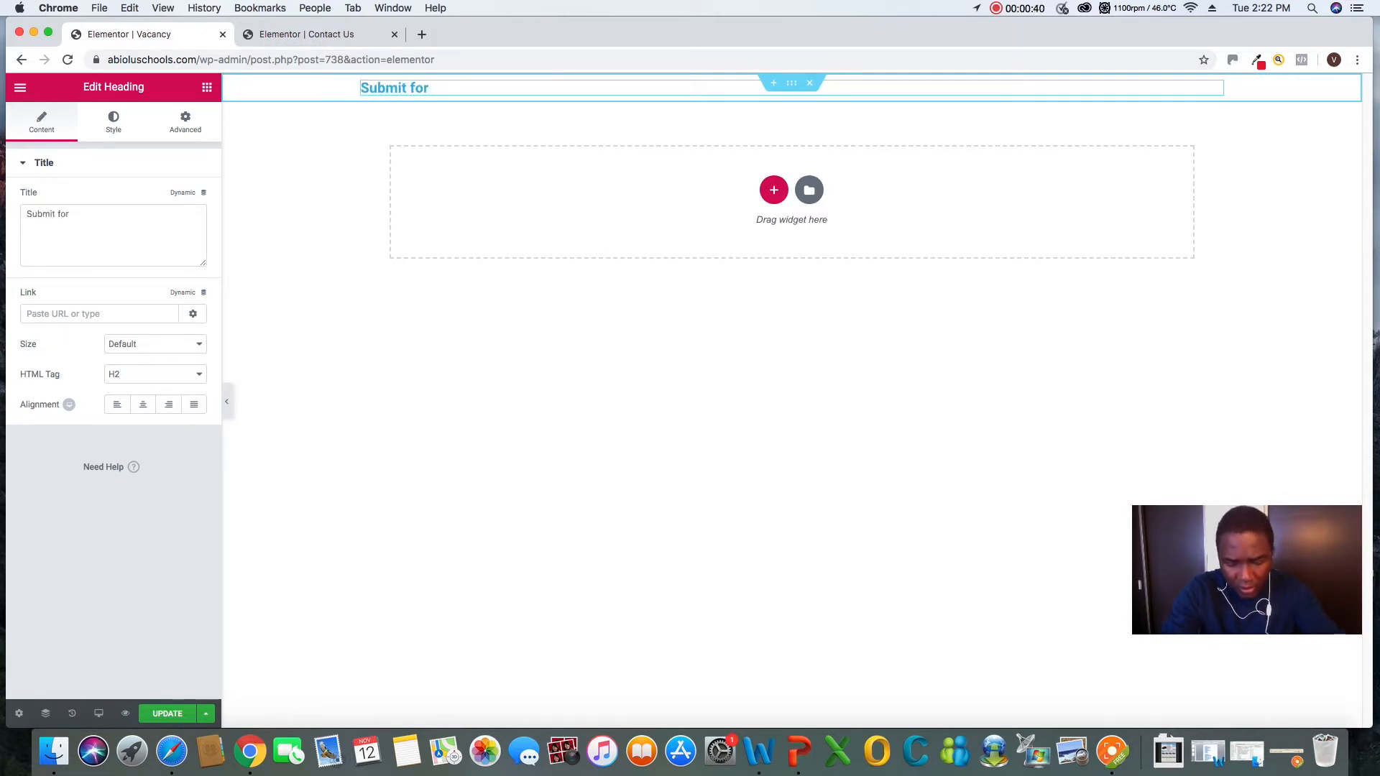
pyautogui.write('resume')
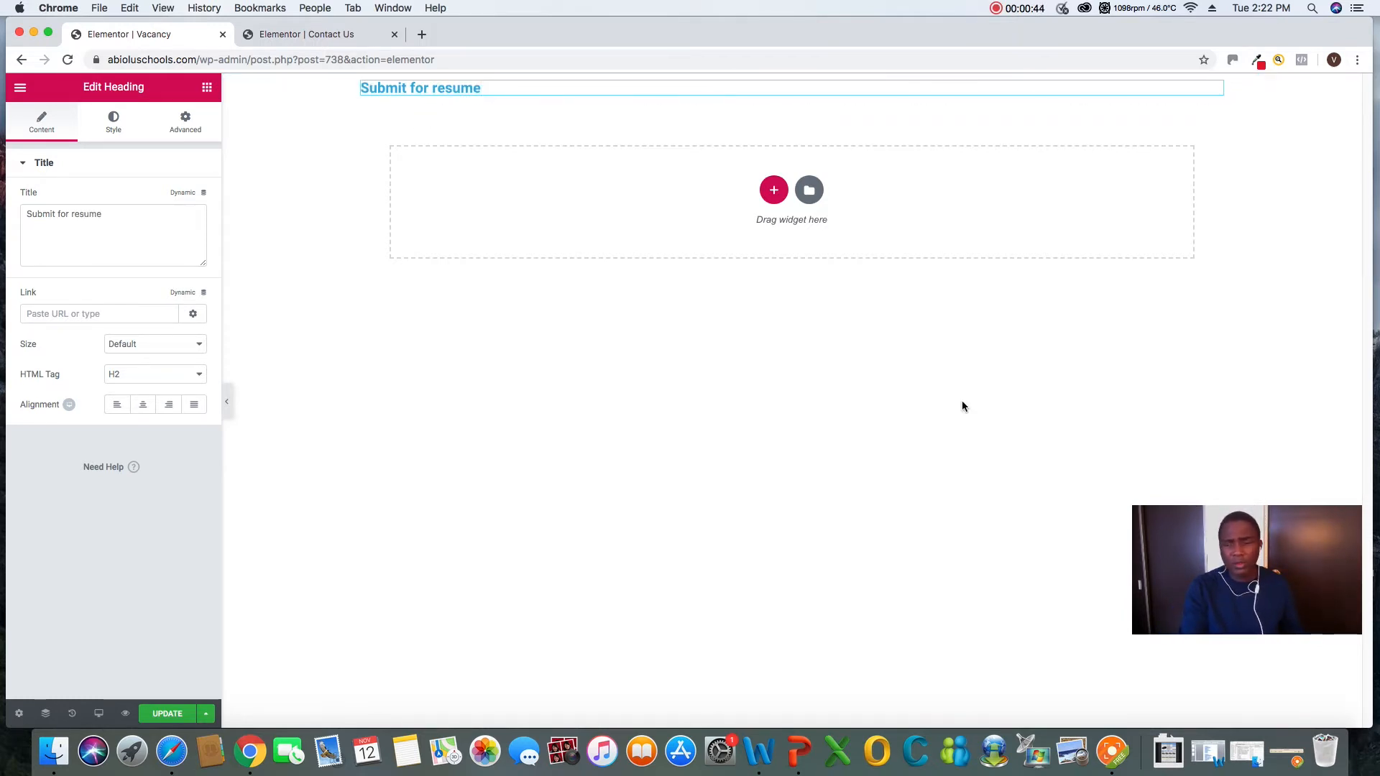
pyautogui.click(1113, 749)
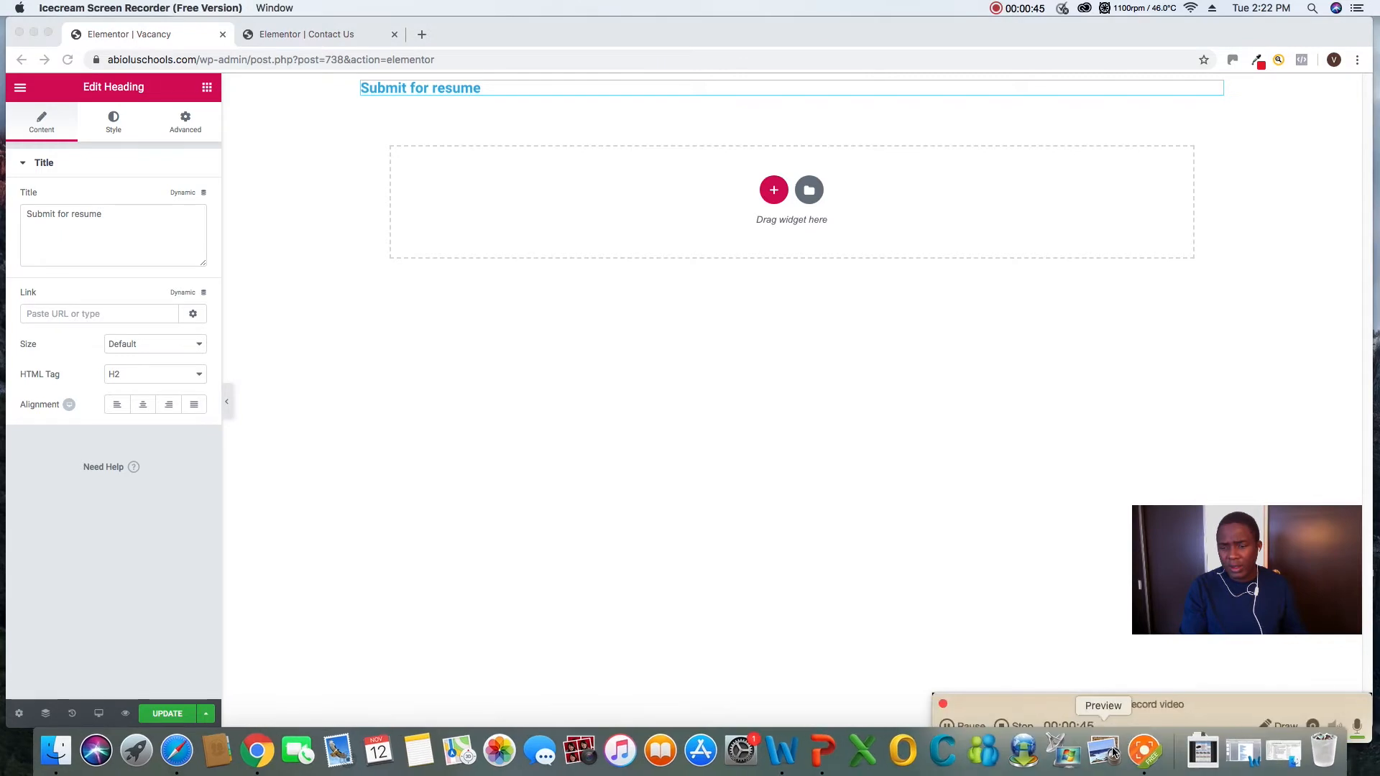
pyautogui.moveTo(1250, 695); pyautogui.dragTo(1255, 684)
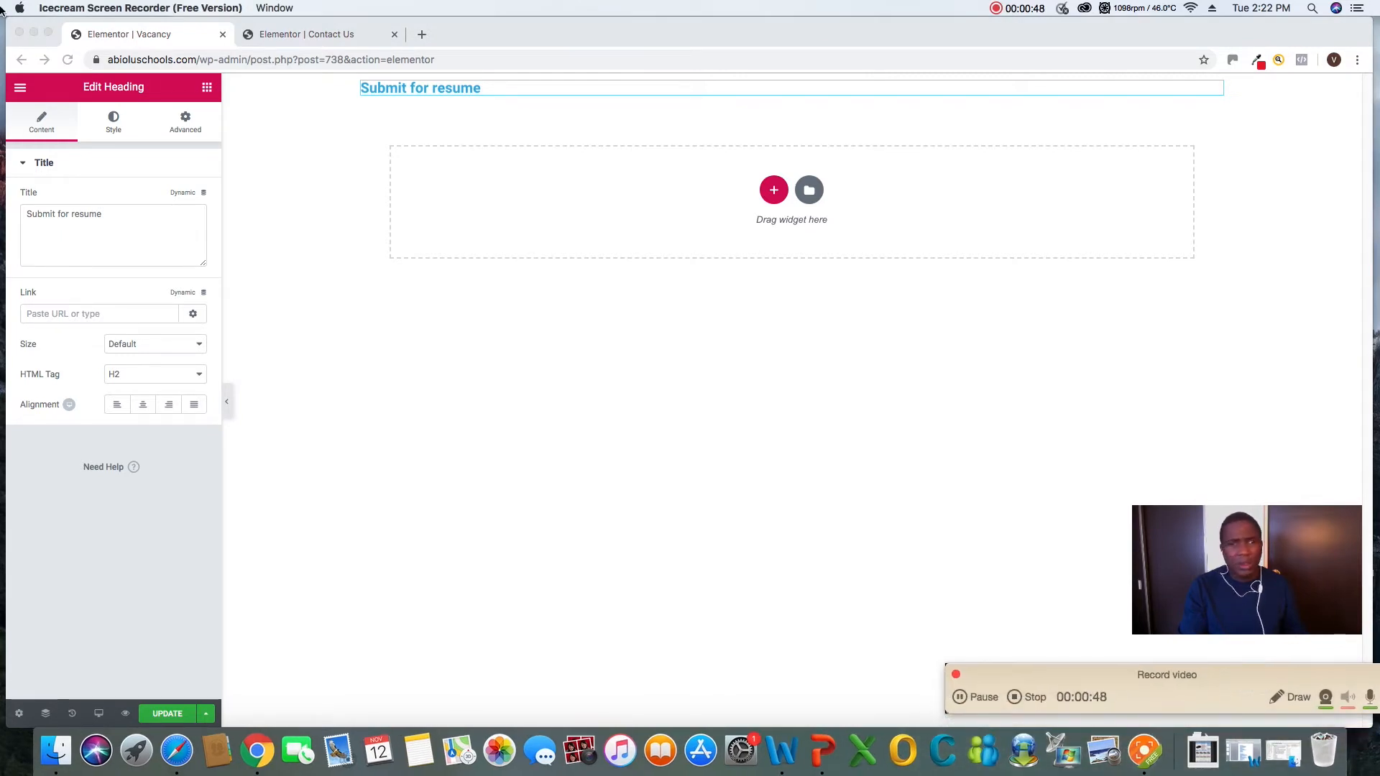
# Return to the list of available widgets and add another single-column section below the heading
pyautogui.click(216, 105)
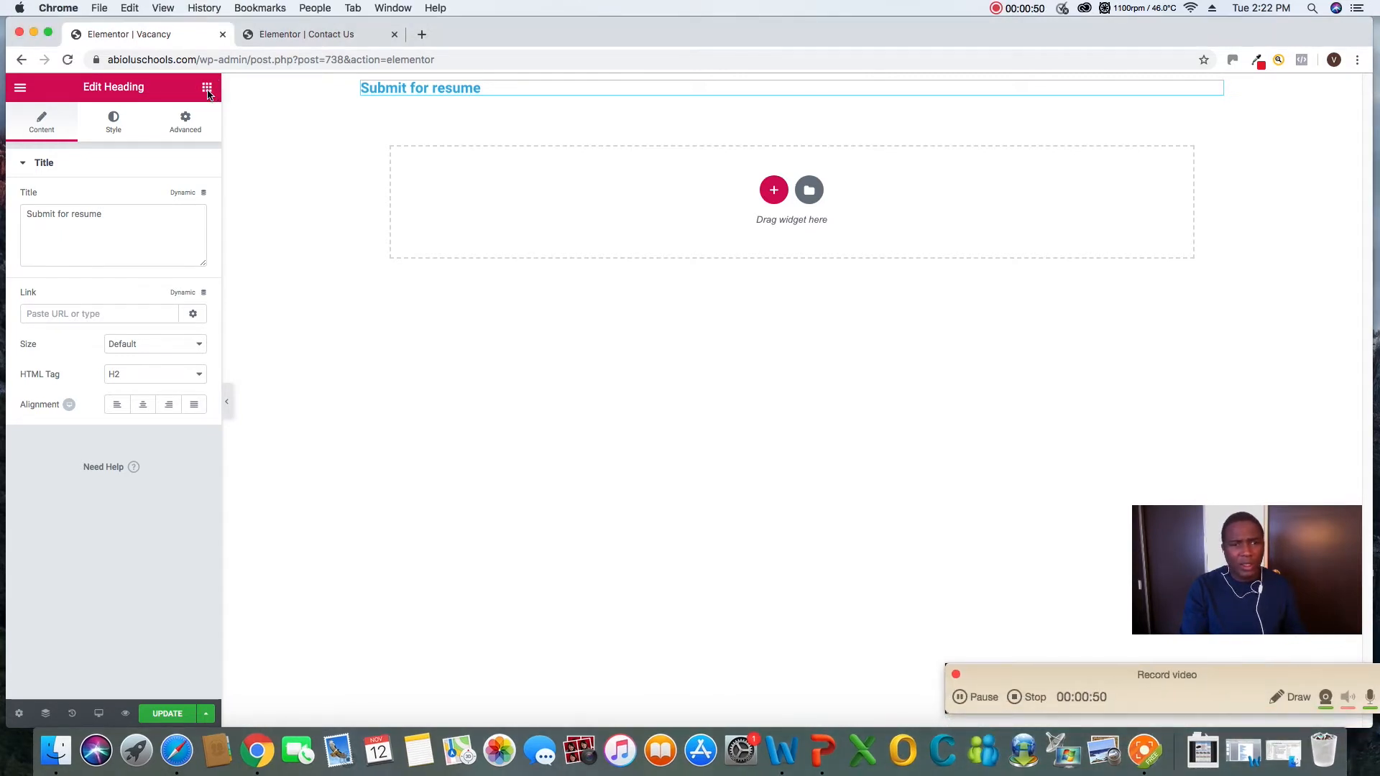
pyautogui.click(207, 88)
pyautogui.moveTo(165, 292); pyautogui.dragTo(194, 268)
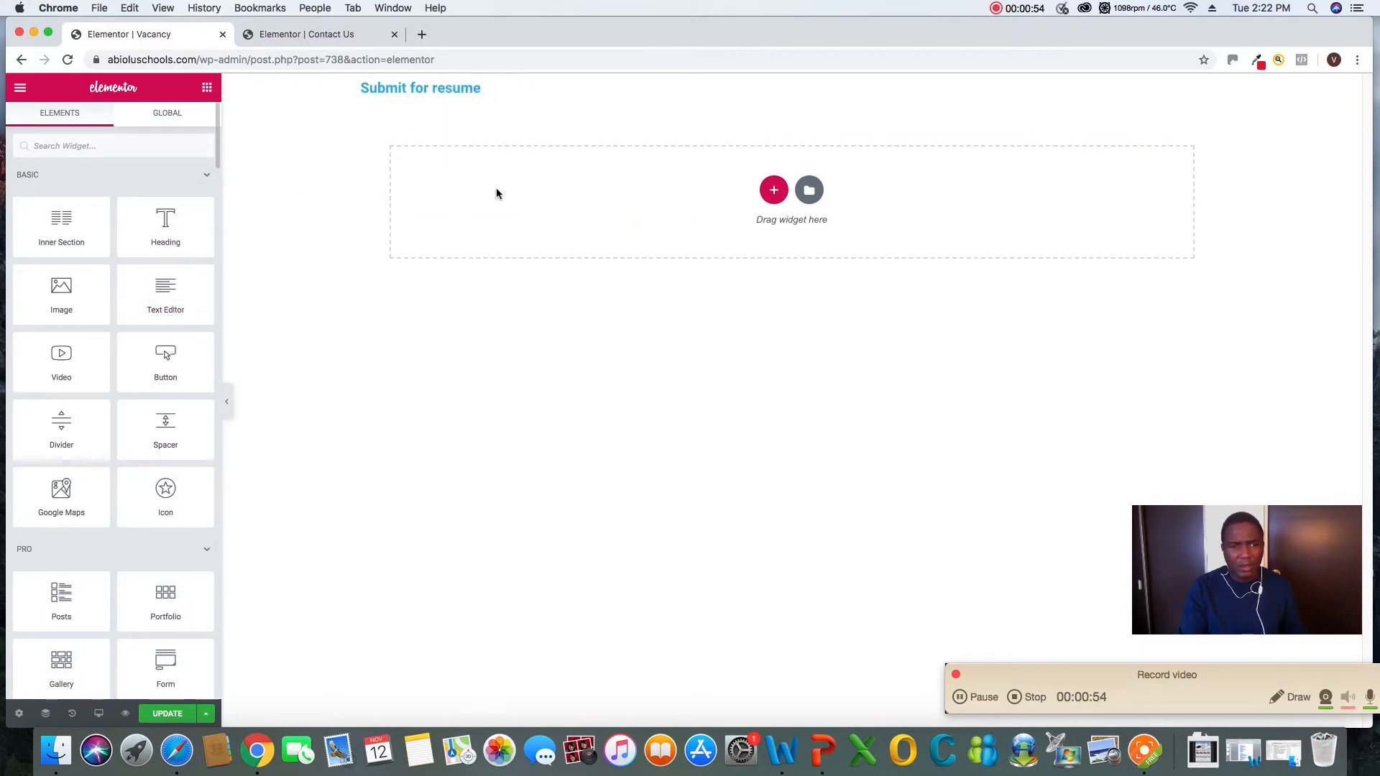
pyautogui.click(773, 191)
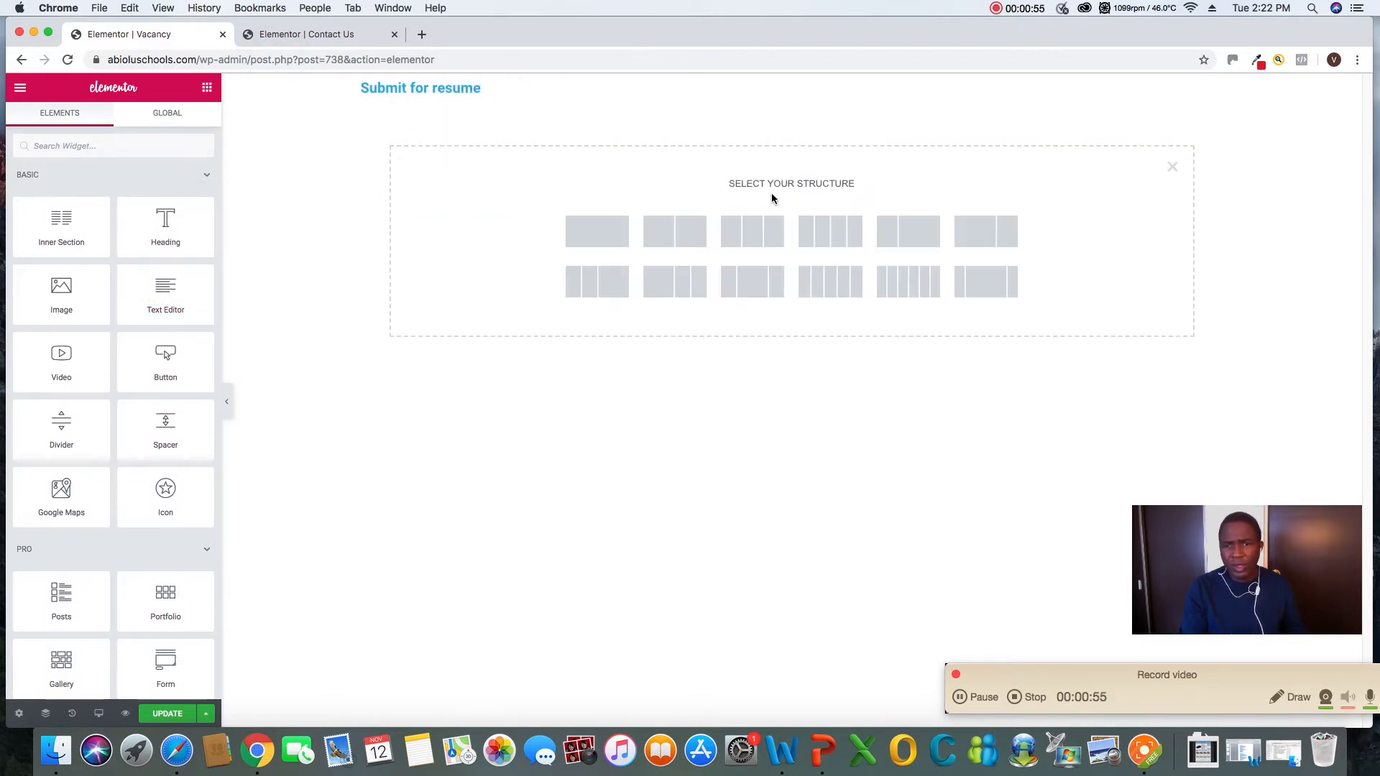
pyautogui.click(601, 232)
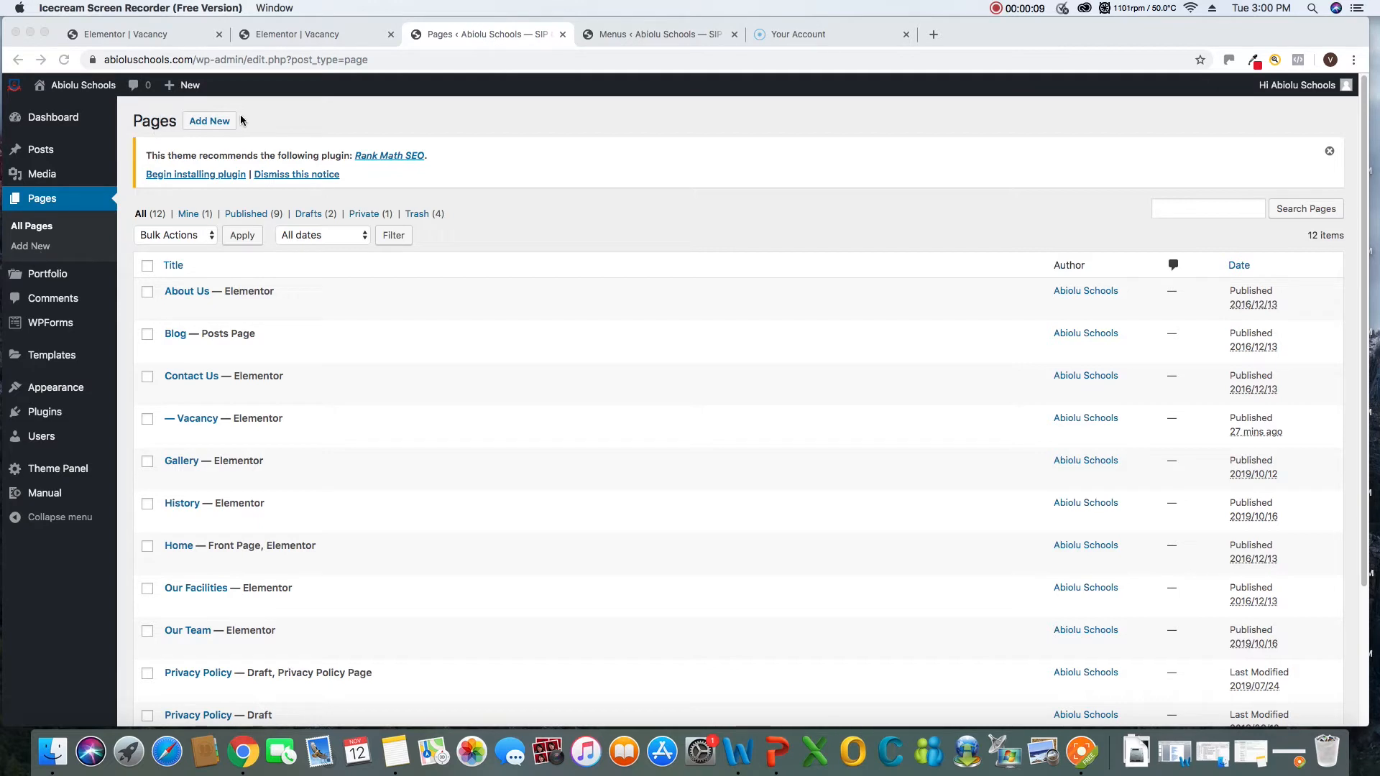
# Start a new page from the pages list and title it "Admission"
pyautogui.click(213, 122)
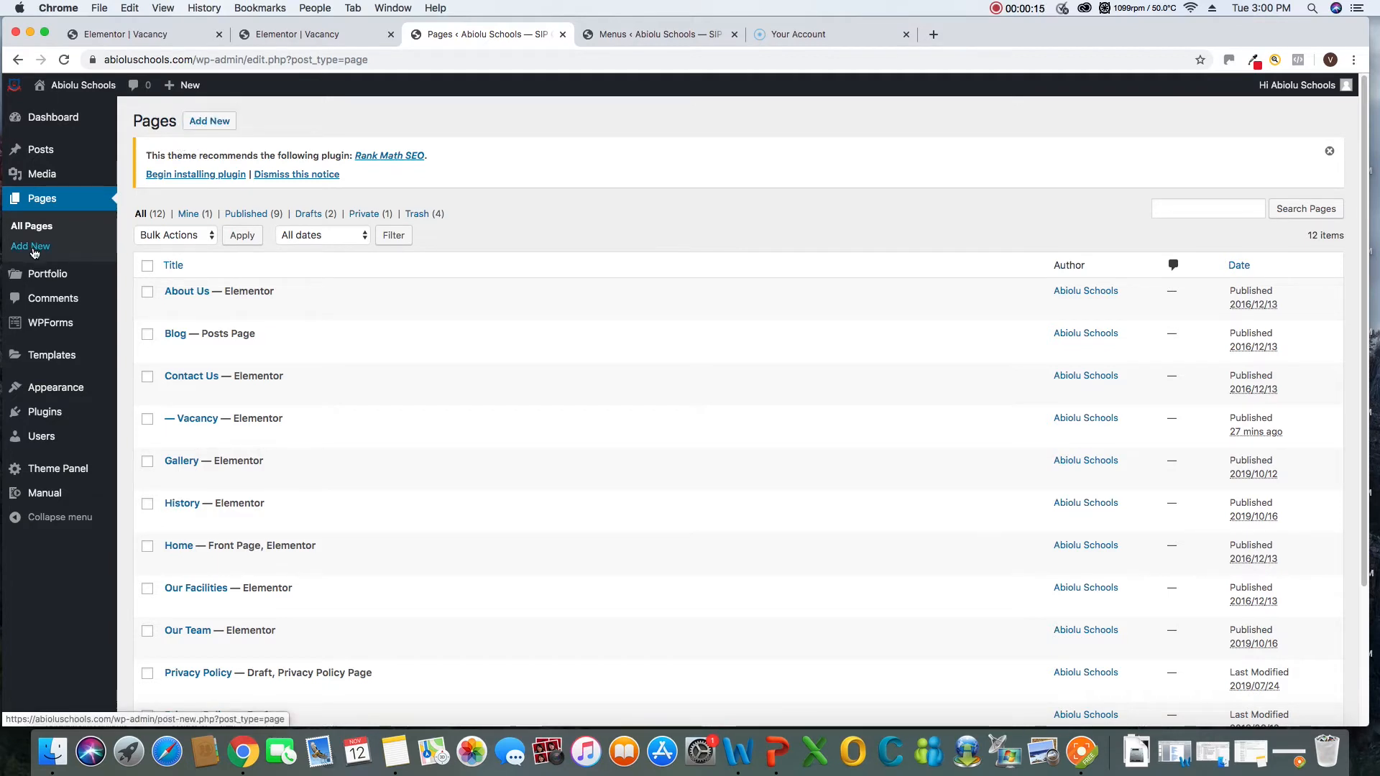
pyautogui.click(219, 123)
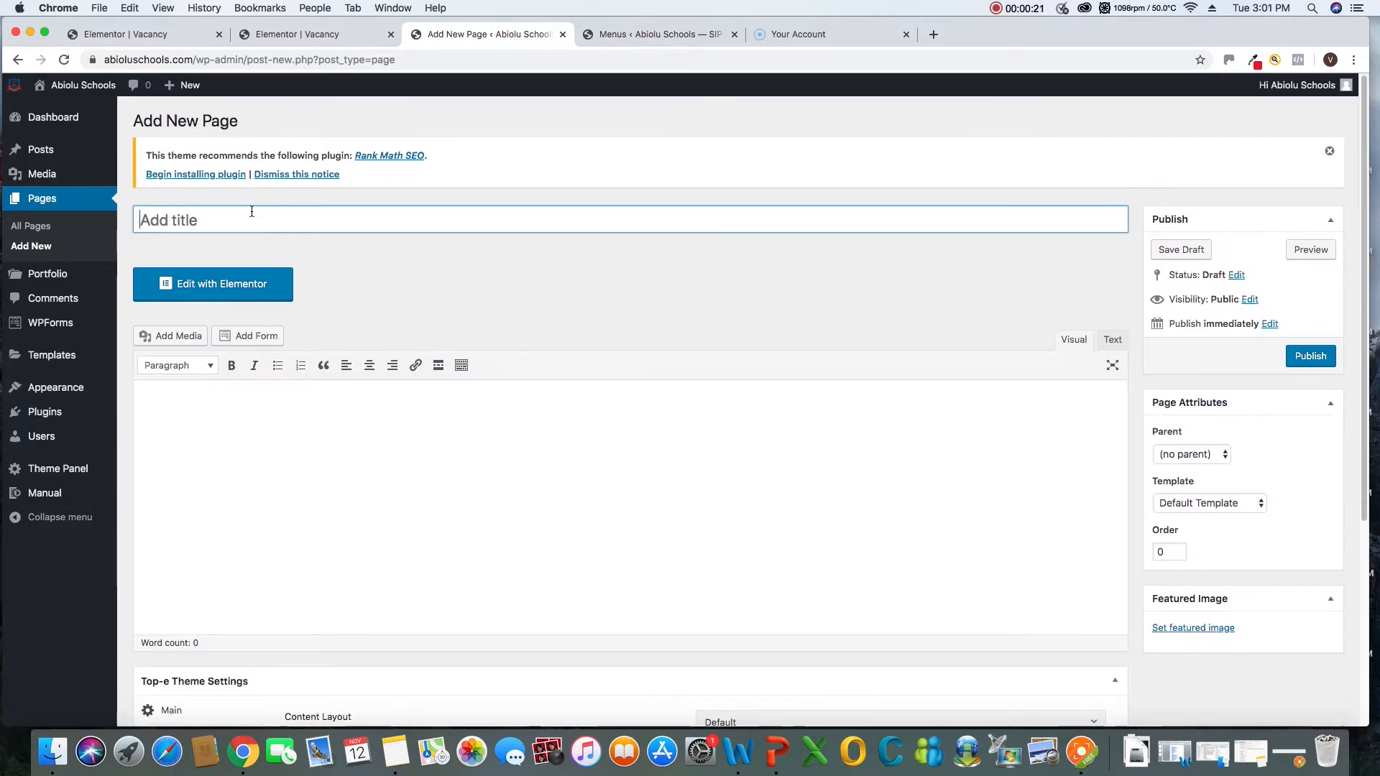
pyautogui.write('A')
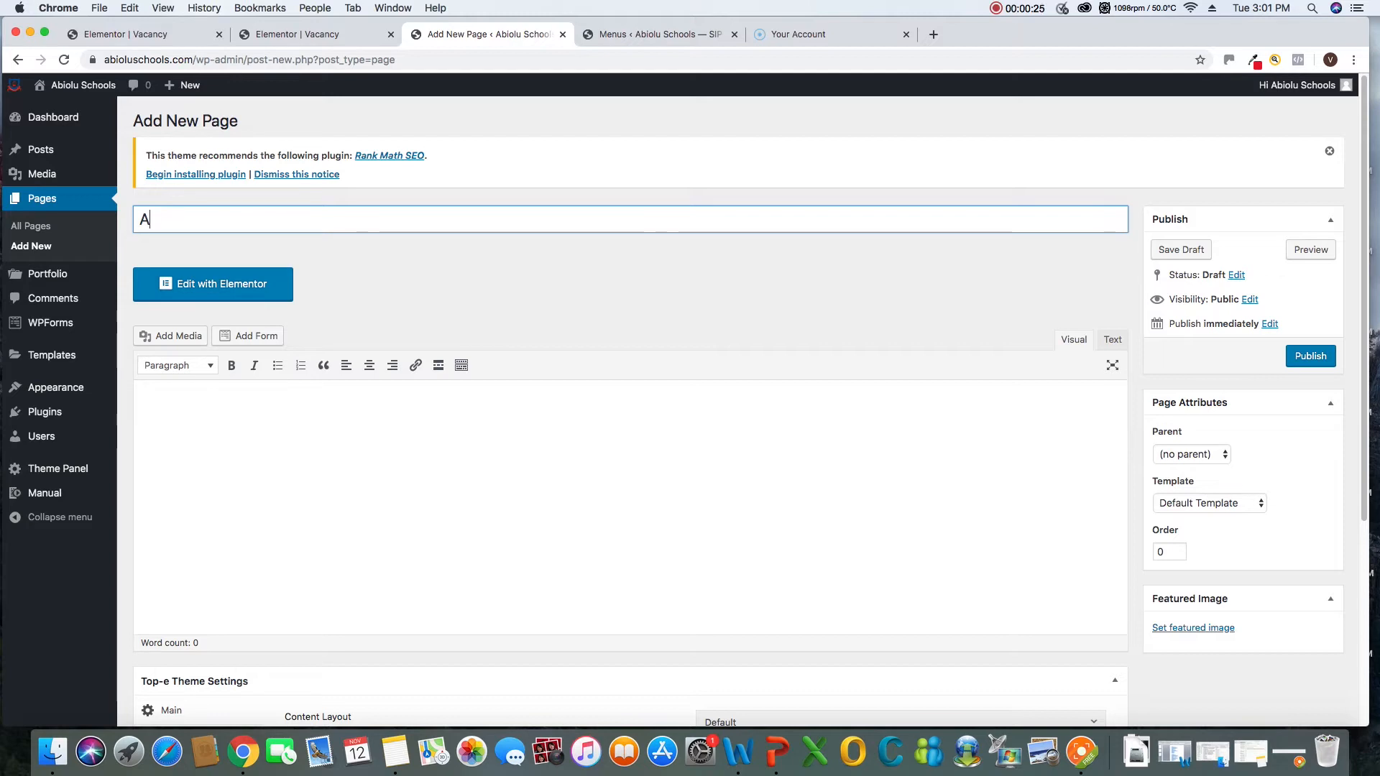
pyautogui.write('dm')
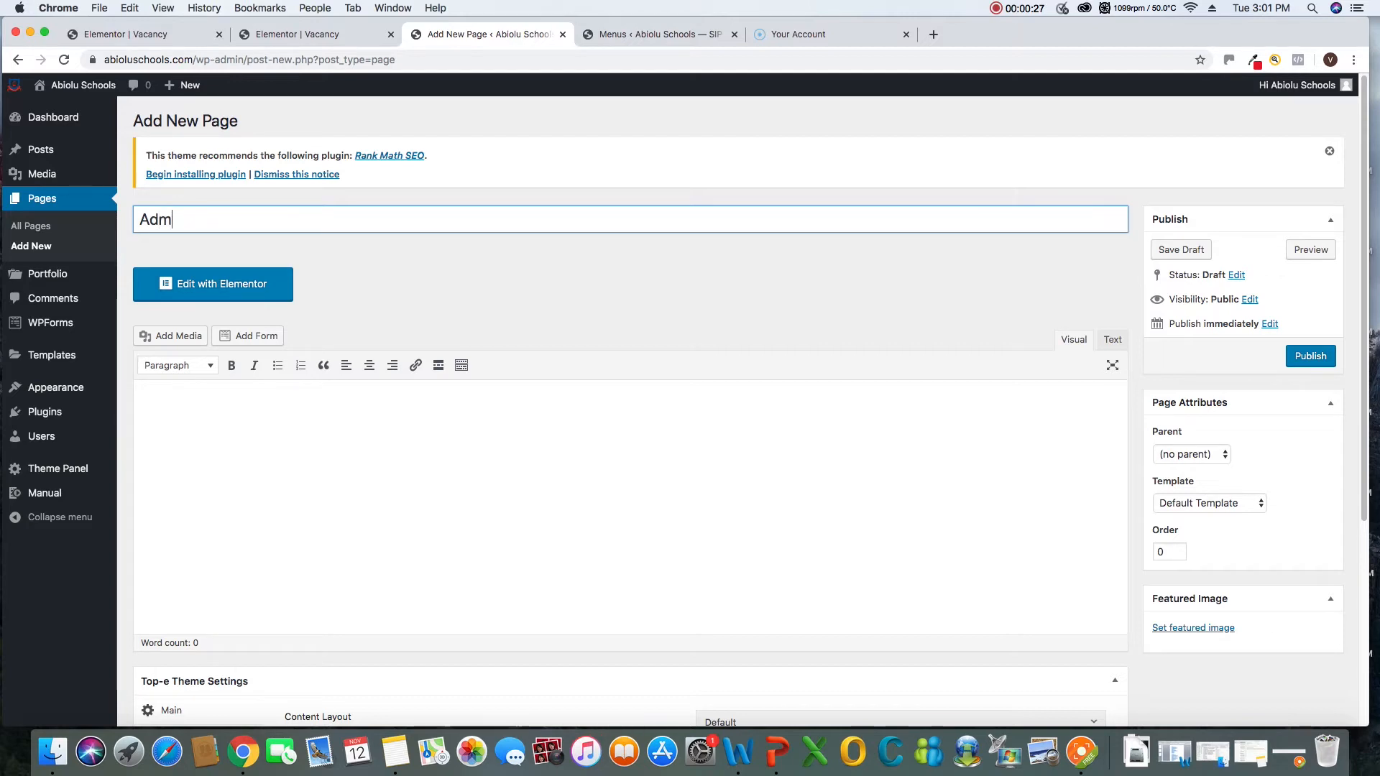
pyautogui.write('ission')
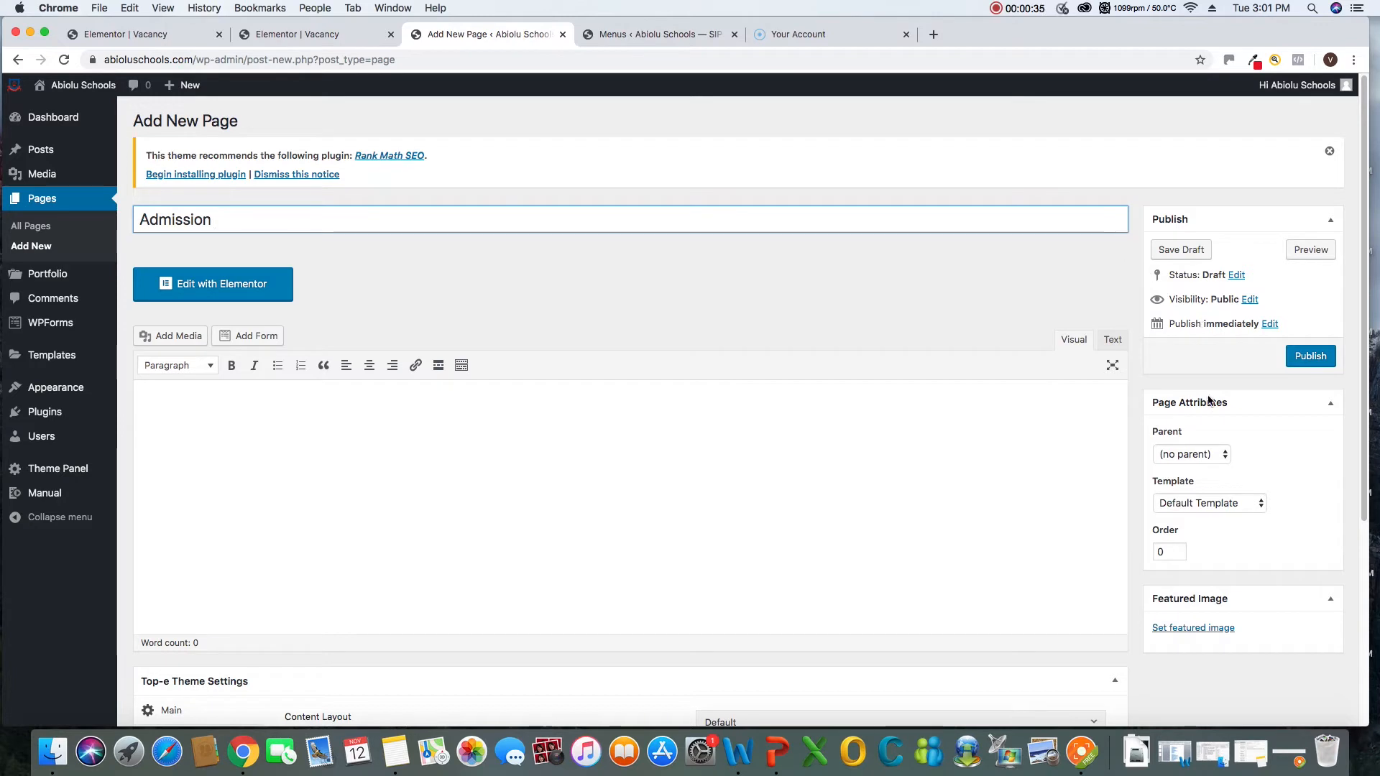
# Try Contact Us as the Admission page's parent and set it back to no parent
pyautogui.click(1178, 455)
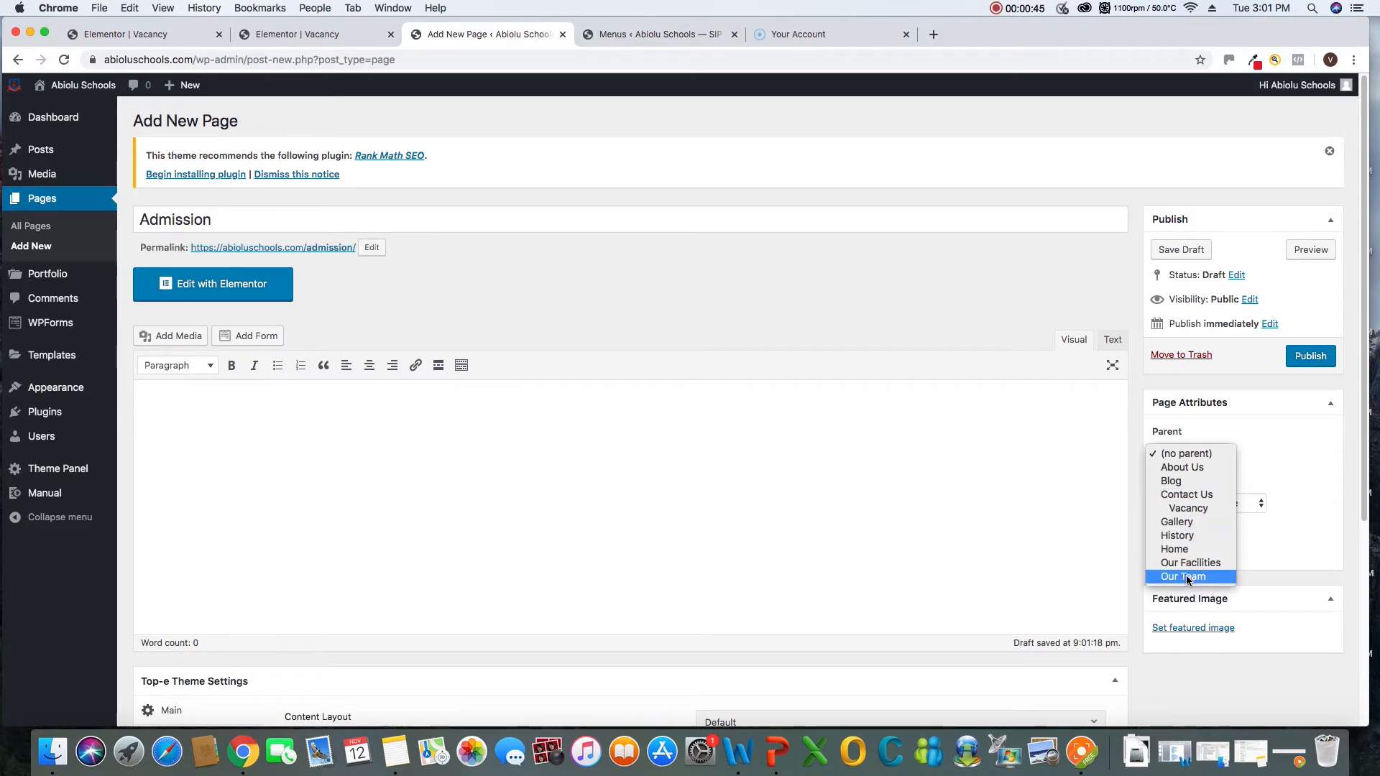
pyautogui.click(1190, 496)
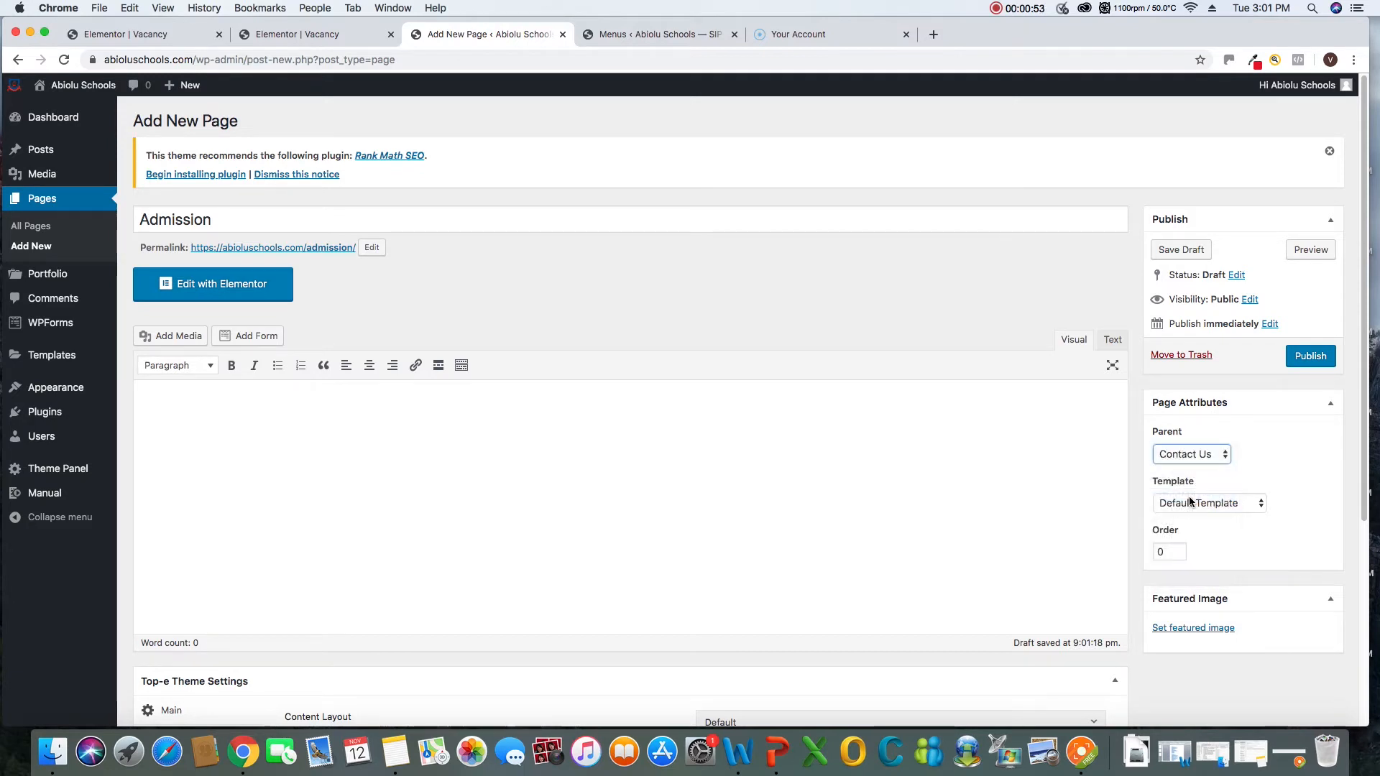
pyautogui.click(1189, 455)
pyautogui.click(1183, 416)
pyautogui.click(1186, 454)
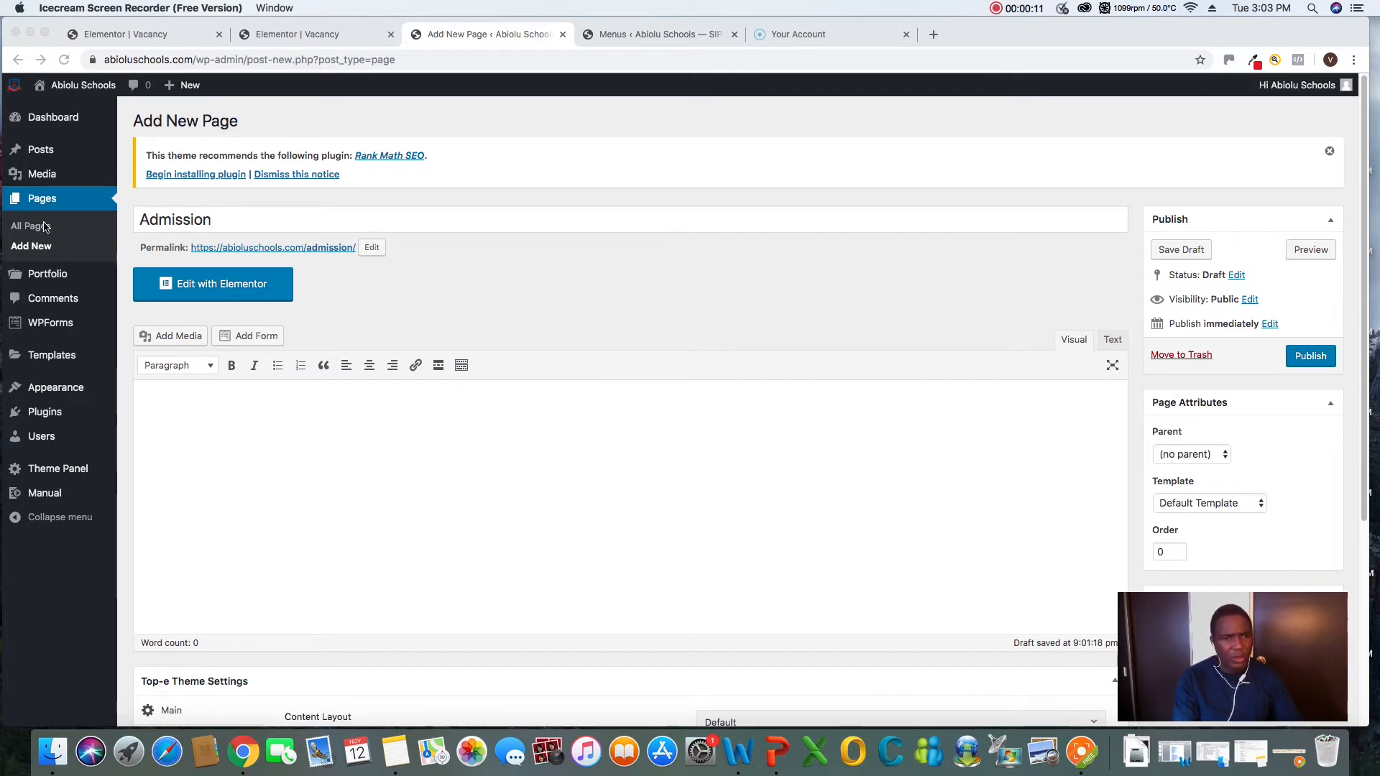
# Publish the Admission page with the Default Template and open it in the Elementor editor
pyautogui.click(210, 219)
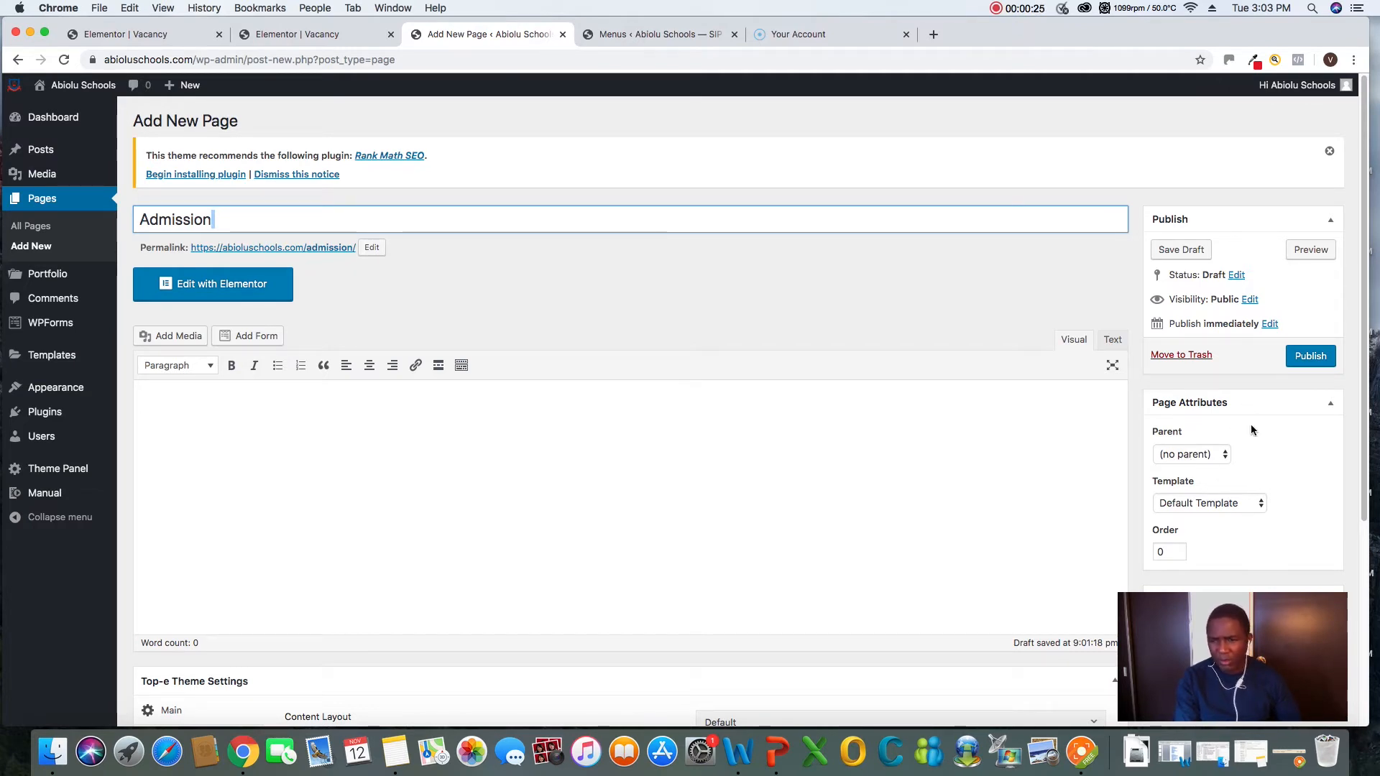
pyautogui.scroll(-1, 1251, 425)
pyautogui.click(1214, 478)
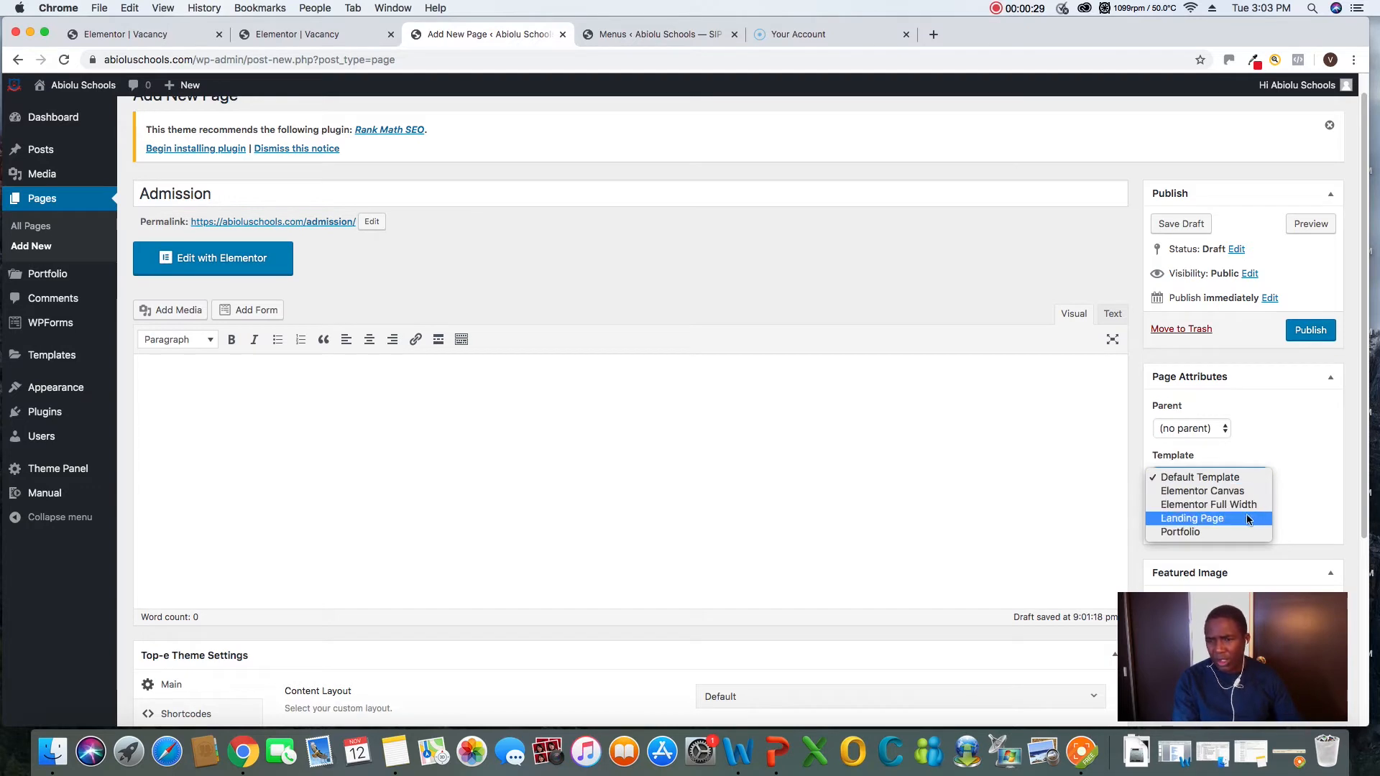
pyautogui.click(1278, 456)
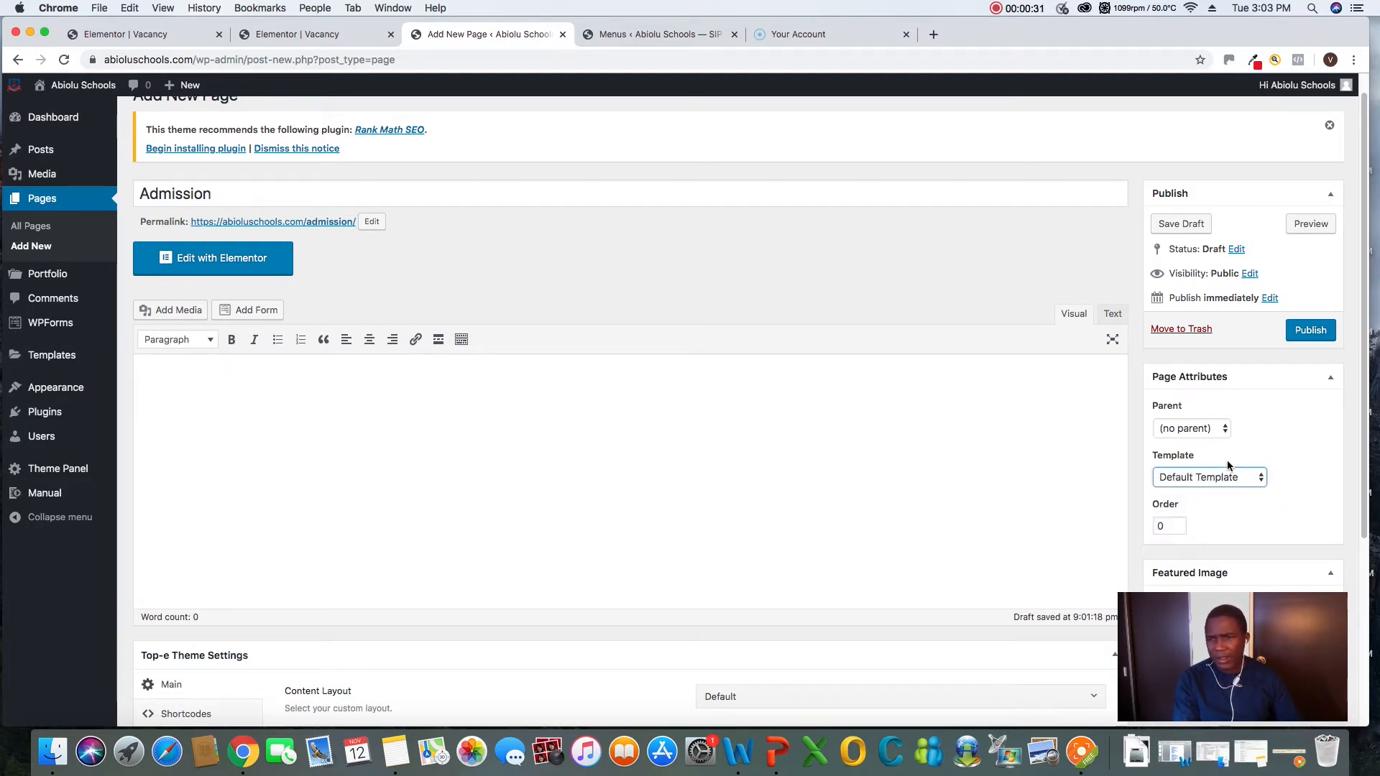
pyautogui.click(1311, 332)
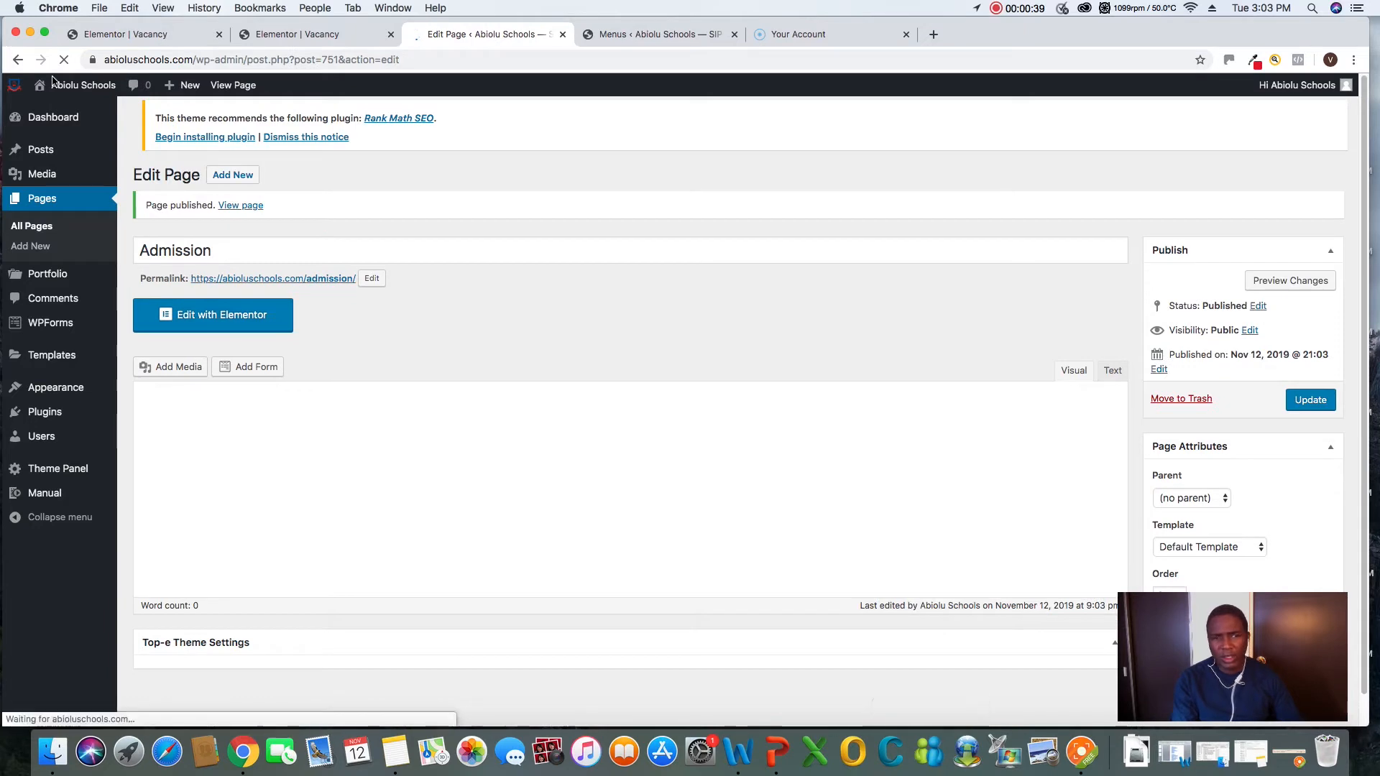
pyautogui.click(209, 321)
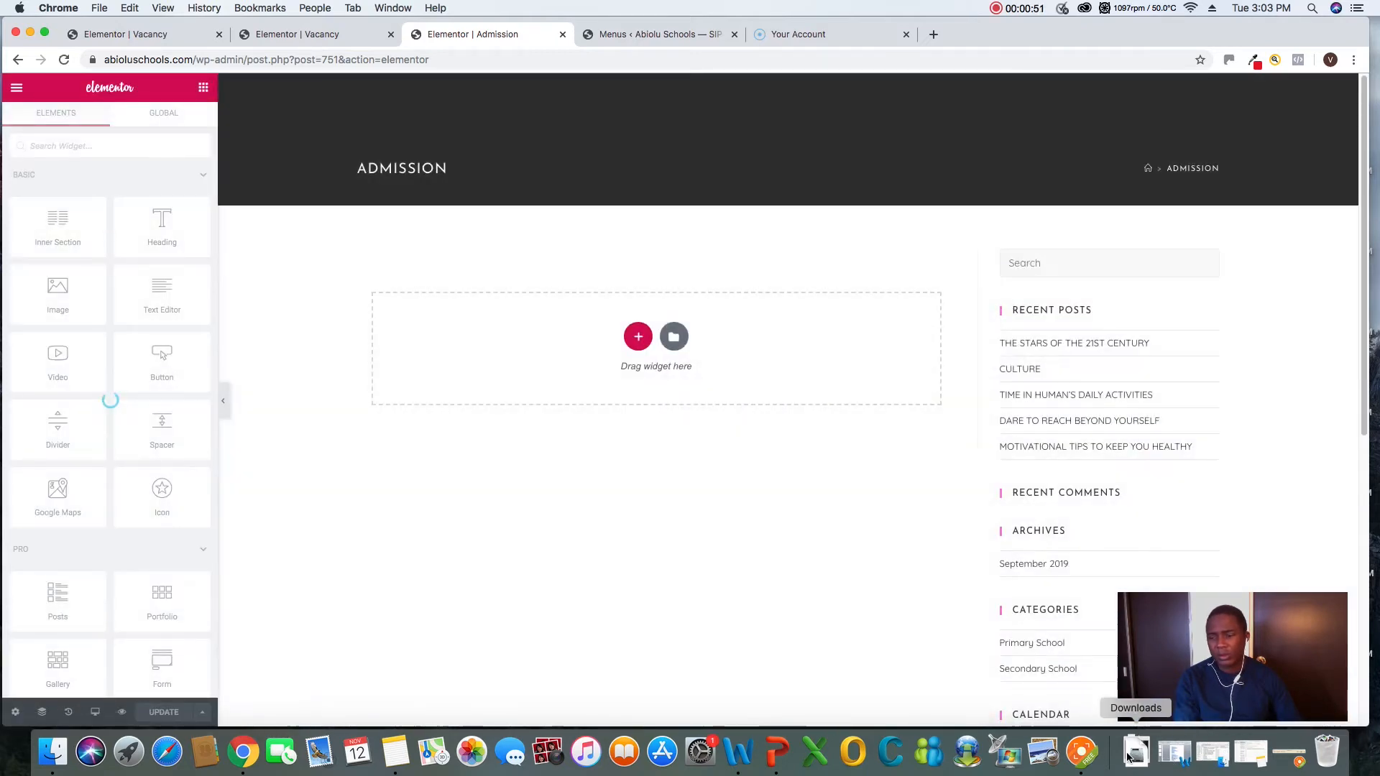
pyautogui.click(1082, 751)
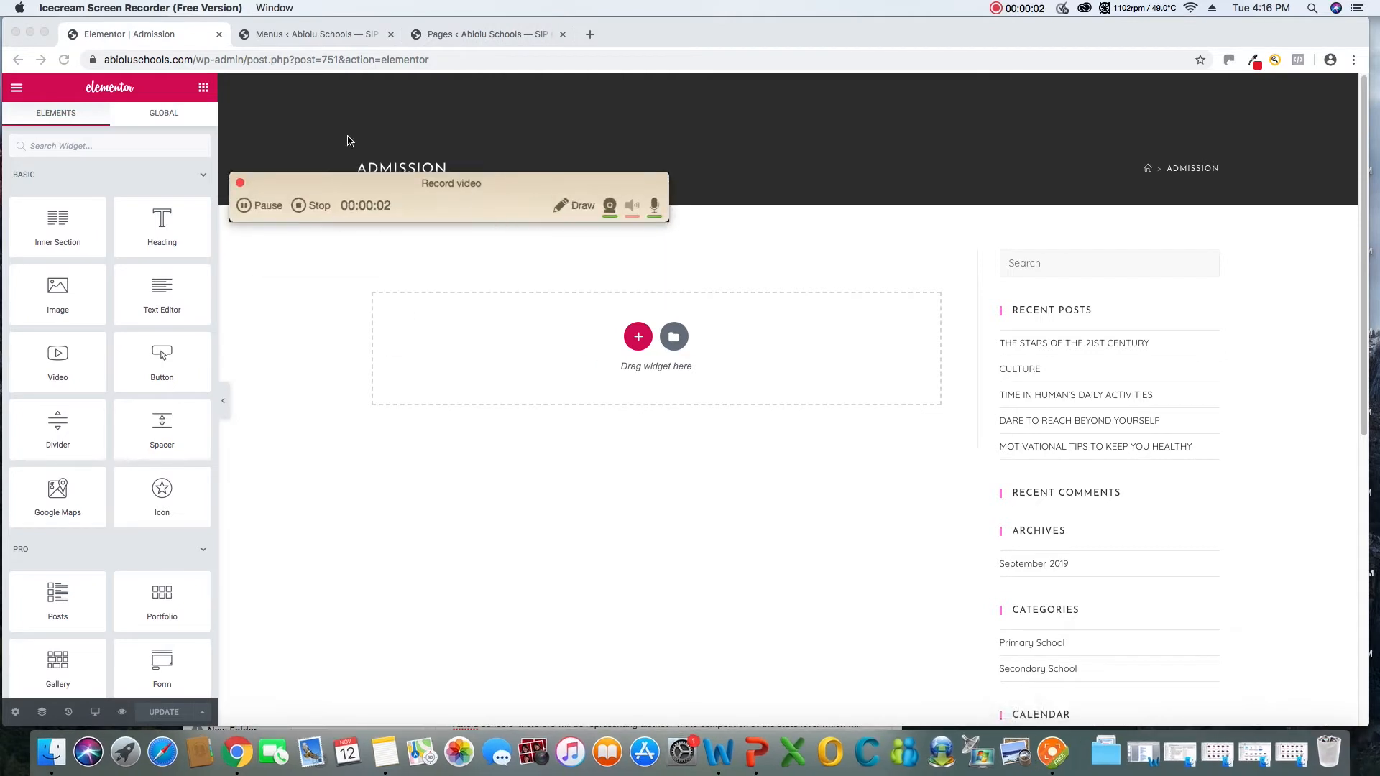
pyautogui.moveTo(379, 182); pyautogui.dragTo(906, 635)
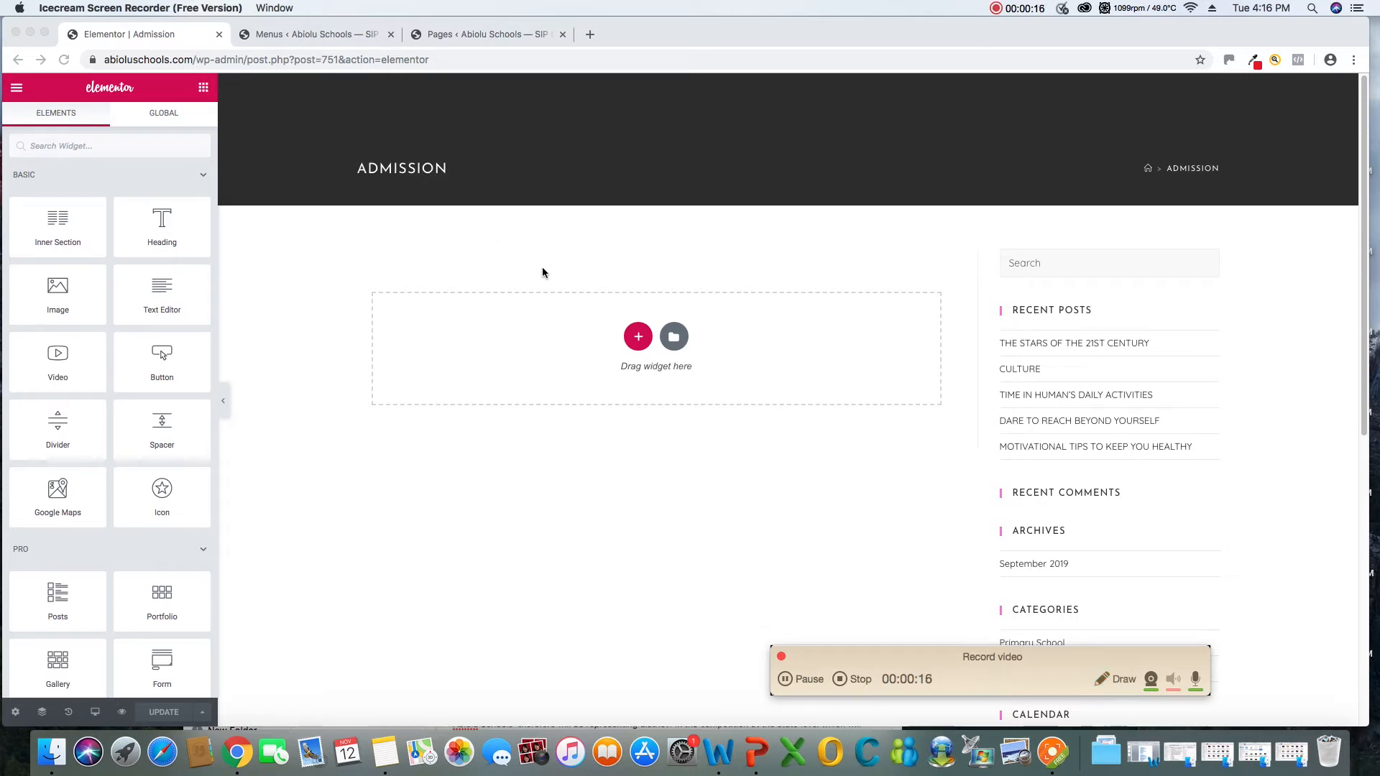
pyautogui.moveTo(929, 653); pyautogui.dragTo(1018, 677)
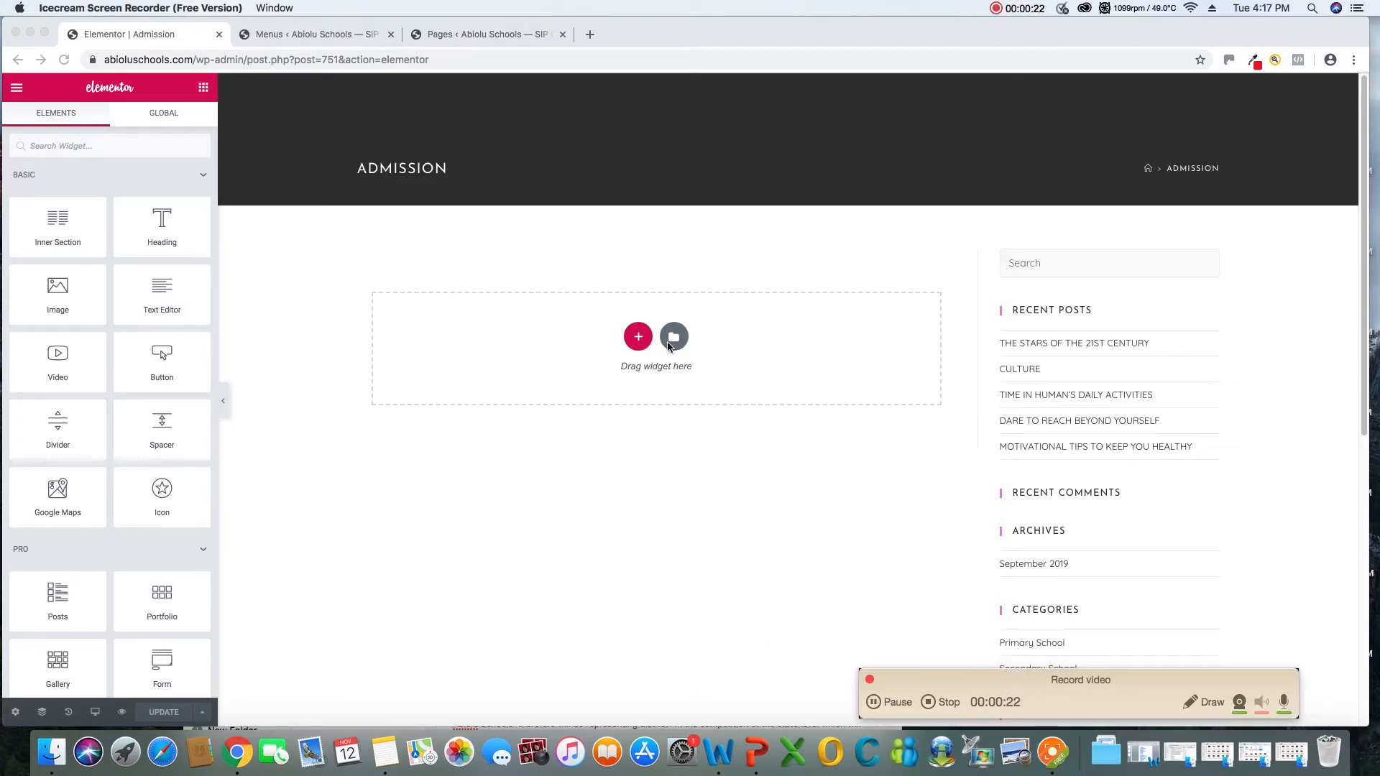
# Add a single-column section to the Admission page and place a Heading widget in it
pyautogui.click(639, 343)
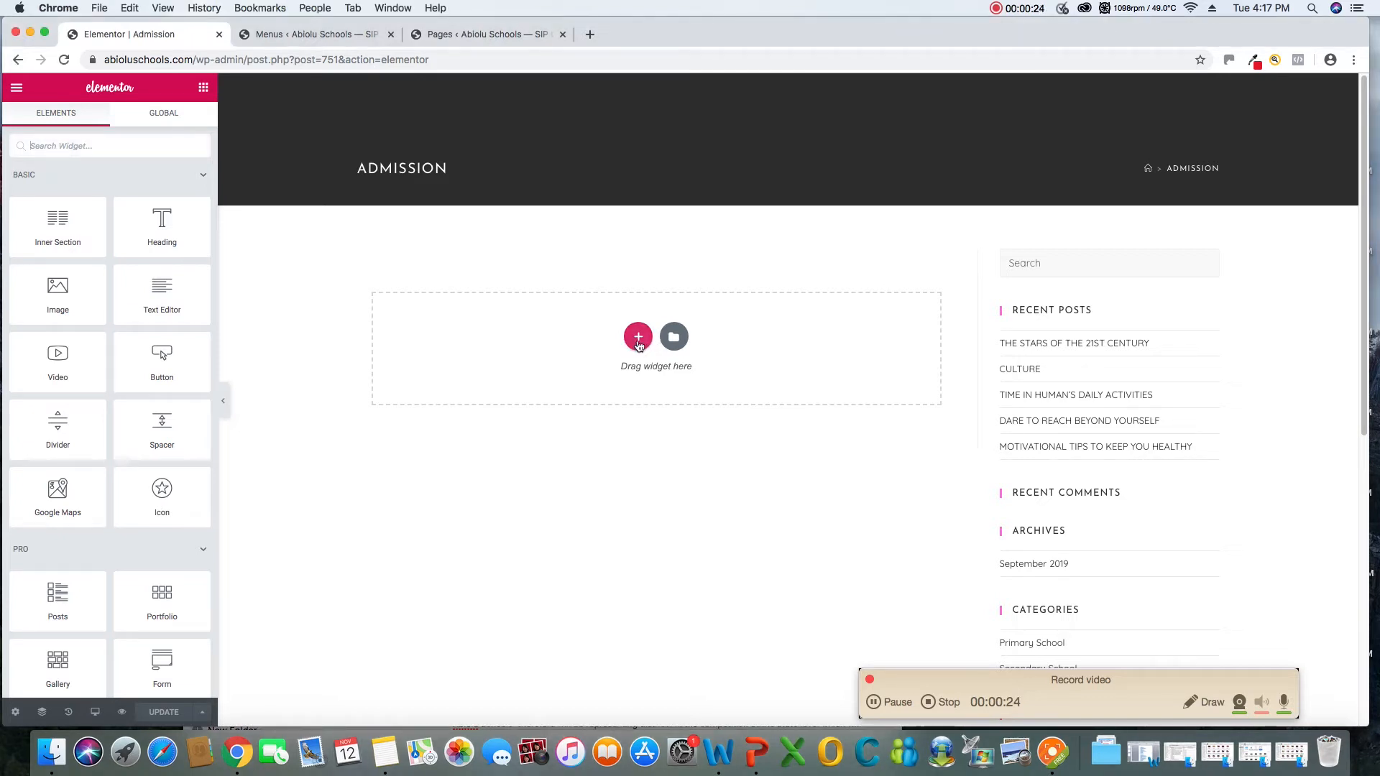
pyautogui.click(639, 343)
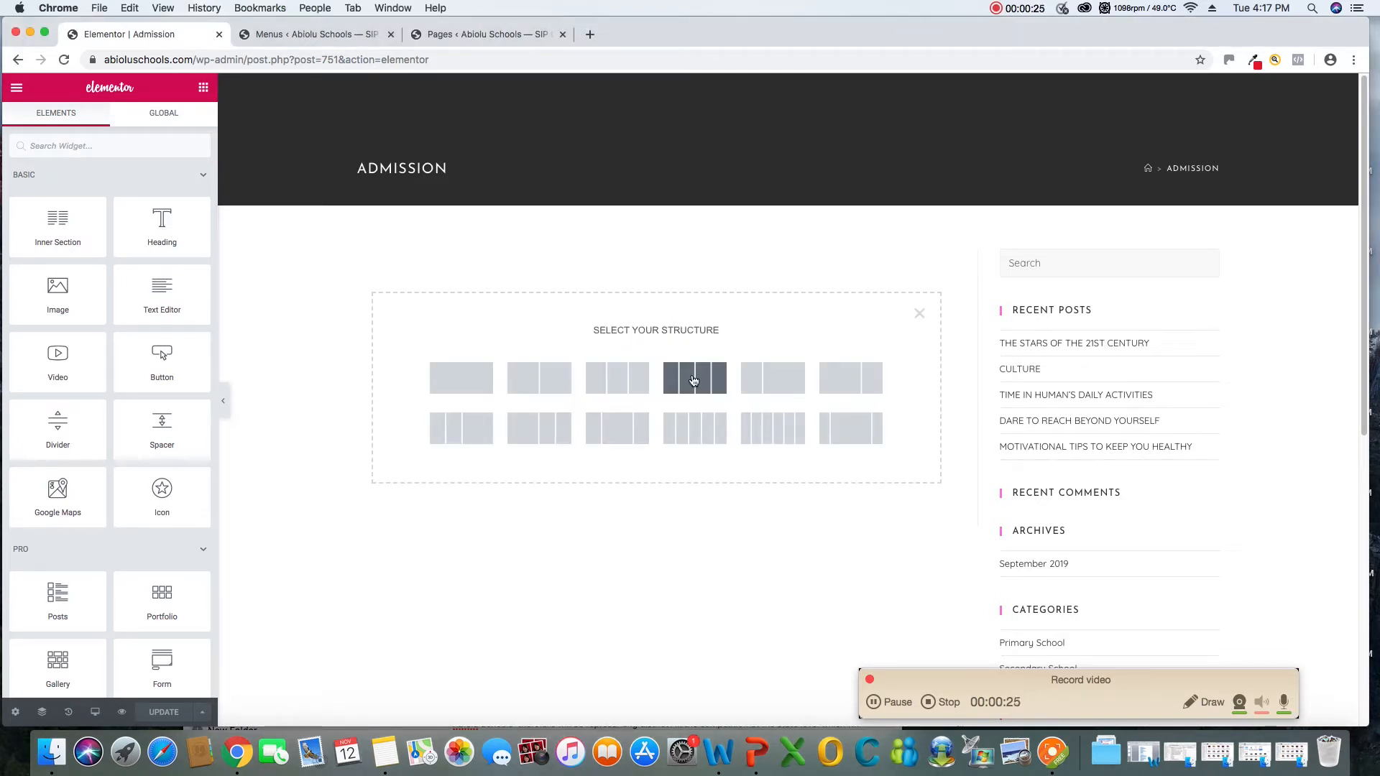
pyautogui.click(473, 385)
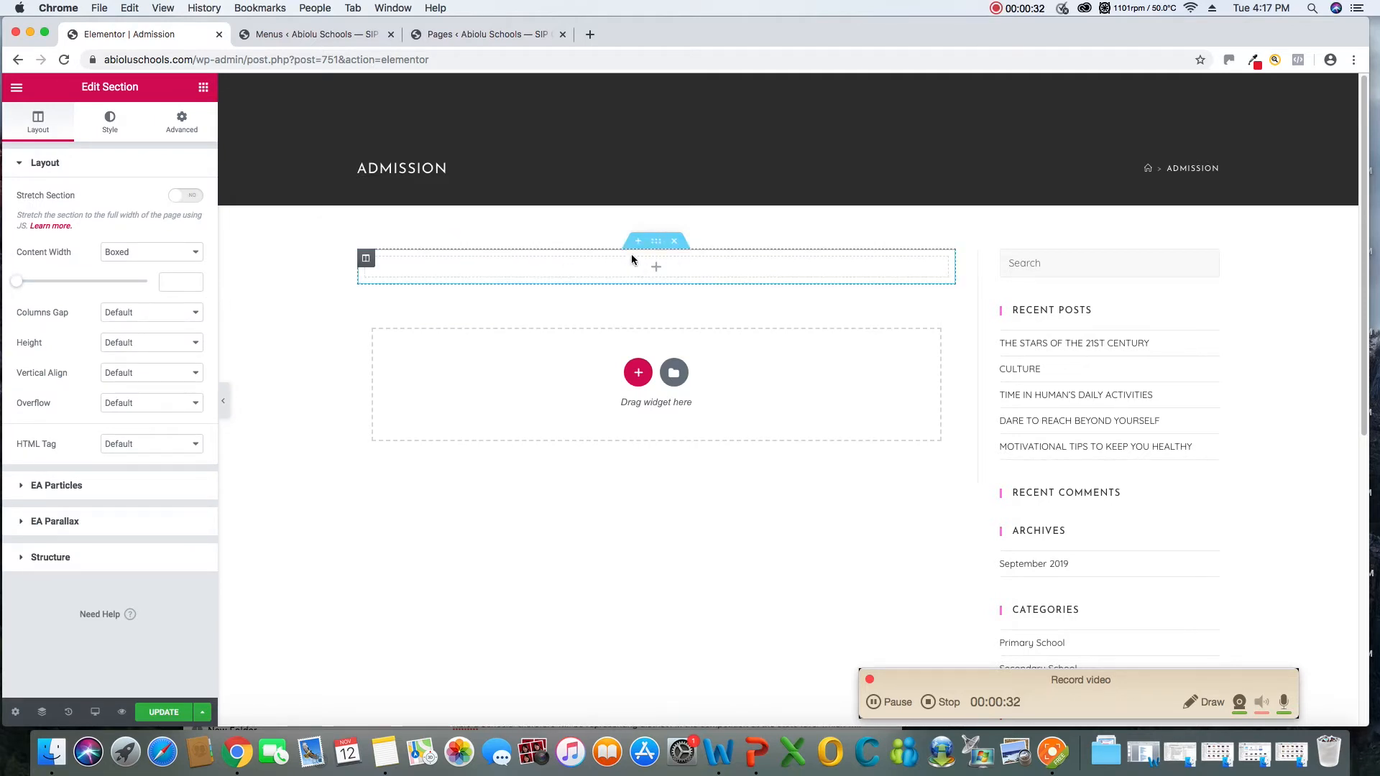
pyautogui.click(204, 87)
pyautogui.moveTo(159, 227); pyautogui.dragTo(617, 270)
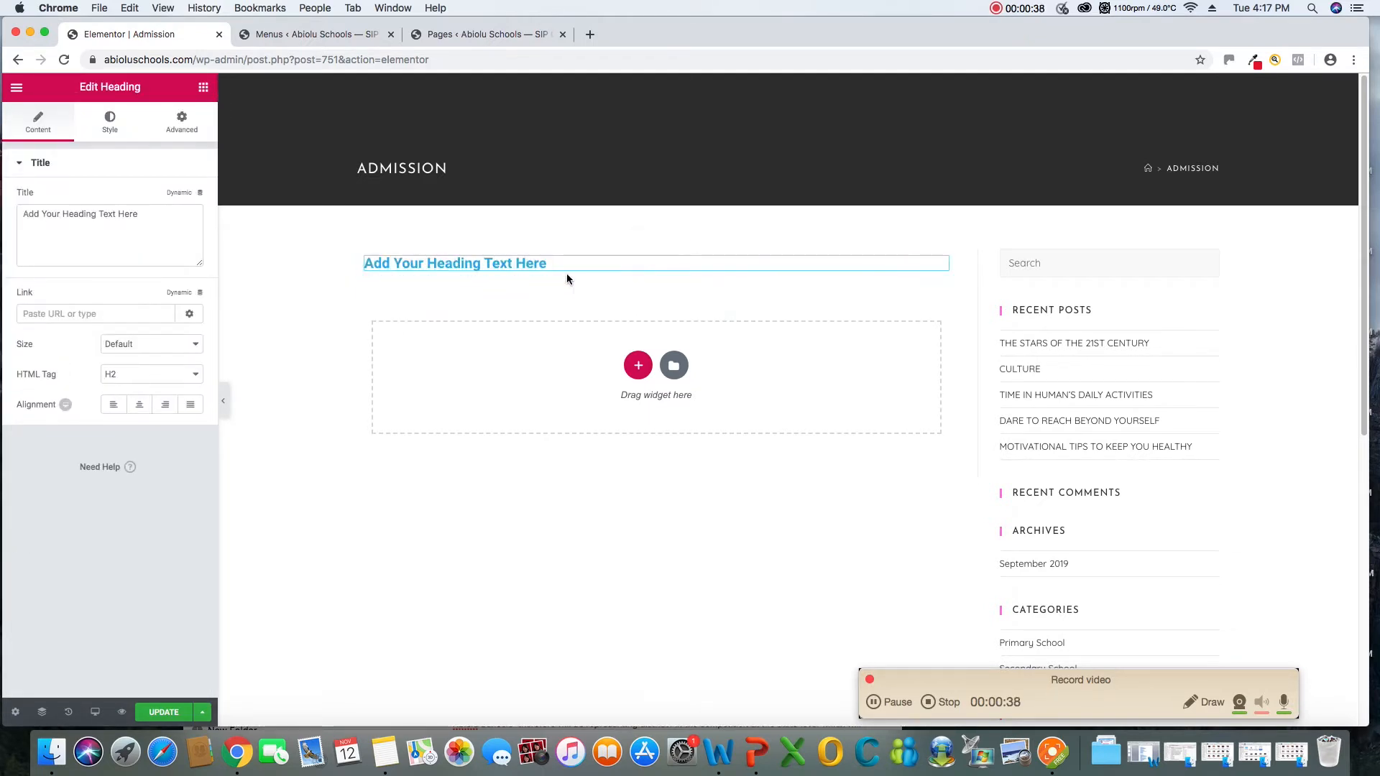
# Switch to Notes and copy the line "Download Students' registration form" from the job application note
pyautogui.doubleClick(541, 263)
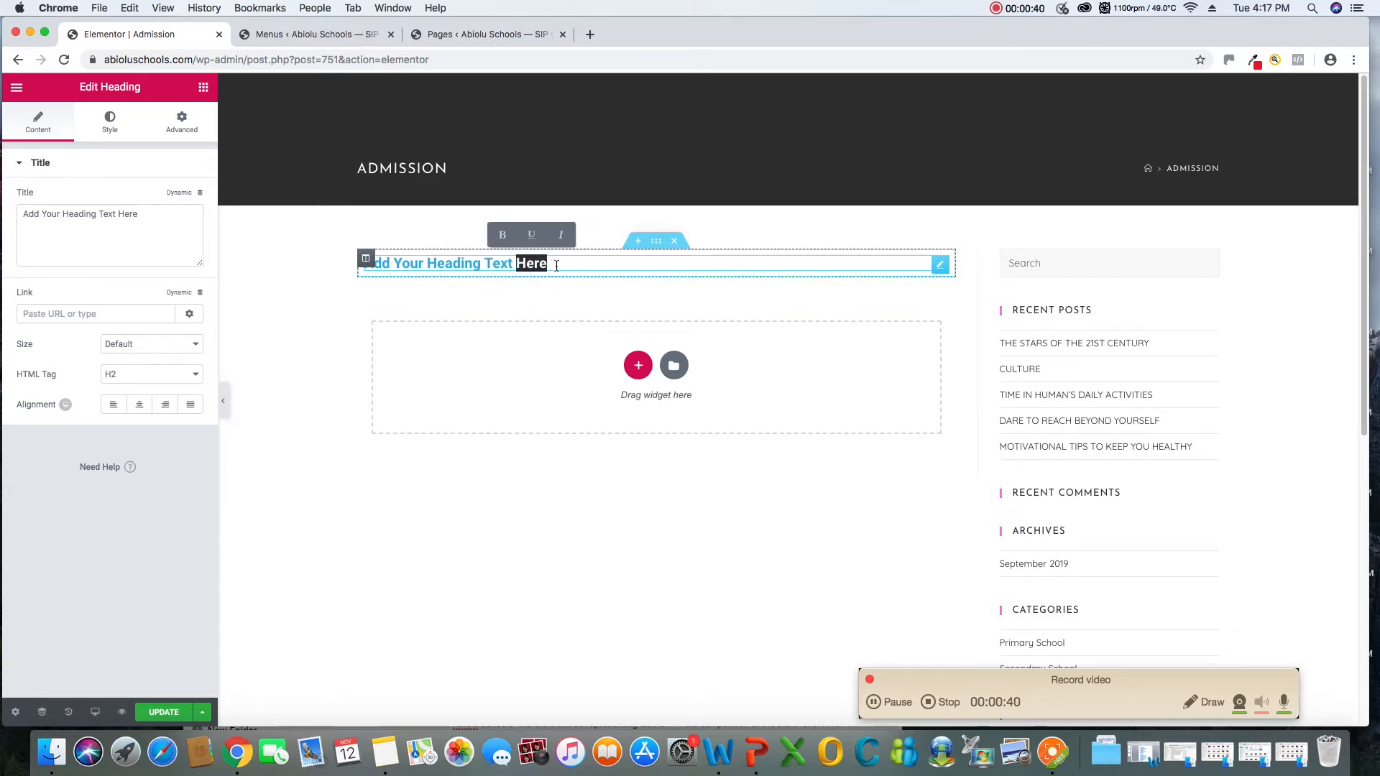
pyautogui.click(250, 271)
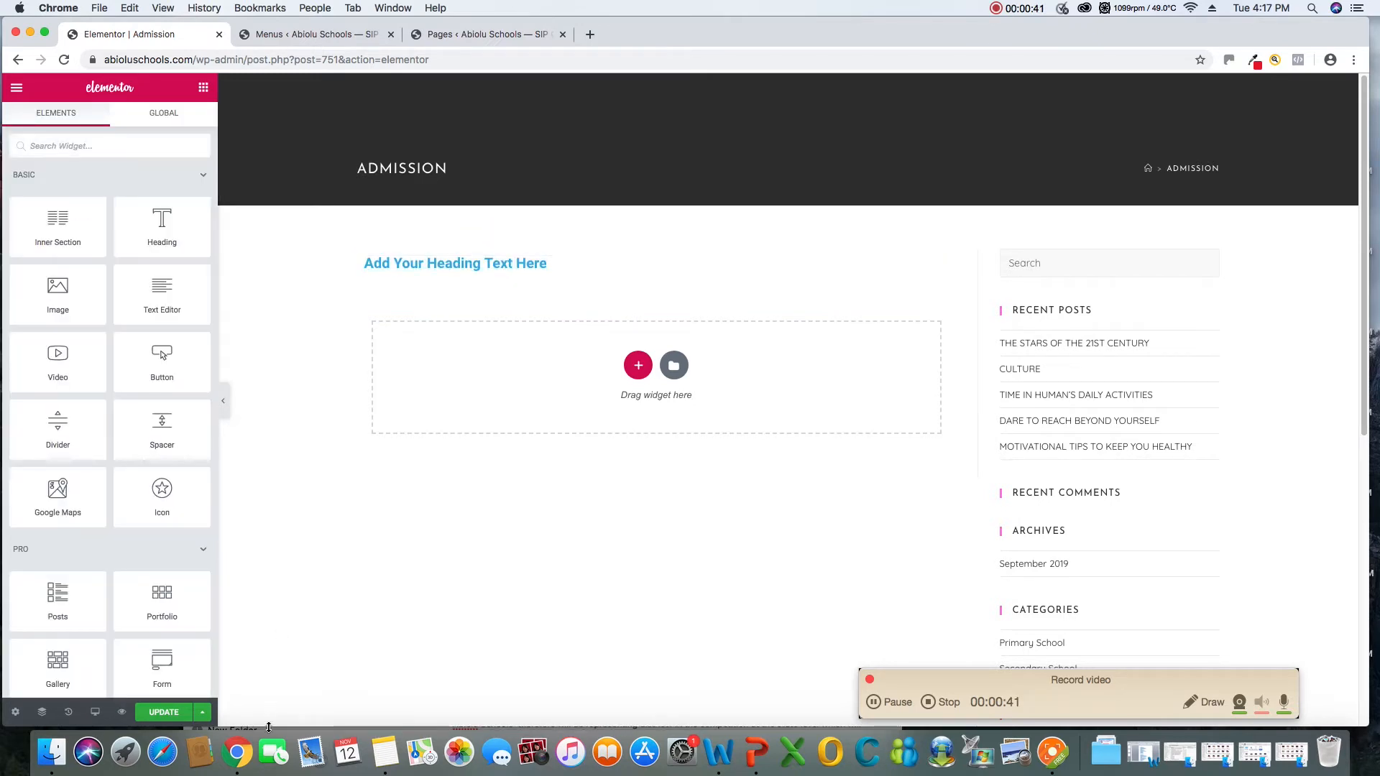
pyautogui.click(385, 752)
pyautogui.scroll(-2, 573, 478)
pyautogui.scroll(3, 573, 478)
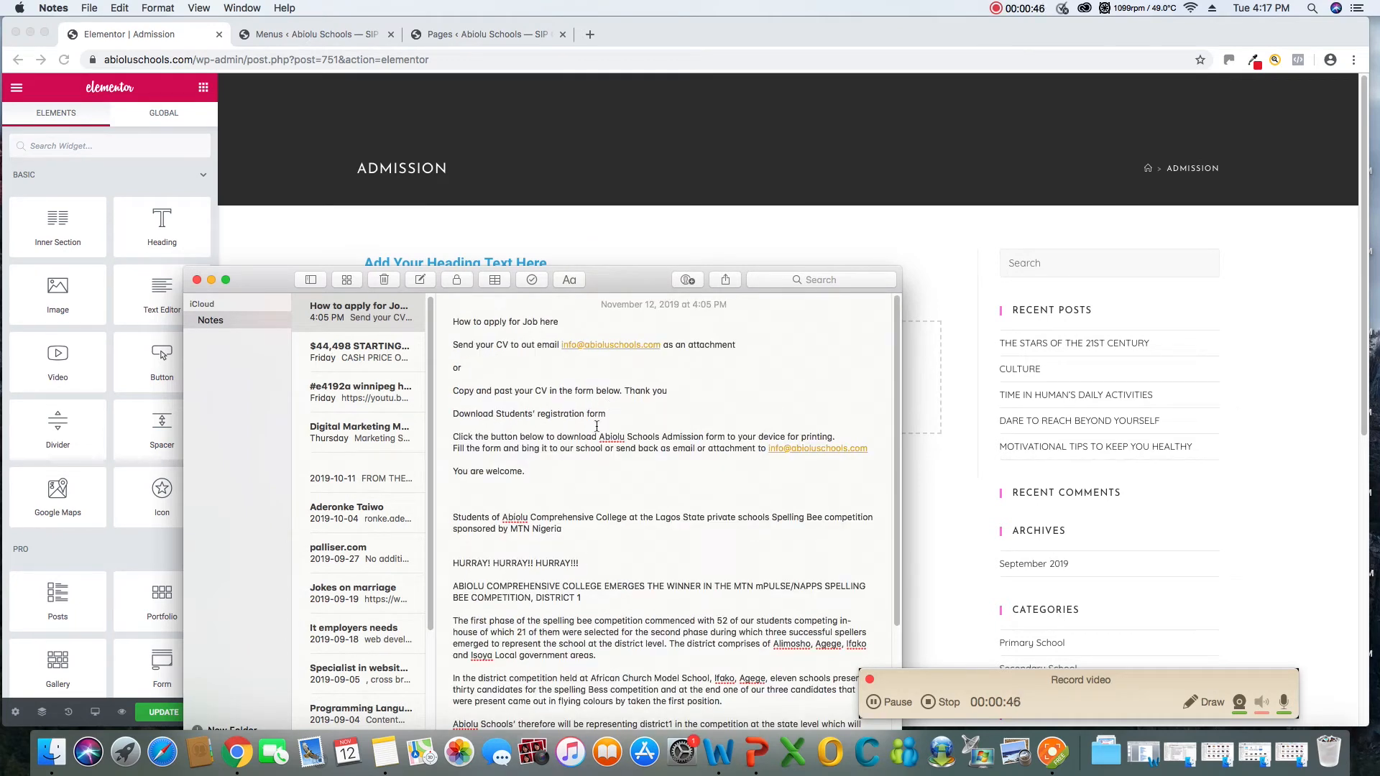
pyautogui.moveTo(628, 417); pyautogui.dragTo(446, 415)
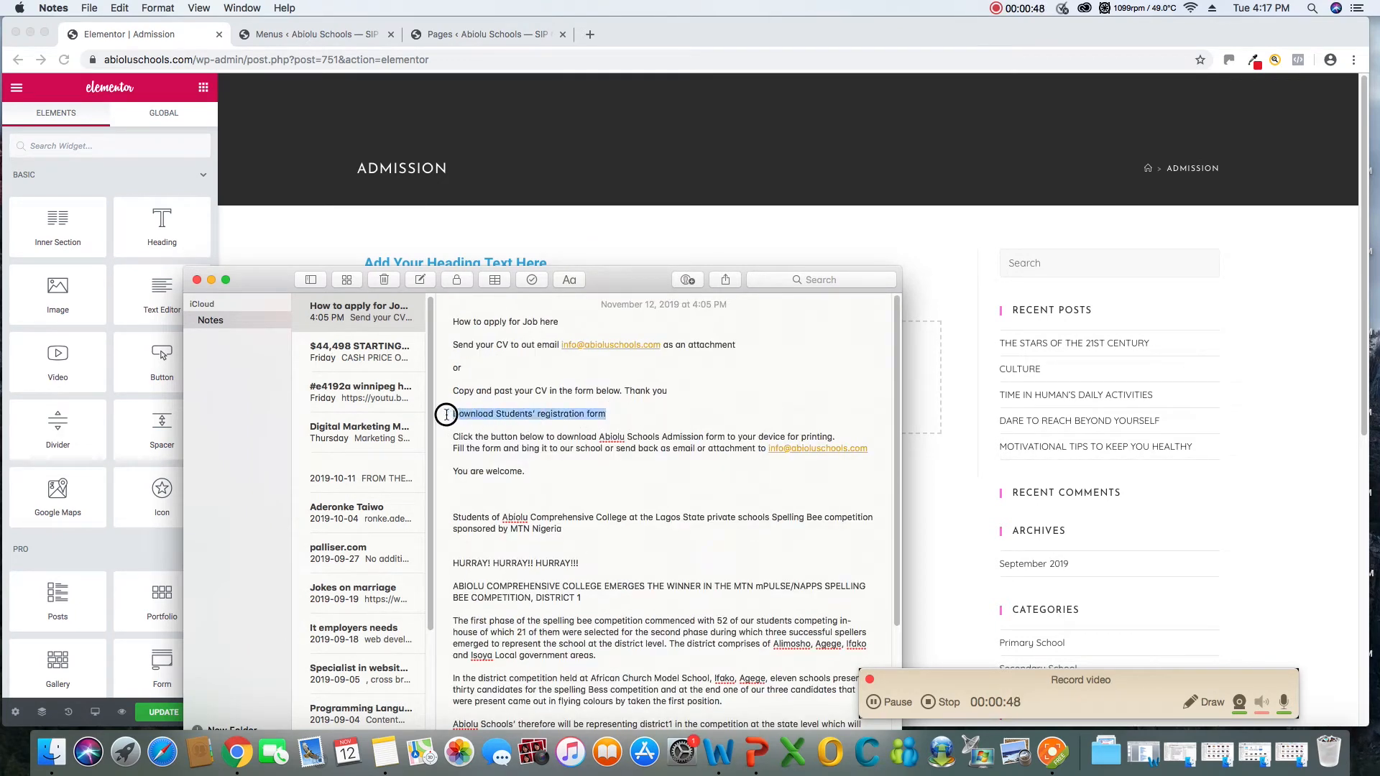
pyautogui.rightClick(482, 417)
pyautogui.click(523, 457)
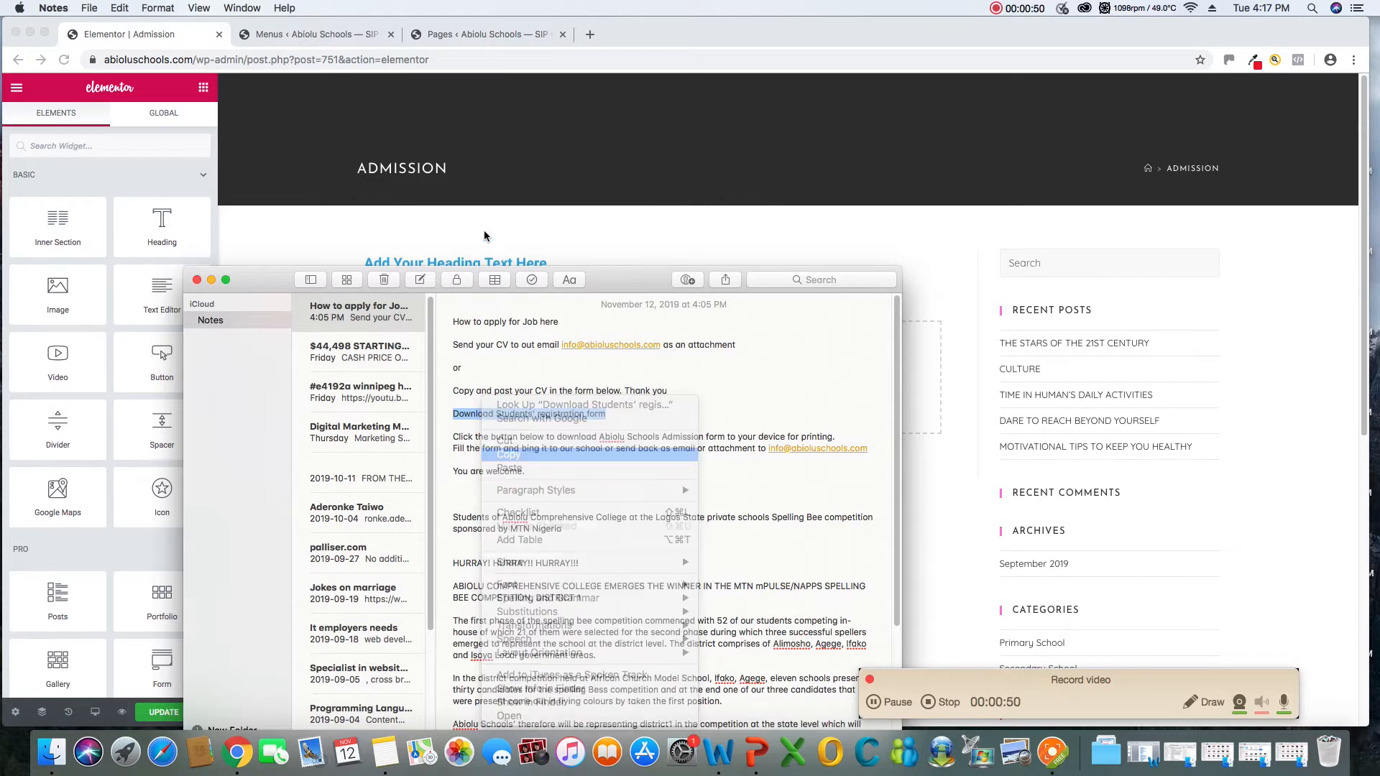
# Return to Elementor and replace the heading's placeholder title with the copied "Download Students' registration form"
pyautogui.click(518, 227)
pyautogui.click(535, 264)
pyautogui.moveTo(547, 264); pyautogui.dragTo(348, 262)
pyautogui.click(348, 261)
pyautogui.doubleClick(453, 264)
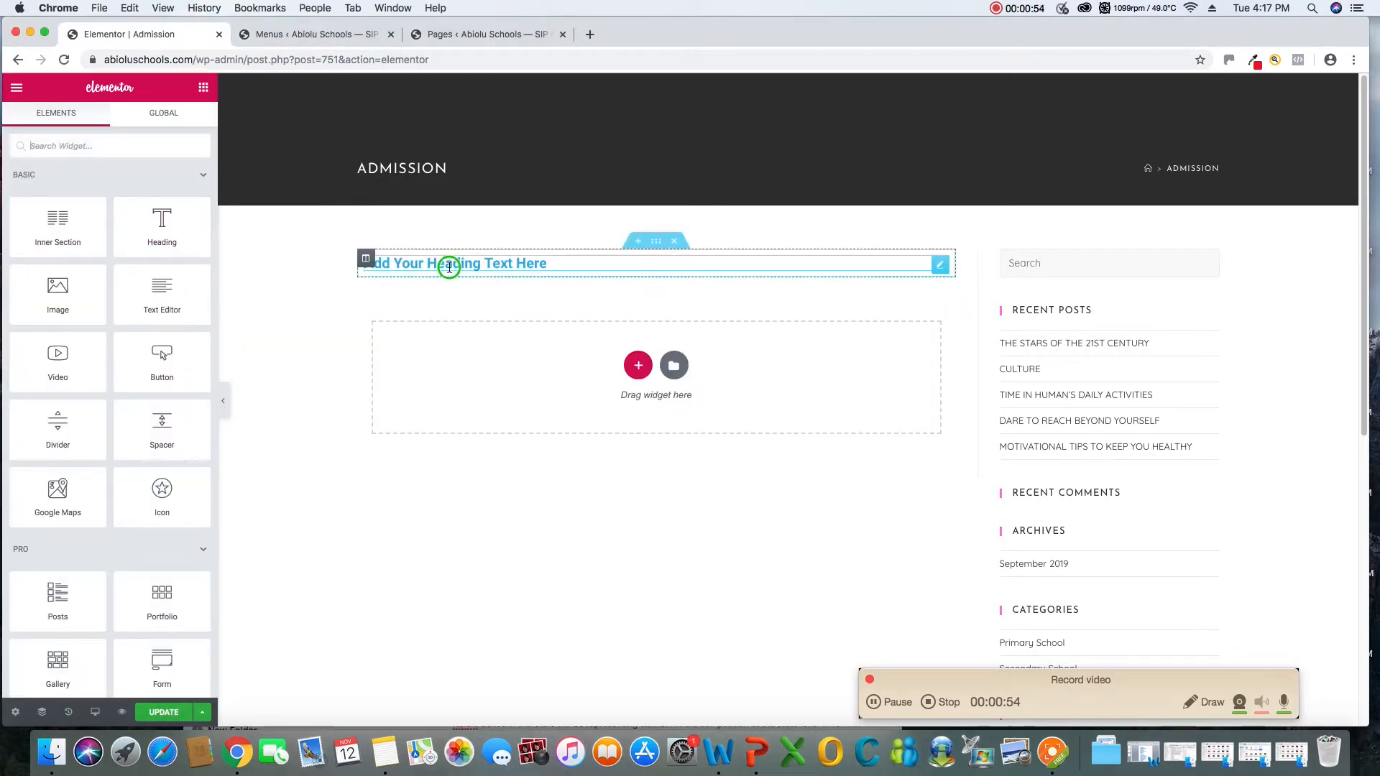
pyautogui.rightClick(451, 267)
pyautogui.click(422, 268)
pyautogui.click(416, 266)
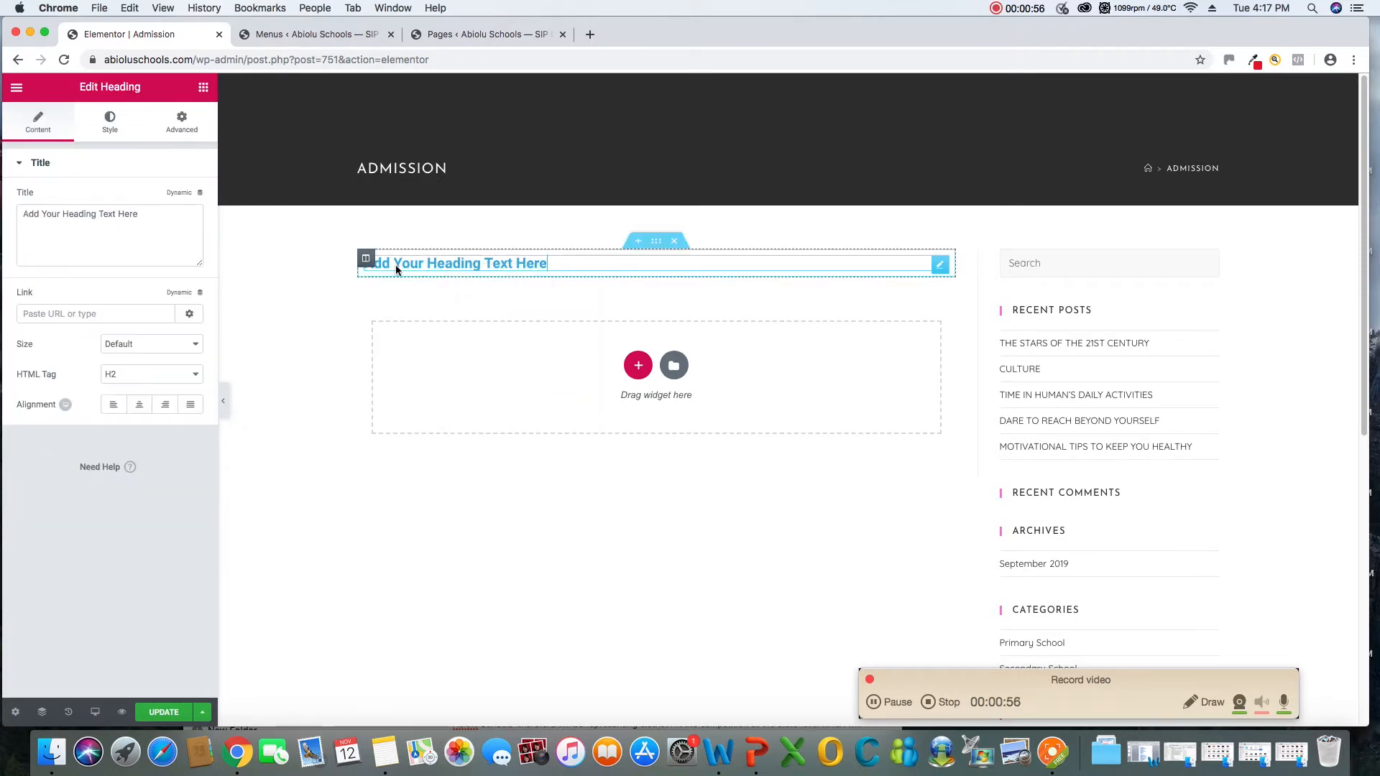
pyautogui.moveTo(139, 215); pyautogui.dragTo(28, 215)
pyautogui.rightClick(40, 216)
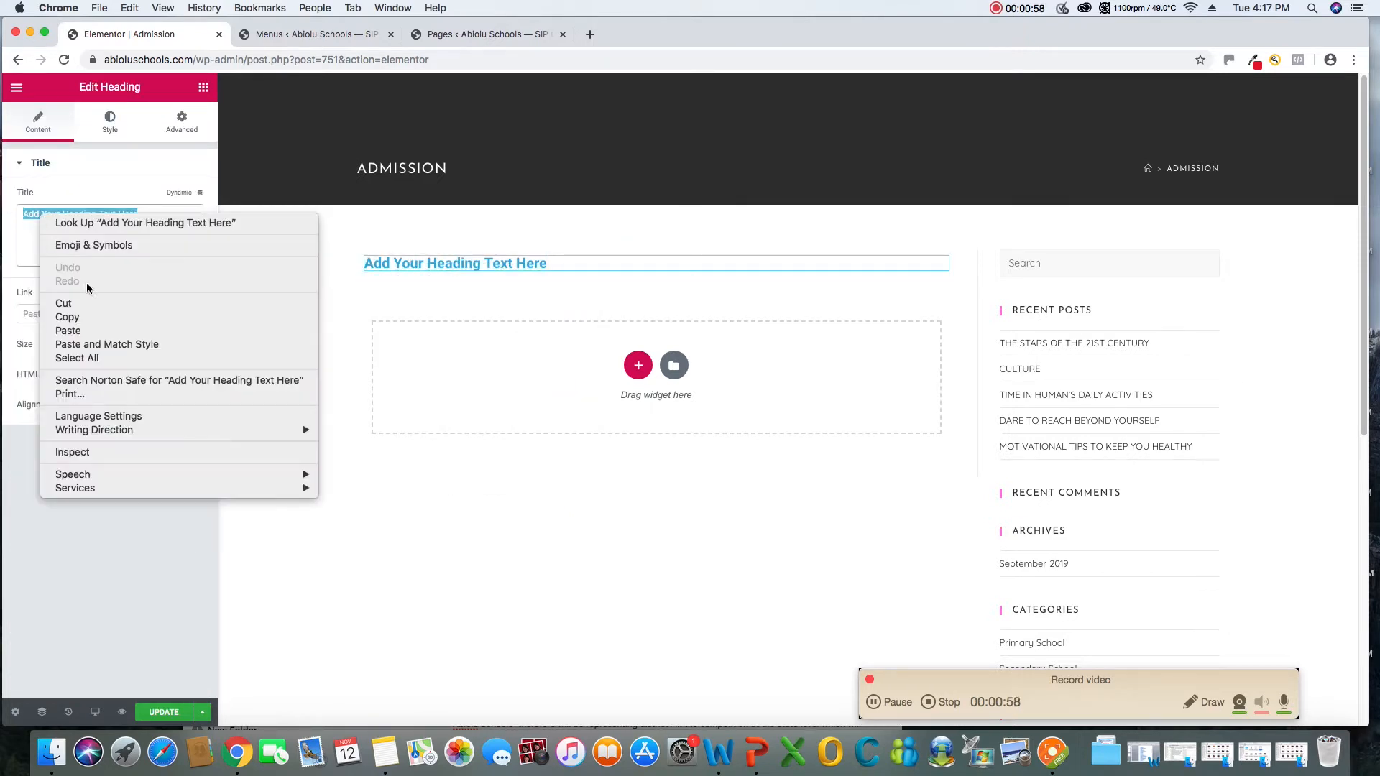
pyautogui.click(76, 331)
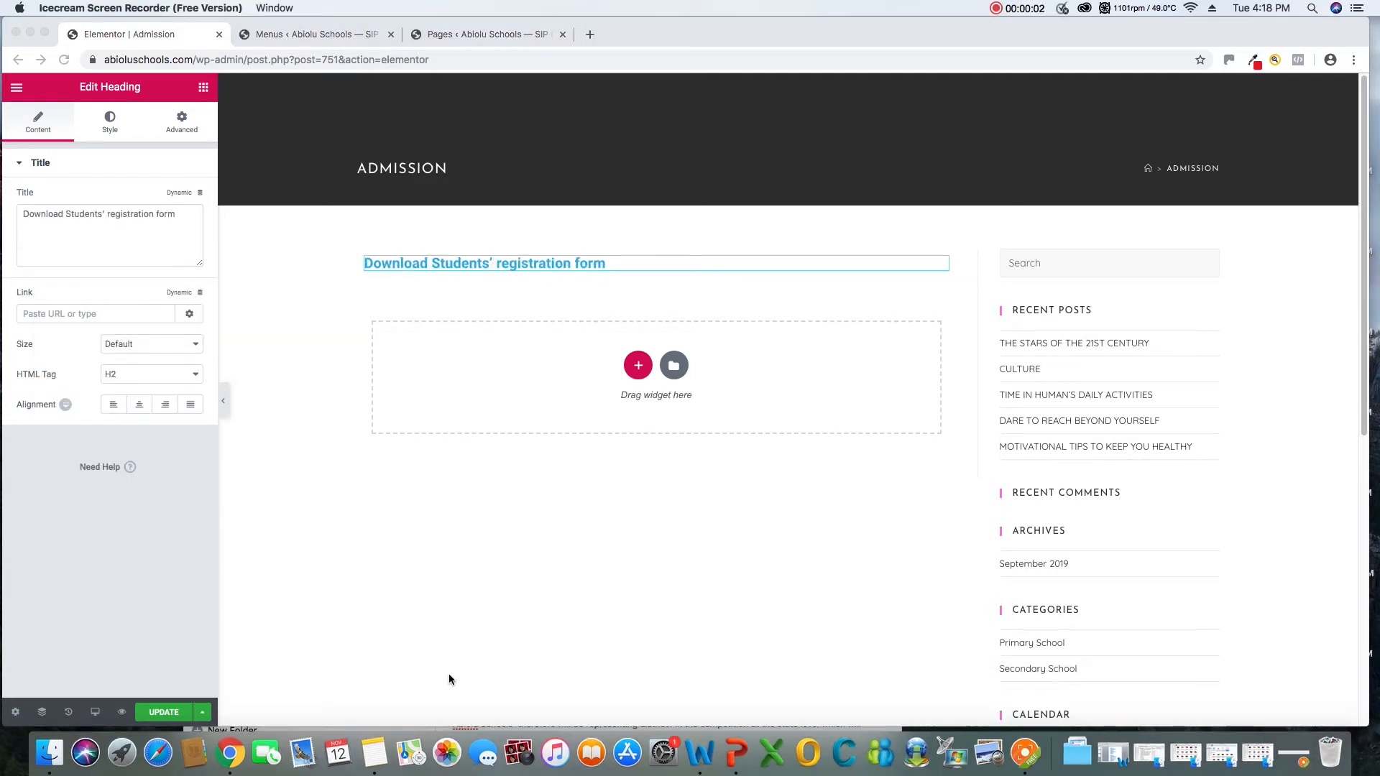
# Capitalize the R in the heading title so it reads "Download Students' Registration form"
pyautogui.click(375, 754)
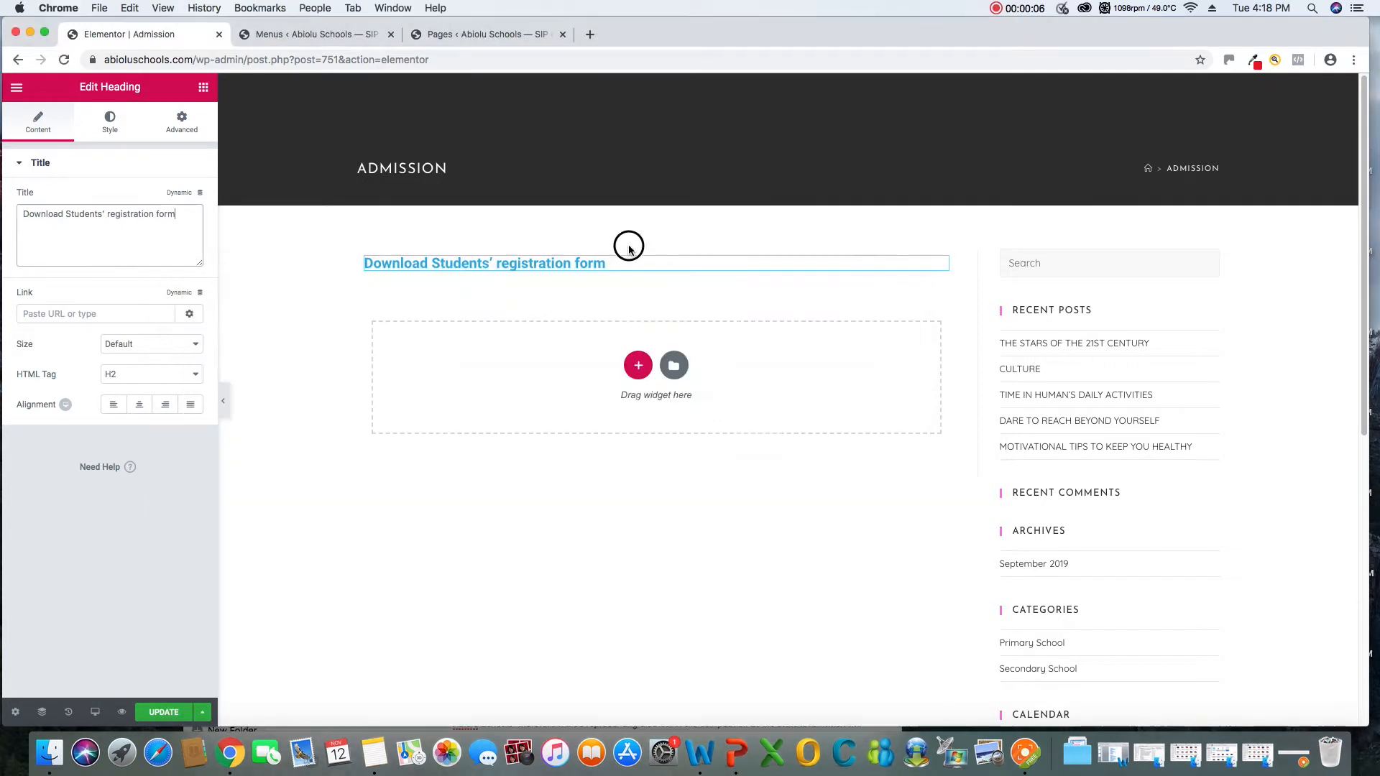
pyautogui.click(629, 260)
pyautogui.click(111, 218)
pyautogui.press('BackSpace')
pyautogui.write('R')
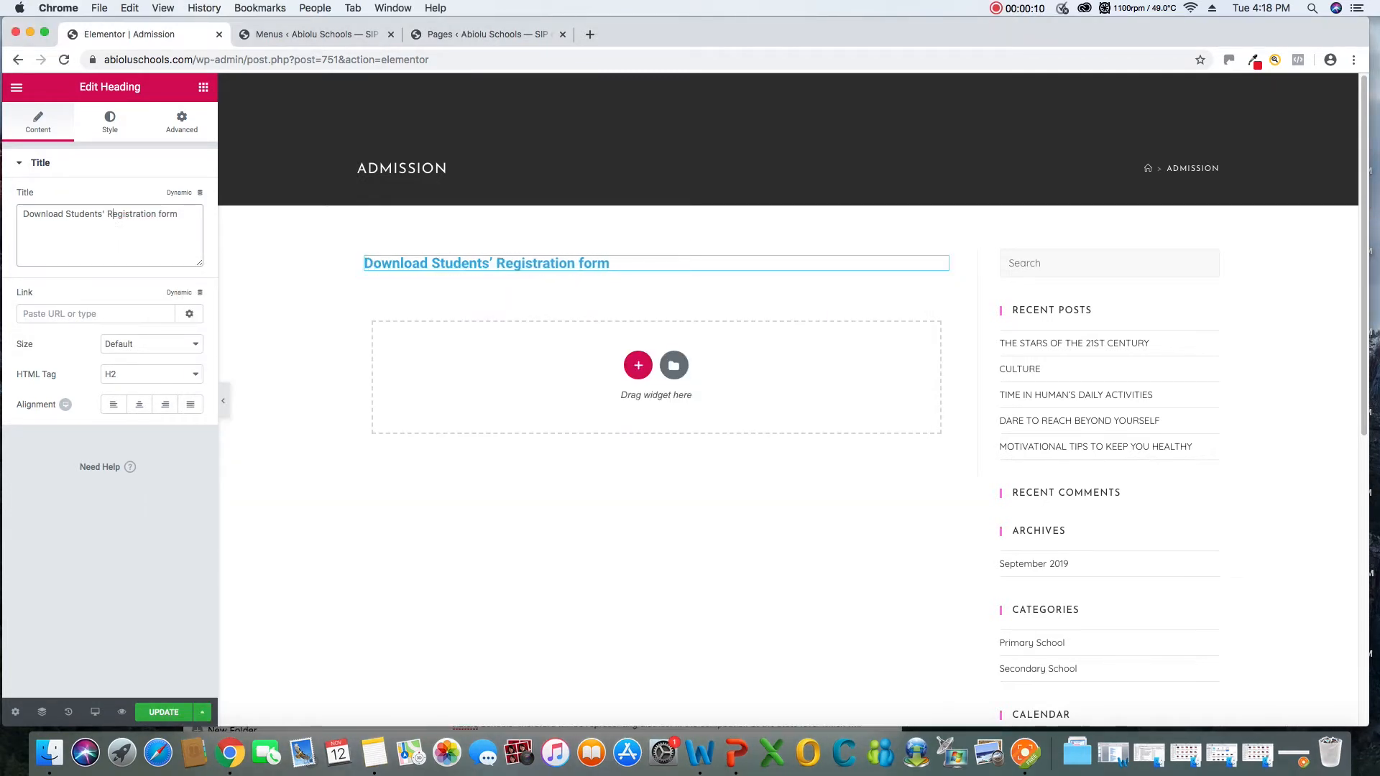
# Add another single-column section below the heading and place a Text Editor widget in it
pyautogui.moveTo(614, 264)
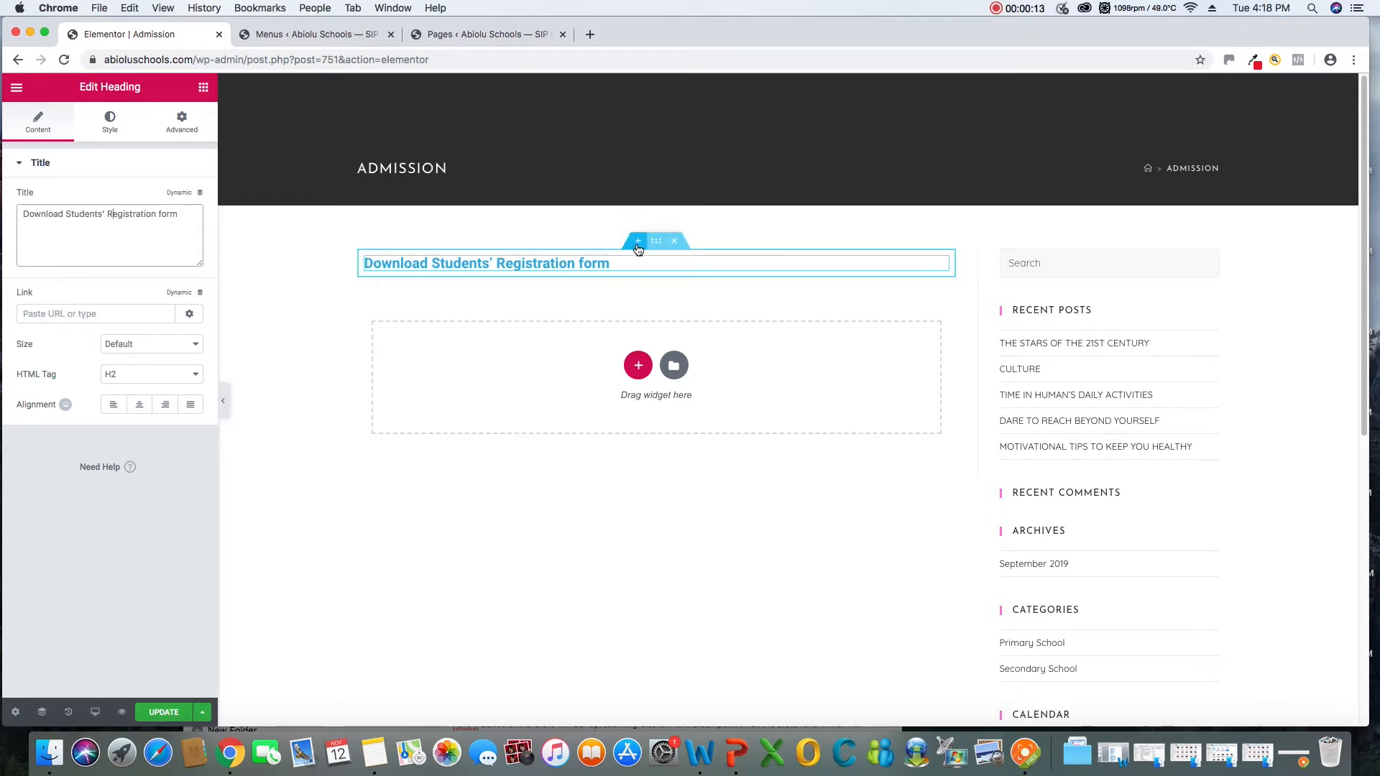
pyautogui.click(638, 365)
pyautogui.click(490, 407)
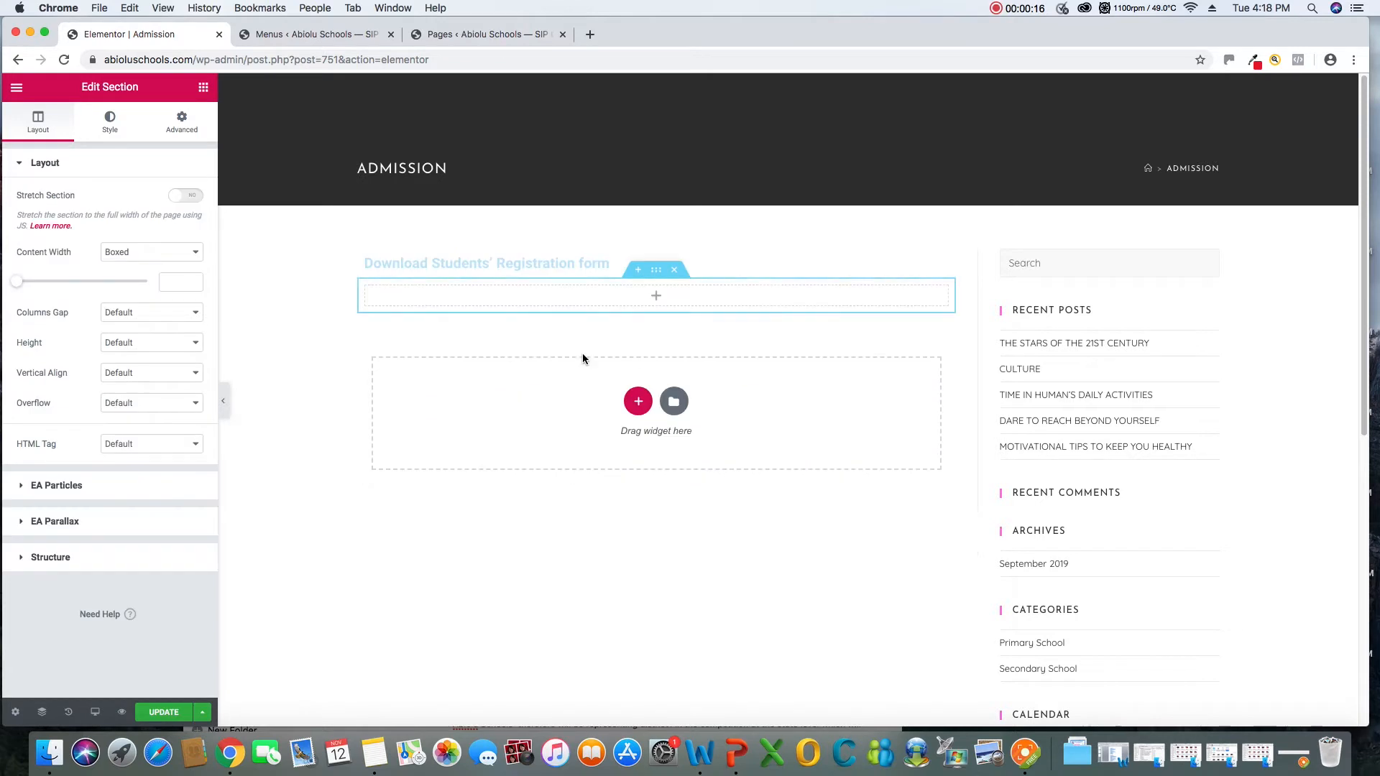
pyautogui.click(203, 87)
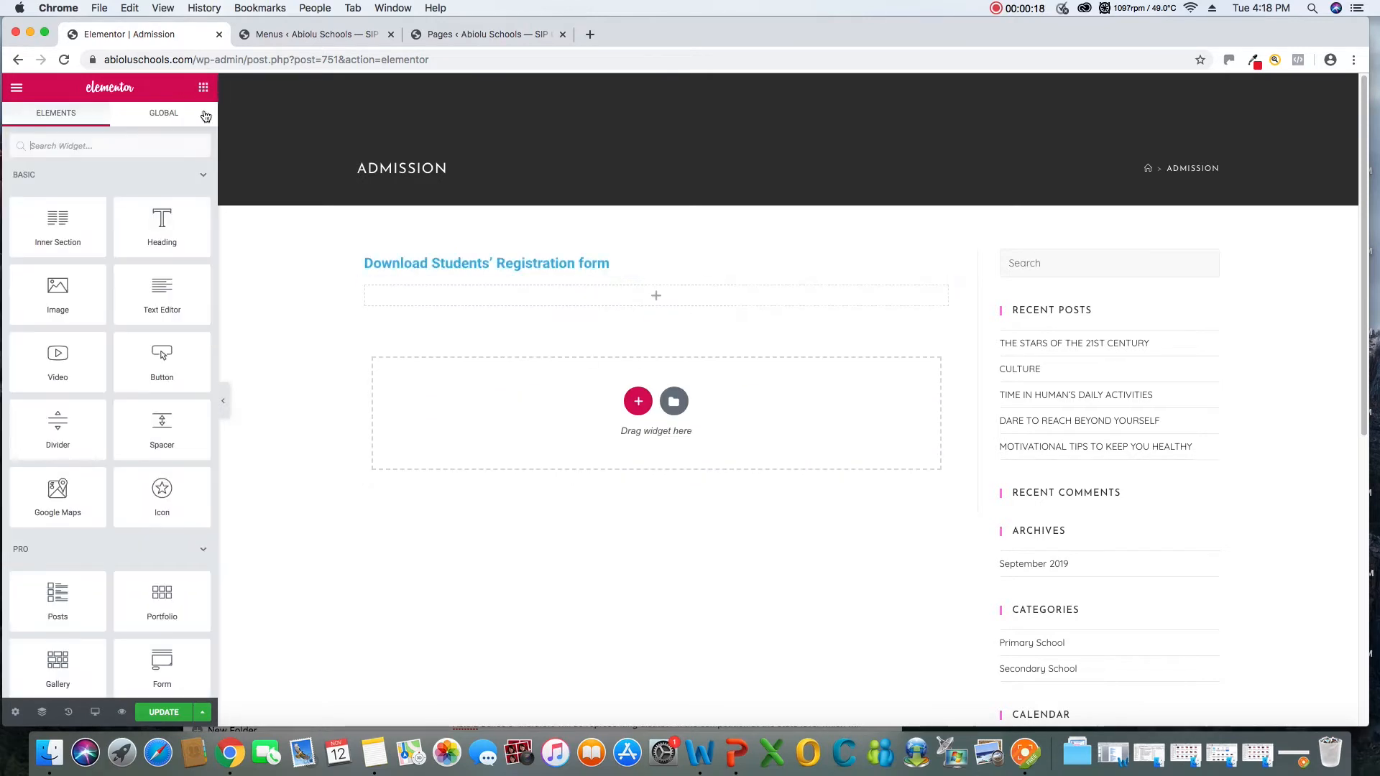
pyautogui.moveTo(163, 317); pyautogui.dragTo(543, 300)
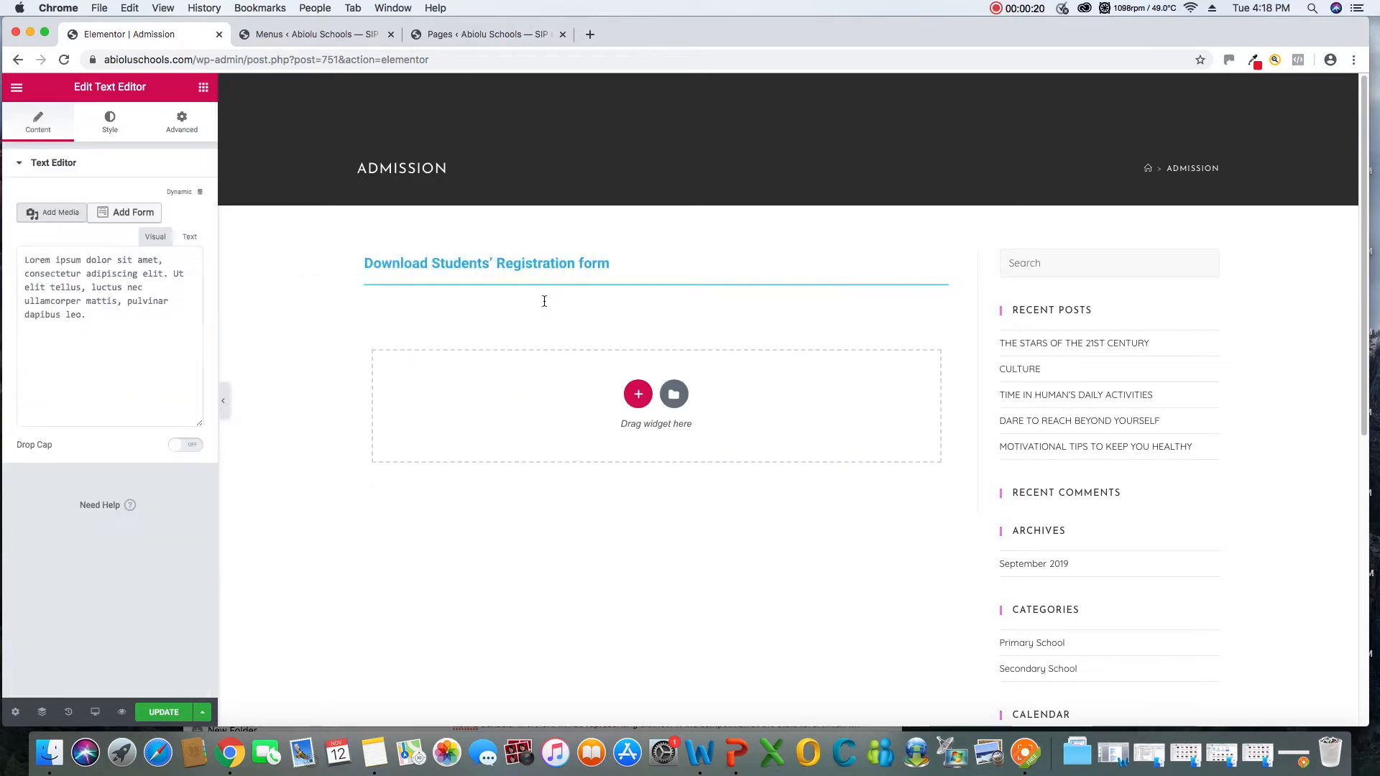
# Copy the admission form instructions from Notes, from "Click the button below to download" through "You are welcome."
pyautogui.click(374, 753)
pyautogui.click(594, 477)
pyautogui.moveTo(552, 476); pyautogui.dragTo(439, 442)
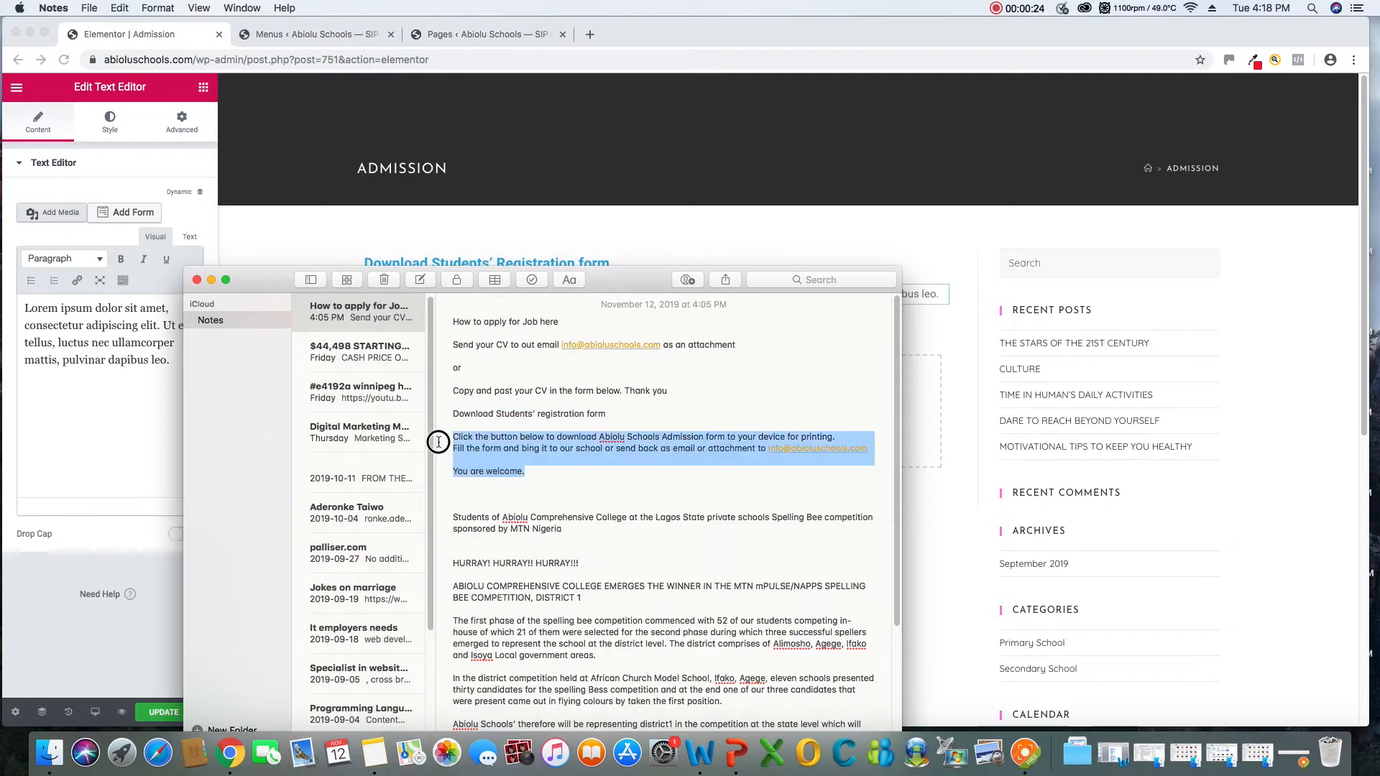
pyautogui.rightClick(468, 448)
pyautogui.click(503, 443)
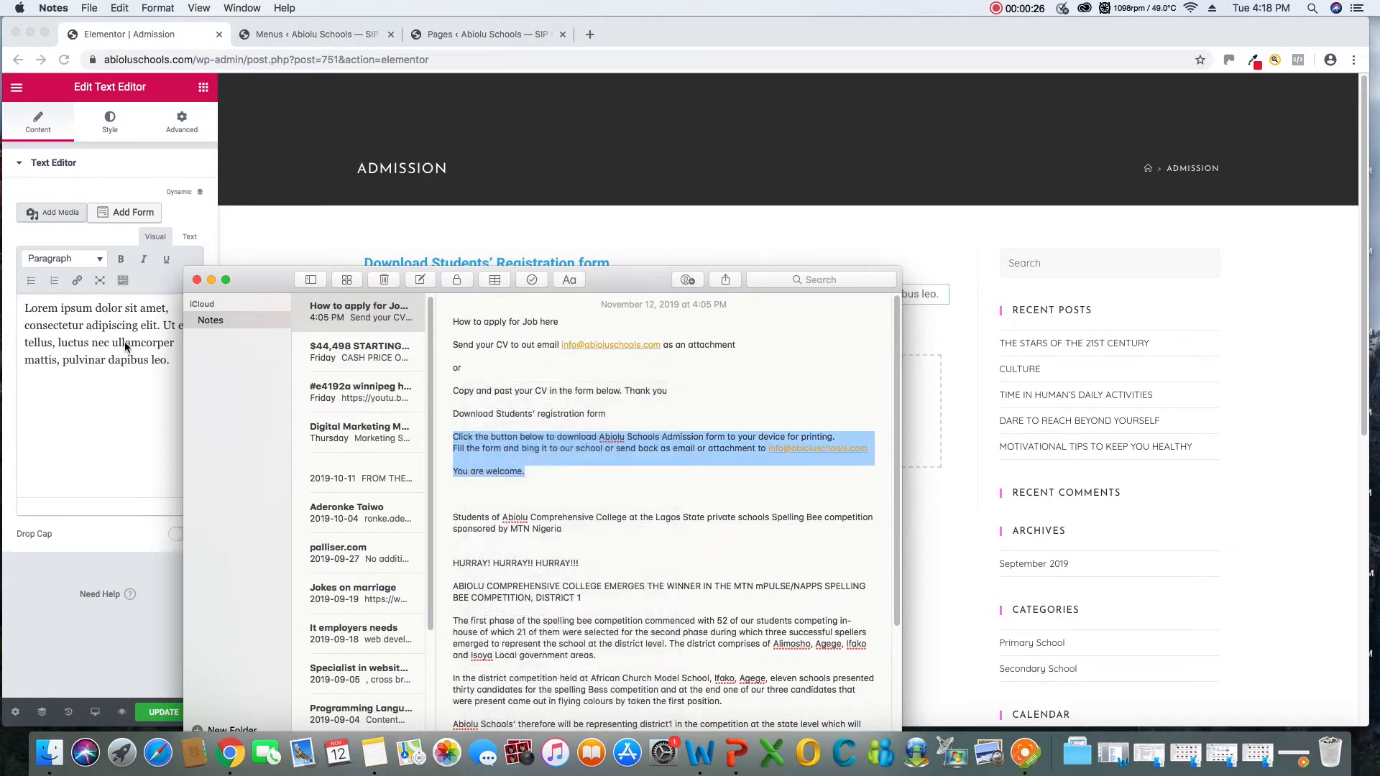
# Replace the Text Editor widget's Lorem ipsum placeholder with the copied admission form instructions
pyautogui.click(156, 365)
pyautogui.moveTo(171, 363); pyautogui.dragTo(6, 305)
pyautogui.rightClick(64, 318)
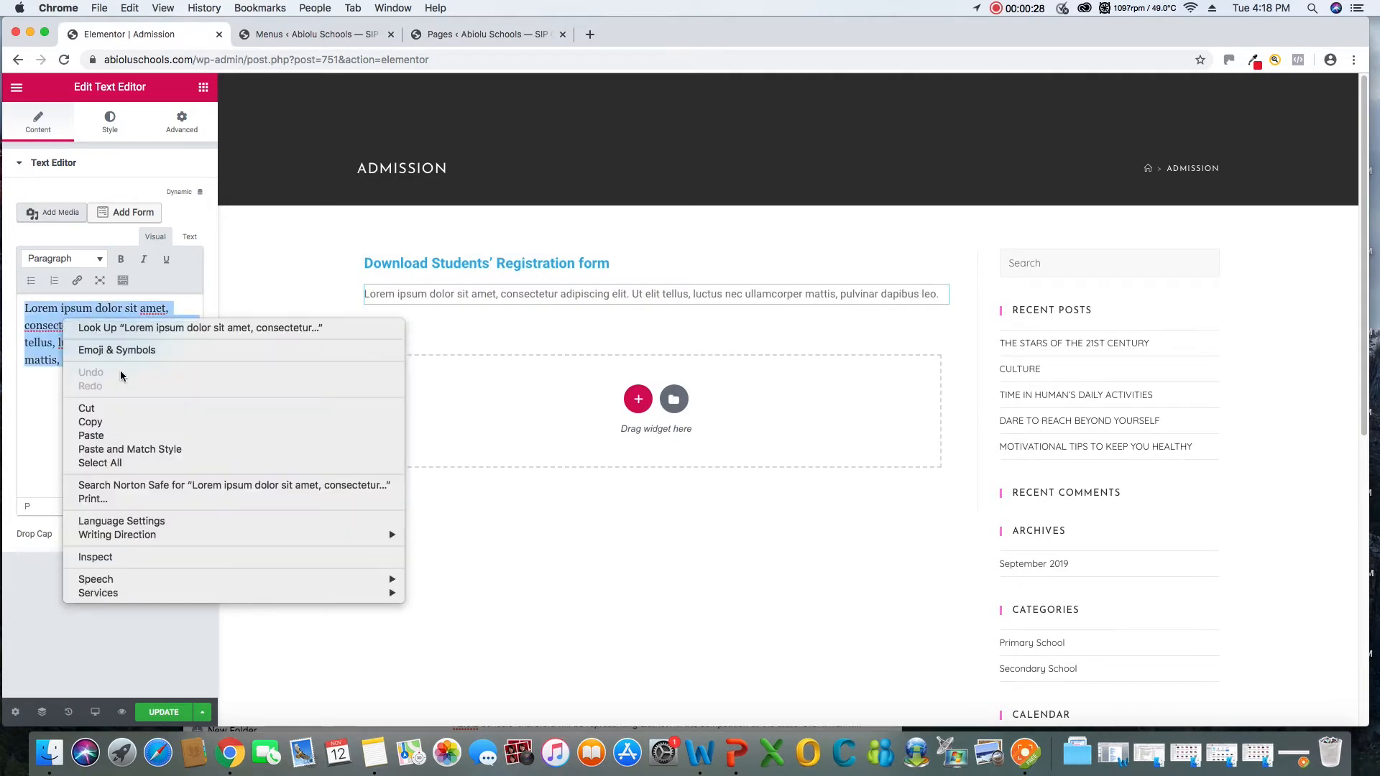
pyautogui.click(98, 437)
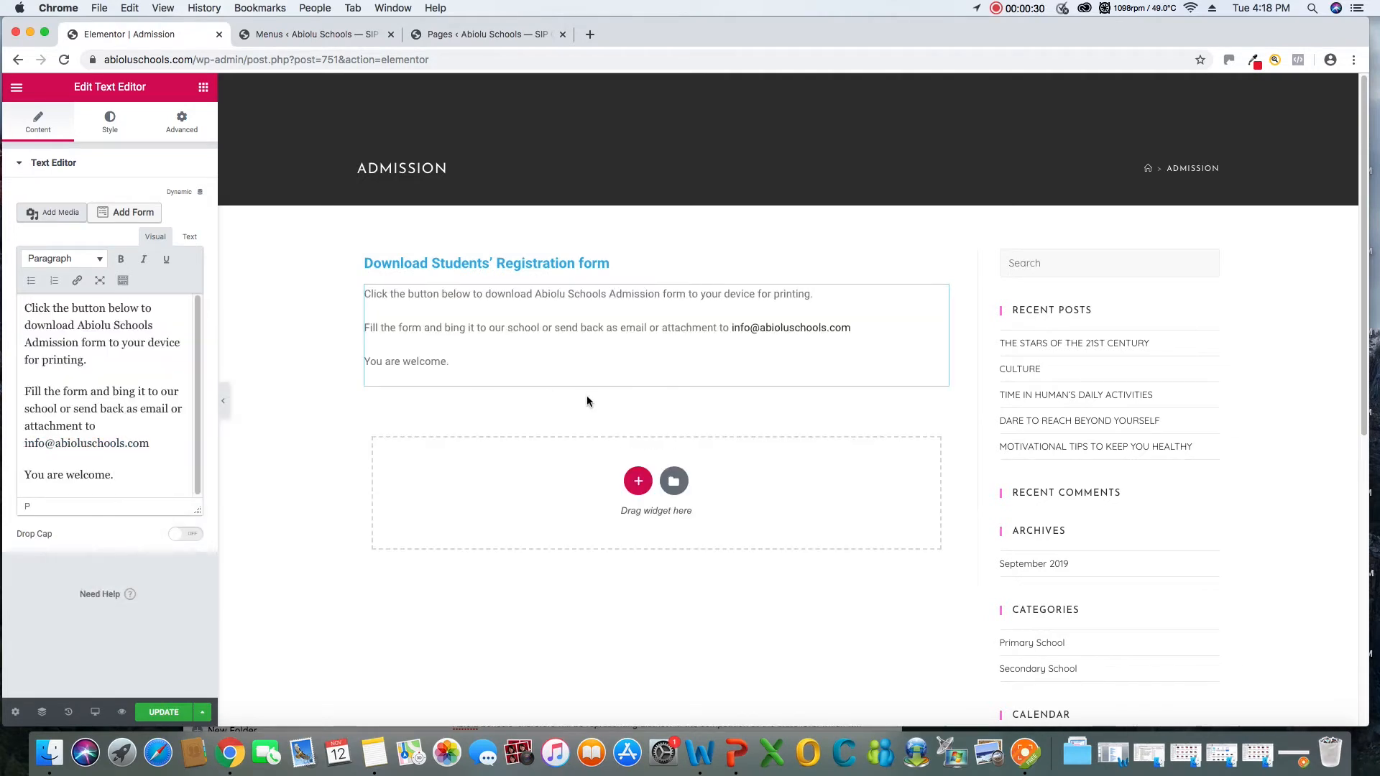
# Set the font size of the admission instructions in the Text Editor widget to 24 px
pyautogui.click(467, 367)
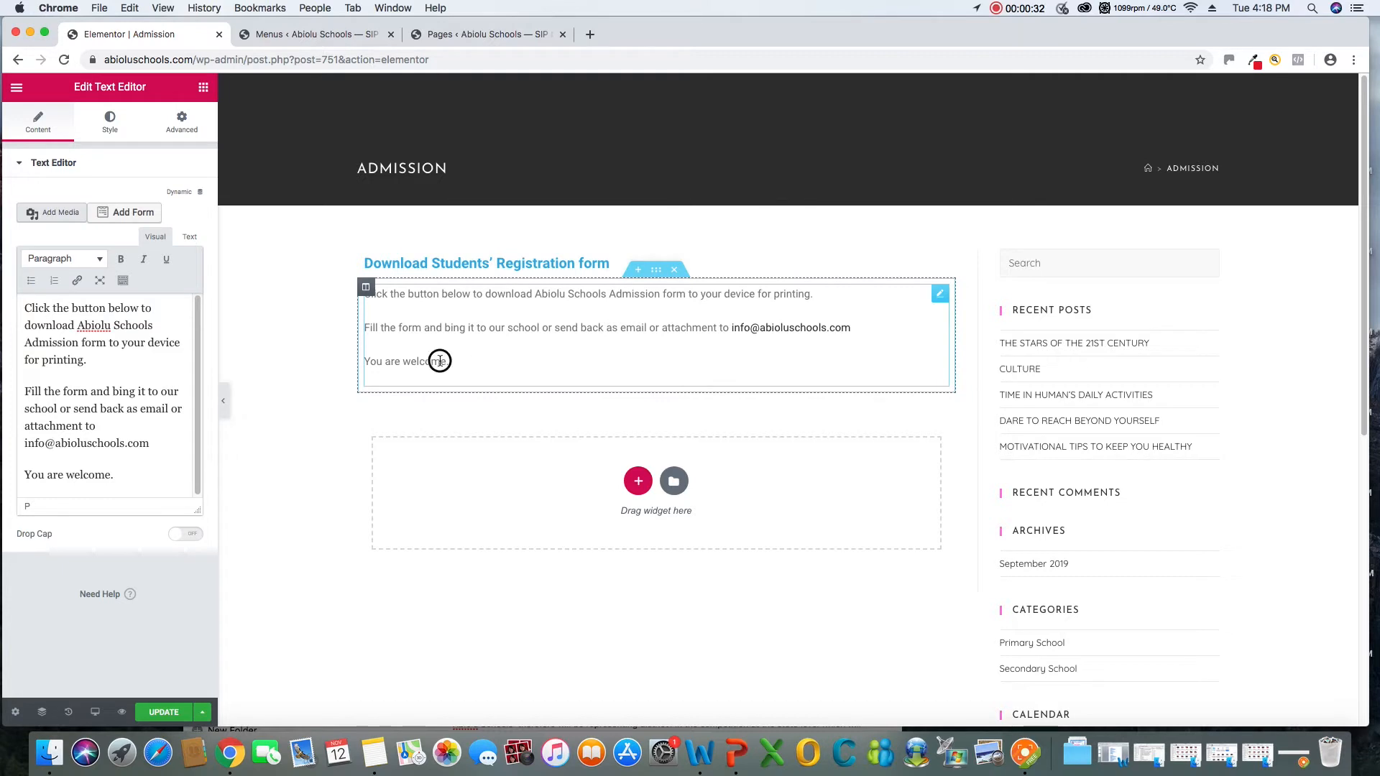
pyautogui.moveTo(440, 361); pyautogui.dragTo(347, 291)
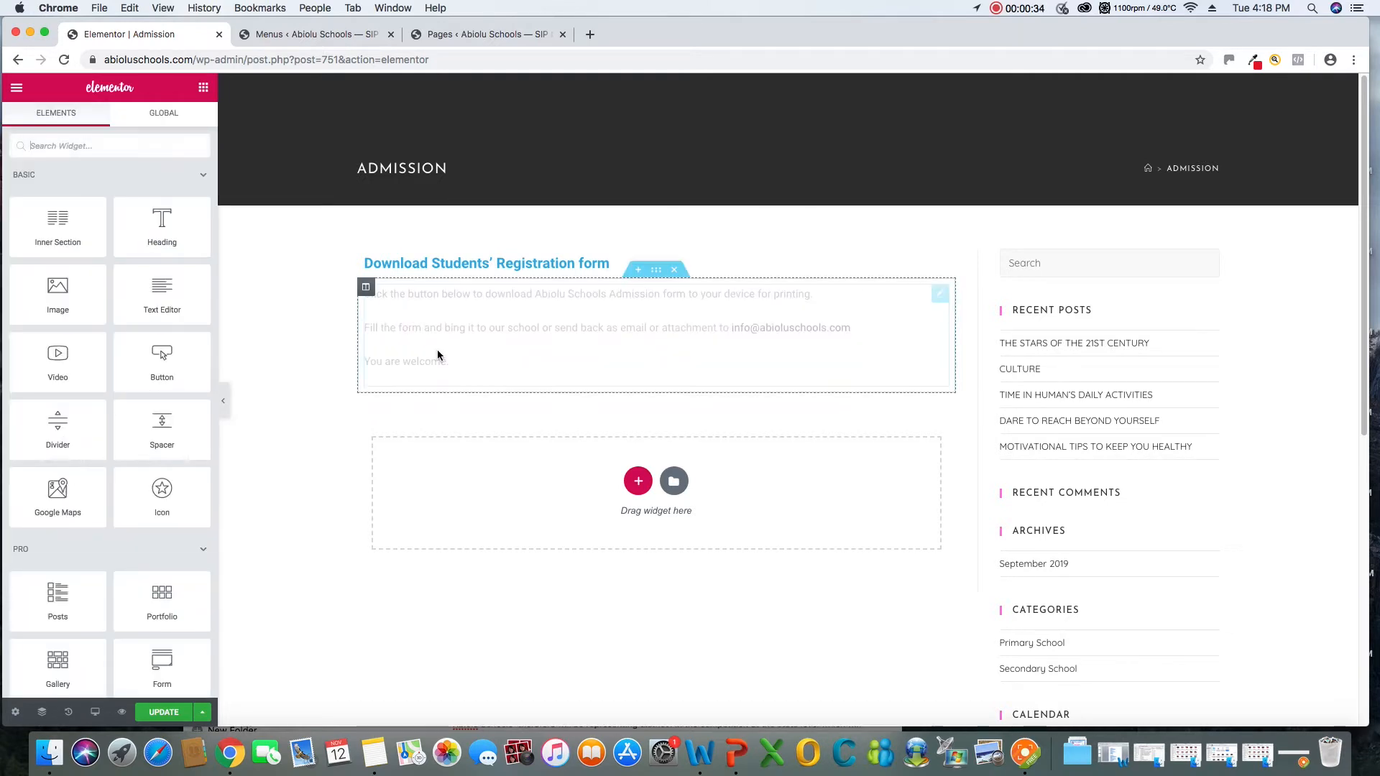
pyautogui.click(438, 354)
pyautogui.click(131, 474)
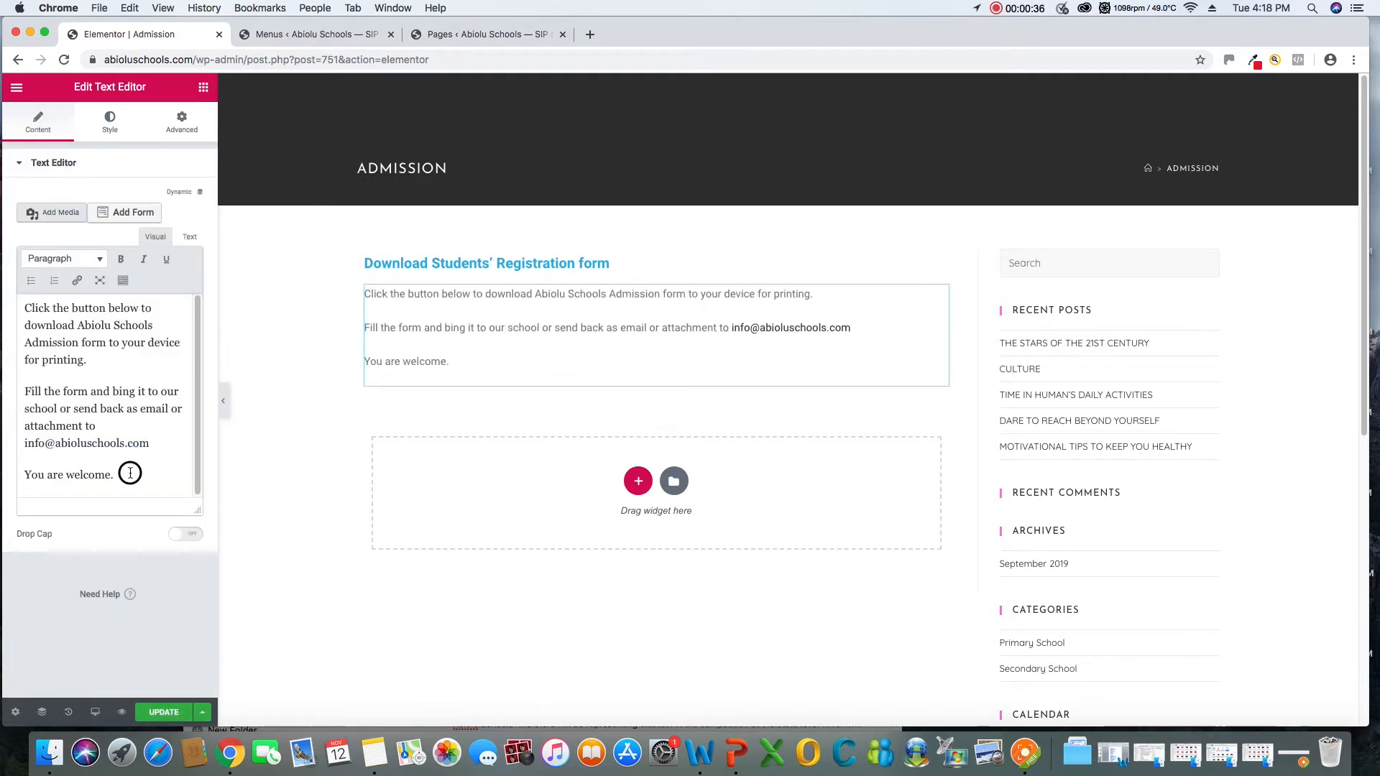
pyautogui.moveTo(130, 473); pyautogui.dragTo(14, 314)
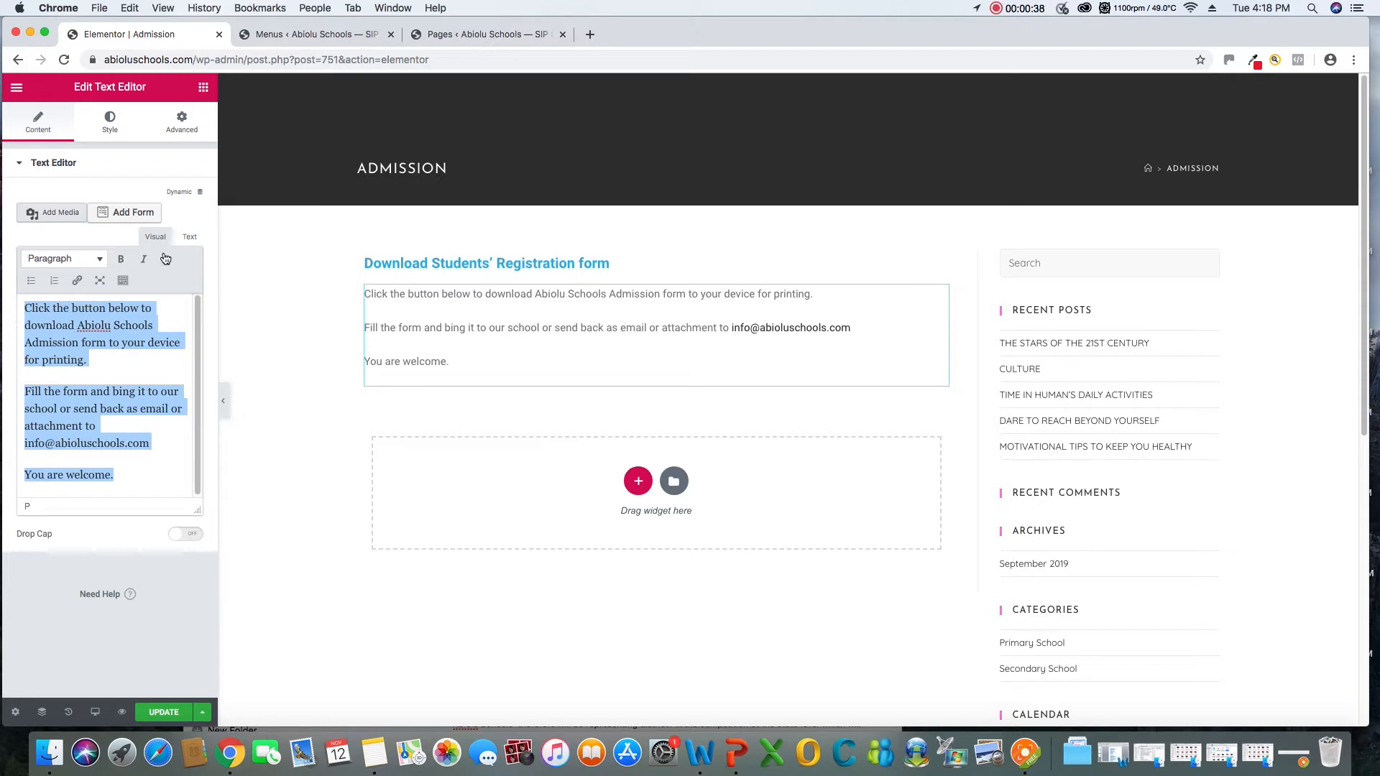
pyautogui.click(110, 121)
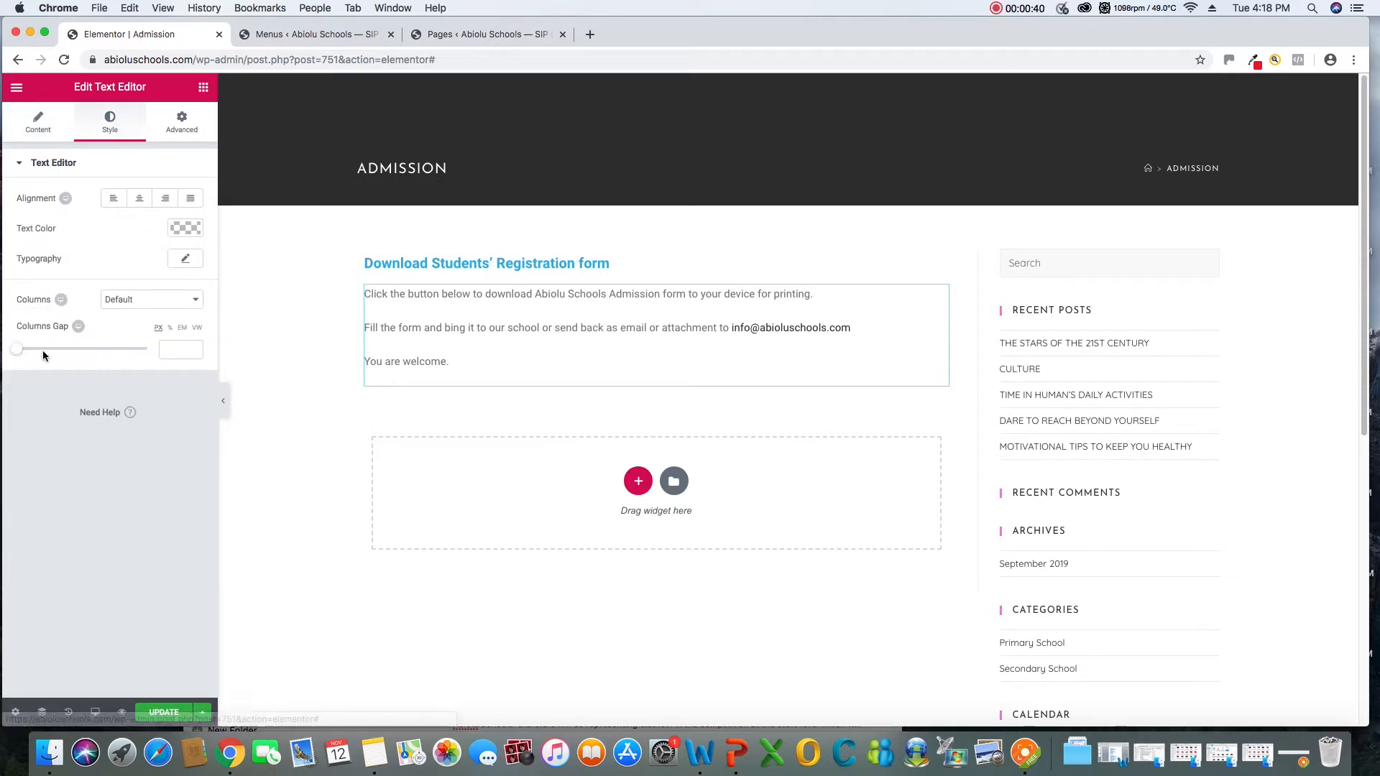
pyautogui.click(185, 259)
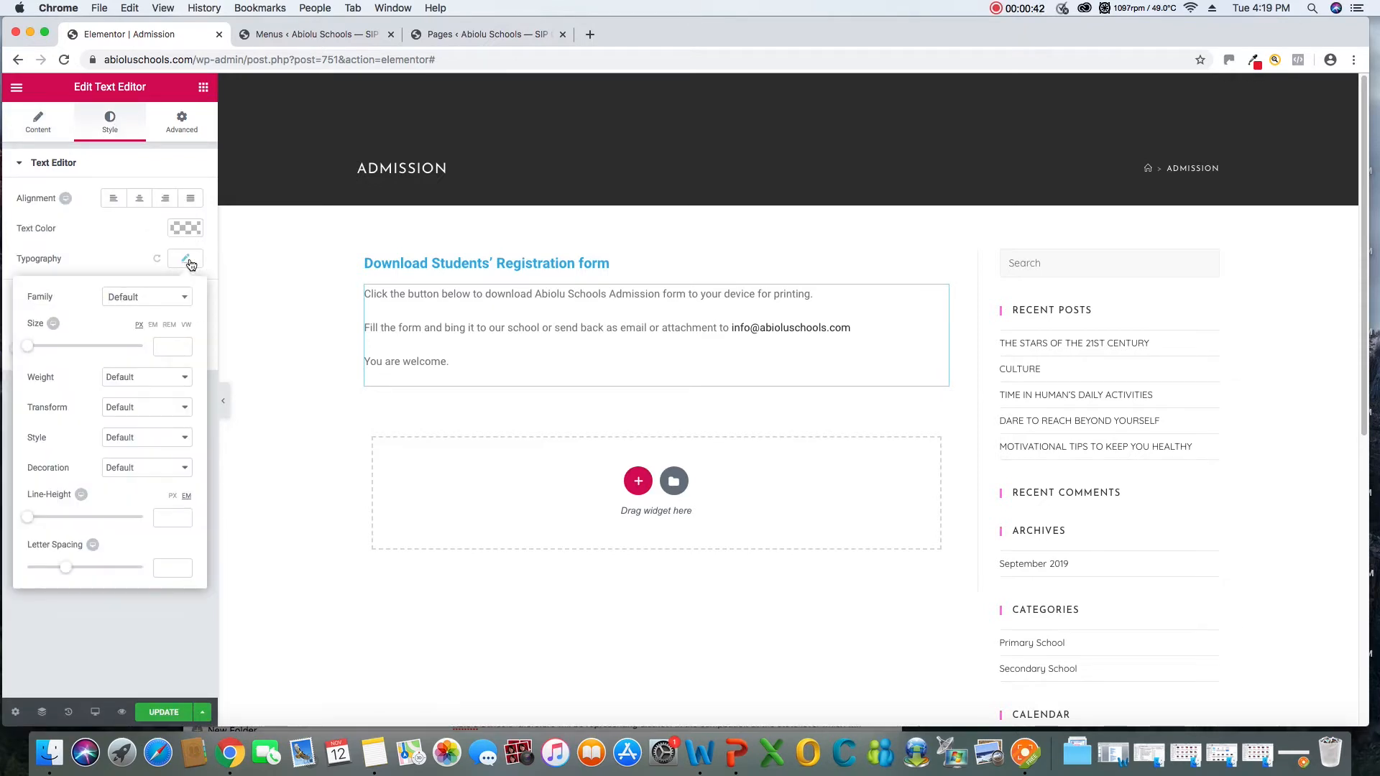
pyautogui.moveTo(31, 352); pyautogui.dragTo(43, 354)
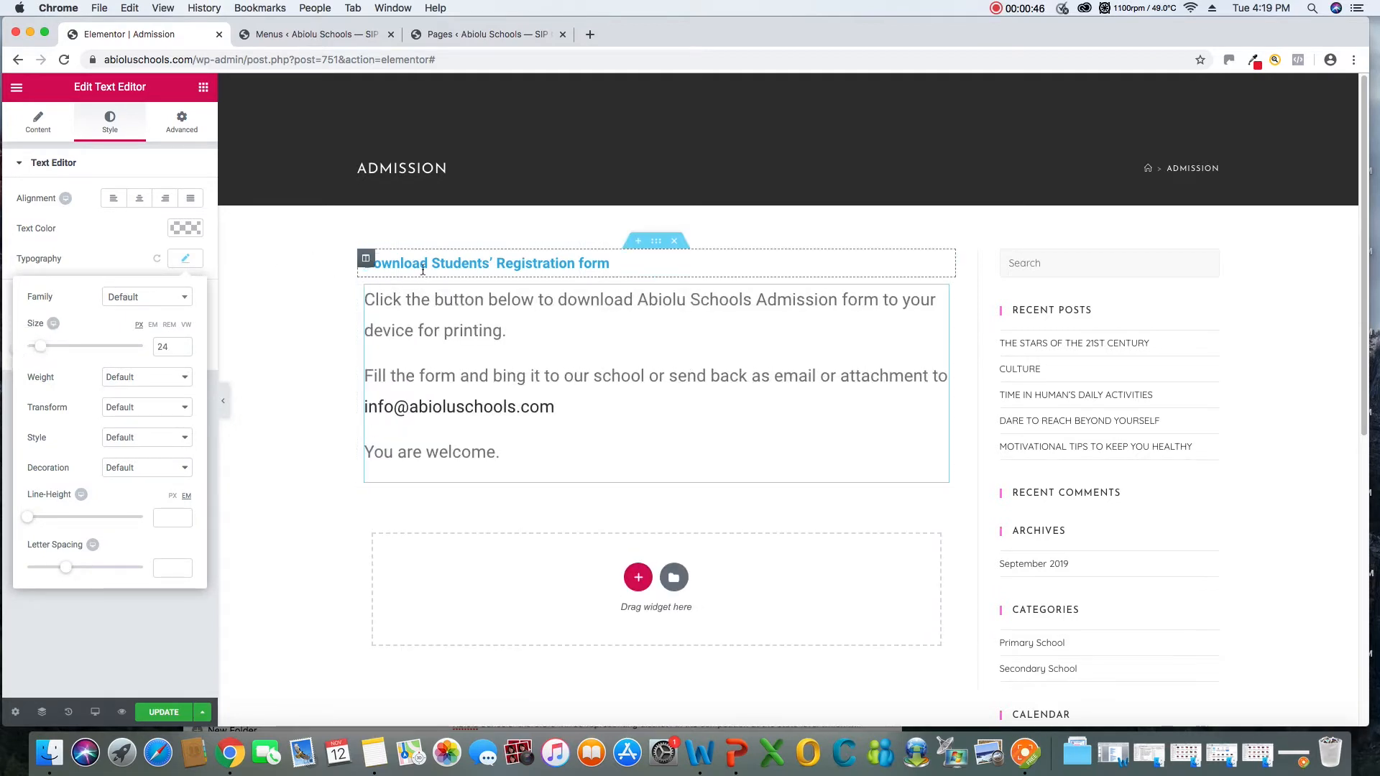
# Set the "Download Students' Registration form" heading's font size to 36 px and update the page
pyautogui.rightClick(941, 267)
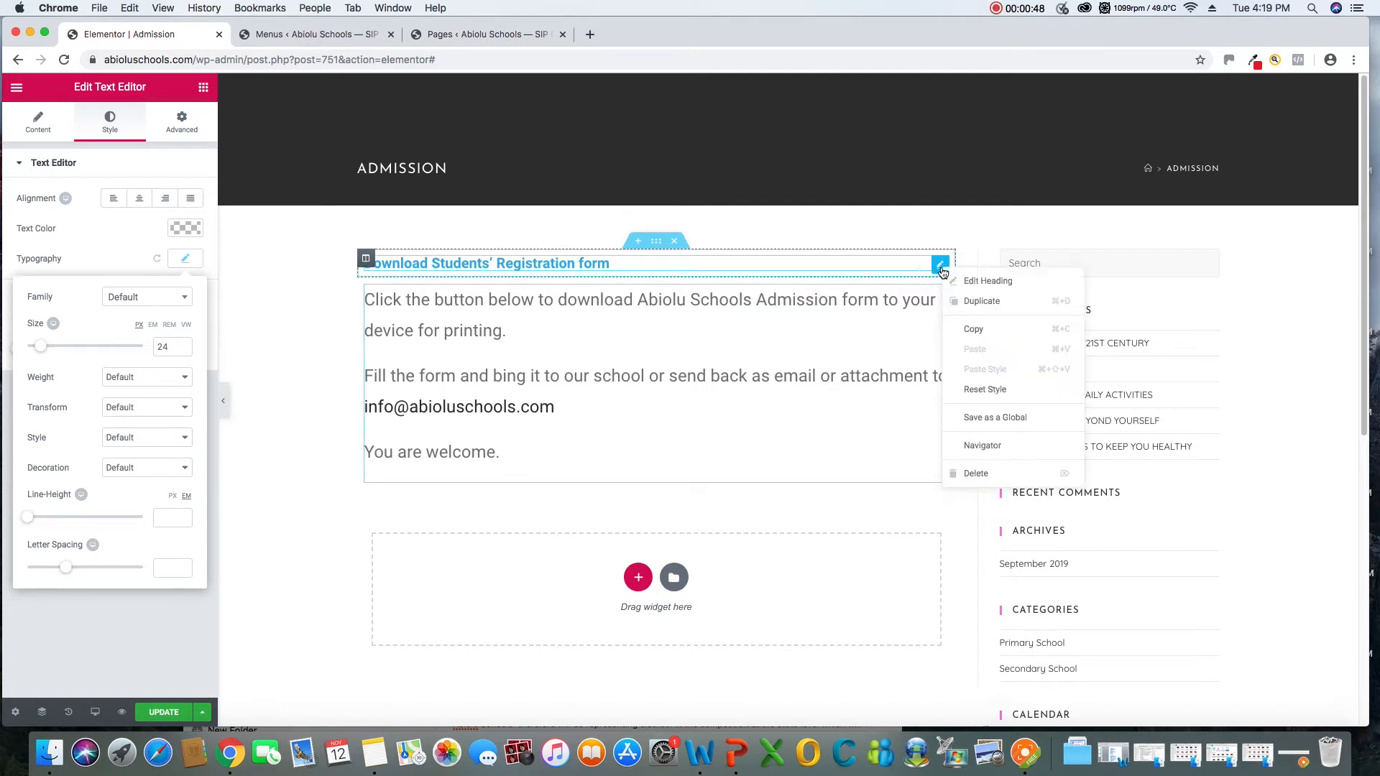
pyautogui.click(964, 279)
pyautogui.click(109, 121)
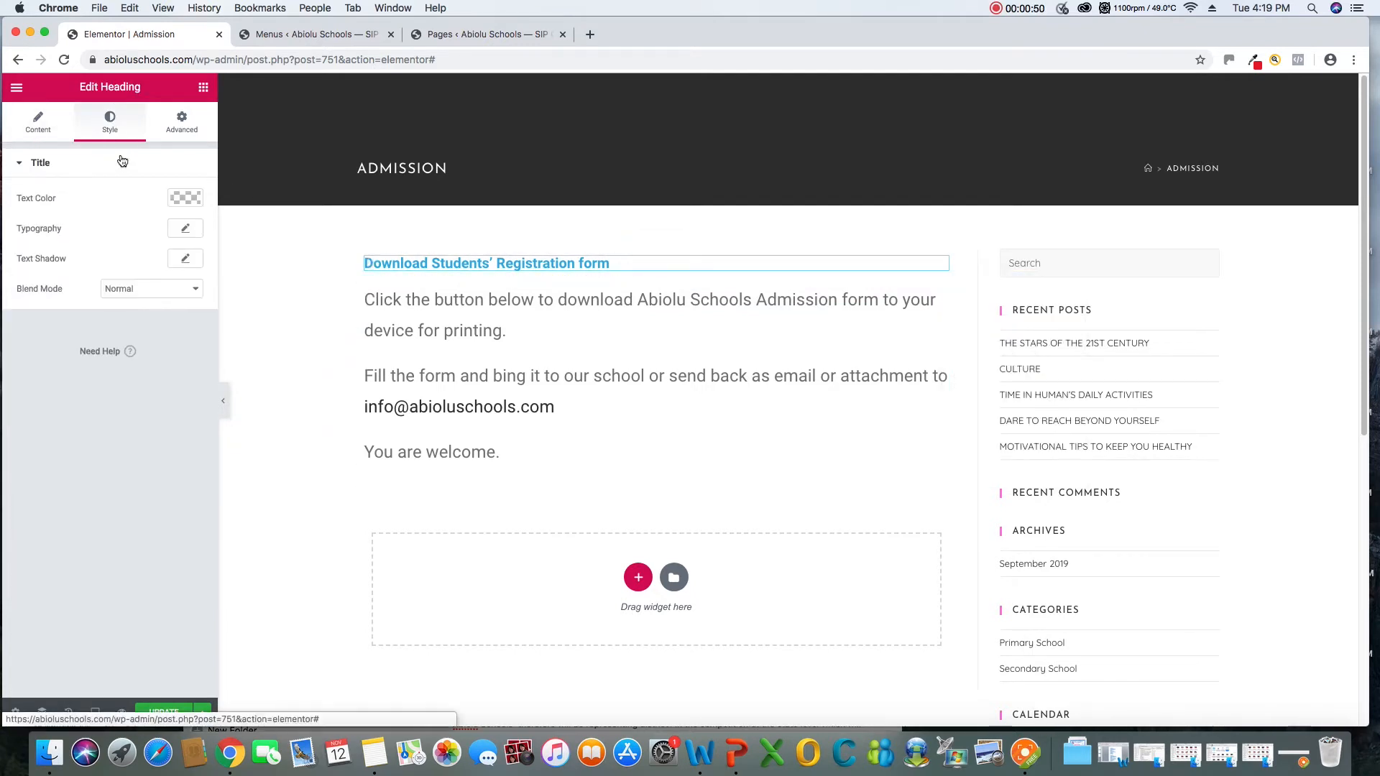
pyautogui.click(187, 229)
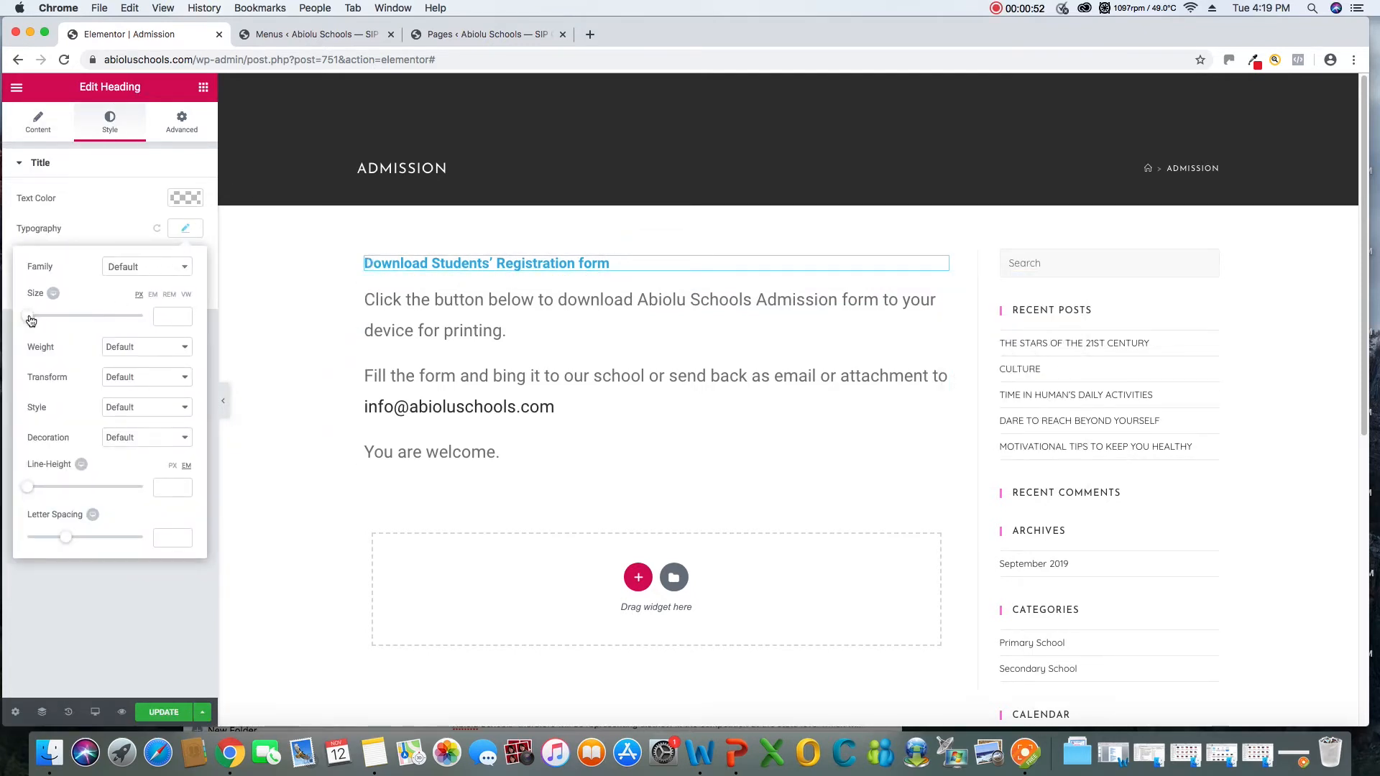
pyautogui.moveTo(31, 321); pyautogui.dragTo(50, 324)
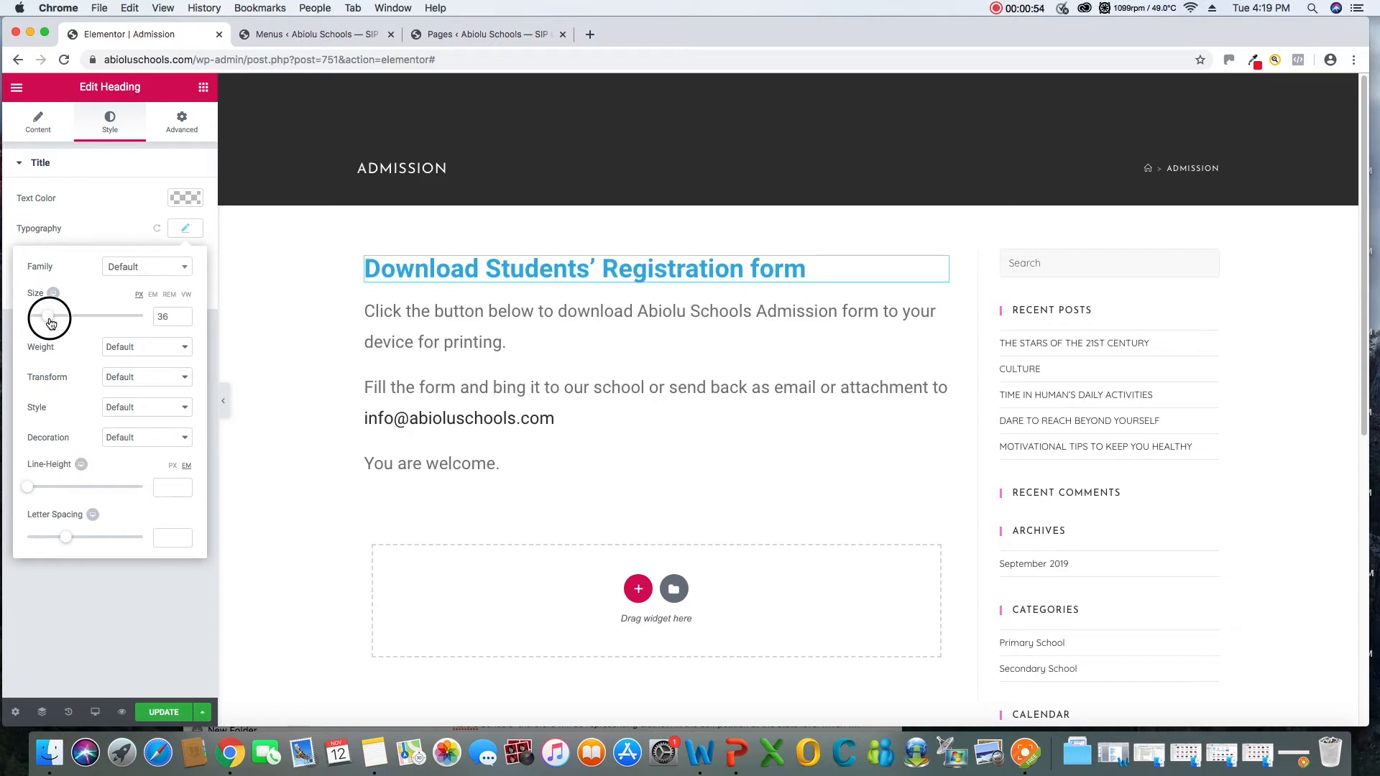
pyautogui.click(162, 717)
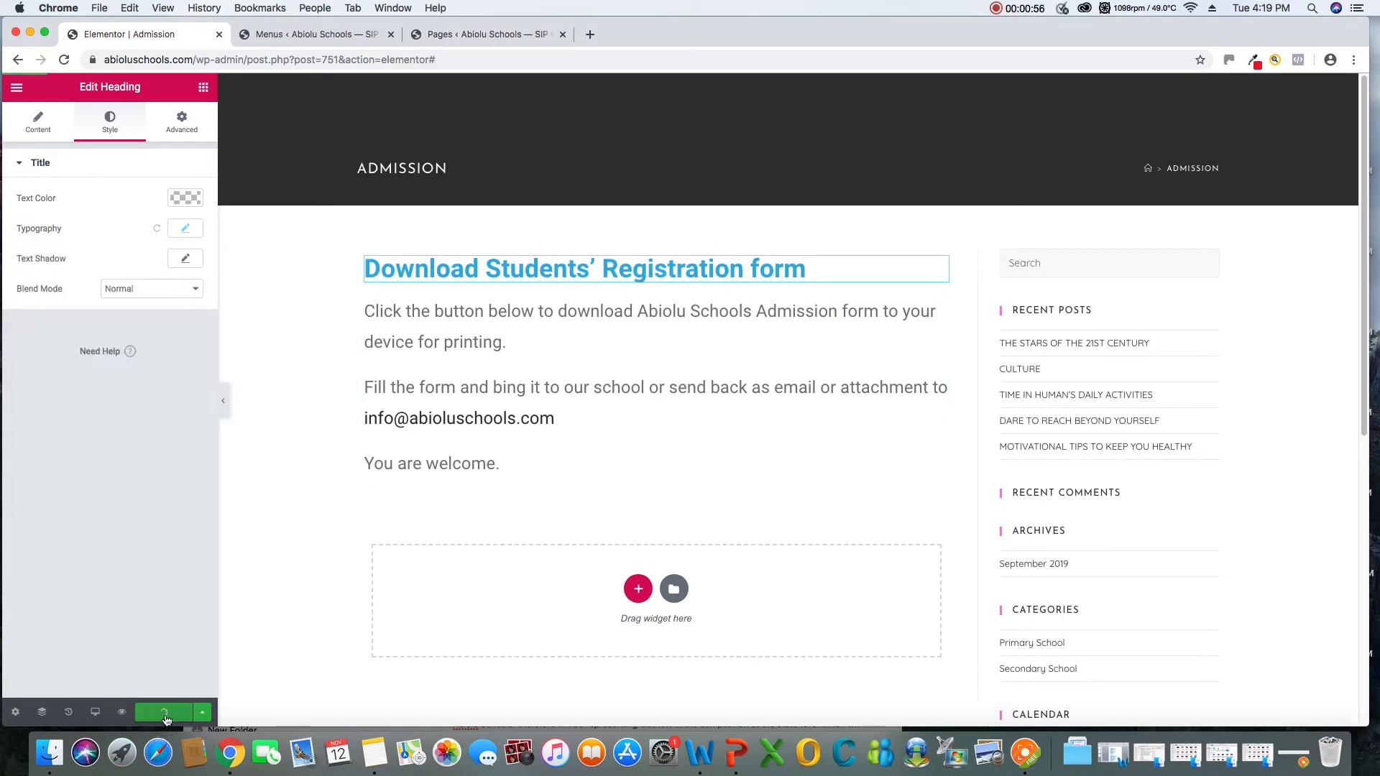
pyautogui.click(1026, 755)
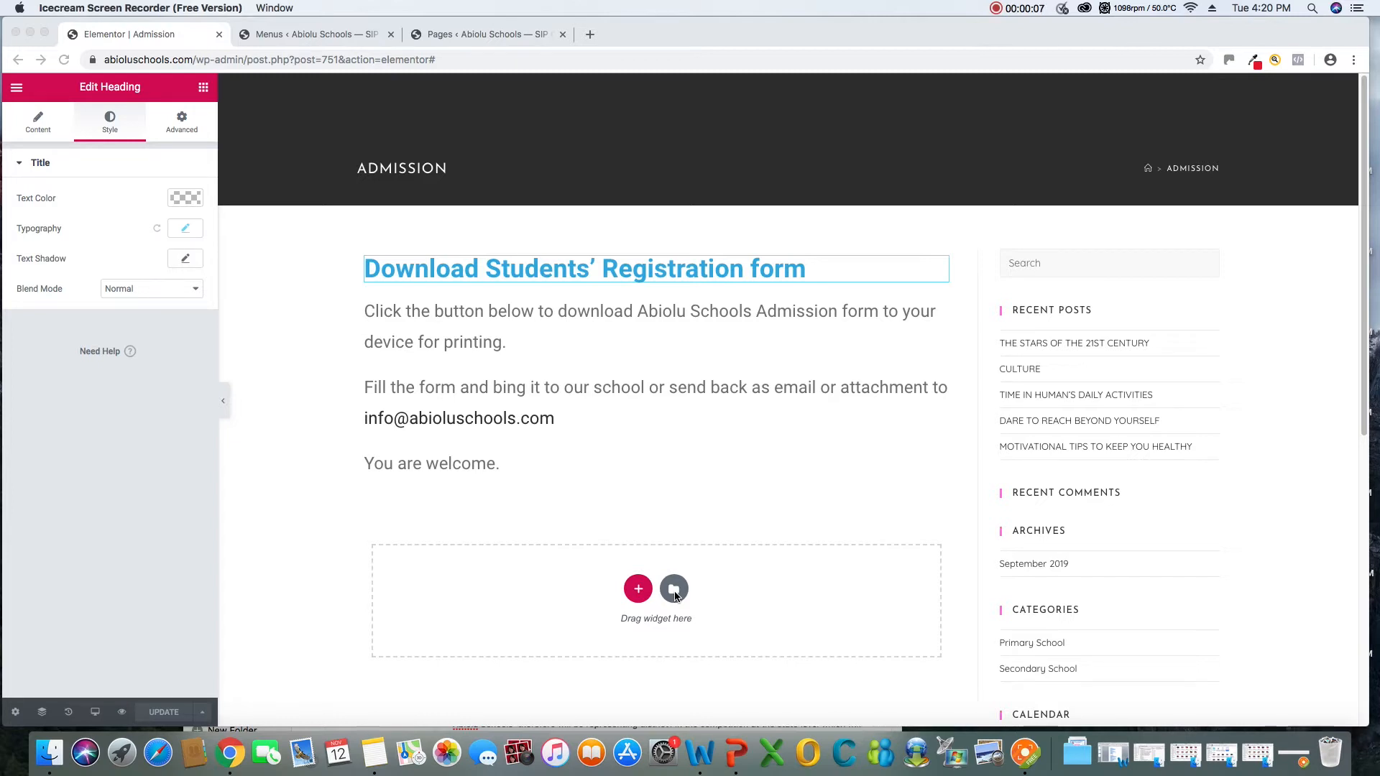
# Add a single-column section below the admission instructions and place a Button widget in it
pyautogui.click(676, 596)
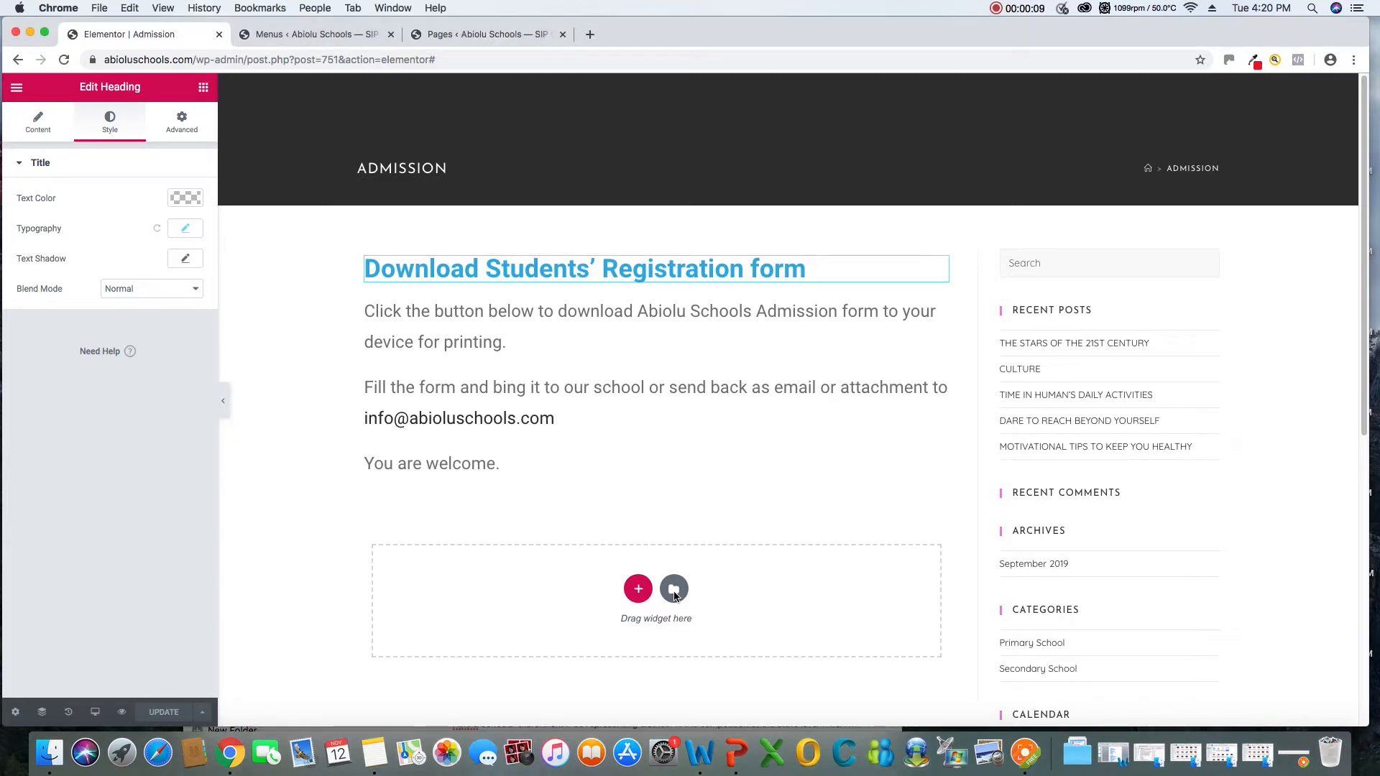
pyautogui.click(638, 591)
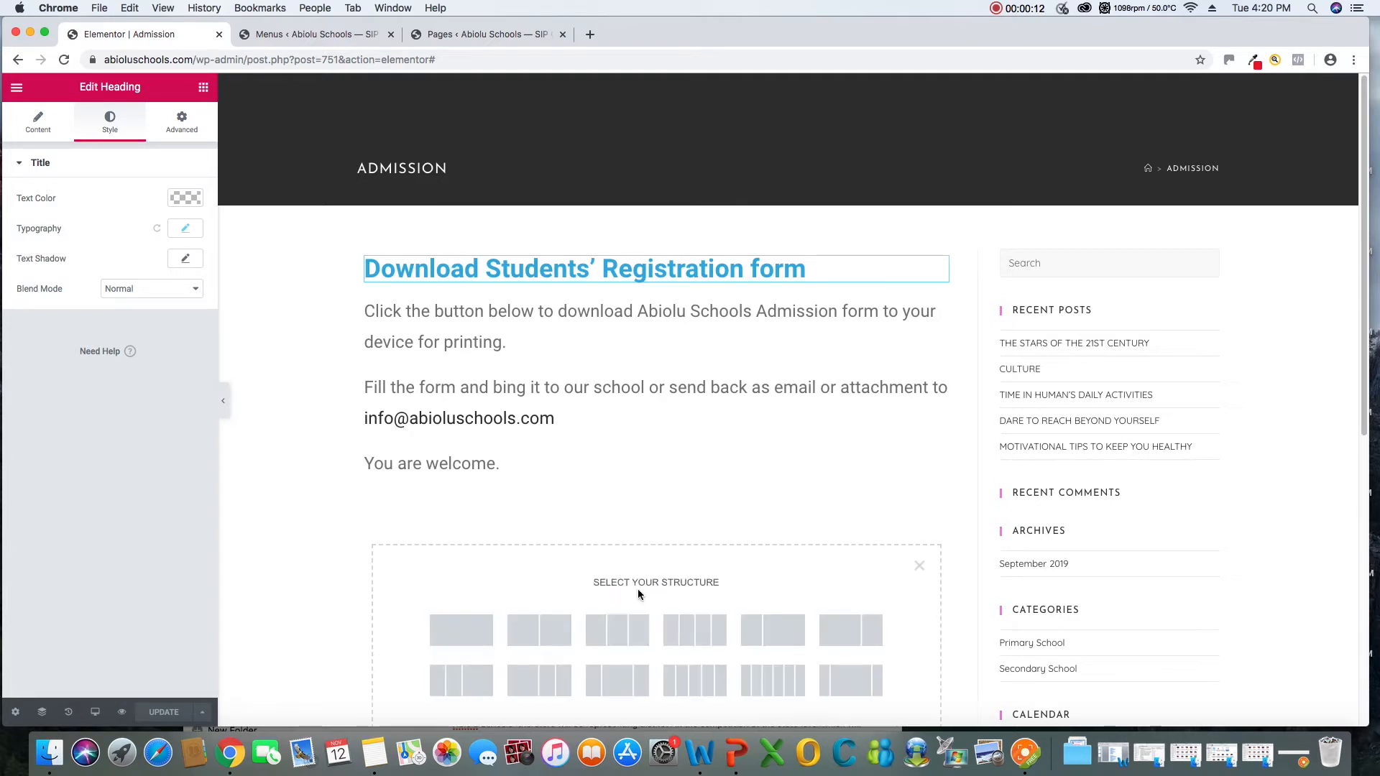
pyautogui.click(469, 629)
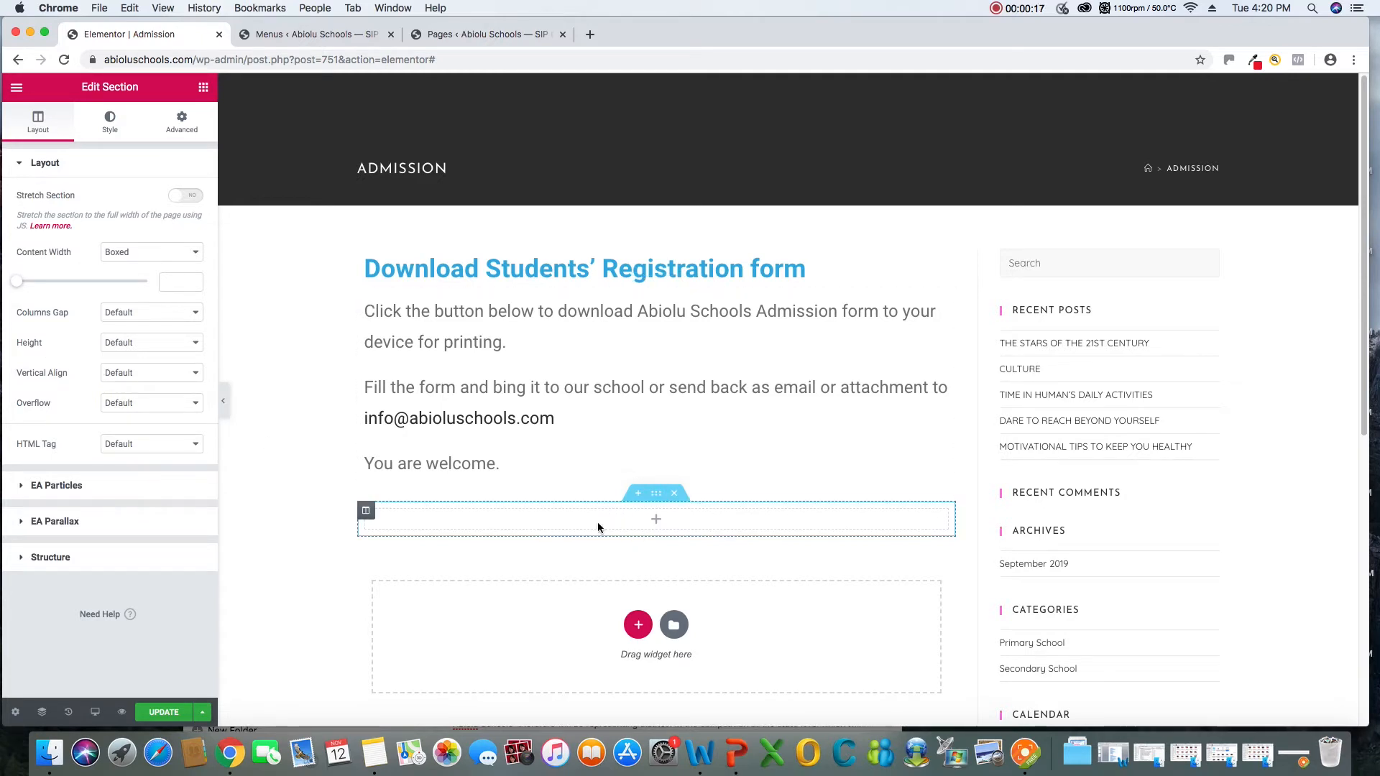
pyautogui.click(204, 88)
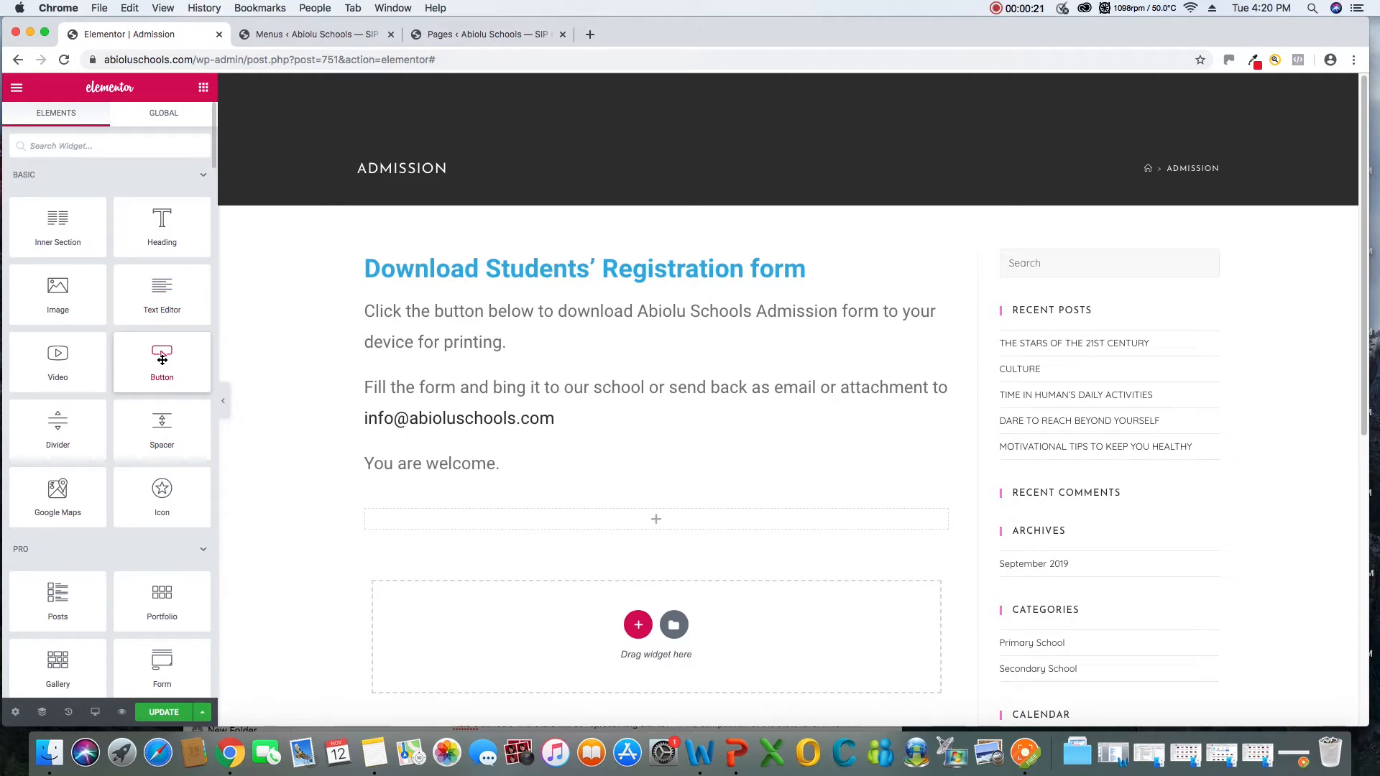
pyautogui.moveTo(162, 353); pyautogui.dragTo(550, 521)
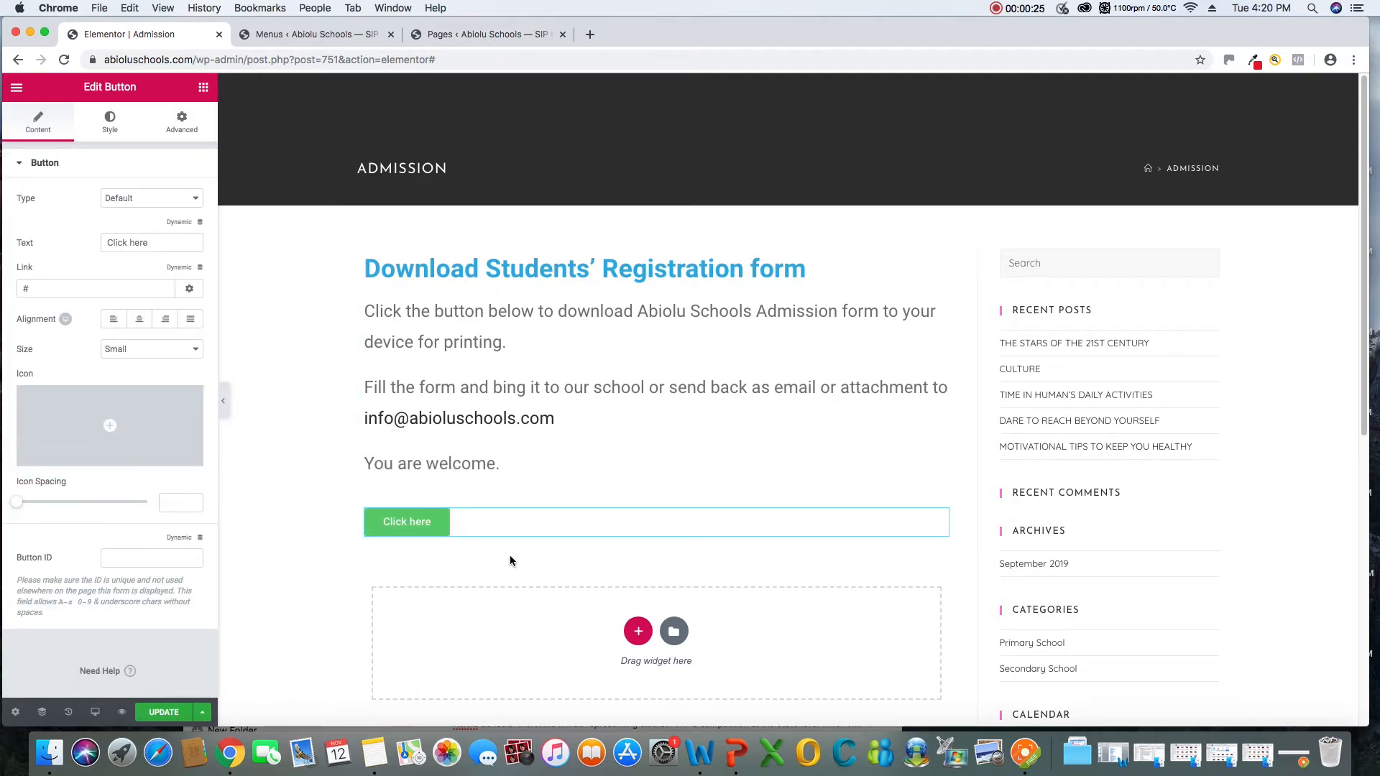
# Change the new button's text to "DOWNLOAD FORM" and update the Admission page
pyautogui.moveTo(168, 434)
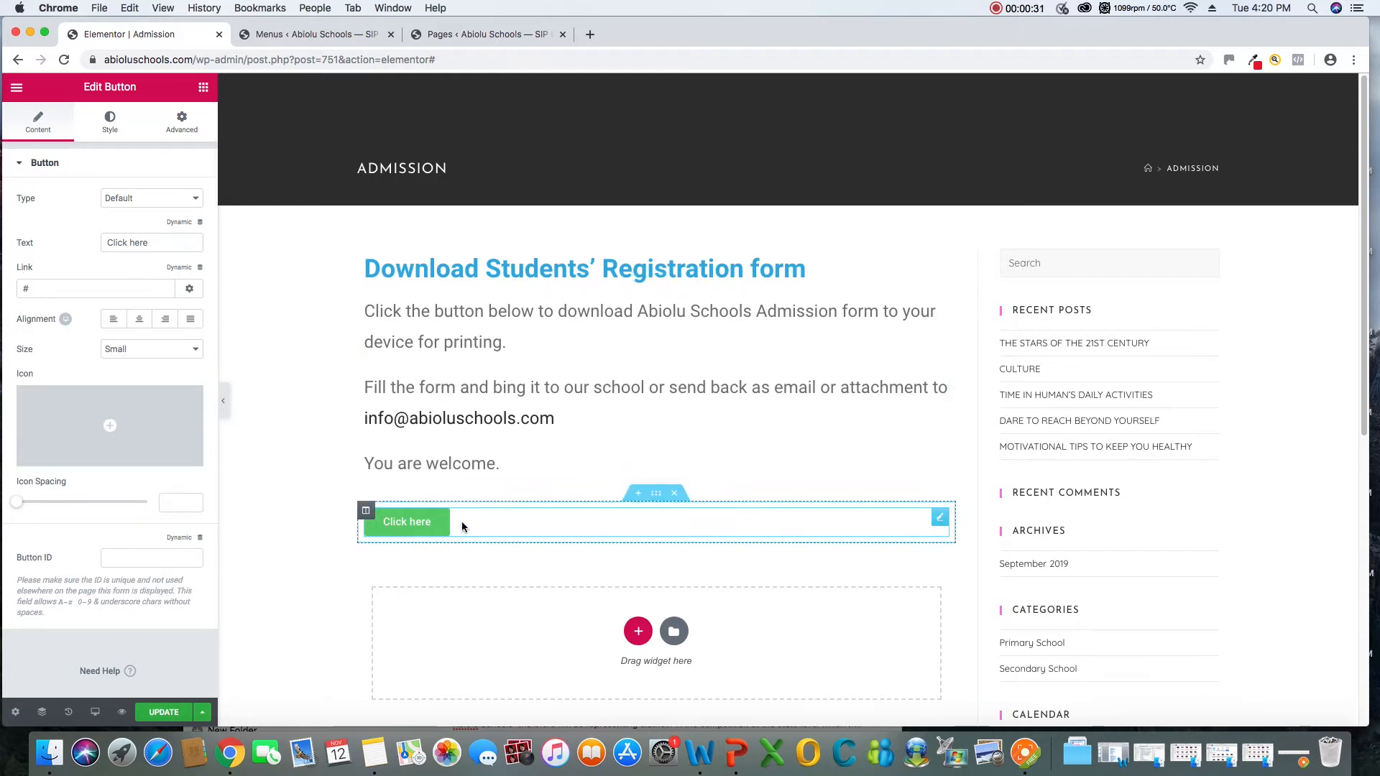
pyautogui.rightClick(939, 521)
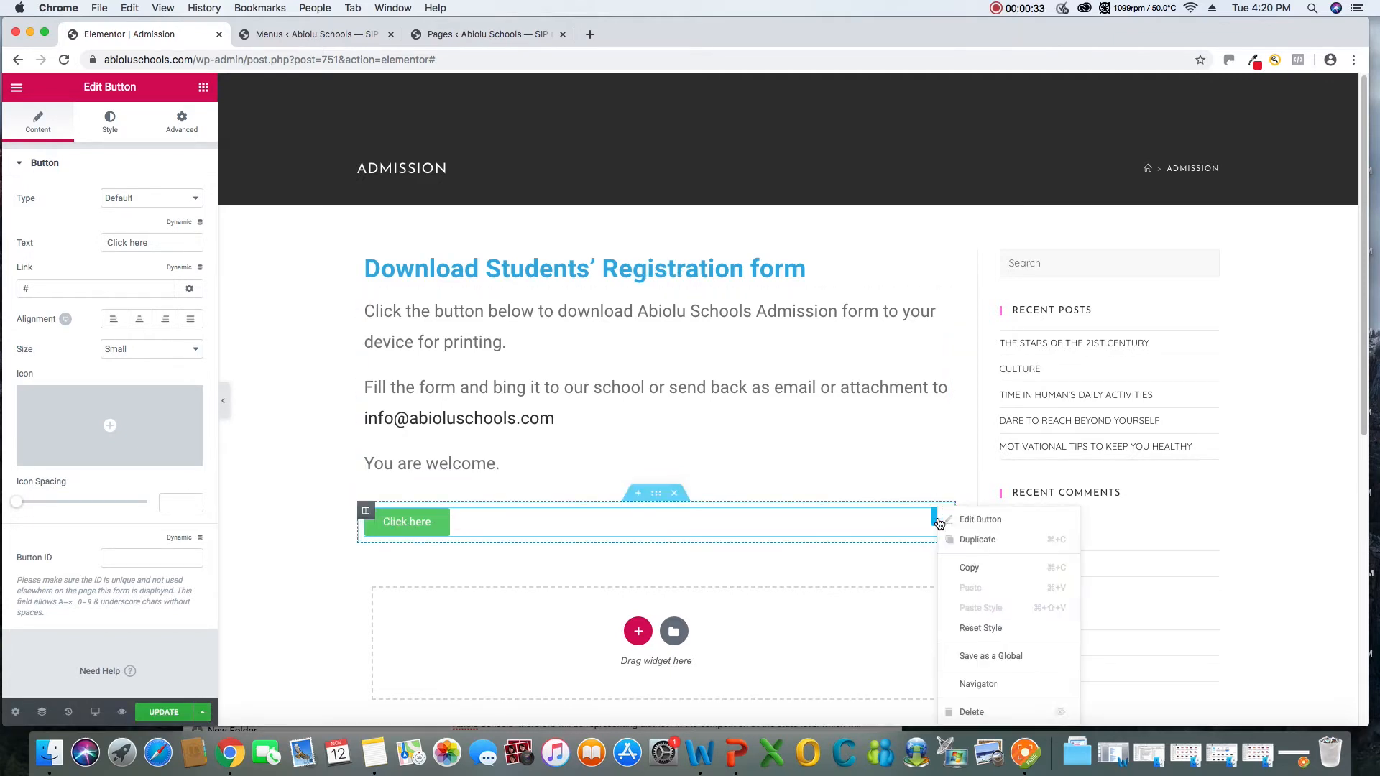
pyautogui.click(975, 521)
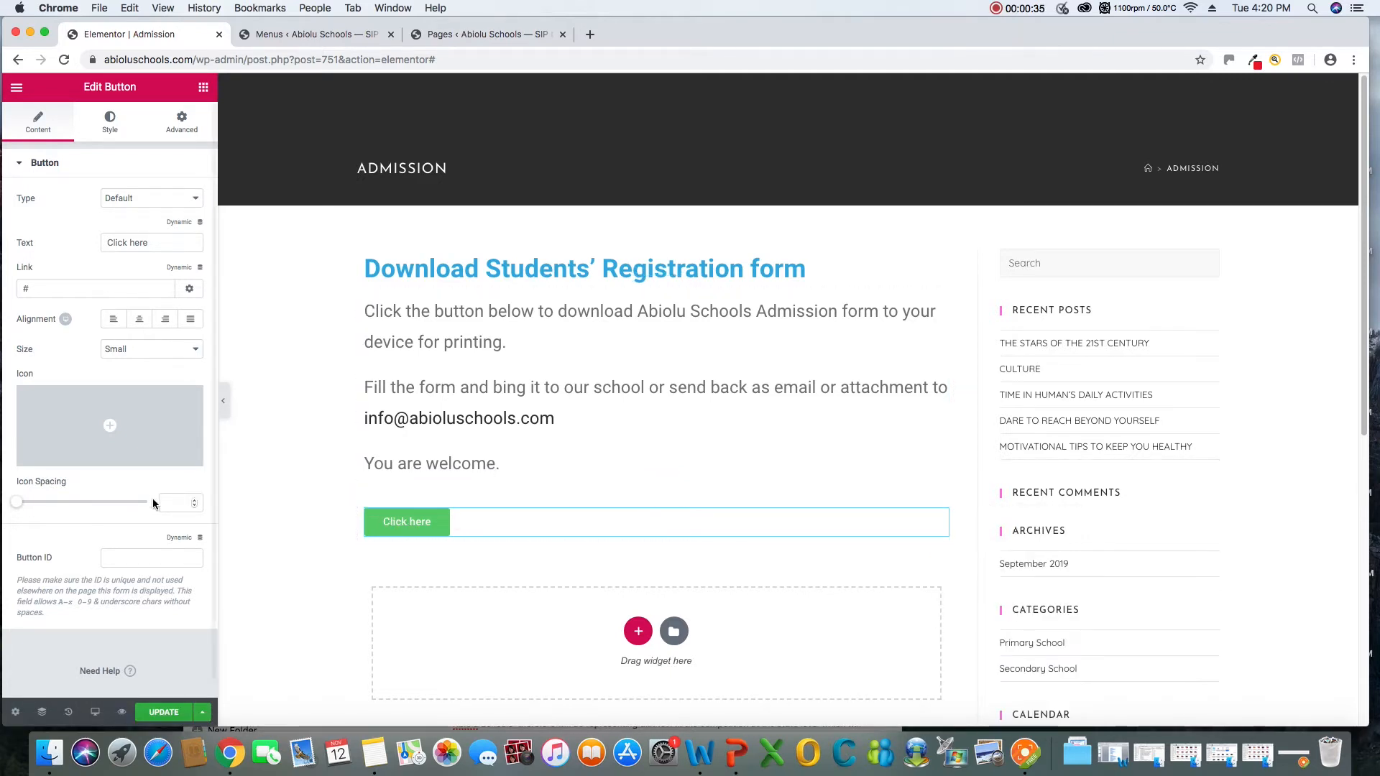
pyautogui.scroll(-1, 131, 507)
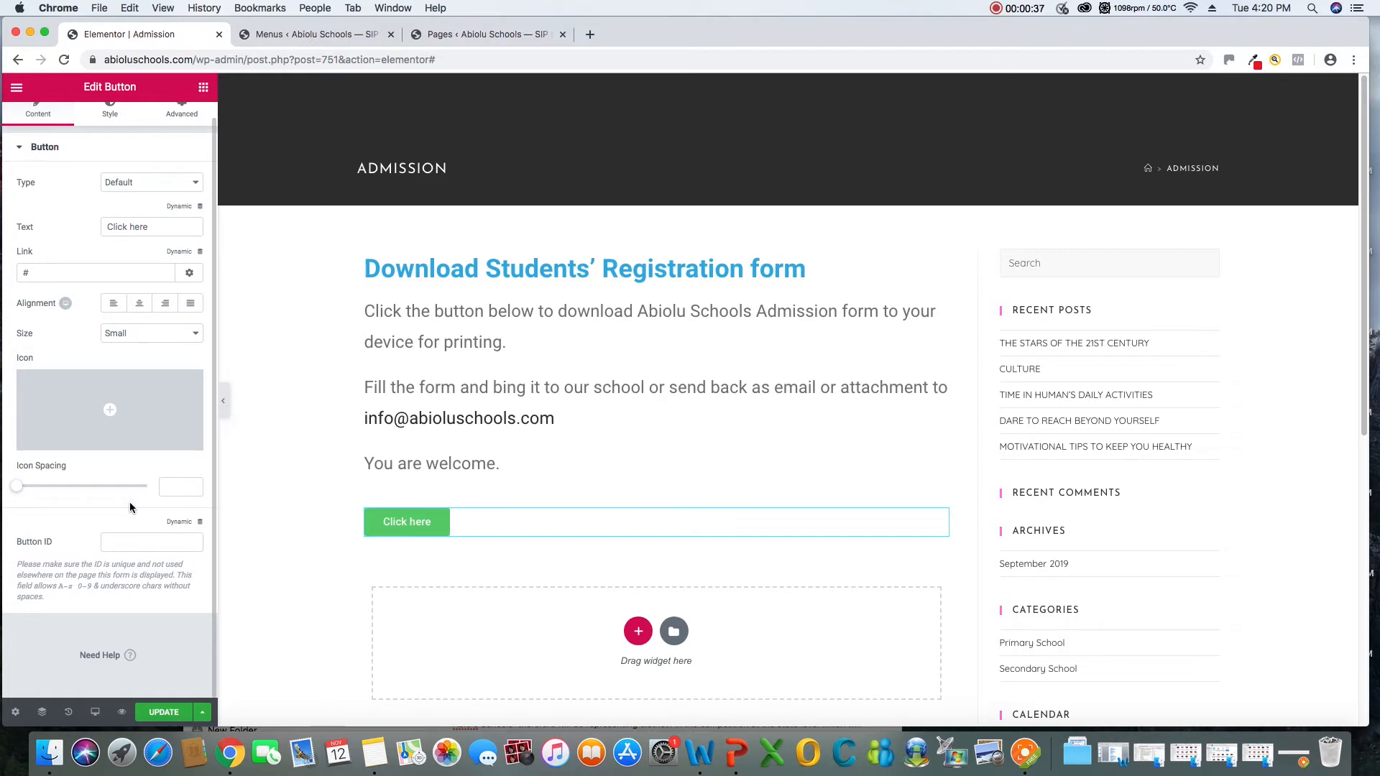
pyautogui.scroll(1, 130, 507)
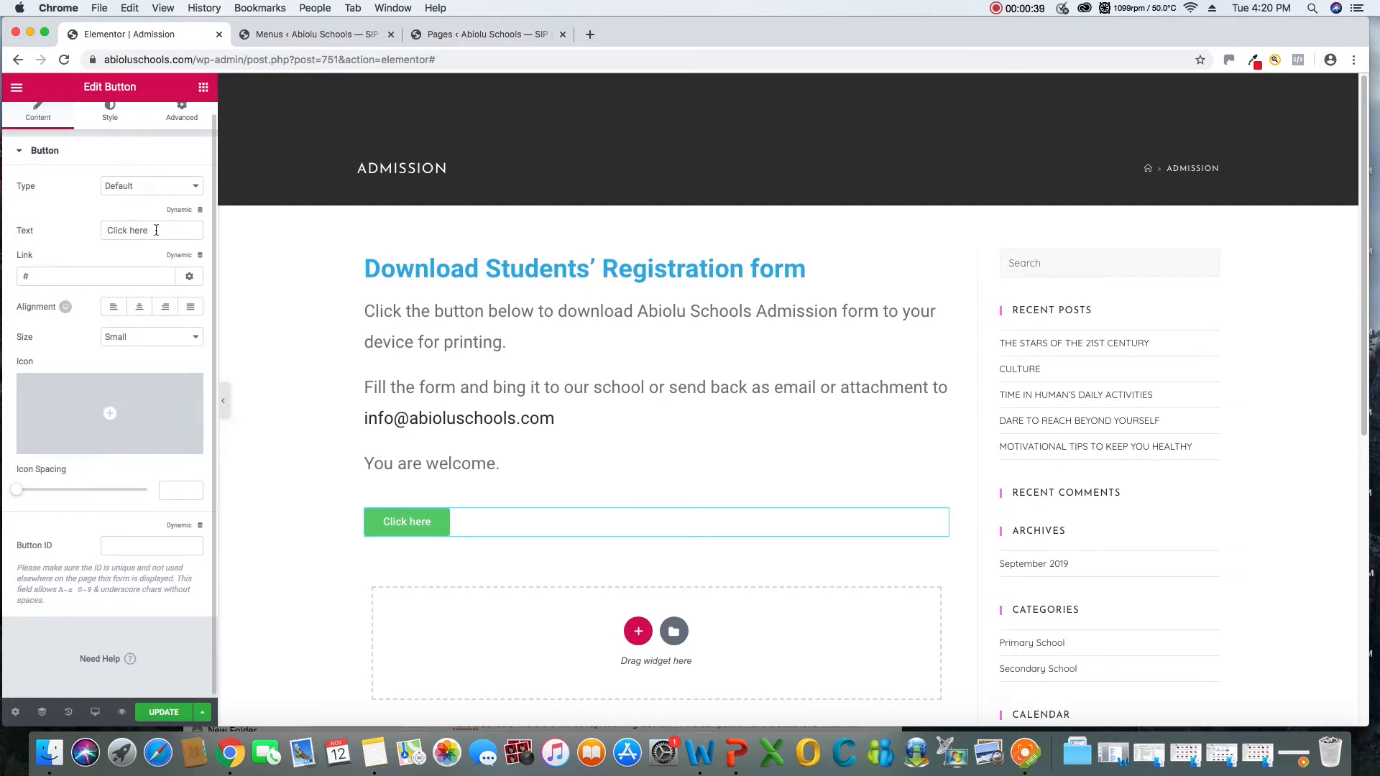
pyautogui.moveTo(156, 230); pyautogui.dragTo(7, 217)
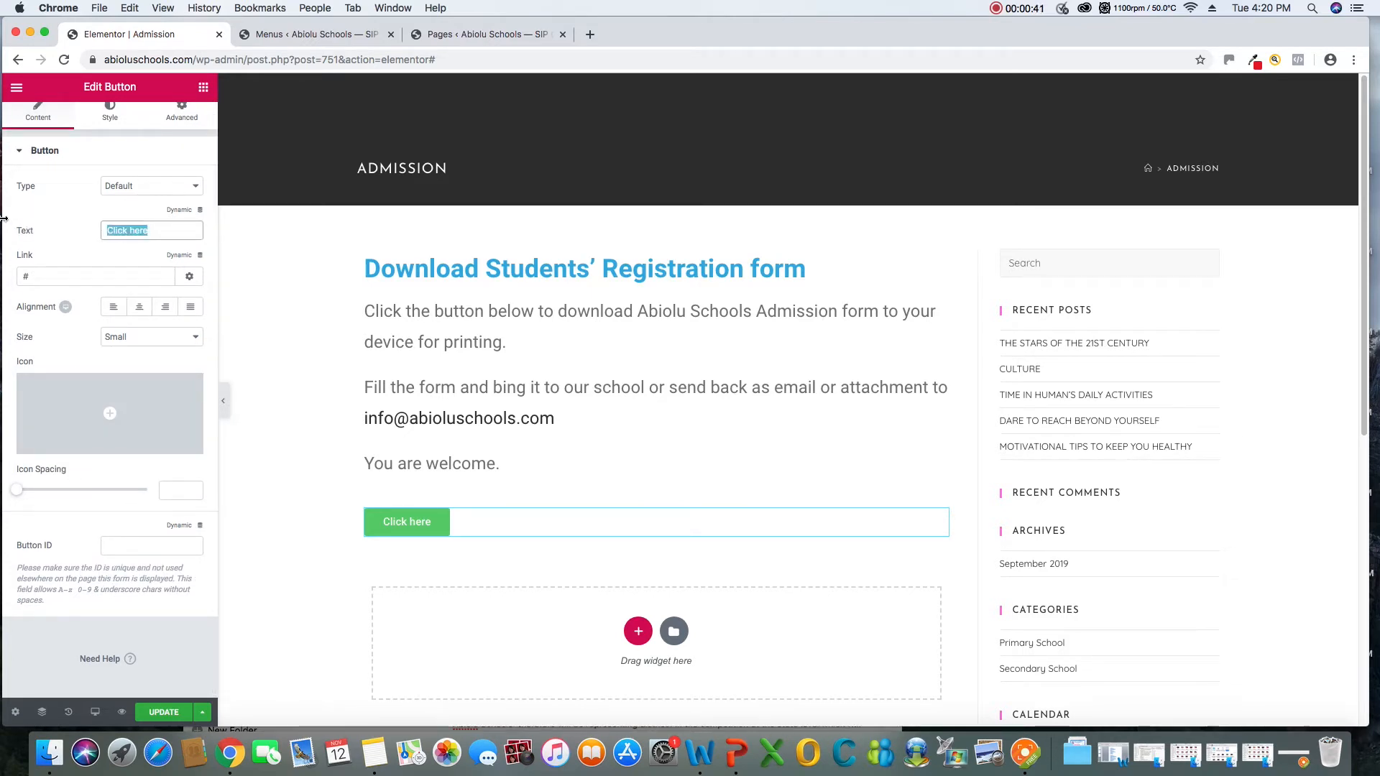
pyautogui.write('DOWNL')
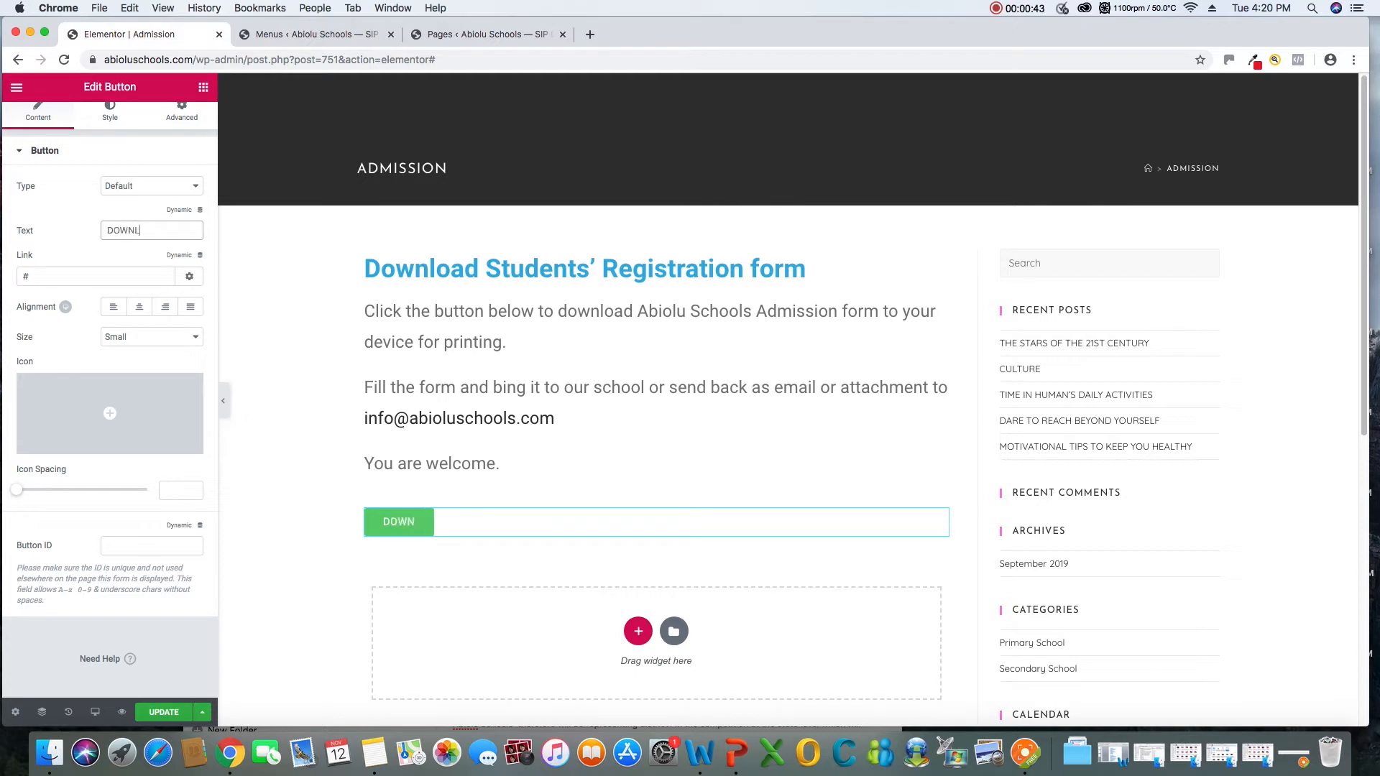
pyautogui.write('OAD FORM')
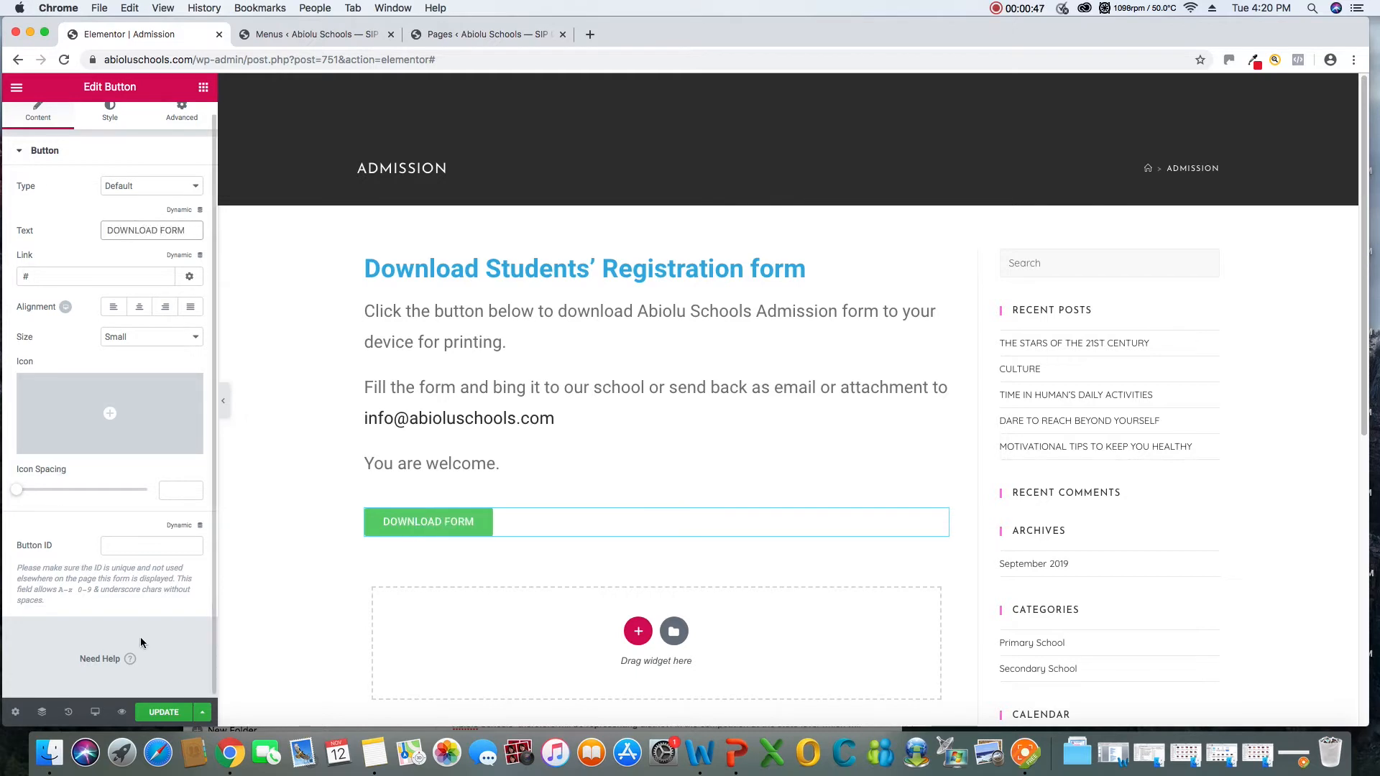
pyautogui.click(159, 712)
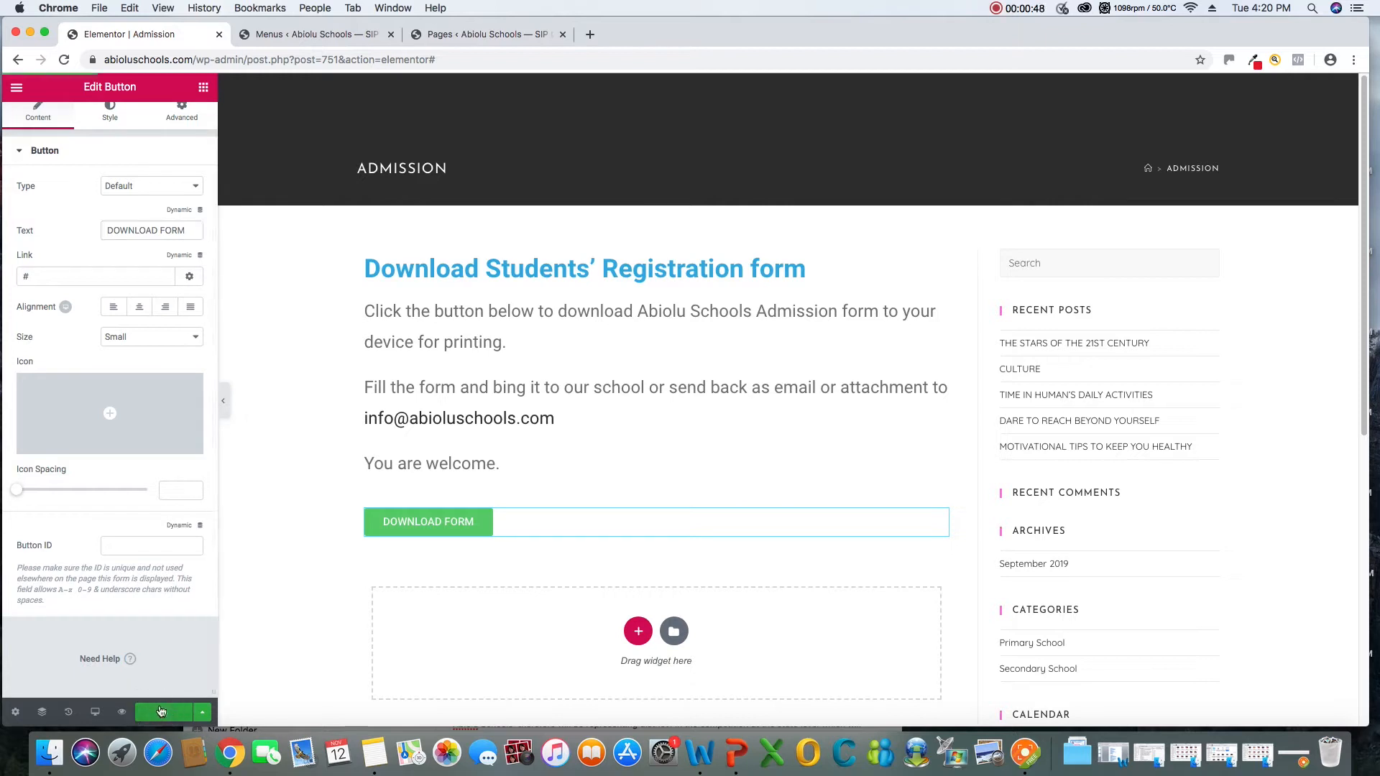
pyautogui.click(1024, 753)
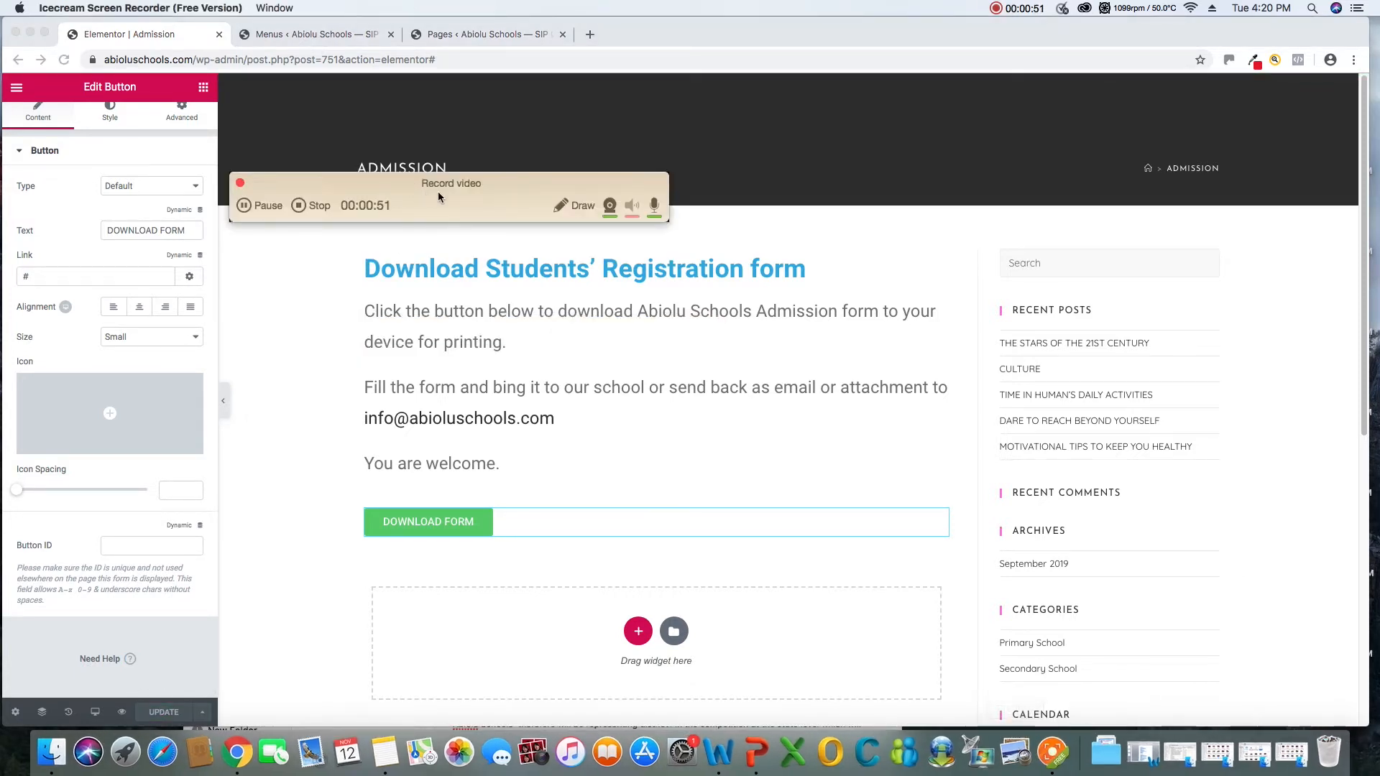
pyautogui.moveTo(438, 192); pyautogui.dragTo(1131, 677)
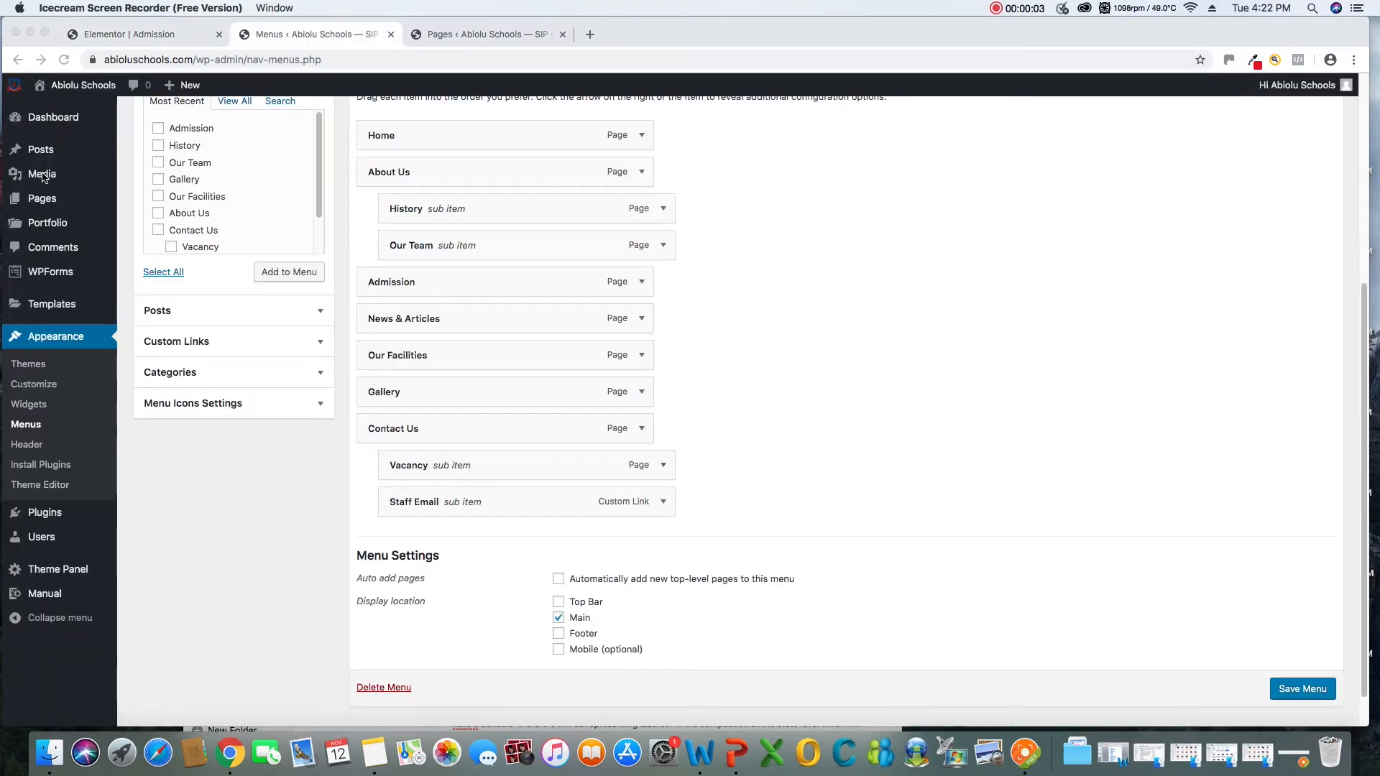
# Upload REGISTRATION FORM.jpg from the Downloads folder to the WordPress media library
pyautogui.moveTo(40, 176)
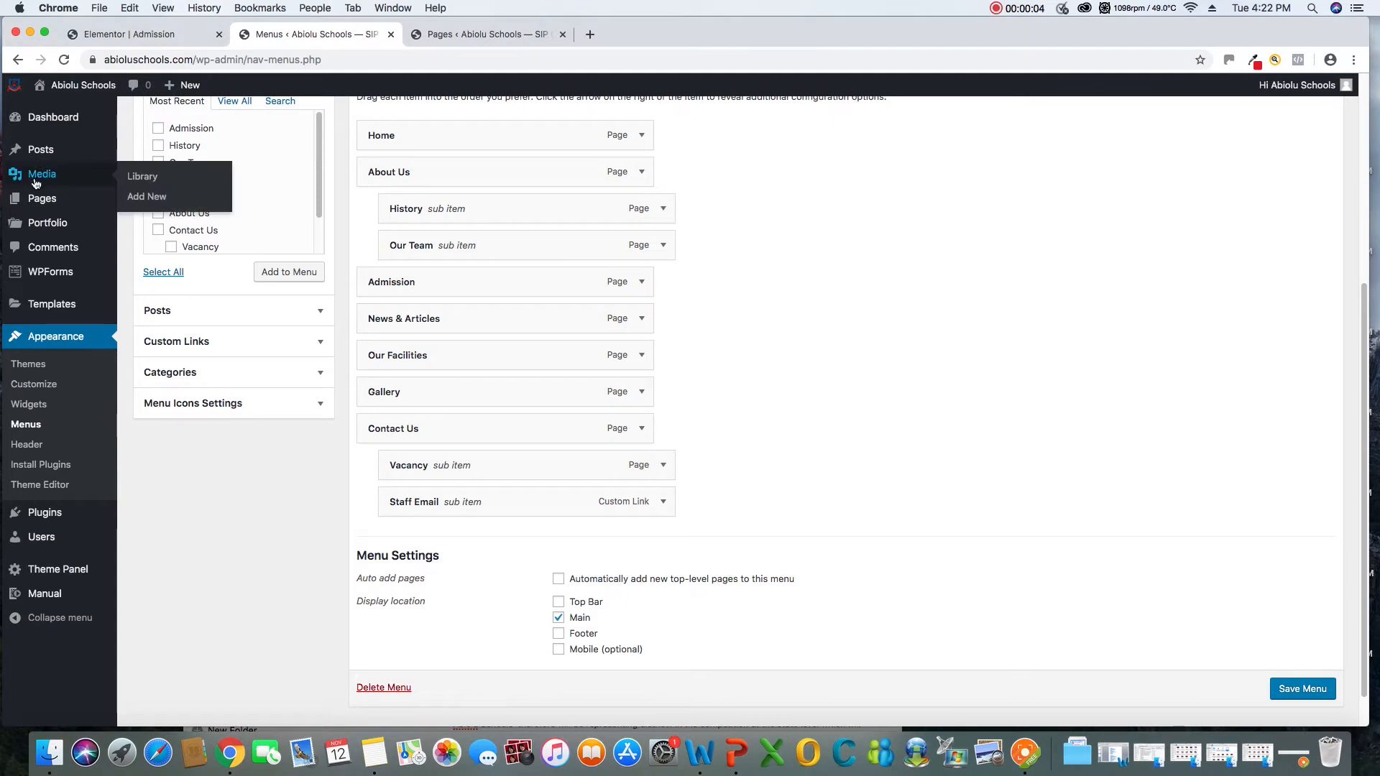
pyautogui.click(148, 202)
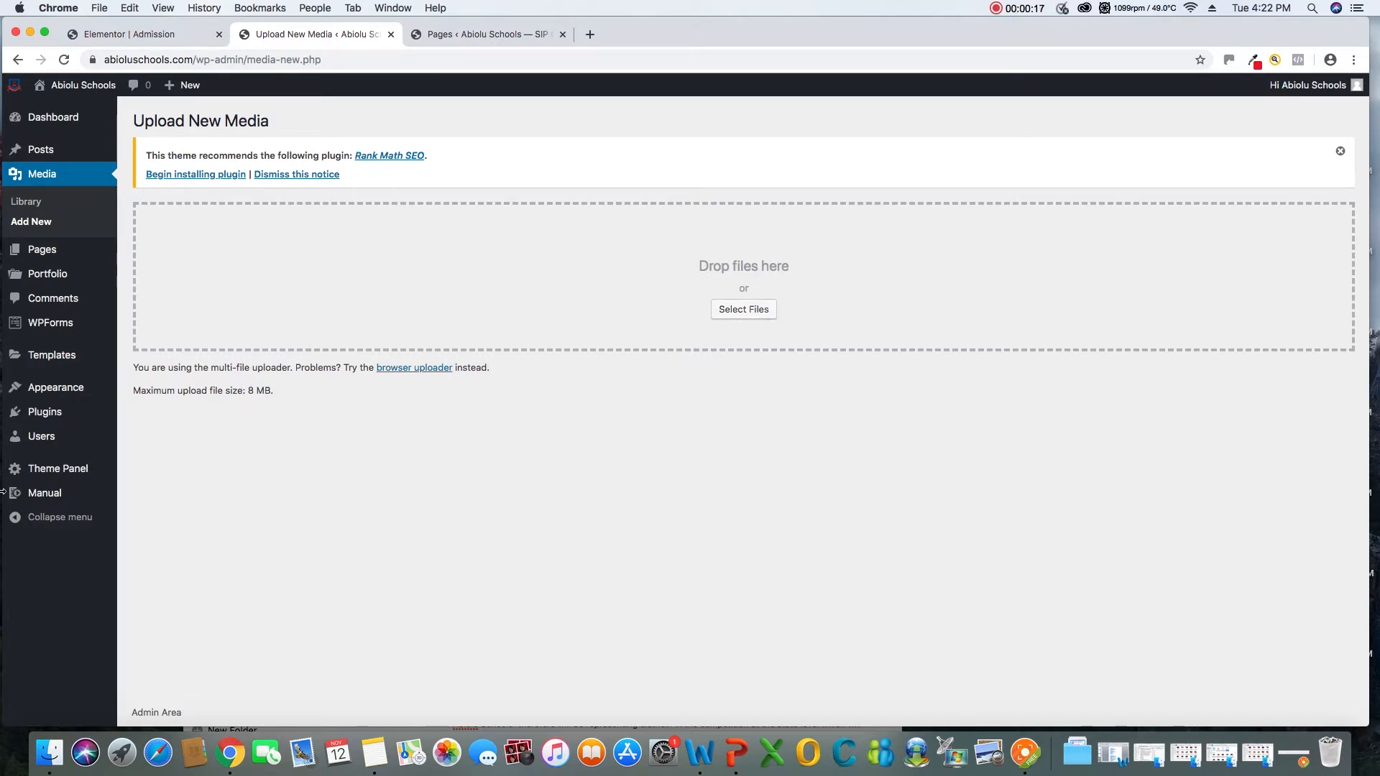
pyautogui.click(754, 311)
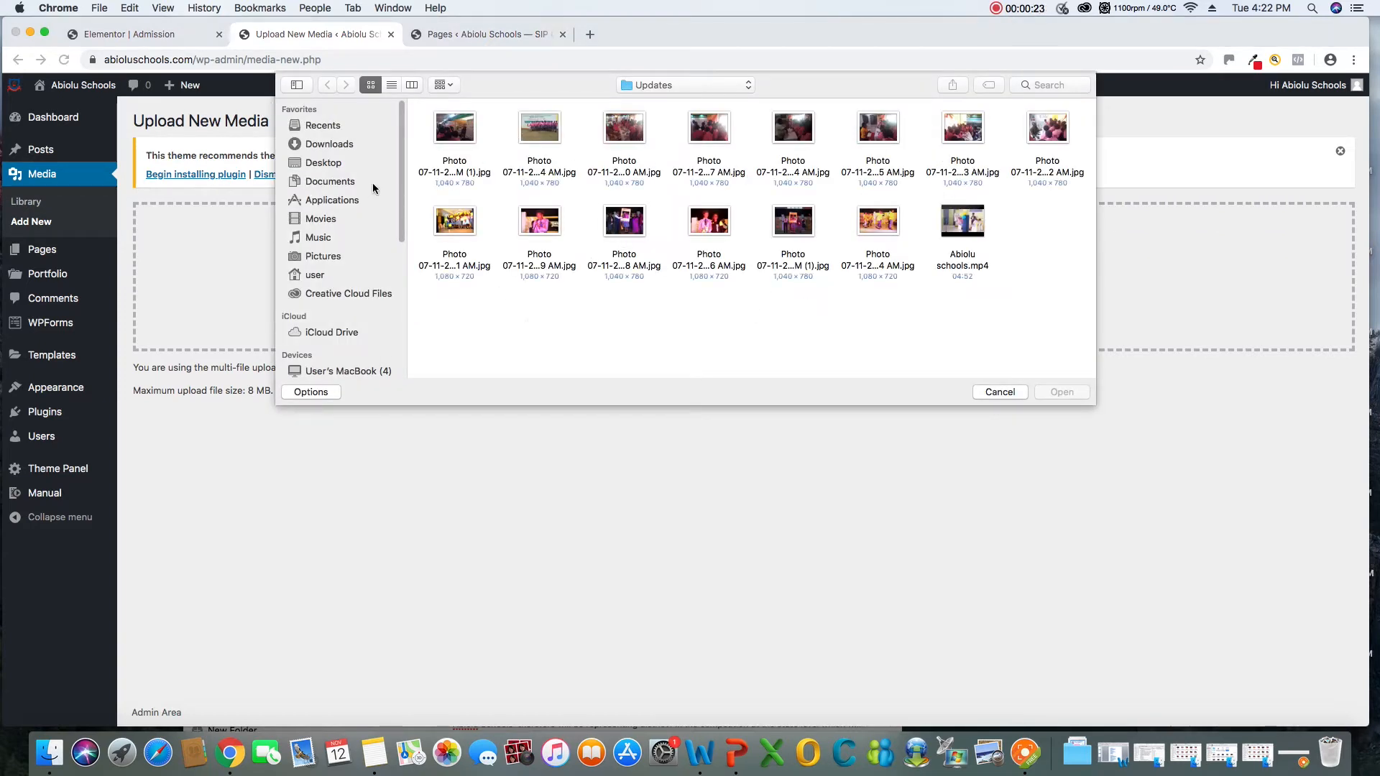
pyautogui.click(321, 145)
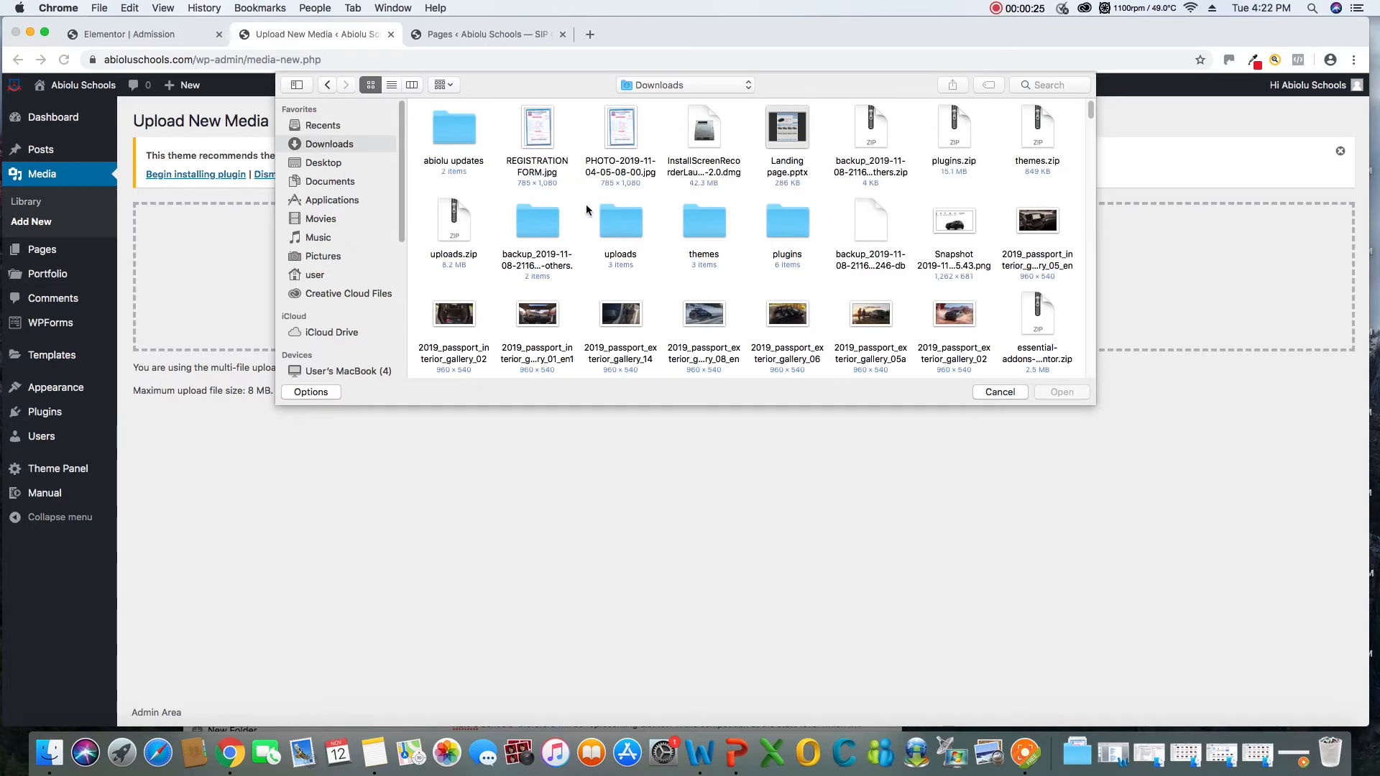
pyautogui.click(546, 138)
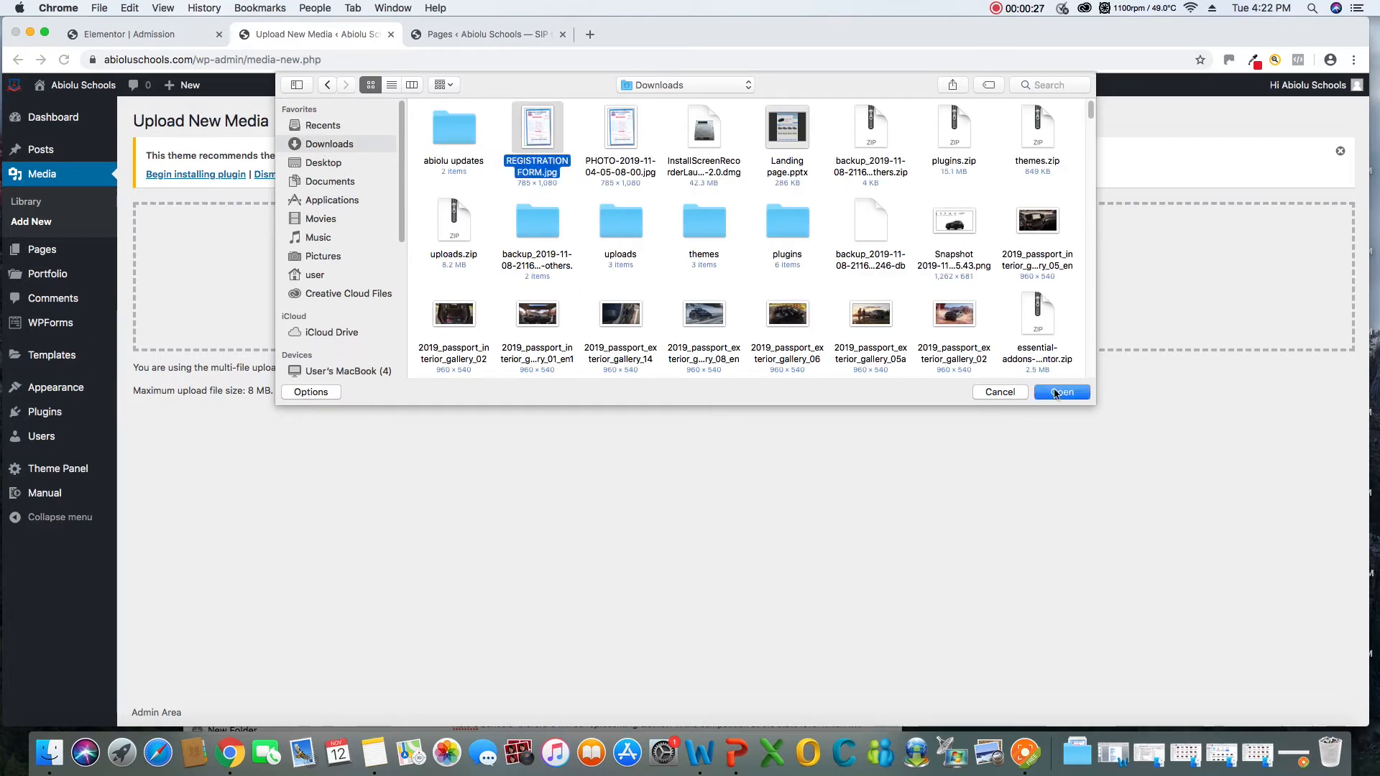
pyautogui.click(1063, 393)
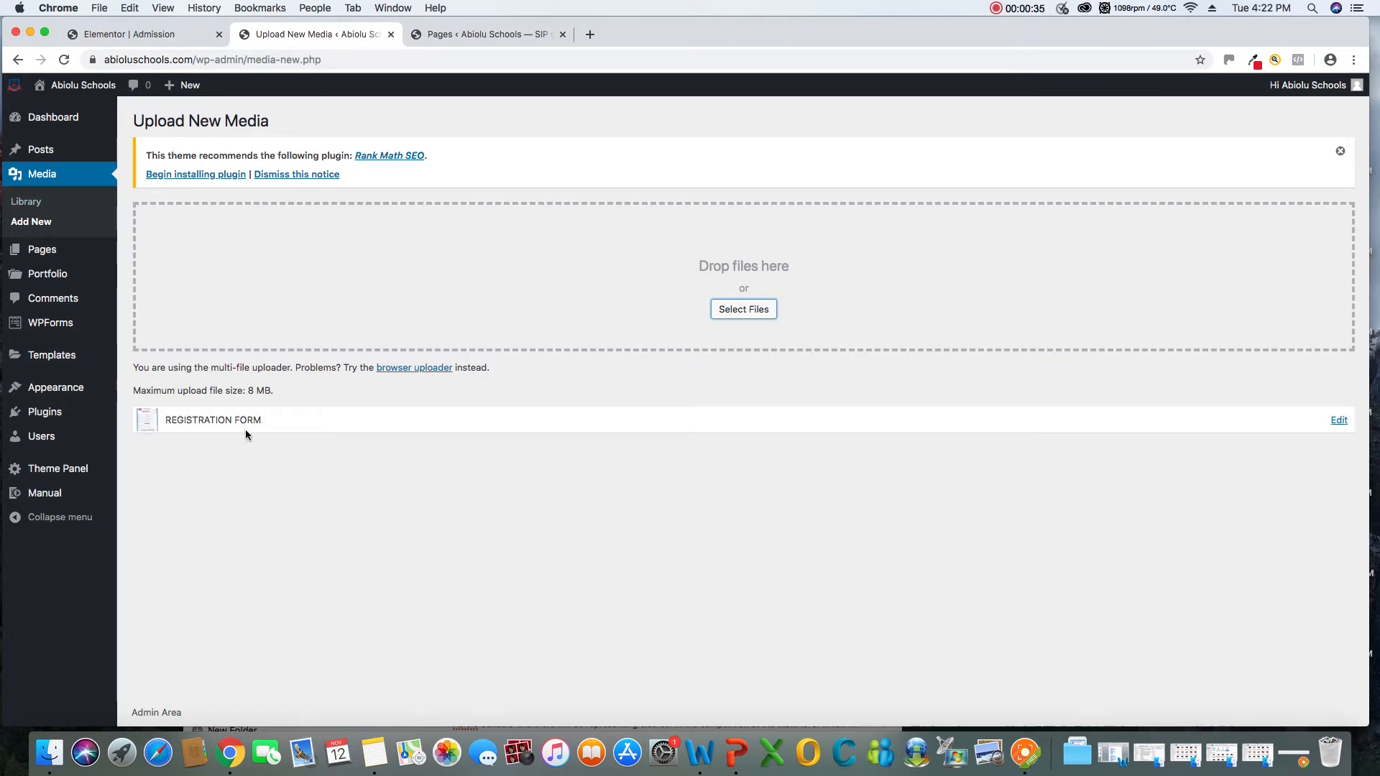
# Open the uploaded REGISTRATION FORM image's media details and copy its file URL
pyautogui.click(1336, 422)
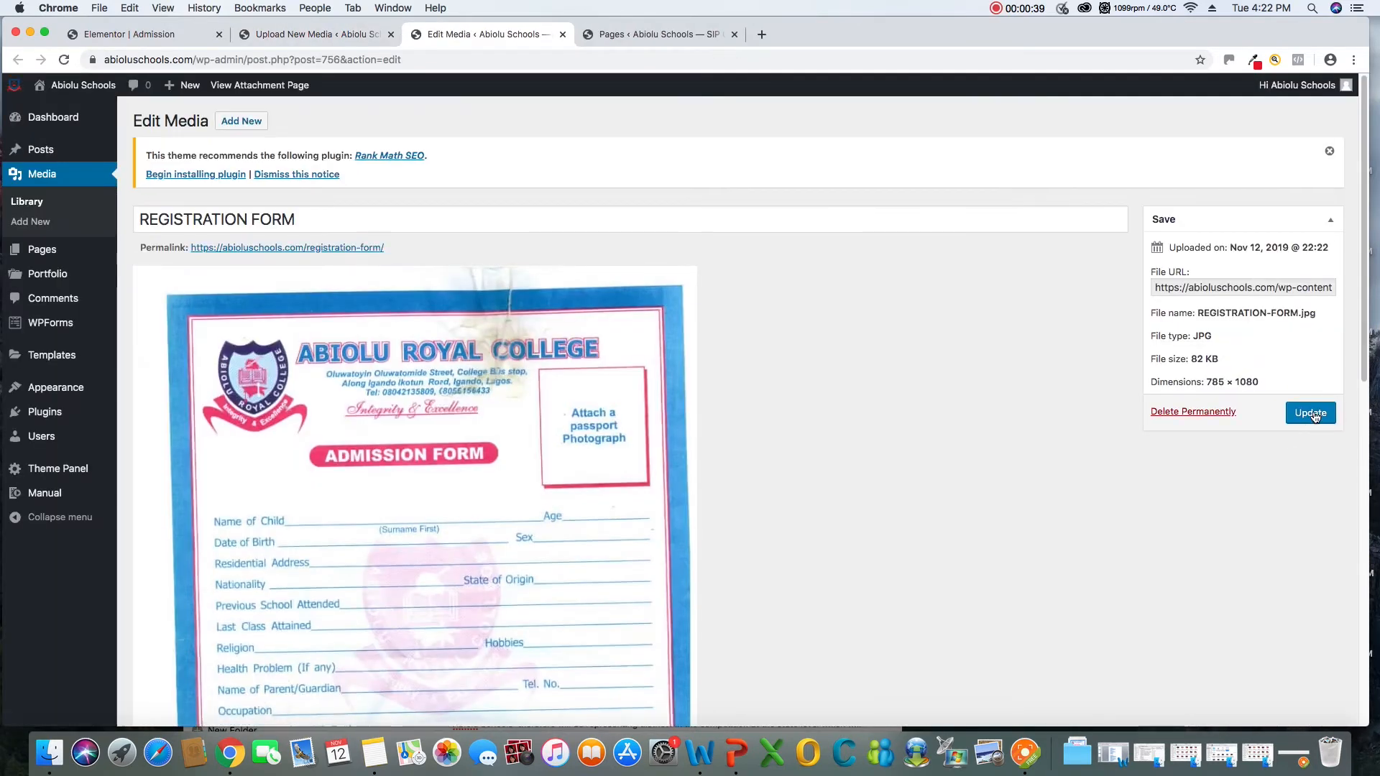
pyautogui.rightClick(1222, 289)
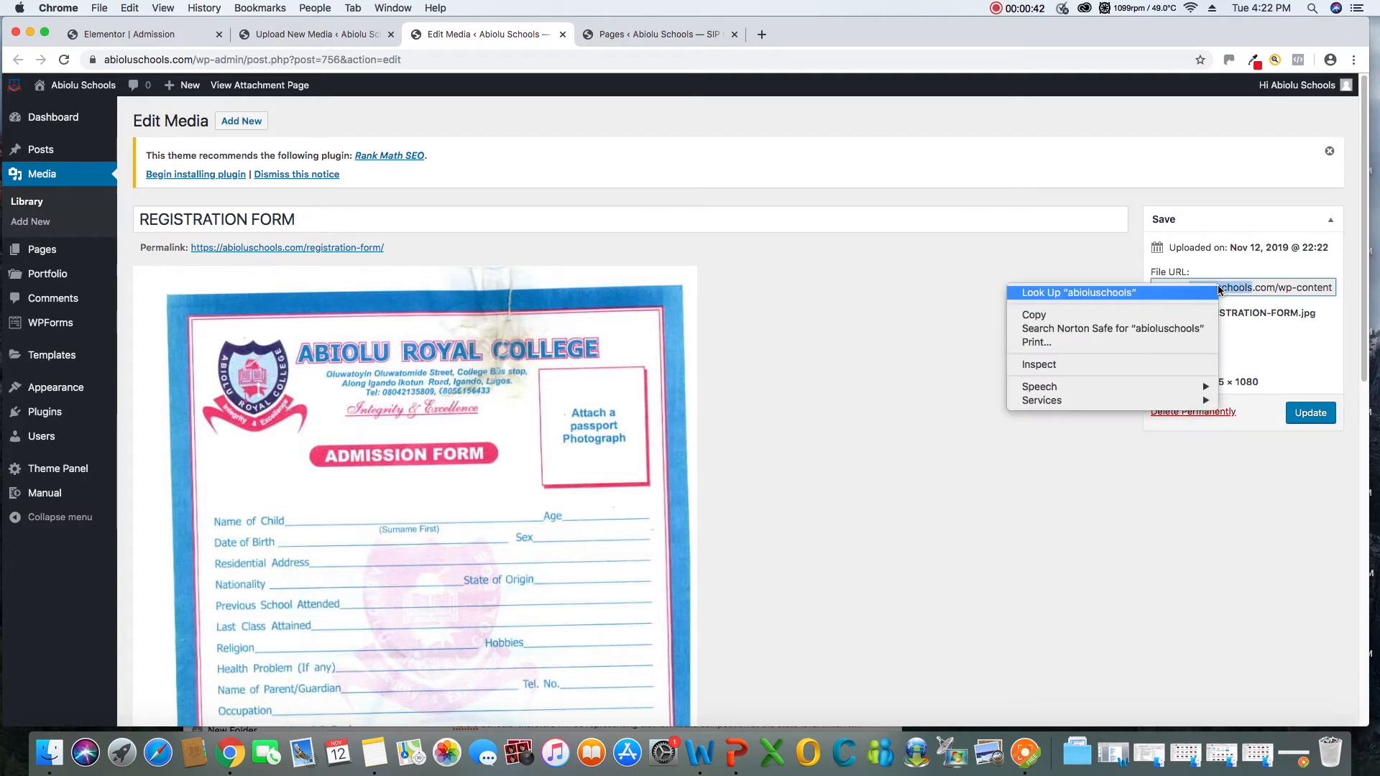
pyautogui.click(1273, 290)
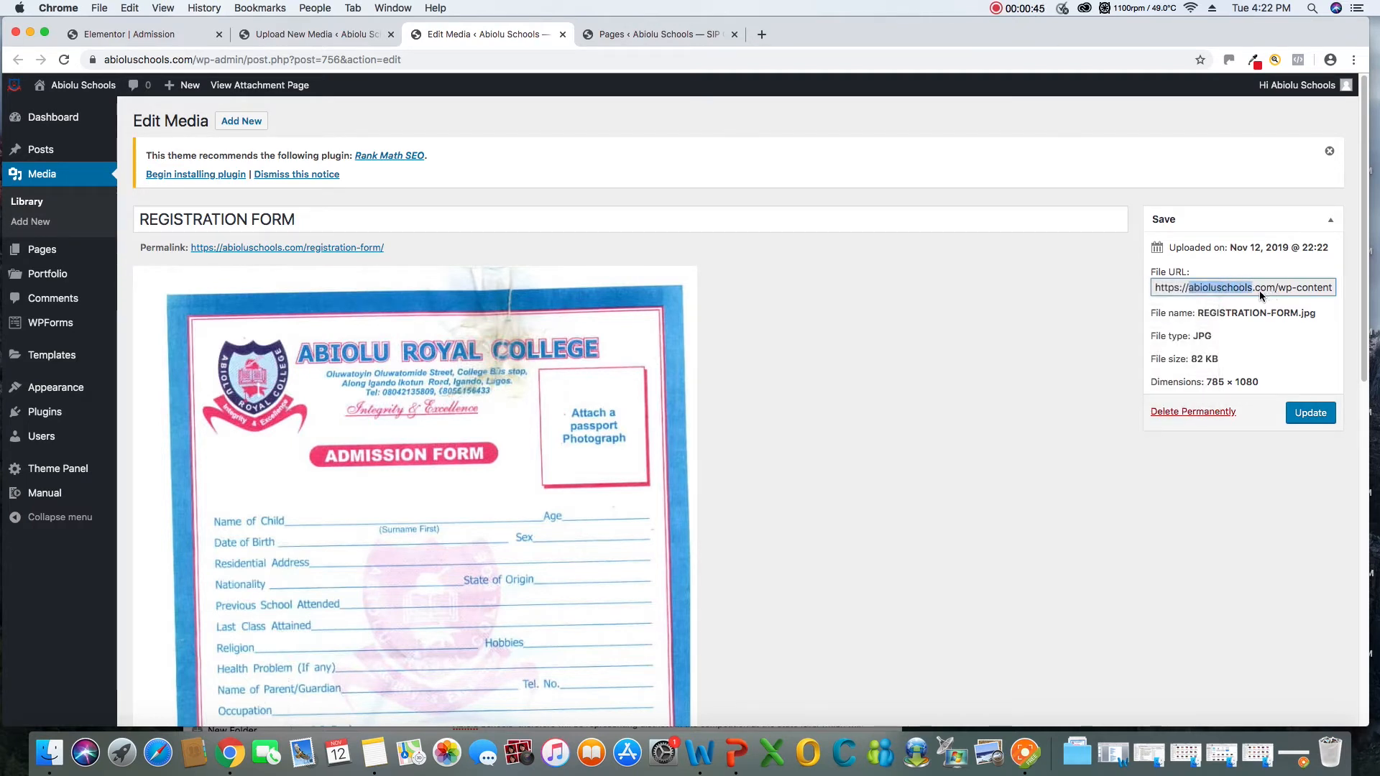
pyautogui.click(1182, 287)
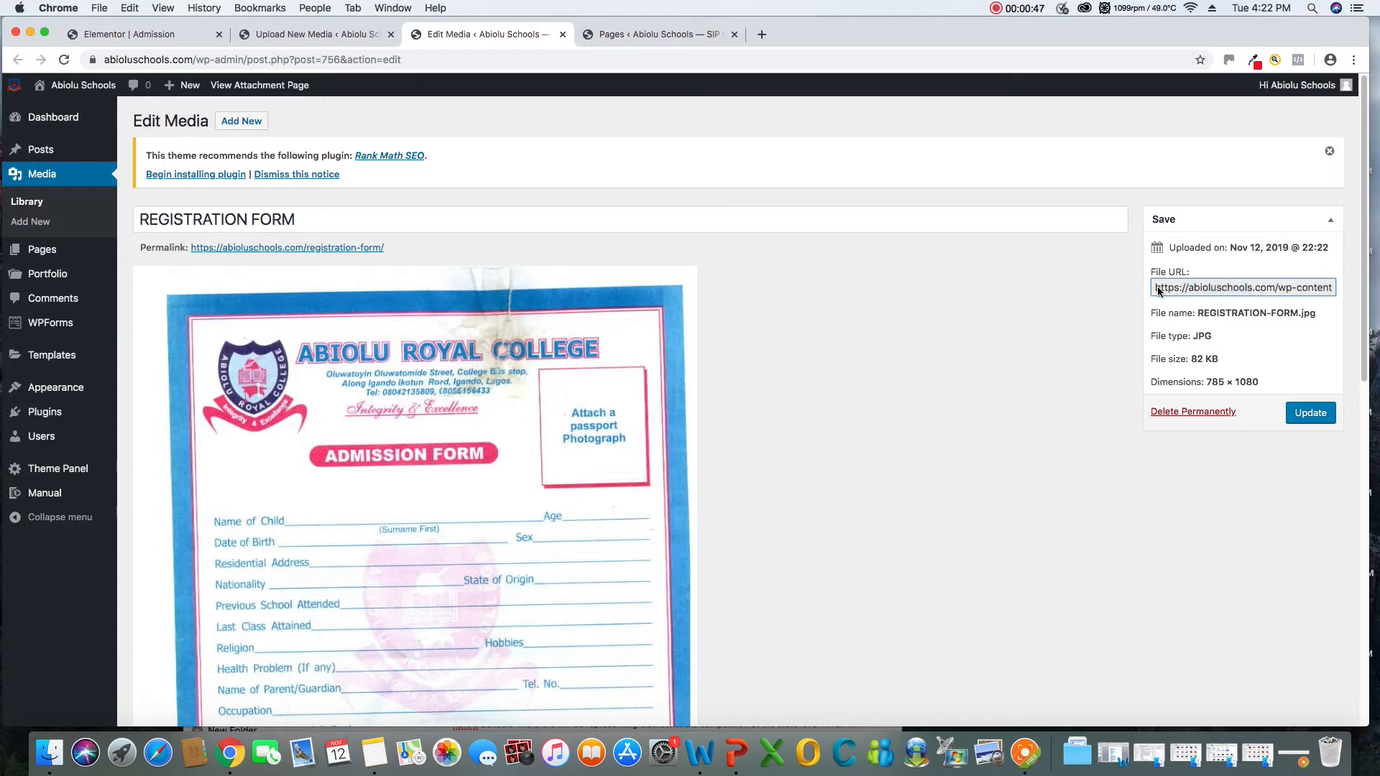
pyautogui.moveTo(1159, 289); pyautogui.dragTo(1350, 289)
pyautogui.click(1205, 289)
pyautogui.rightClick(1277, 294)
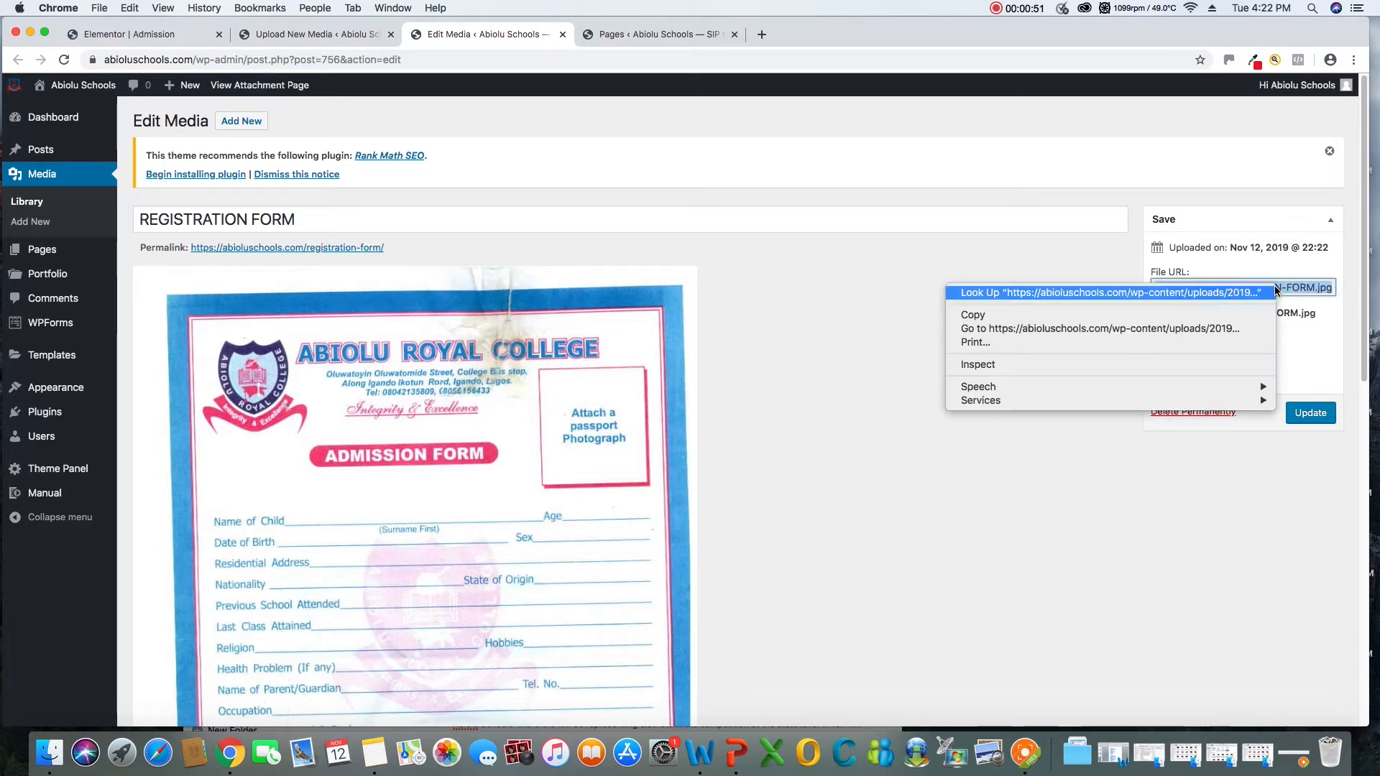
pyautogui.click(976, 316)
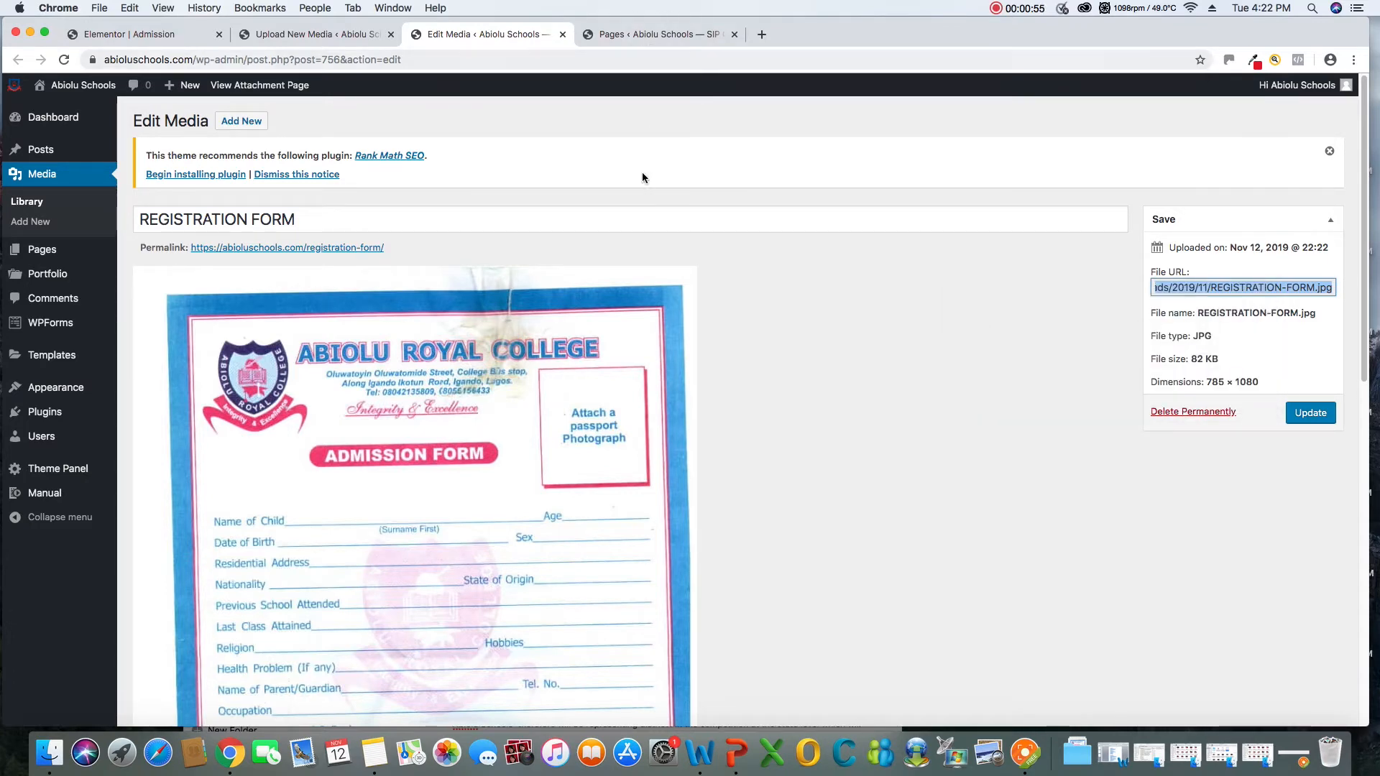
pyautogui.click(656, 36)
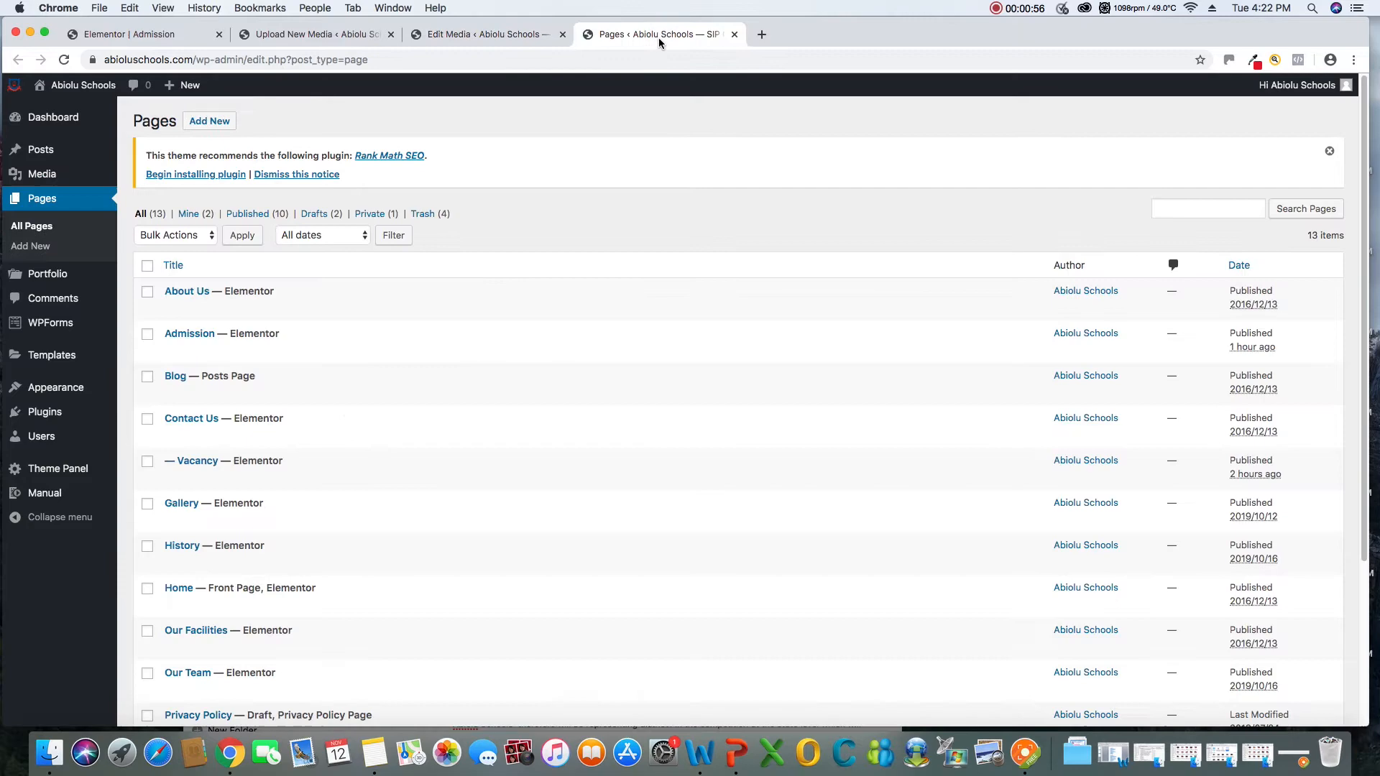
pyautogui.click(322, 37)
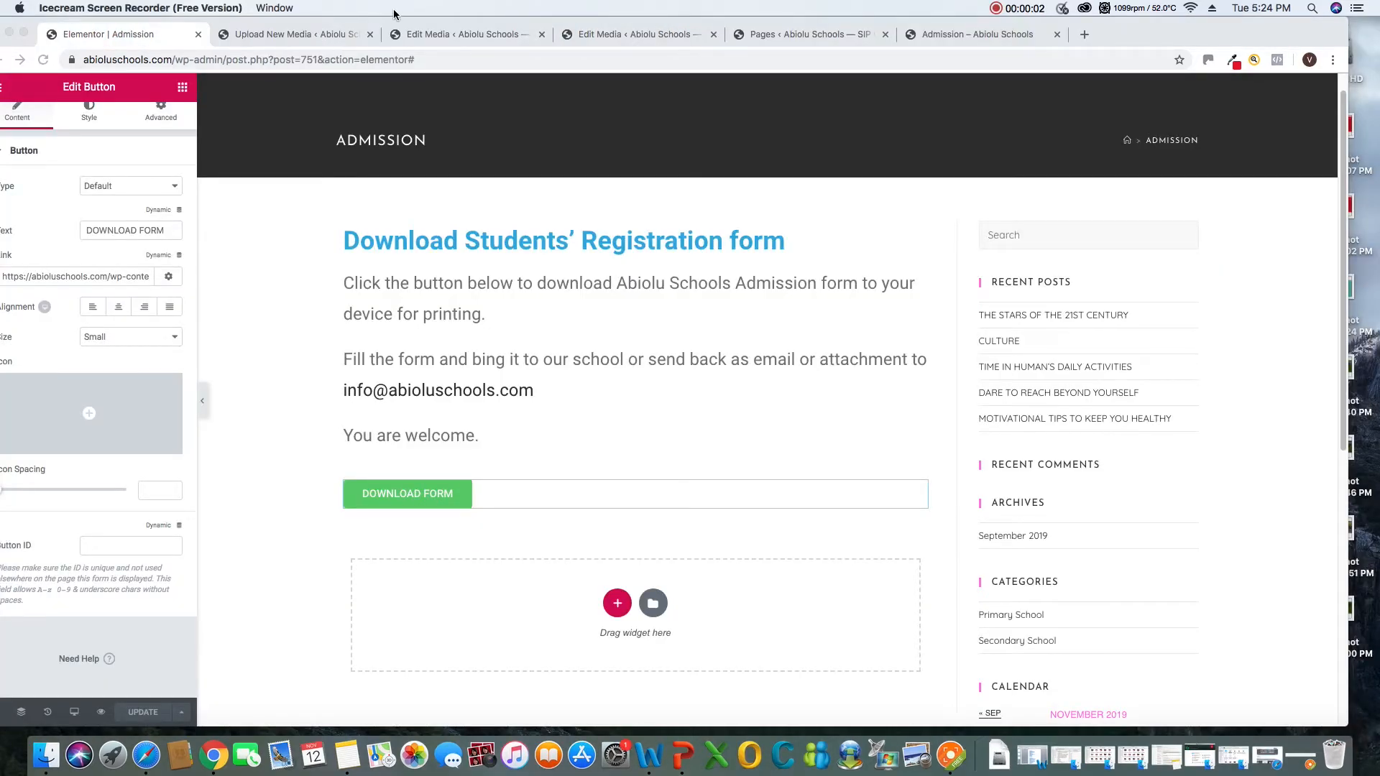
# Copy the permalink of the REGISTRATION FORM image from its media details
pyautogui.moveTo(384, 23); pyautogui.dragTo(406, 22)
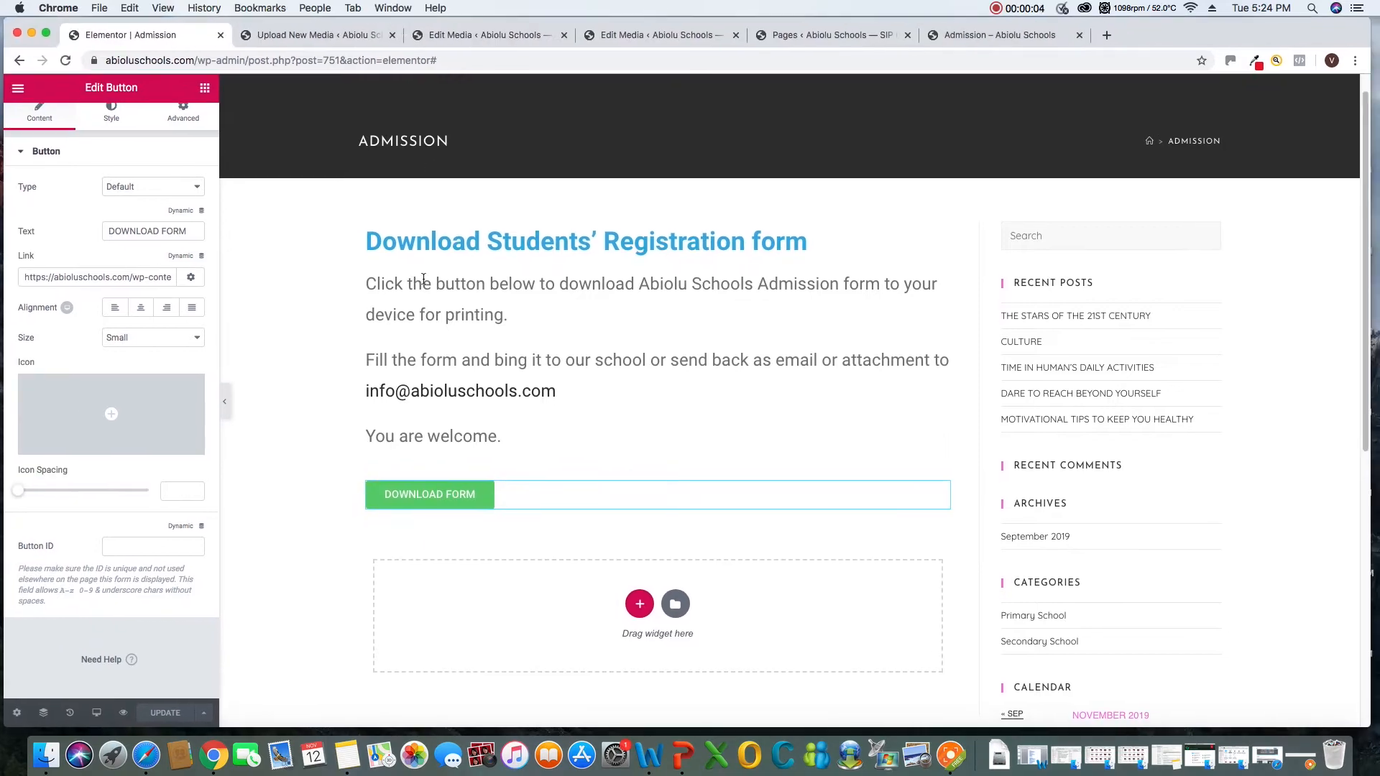
pyautogui.click(620, 36)
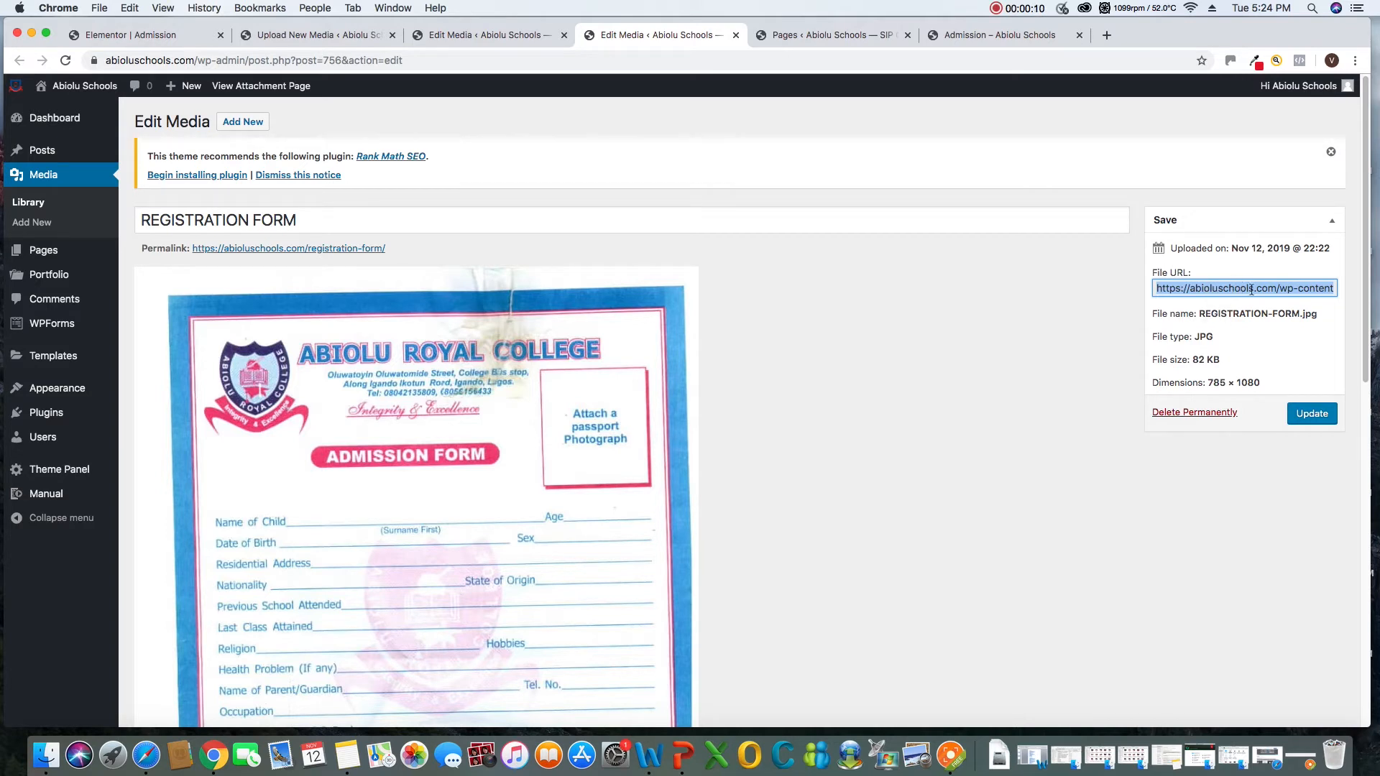
pyautogui.click(878, 334)
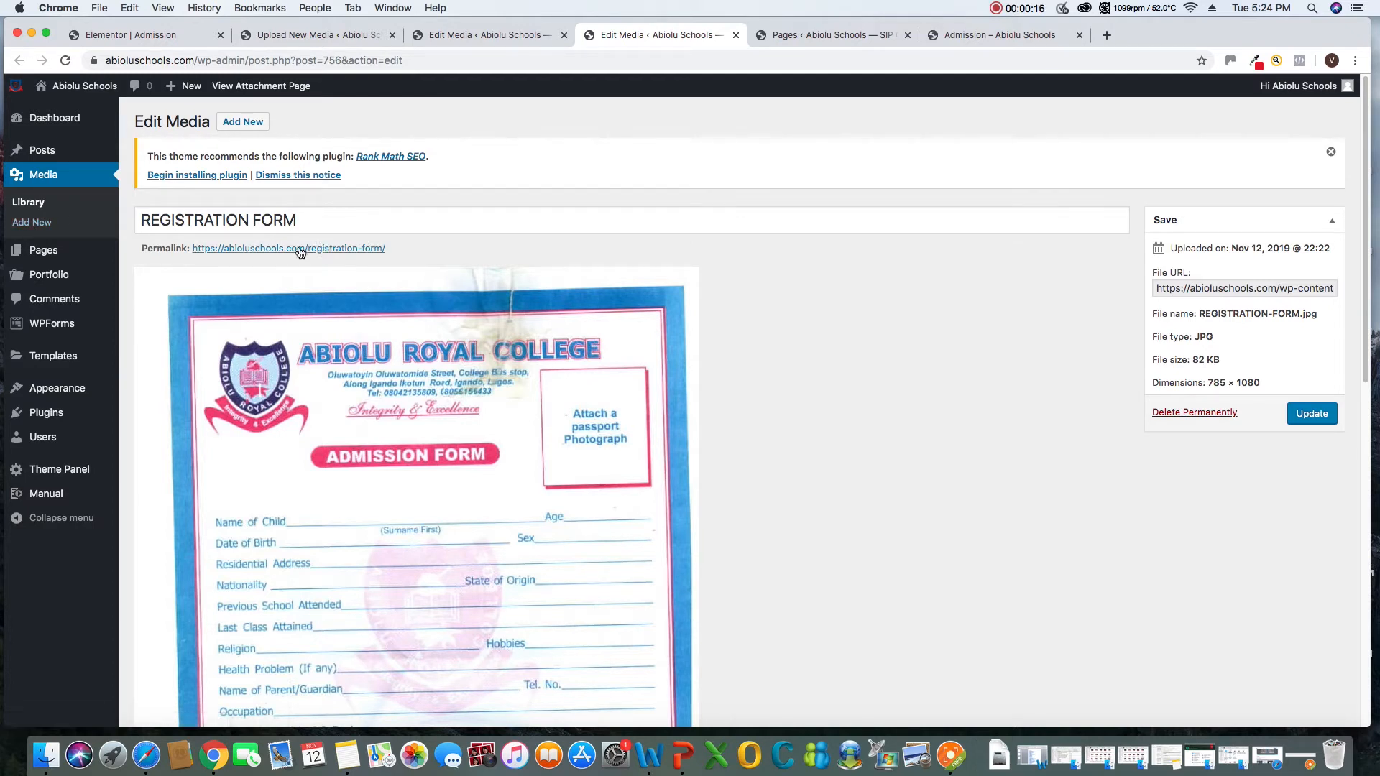
pyautogui.moveTo(388, 251); pyautogui.dragTo(193, 252)
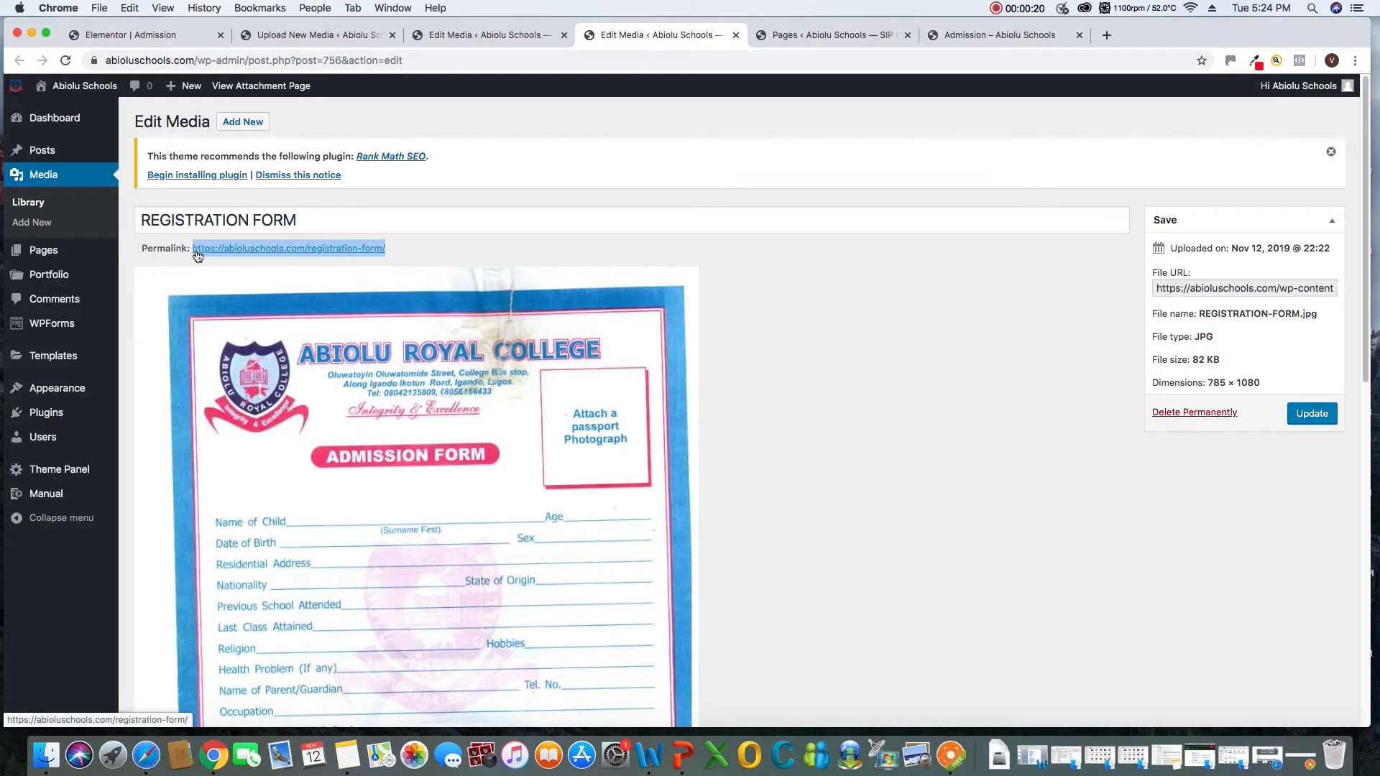
pyautogui.rightClick(210, 248)
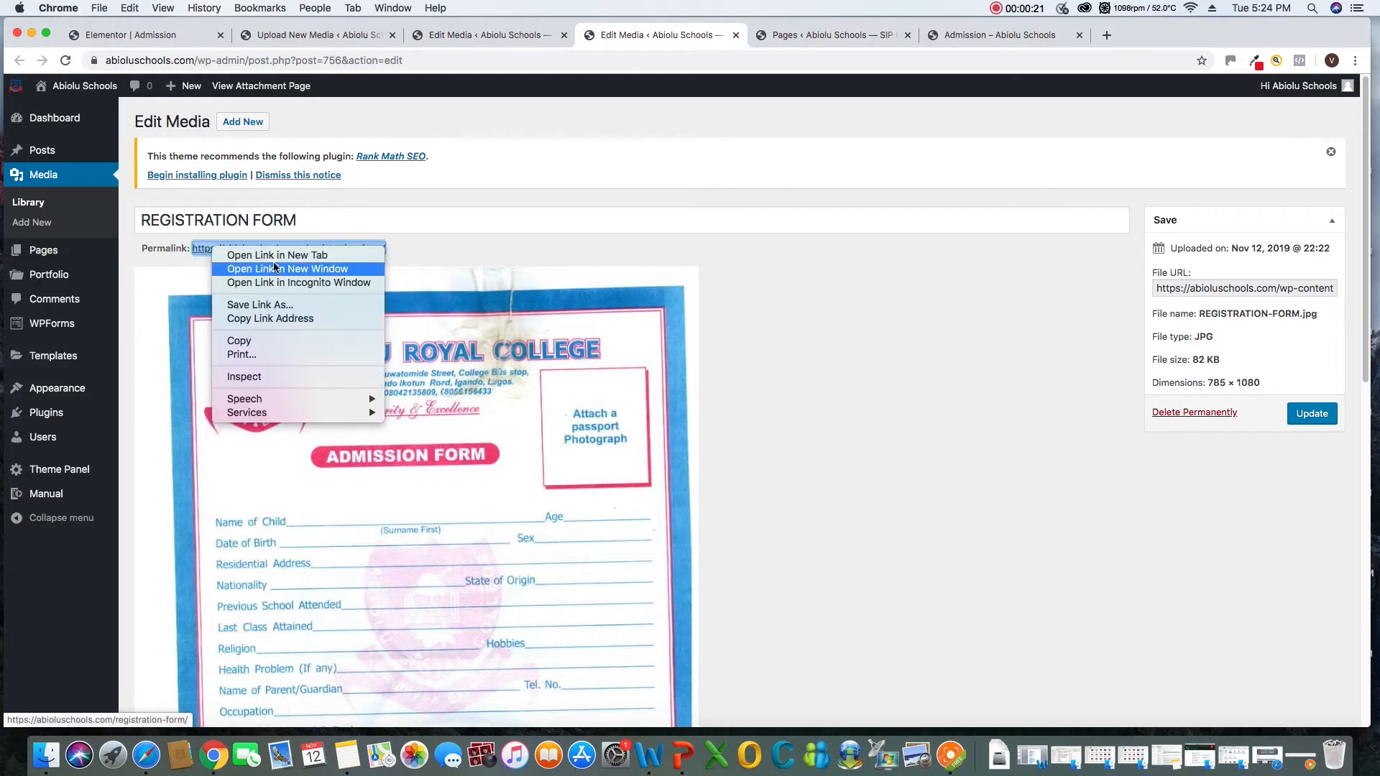
pyautogui.click(244, 341)
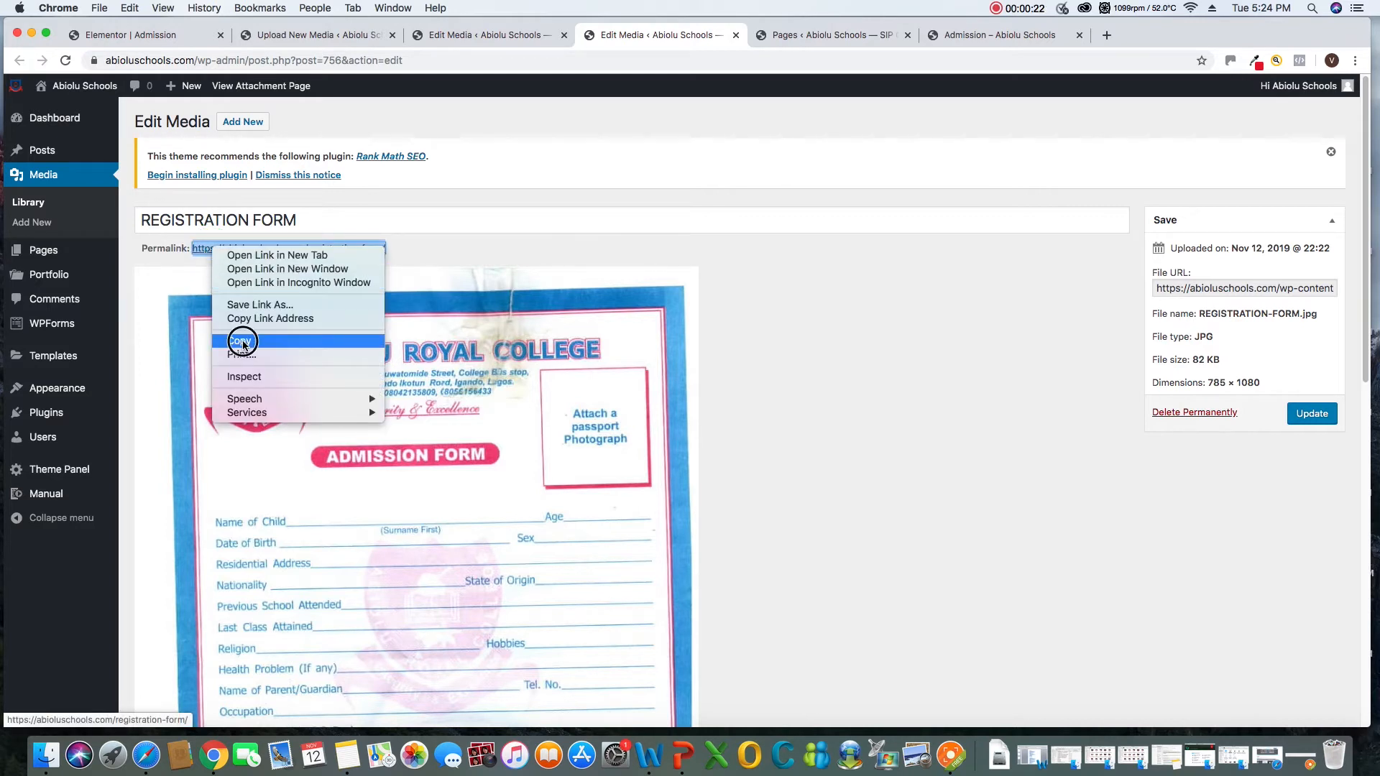
pyautogui.click(184, 36)
pyautogui.rightClick(940, 492)
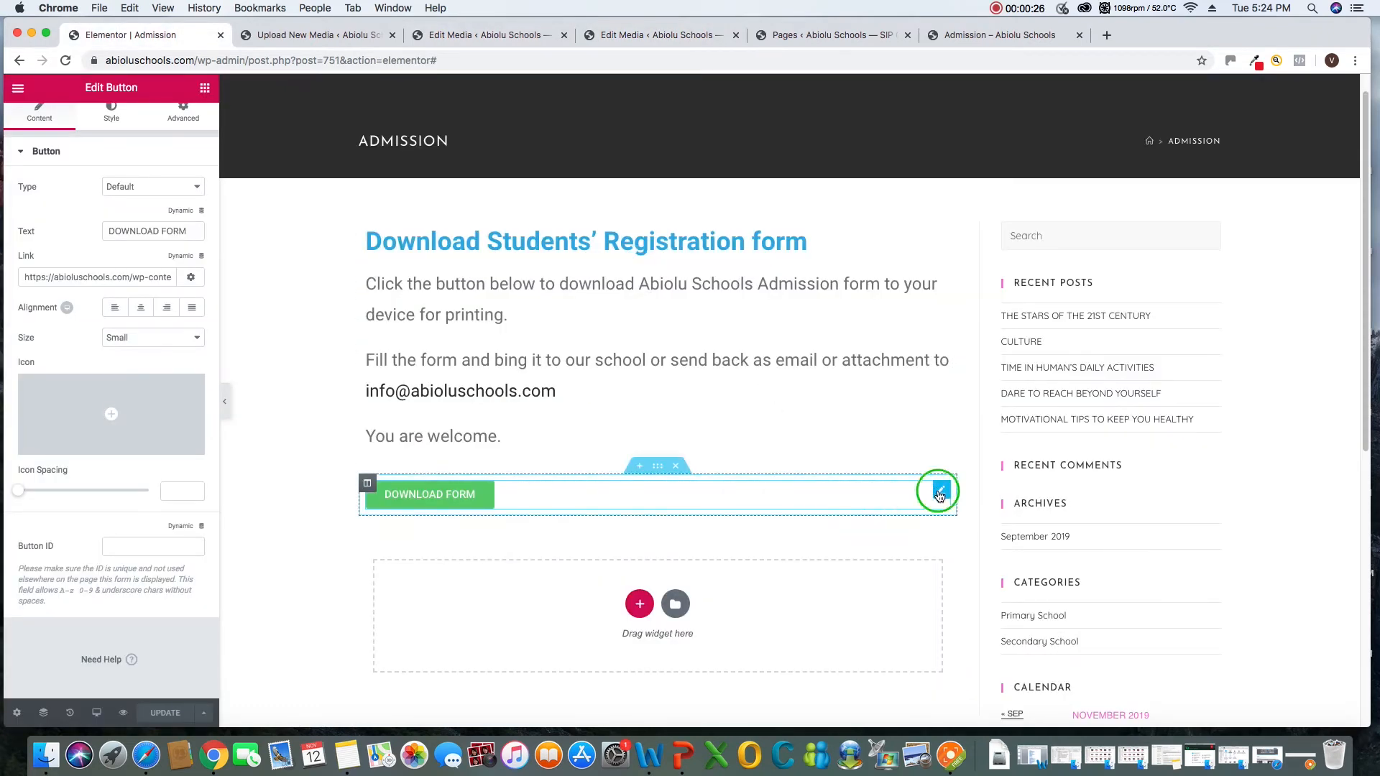
pyautogui.click(969, 508)
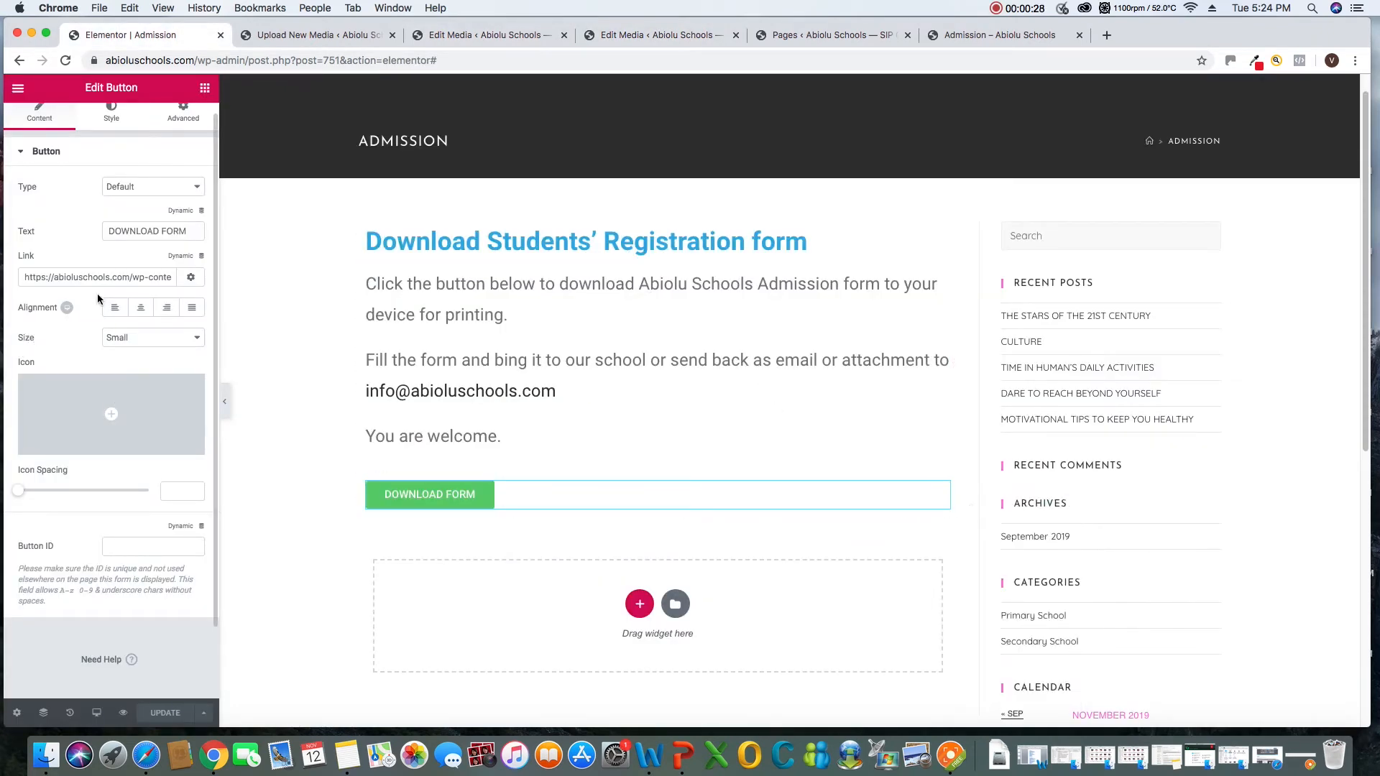
pyautogui.click(111, 278)
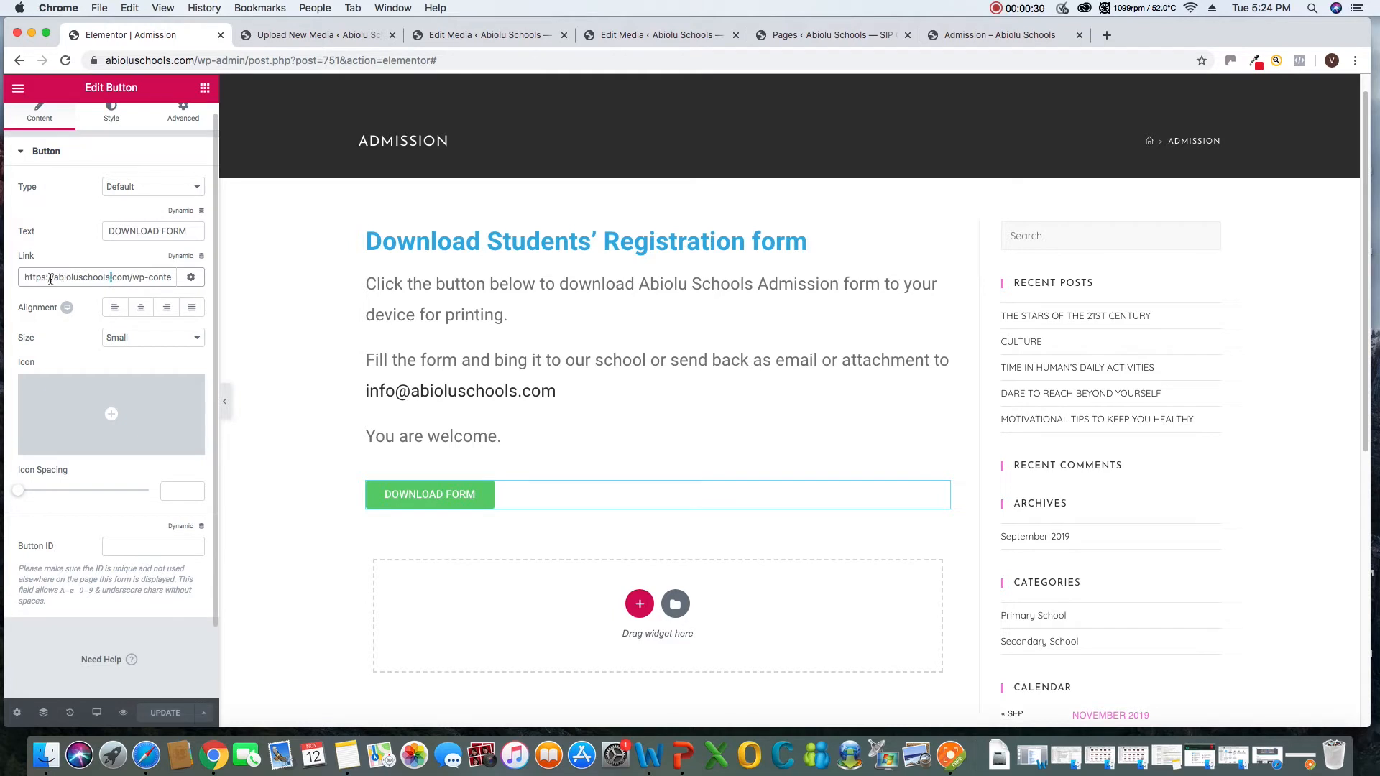
pyautogui.moveTo(24, 281); pyautogui.dragTo(215, 286)
pyautogui.rightClick(128, 279)
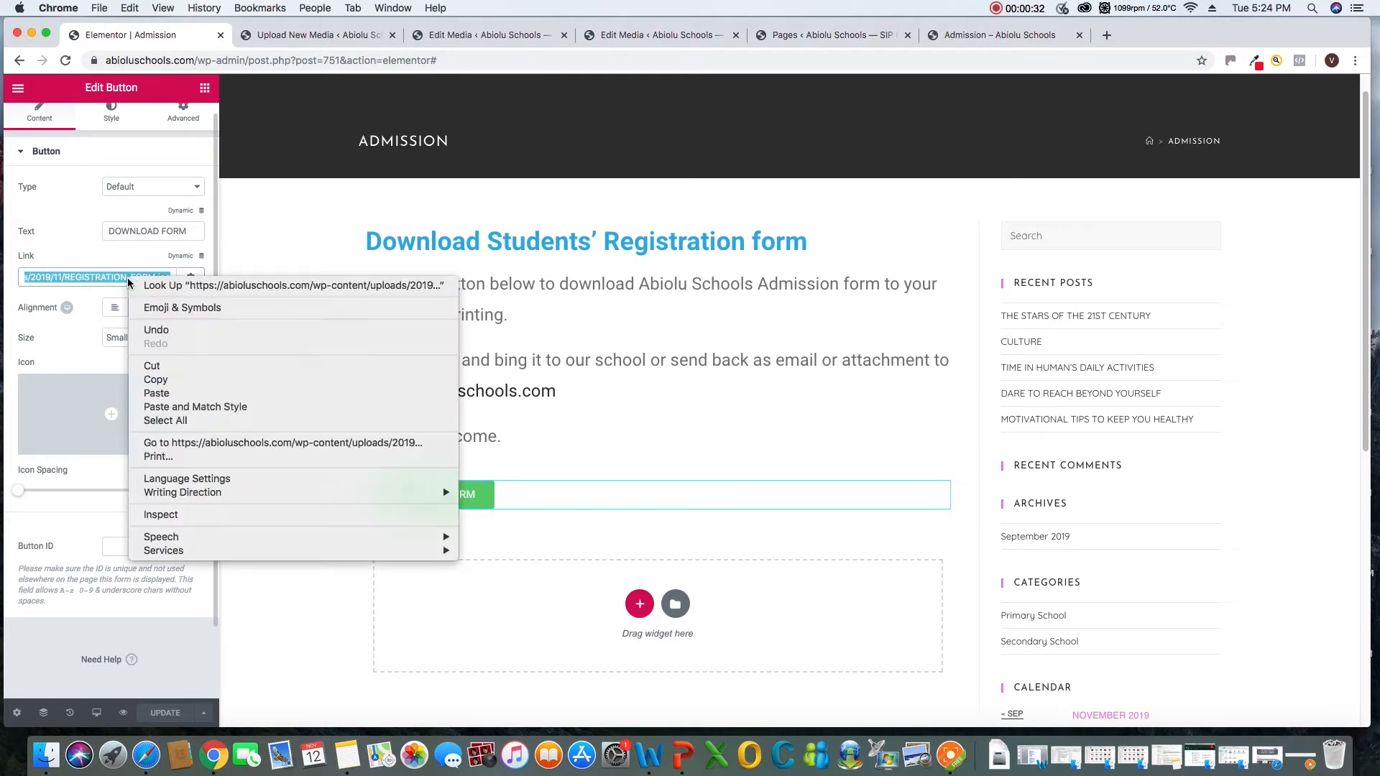
pyautogui.click(164, 394)
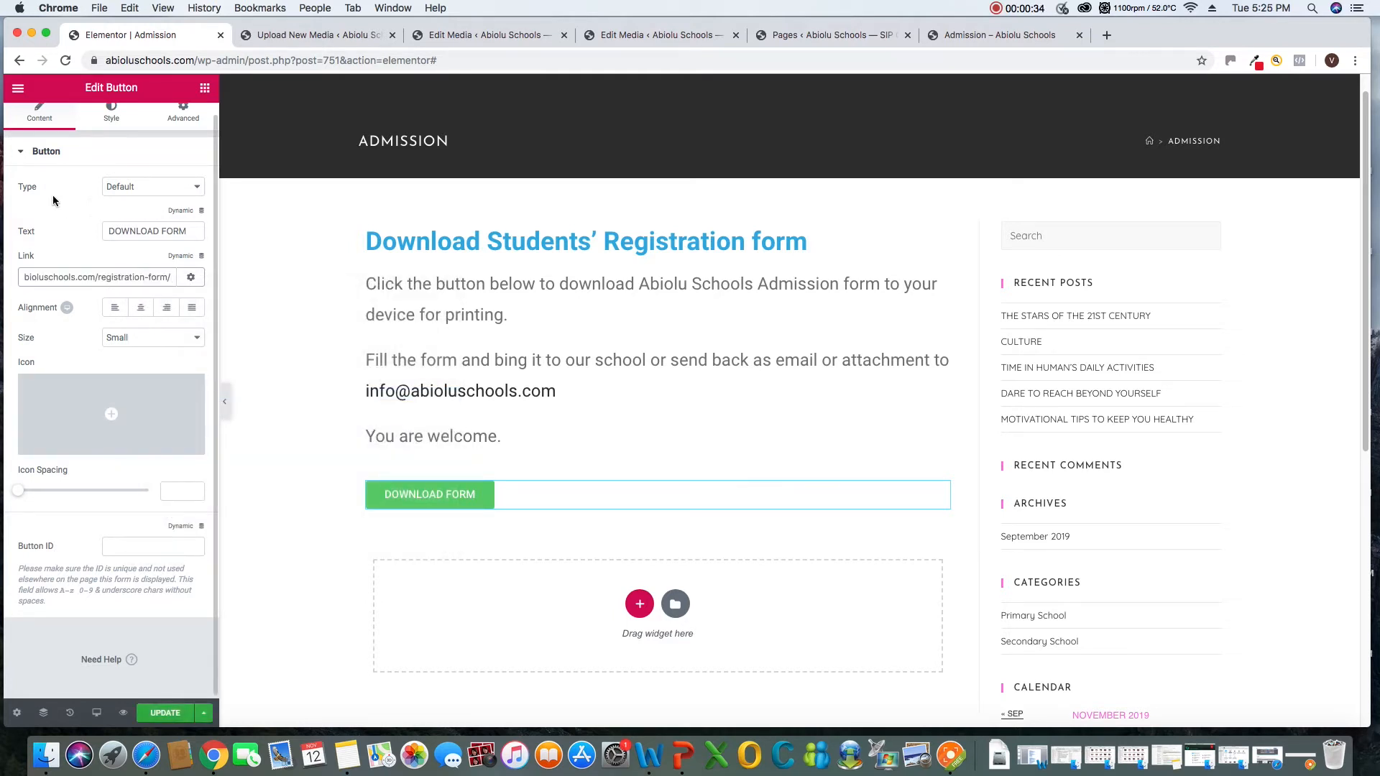
pyautogui.click(171, 715)
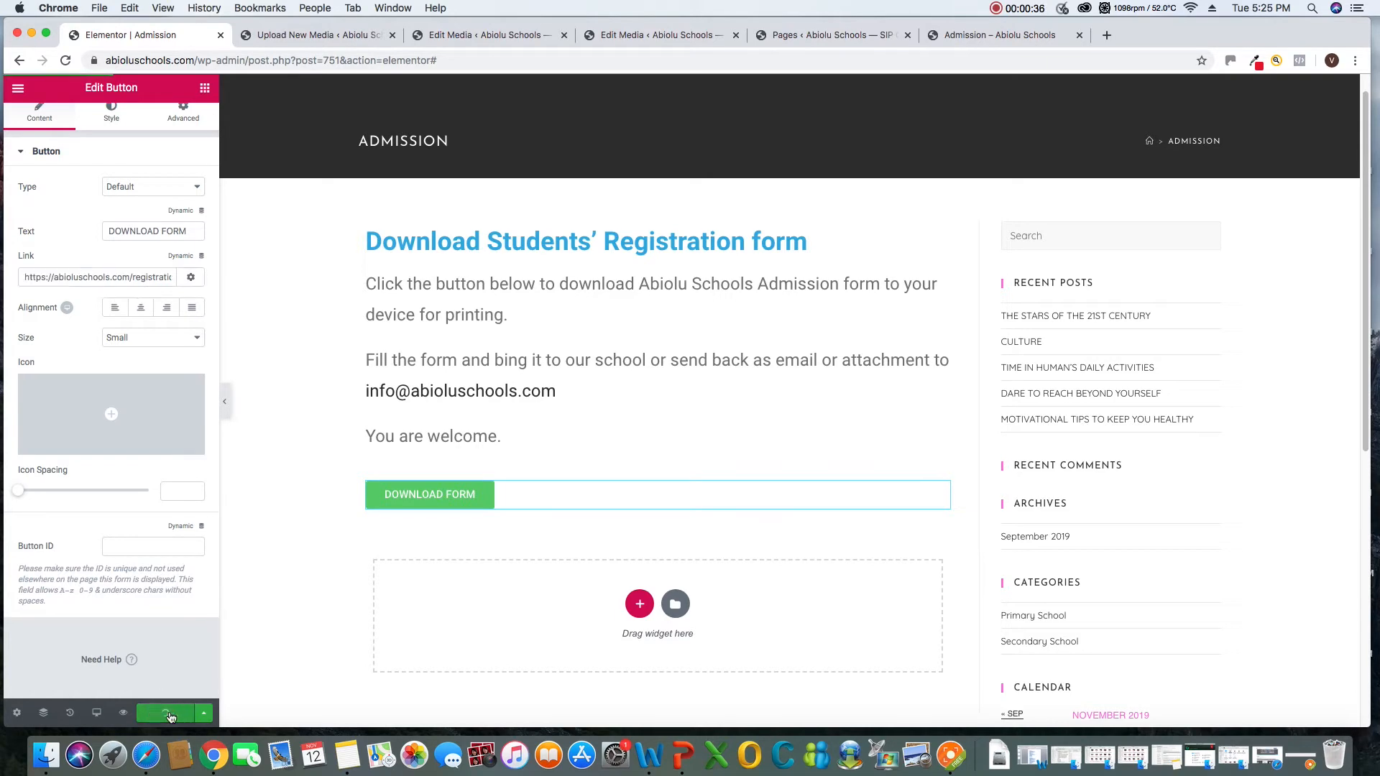
# Reload the live Admission page, test its DOWNLOAD FORM button and look through the page it opens
pyautogui.click(468, 38)
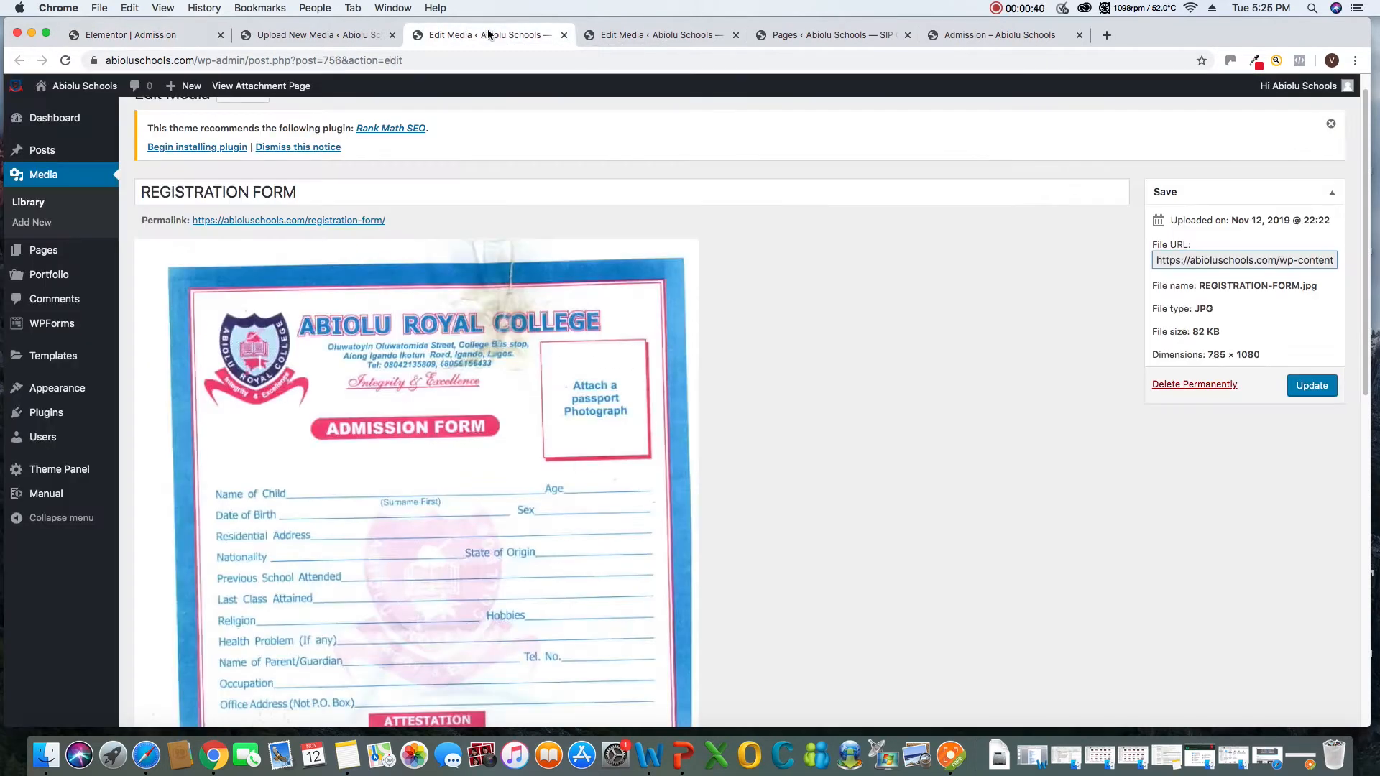
pyautogui.click(636, 38)
pyautogui.click(797, 35)
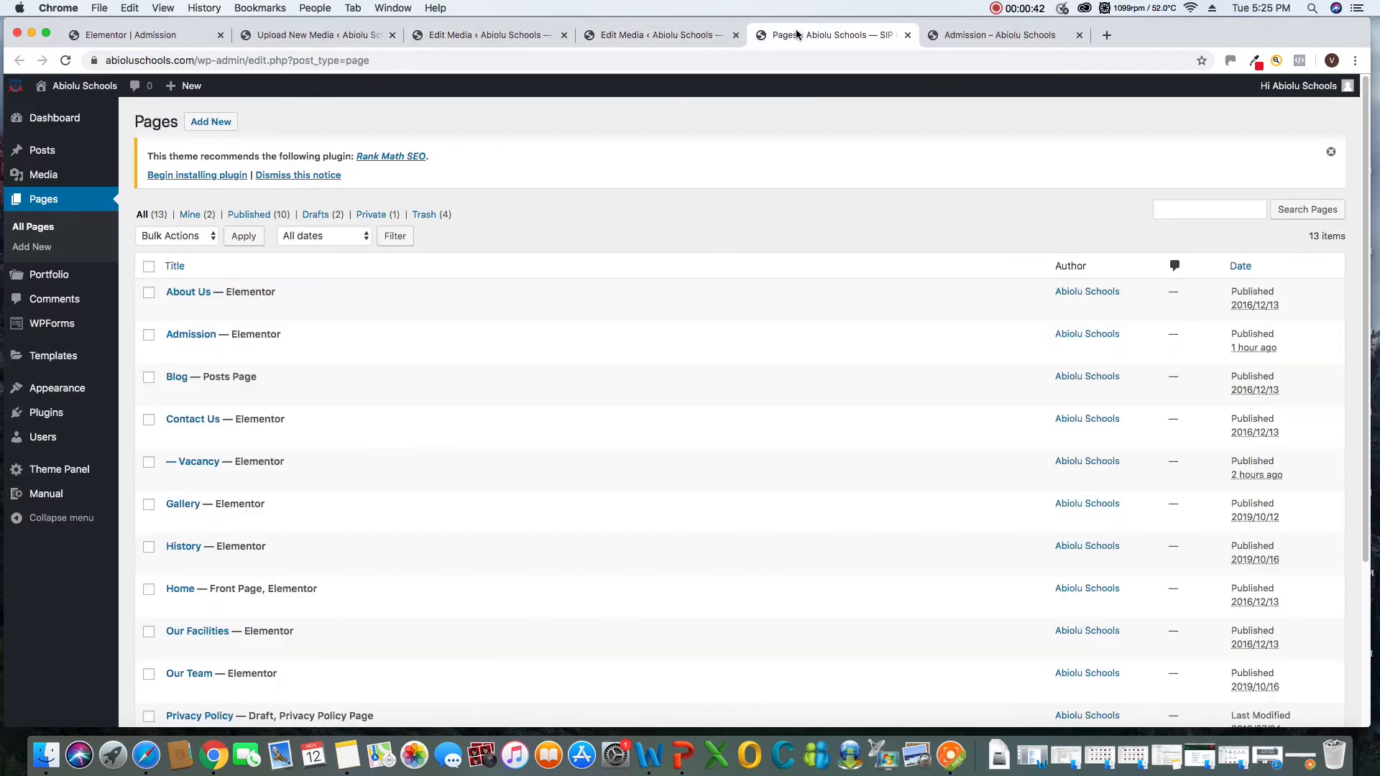
pyautogui.click(965, 36)
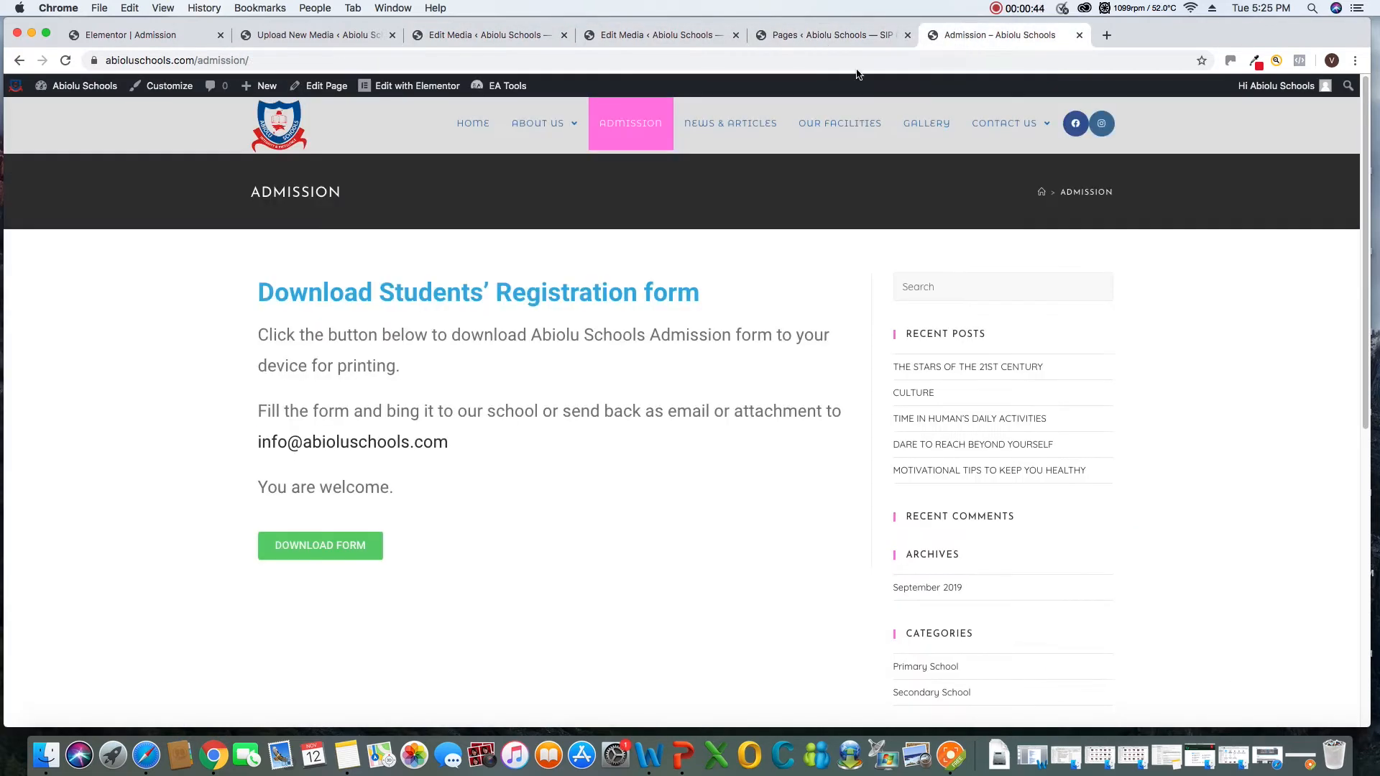
pyautogui.click(64, 63)
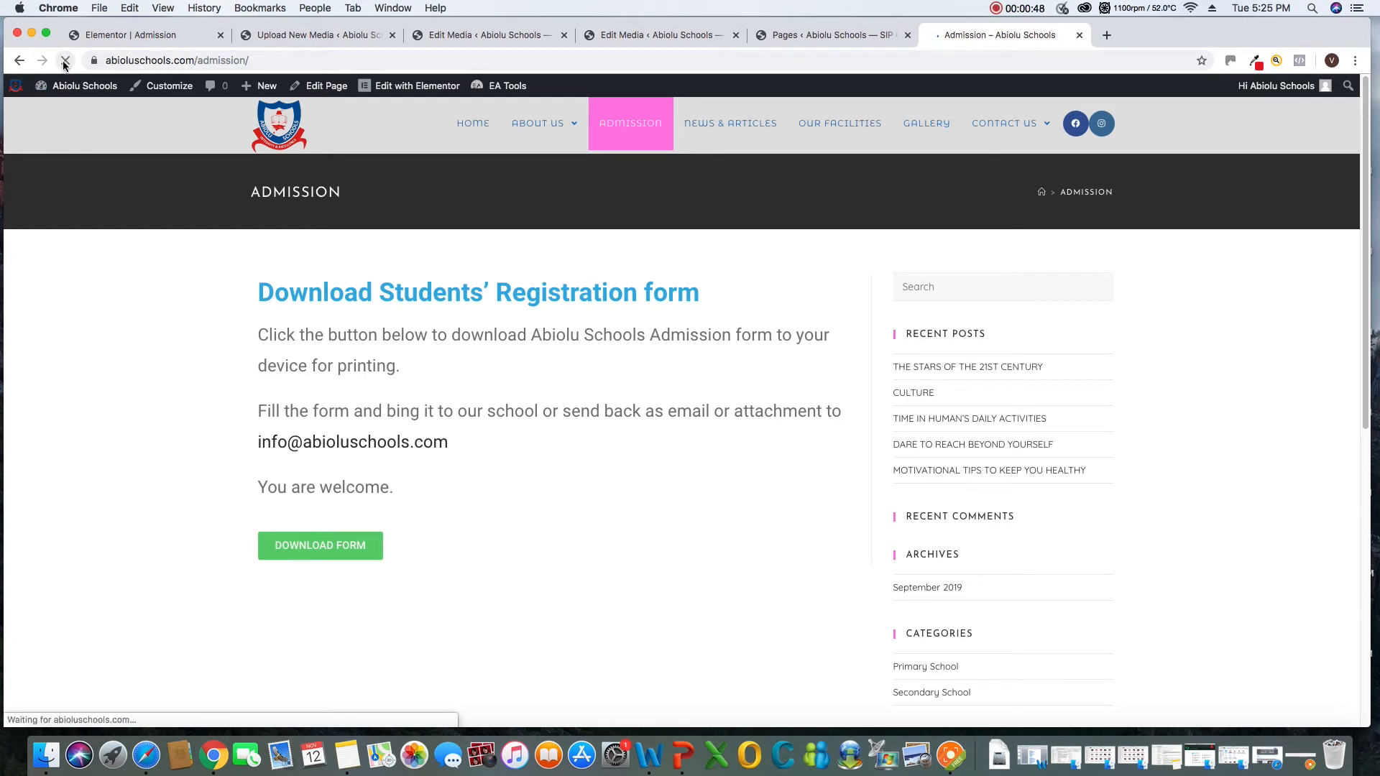
pyautogui.click(308, 553)
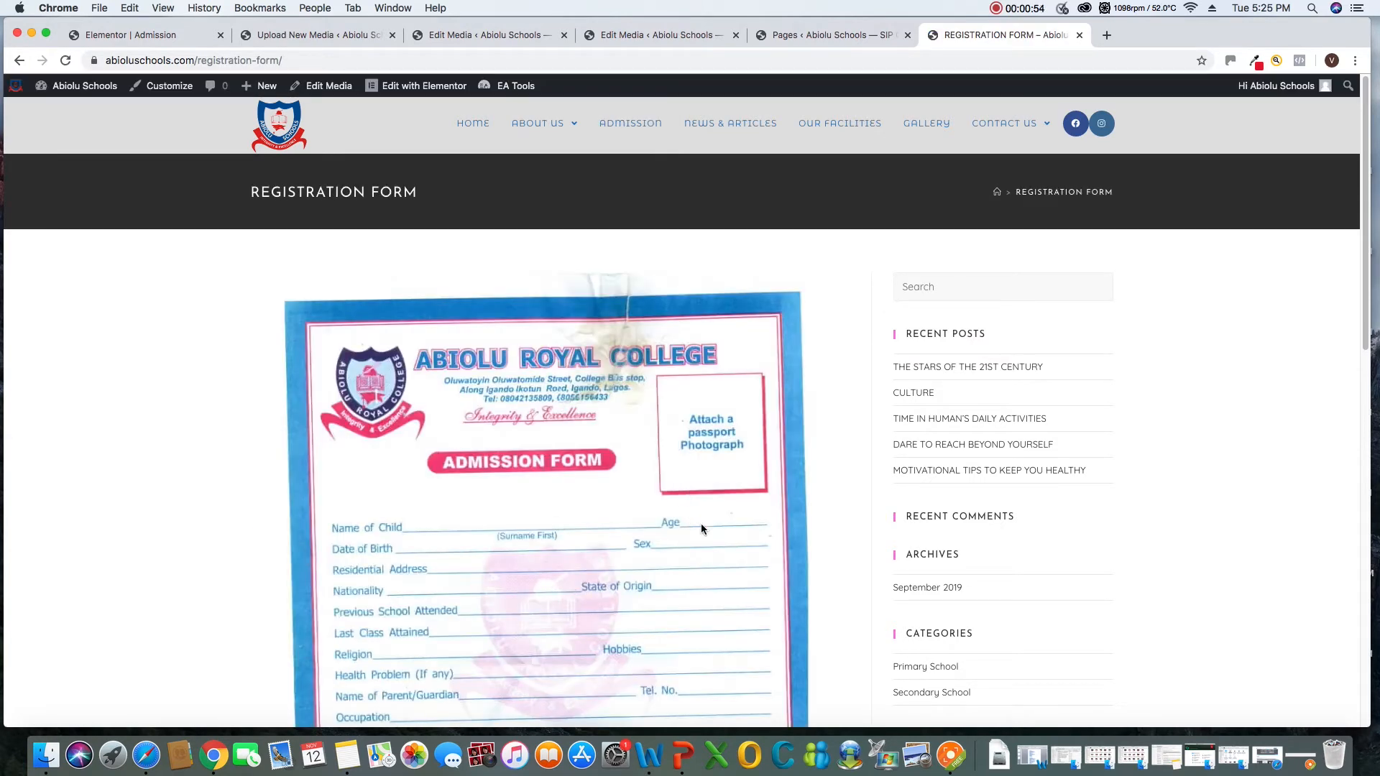
pyautogui.scroll(-10, 701, 529)
pyautogui.scroll(6, 708, 524)
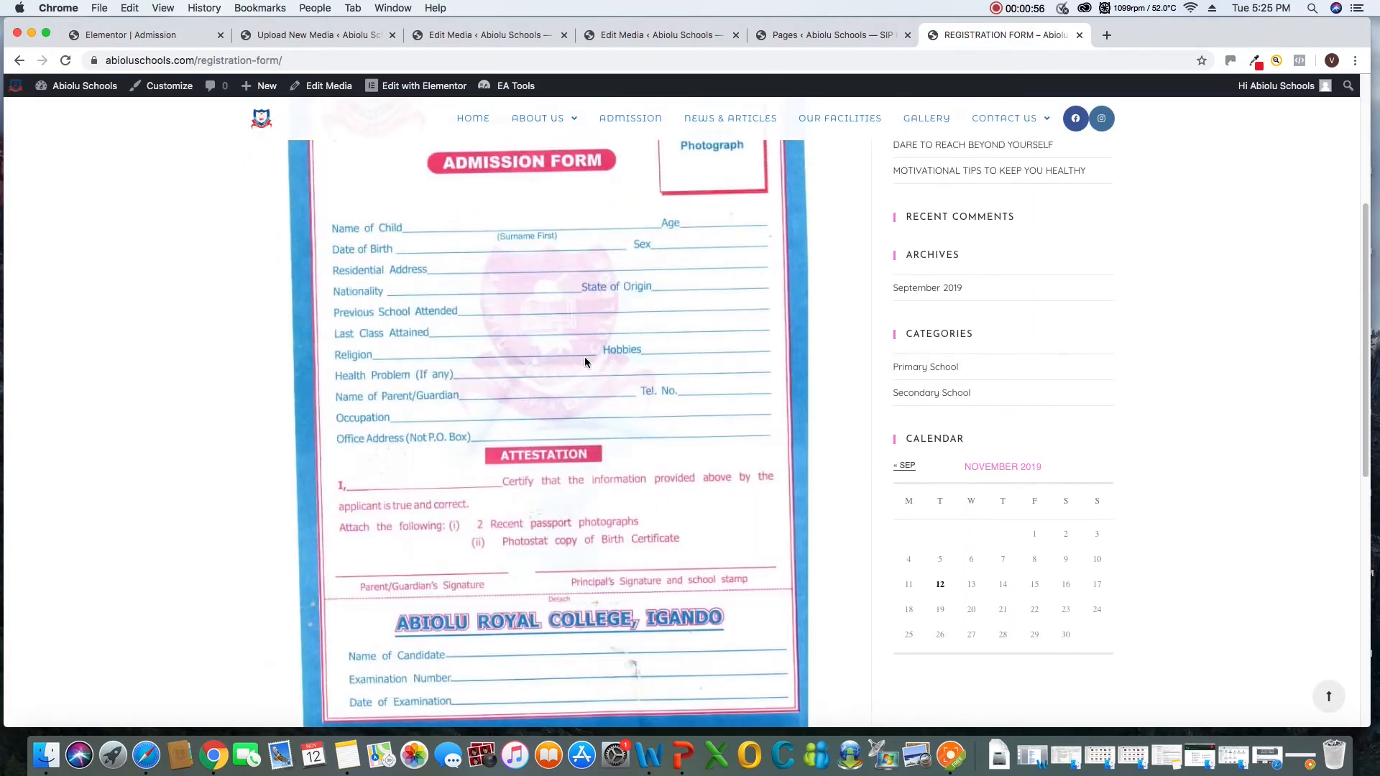
pyautogui.rightClick(578, 333)
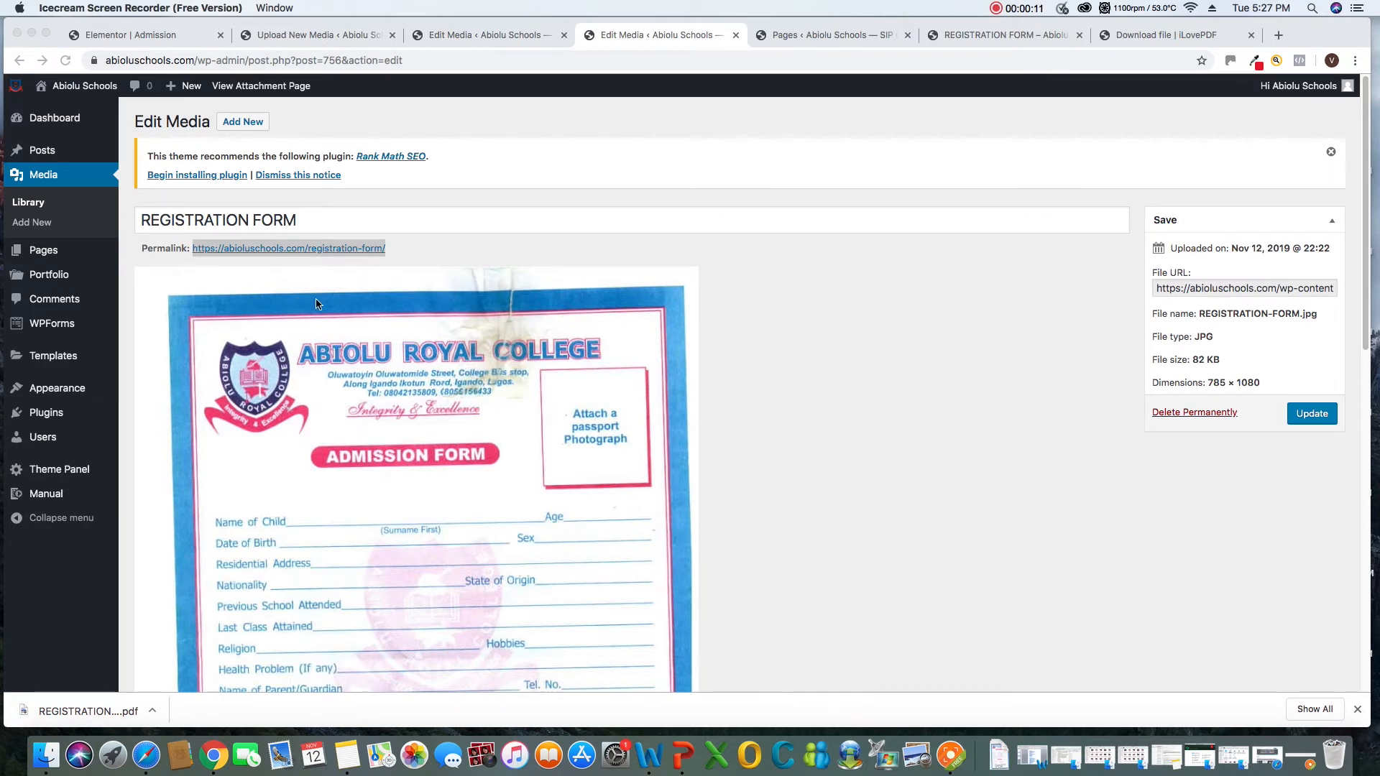
# Upload REGISTRATION FORM.pdf from the Downloads folder to the media library
pyautogui.click(26, 227)
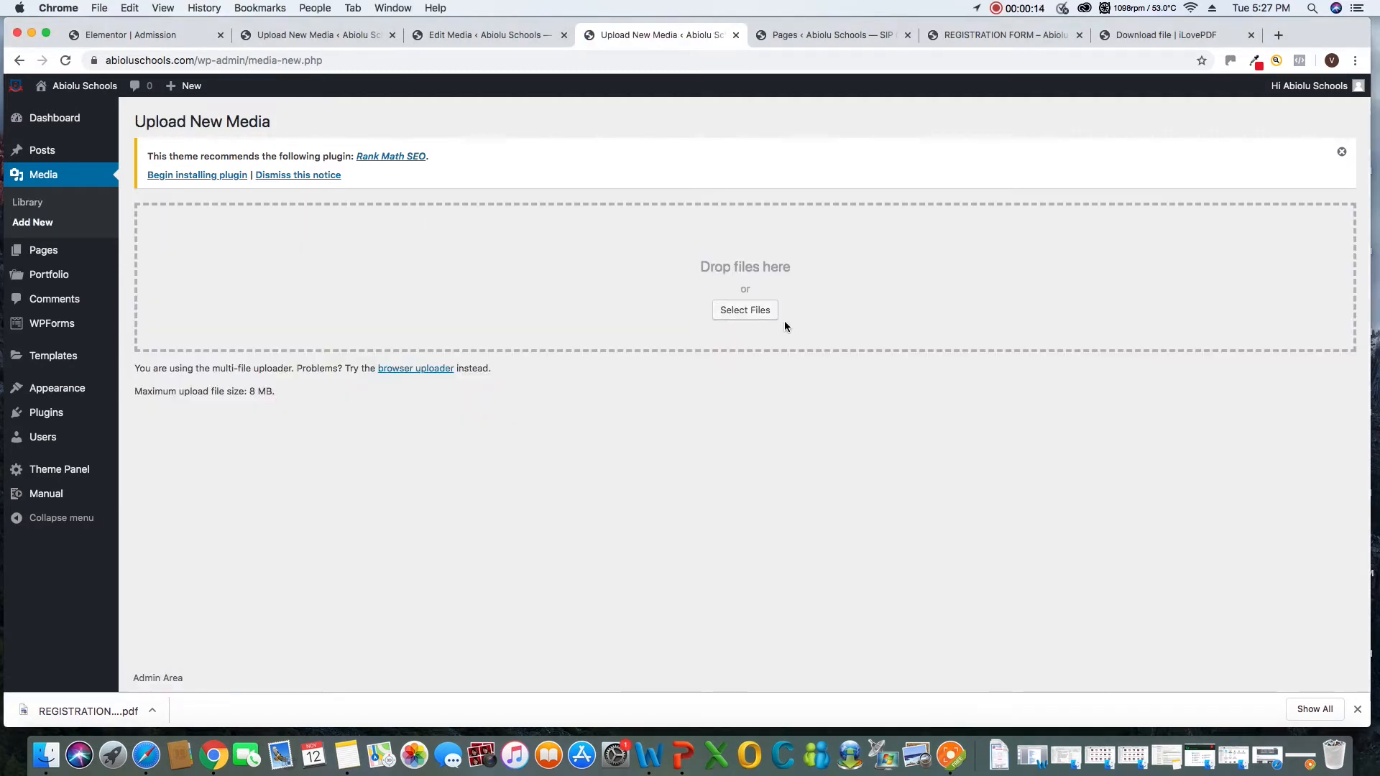
pyautogui.click(751, 314)
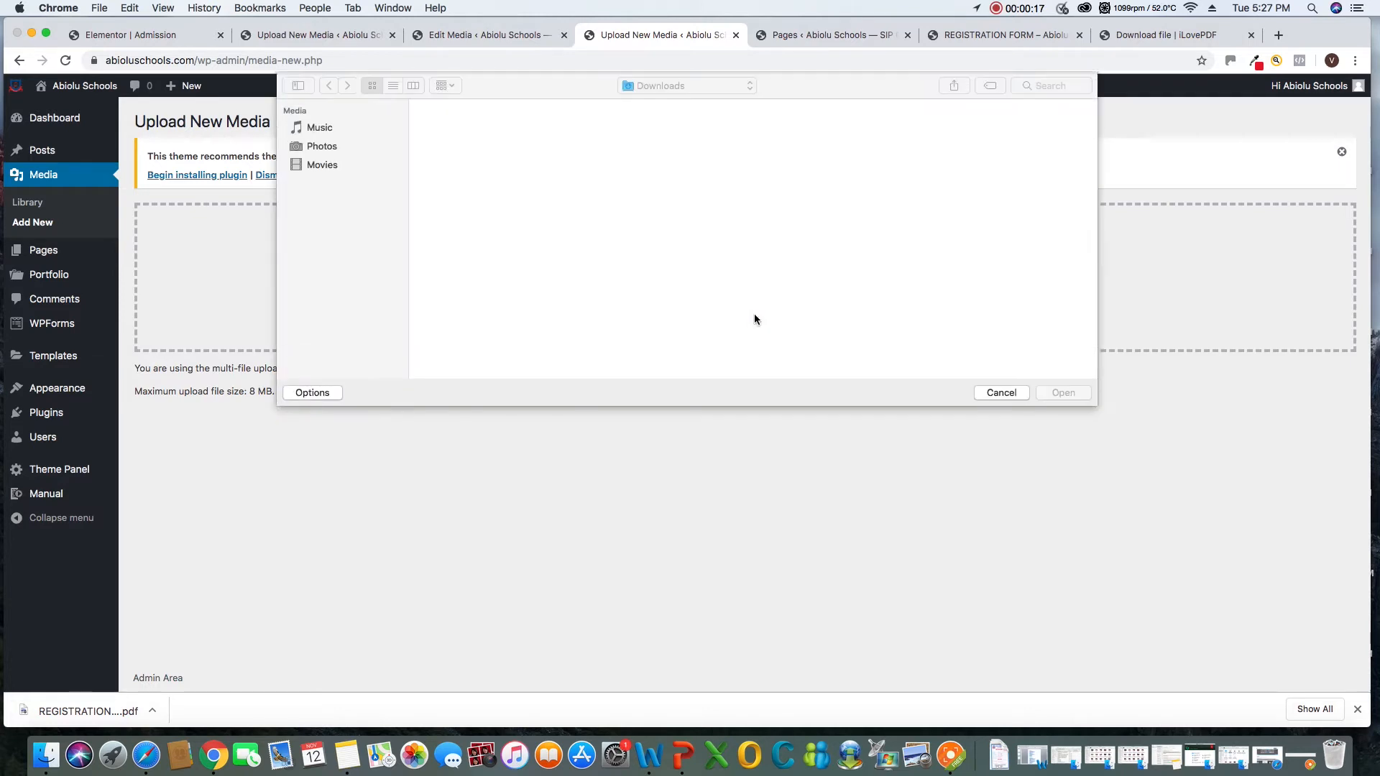
pyautogui.click(440, 138)
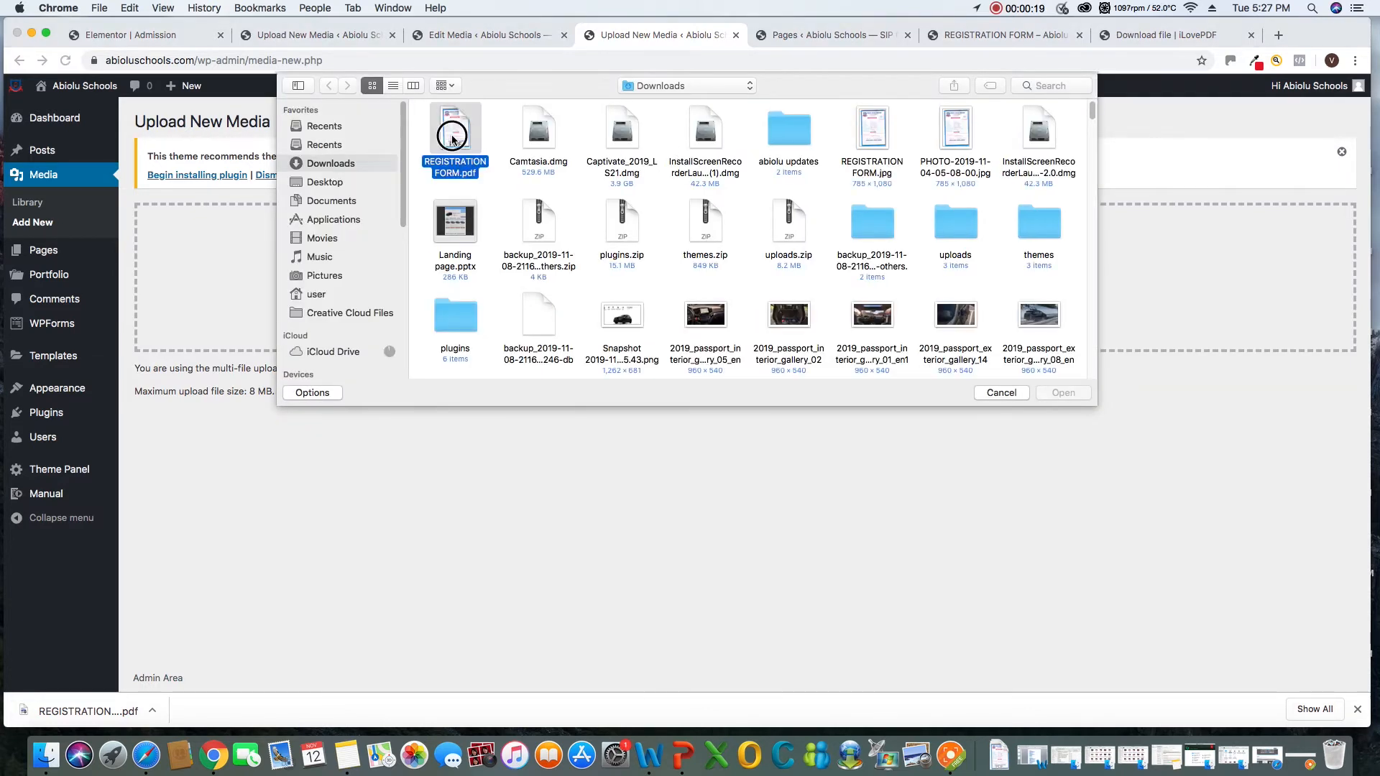
pyautogui.click(1062, 395)
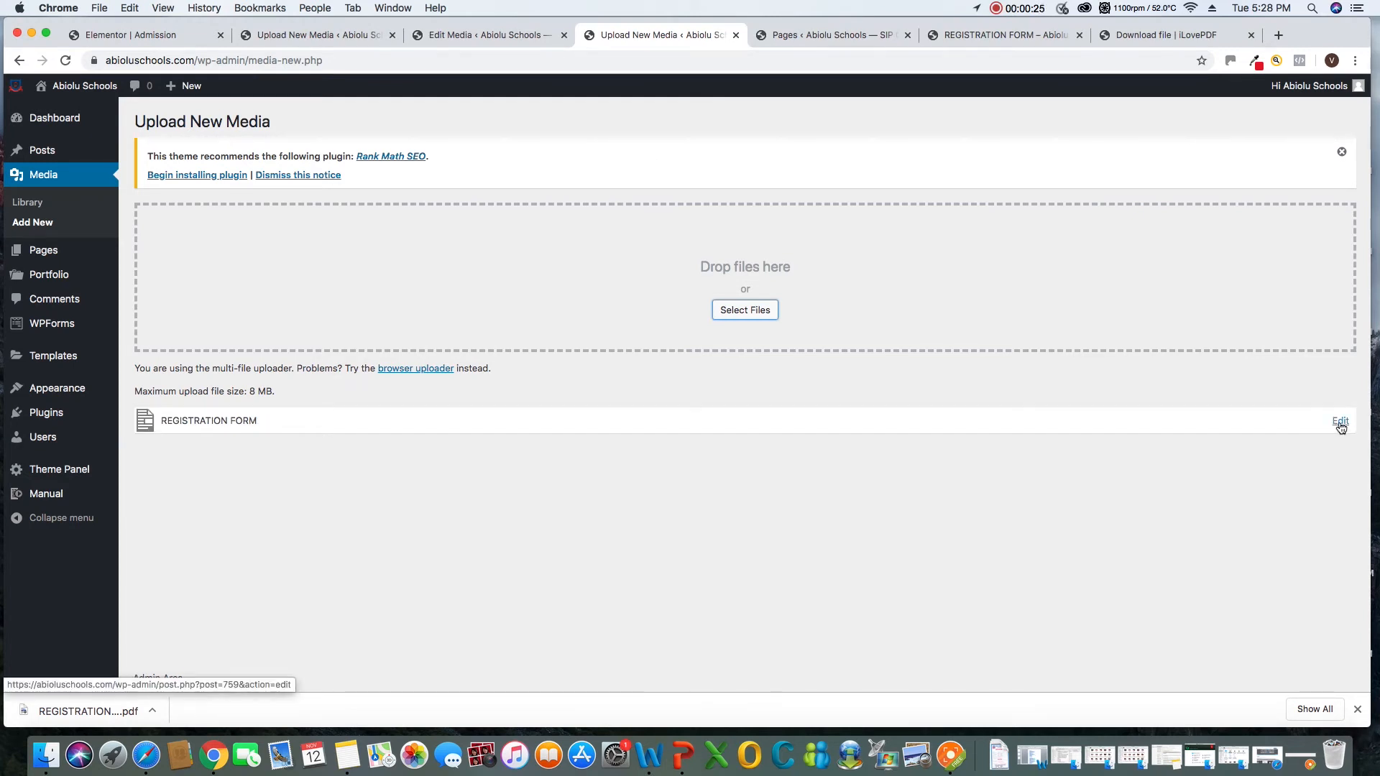
# Open the uploaded REGISTRATION FORM PDF's media details and copy its file URL
pyautogui.click(1340, 423)
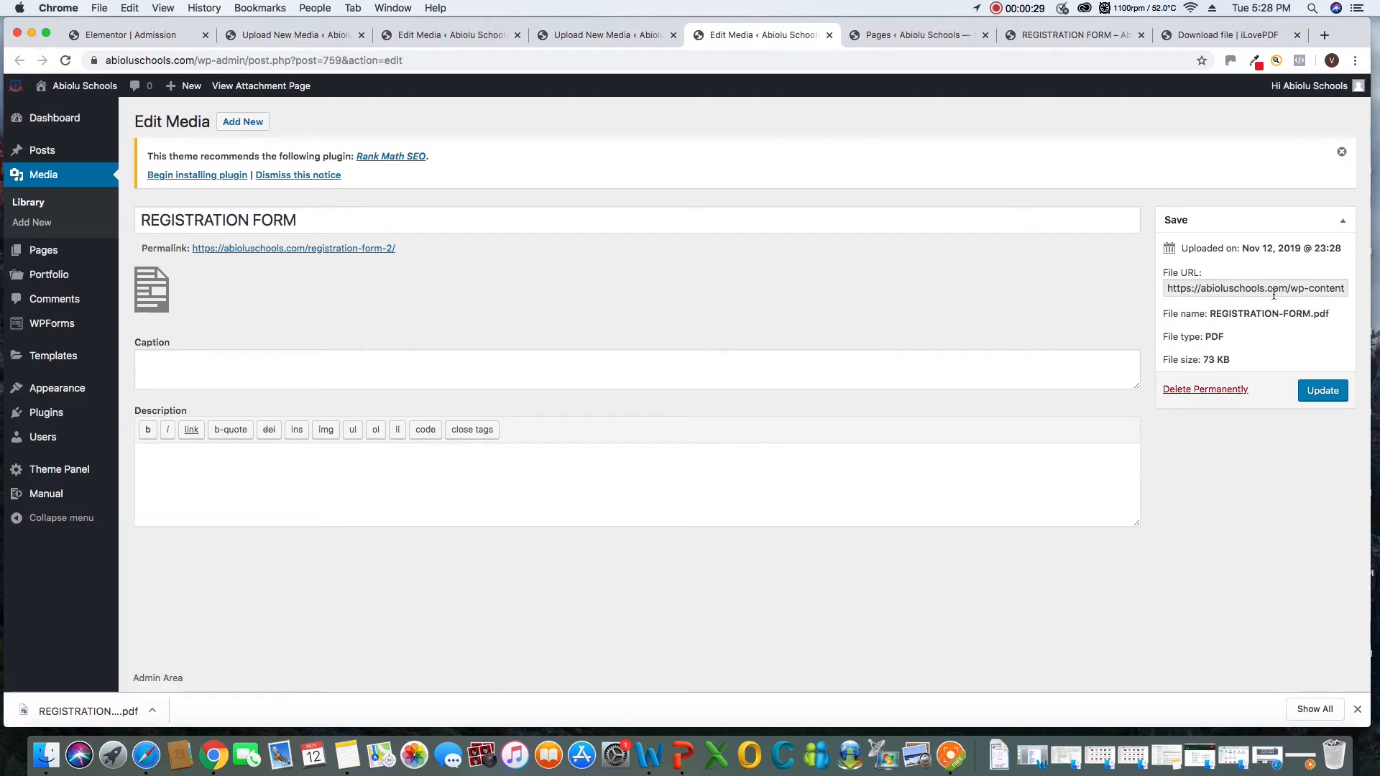
pyautogui.click(1276, 290)
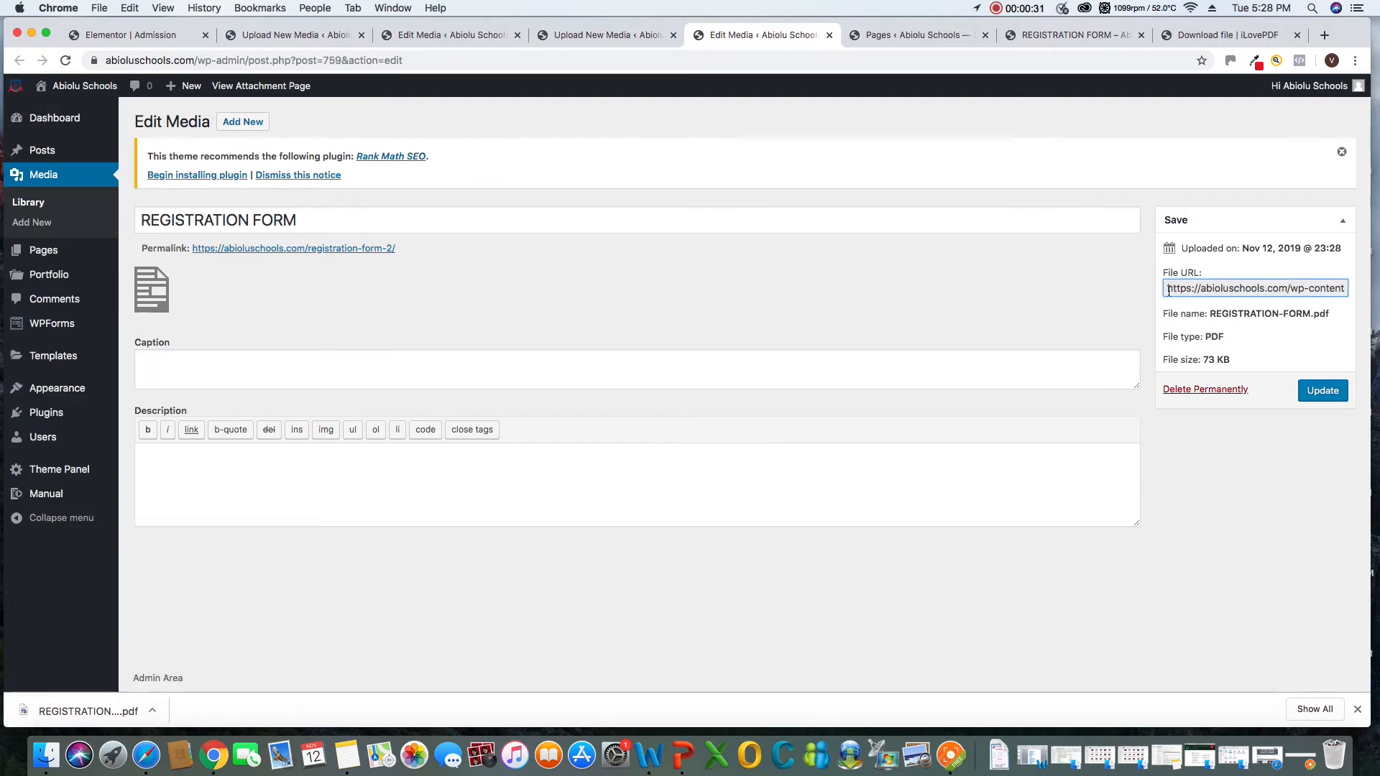
pyautogui.moveTo(1169, 291); pyautogui.dragTo(1349, 291)
pyautogui.rightClick(1317, 290)
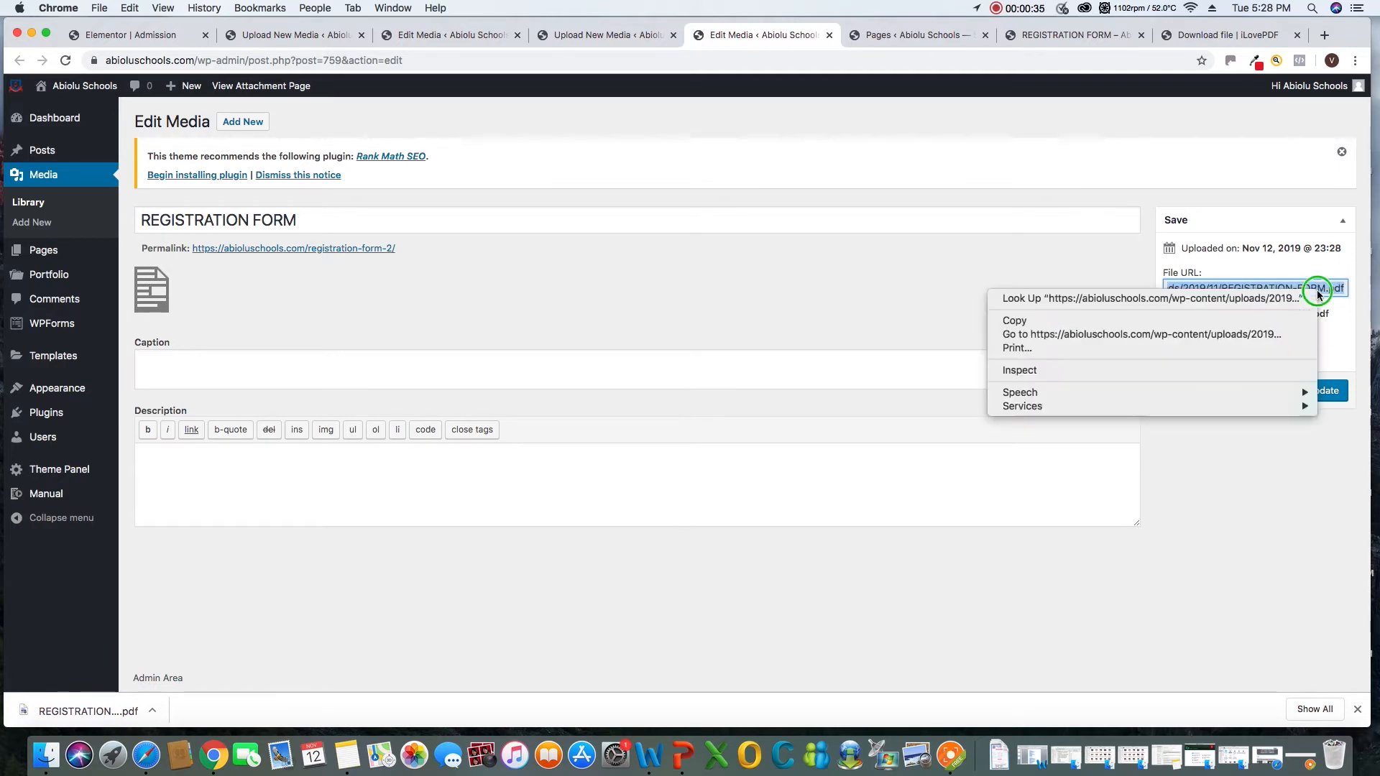
pyautogui.click(1021, 322)
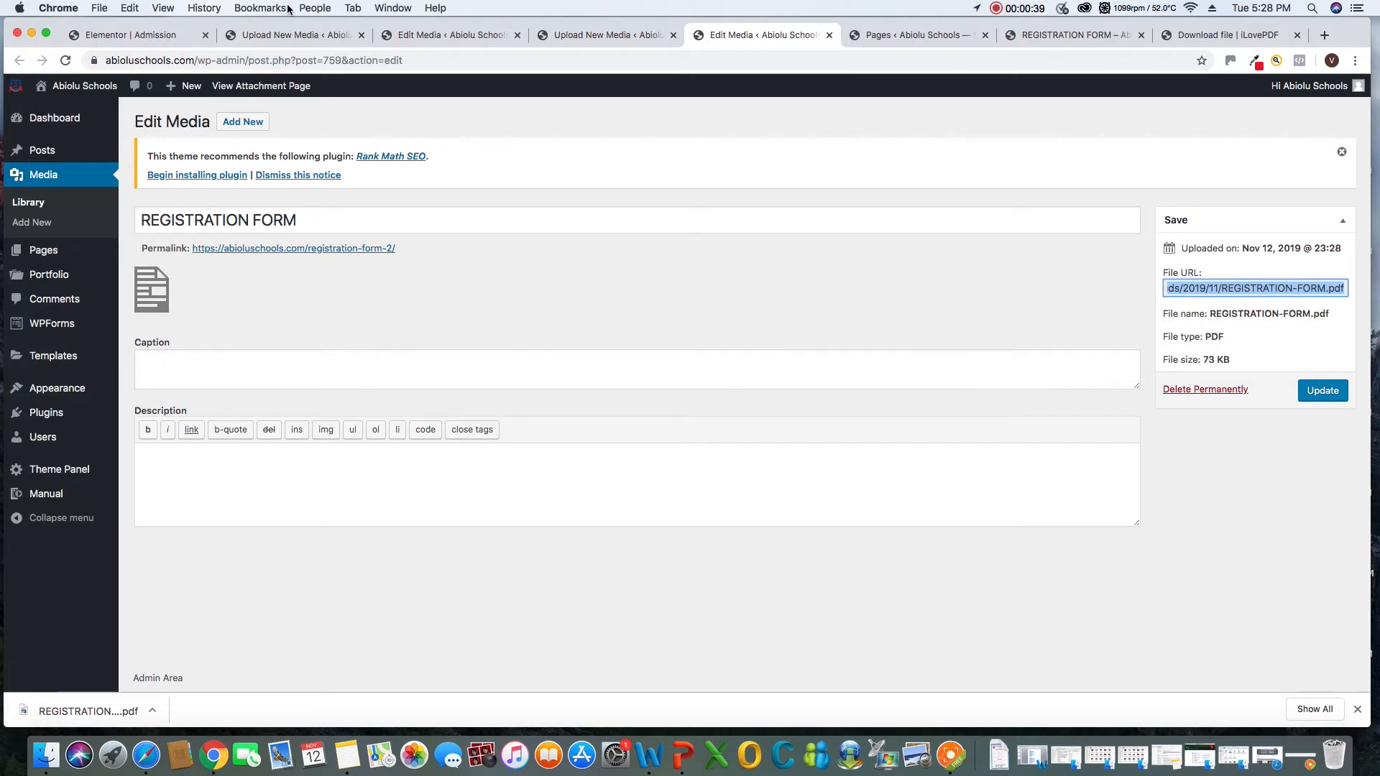
# Replace the DOWNLOAD FORM button's link with the copied REGISTRATION-FORM.pdf file URL and update the Admission page
pyautogui.click(115, 34)
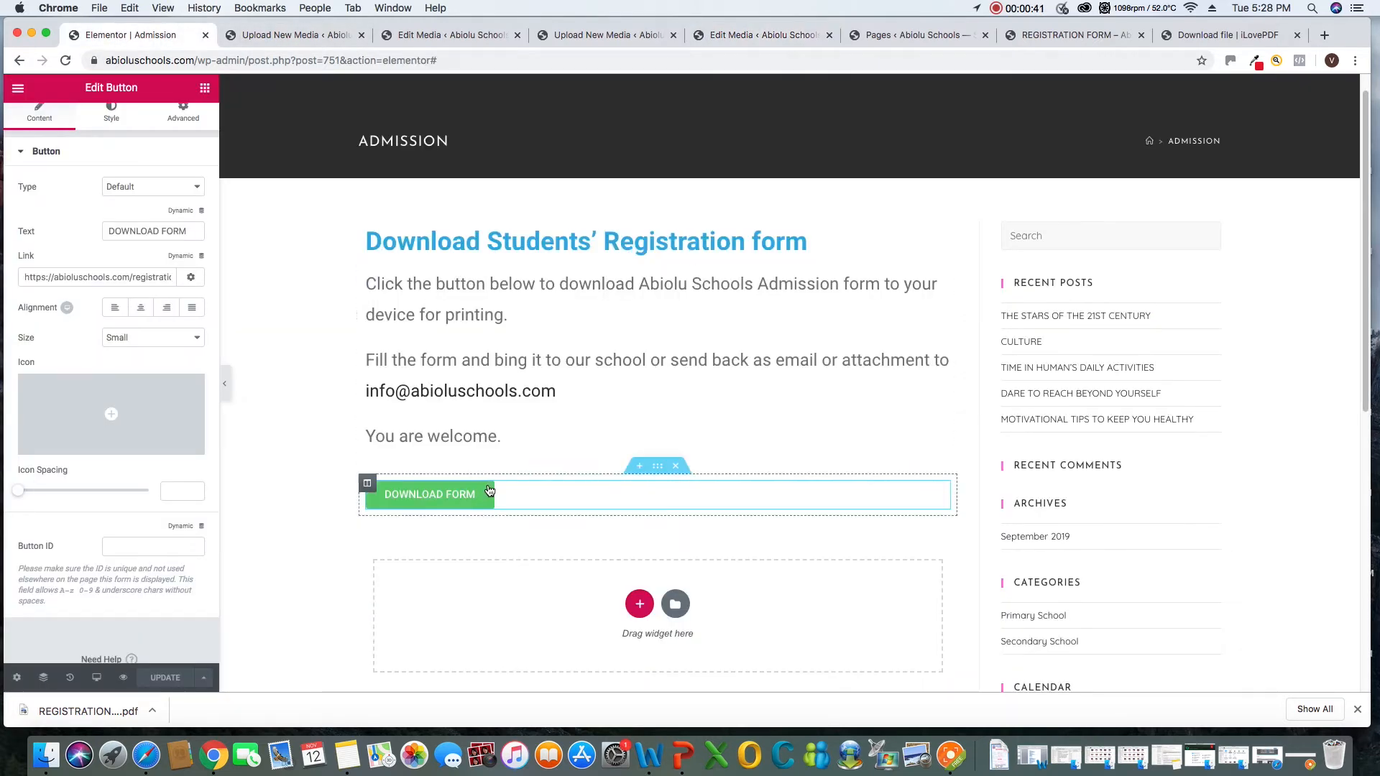
pyautogui.rightClick(940, 494)
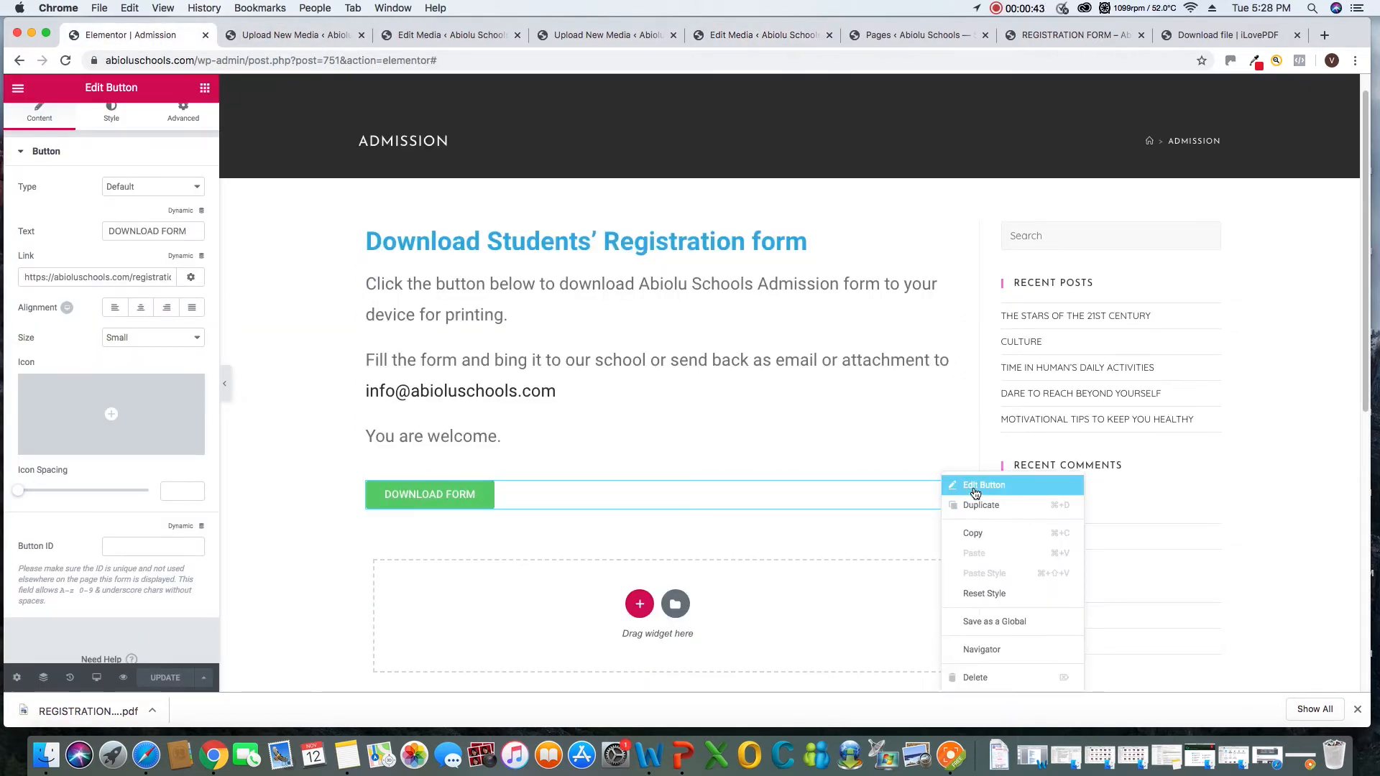
pyautogui.click(975, 493)
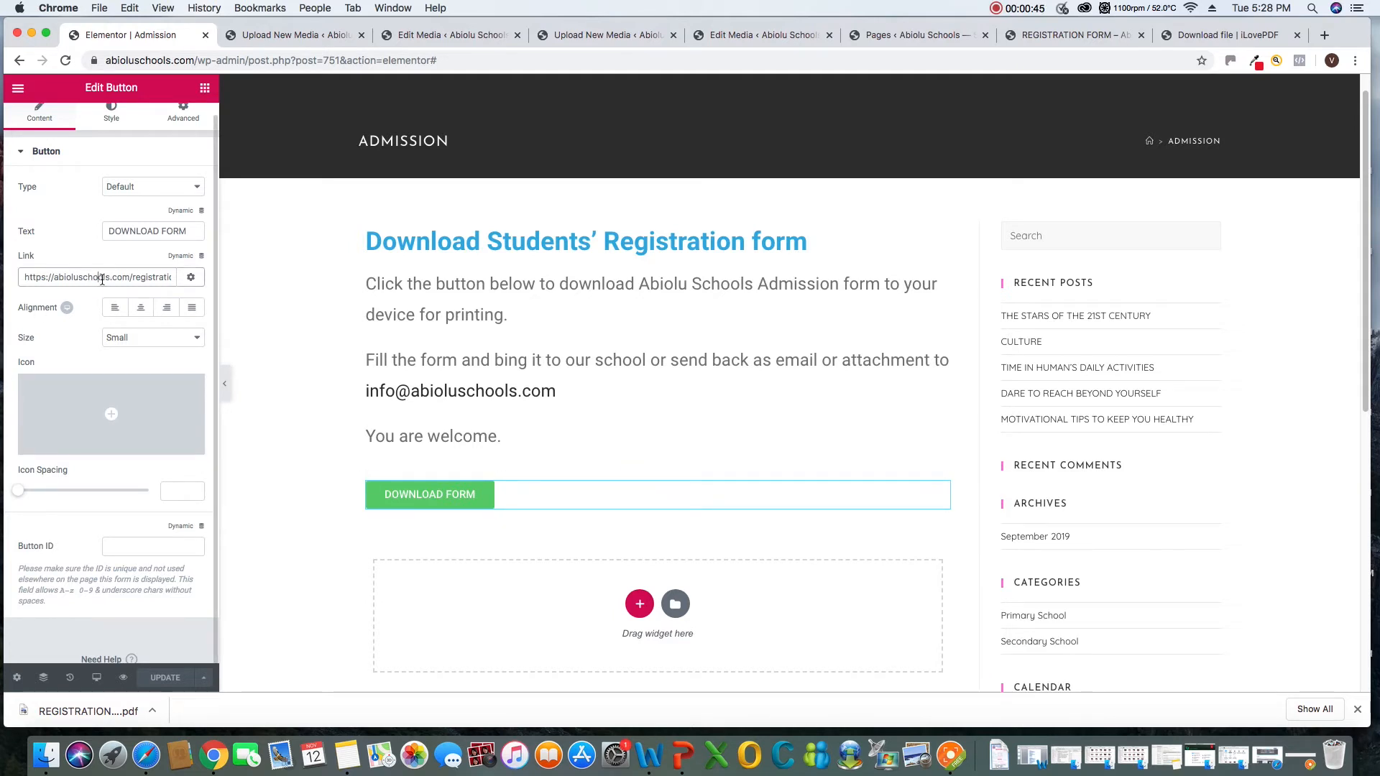
pyautogui.moveTo(25, 278); pyautogui.dragTo(172, 280)
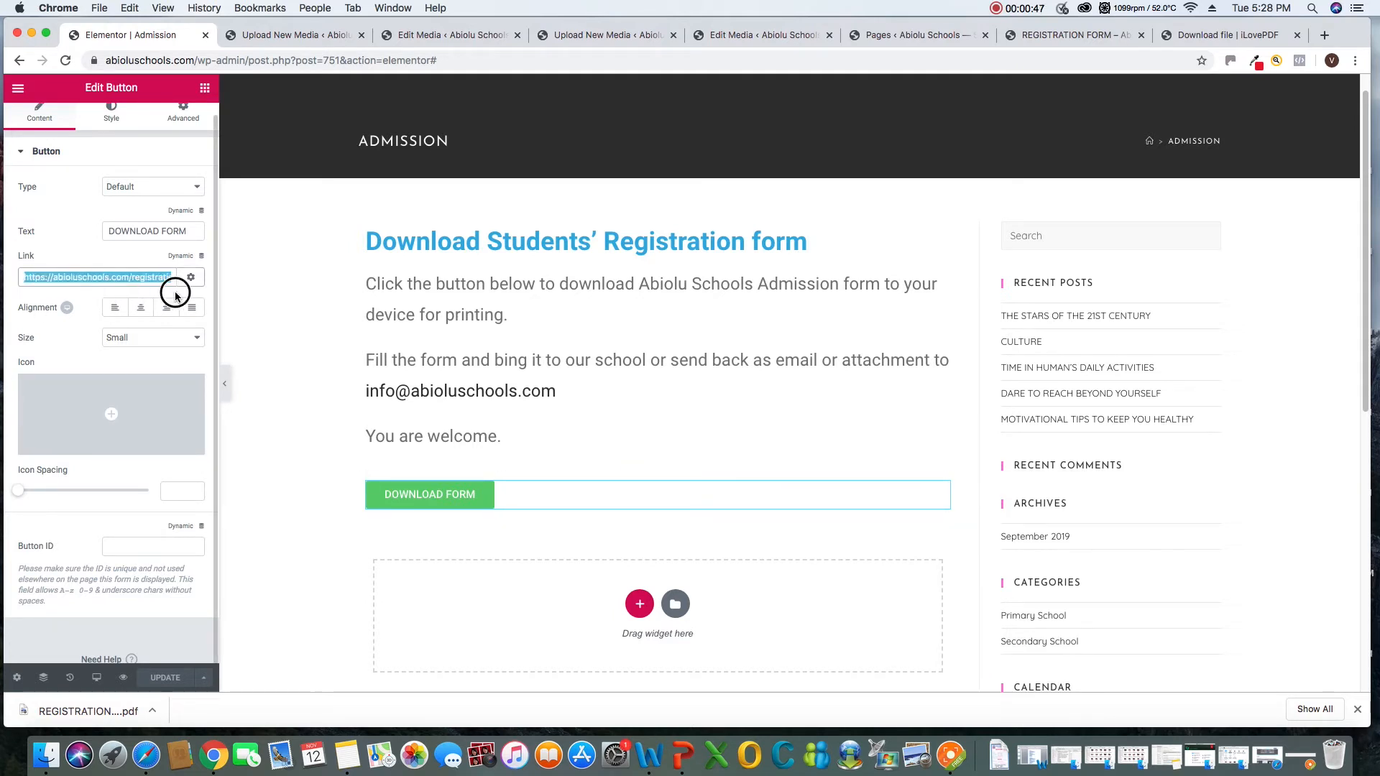
pyautogui.rightClick(120, 279)
pyautogui.click(152, 394)
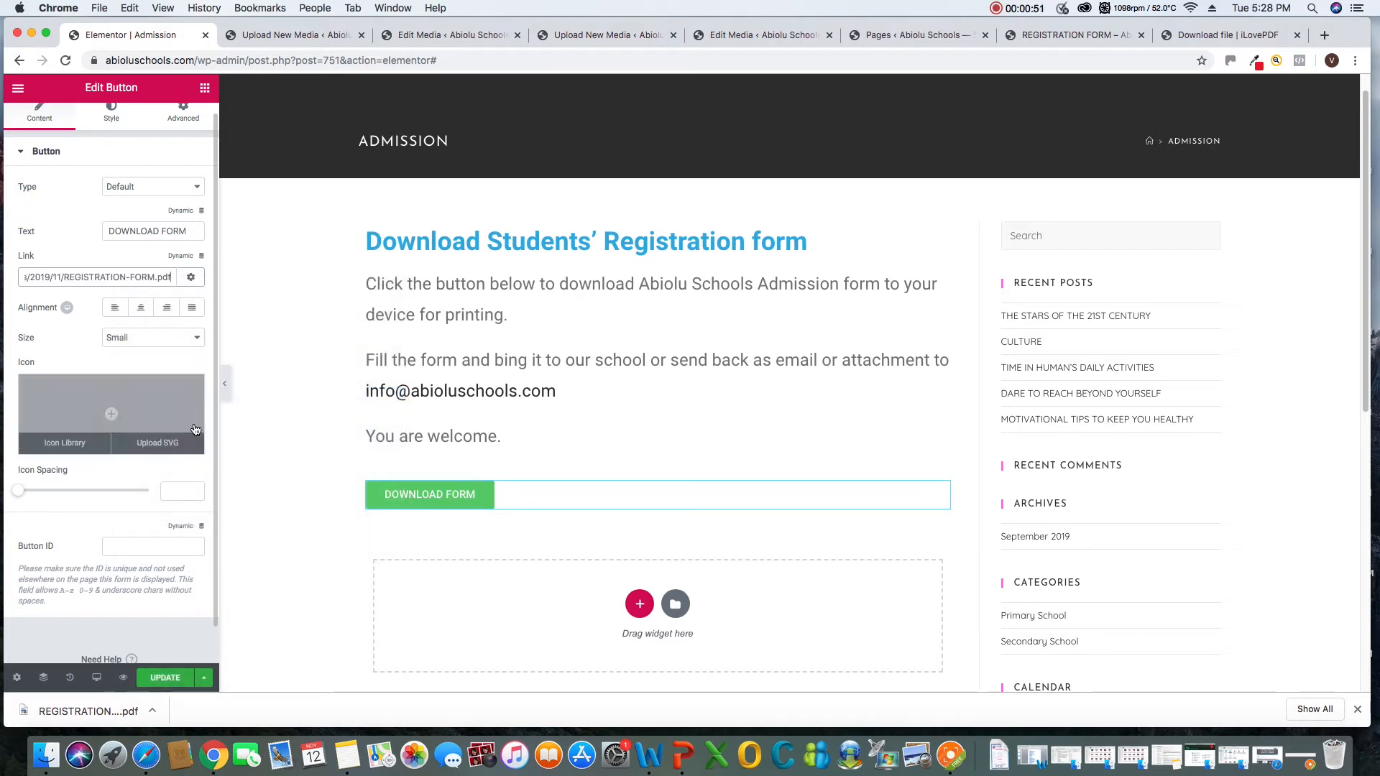
pyautogui.click(165, 680)
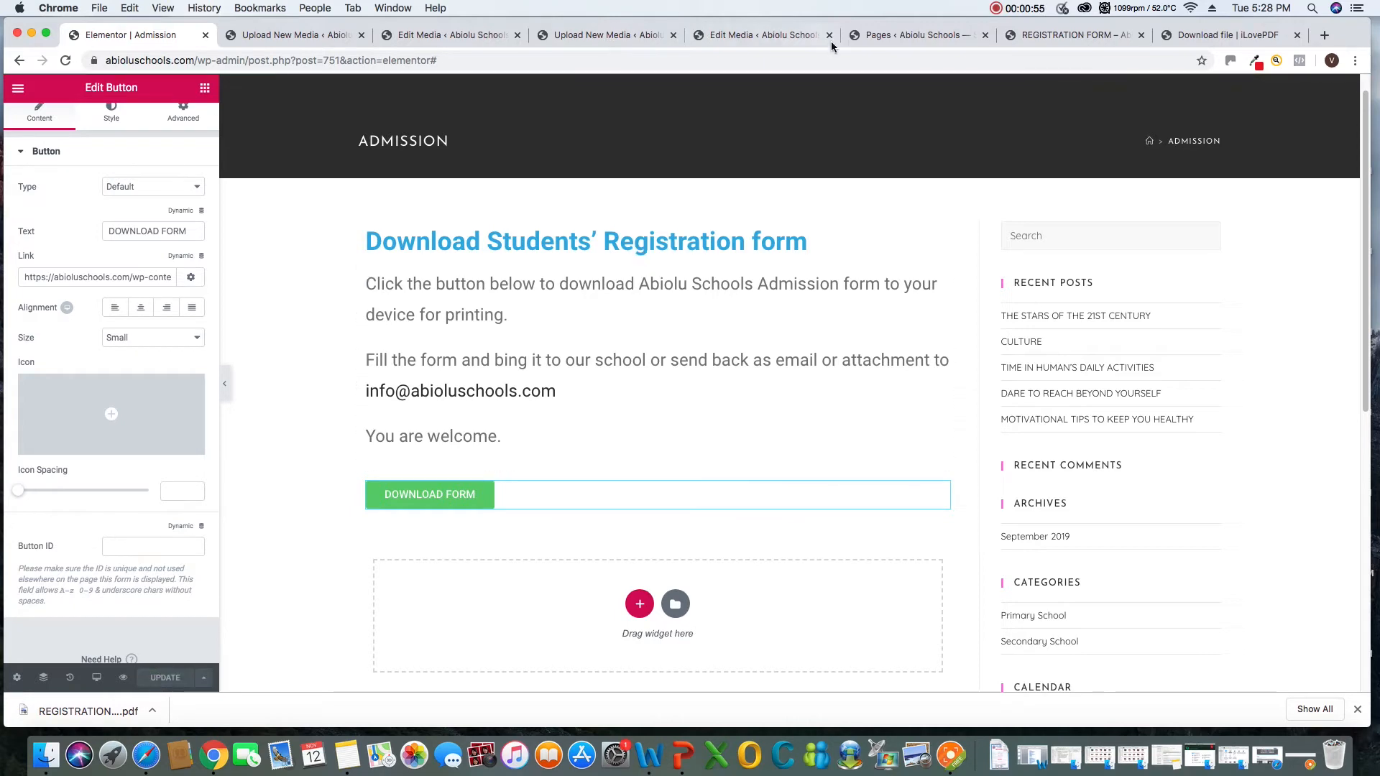
pyautogui.click(907, 36)
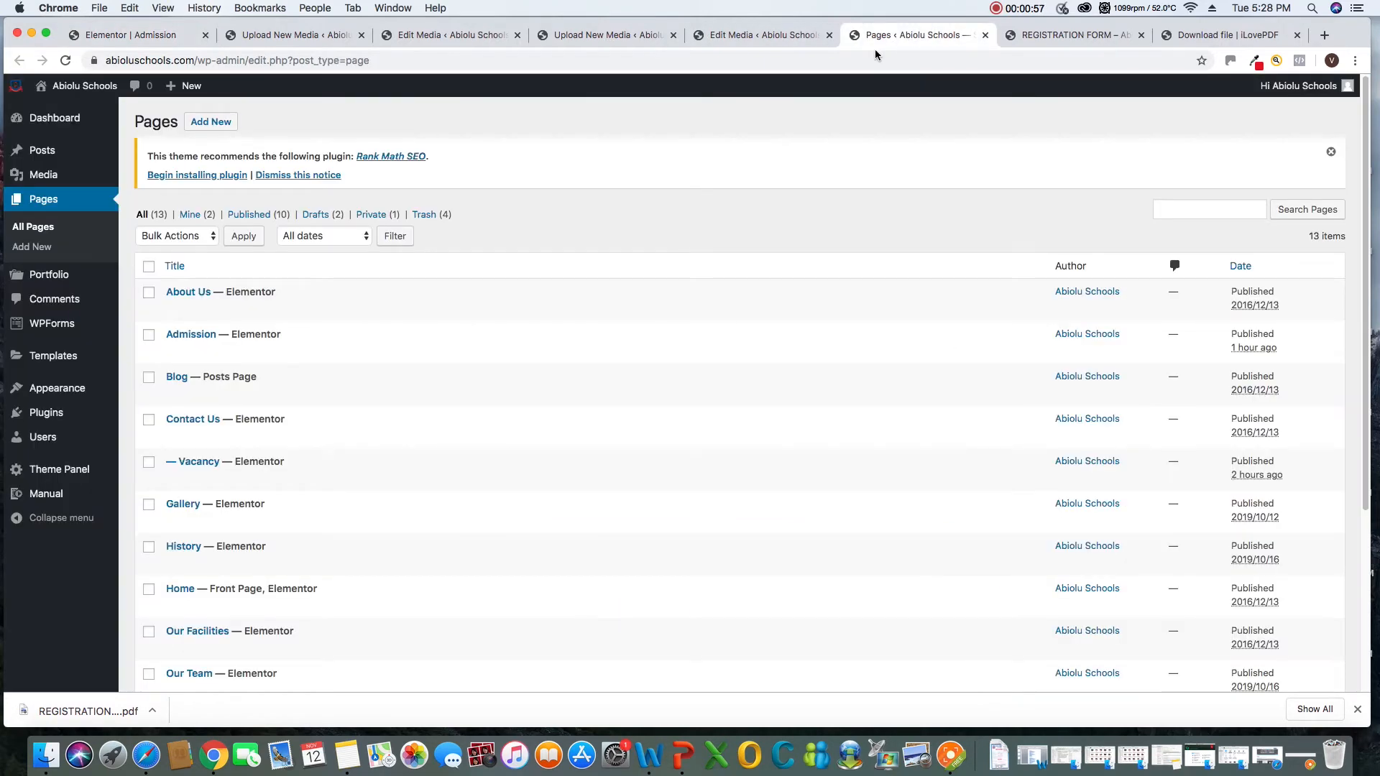
pyautogui.click(1084, 38)
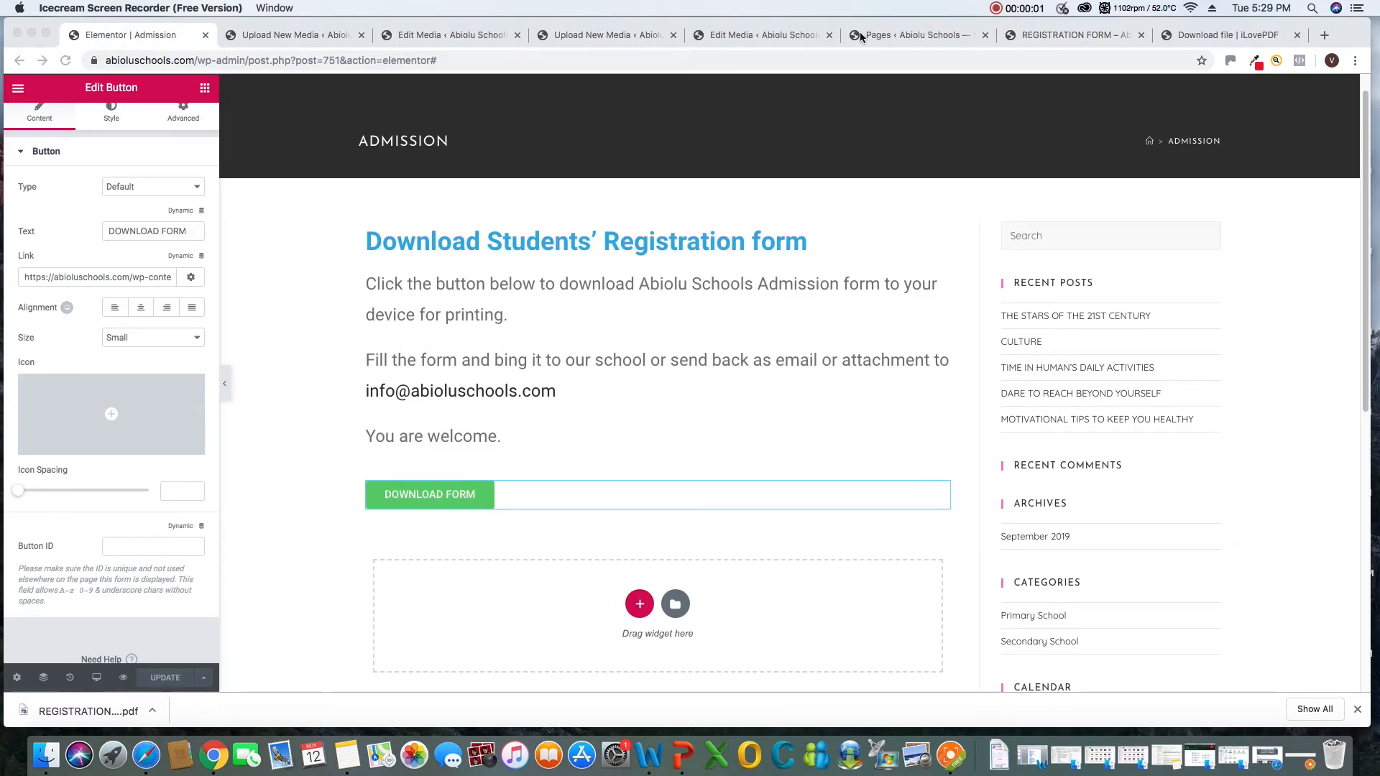
# Open the Appearance menu editor for the site's Main Menu in the WordPress admin
pyautogui.click(779, 37)
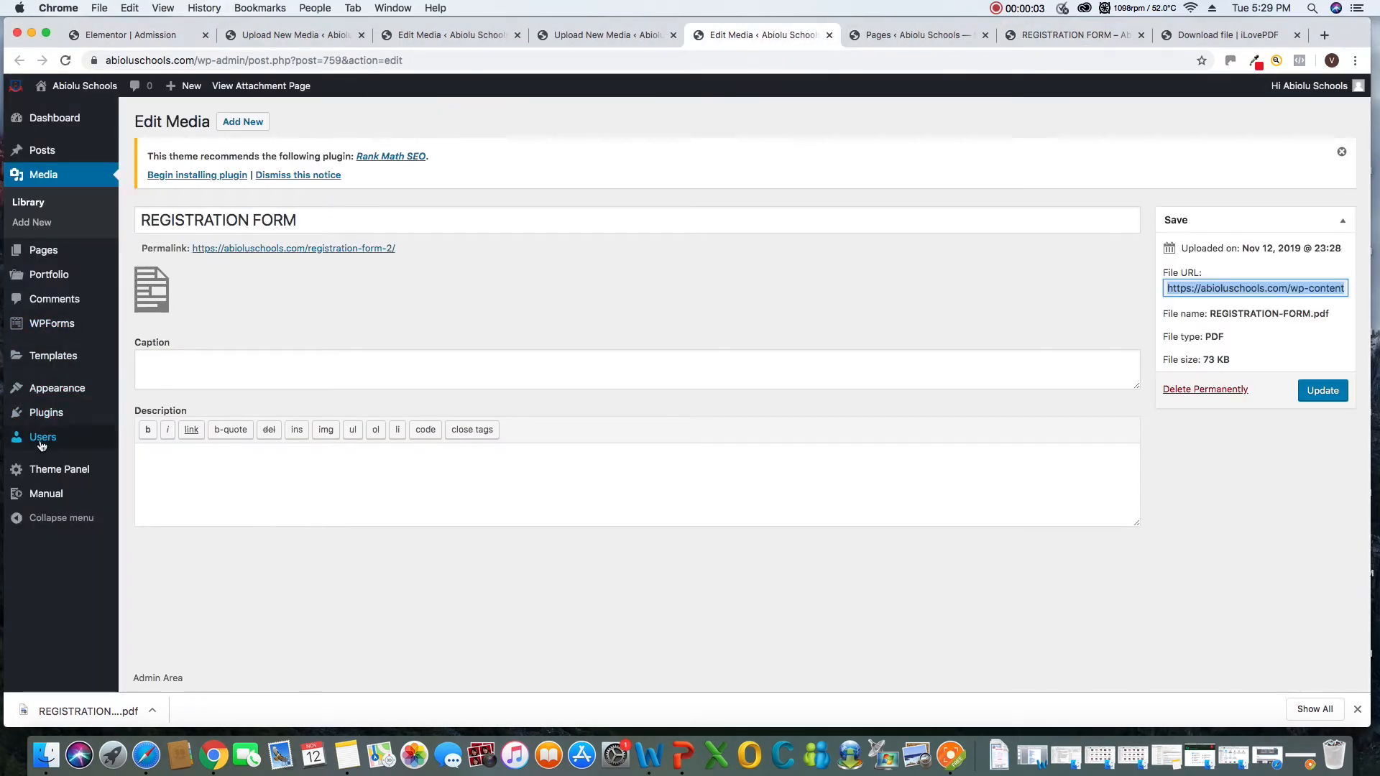
pyautogui.moveTo(58, 390)
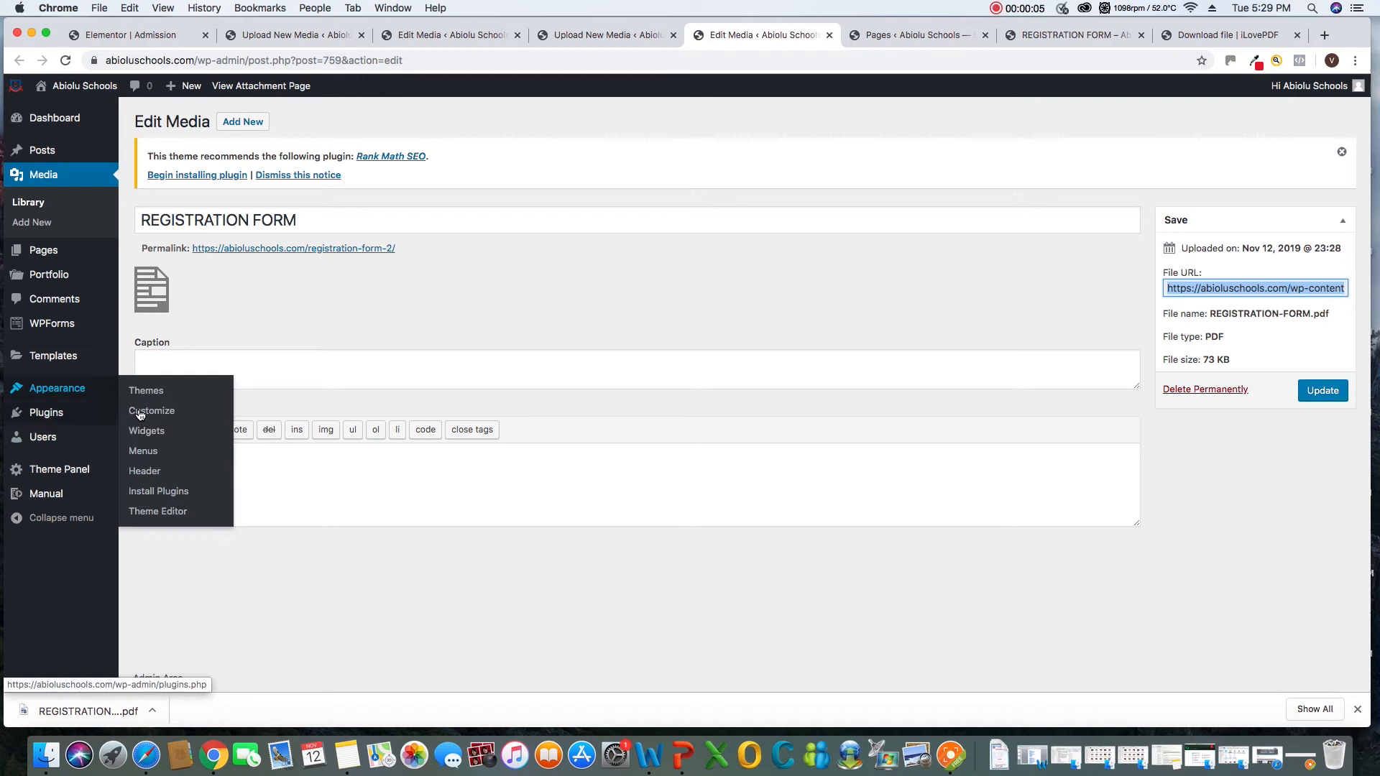
pyautogui.click(142, 453)
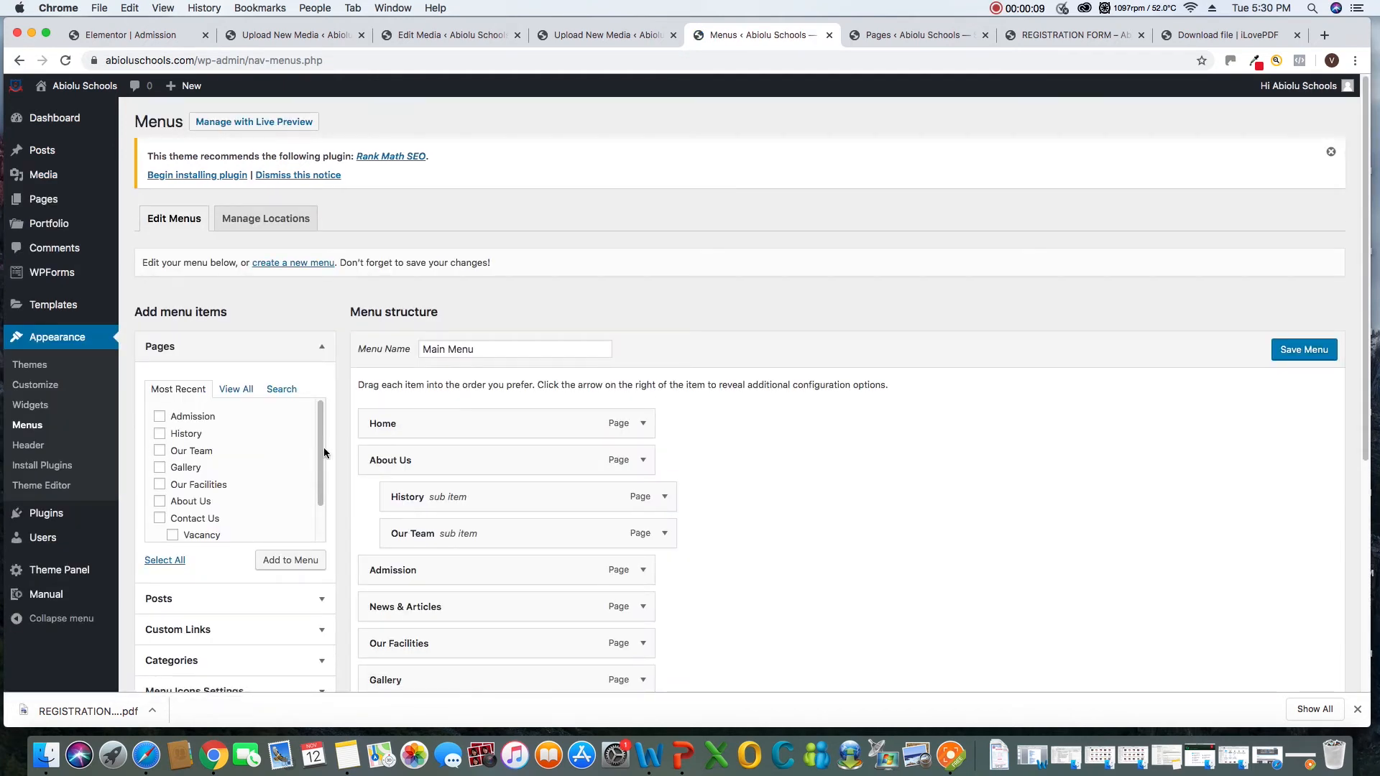
# Add the Admission page to the Main Menu and check its place in the menu structure
pyautogui.click(159, 416)
pyautogui.click(274, 561)
pyautogui.scroll(-5, 841, 528)
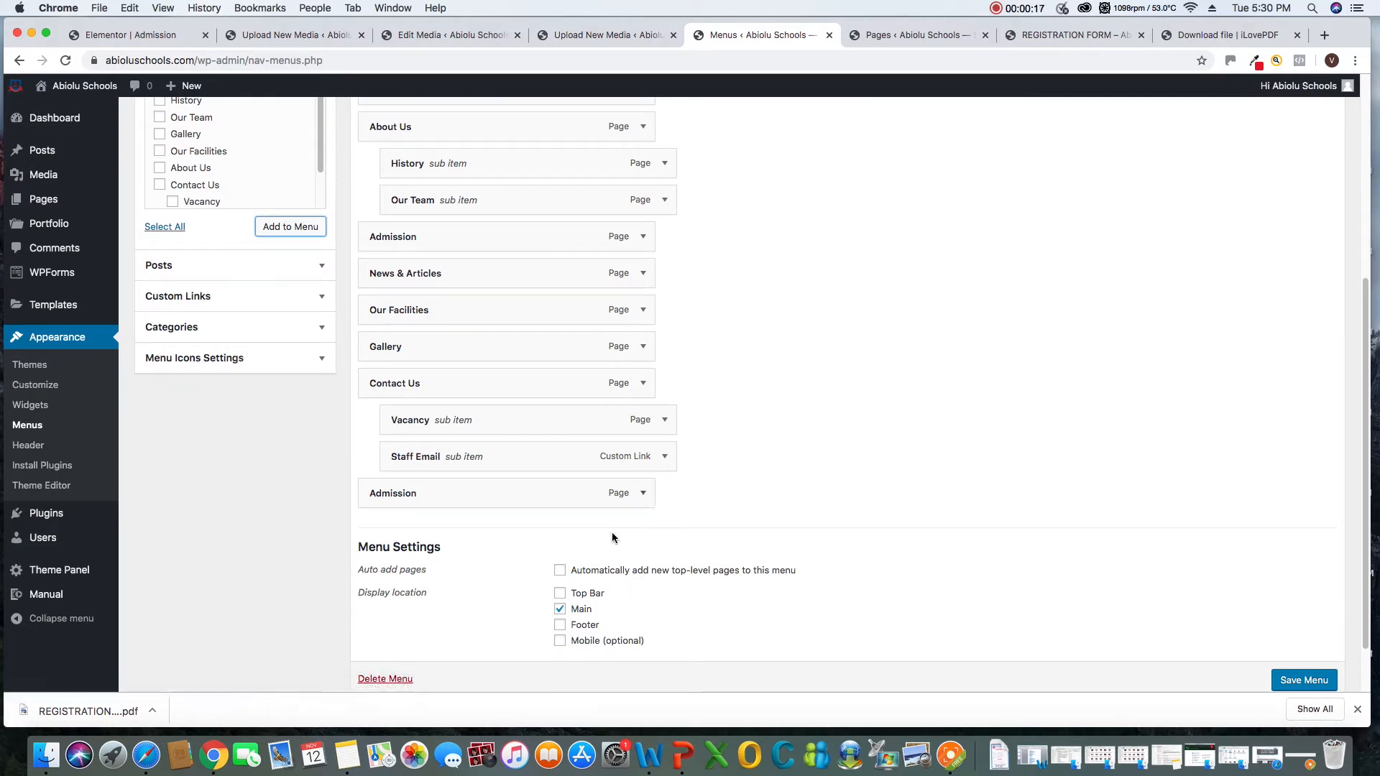
pyautogui.scroll(1, 625, 532)
pyautogui.scroll(-3, 603, 532)
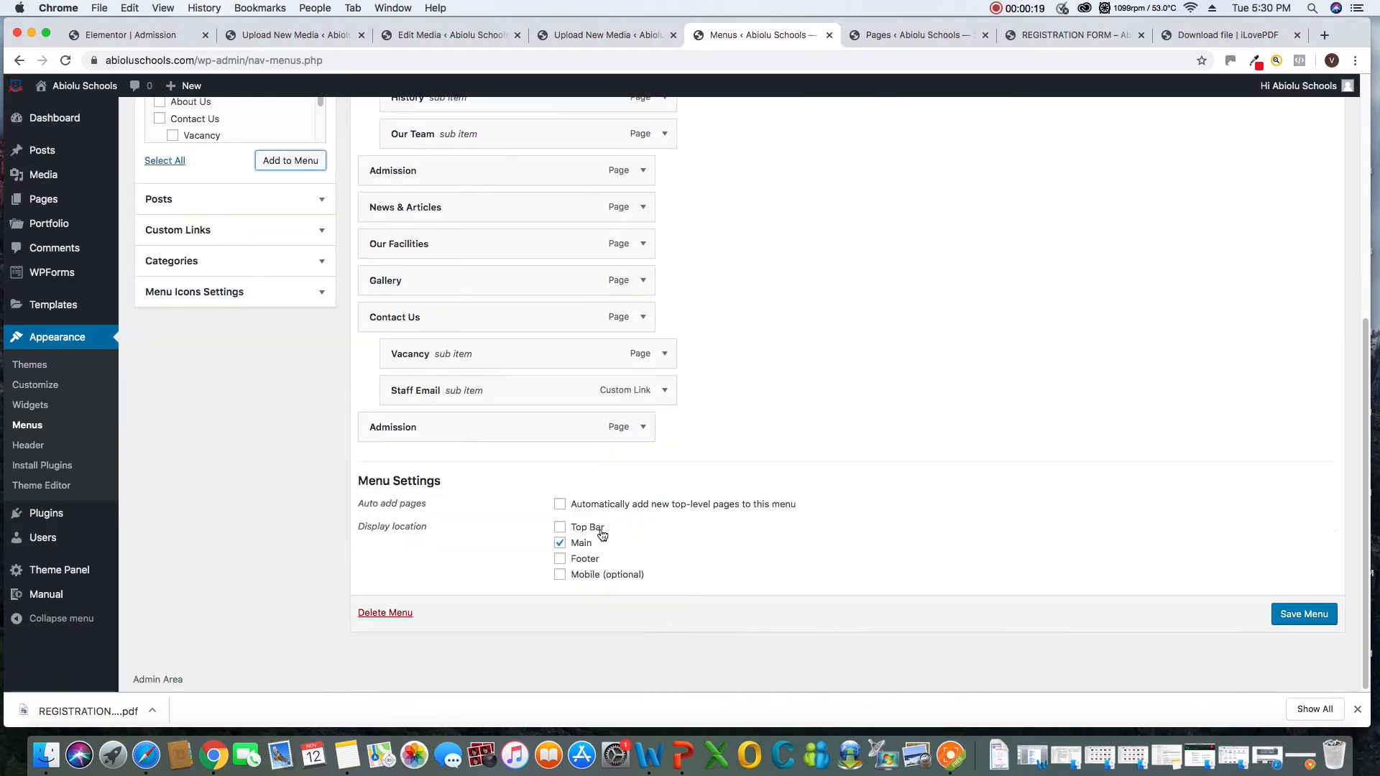
# Remove the duplicate Admission item at the end of the Main Menu
pyautogui.click(643, 427)
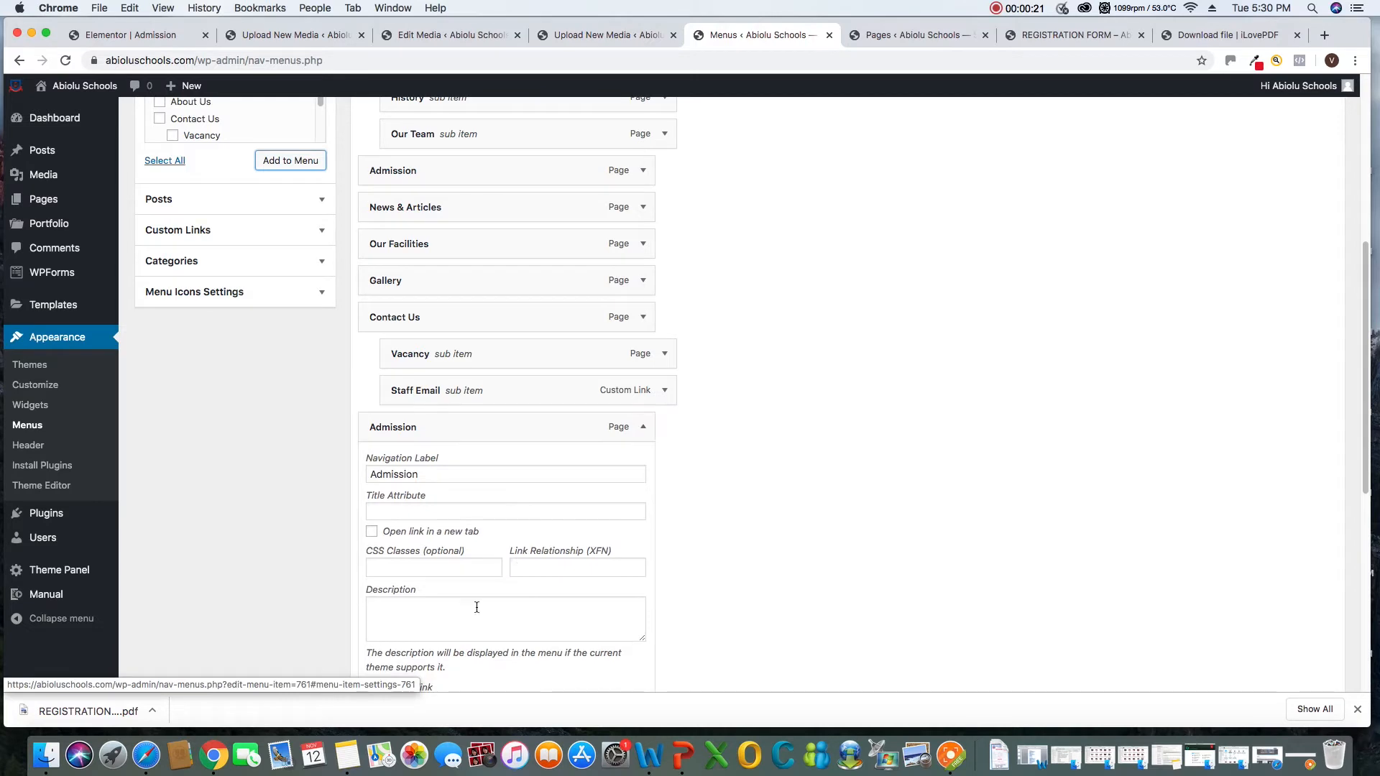
pyautogui.scroll(-2, 607, 532)
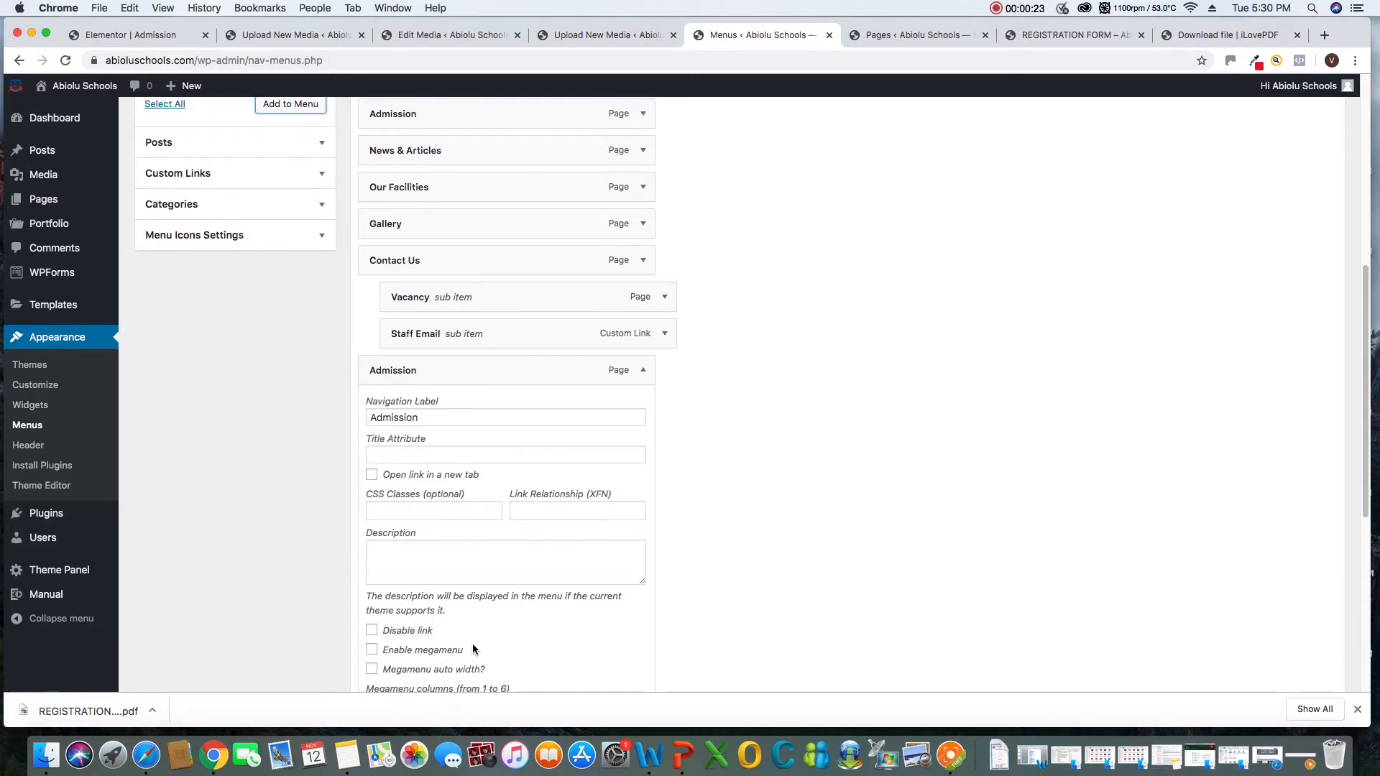
pyautogui.scroll(-5, 472, 644)
pyautogui.scroll(-4, 473, 647)
pyautogui.click(382, 530)
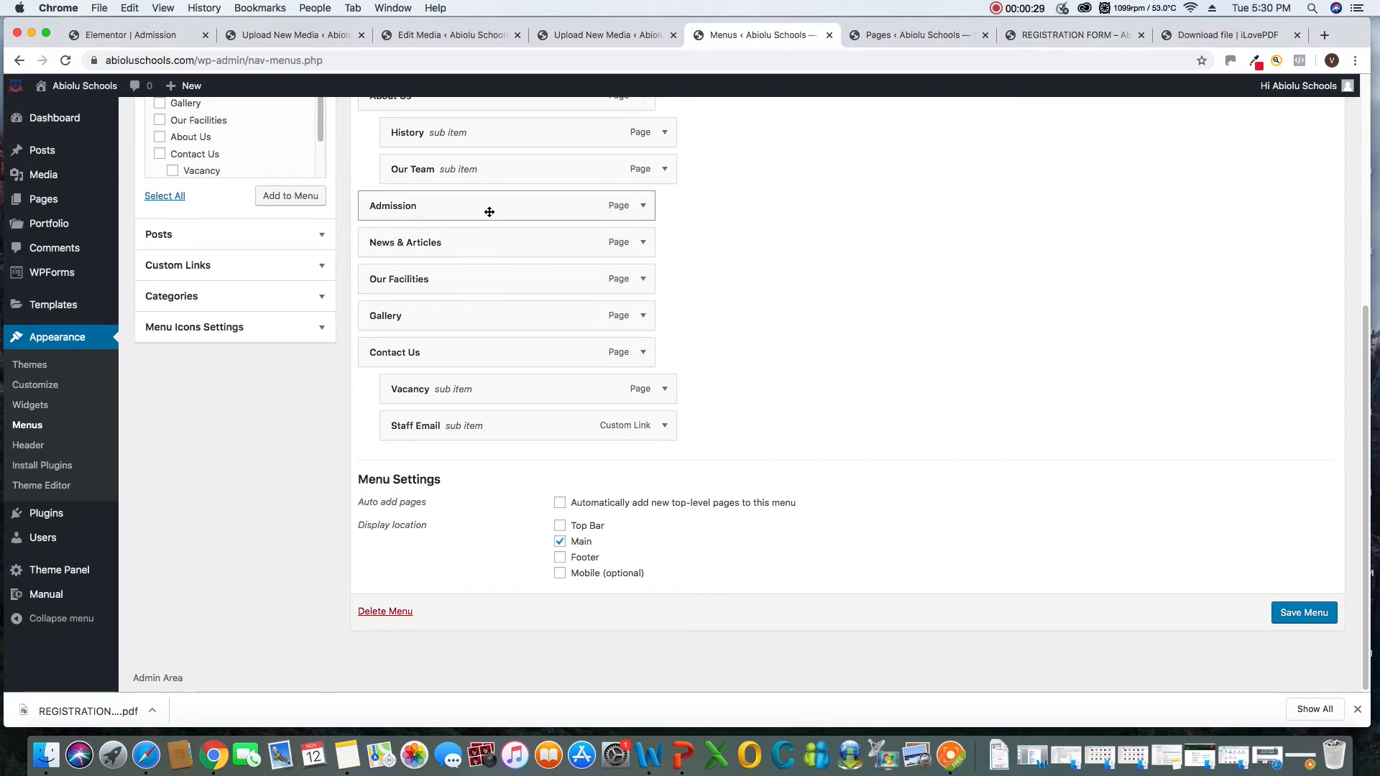
# Save the Main Menu
pyautogui.click(1304, 613)
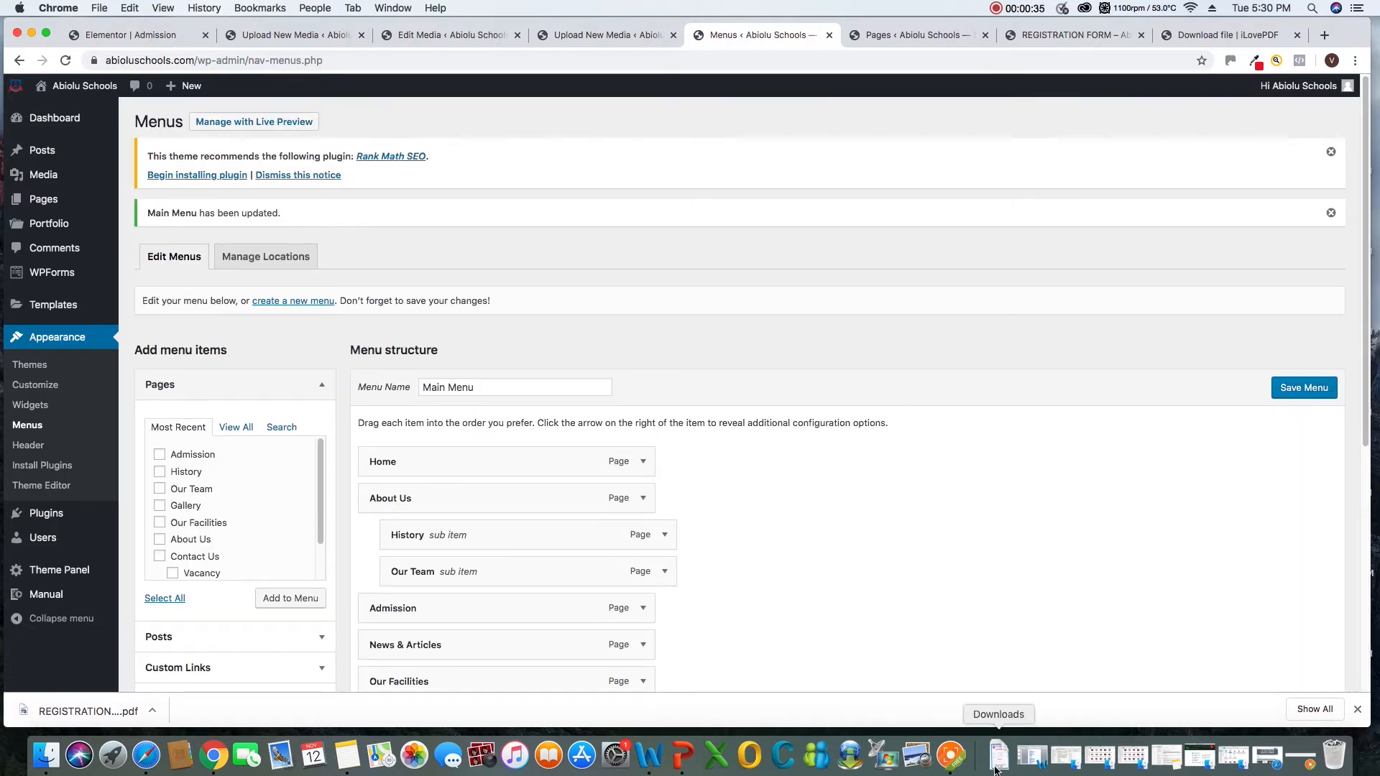
pyautogui.click(951, 755)
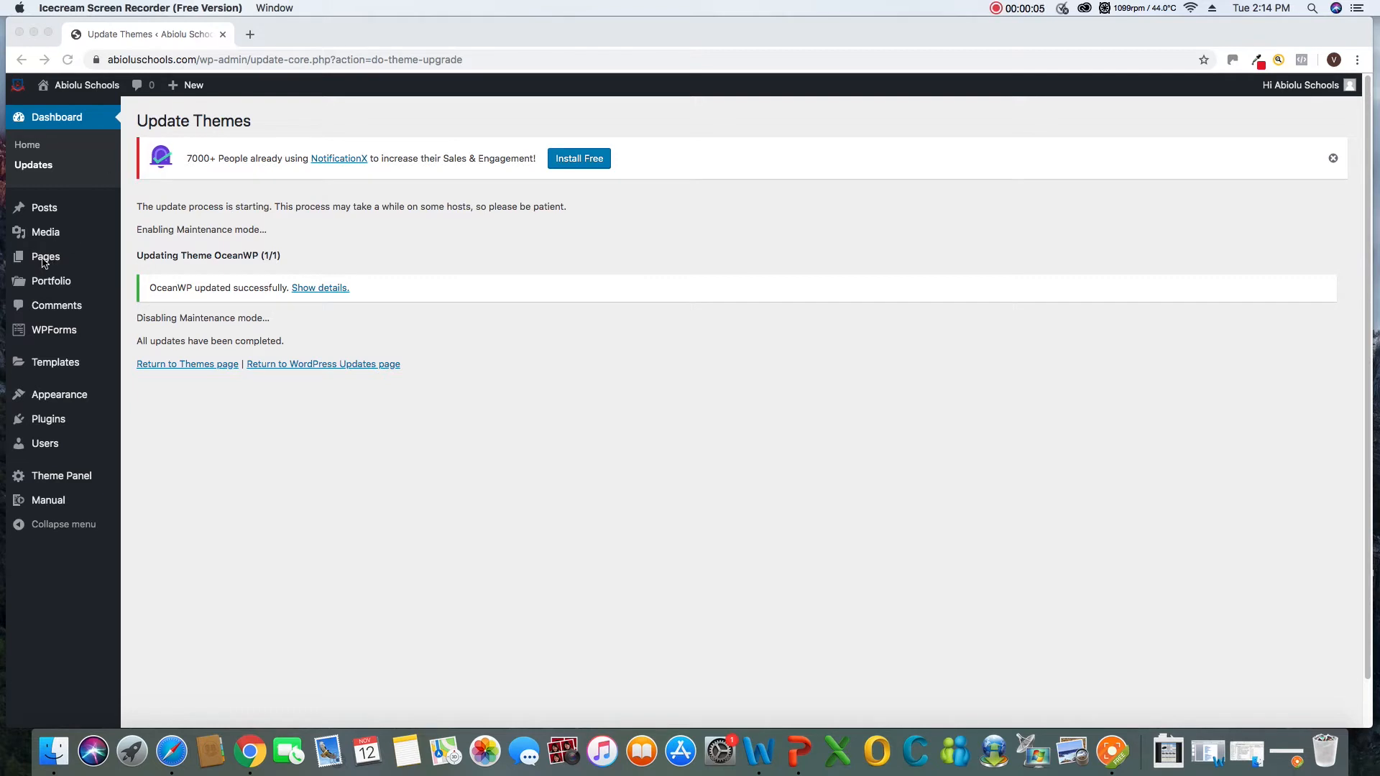
# Open the list of all WordPress pages in a new browser tab and switch to it
pyautogui.click(45, 263)
pyautogui.moveTo(55, 261)
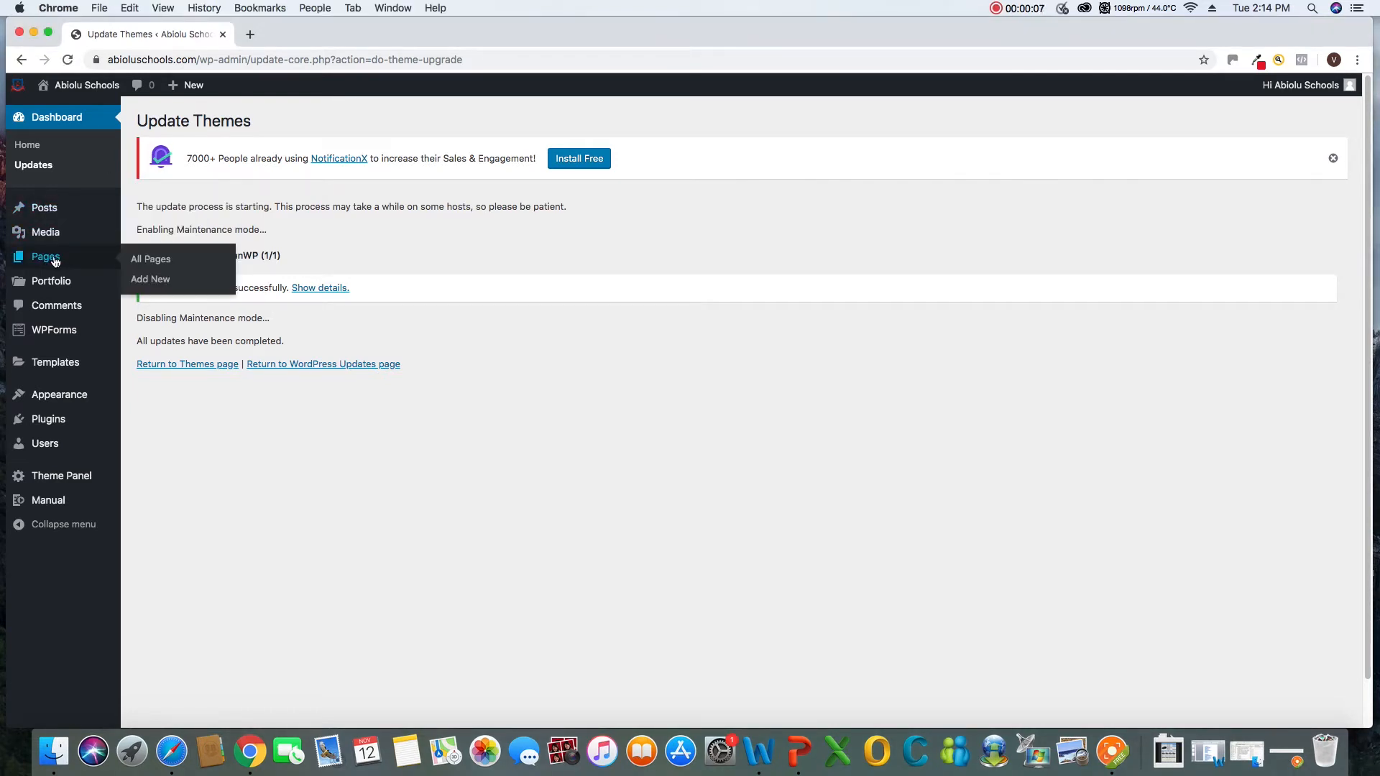
pyautogui.rightClick(151, 263)
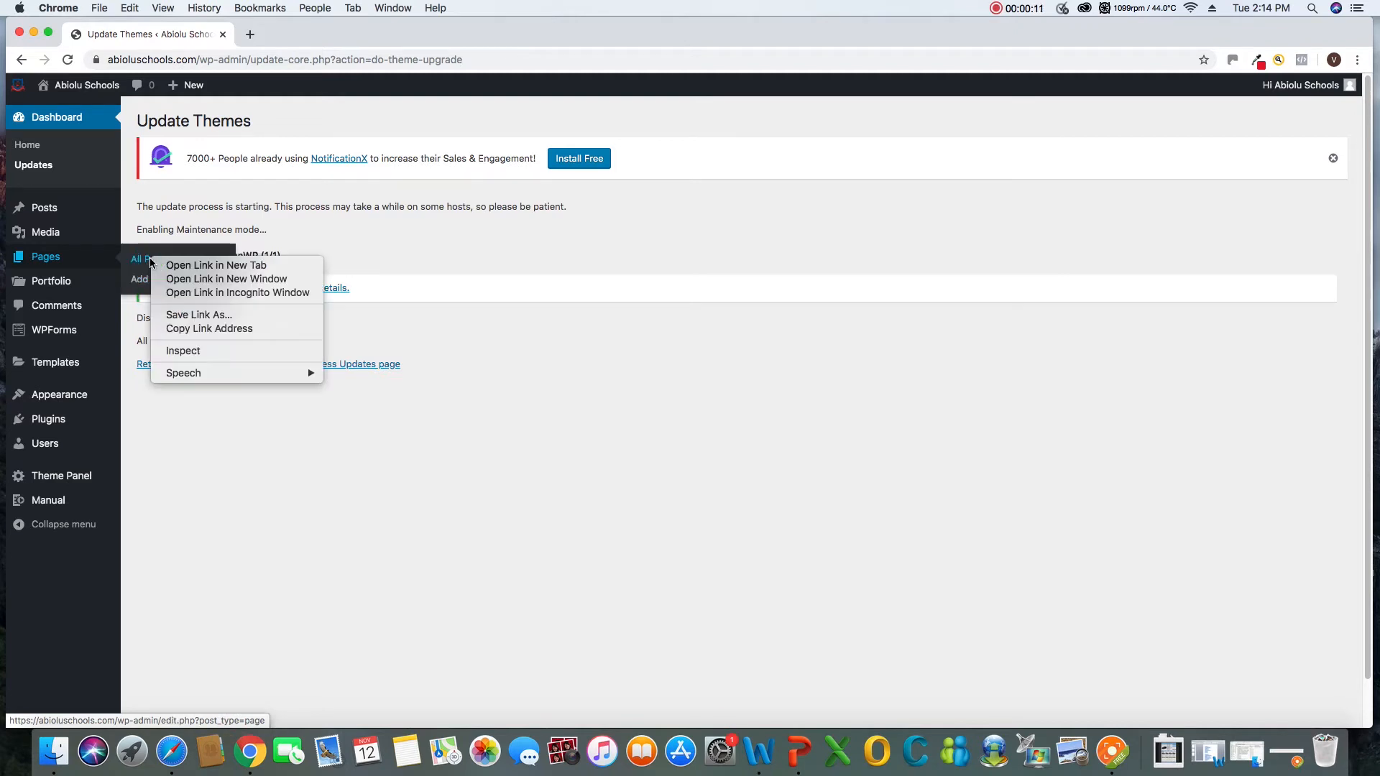
pyautogui.click(207, 268)
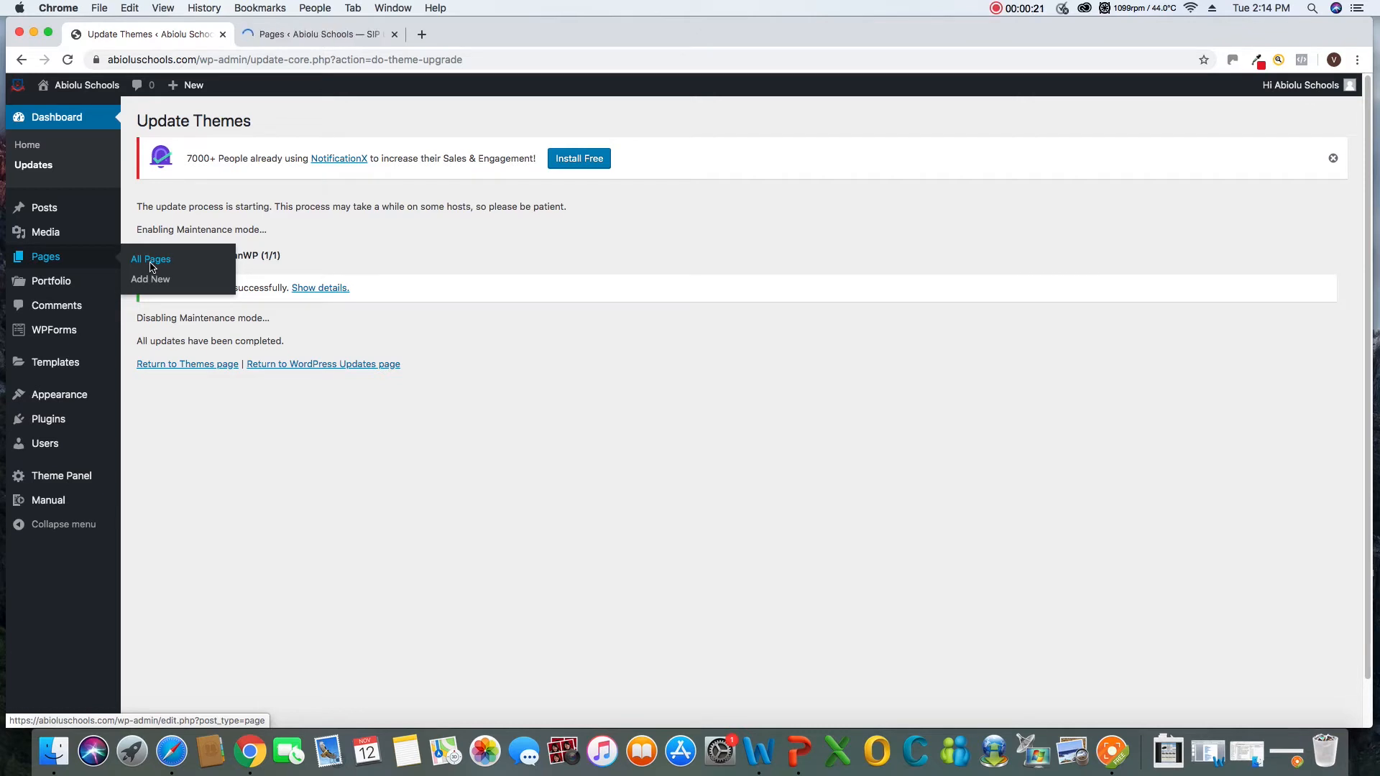
pyautogui.click(298, 36)
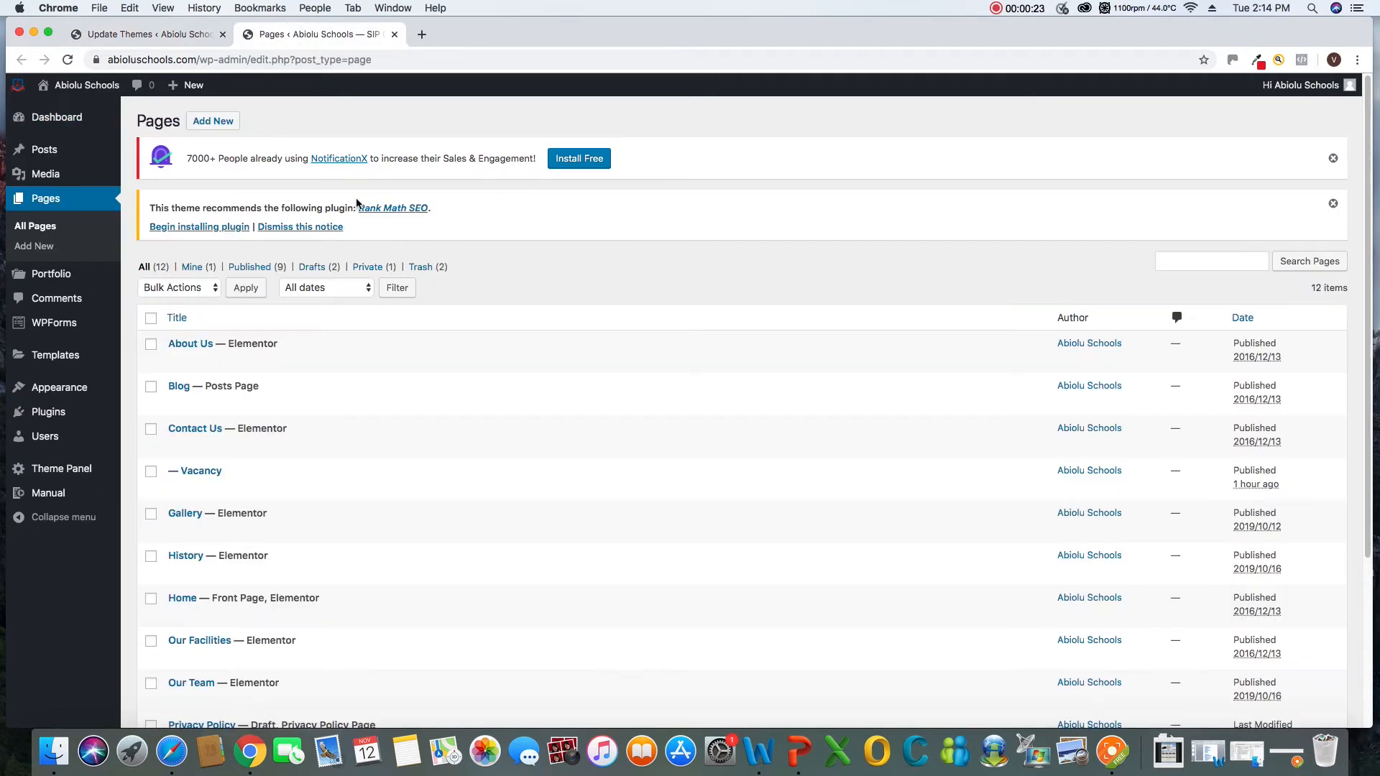
# Open the Contact Us page in Elementor and look through its message form and office hours sections
pyautogui.scroll(-5, 345, 338)
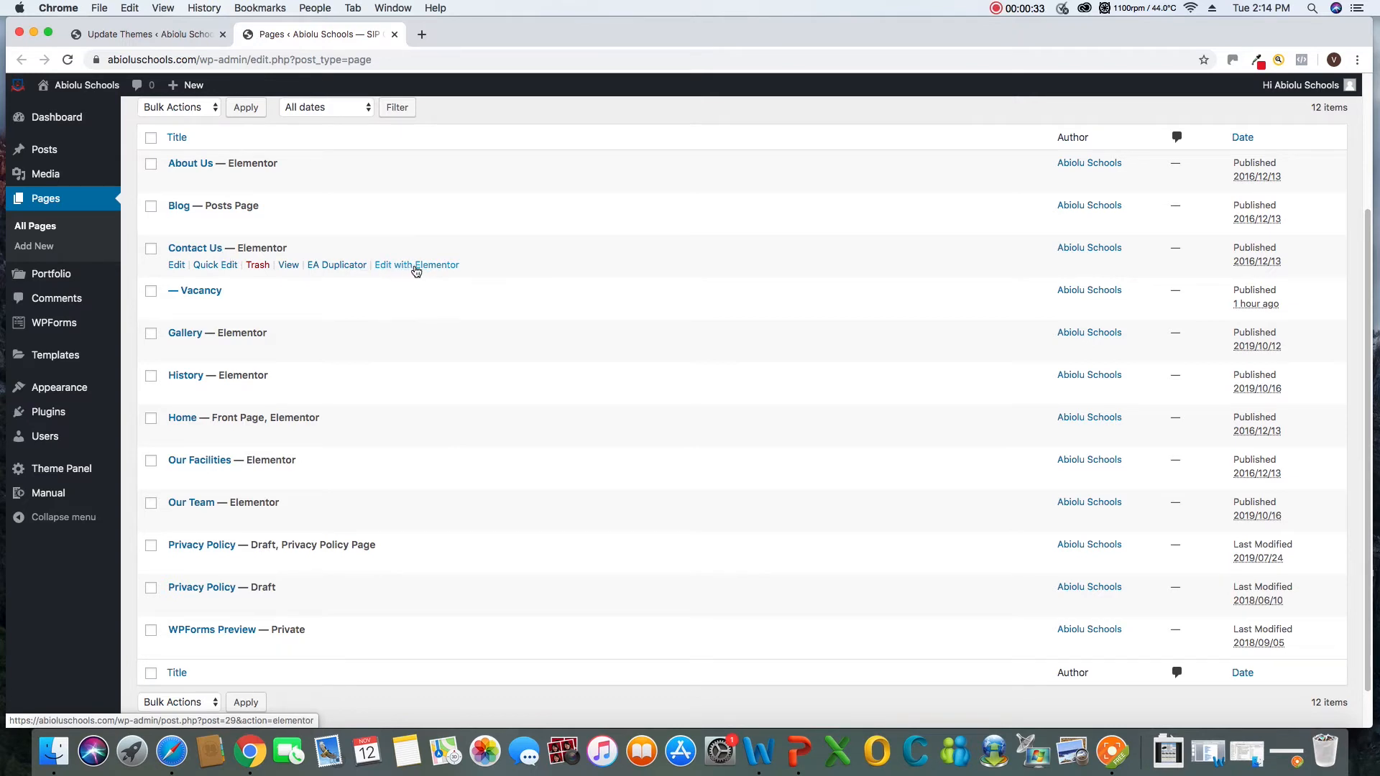
pyautogui.scroll(-1, 416, 270)
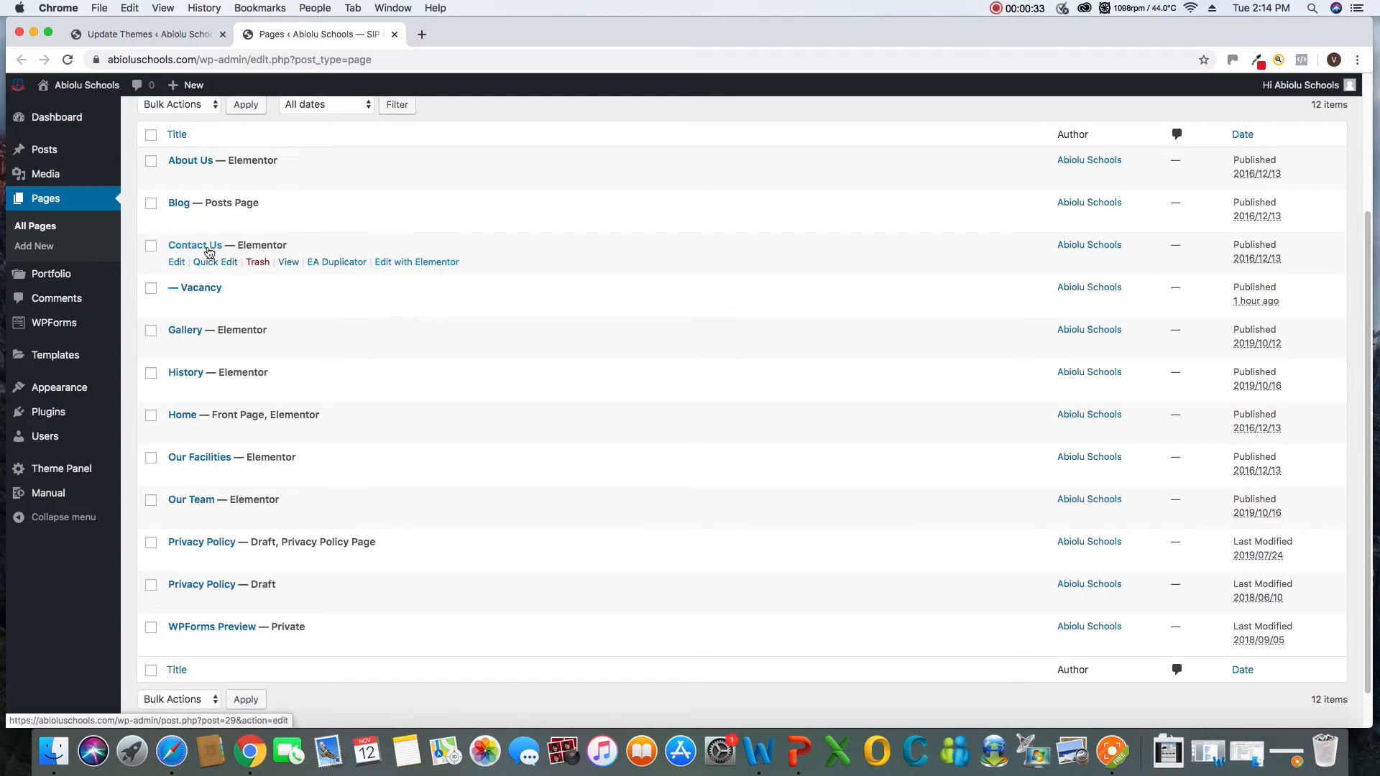
pyautogui.click(408, 263)
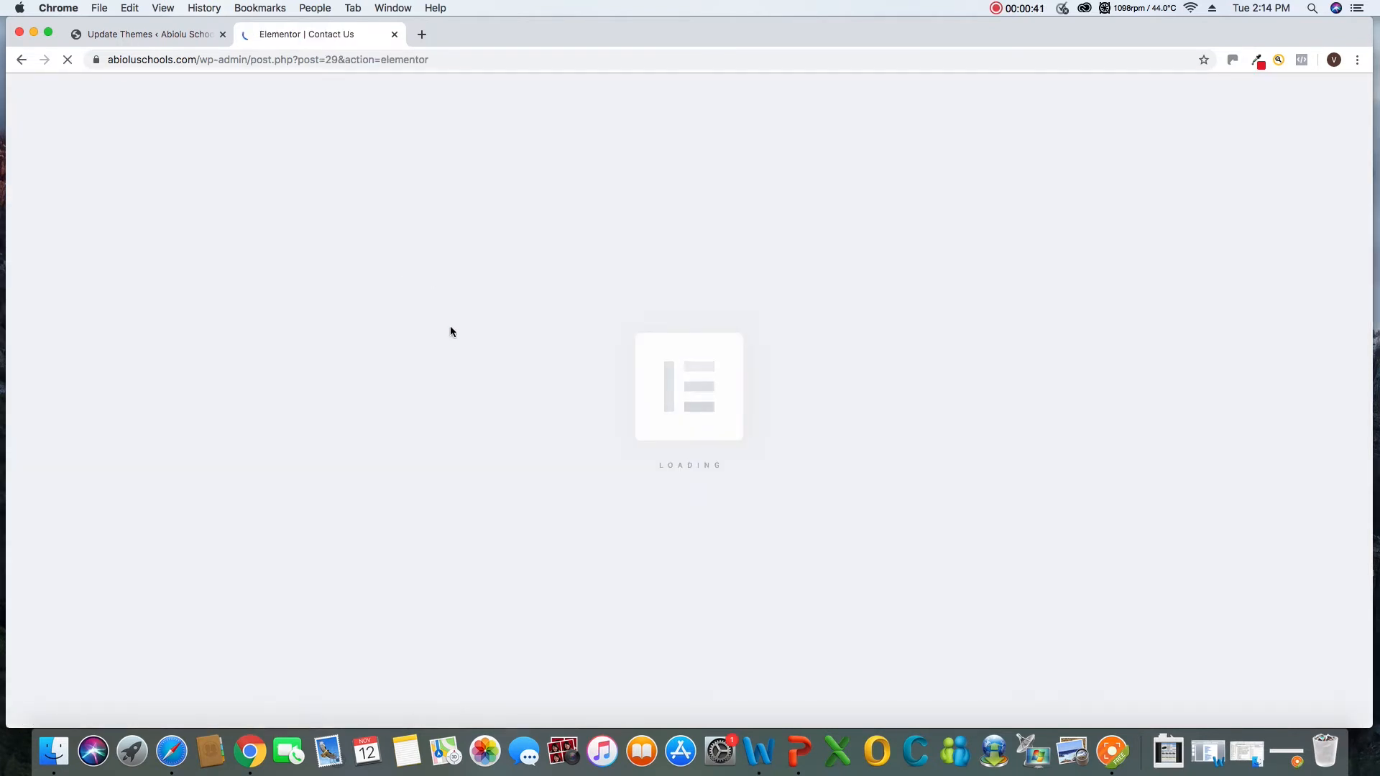
pyautogui.click(1116, 753)
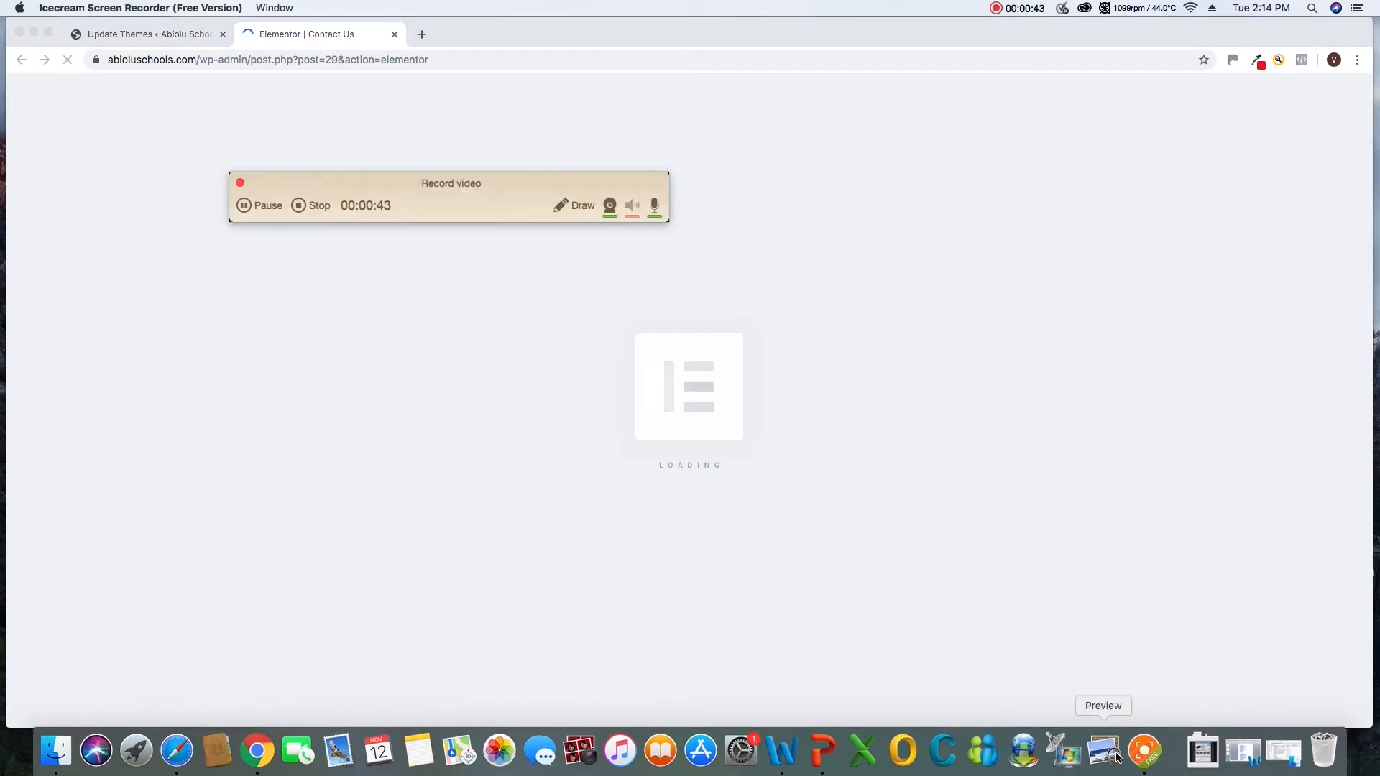
pyautogui.moveTo(449, 184); pyautogui.dragTo(1148, 693)
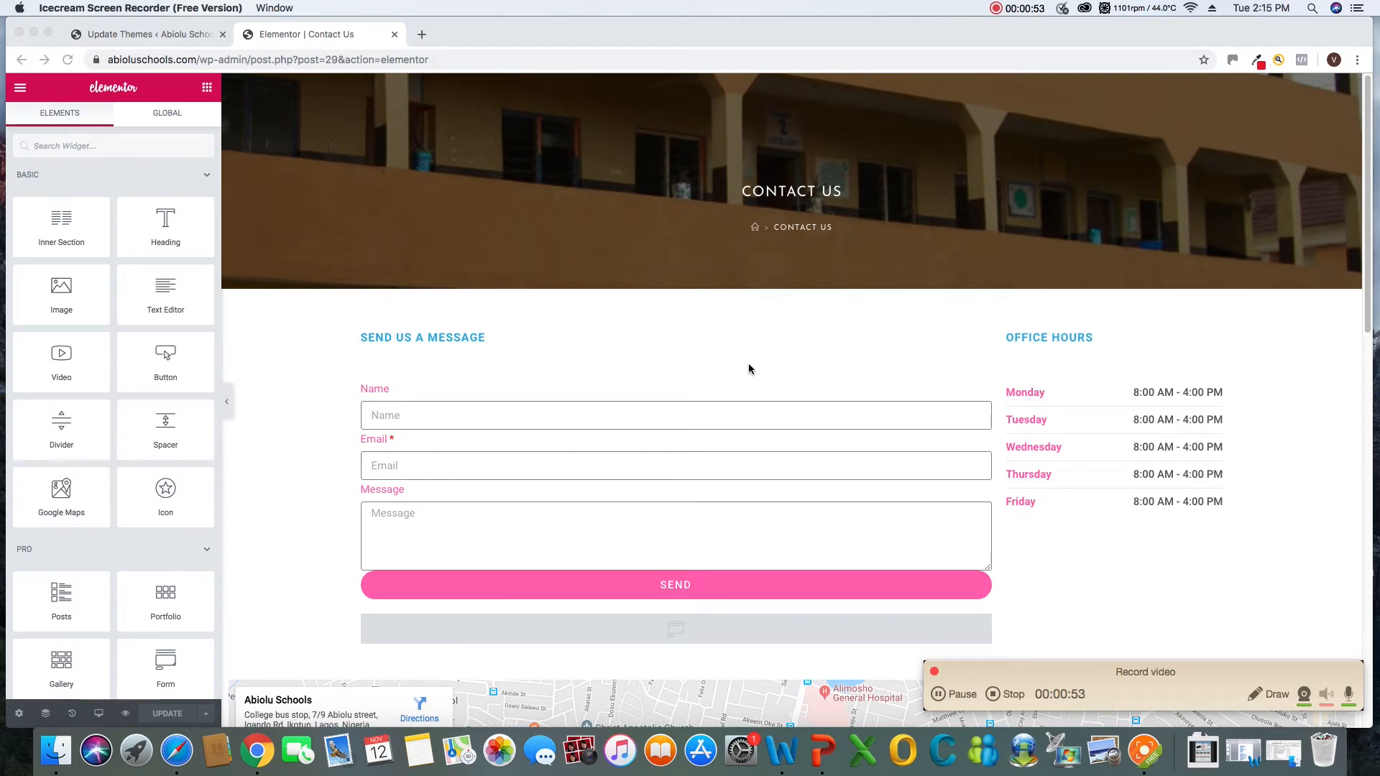
pyautogui.scroll(-3, 748, 364)
pyautogui.scroll(-2, 749, 364)
pyautogui.scroll(5, 749, 363)
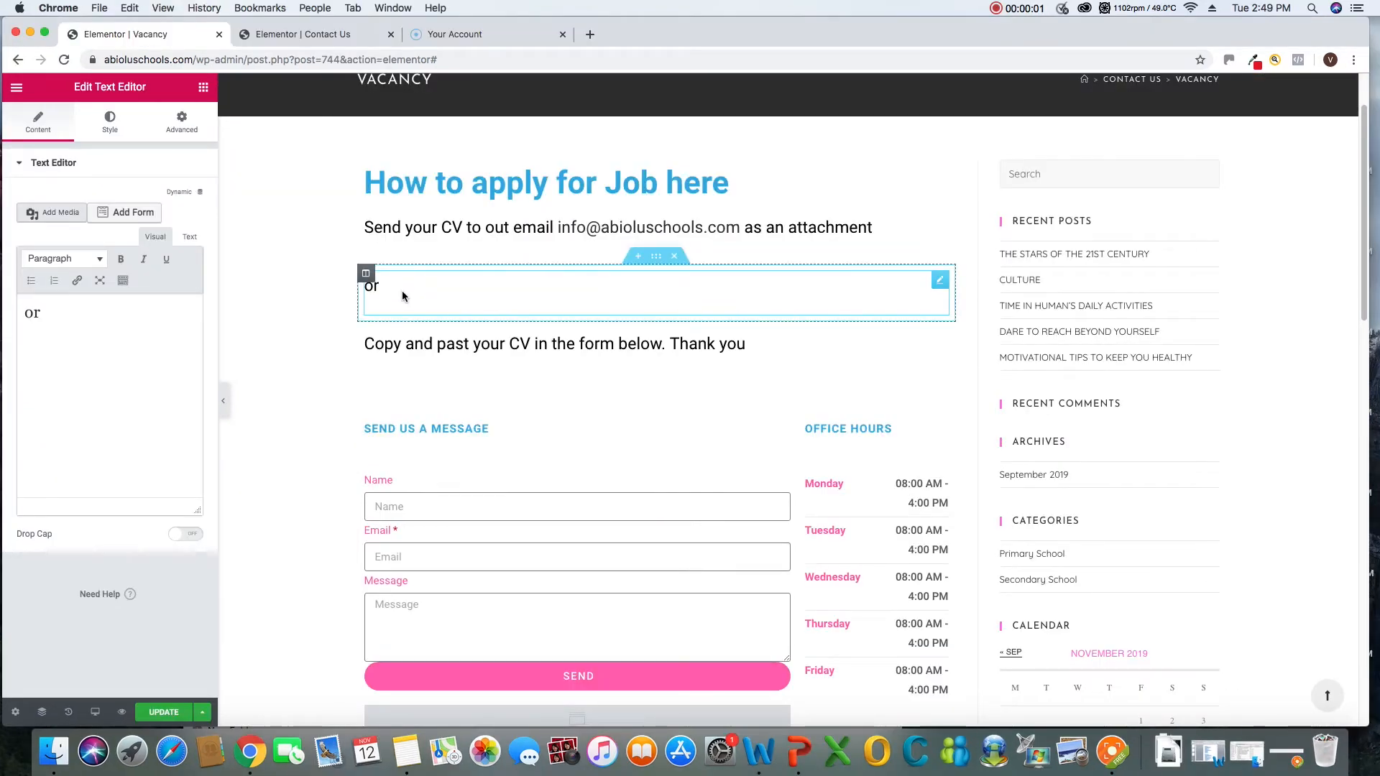
# Try center, left and right alignment on the "or" text of the Vacancy page, ending with justified alignment
pyautogui.rightClick(942, 284)
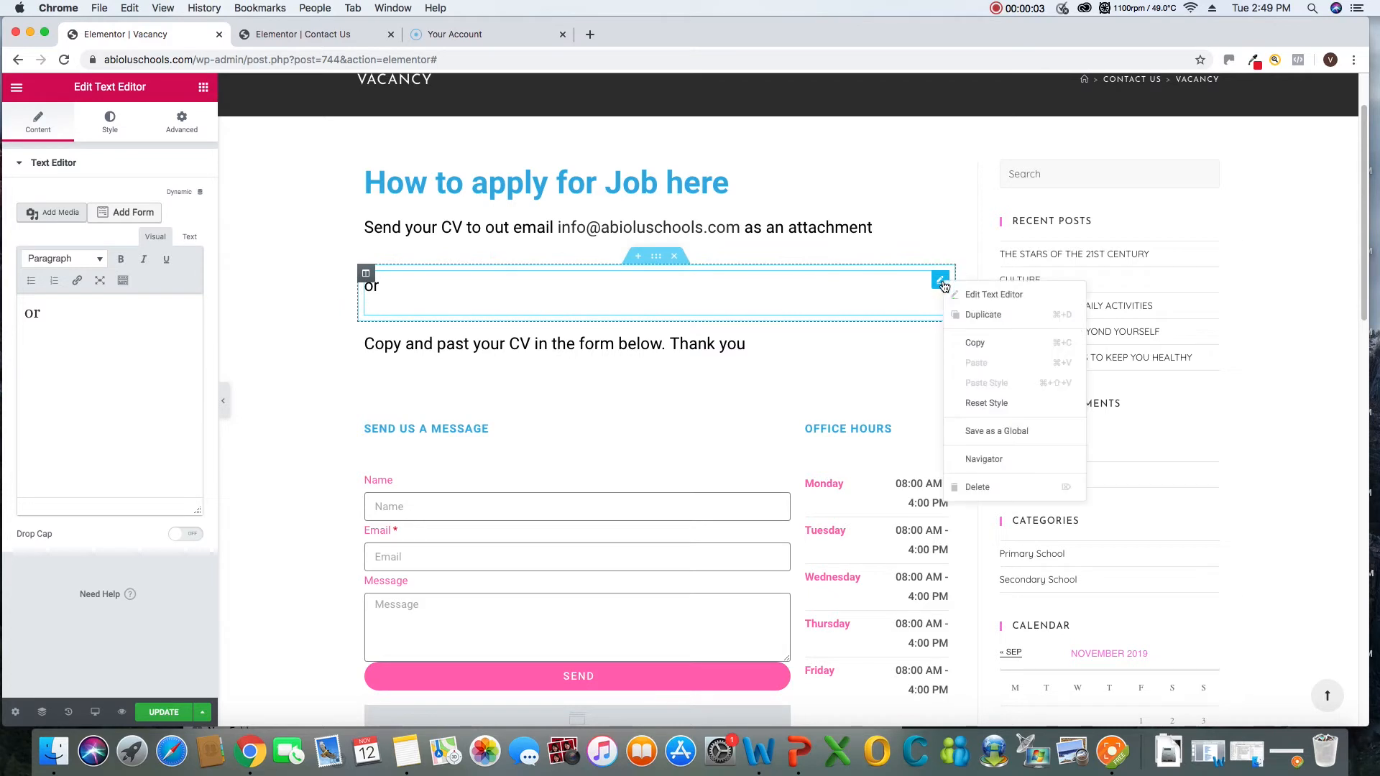
pyautogui.click(992, 294)
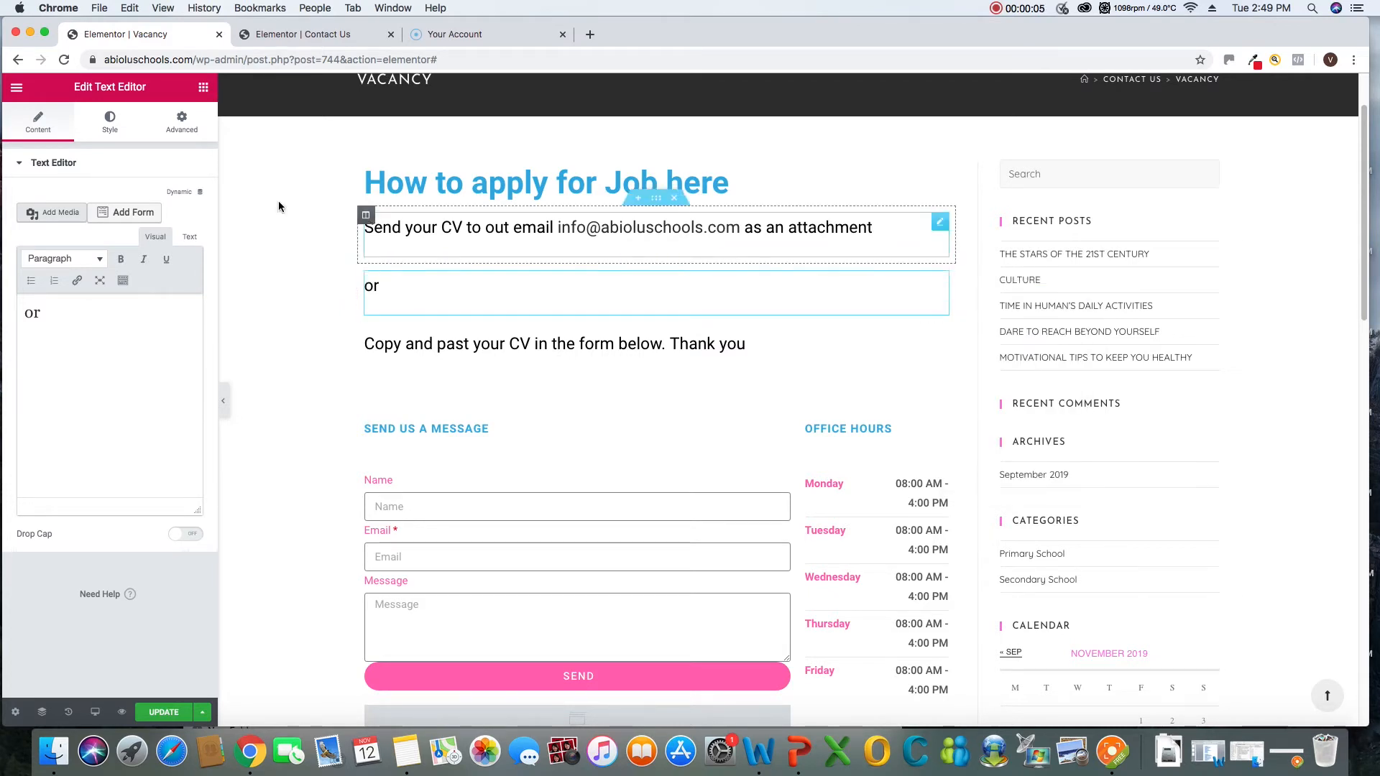
pyautogui.click(112, 126)
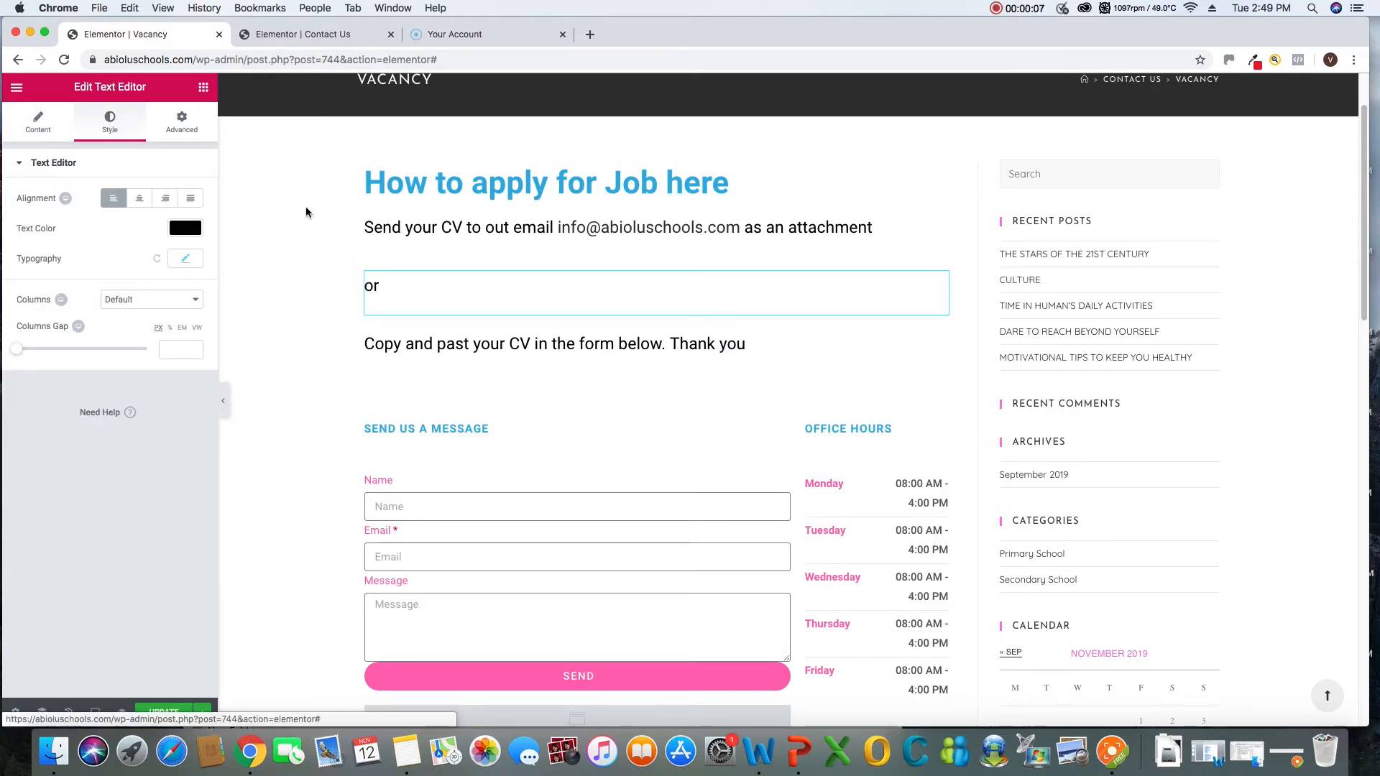
pyautogui.click(139, 204)
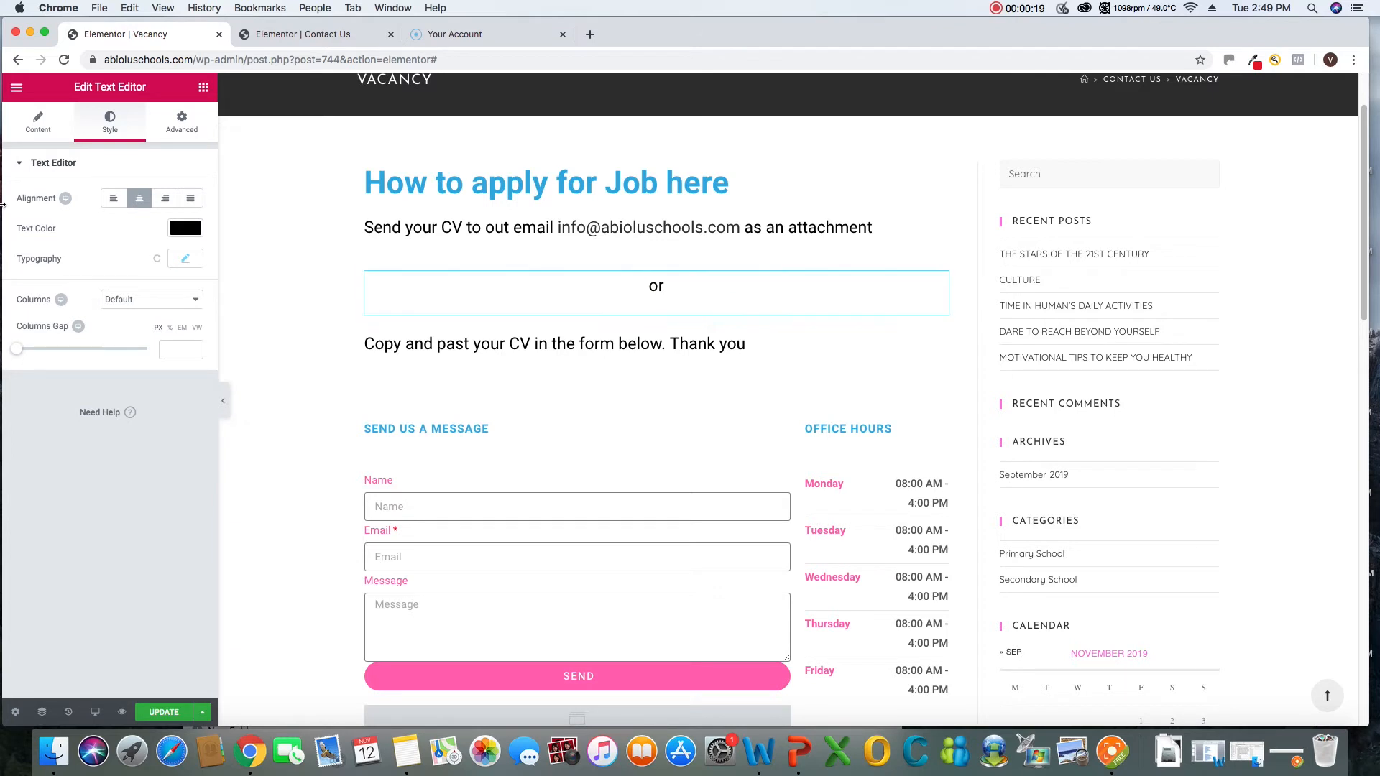
pyautogui.click(113, 199)
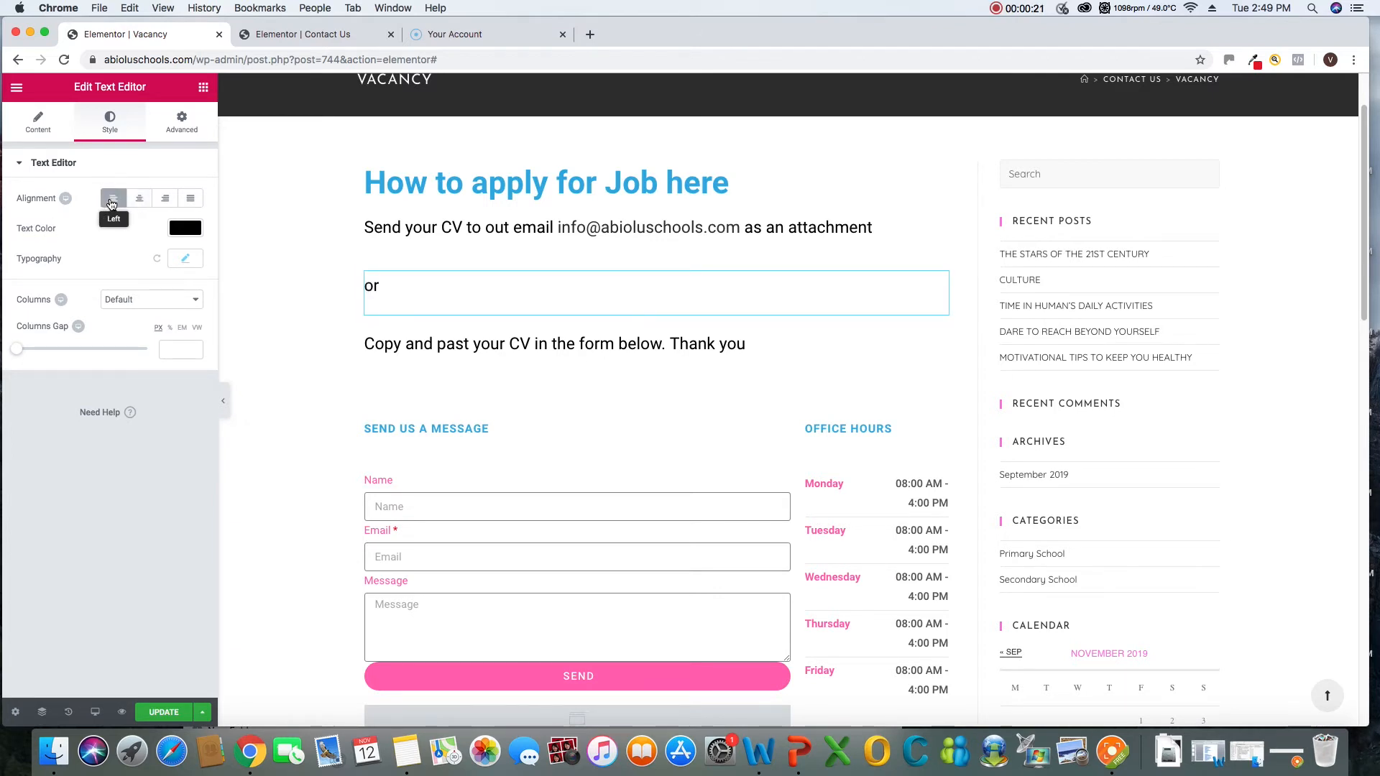
pyautogui.click(141, 202)
pyautogui.click(166, 201)
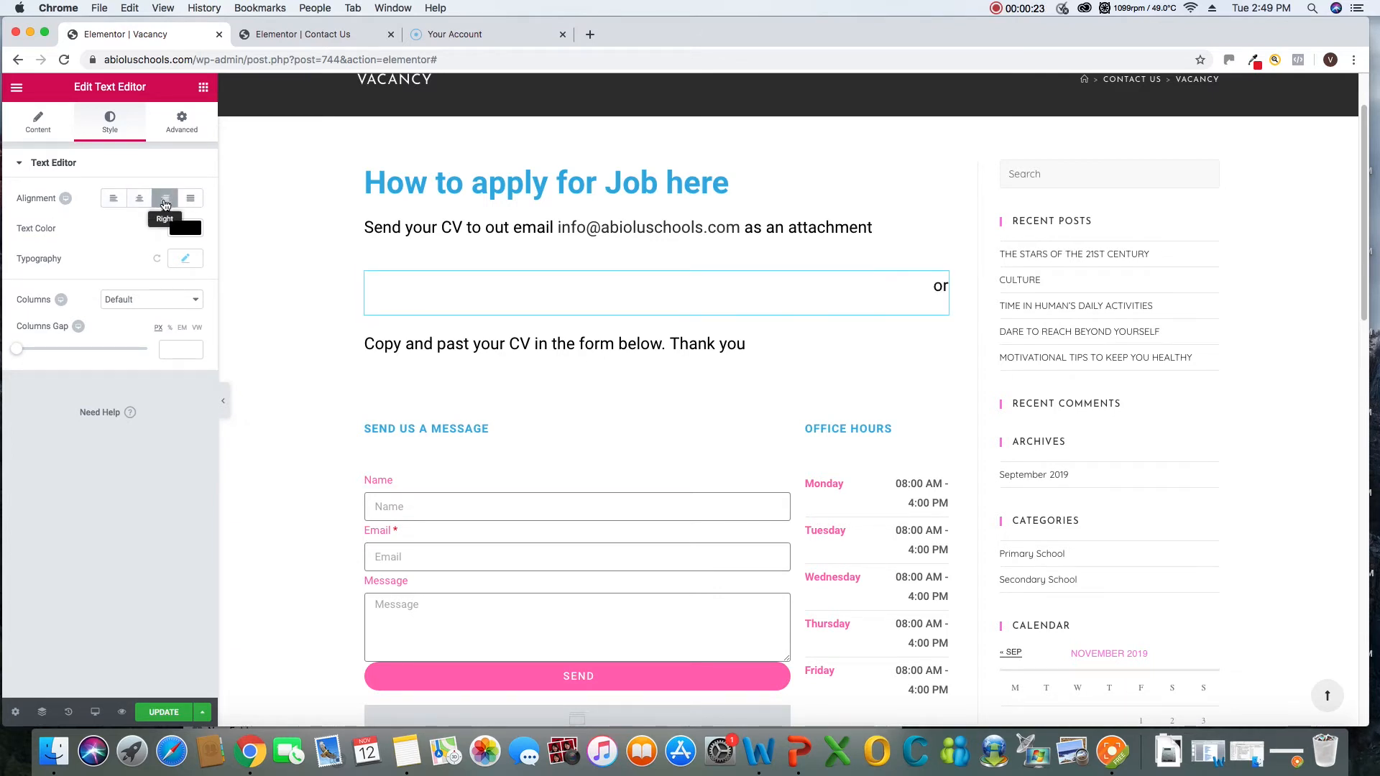
pyautogui.click(197, 204)
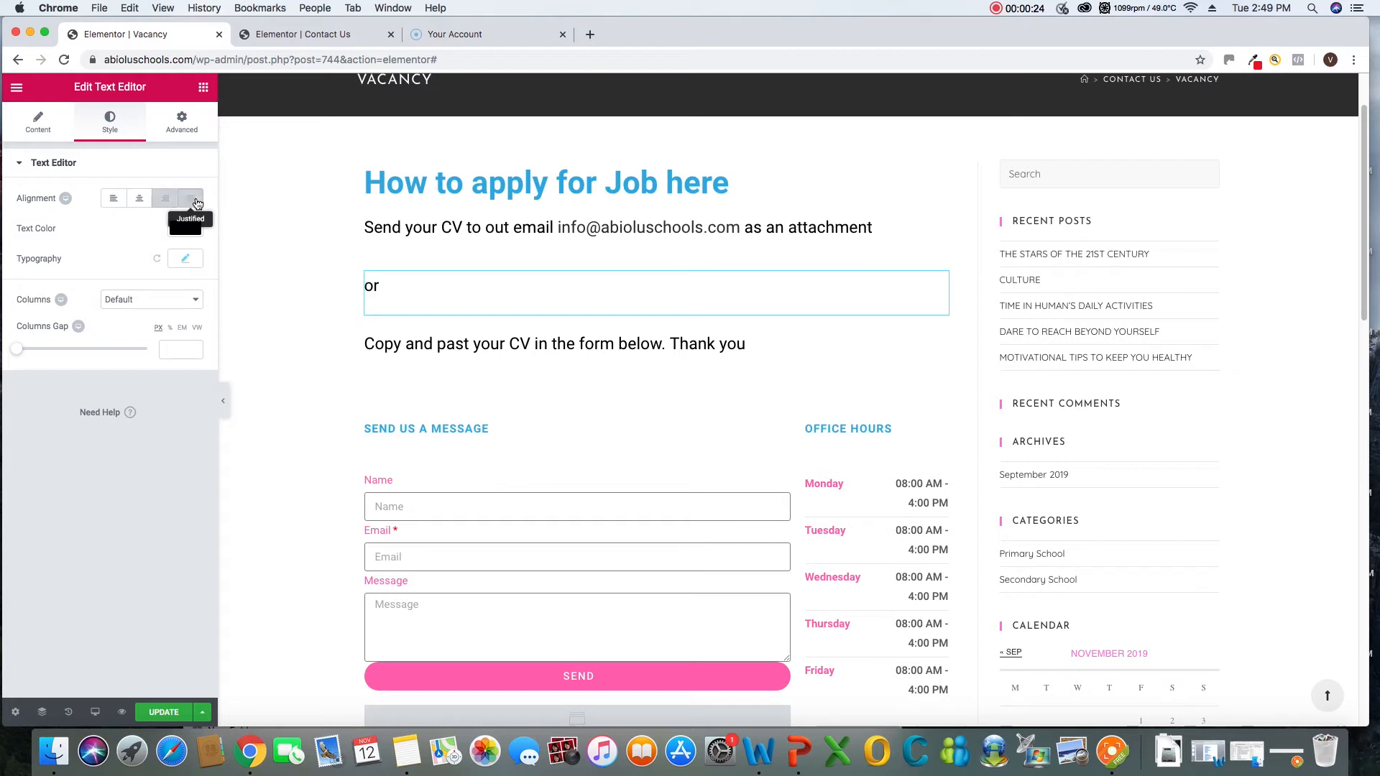
# Center the "or" text on the Vacancy page and duplicate its column within the same section
pyautogui.click(147, 202)
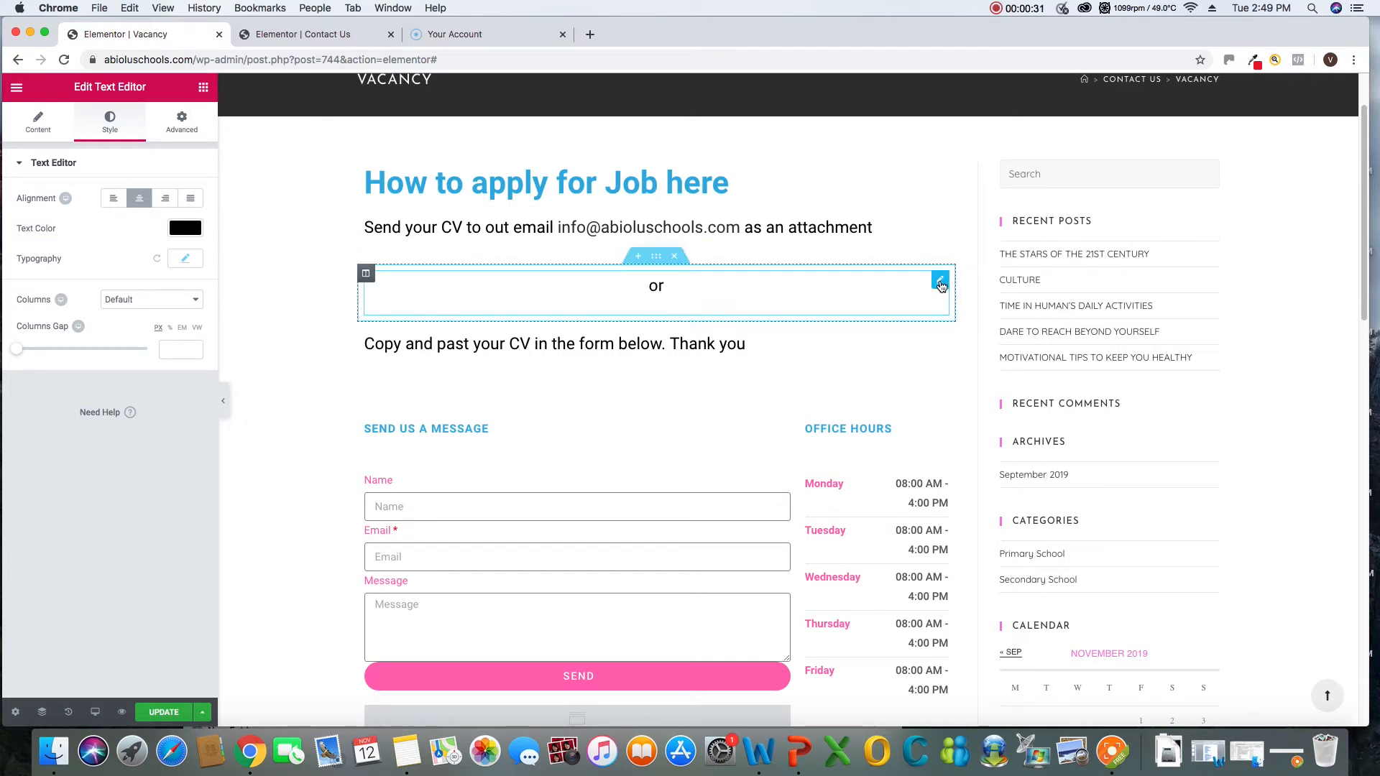
pyautogui.rightClick(373, 283)
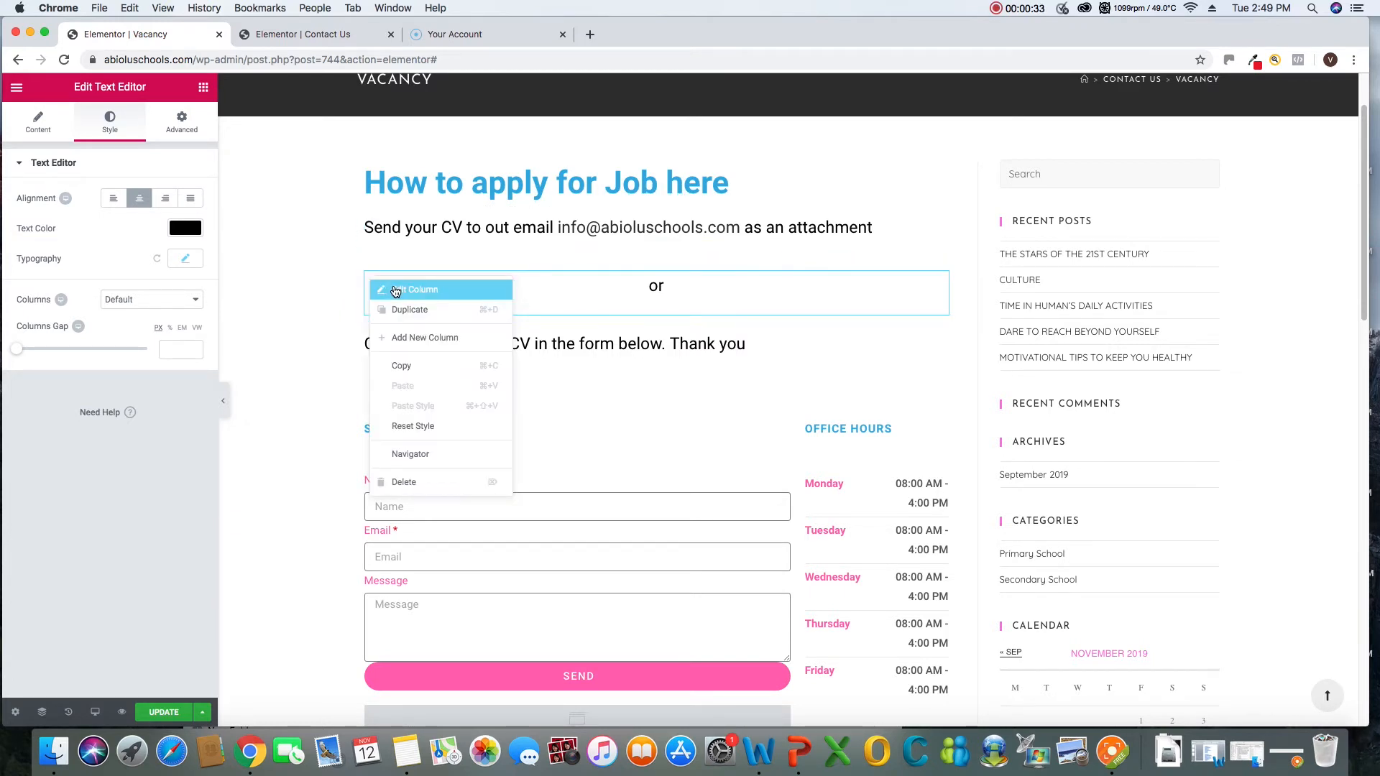
pyautogui.click(423, 311)
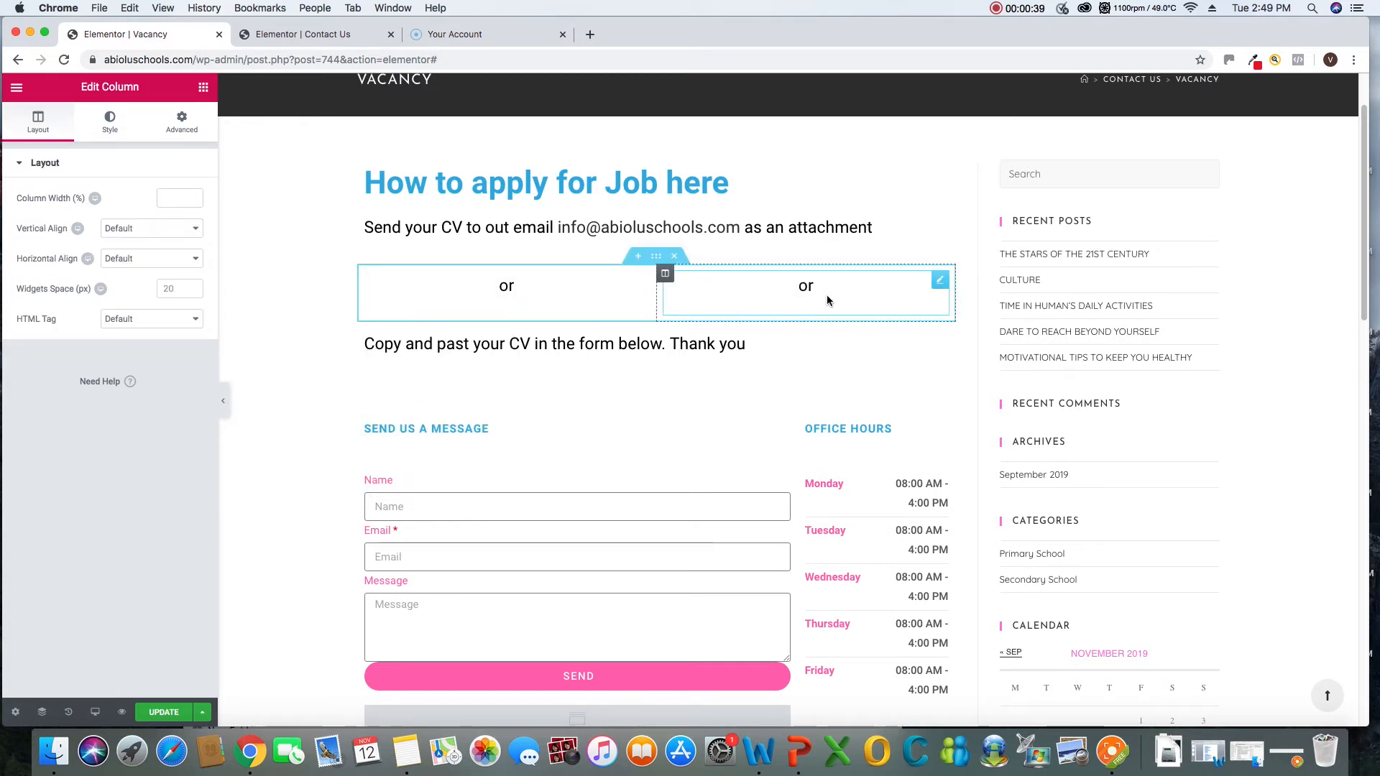
# Delete the "or" text from the duplicated second column and update the Vacancy page
pyautogui.rightClick(938, 282)
pyautogui.click(956, 296)
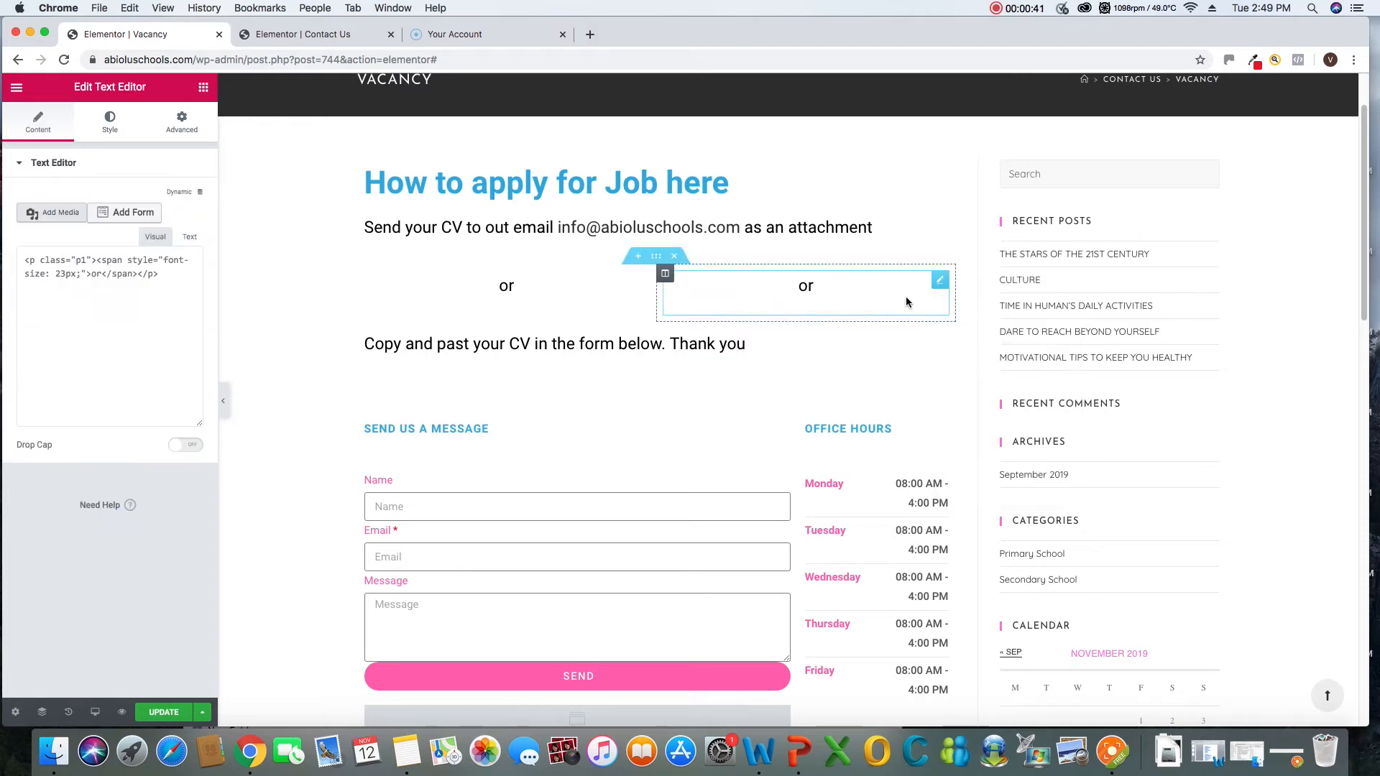
pyautogui.doubleClick(32, 312)
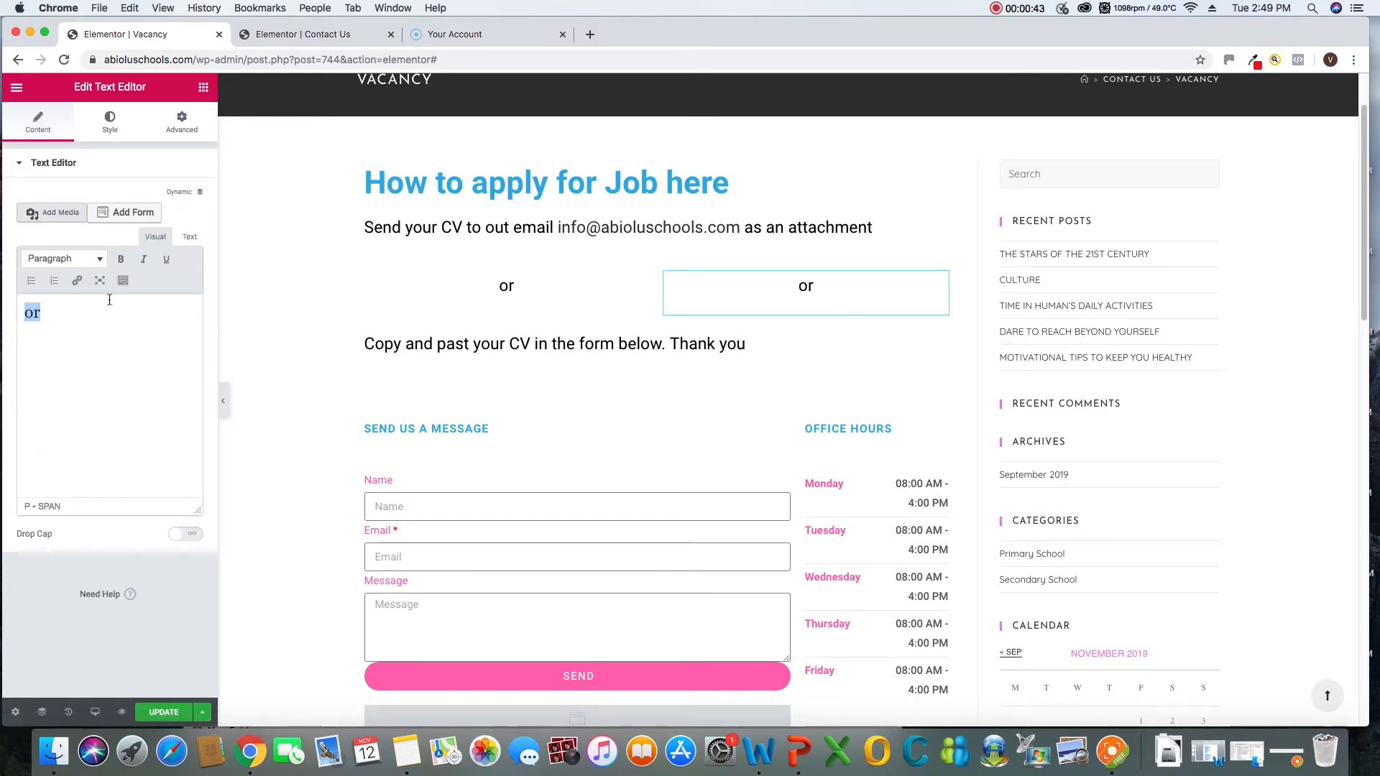
pyautogui.press('BackSpace')
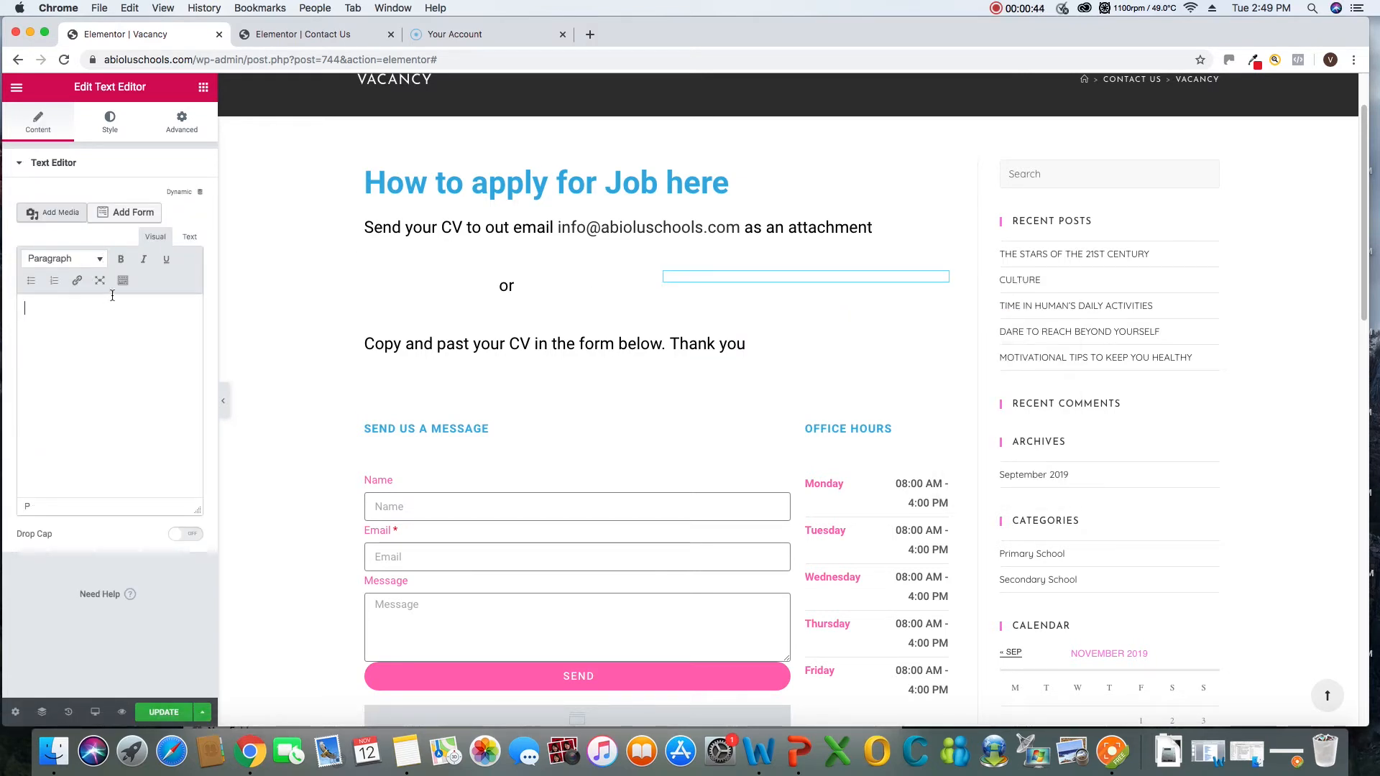
pyautogui.click(299, 223)
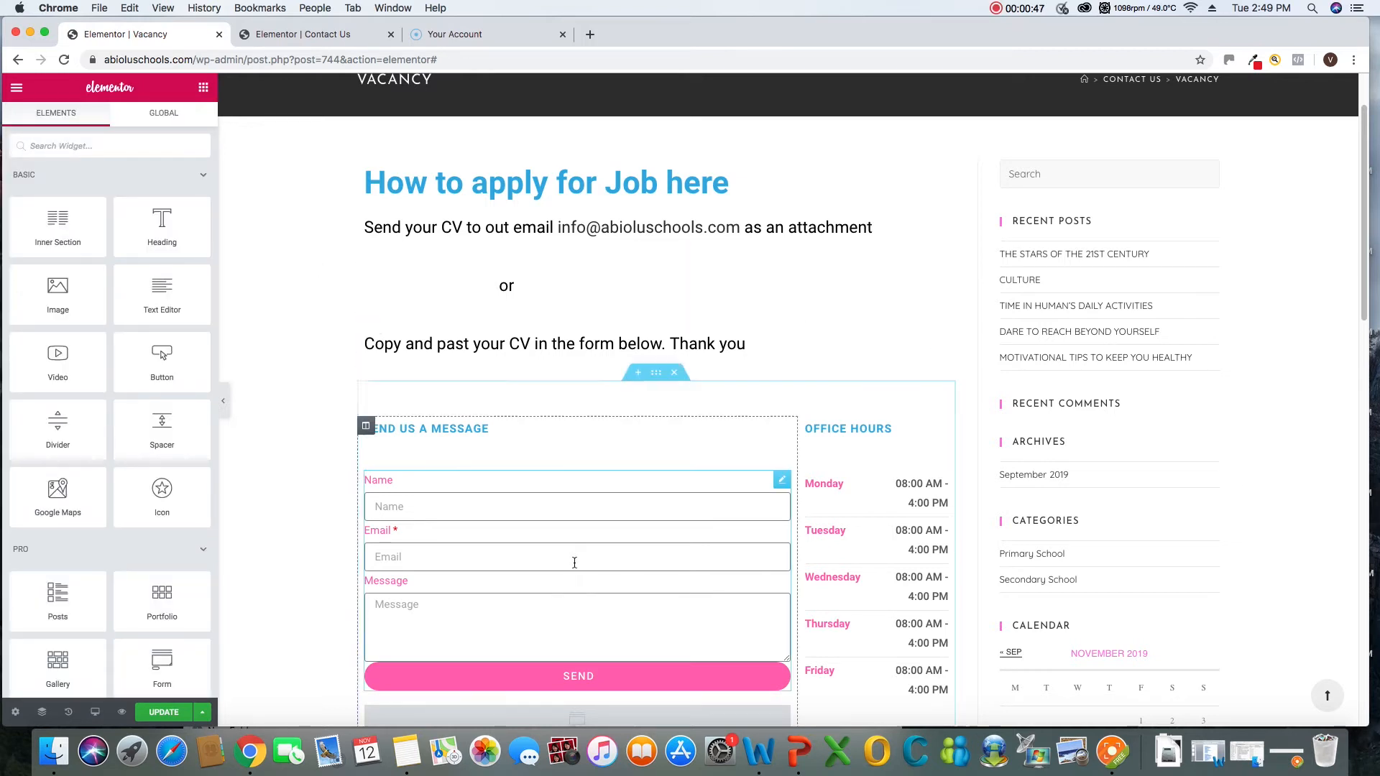
pyautogui.click(175, 713)
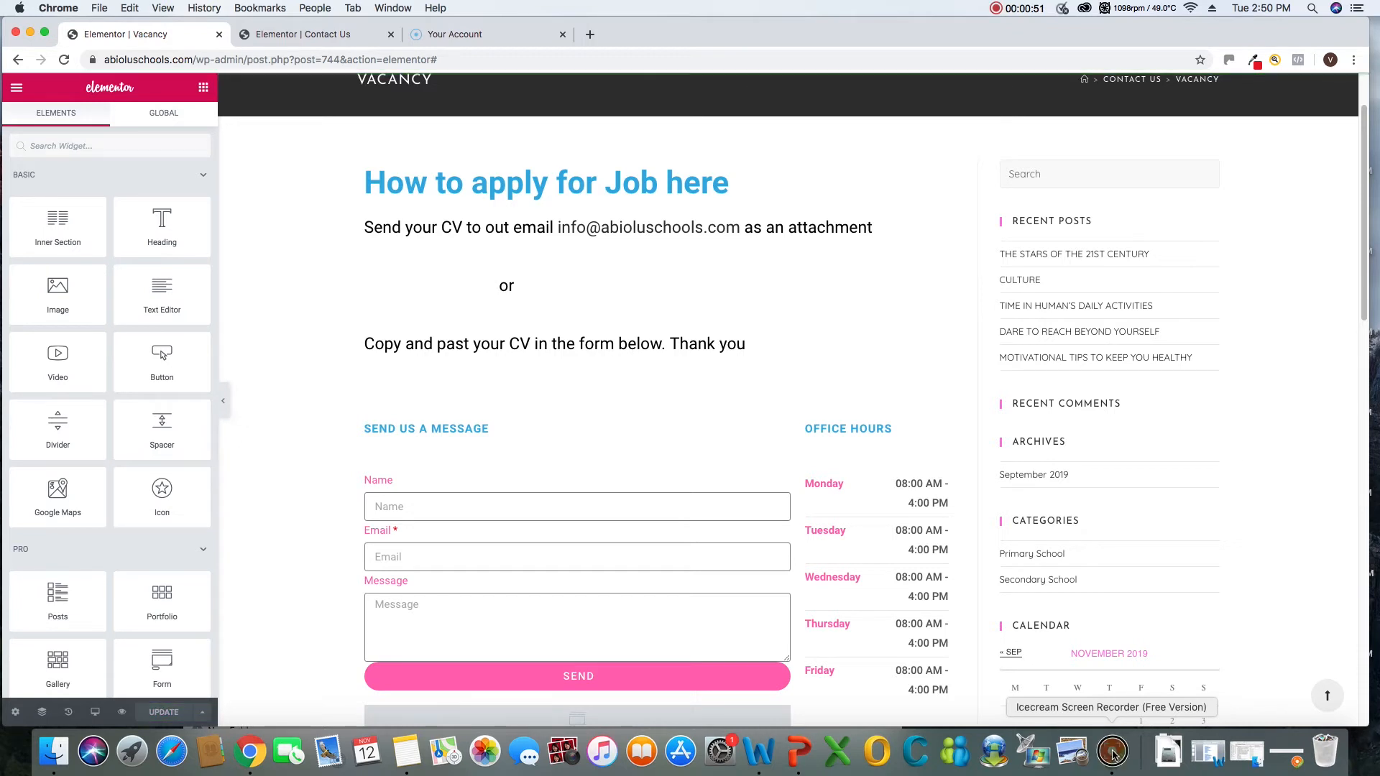
pyautogui.click(1113, 753)
pyautogui.moveTo(1154, 716); pyautogui.dragTo(1138, 655)
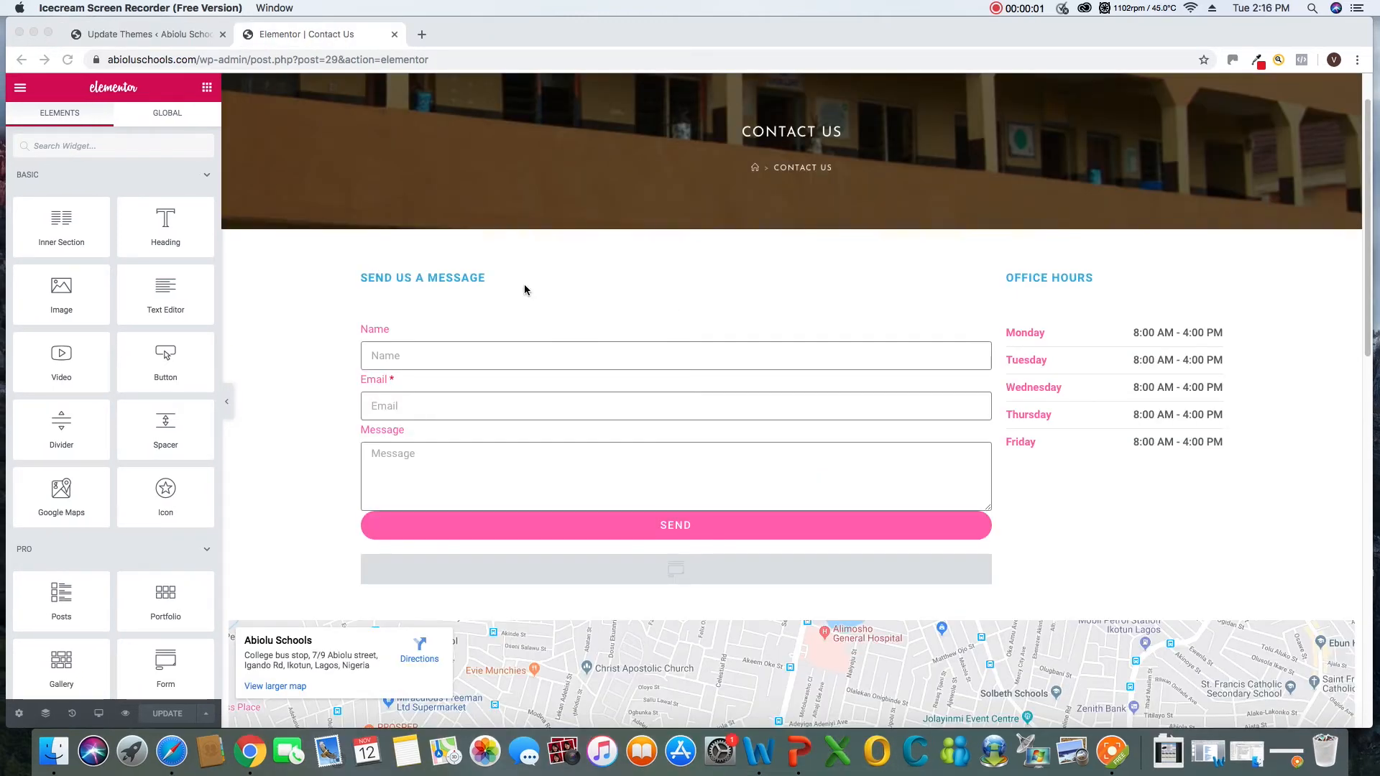
# Look through the Contact Us page, examining its header, message form, office hours and map
pyautogui.scroll(-3, 525, 283)
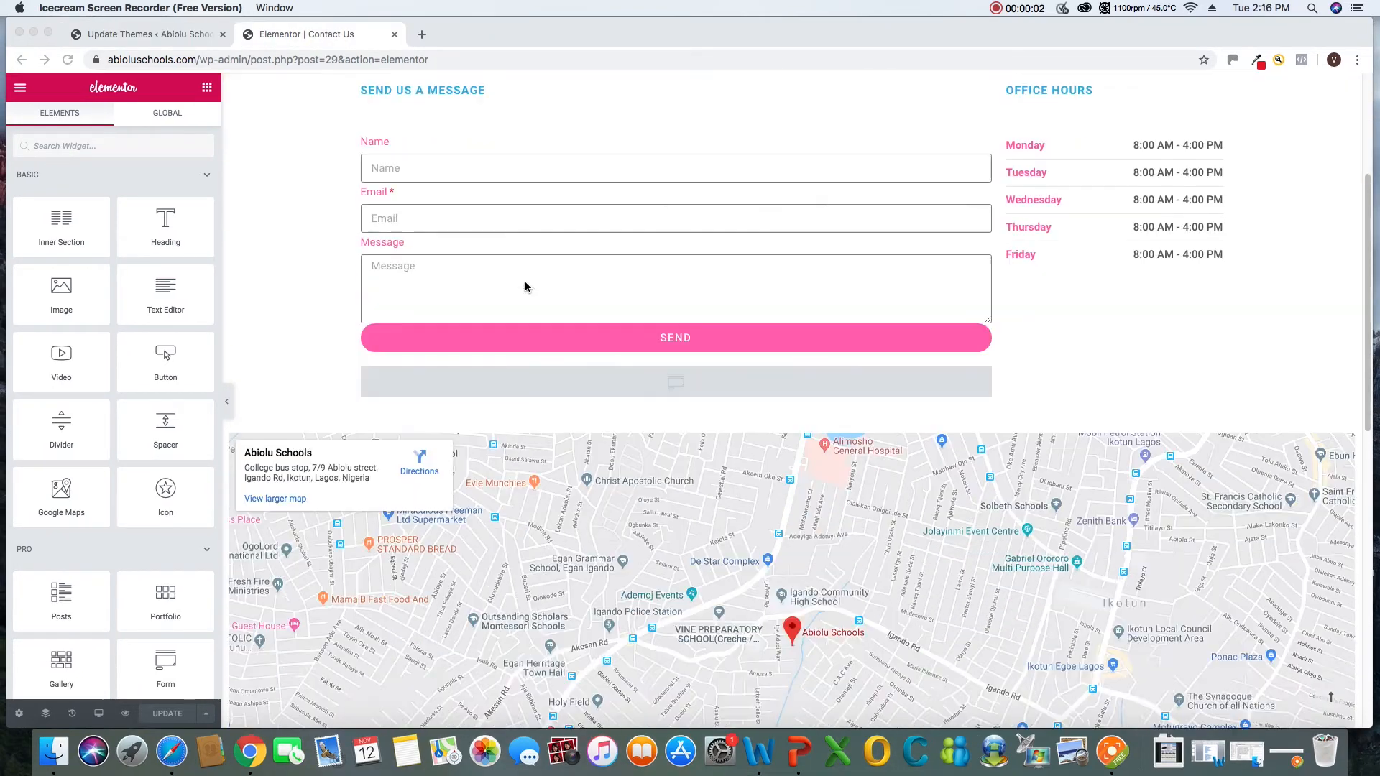
pyautogui.scroll(3, 525, 282)
pyautogui.scroll(-6, 525, 282)
pyautogui.scroll(6, 525, 283)
pyautogui.scroll(-3, 525, 286)
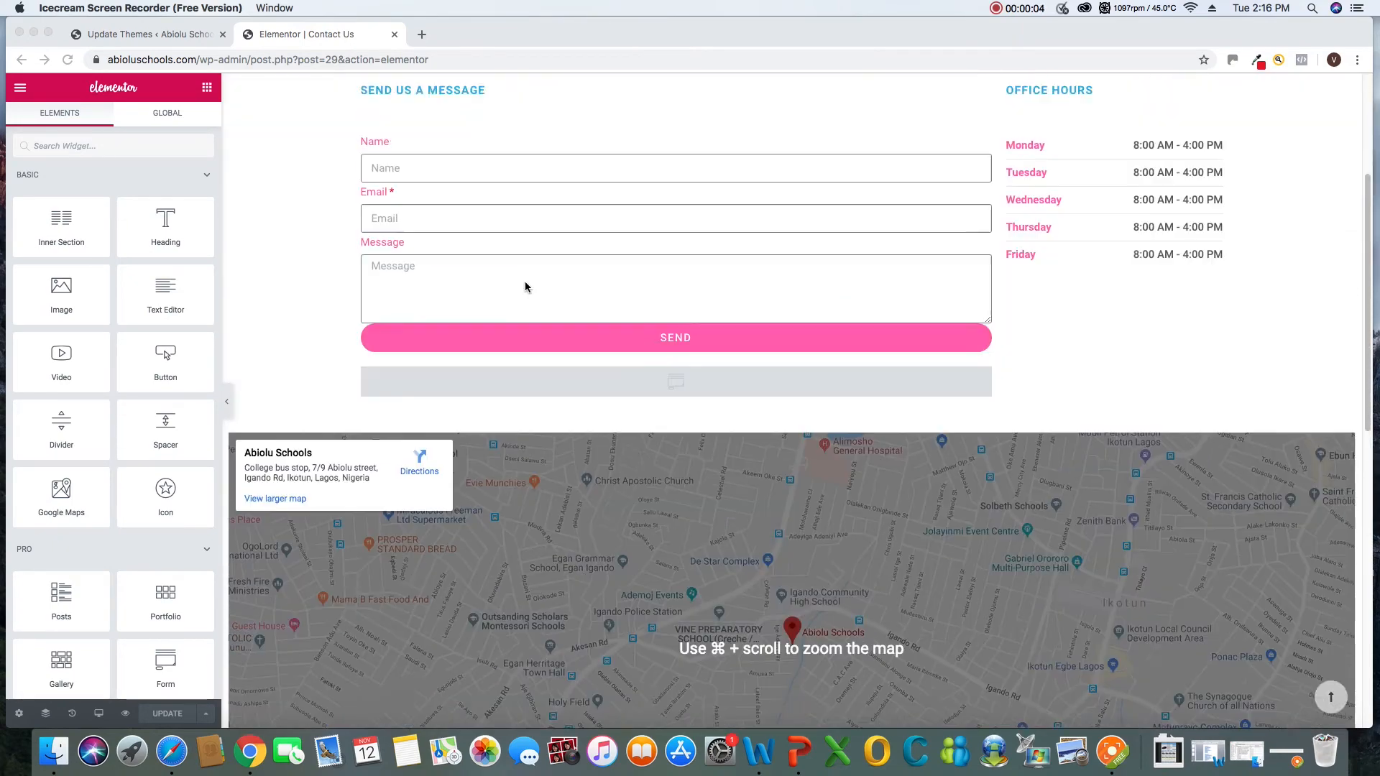
pyautogui.scroll(3, 525, 287)
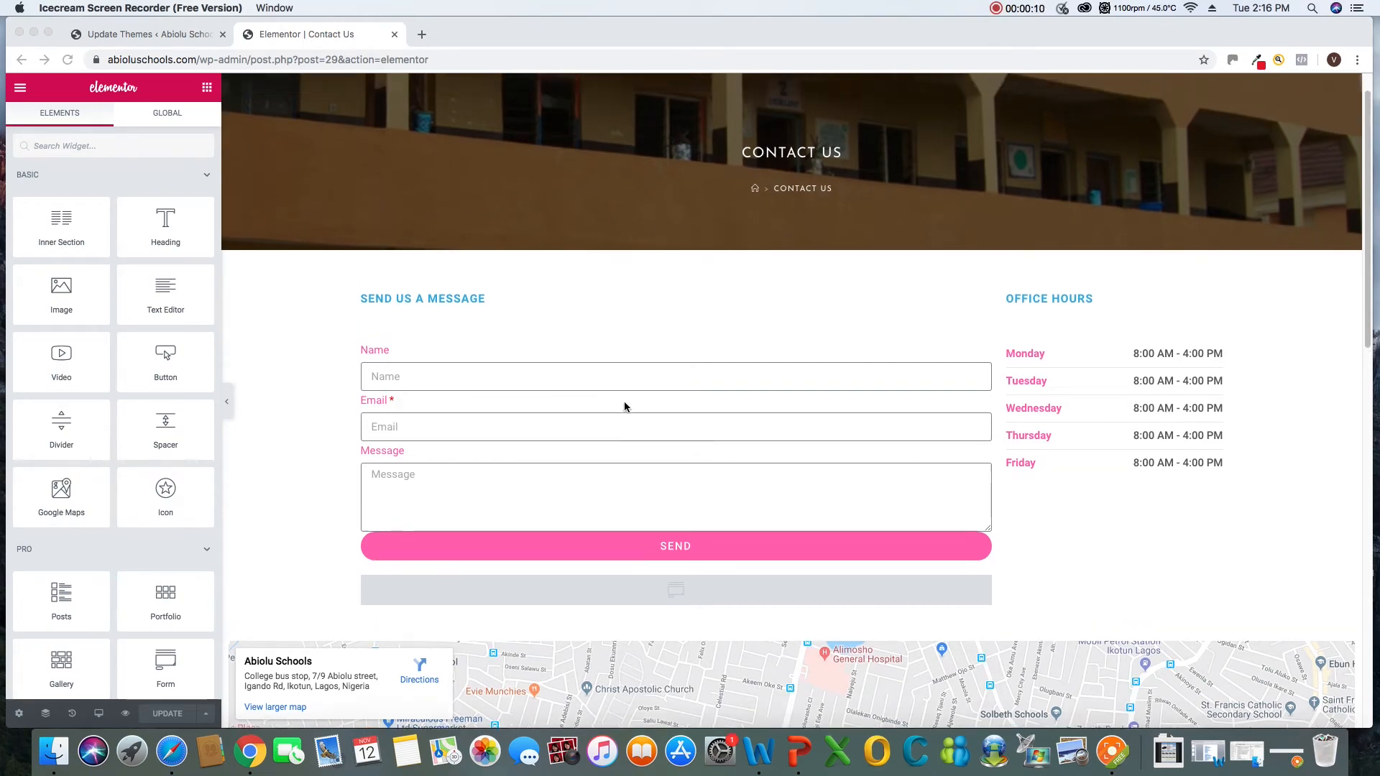
pyautogui.scroll(-5, 625, 406)
pyautogui.scroll(10, 625, 404)
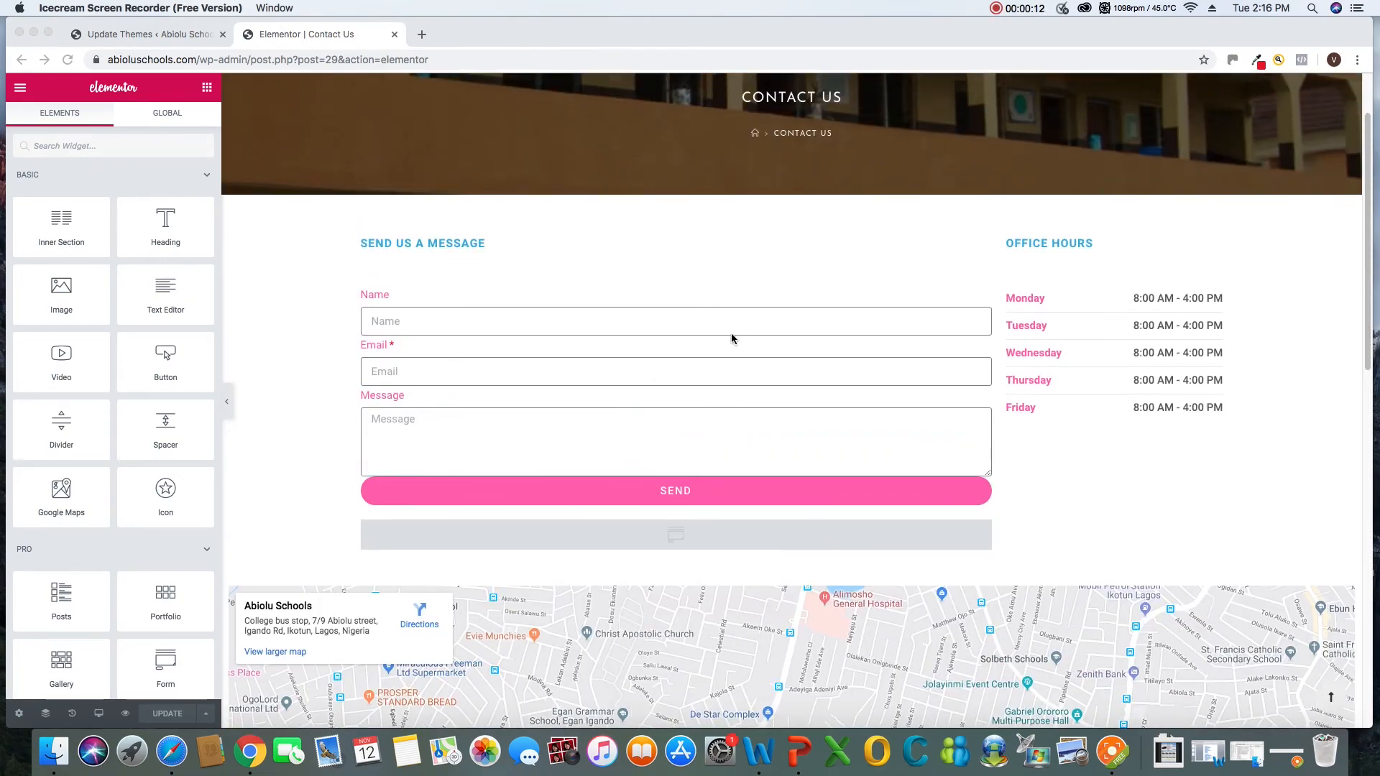
pyautogui.scroll(-3, 782, 310)
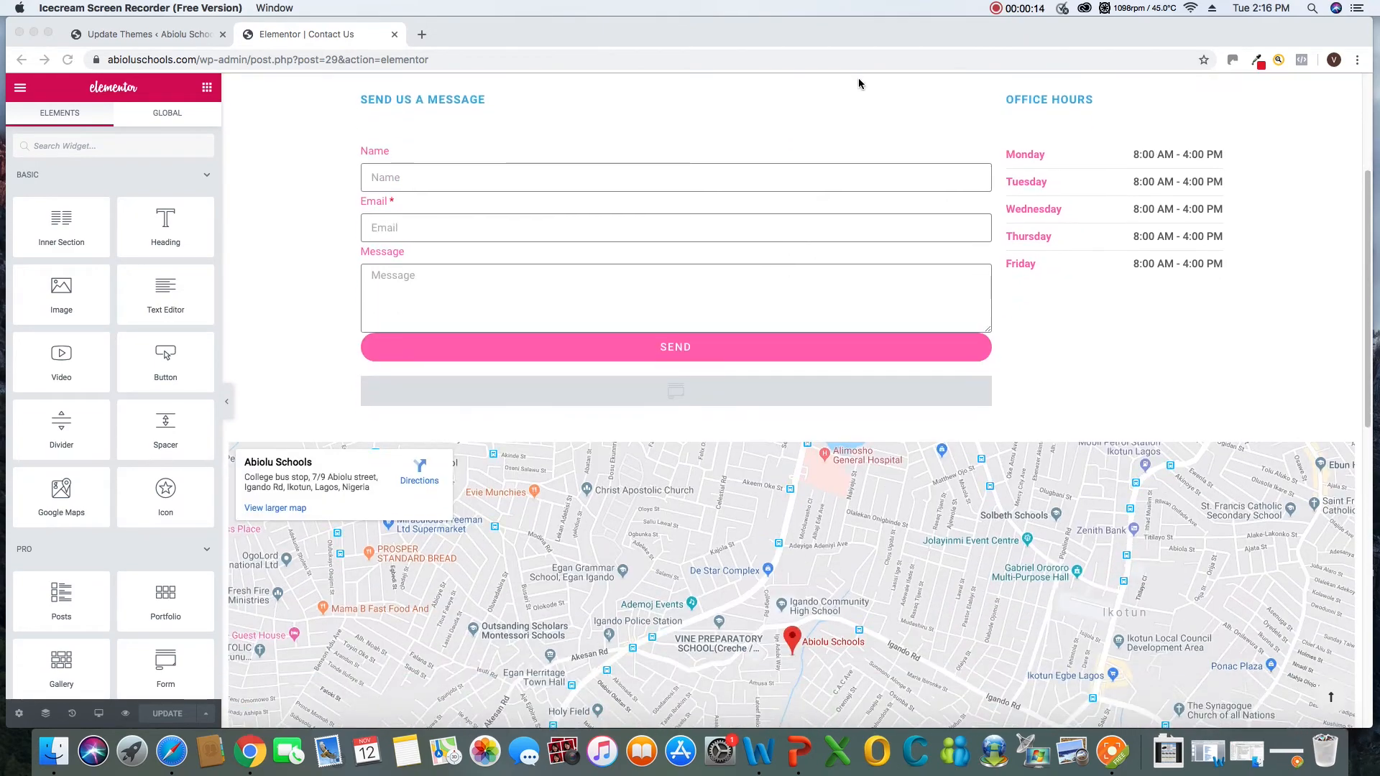
pyautogui.scroll(-3, 866, 107)
pyautogui.scroll(5, 875, 180)
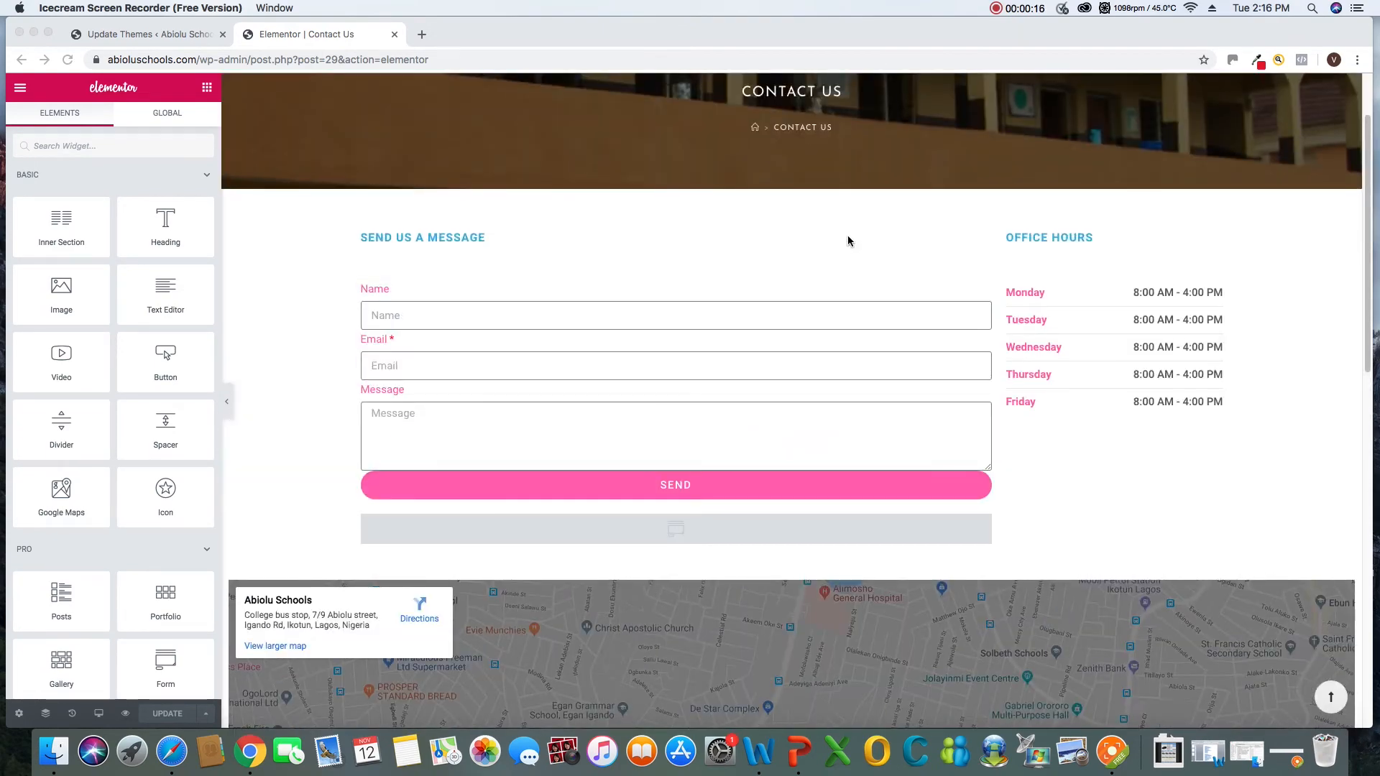
pyautogui.scroll(3, 425, 369)
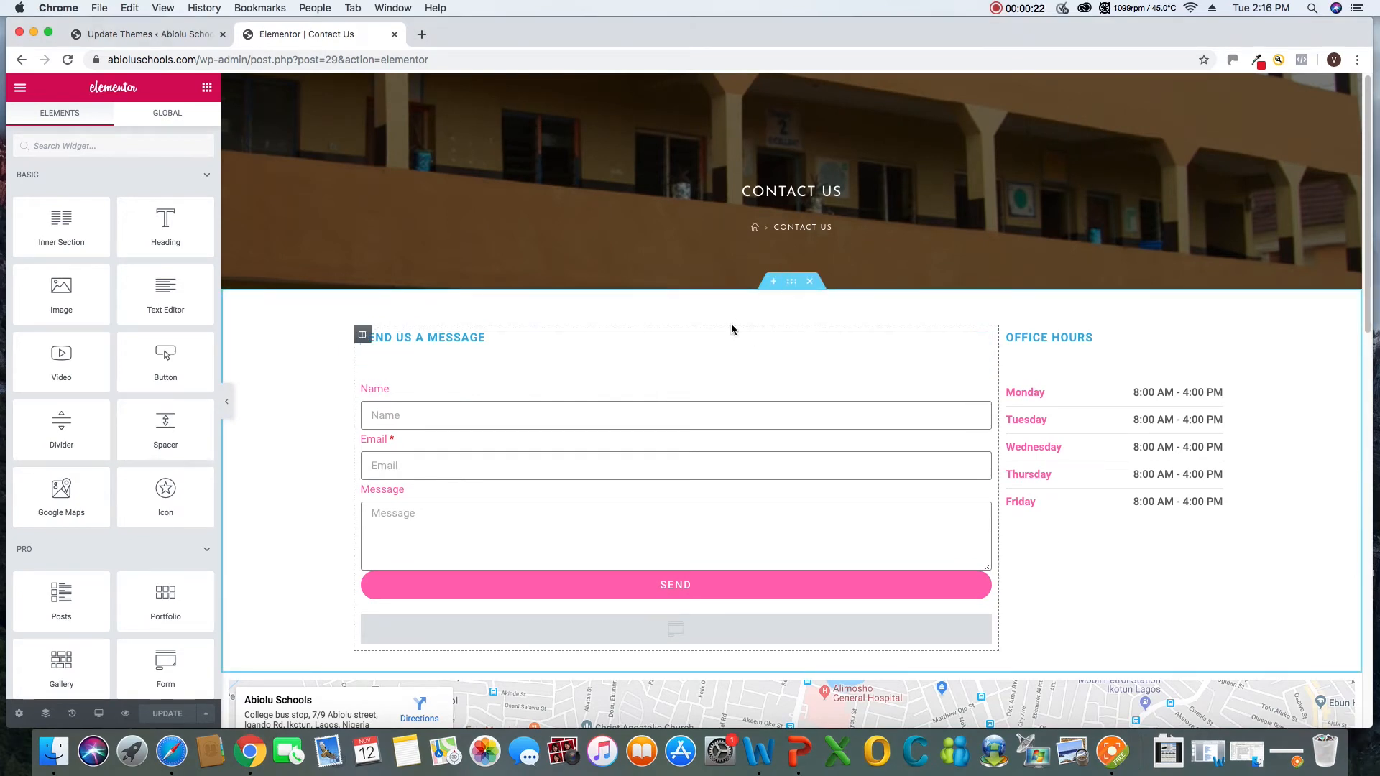
# Add a single-column section above the message form on the Contact Us page and place a Heading widget in it
pyautogui.click(774, 282)
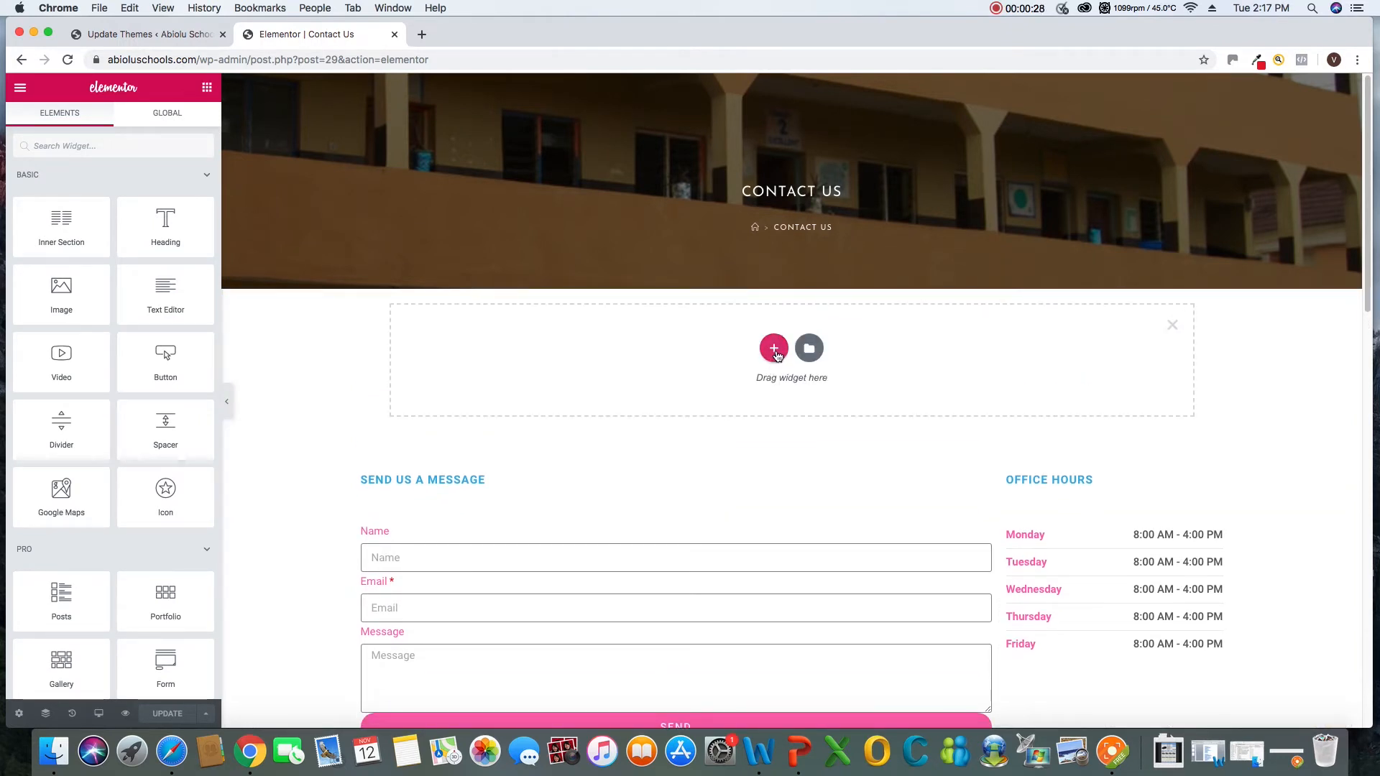
pyautogui.click(774, 349)
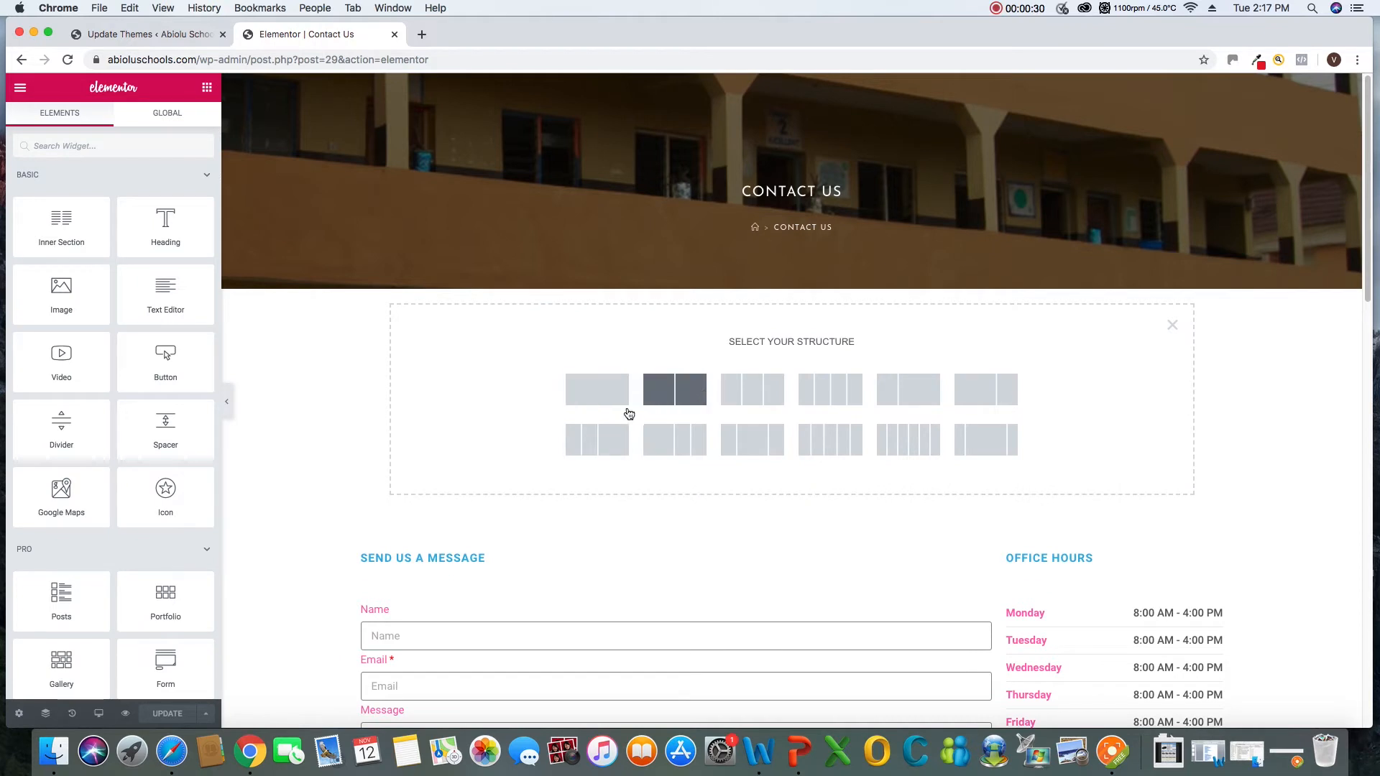
pyautogui.click(601, 394)
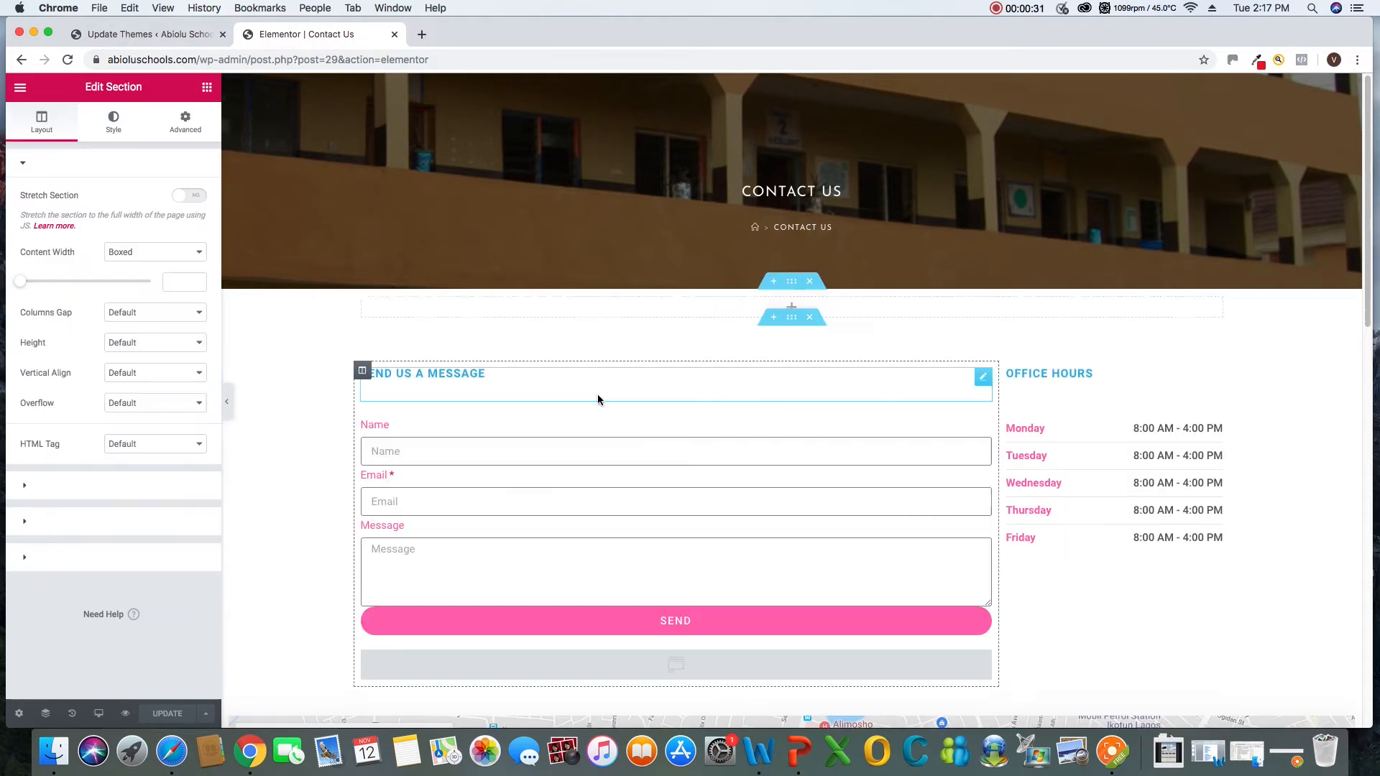
pyautogui.click(207, 87)
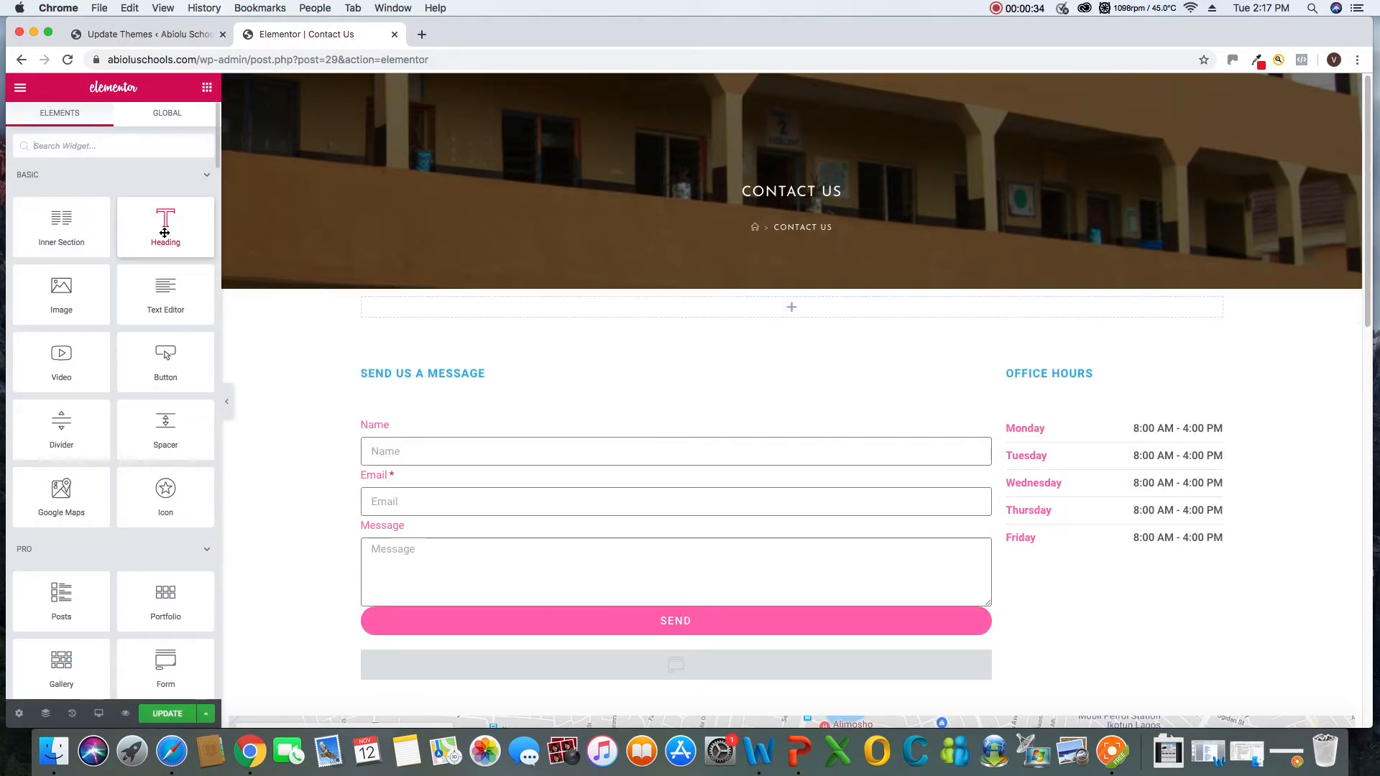
pyautogui.moveTo(165, 232); pyautogui.dragTo(689, 317)
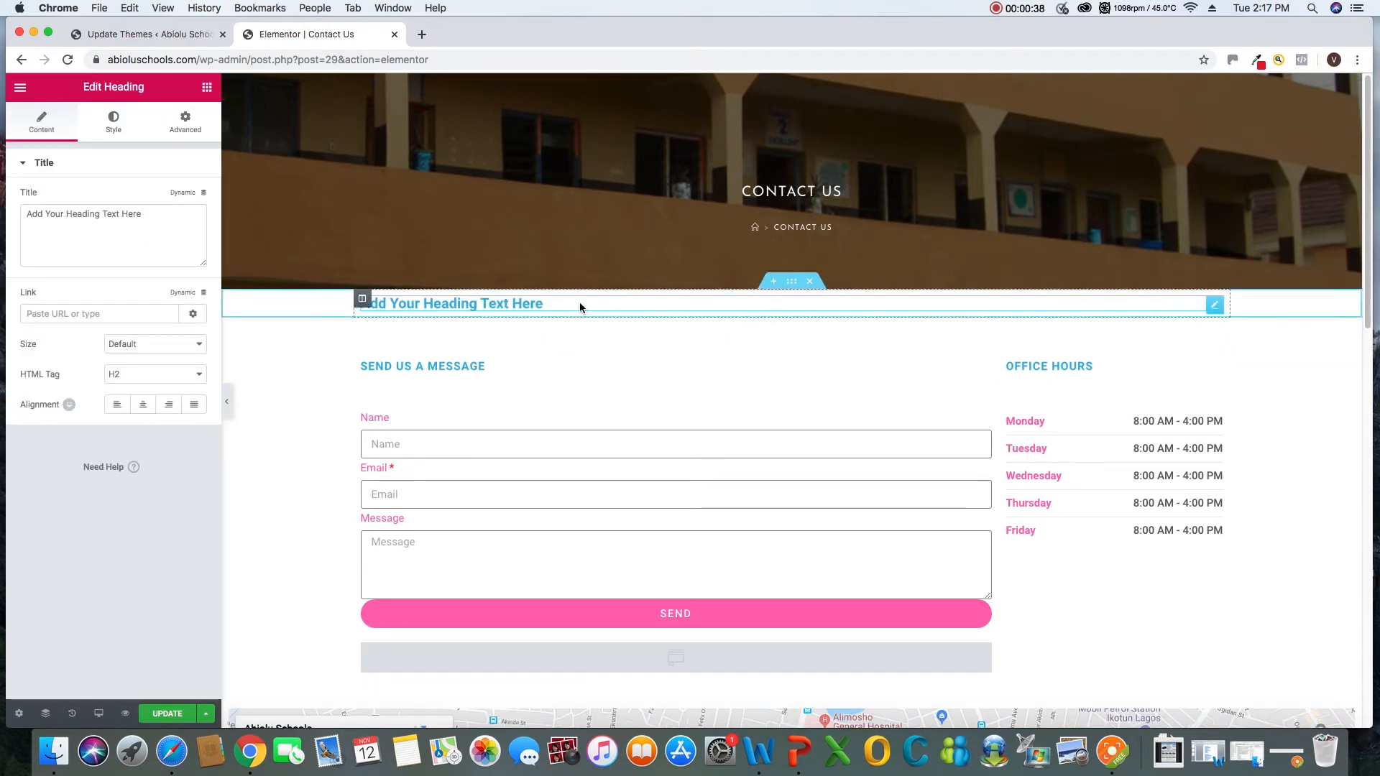
# Replace the new heading's placeholder text with "Vacancy" and return to the widget list
pyautogui.click(554, 306)
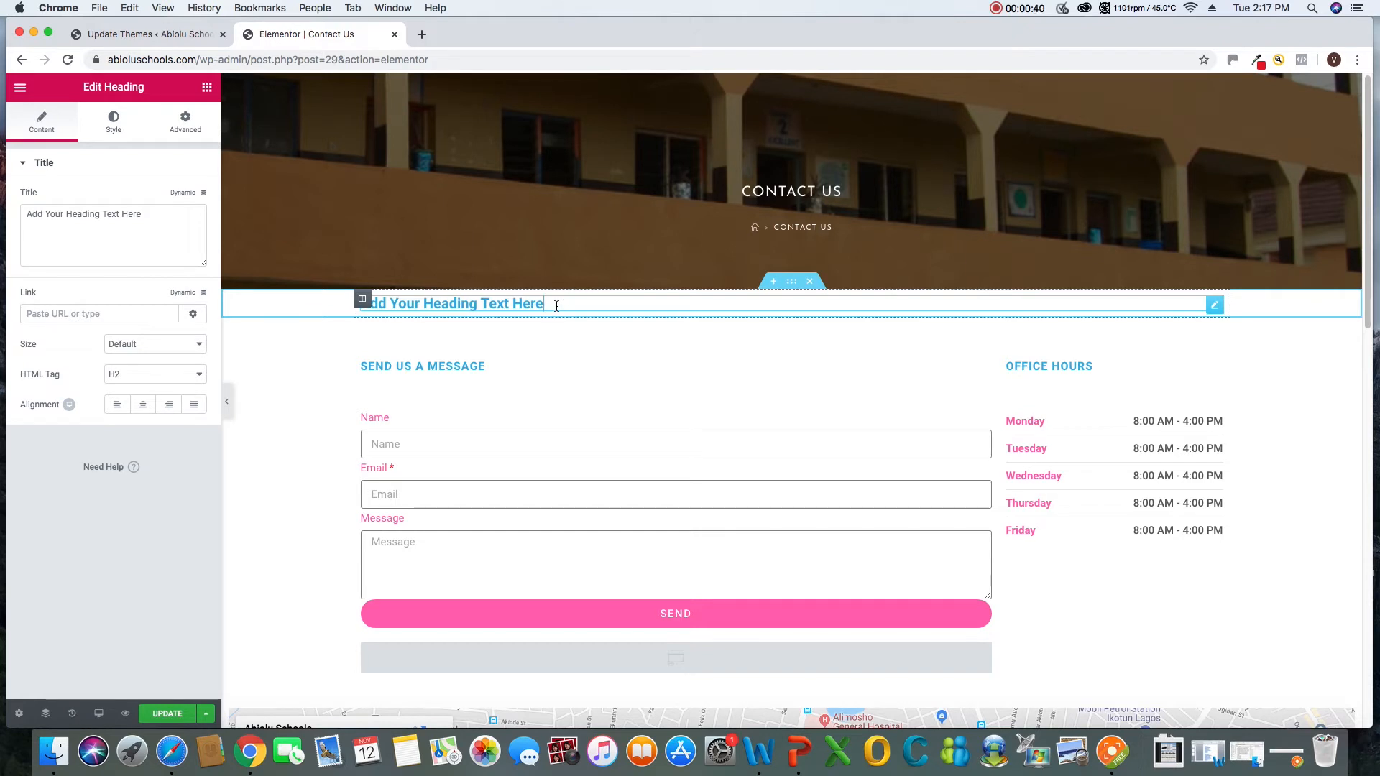
pyautogui.moveTo(557, 306); pyautogui.dragTo(350, 297)
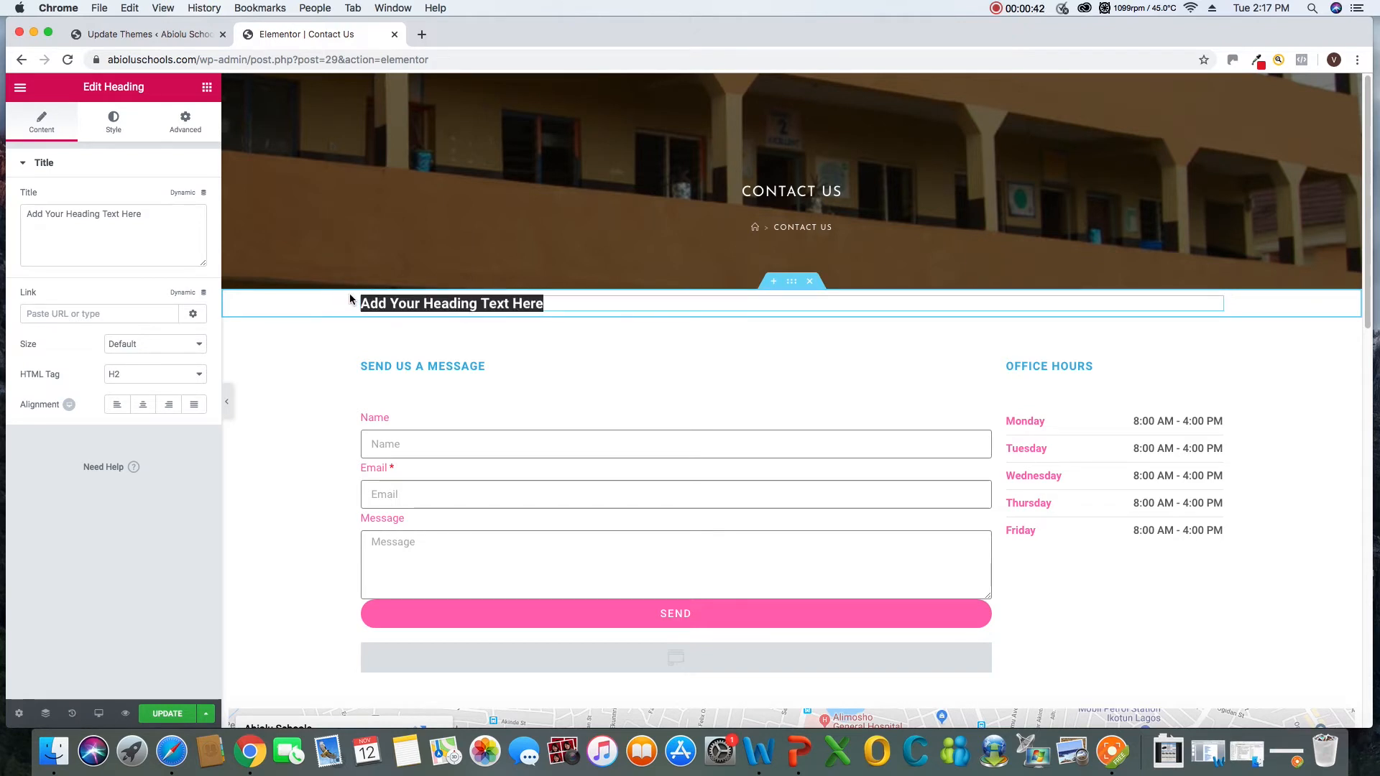
pyautogui.write('V')
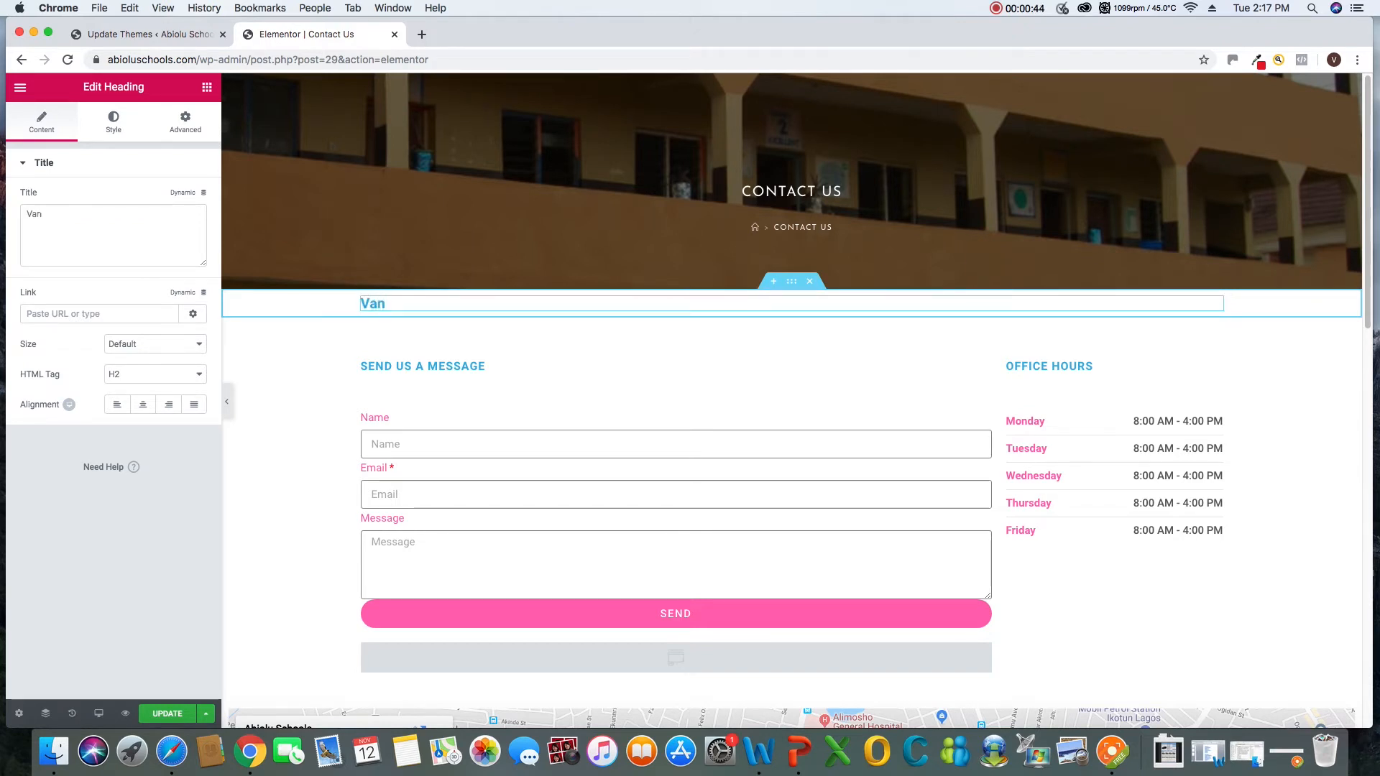
pyautogui.write('an')
pyautogui.press('BackSpace')
pyautogui.write('cancy')
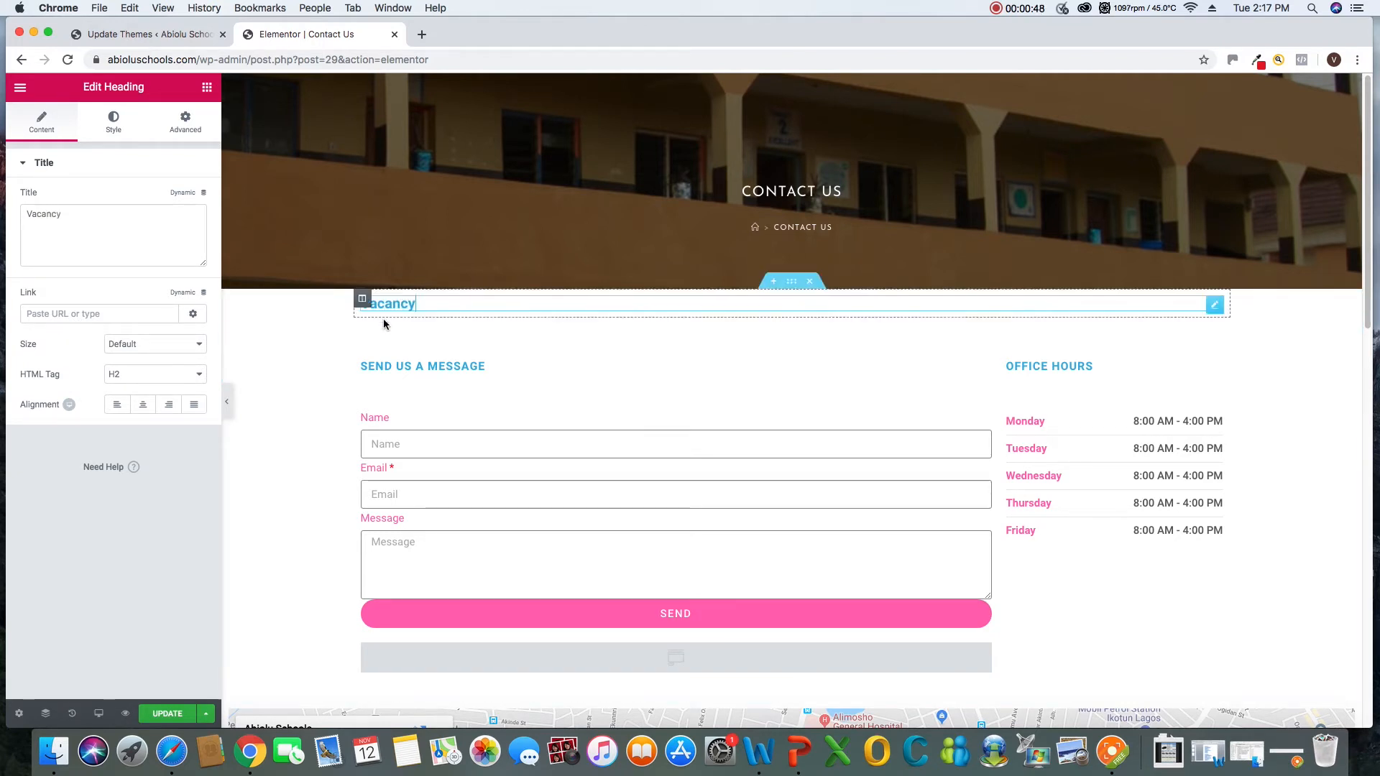
pyautogui.click(206, 88)
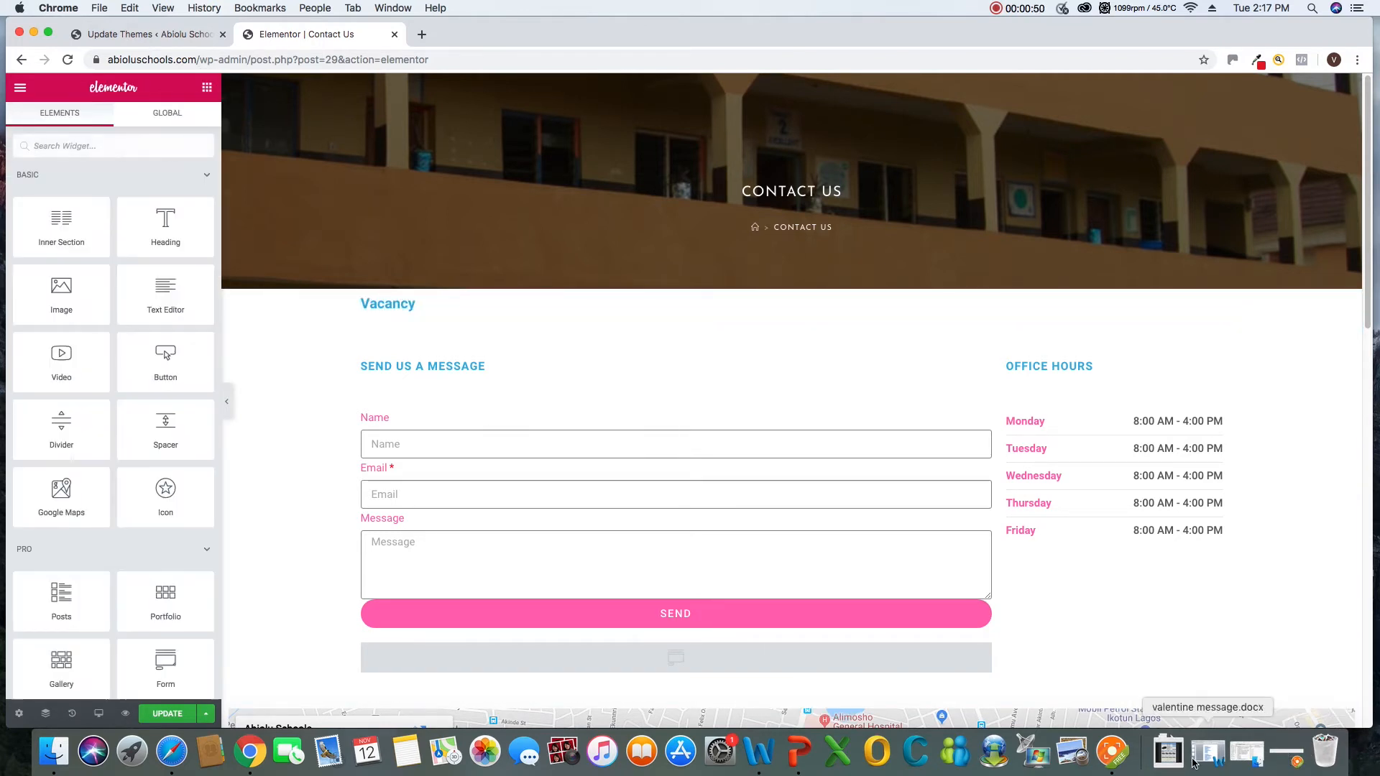
pyautogui.click(1122, 755)
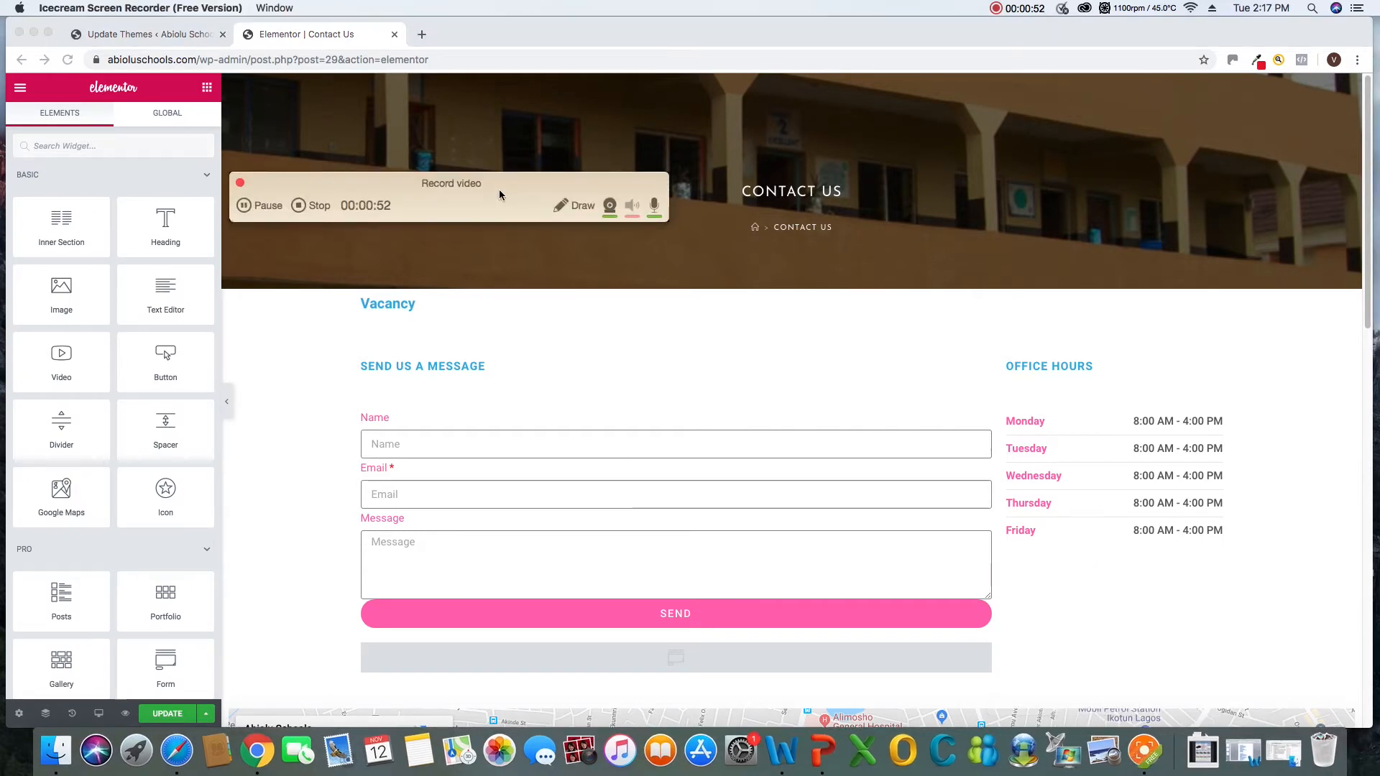
pyautogui.moveTo(417, 189); pyautogui.dragTo(1075, 703)
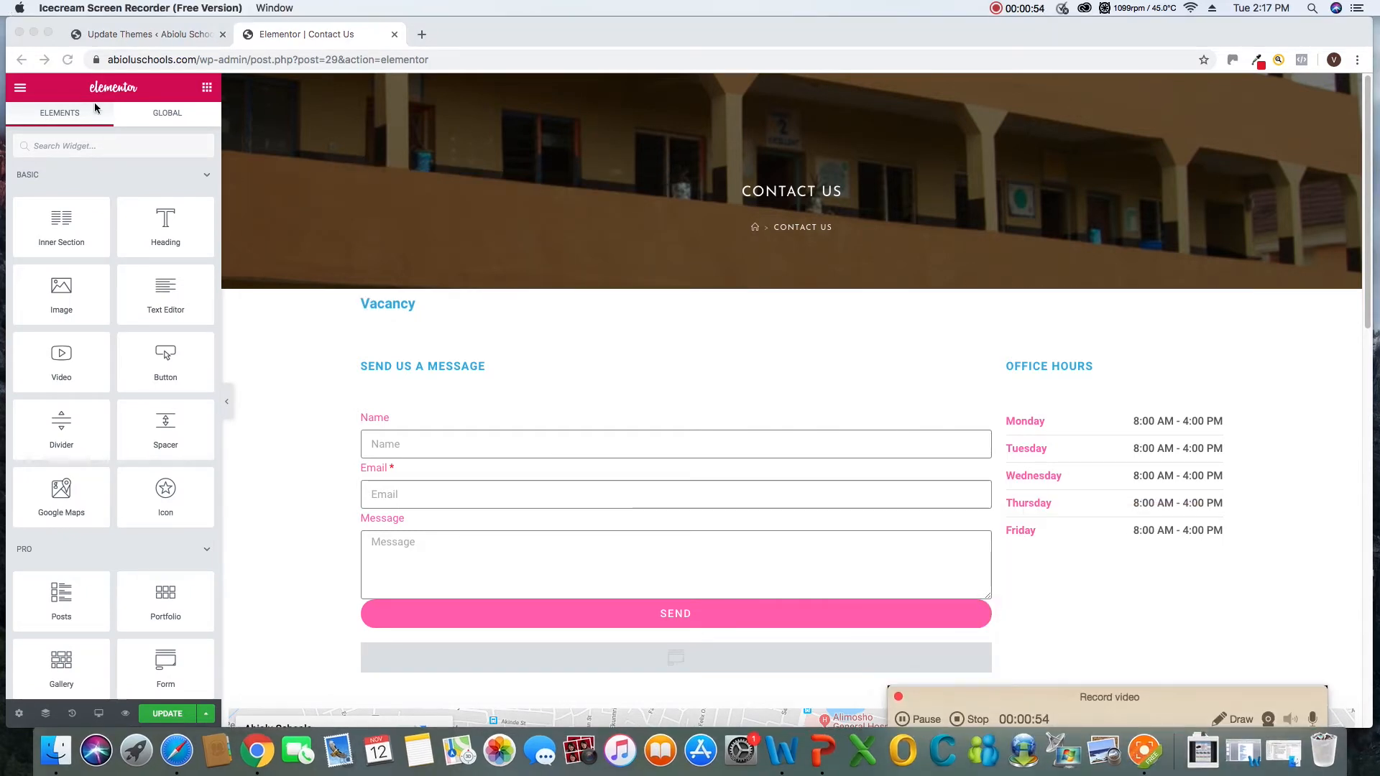
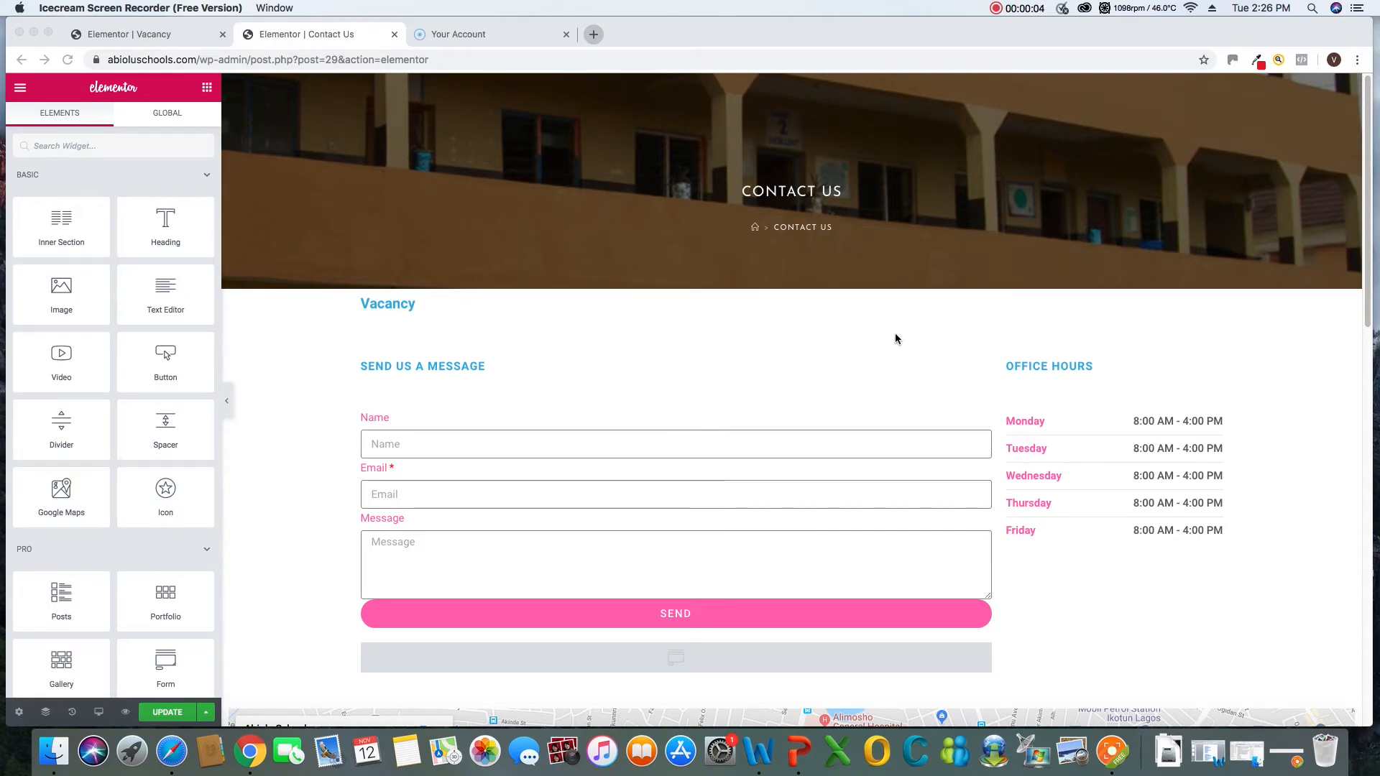
pyautogui.scroll(-10, 895, 336)
pyautogui.scroll(-5, 895, 334)
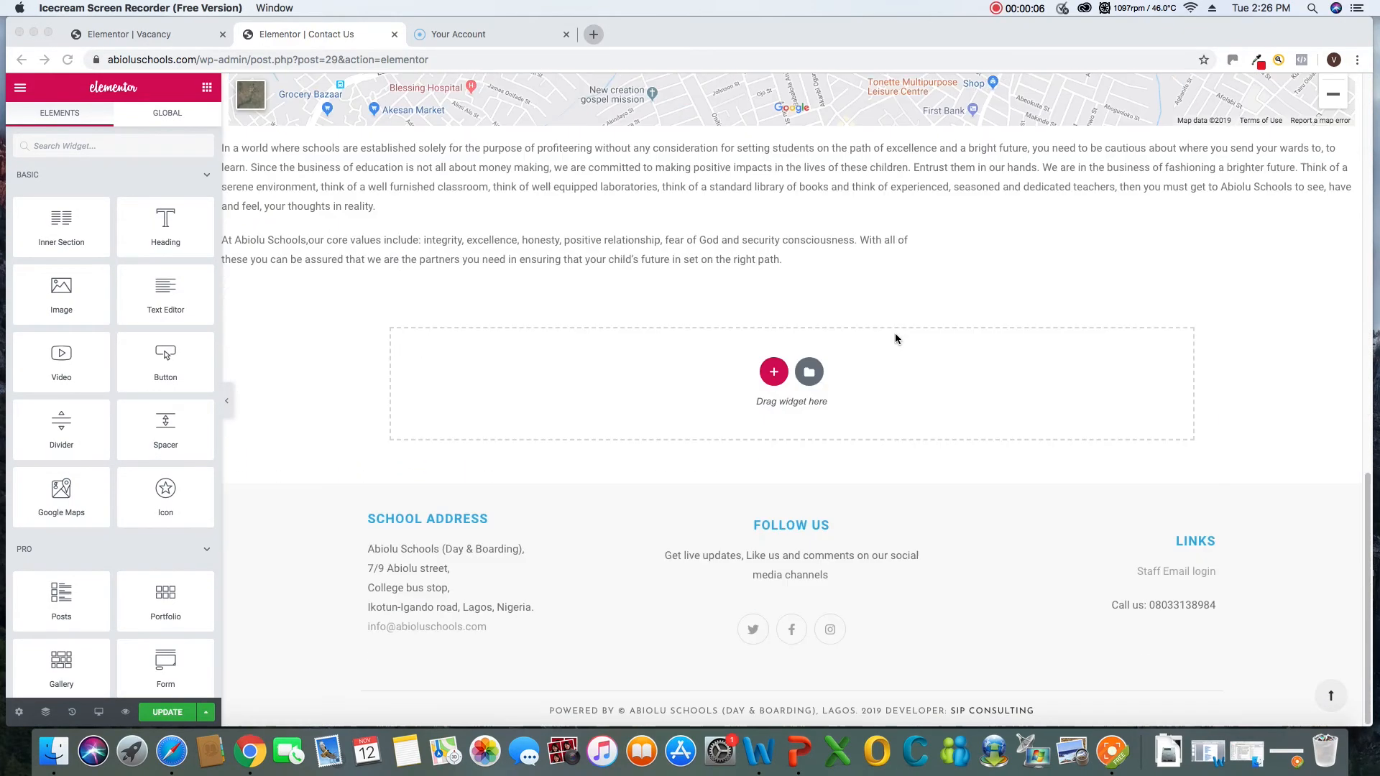
pyautogui.scroll(12, 895, 333)
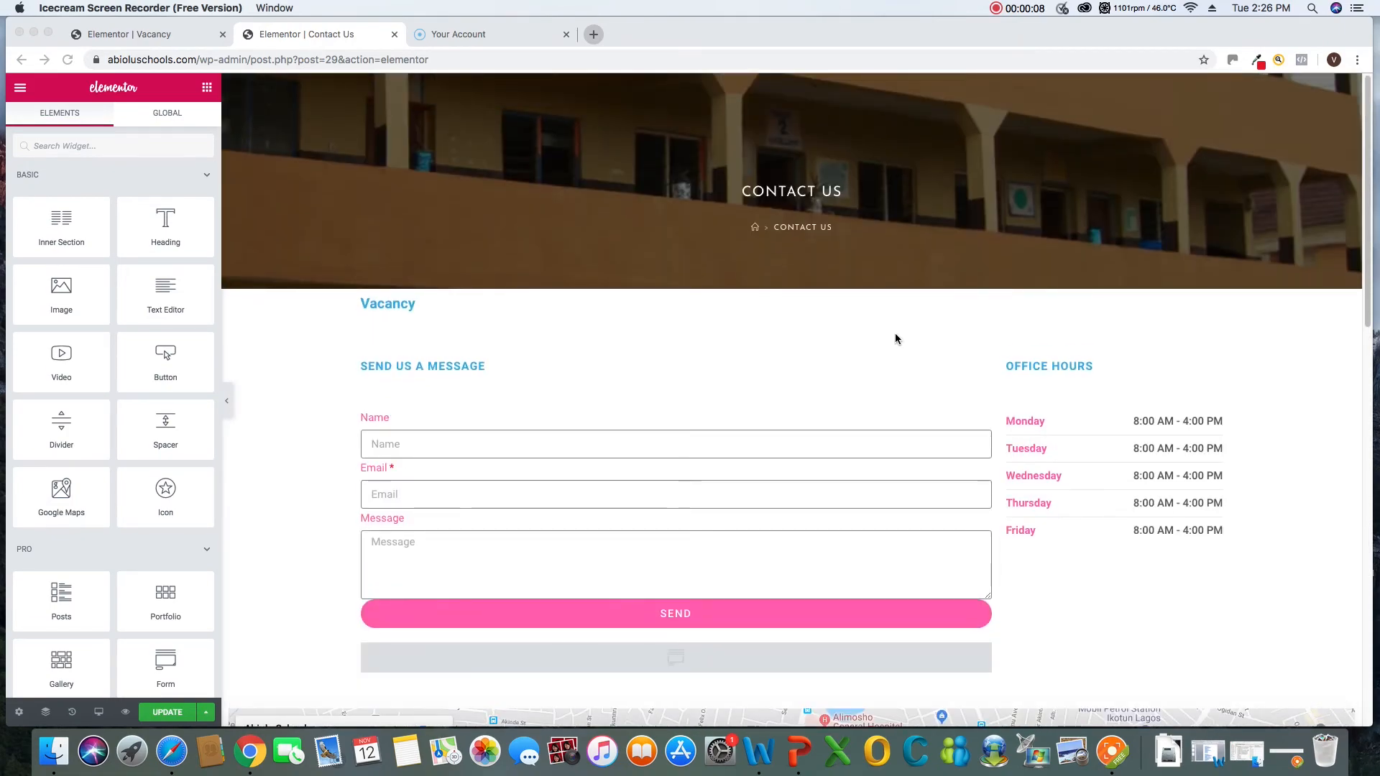
pyautogui.scroll(-4, 895, 337)
pyautogui.scroll(3, 895, 338)
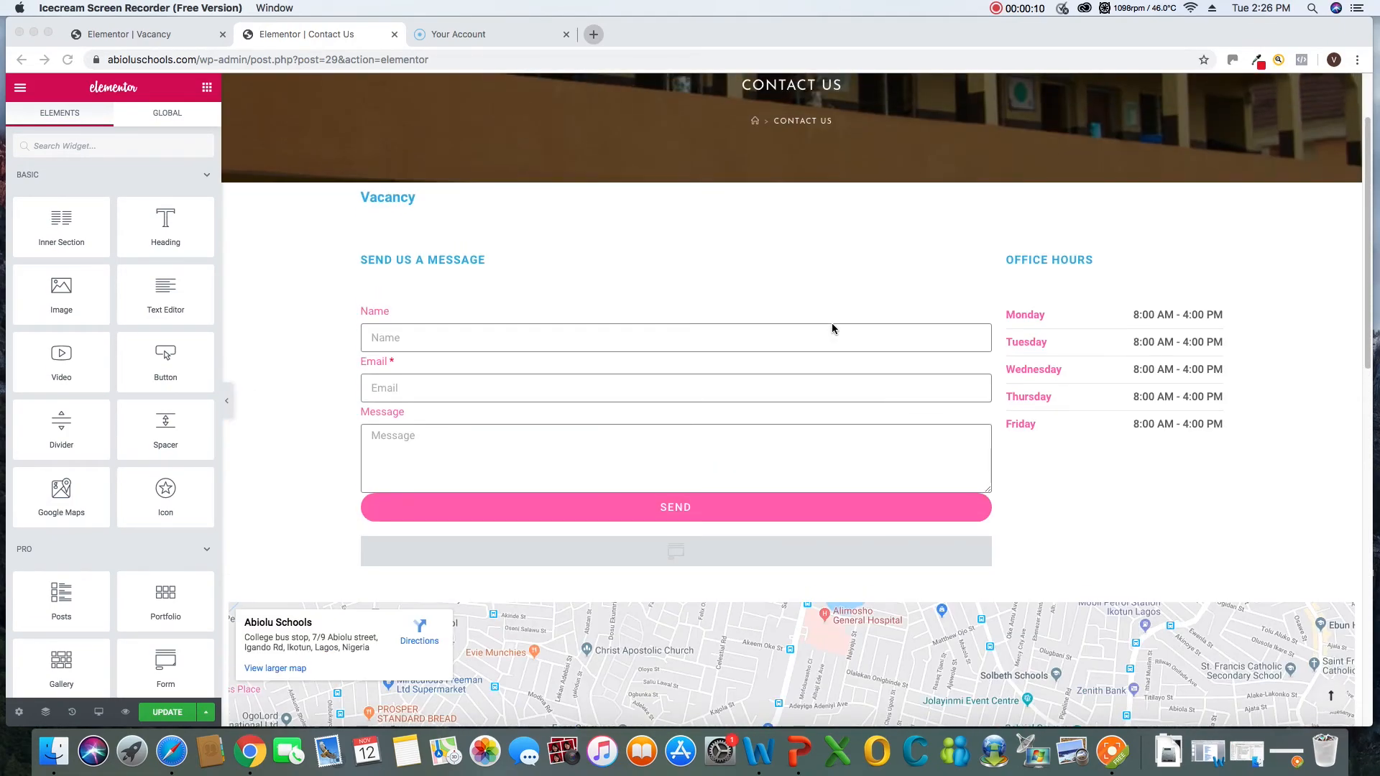
pyautogui.click(1114, 752)
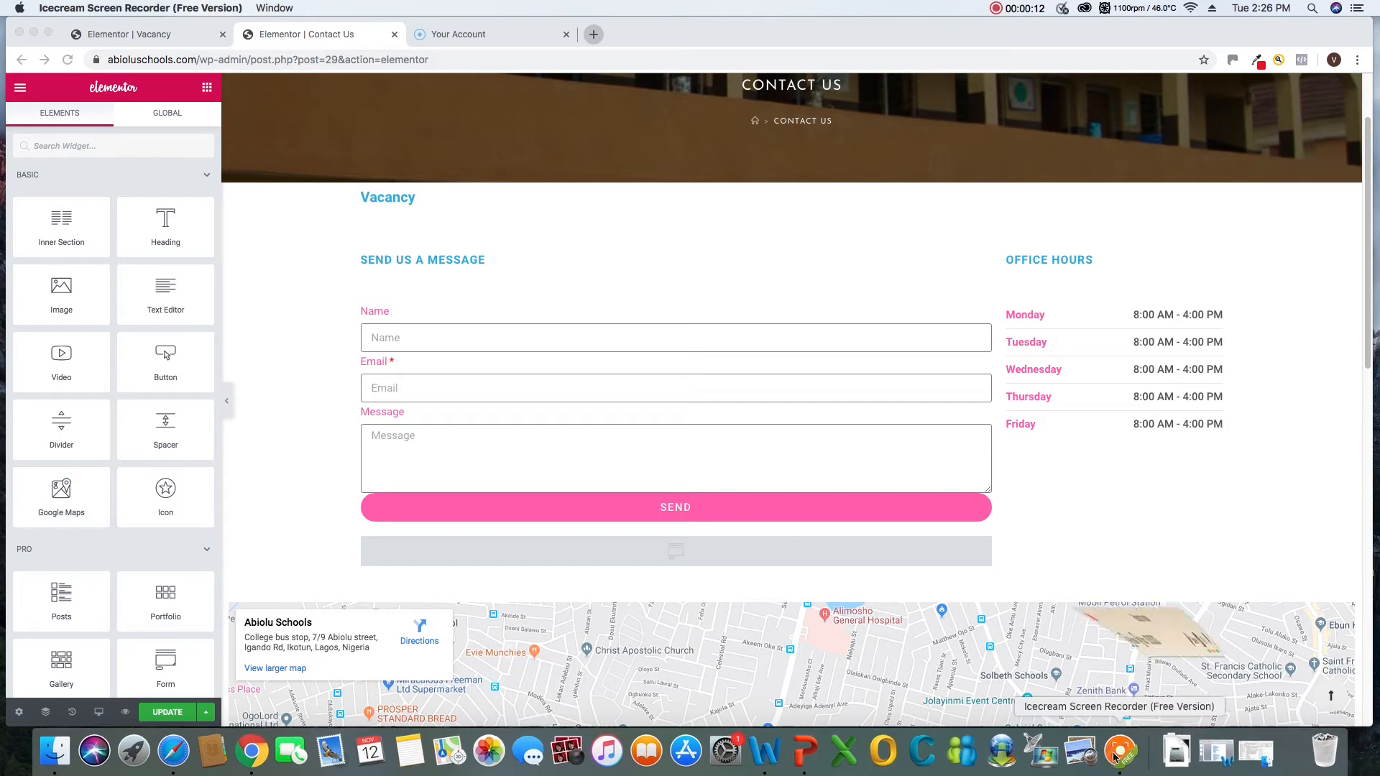
pyautogui.moveTo(367, 175); pyautogui.dragTo(1044, 677)
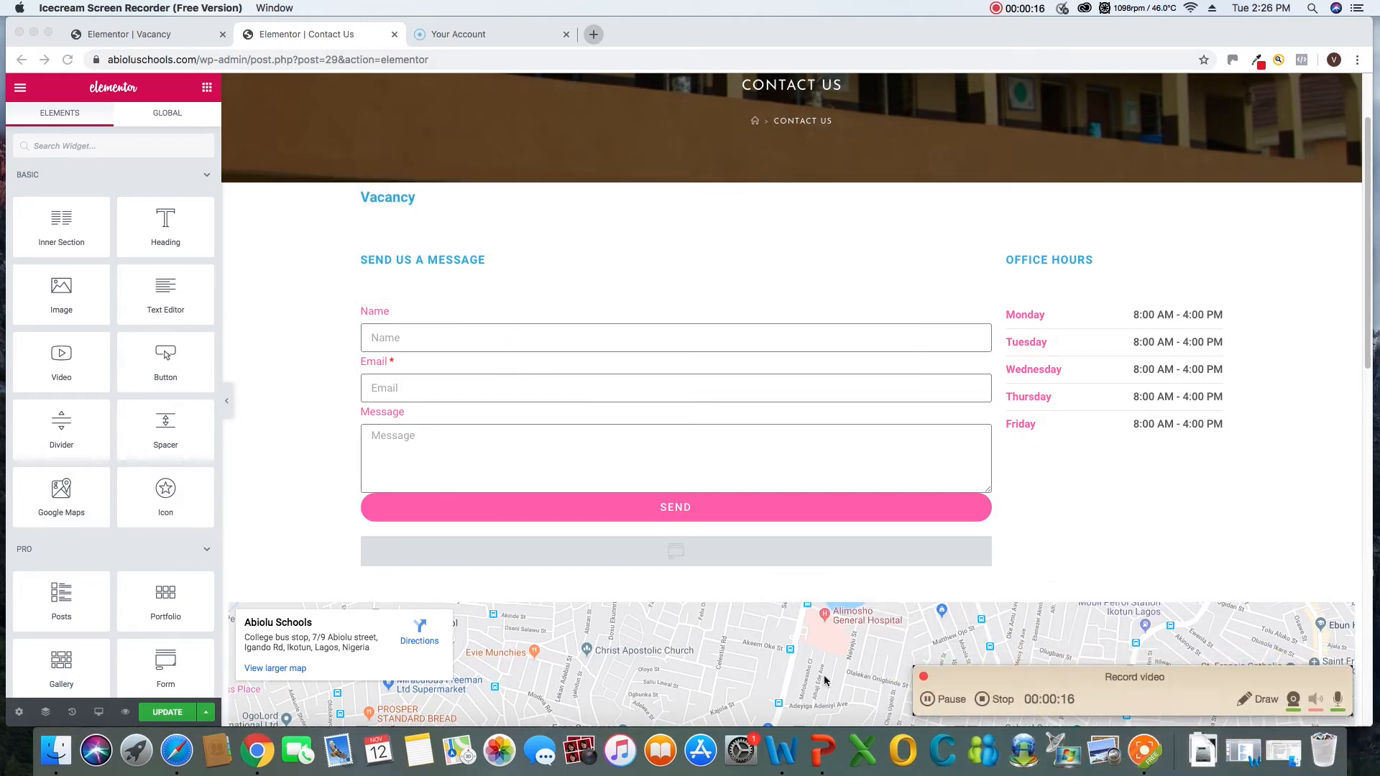
pyautogui.click(205, 721)
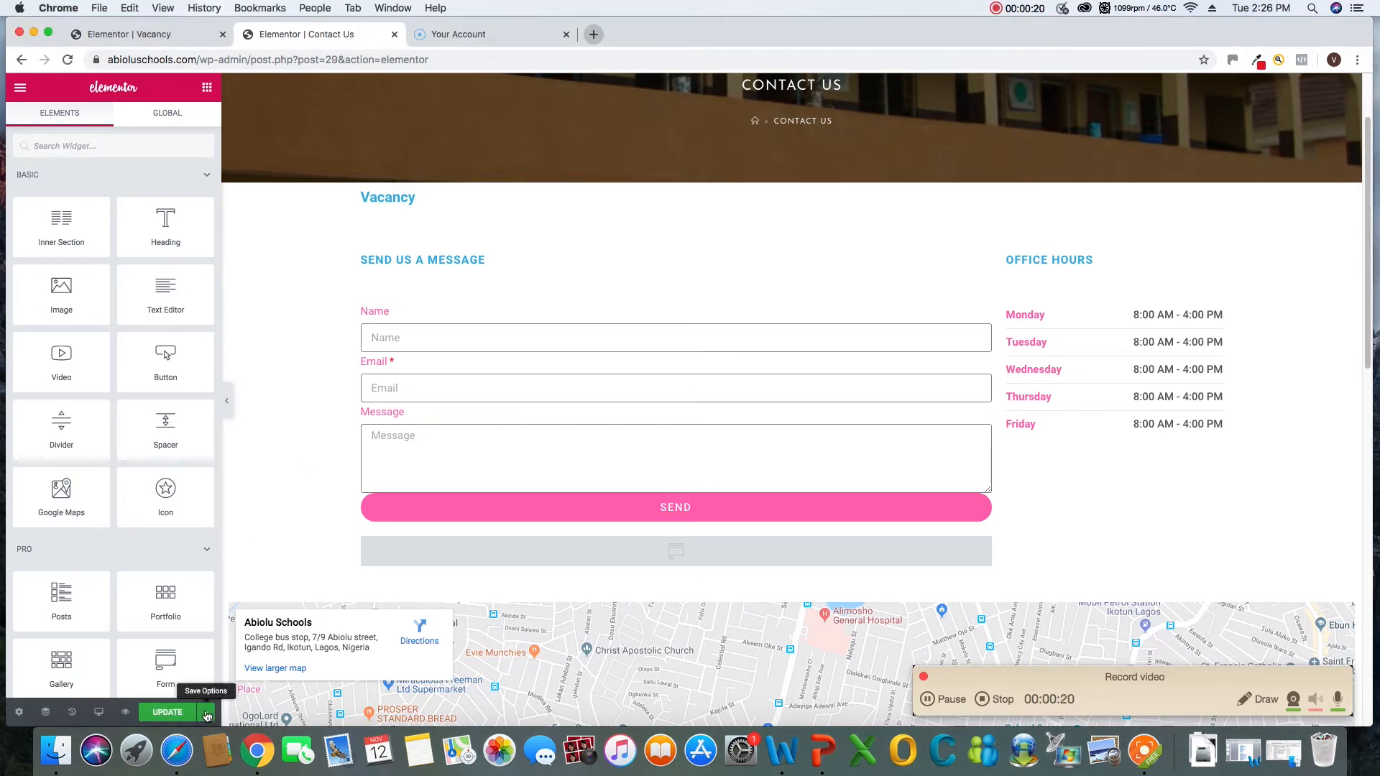
pyautogui.click(206, 714)
pyautogui.click(99, 678)
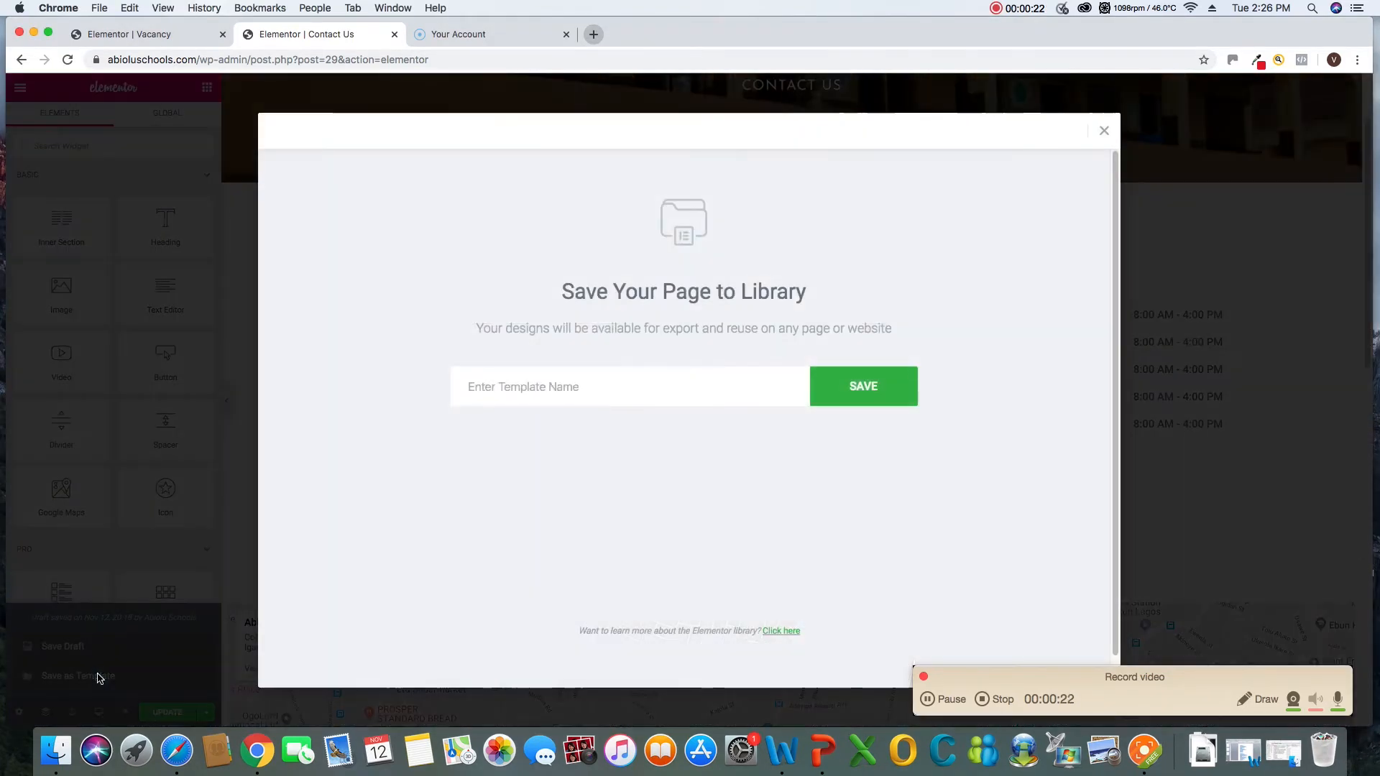
pyautogui.click(1104, 131)
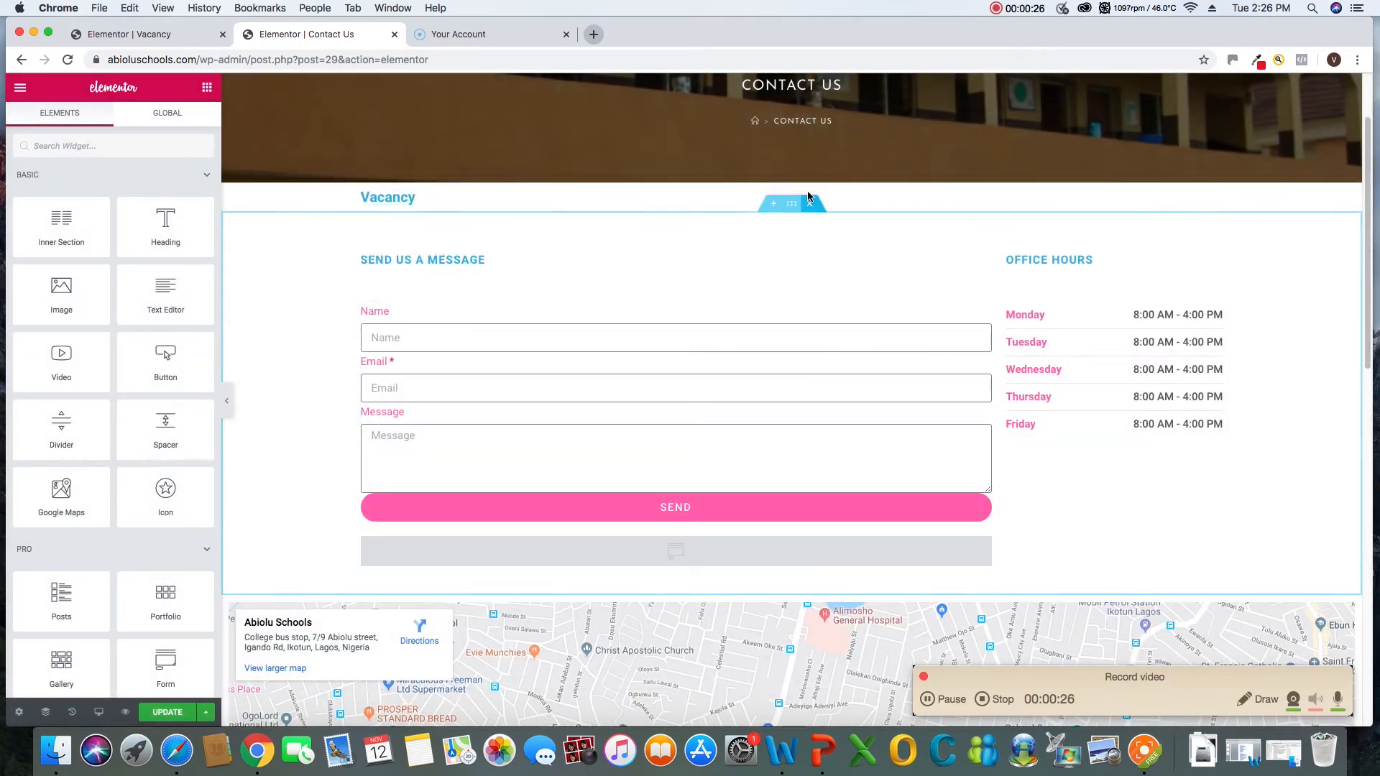
# Delete the Vacancy heading section above the message form and update the Contact Us page
pyautogui.click(811, 175)
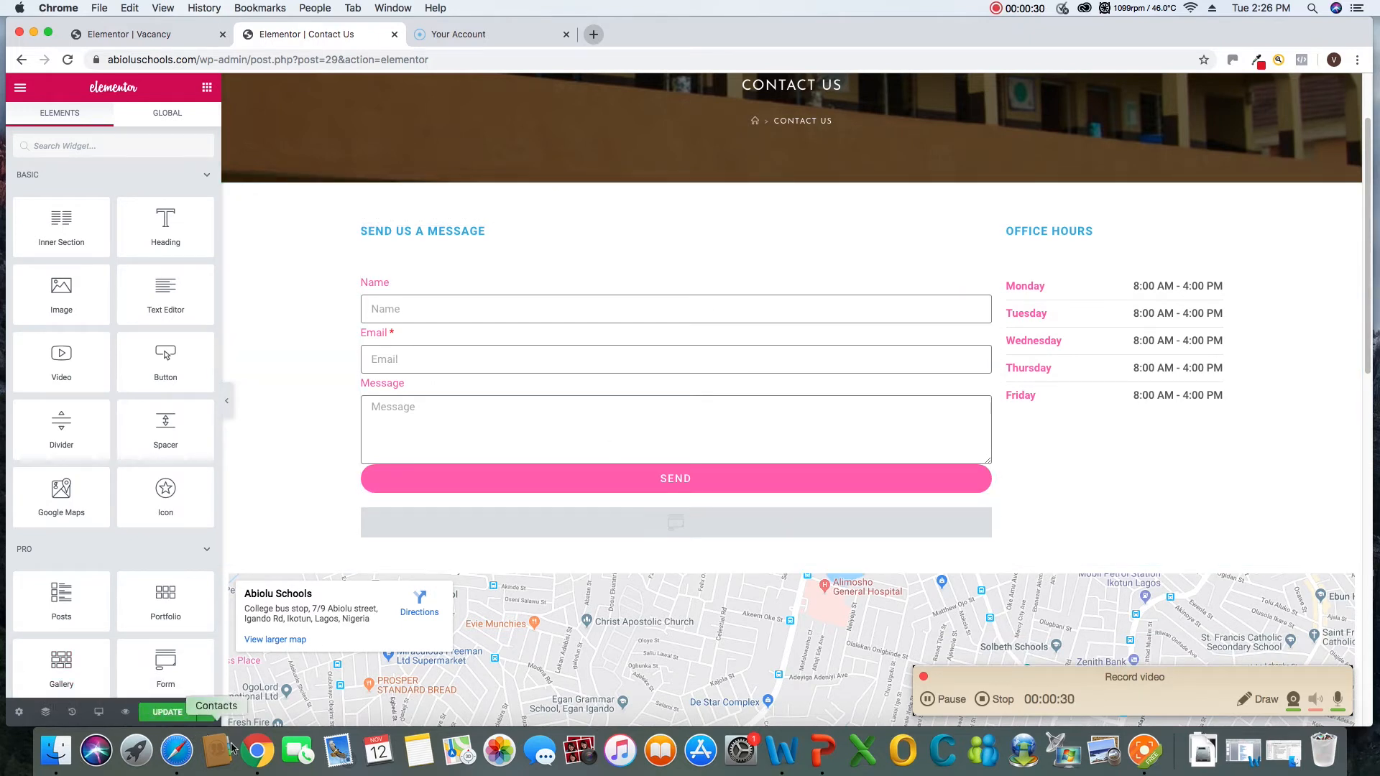
pyautogui.click(170, 715)
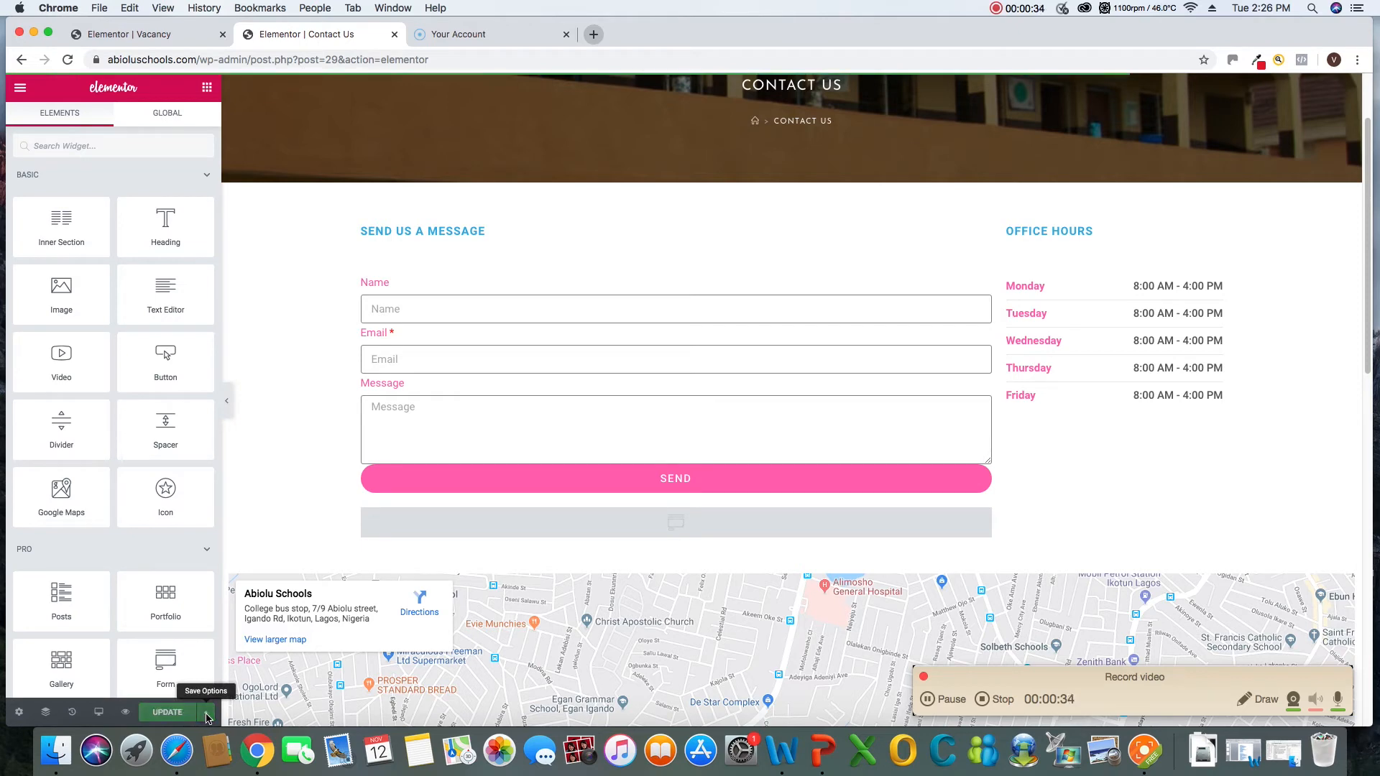
# Save the Contact Us page to the template library under the name "contact1"
pyautogui.click(205, 715)
pyautogui.click(96, 679)
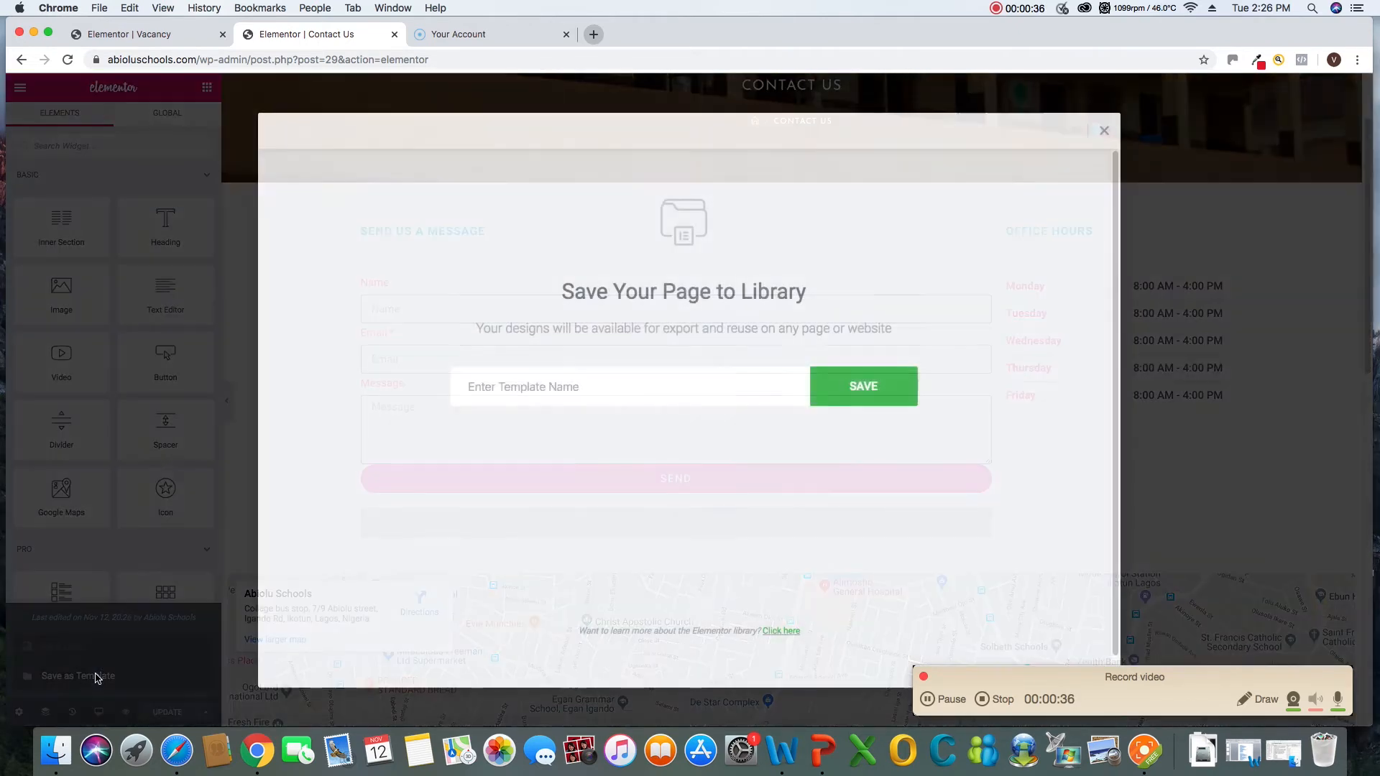
pyautogui.click(539, 381)
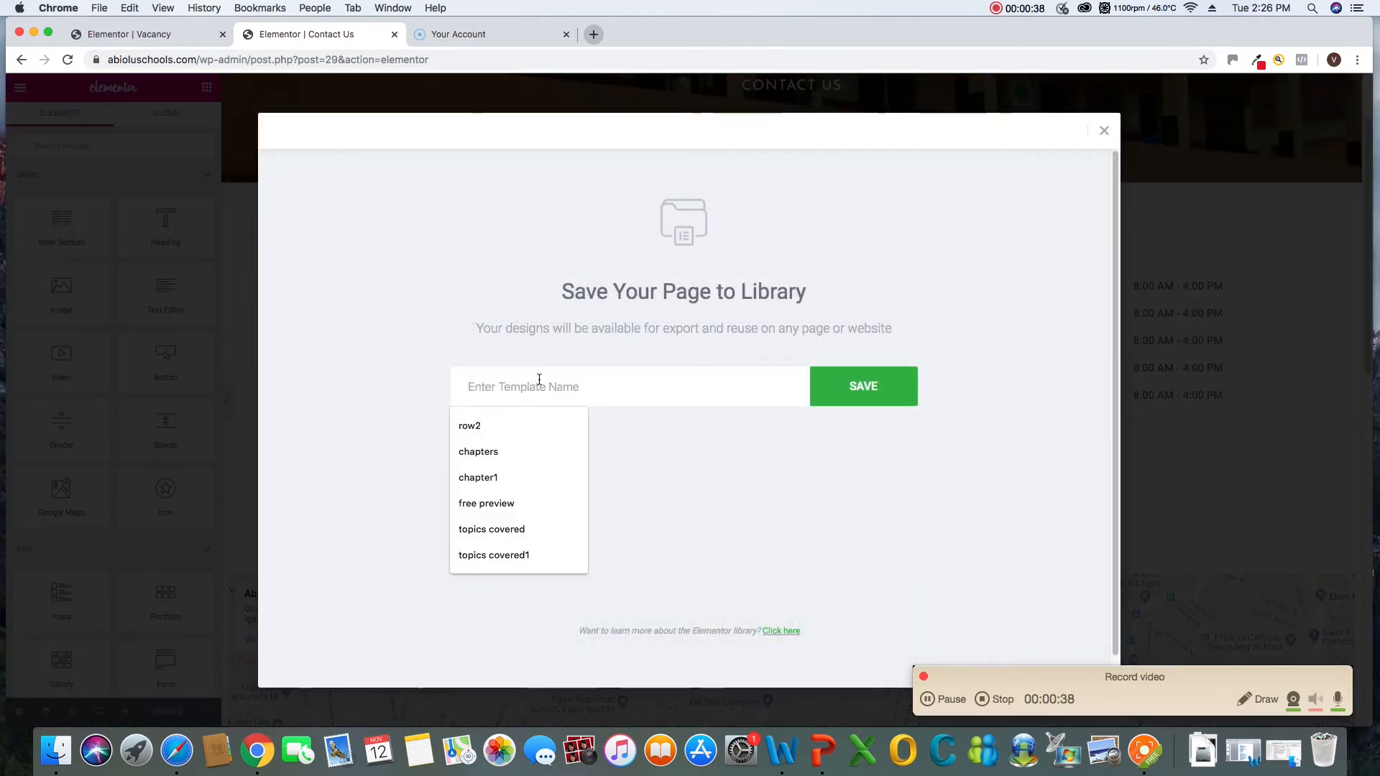
pyautogui.write('con')
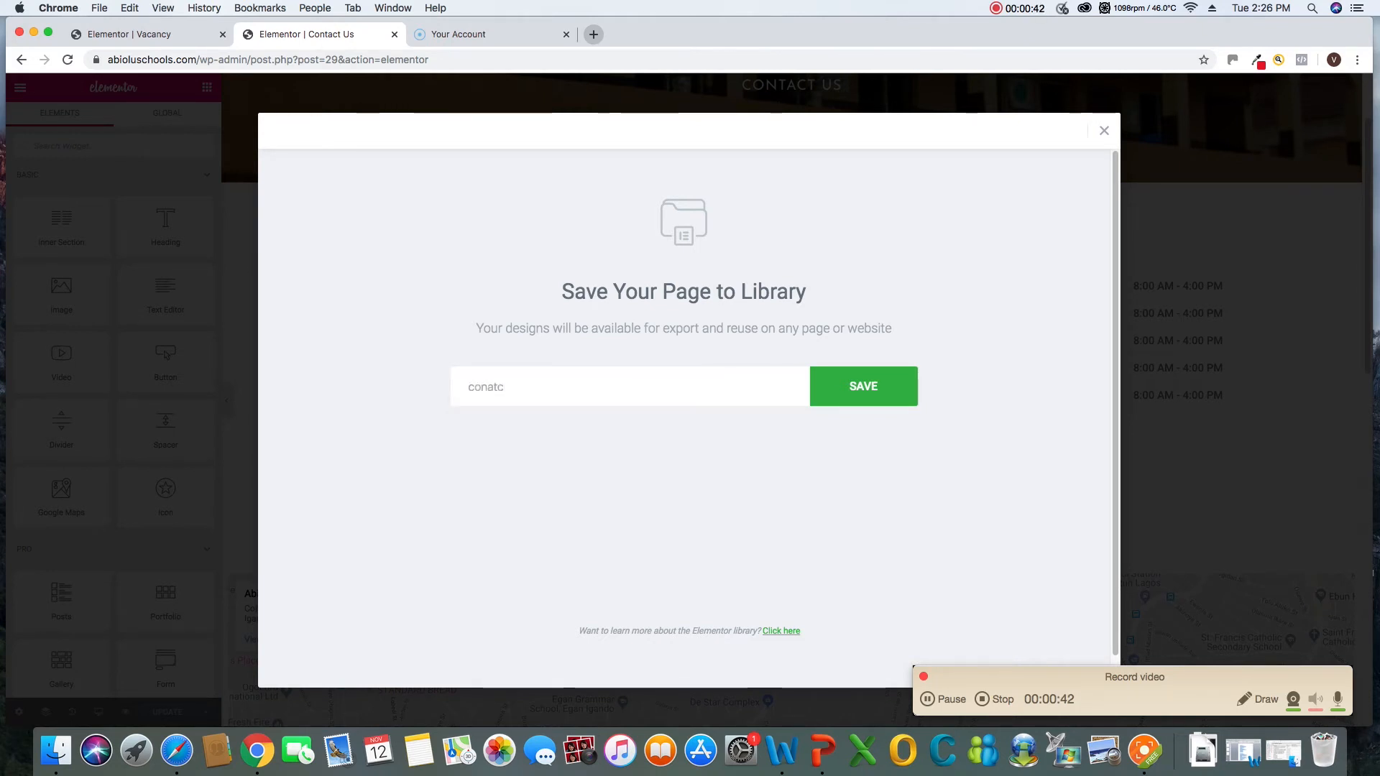
pyautogui.write('tact1')
pyautogui.click(834, 389)
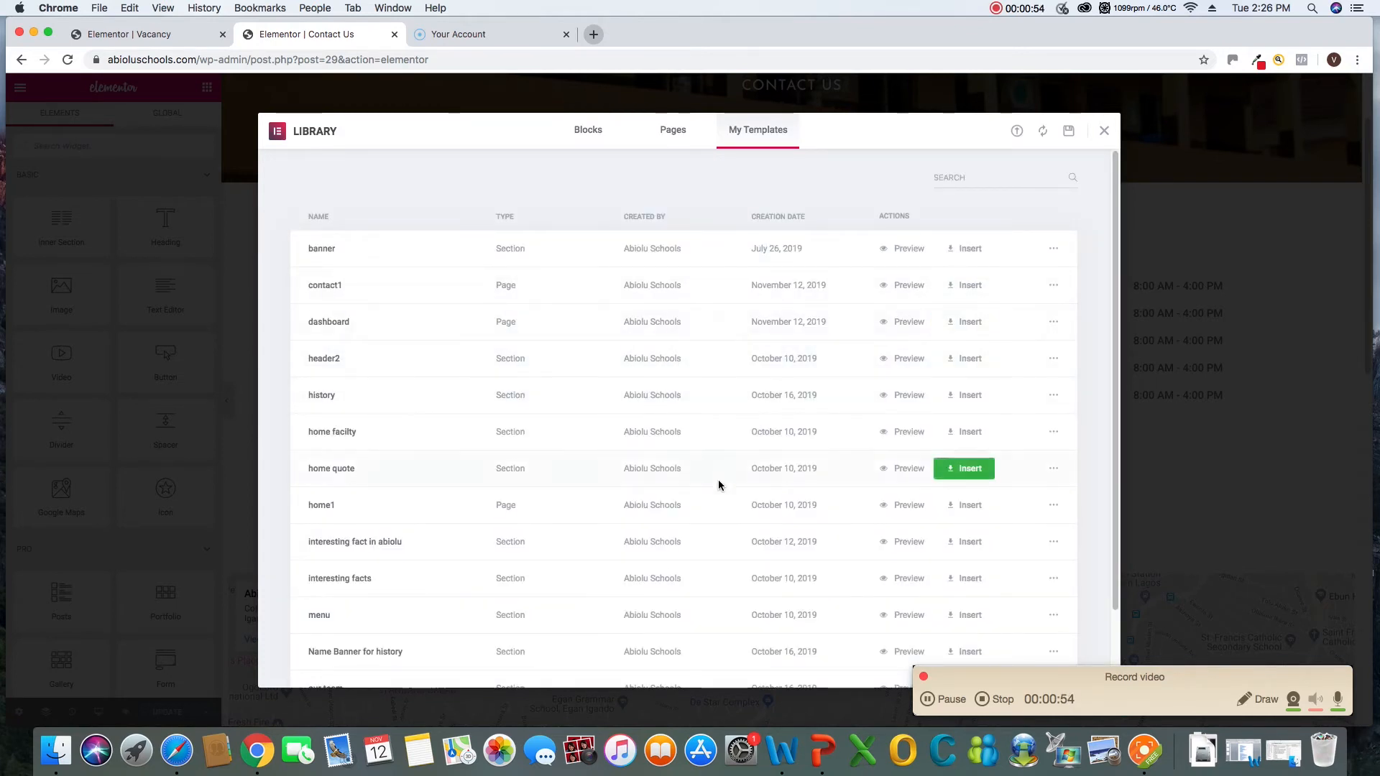
pyautogui.scroll(-2, 755, 501)
pyautogui.scroll(2, 755, 501)
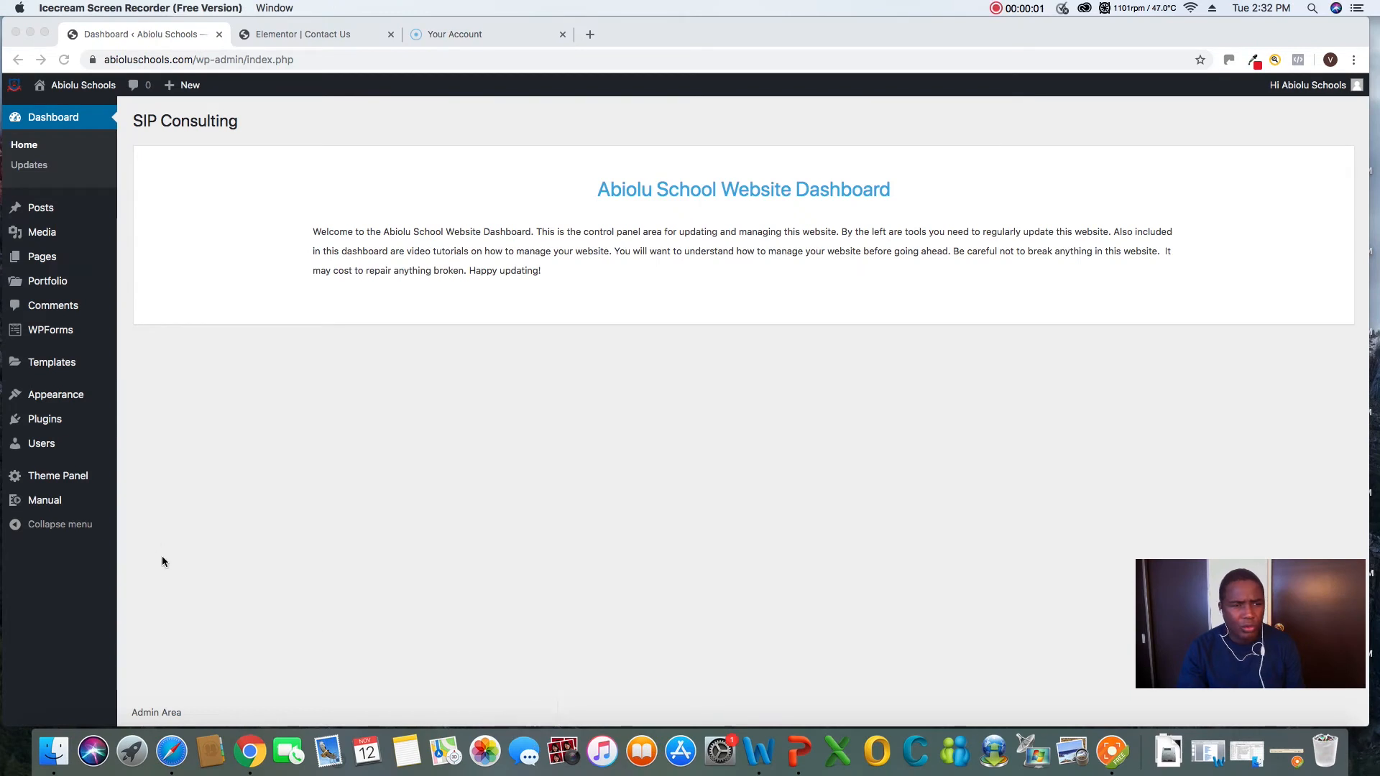
# Add a new WordPress page and title it "Vacancy"
pyautogui.click(43, 260)
pyautogui.moveTo(45, 264)
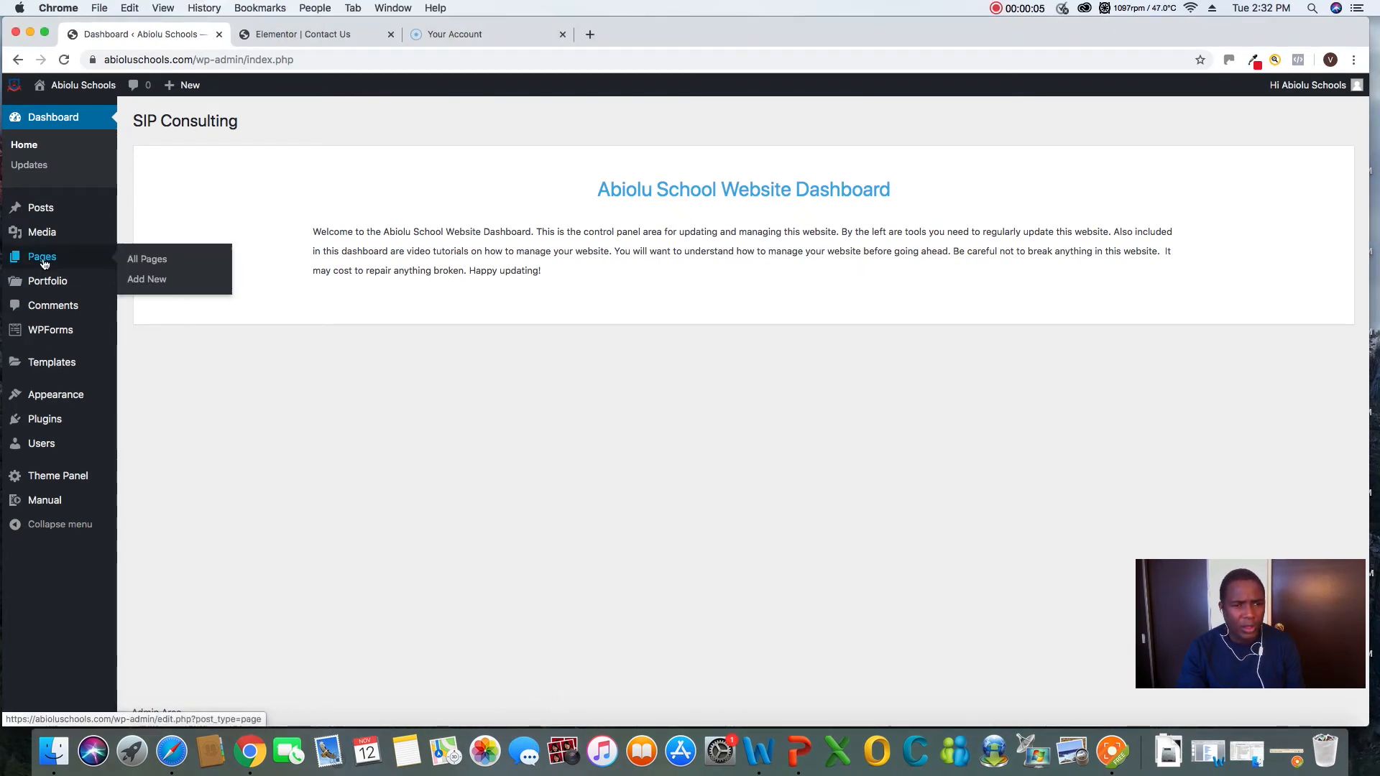
pyautogui.click(142, 282)
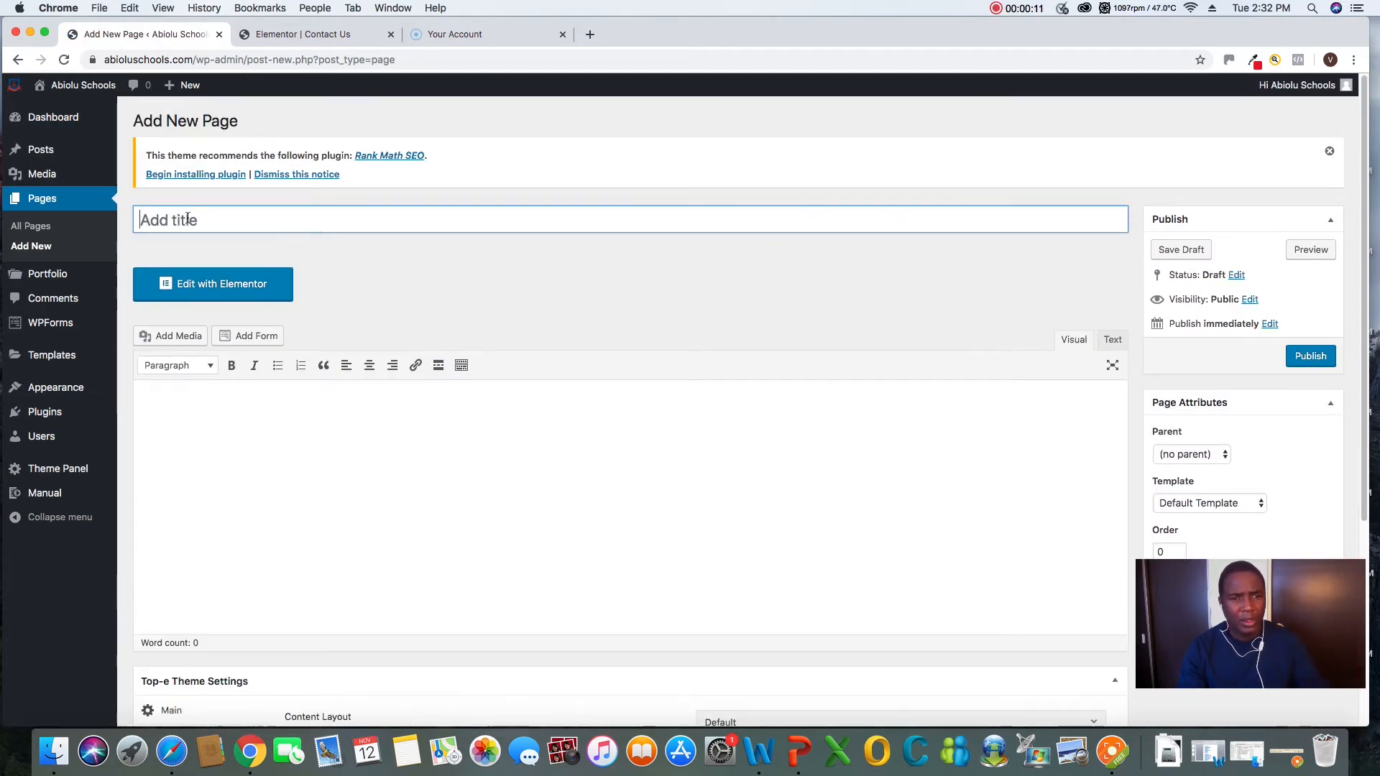
pyautogui.write('Va')
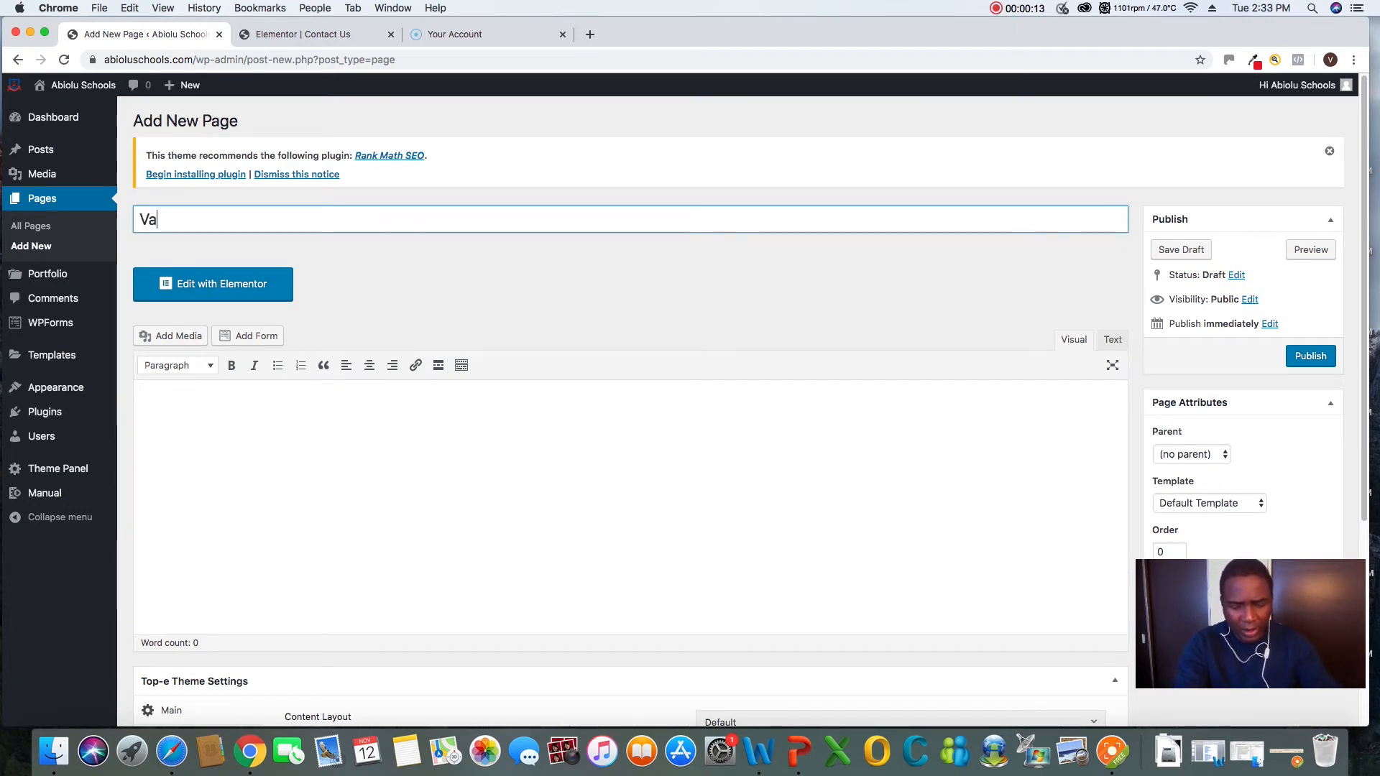
pyautogui.write('cancy')
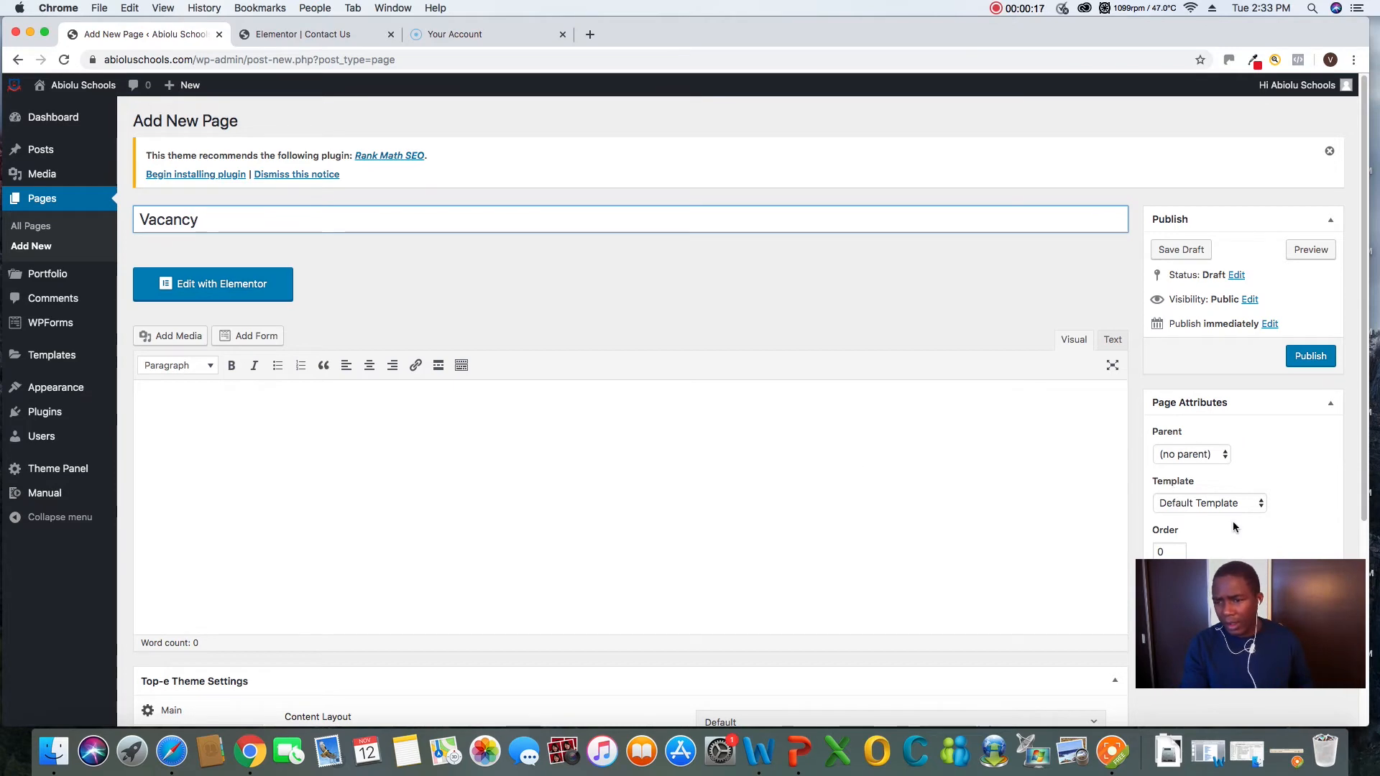
# Set the Vacancy page's parent to Contact Us and its template to Elementor Canvas, and publish the page
pyautogui.moveTo(1278, 588); pyautogui.dragTo(1010, 610)
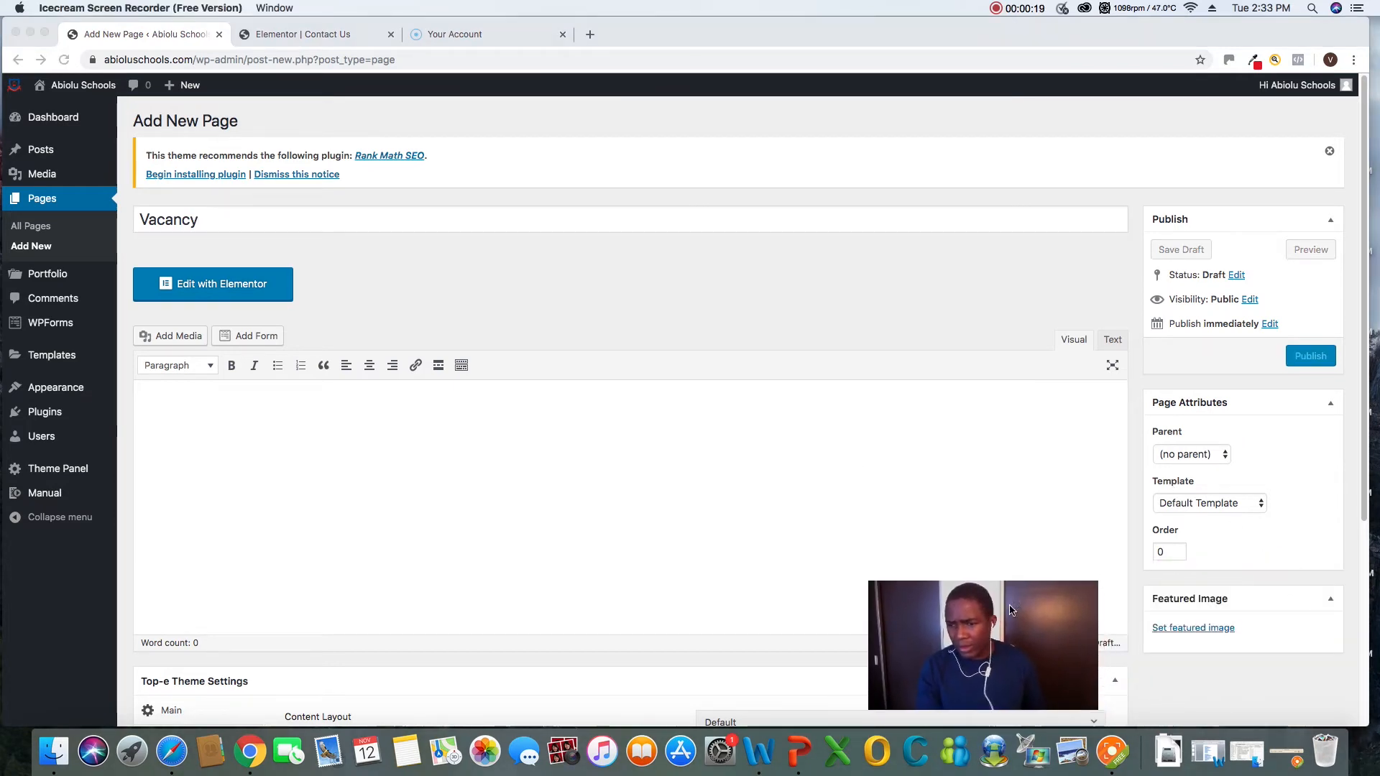
pyautogui.click(1185, 454)
pyautogui.click(1187, 456)
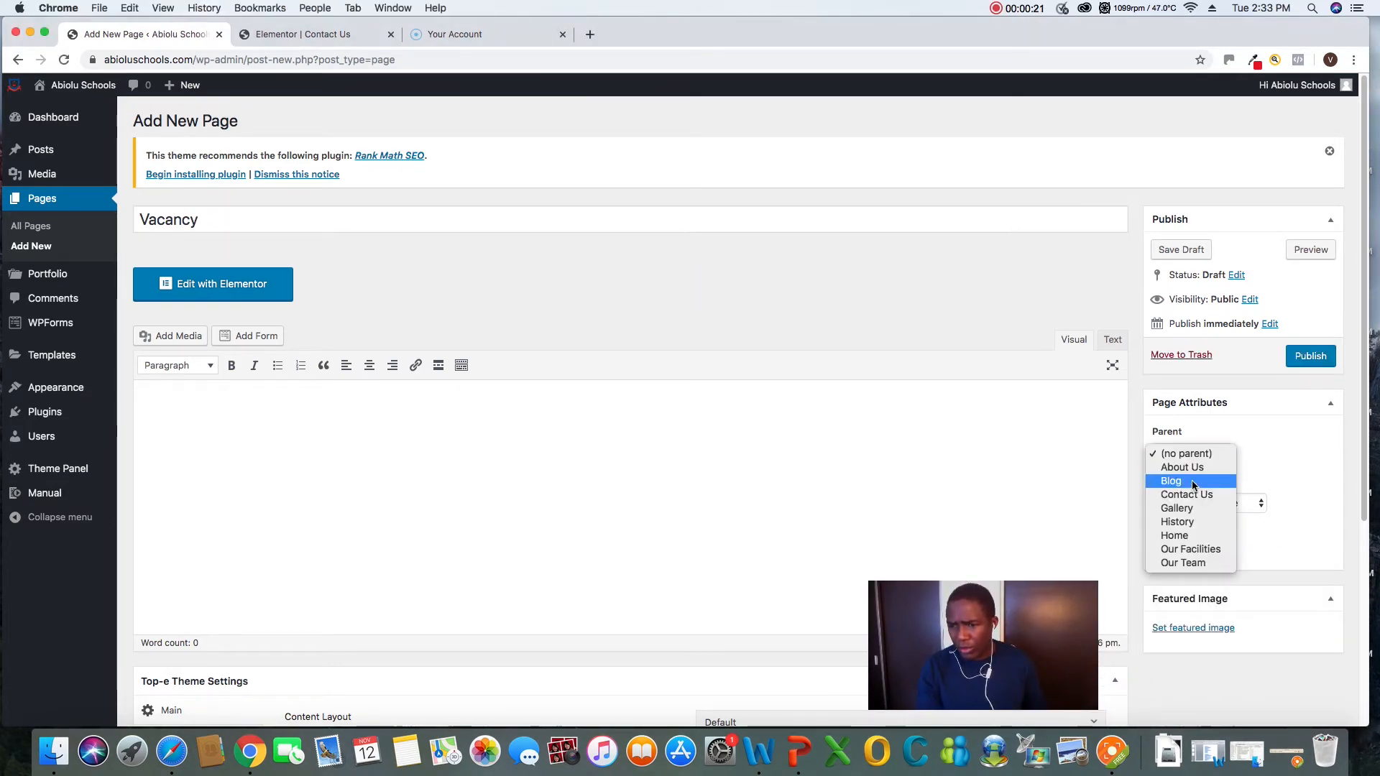
pyautogui.click(1184, 495)
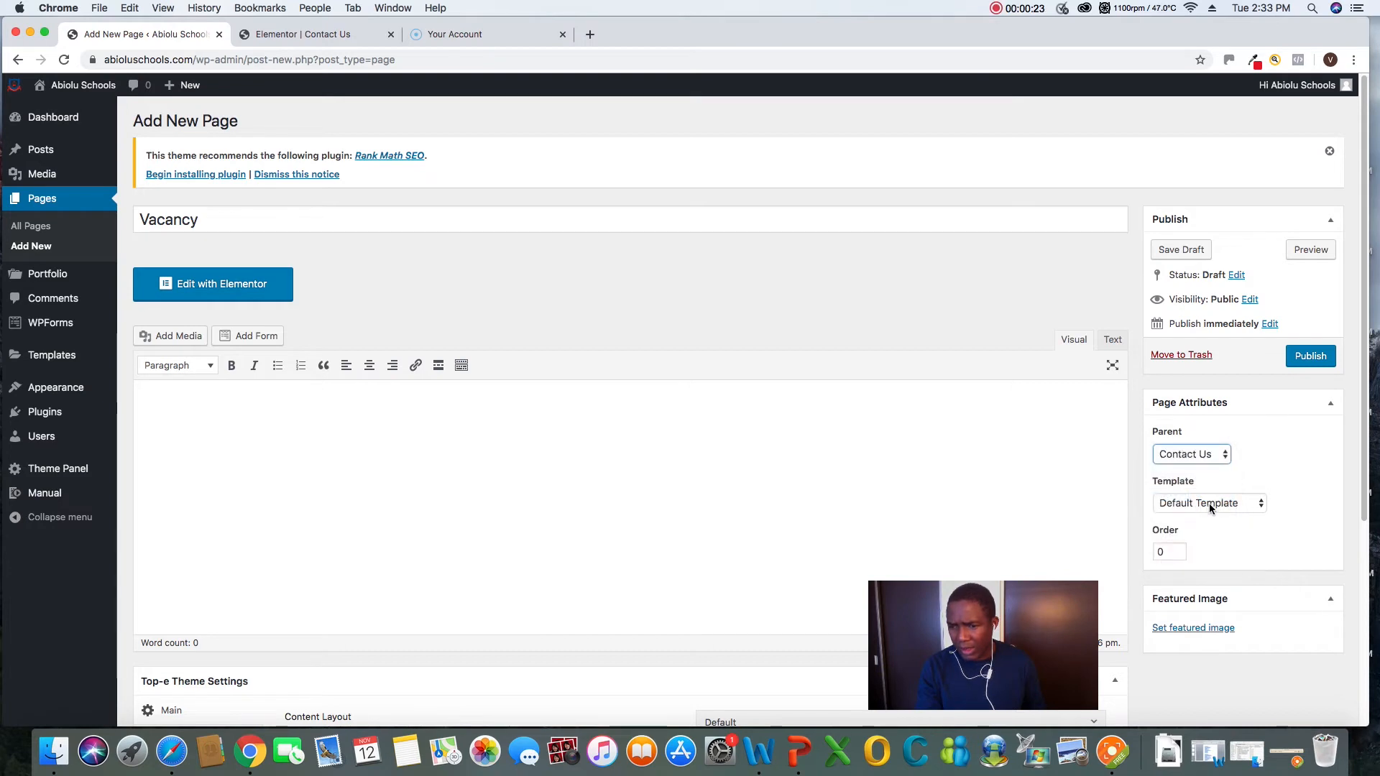
pyautogui.click(1209, 503)
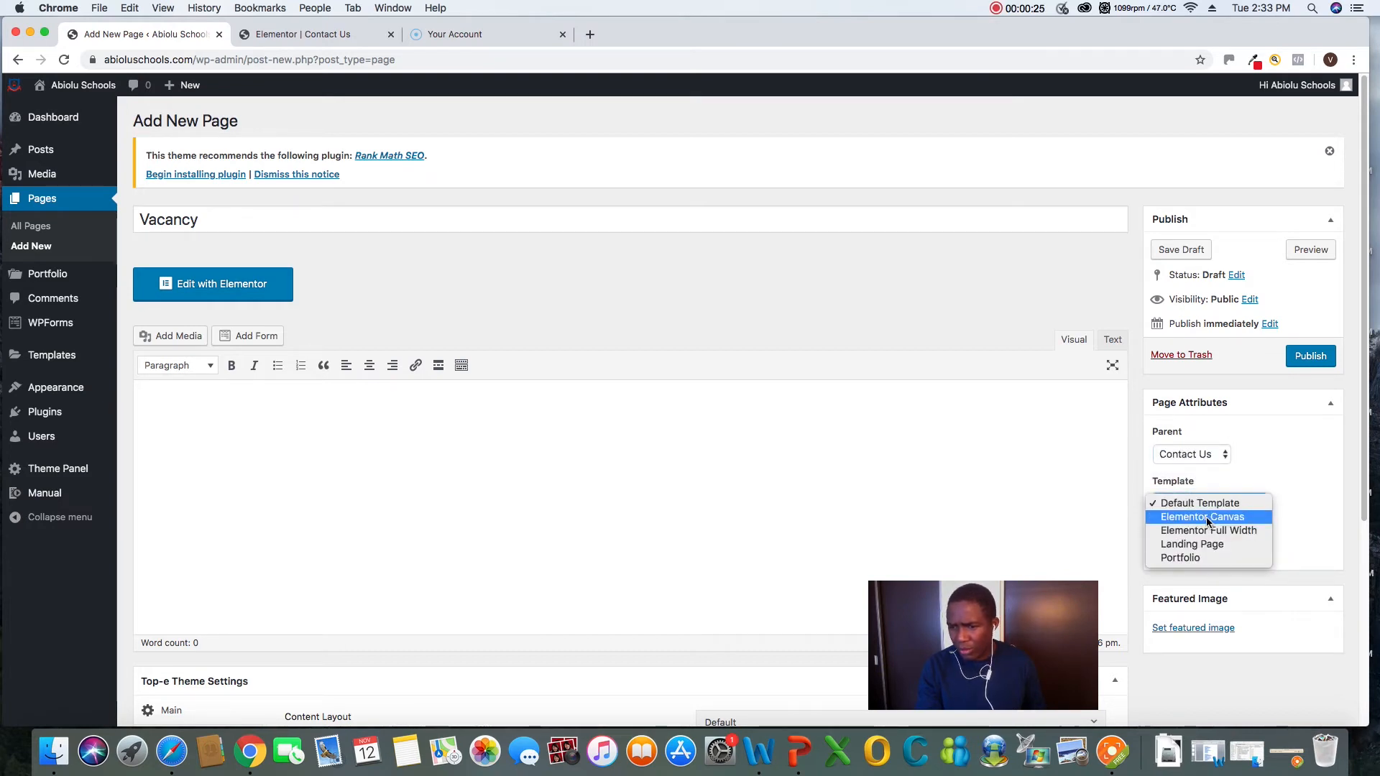
pyautogui.click(1208, 518)
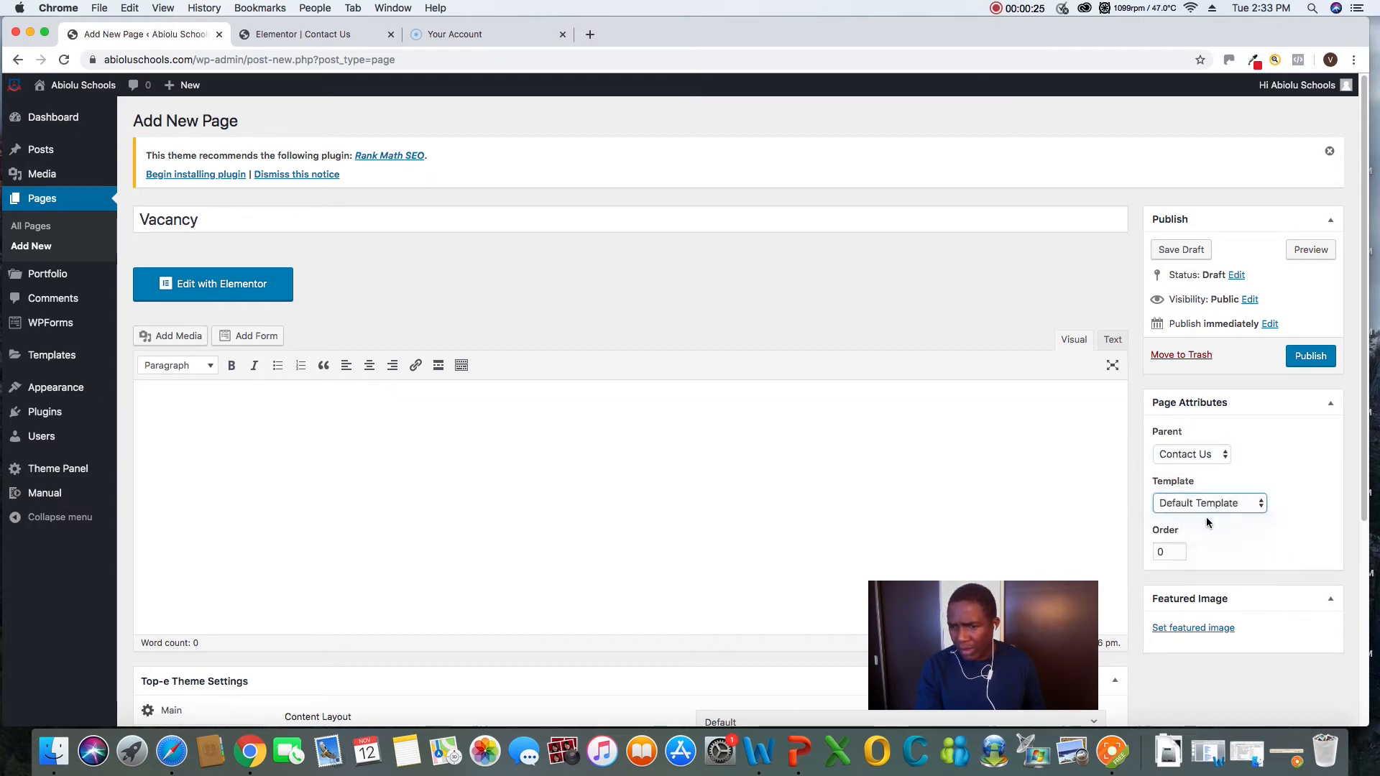
pyautogui.click(1303, 357)
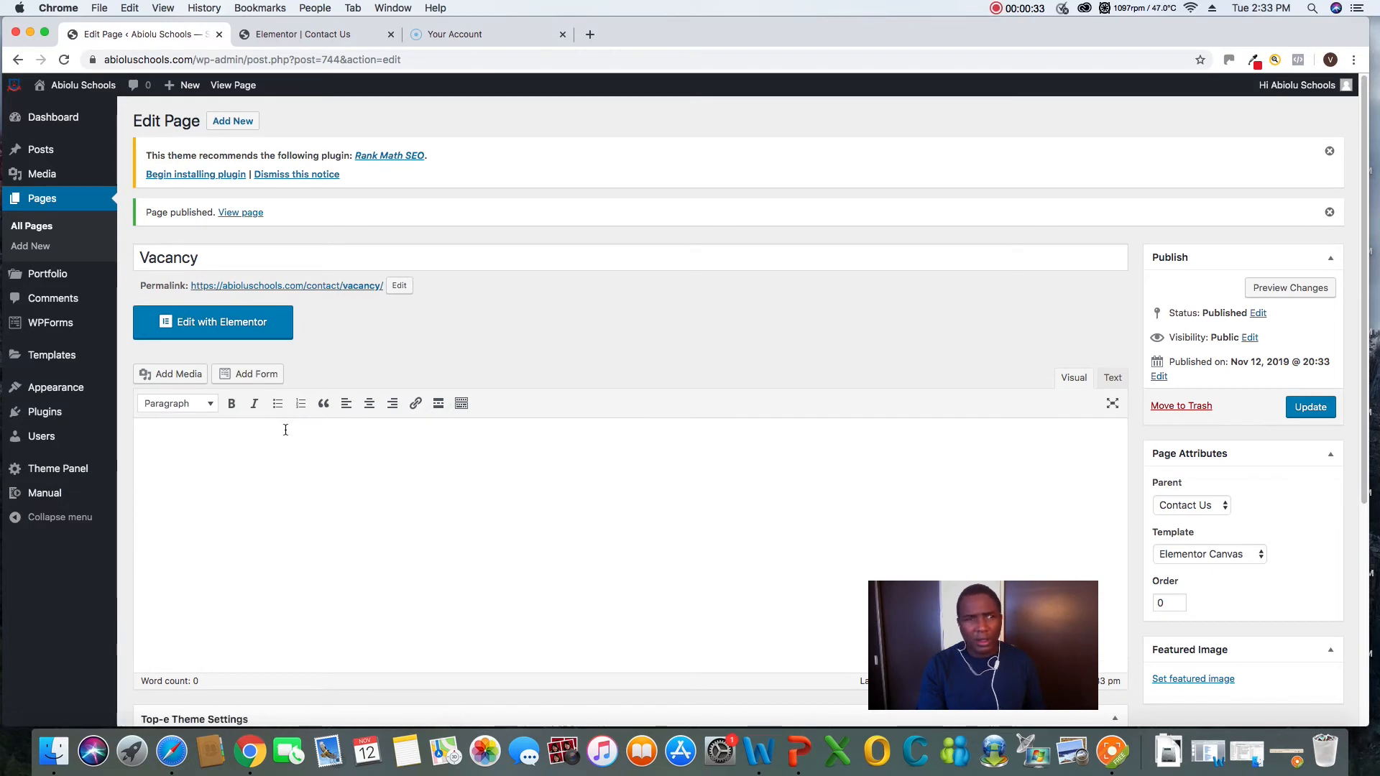
# Open the Vacancy page in Elementor and insert the saved "contact1" template, importing its document settings too
pyautogui.click(215, 332)
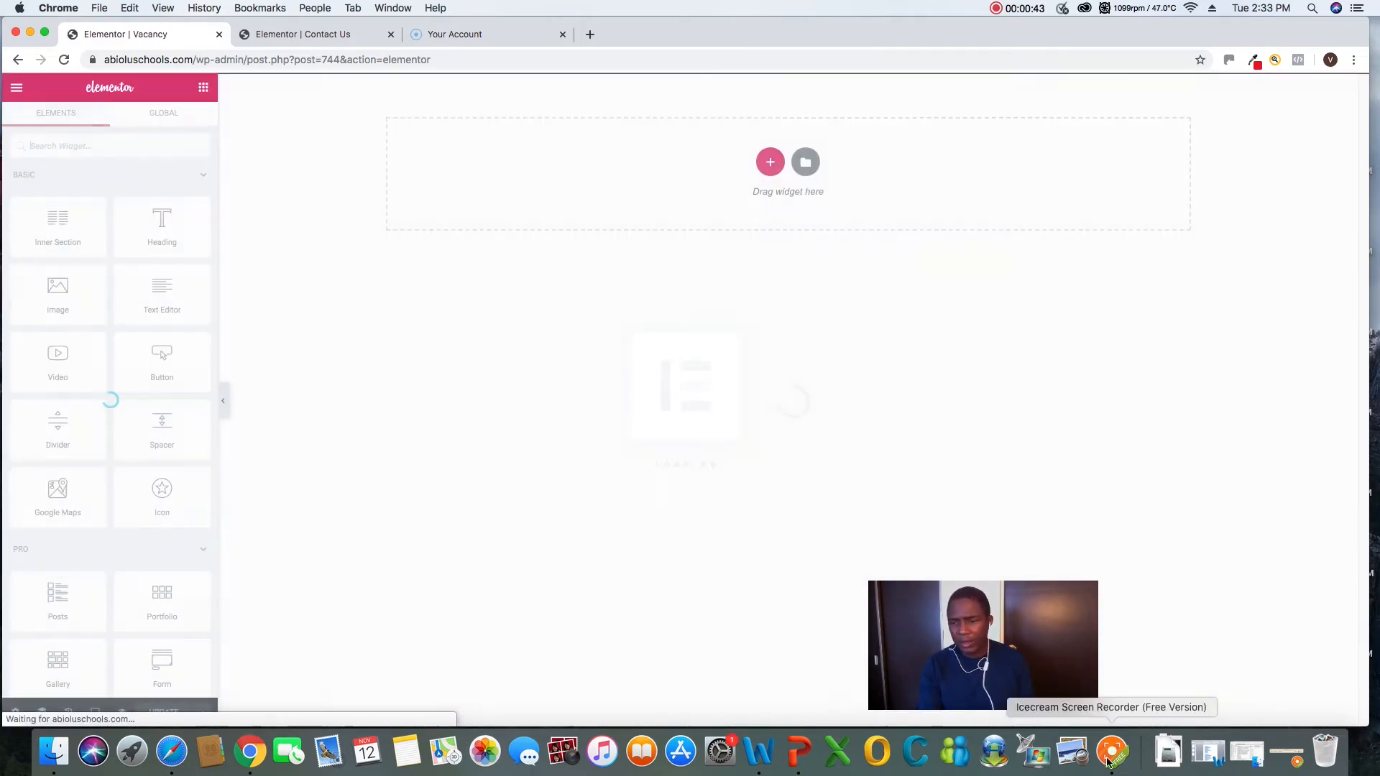
pyautogui.click(1111, 754)
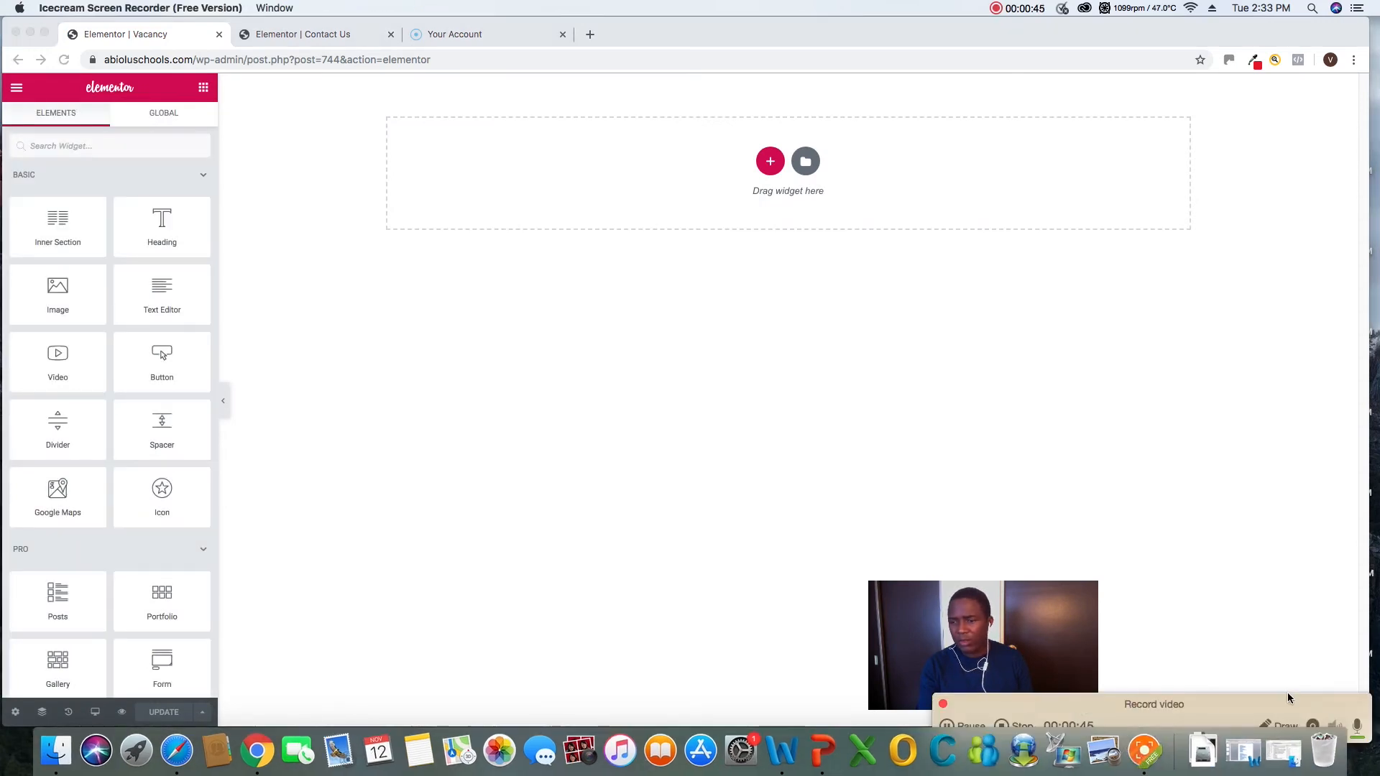
pyautogui.moveTo(1288, 698); pyautogui.dragTo(1285, 670)
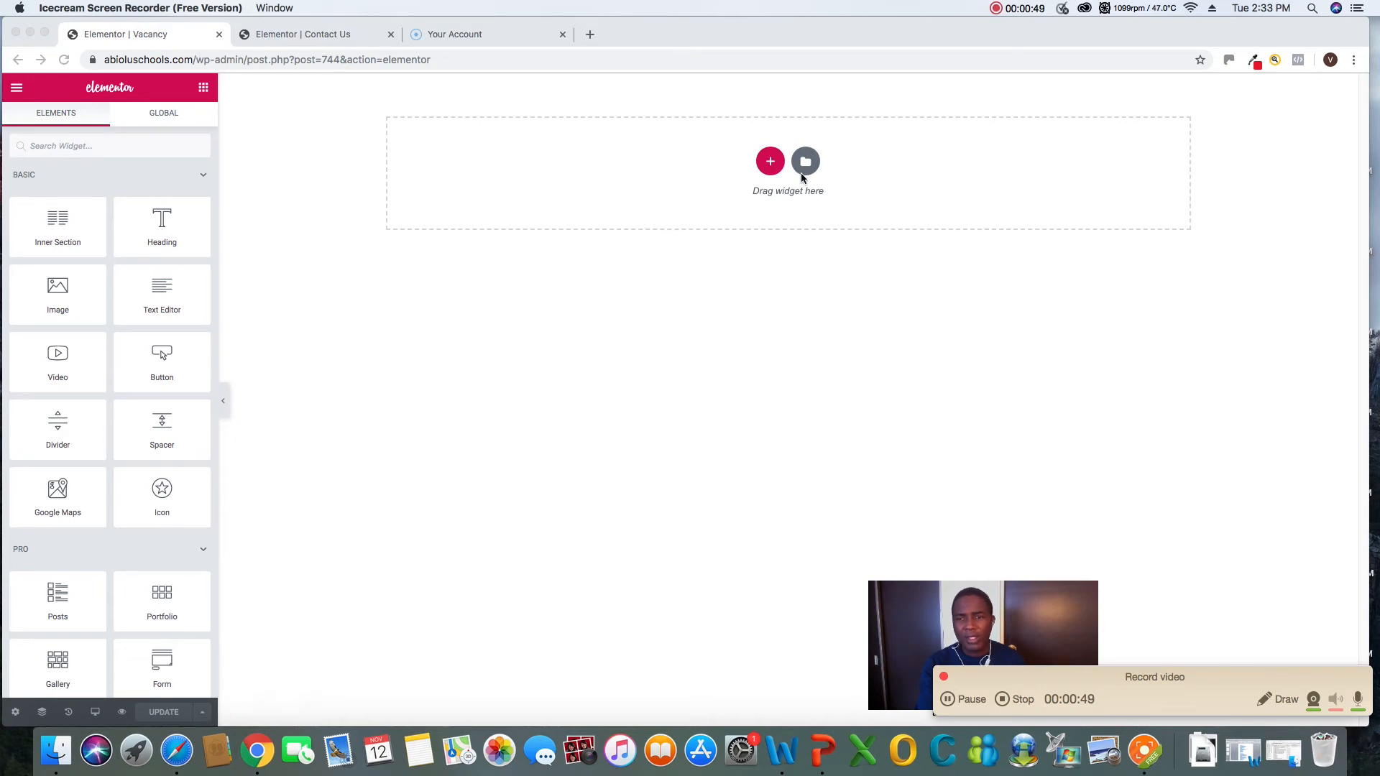
pyautogui.click(804, 172)
pyautogui.click(807, 165)
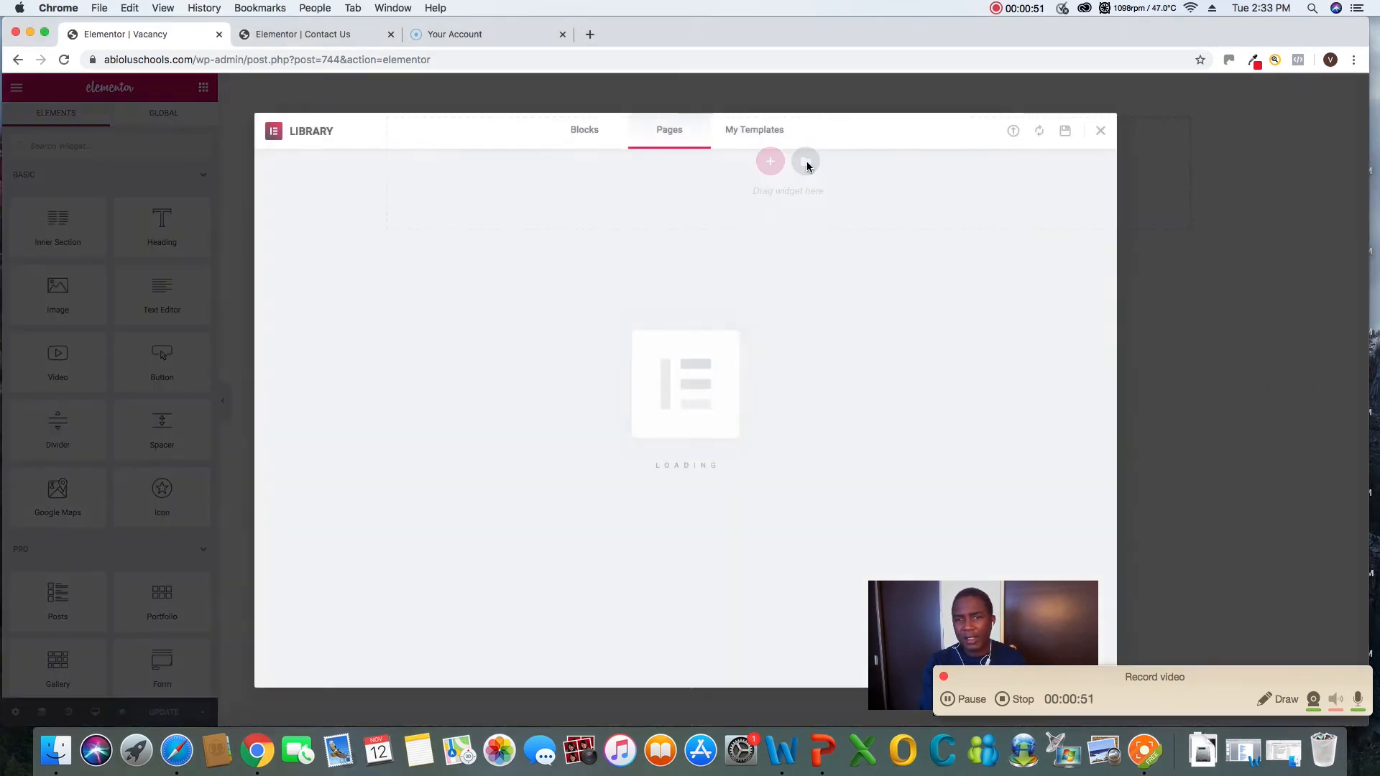
pyautogui.click(752, 133)
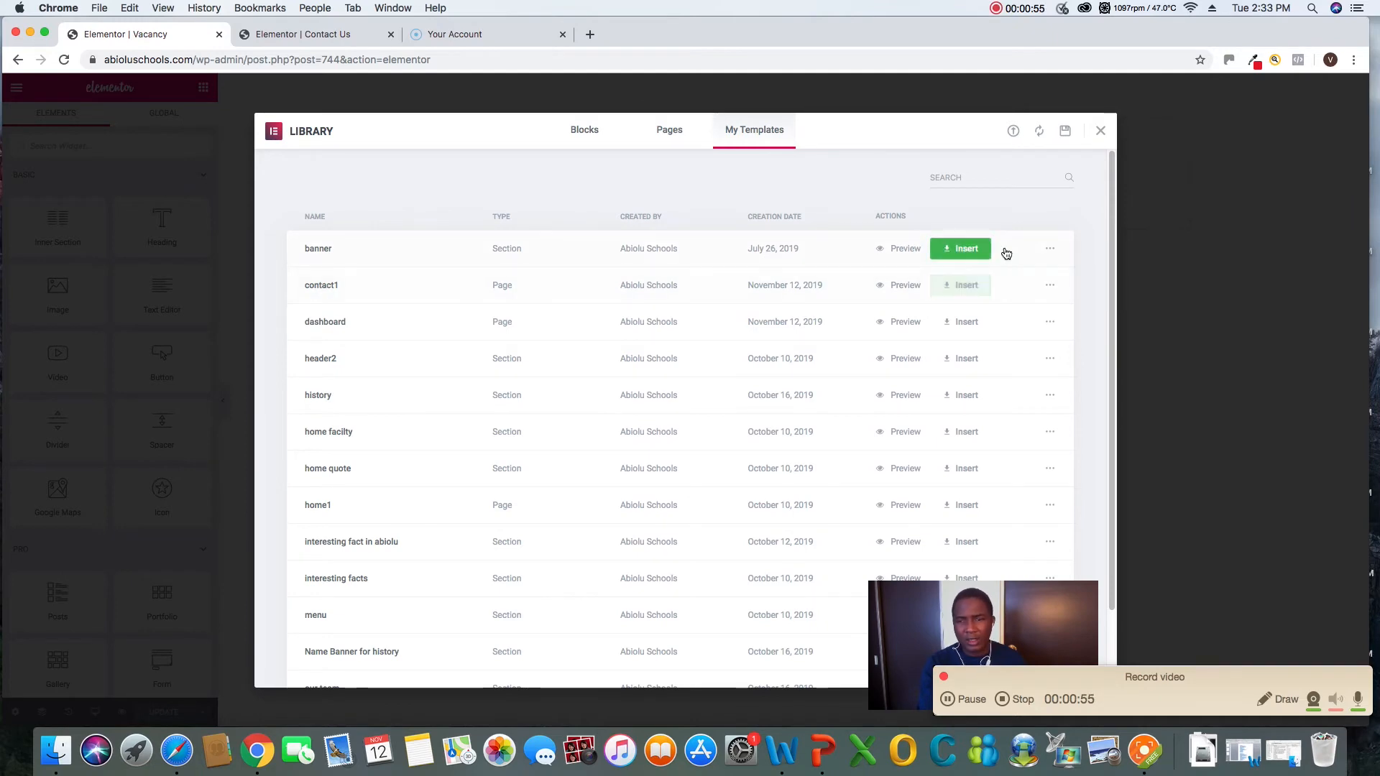
pyautogui.click(967, 291)
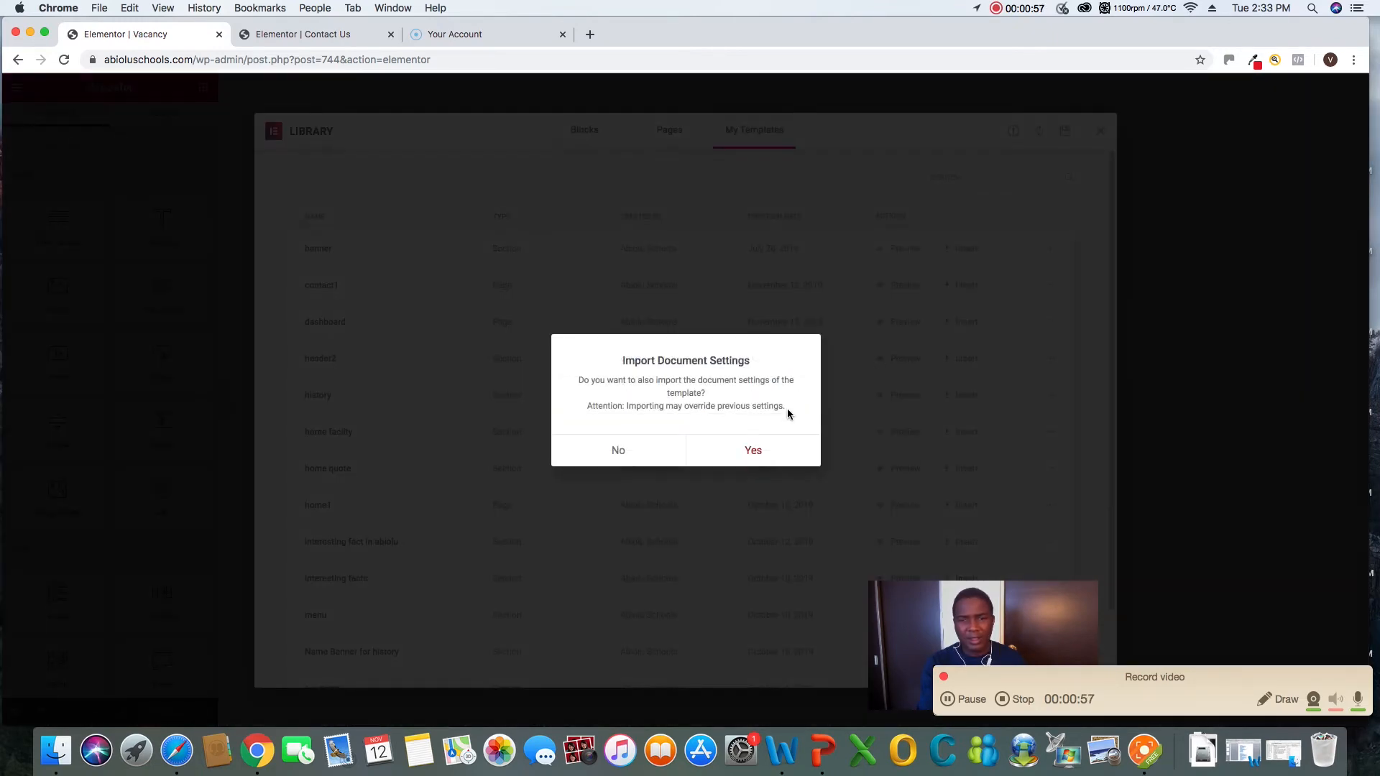
pyautogui.click(754, 451)
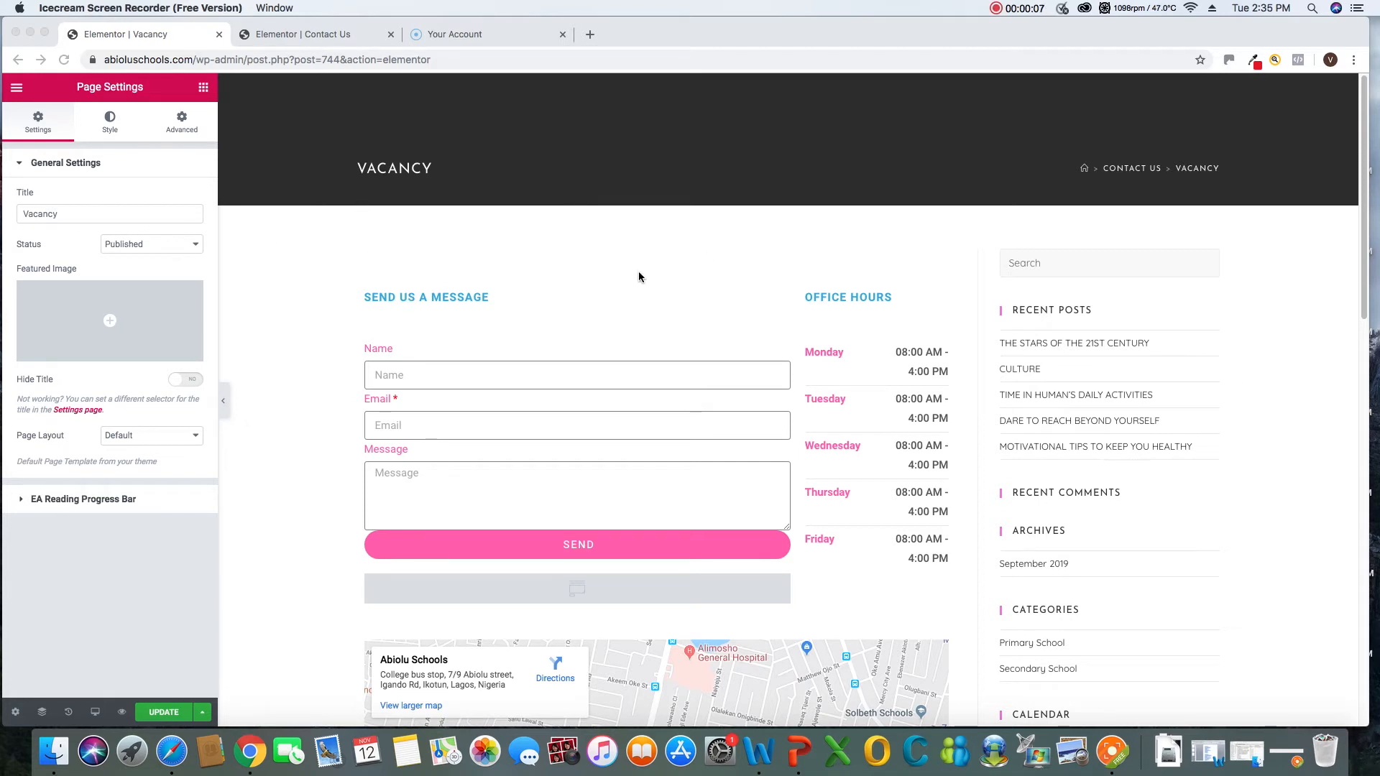
# Return from the Vacancy page's settings to the widget list
pyautogui.scroll(-2, 811, 316)
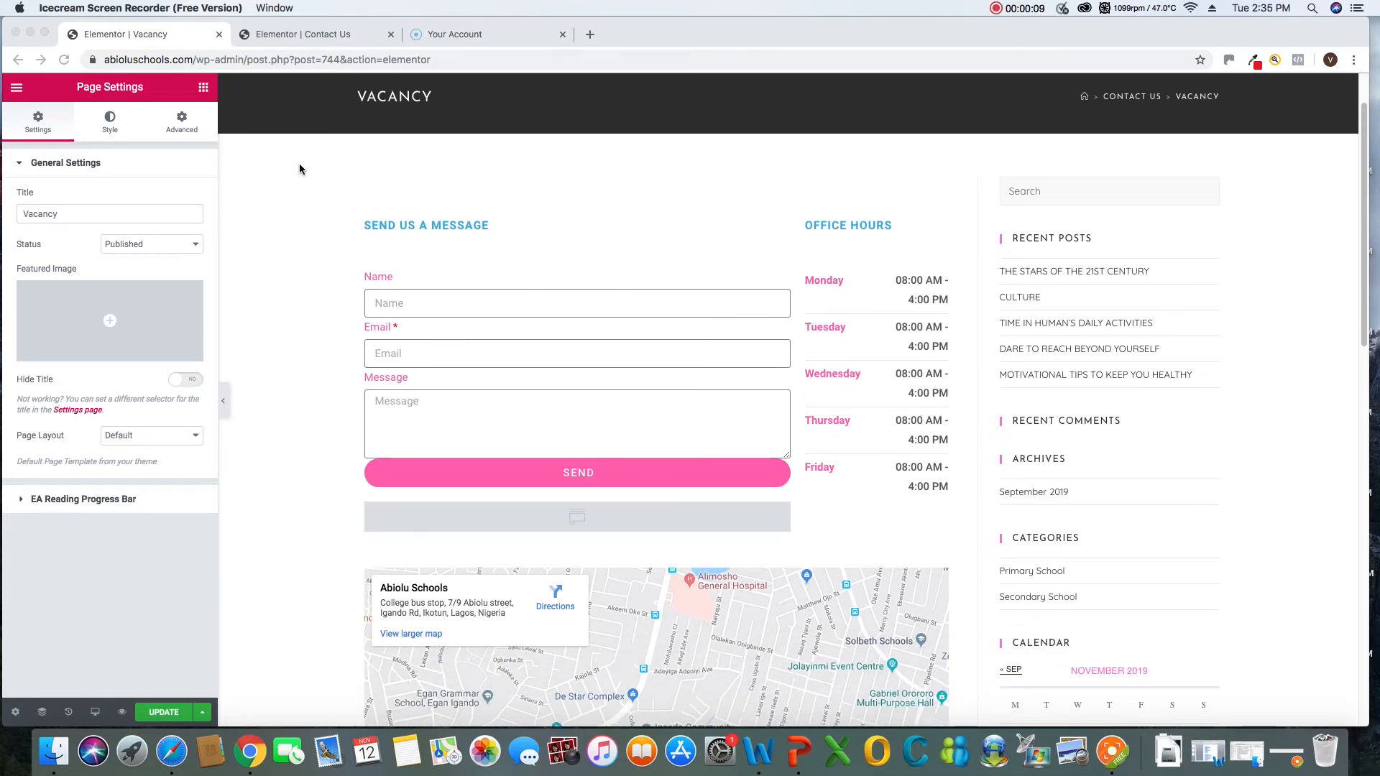
pyautogui.click(204, 92)
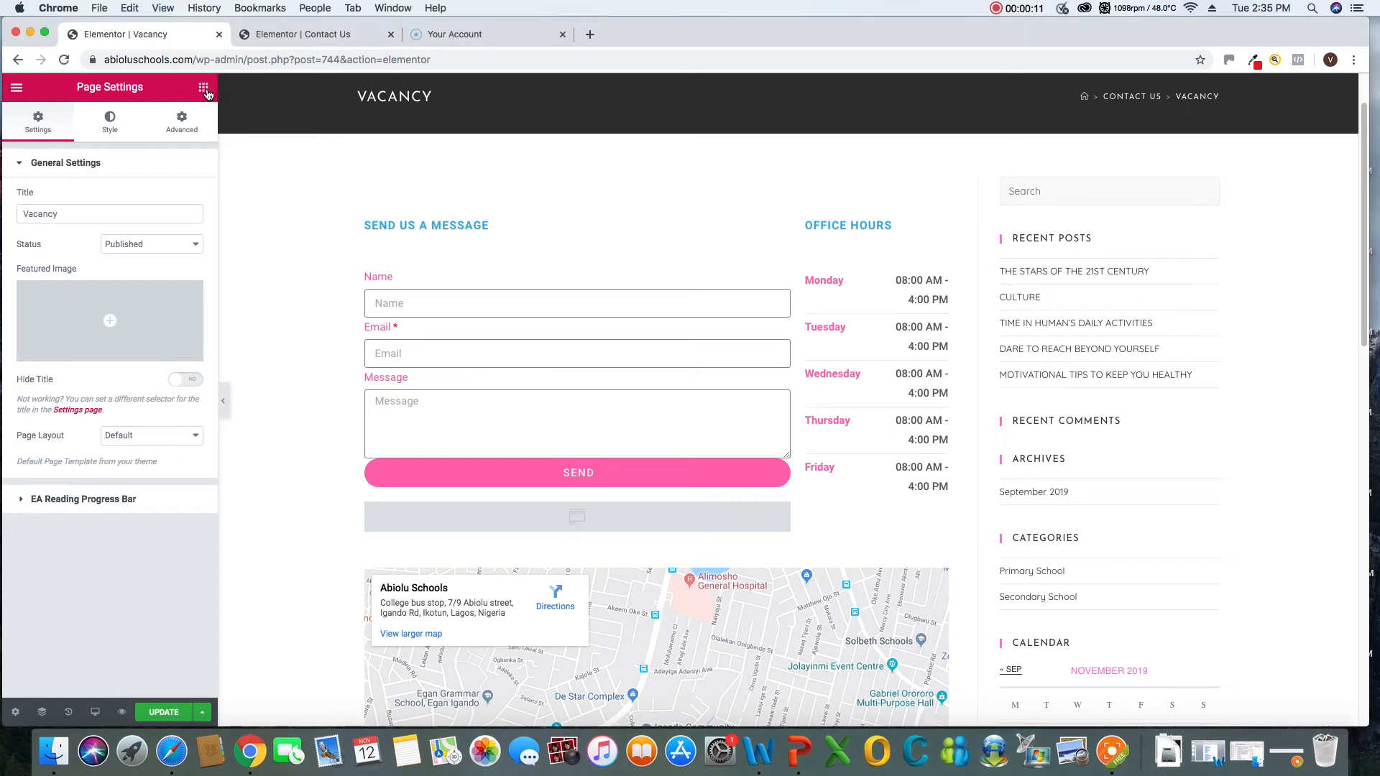
pyautogui.click(205, 90)
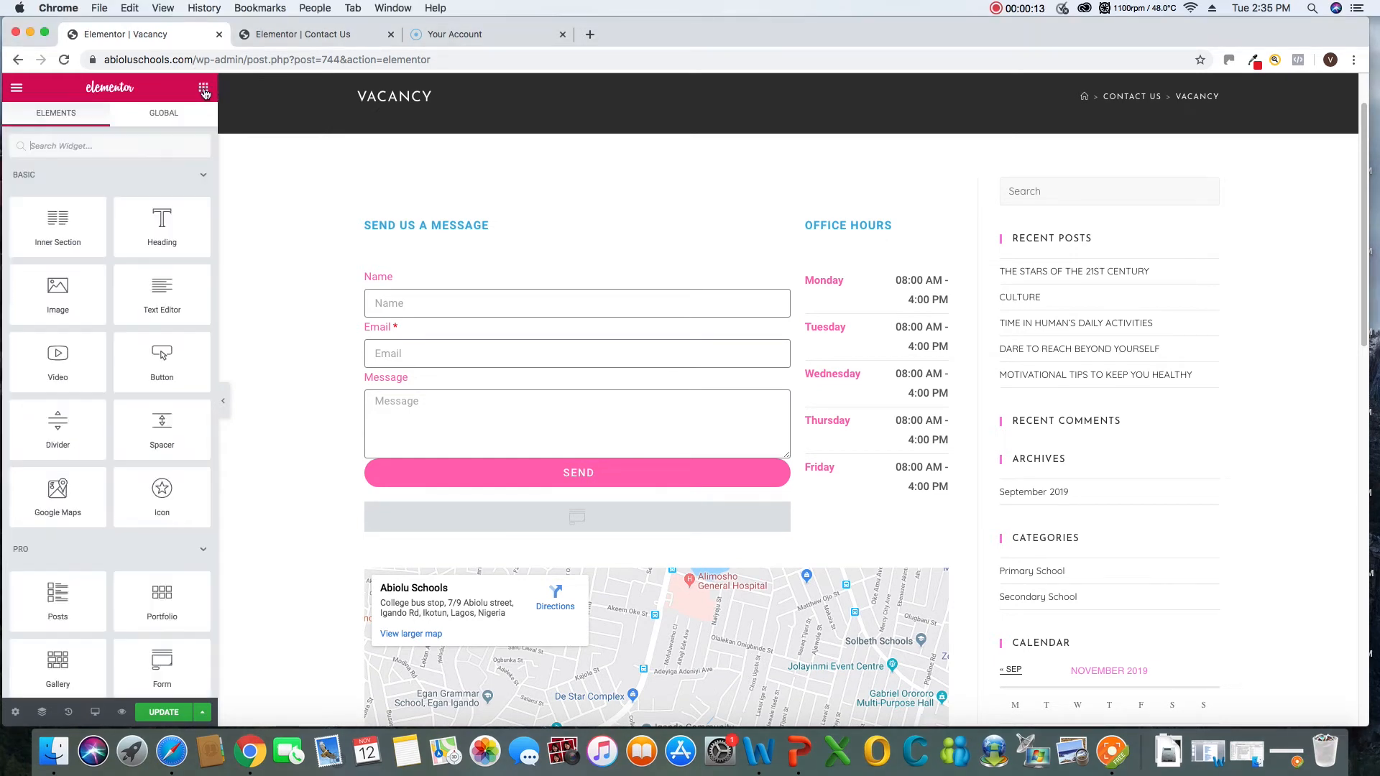
# Insert a new single-column section above the contact form on the Vacancy page
pyautogui.moveTo(160, 222)
pyautogui.mouseDown()
pyautogui.moveTo(402, 163)
pyautogui.moveTo(477, 192)
pyautogui.moveTo(117, 210)
pyautogui.moveTo(138, 231)
pyautogui.mouseUp()
pyautogui.scroll(-1, 608, 234)
pyautogui.scroll(2, 621, 215)
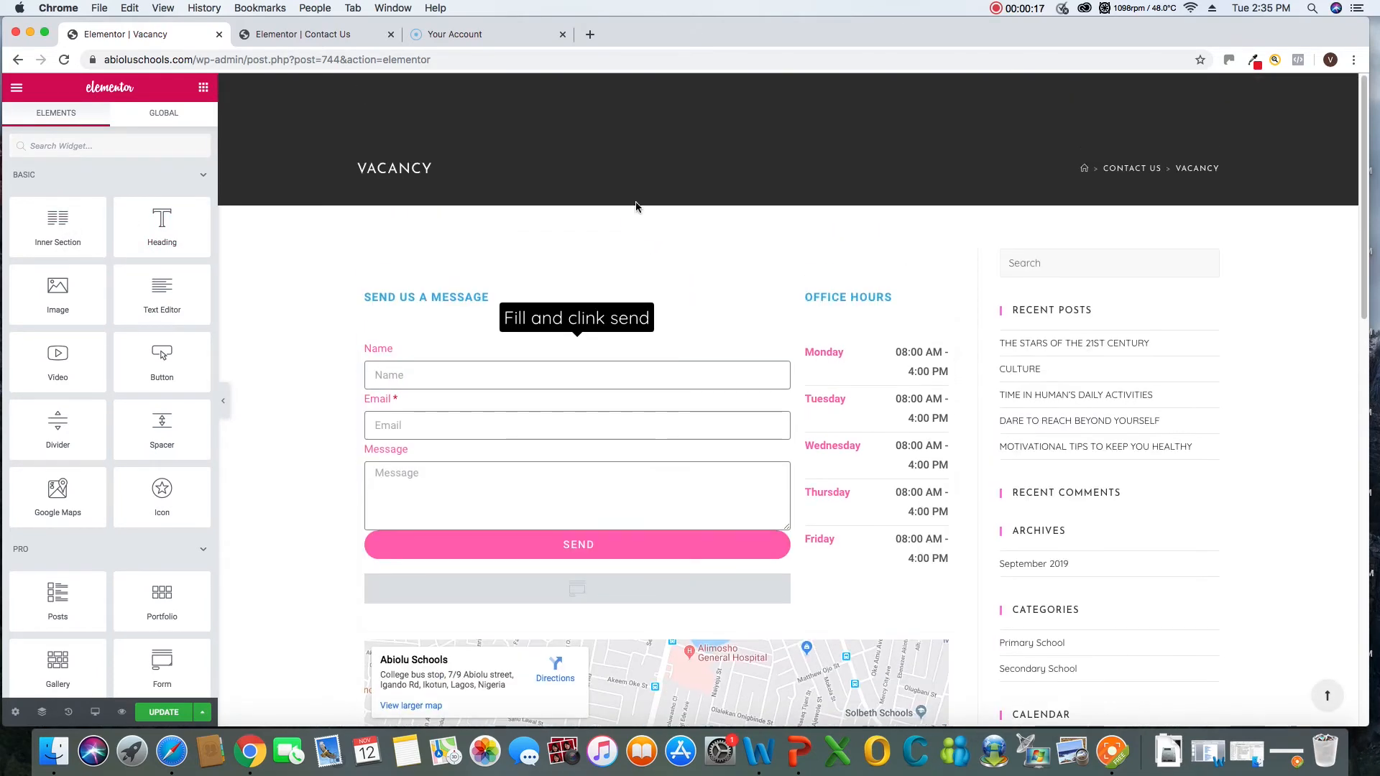
pyautogui.click(638, 242)
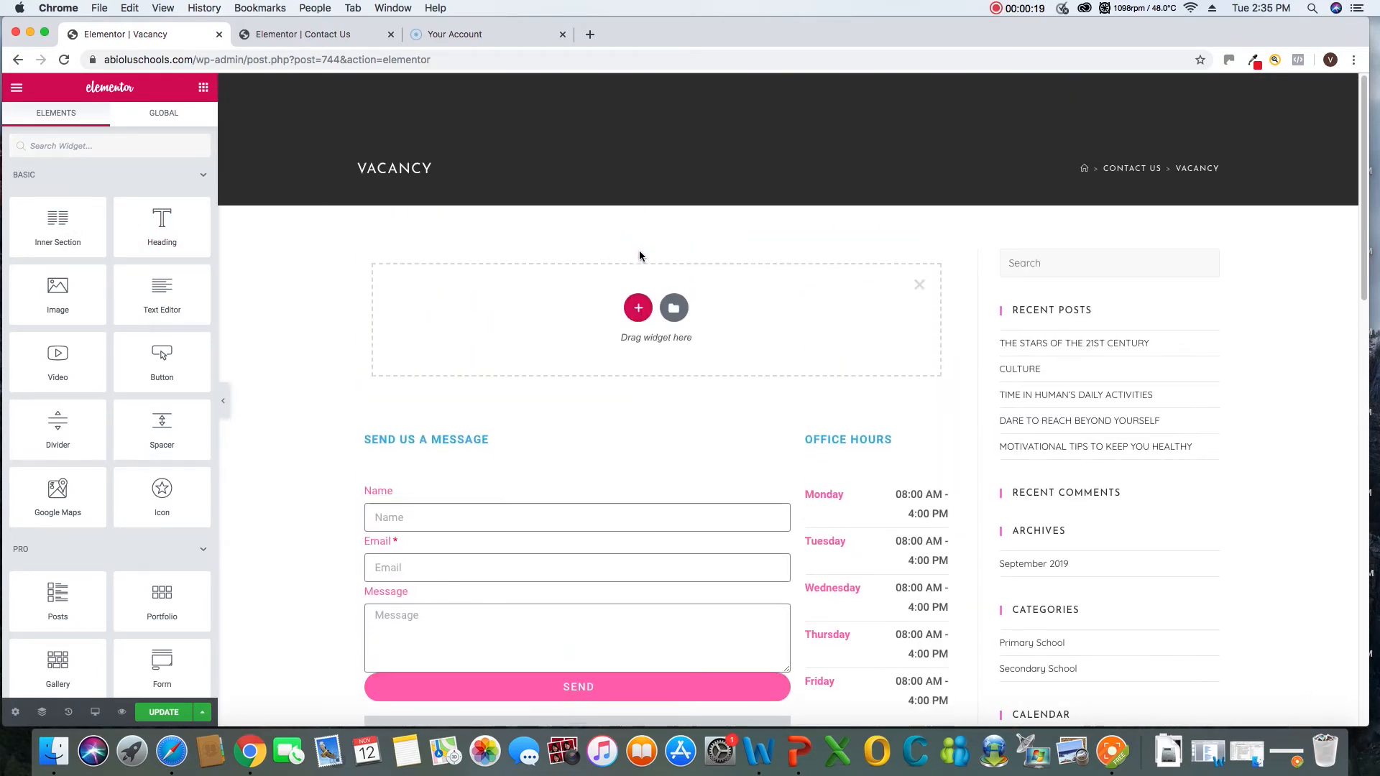
pyautogui.click(638, 309)
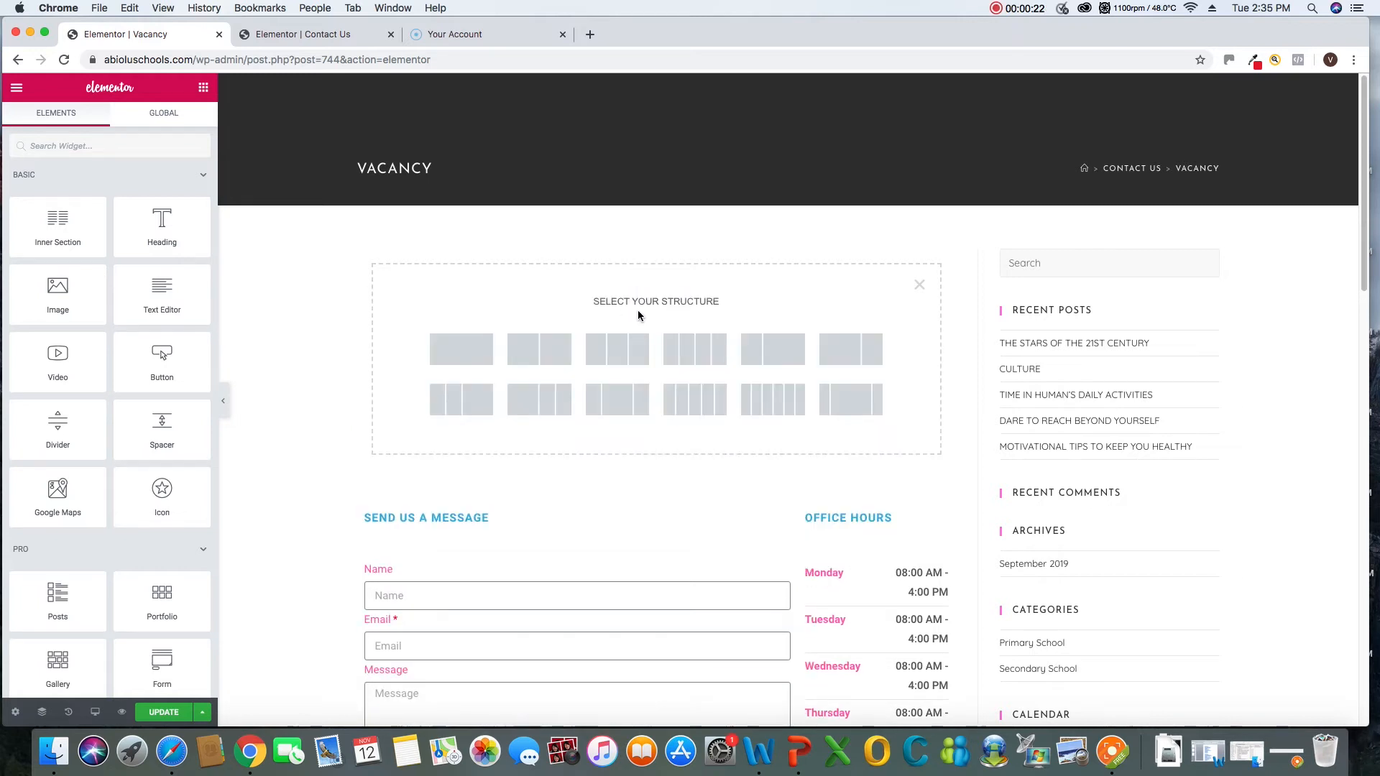
pyautogui.click(468, 355)
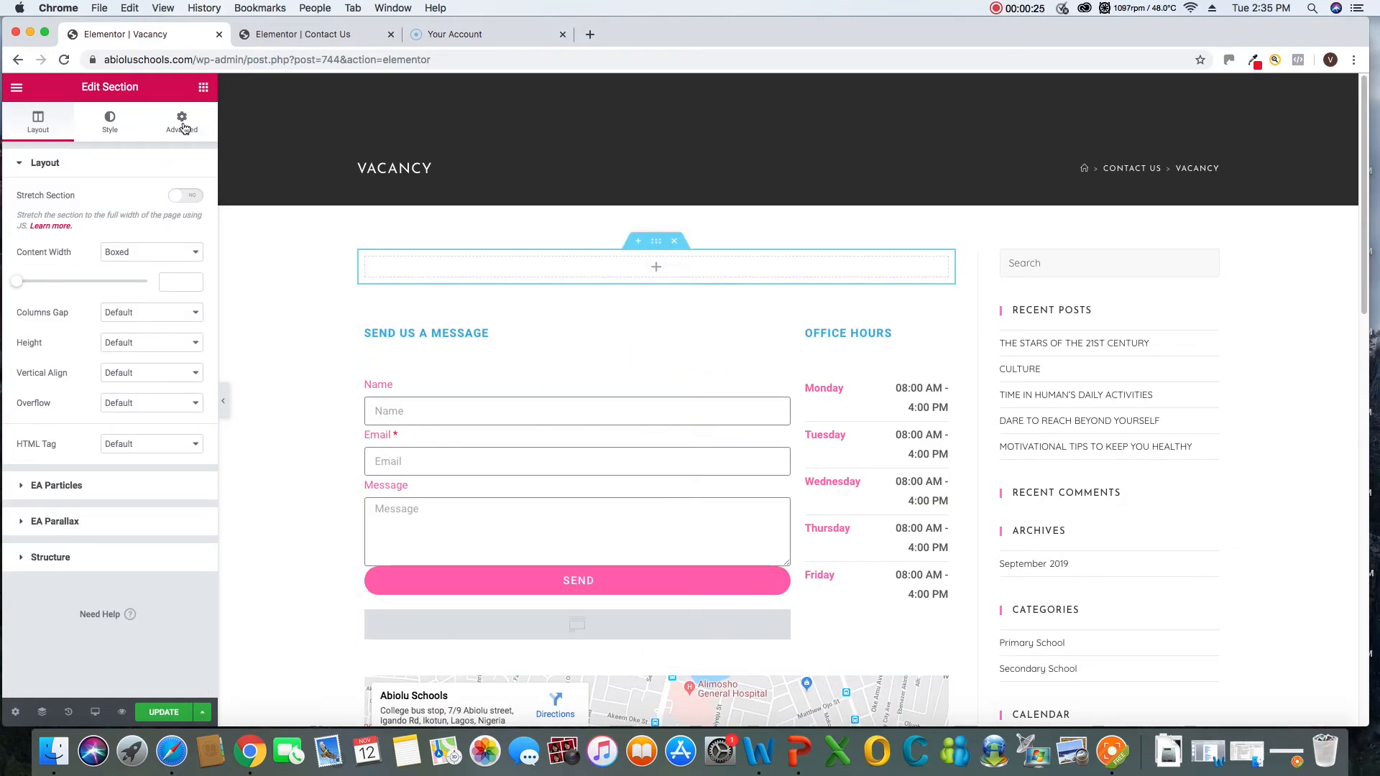
# Add a Heading widget to the new empty section and set its title to "Vacancy"
pyautogui.click(203, 90)
pyautogui.moveTo(160, 223); pyautogui.dragTo(572, 264)
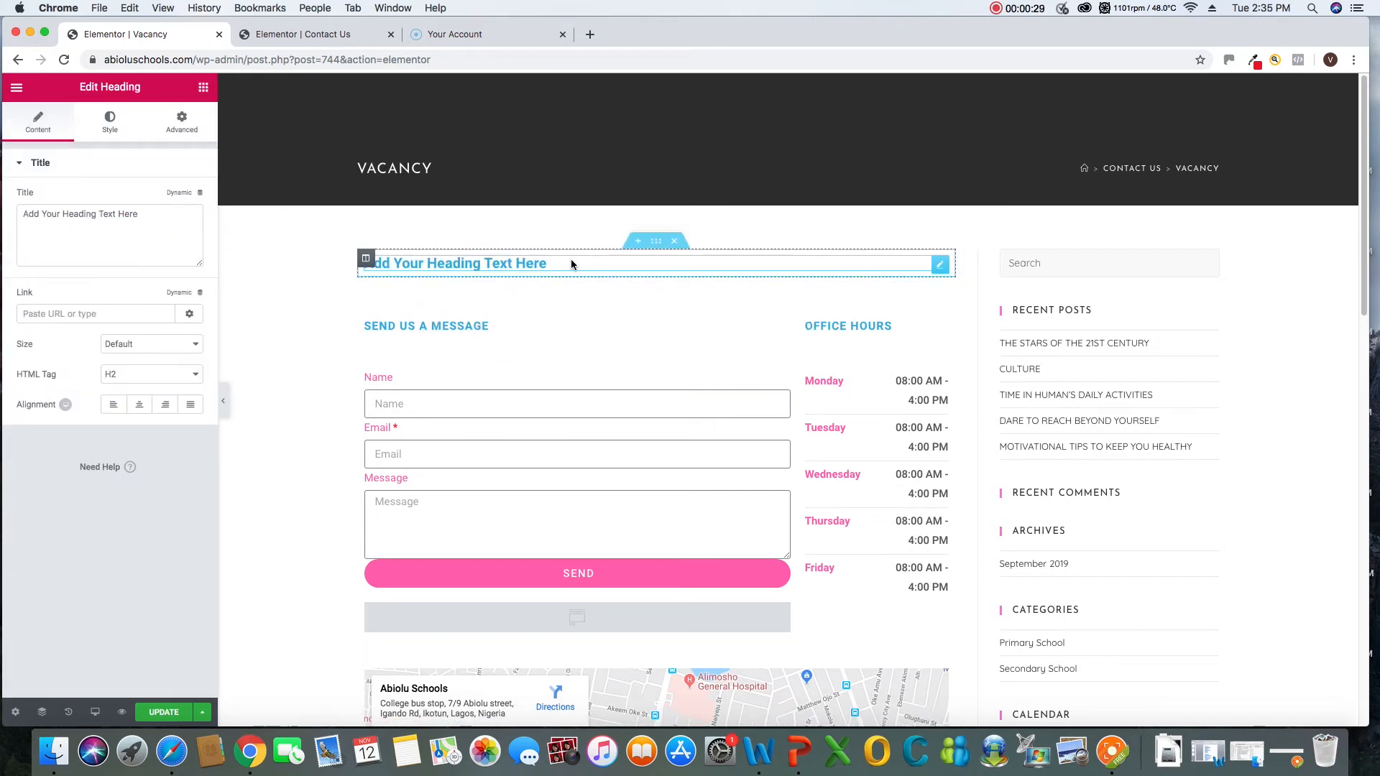
pyautogui.moveTo(150, 217); pyautogui.dragTo(2, 181)
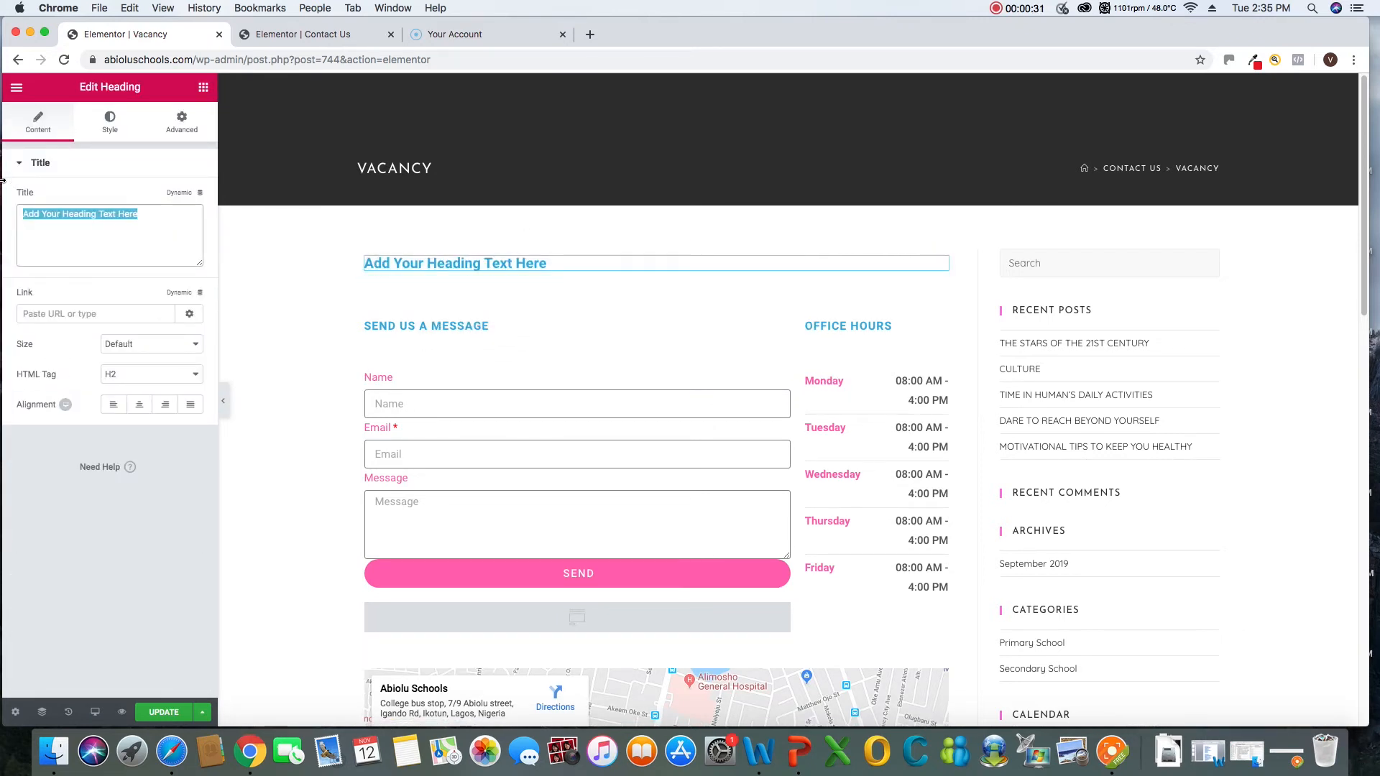
pyautogui.write('Vacancy')
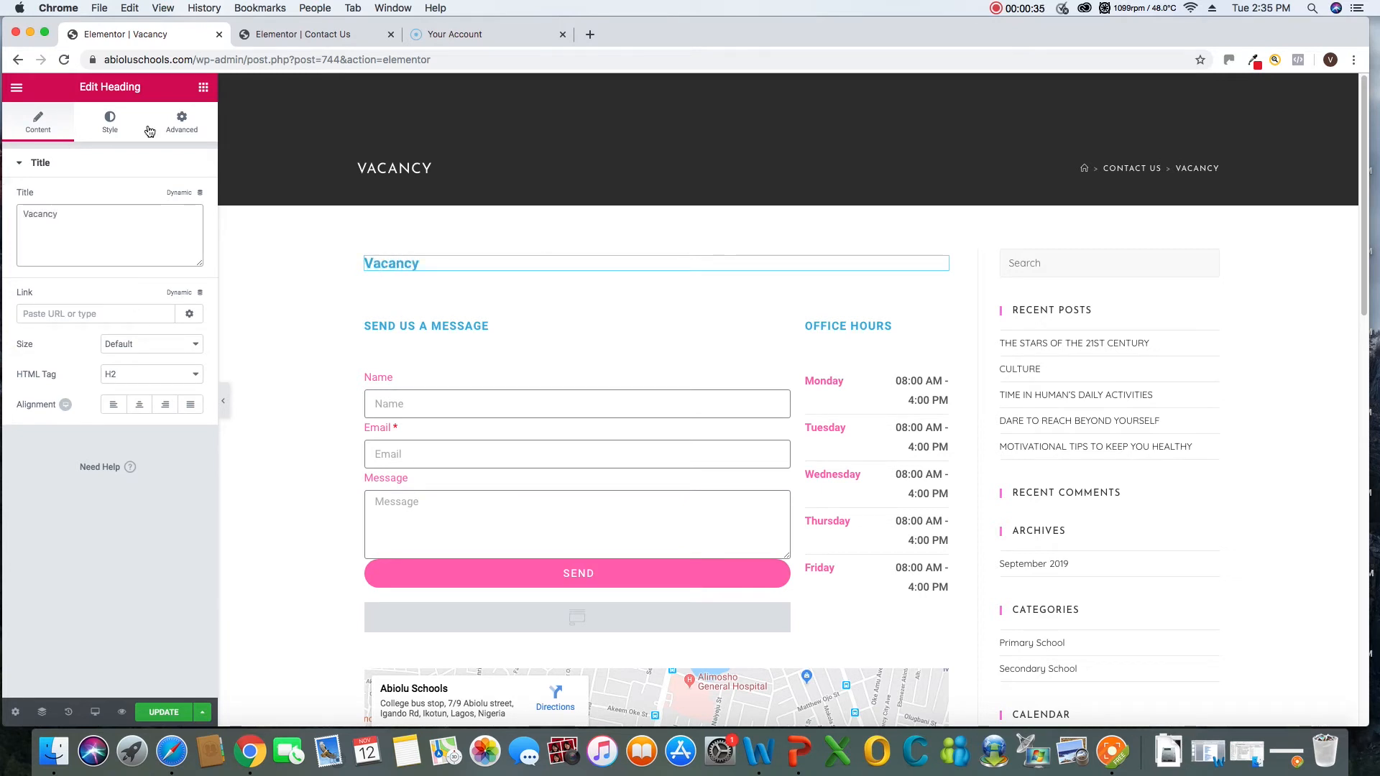
# Insert another single-column section between the Vacancy heading and the contact form
pyautogui.click(203, 87)
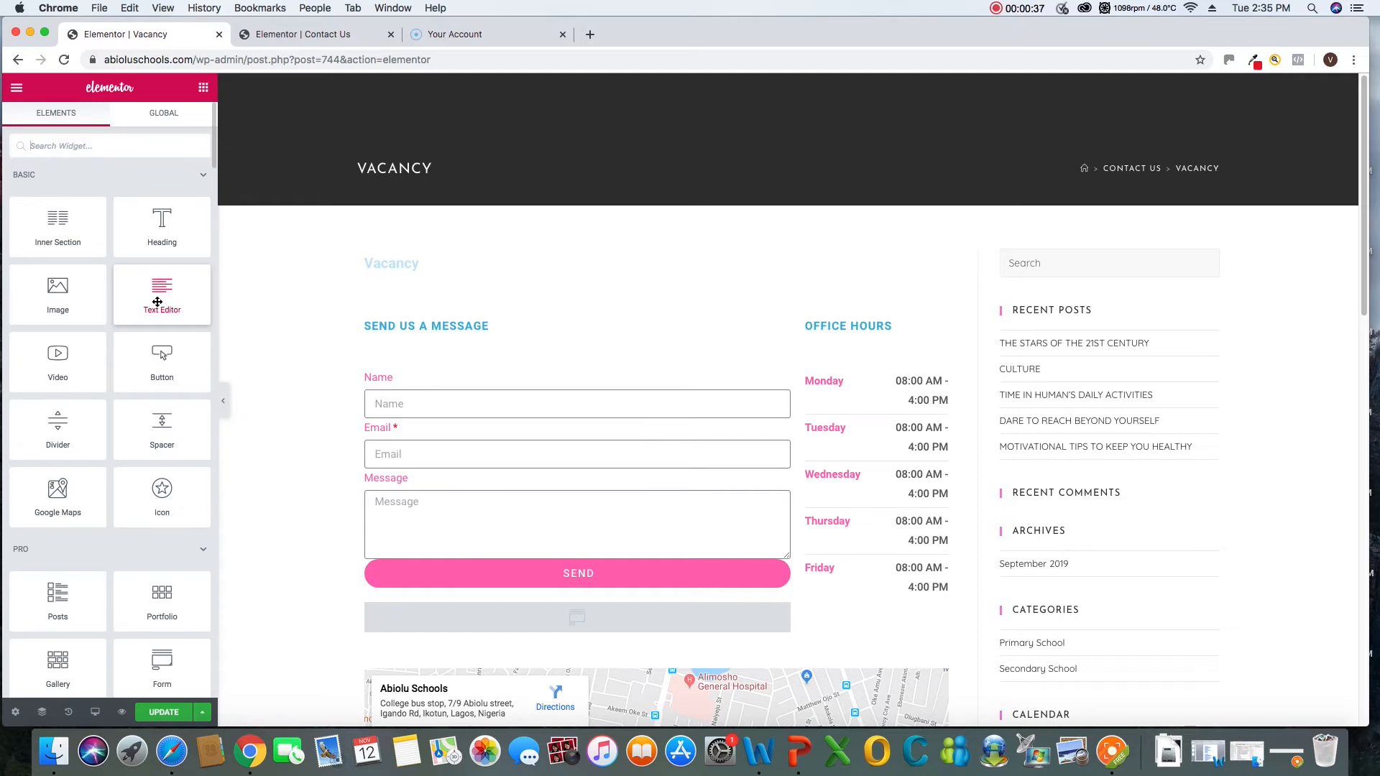
pyautogui.moveTo(157, 302)
pyautogui.mouseDown()
pyautogui.moveTo(419, 256)
pyautogui.moveTo(172, 290)
pyautogui.mouseUp()
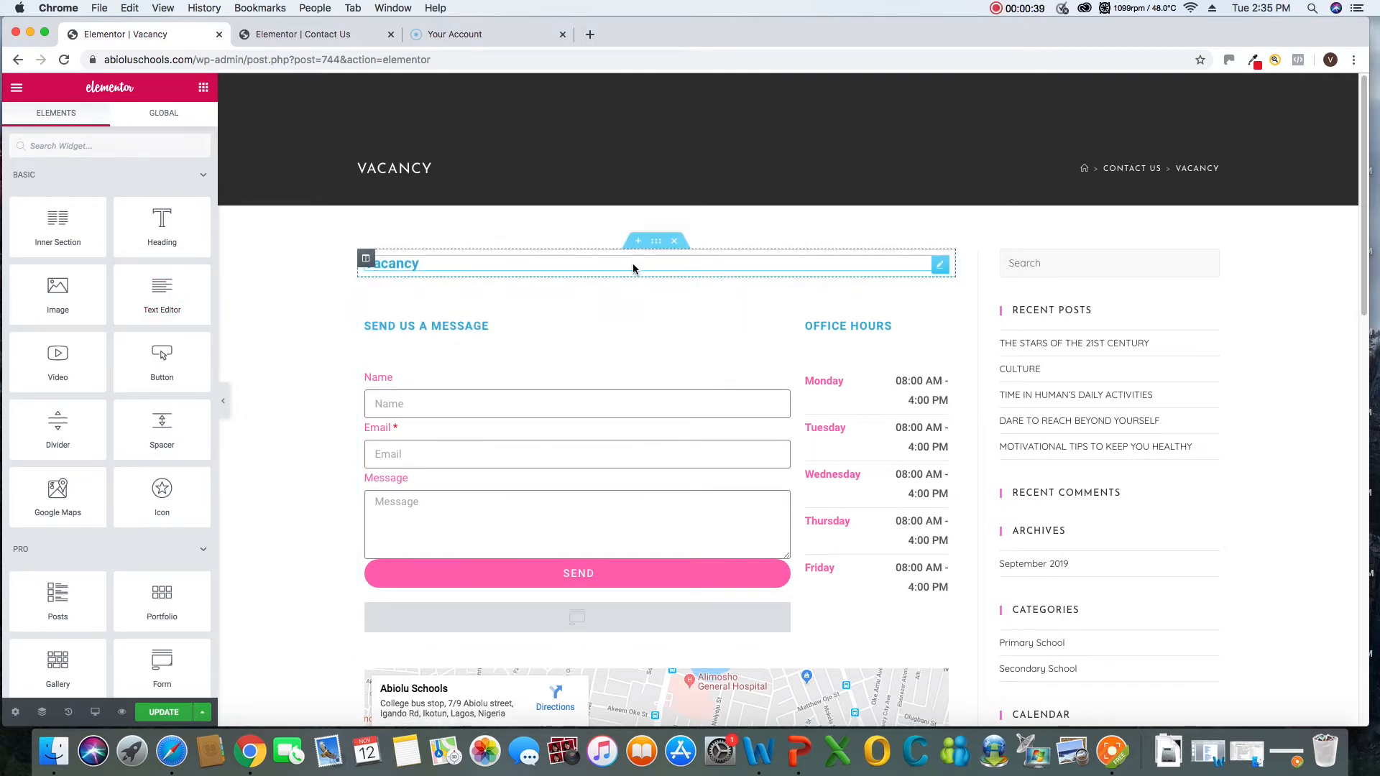
pyautogui.click(632, 271)
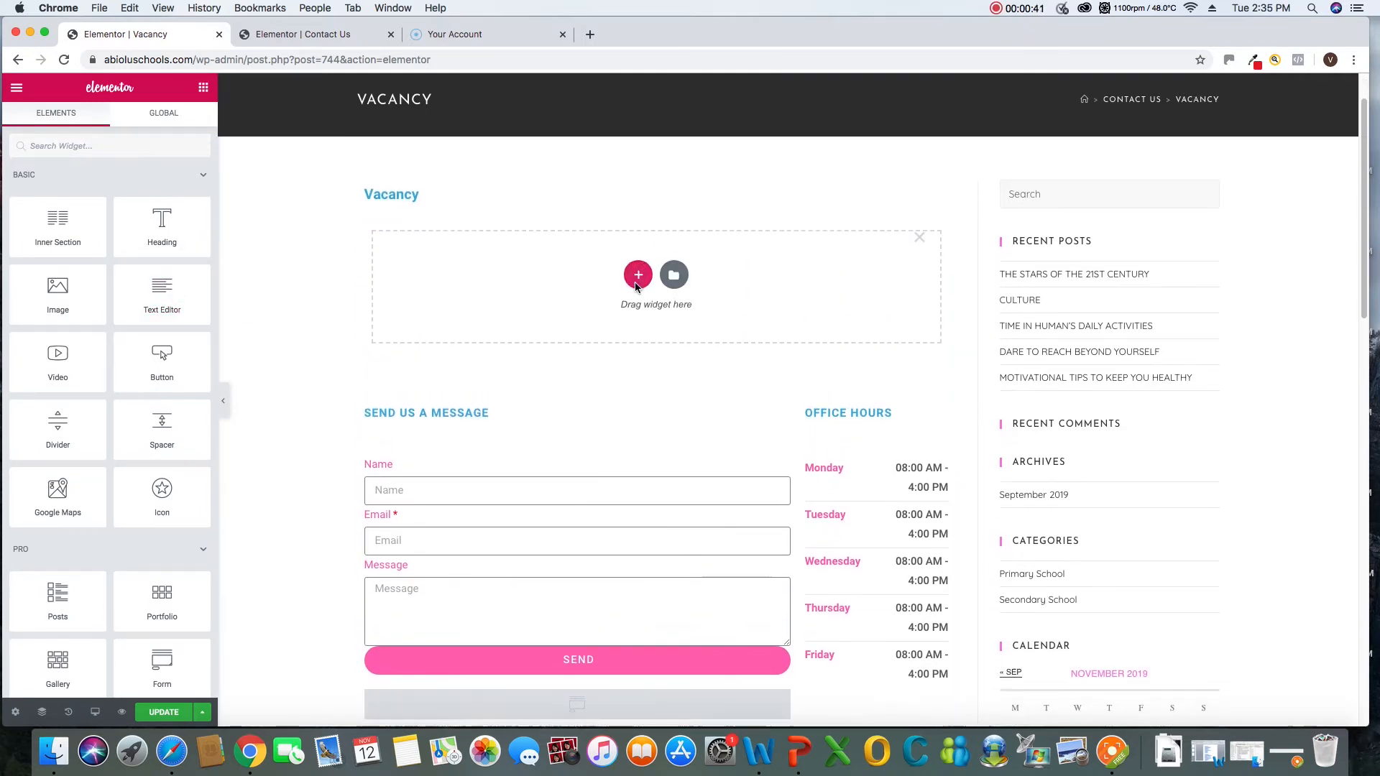
pyautogui.click(638, 275)
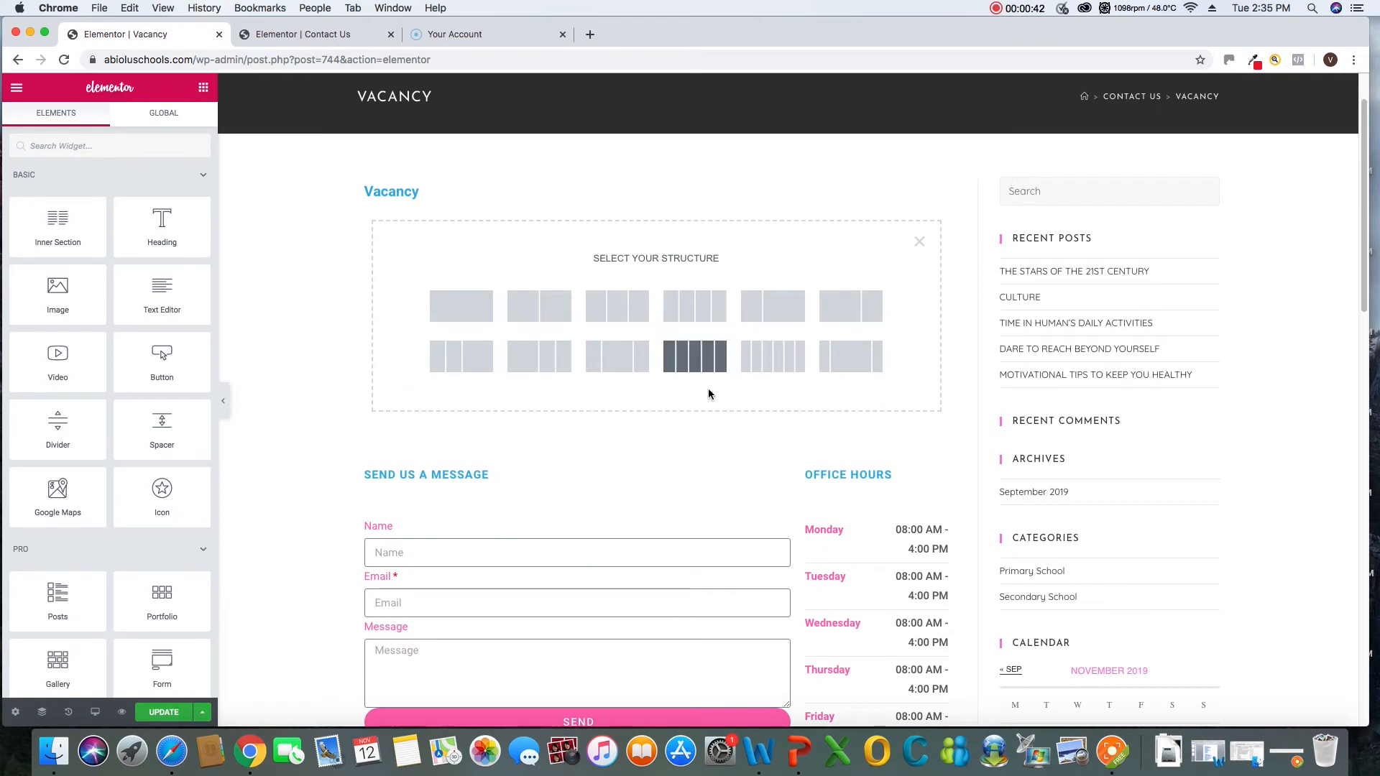
pyautogui.click(477, 317)
# Add a Text Editor widget to the empty section and replace its sample text with "Send your resume to"
pyautogui.click(203, 87)
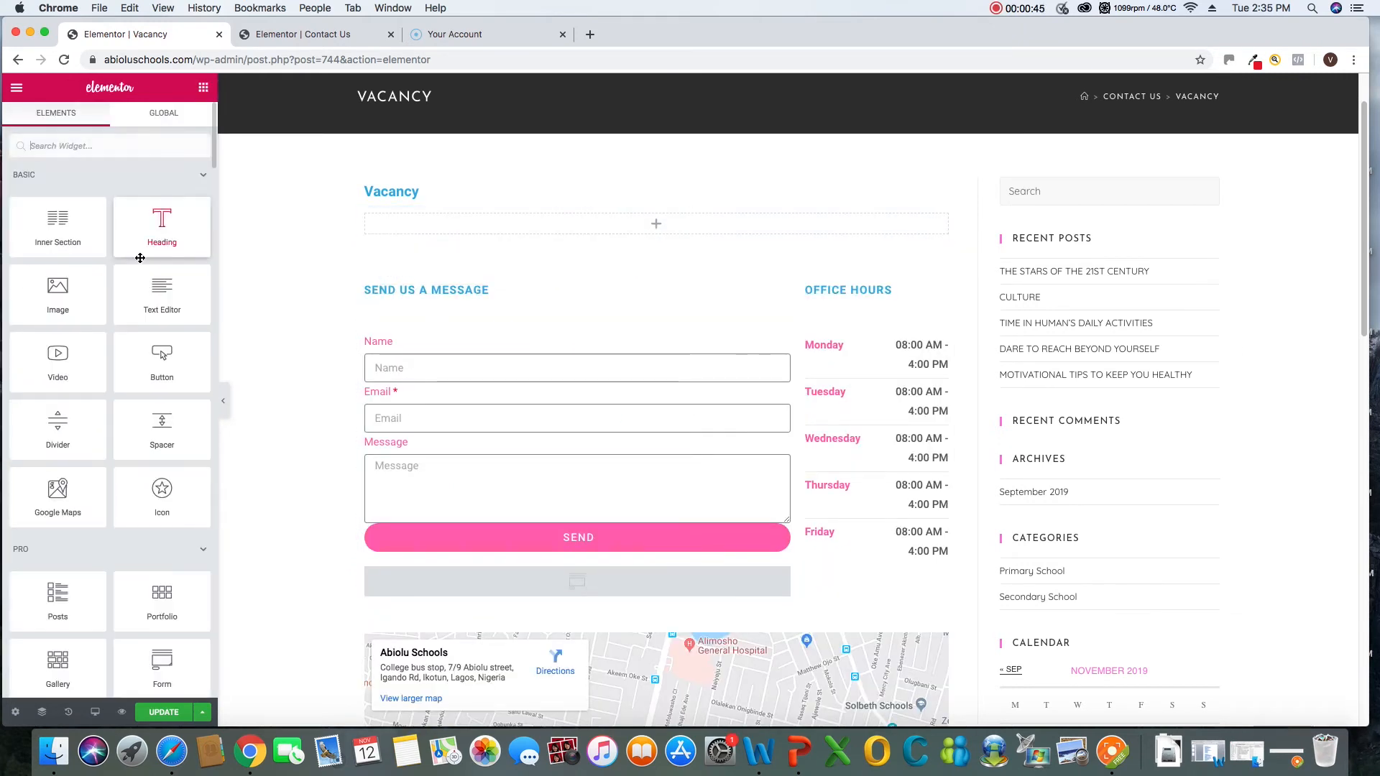
pyautogui.moveTo(162, 291); pyautogui.dragTo(622, 223)
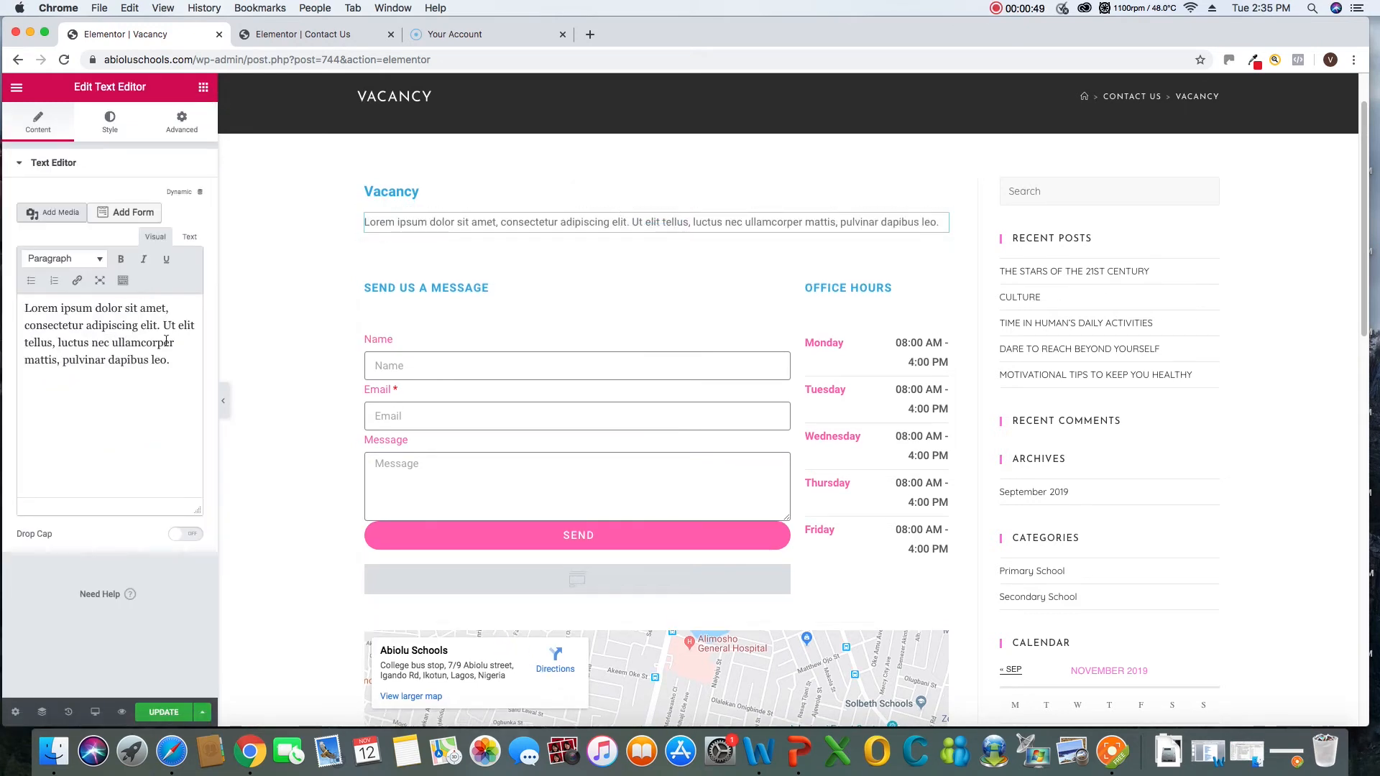
pyautogui.moveTo(177, 366); pyautogui.dragTo(2, 291)
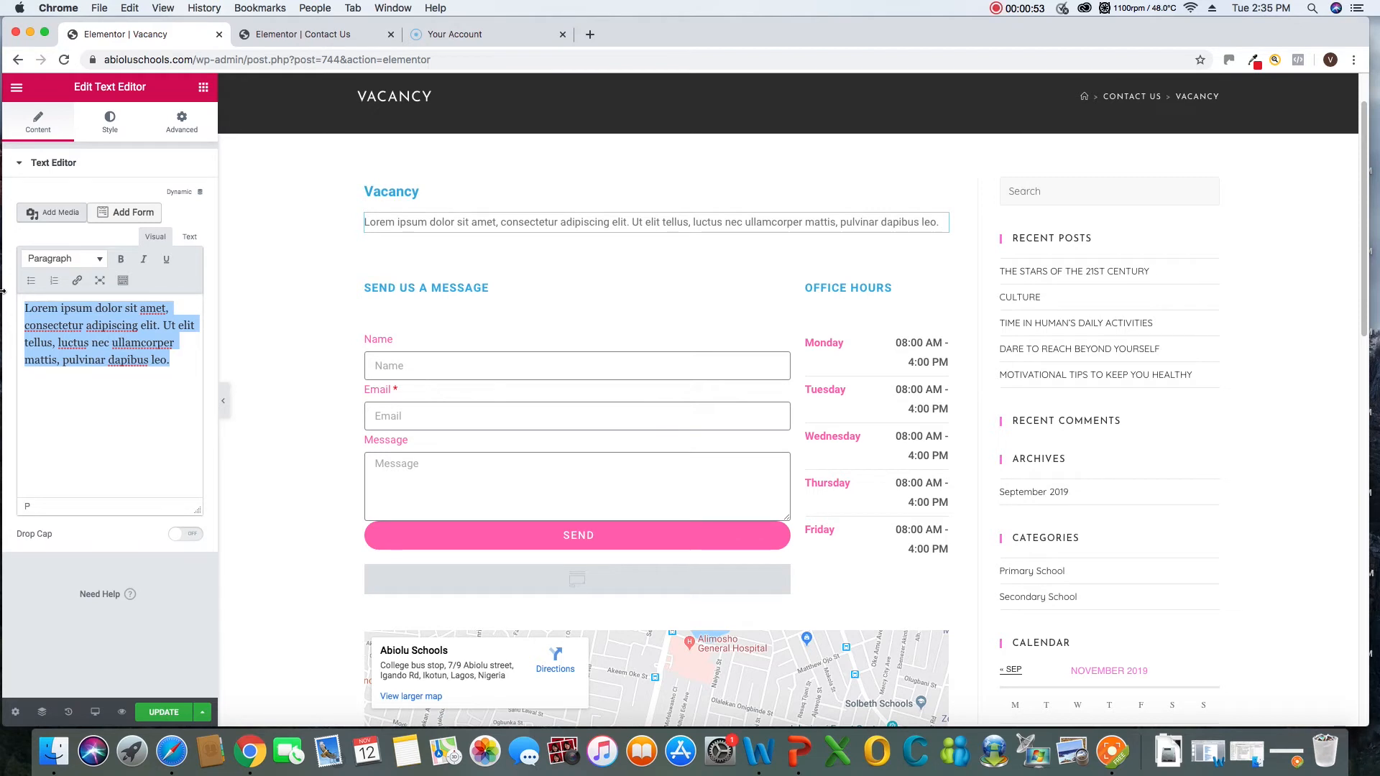
pyautogui.write('Send')
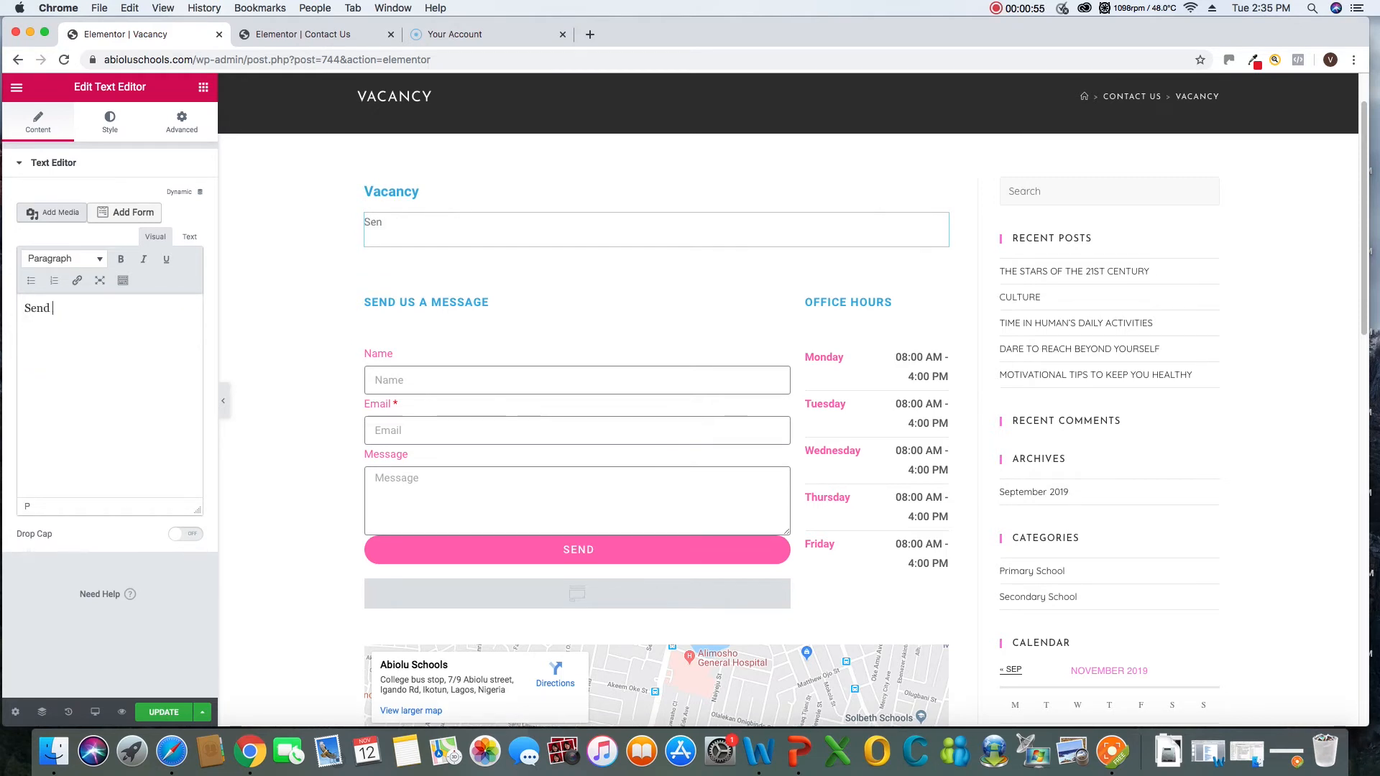
pyautogui.write(' yourt')
pyautogui.press('BackSpace')
pyautogui.write('resume to')
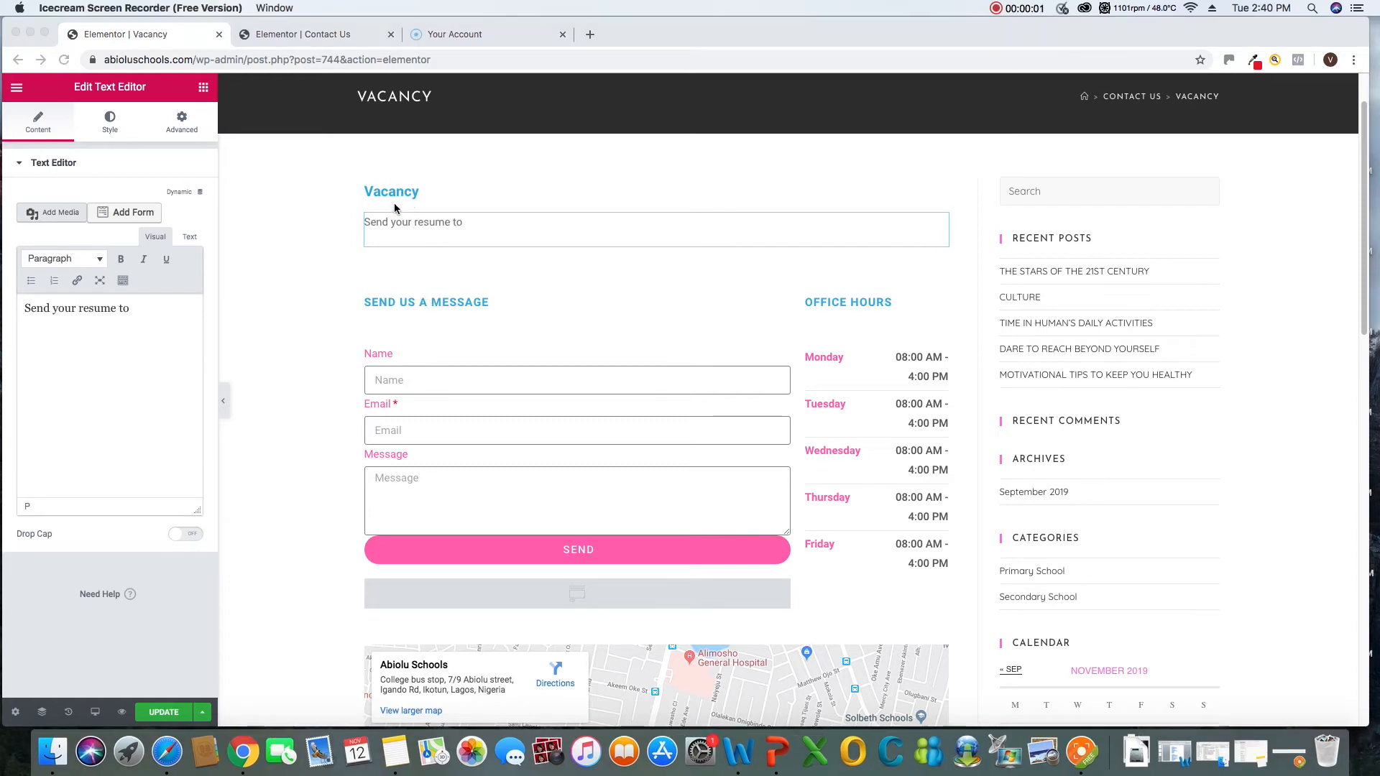
# Switch to Notes and copy the line "How to apply for Job here" from the note
pyautogui.click(435, 228)
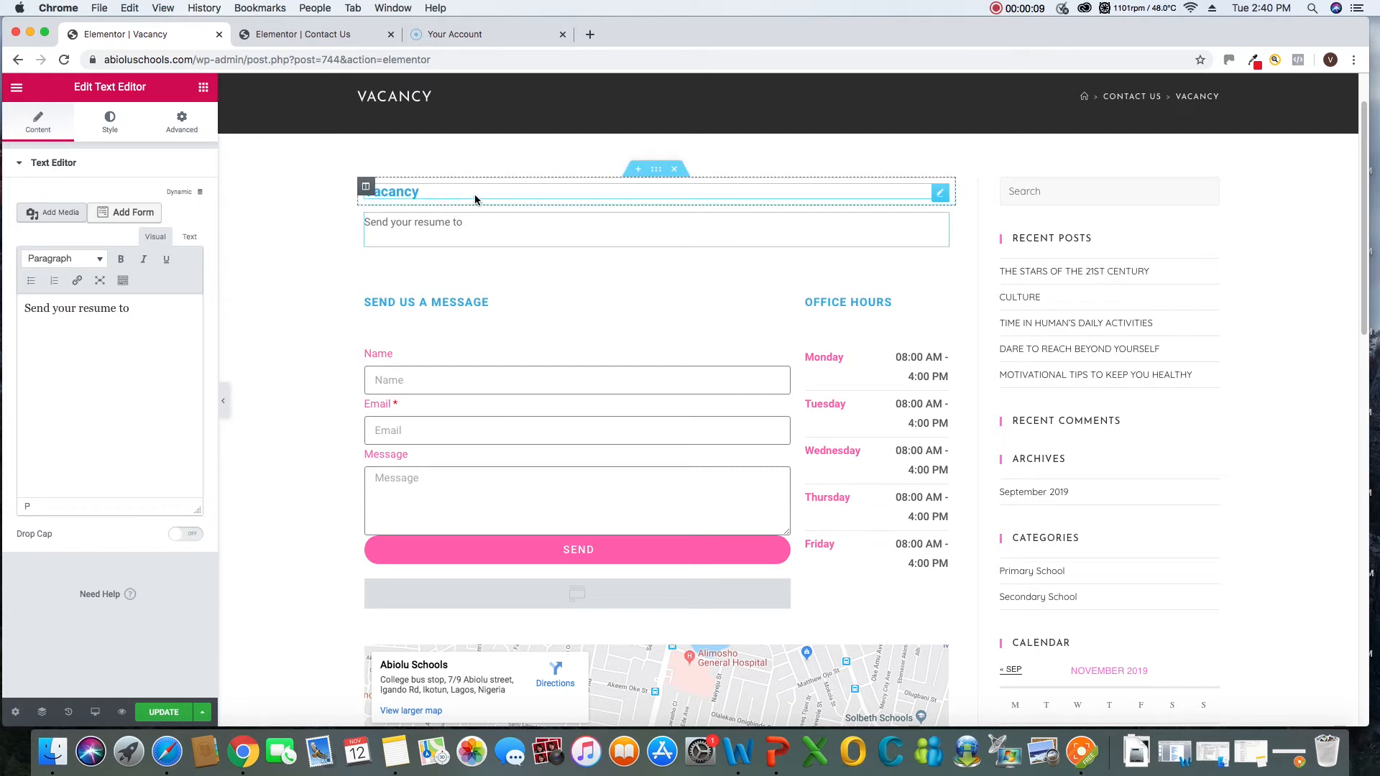
pyautogui.click(939, 198)
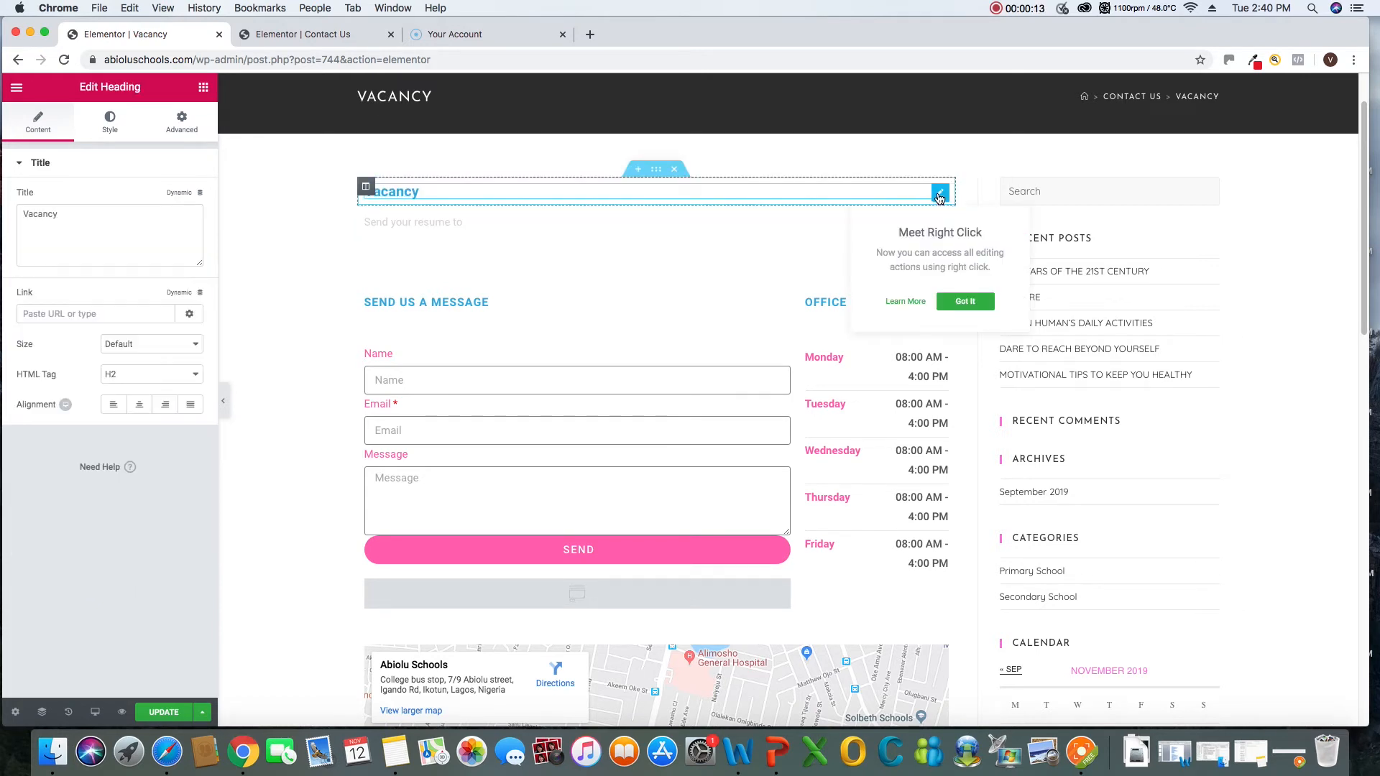
pyautogui.click(433, 195)
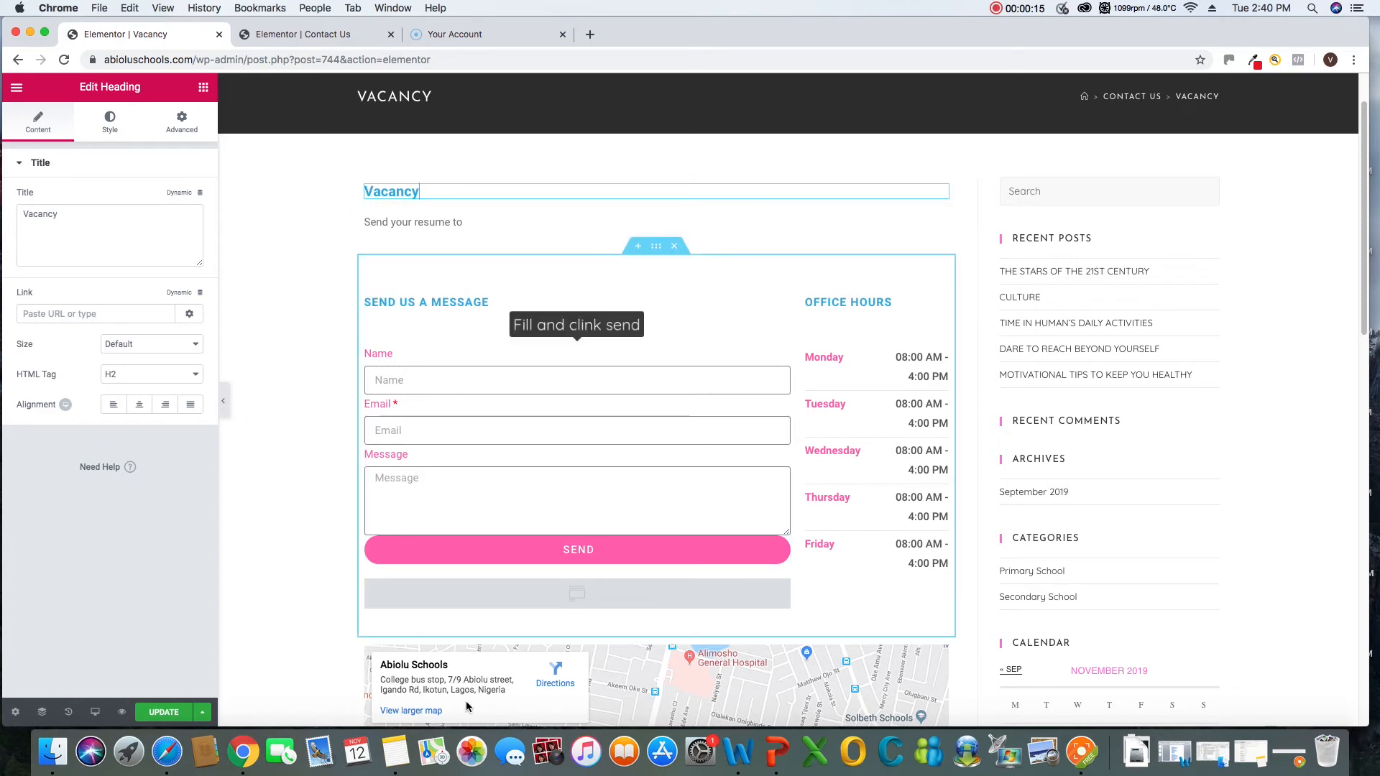
pyautogui.click(395, 754)
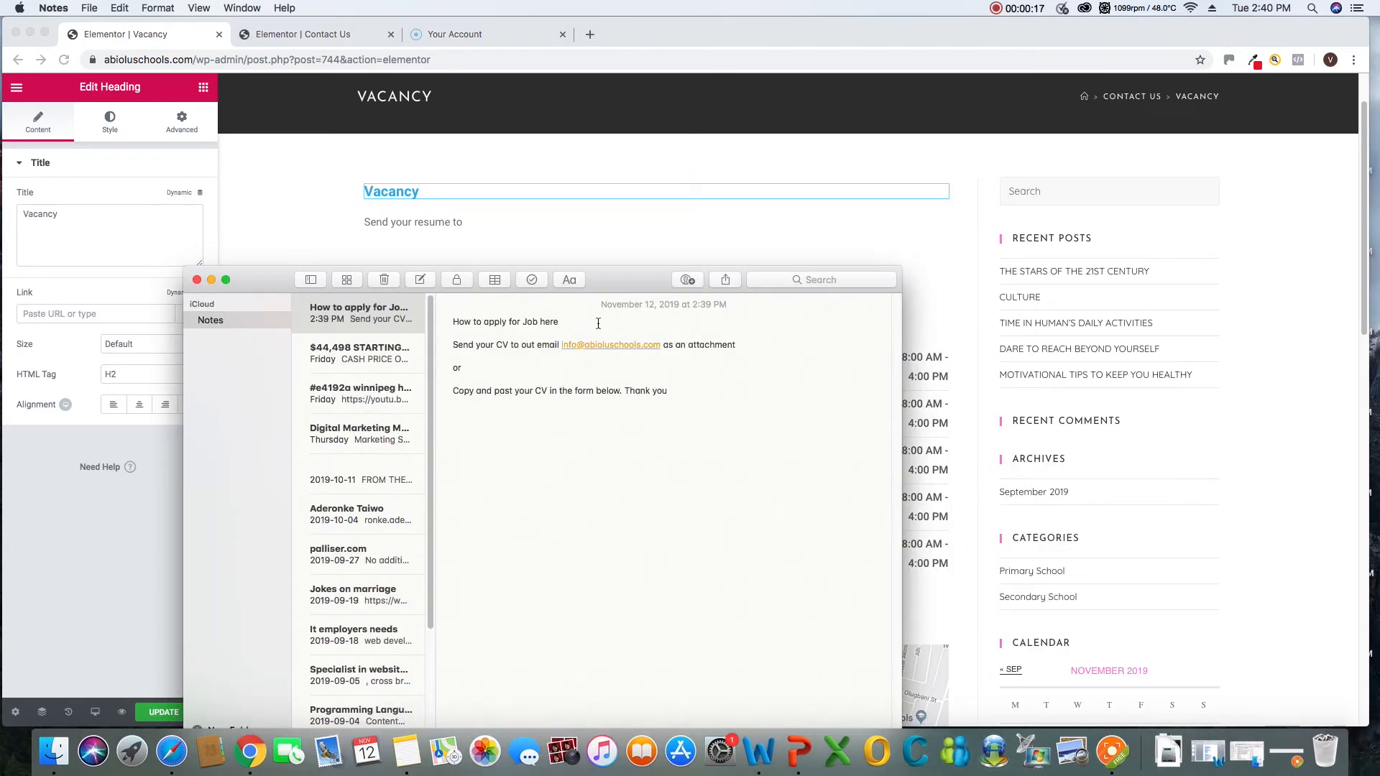
pyautogui.moveTo(575, 326); pyautogui.dragTo(458, 317)
pyautogui.click(544, 327)
pyautogui.moveTo(558, 324); pyautogui.dragTo(455, 322)
pyautogui.rightClick(455, 322)
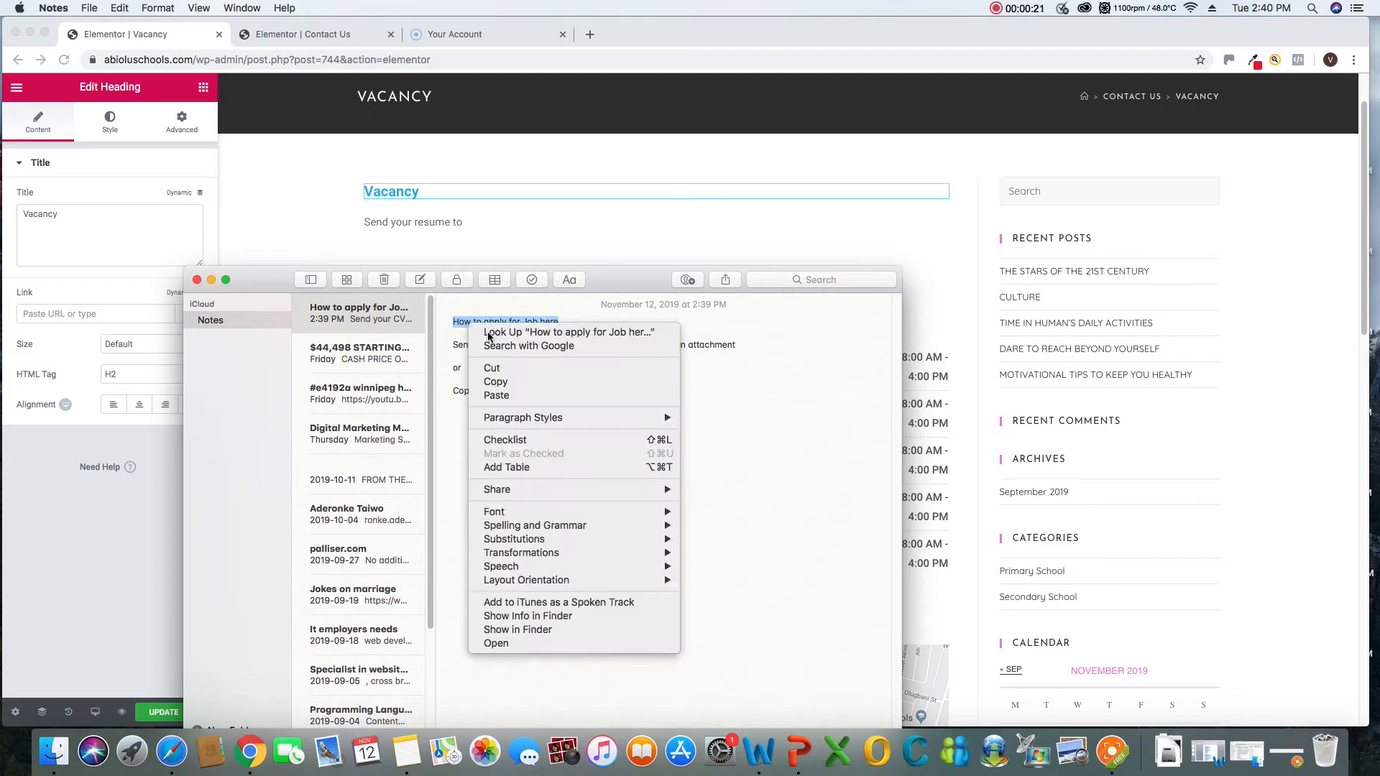
pyautogui.click(496, 379)
# Back in the Elementor editor, replace the "Vacancy" heading's title with the copied text "How to apply for Job here"
pyautogui.click(473, 192)
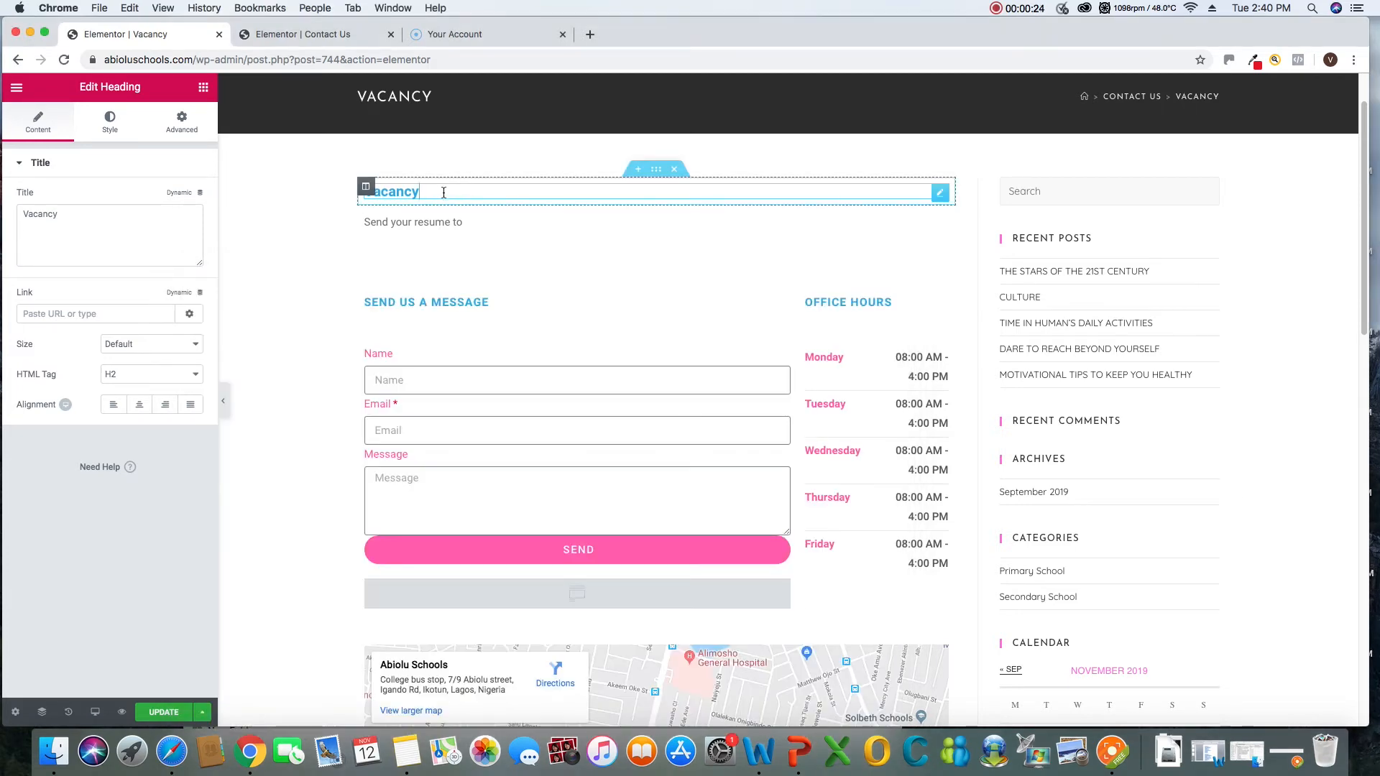
pyautogui.moveTo(431, 191); pyautogui.dragTo(357, 193)
pyautogui.rightClick(392, 192)
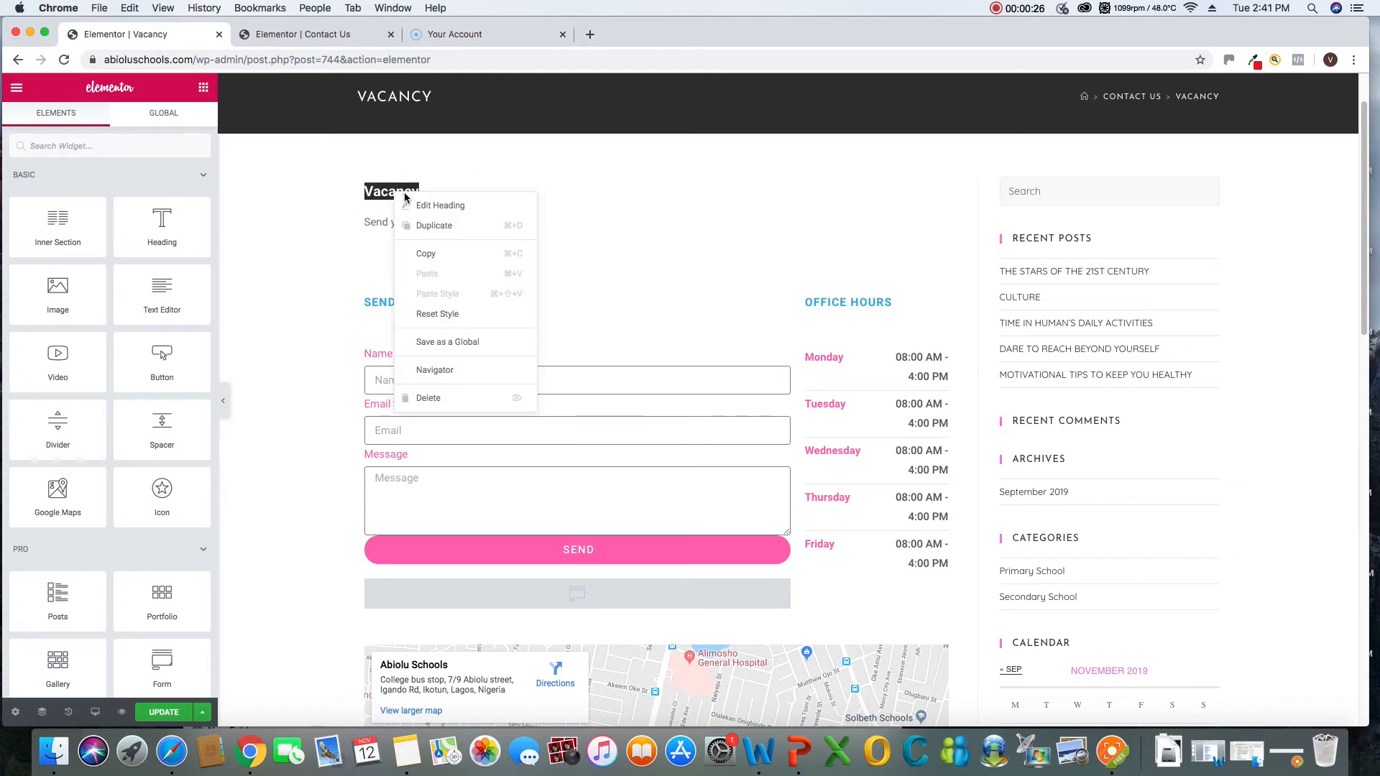
pyautogui.click(557, 193)
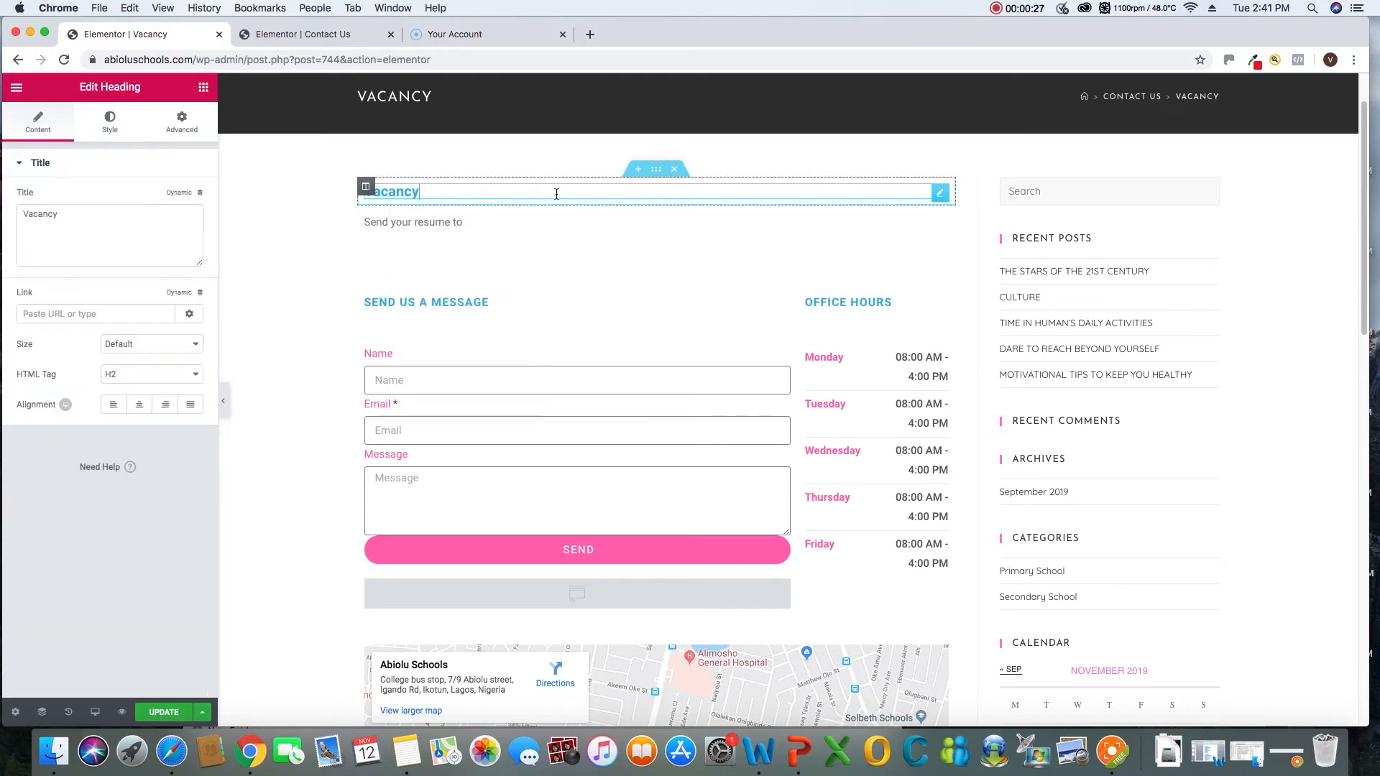
pyautogui.moveTo(109, 216); pyautogui.dragTo(21, 214)
pyautogui.rightClick(58, 214)
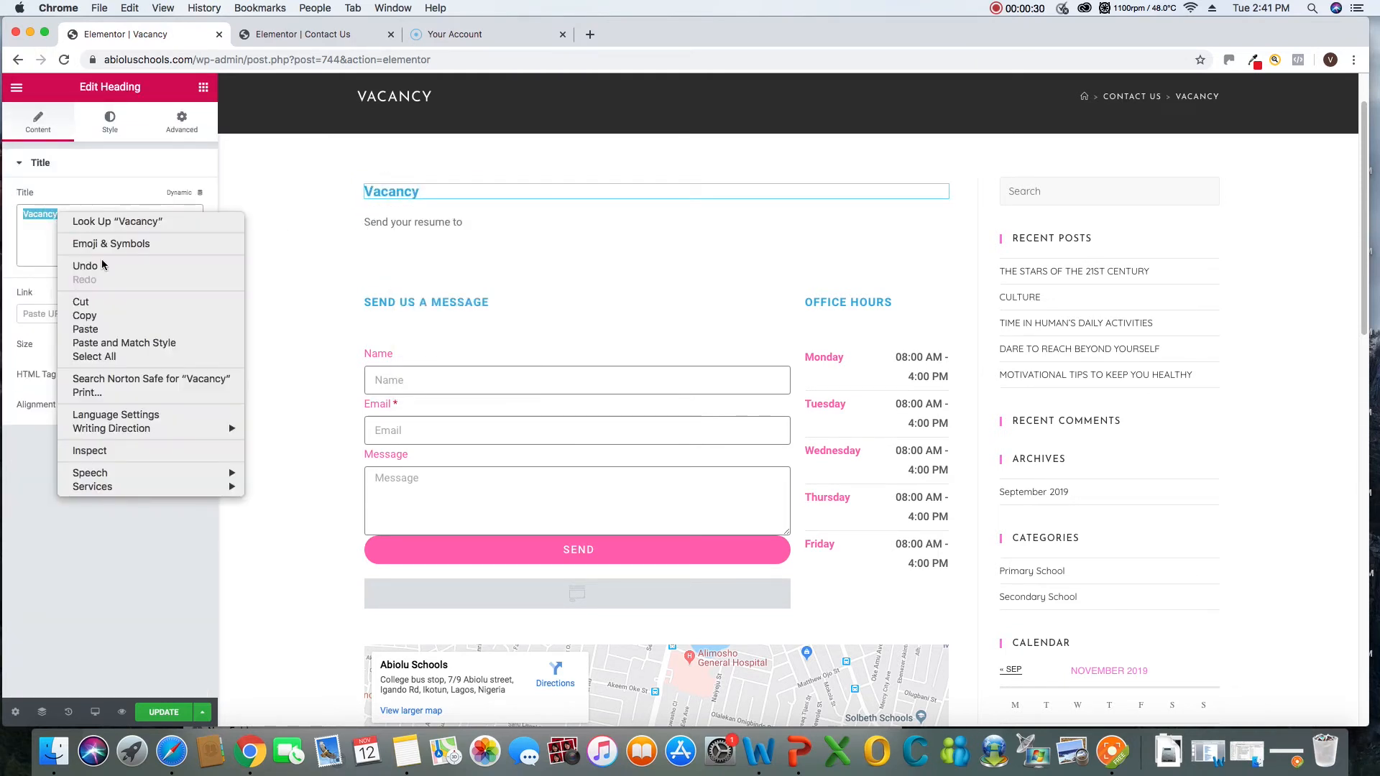
pyautogui.click(86, 329)
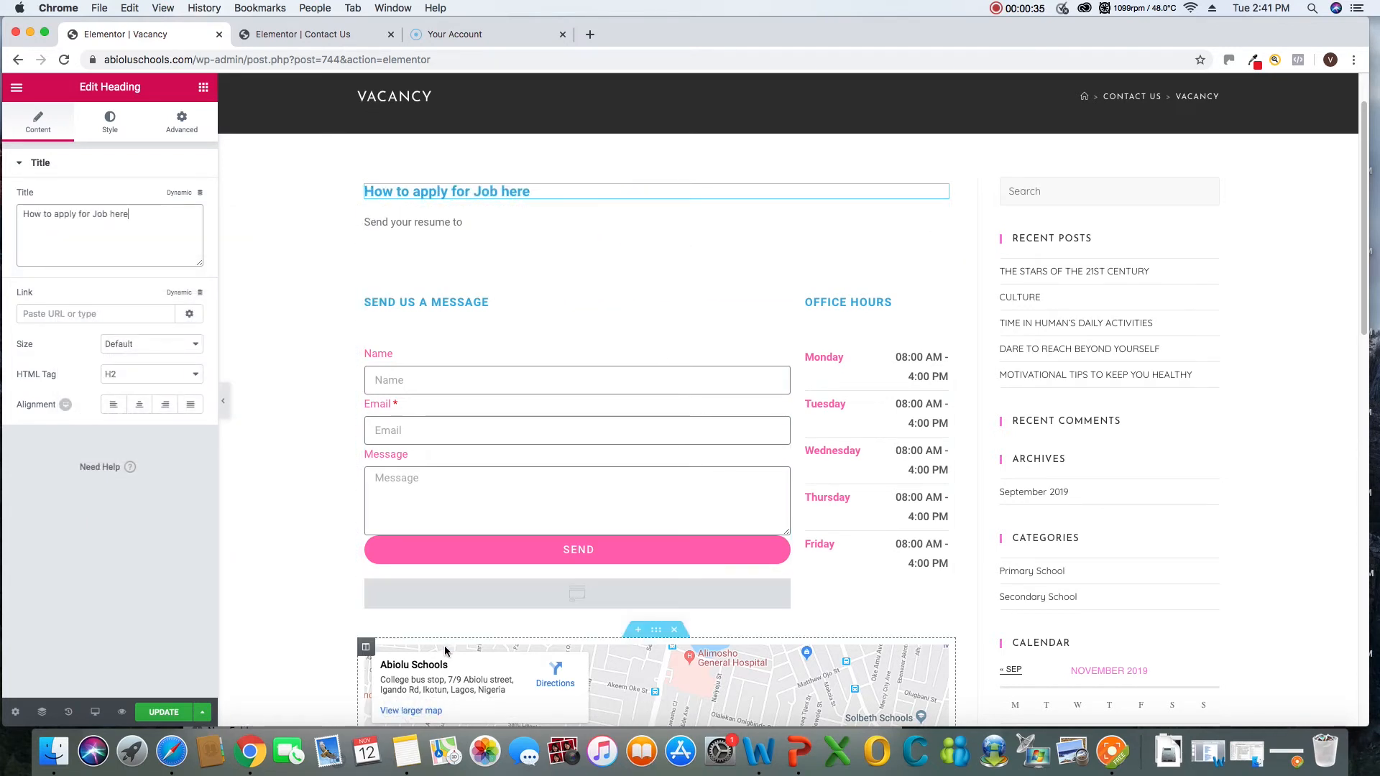
# Switch to Notes and copy the CV submission instructions, from "Send your CV" through "Thank you"
pyautogui.click(412, 754)
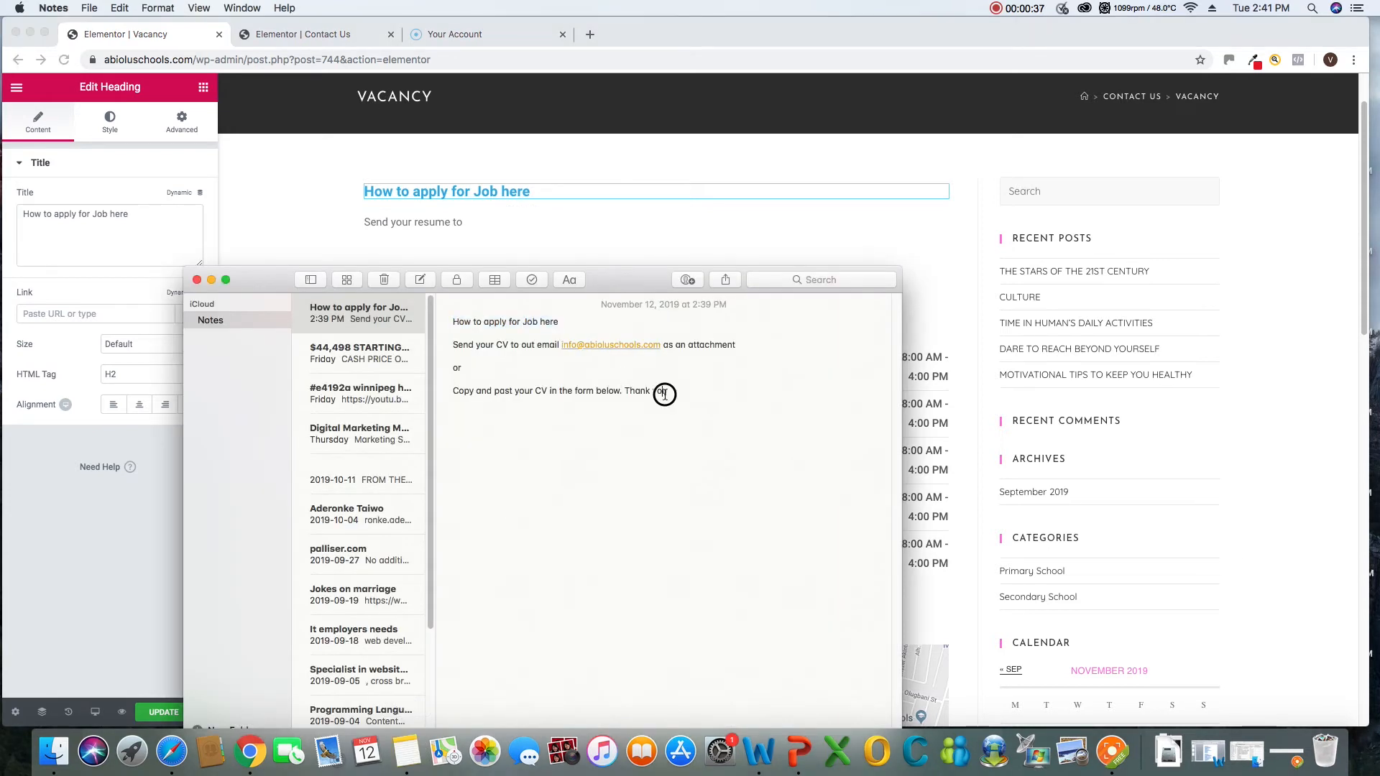
pyautogui.moveTo(626, 395); pyautogui.dragTo(462, 347)
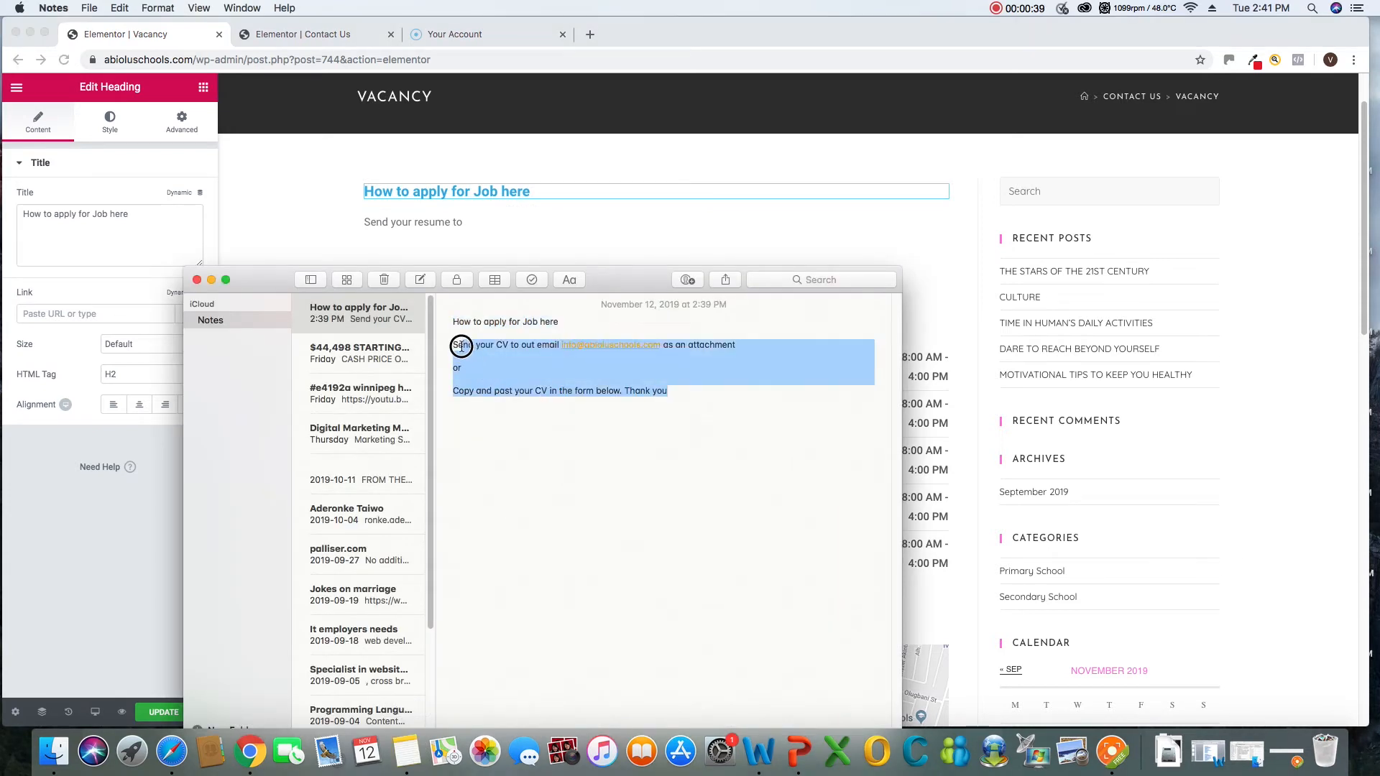
pyautogui.click(516, 381)
pyautogui.moveTo(624, 392); pyautogui.dragTo(440, 342)
pyautogui.rightClick(509, 369)
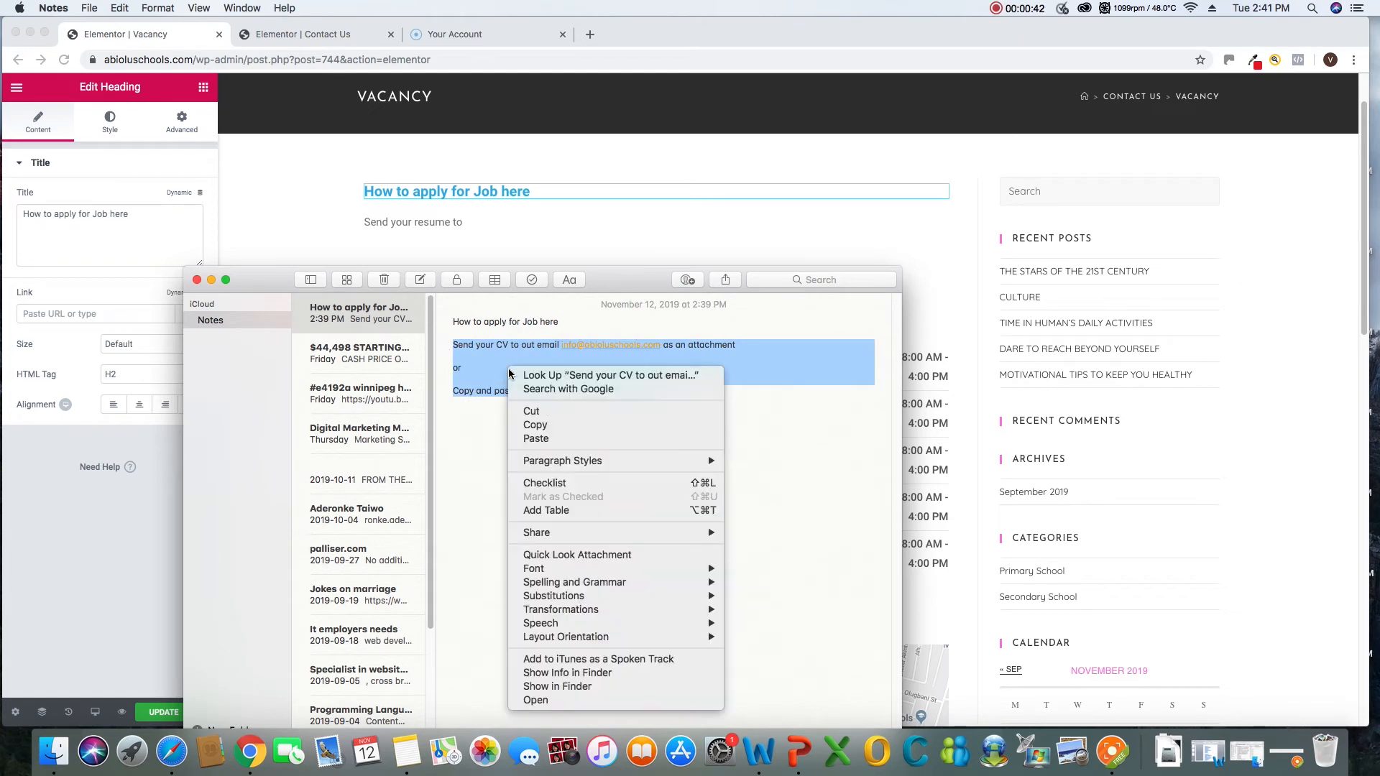
pyautogui.click(535, 425)
# Replace "Send your resume to" in the Vacancy page's text widget with the copied CV submission instructions, and update the page
pyautogui.click(414, 221)
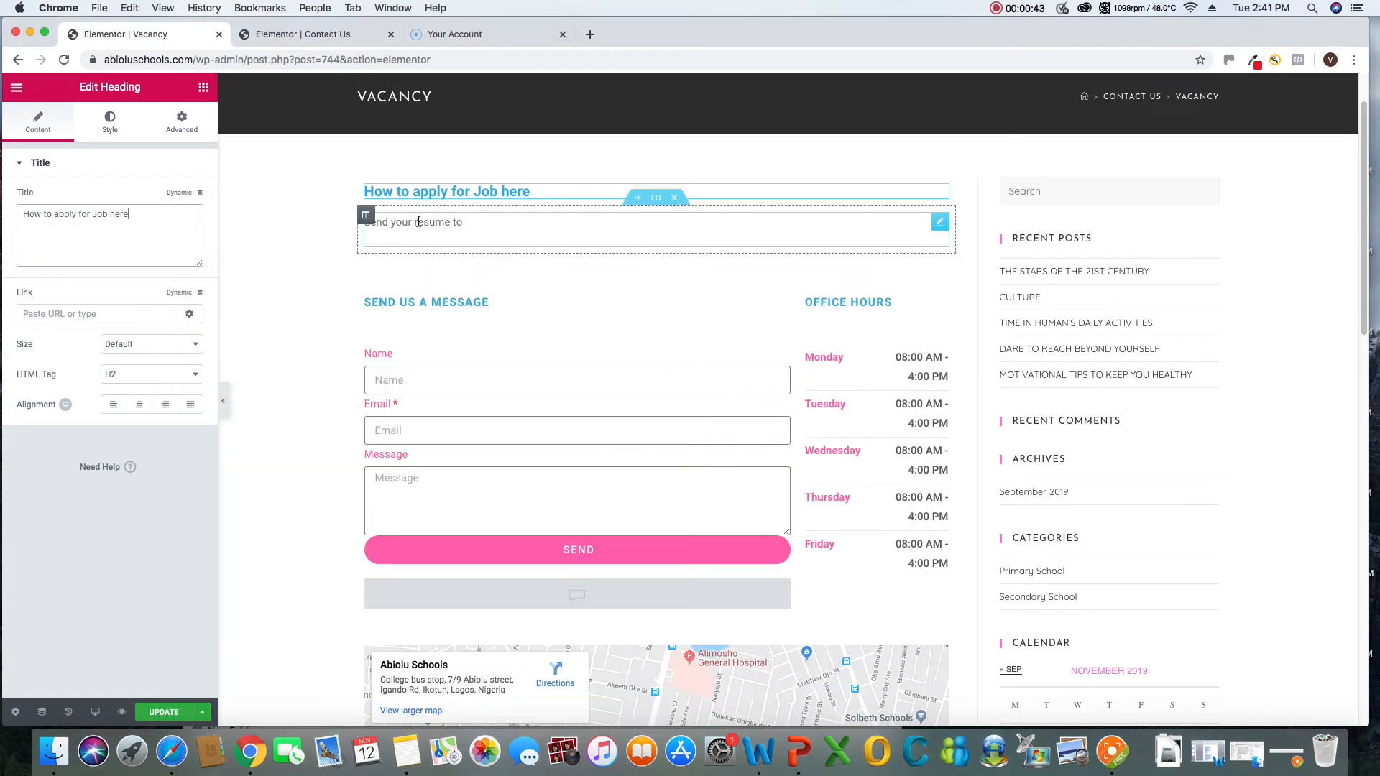
pyautogui.click(417, 222)
pyautogui.click(480, 228)
pyautogui.moveTo(140, 308); pyautogui.dragTo(25, 308)
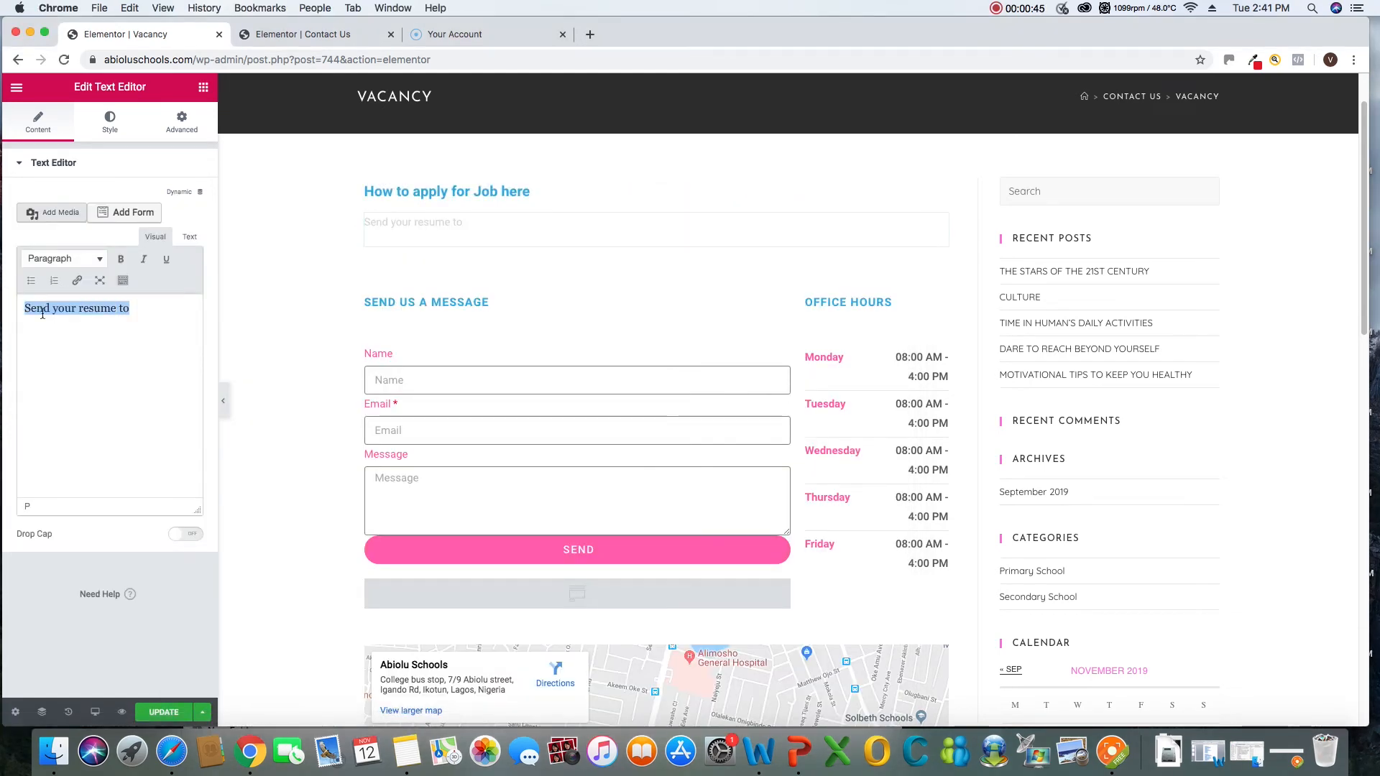
pyautogui.rightClick(43, 311)
pyautogui.click(82, 429)
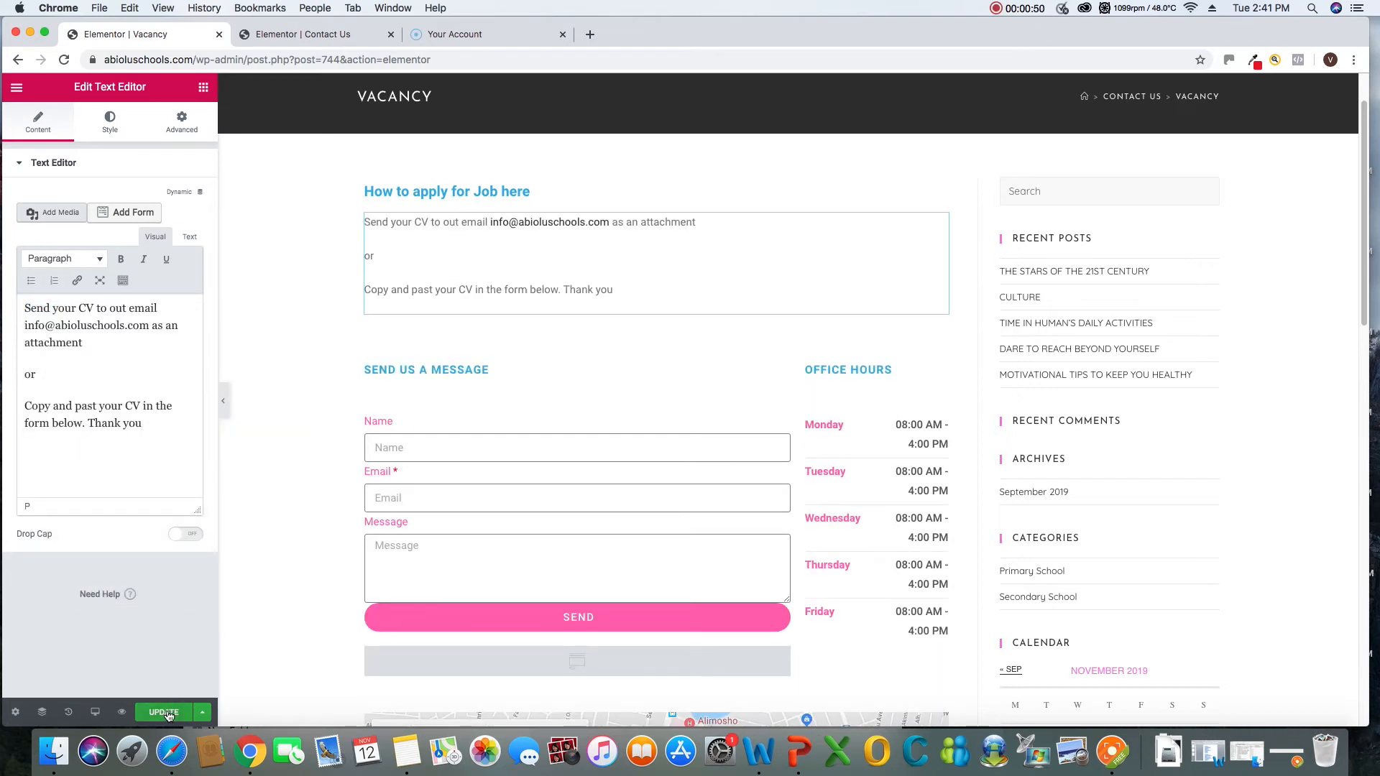
pyautogui.click(1116, 758)
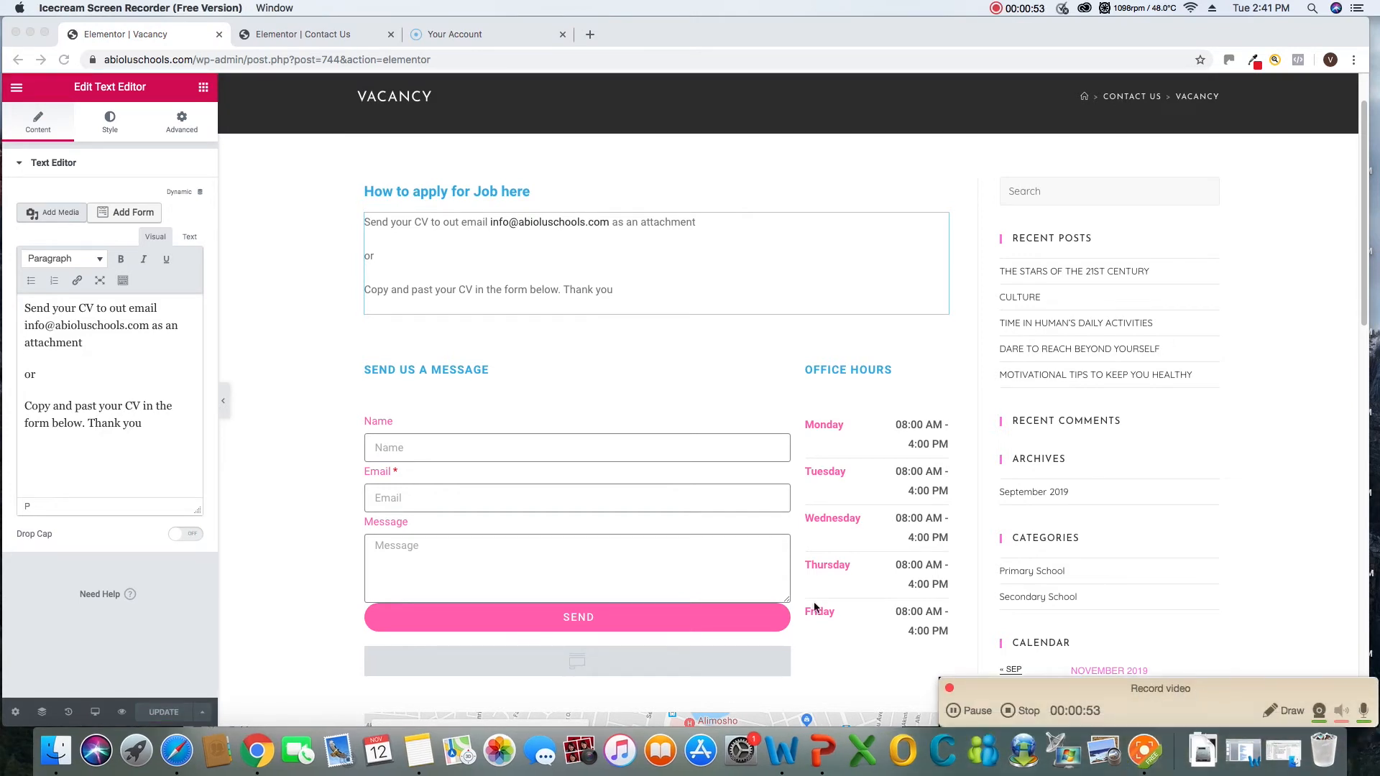
# Enlarge the "How to apply for Job here" heading's font size to 44 px
pyautogui.click(469, 267)
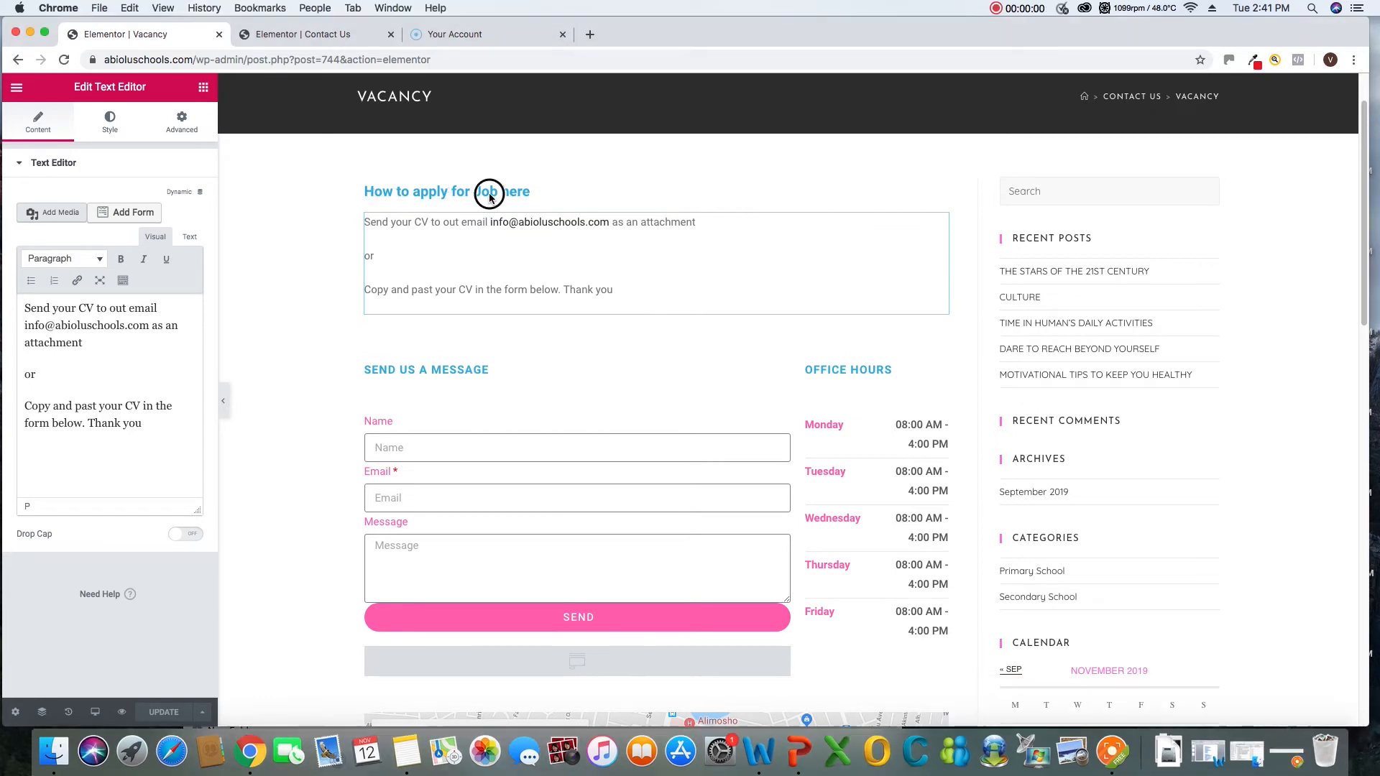
pyautogui.click(476, 195)
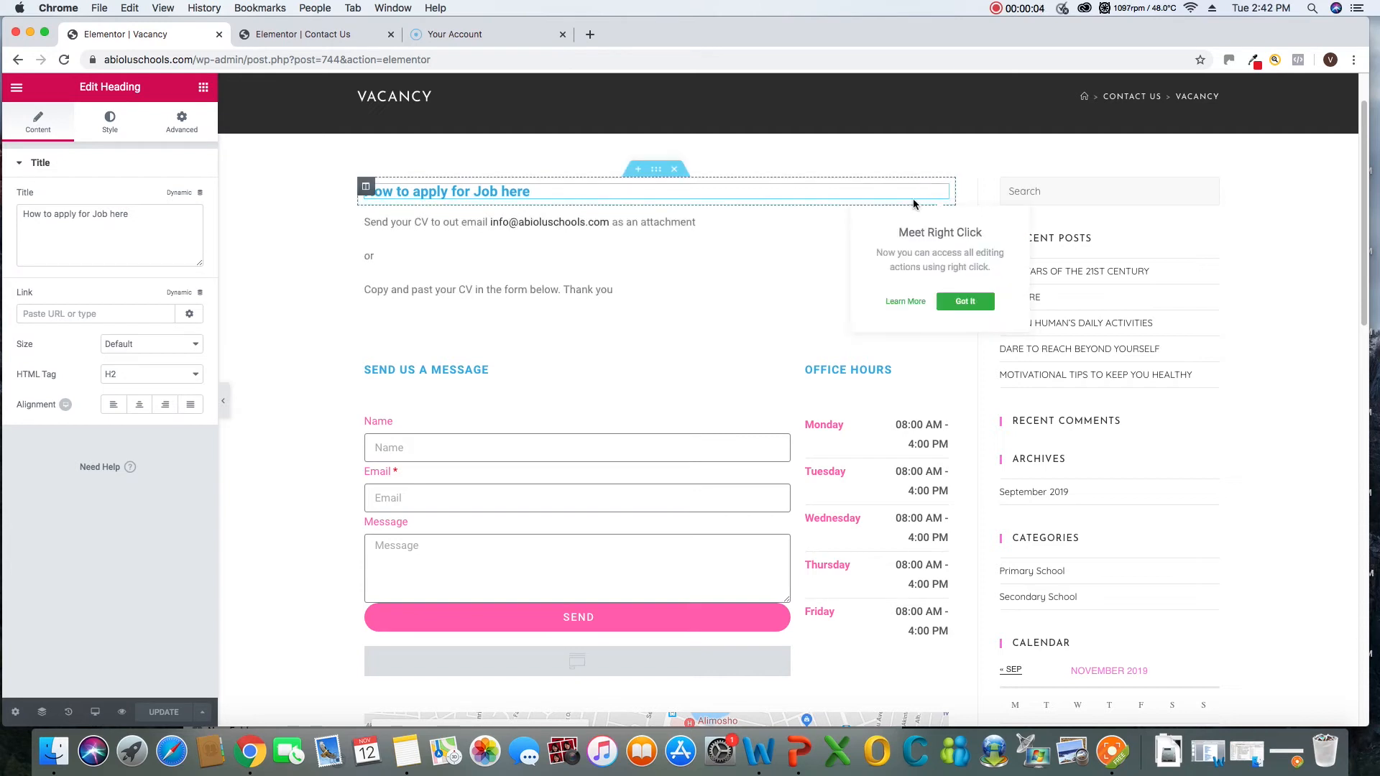
pyautogui.rightClick(367, 194)
pyautogui.click(402, 204)
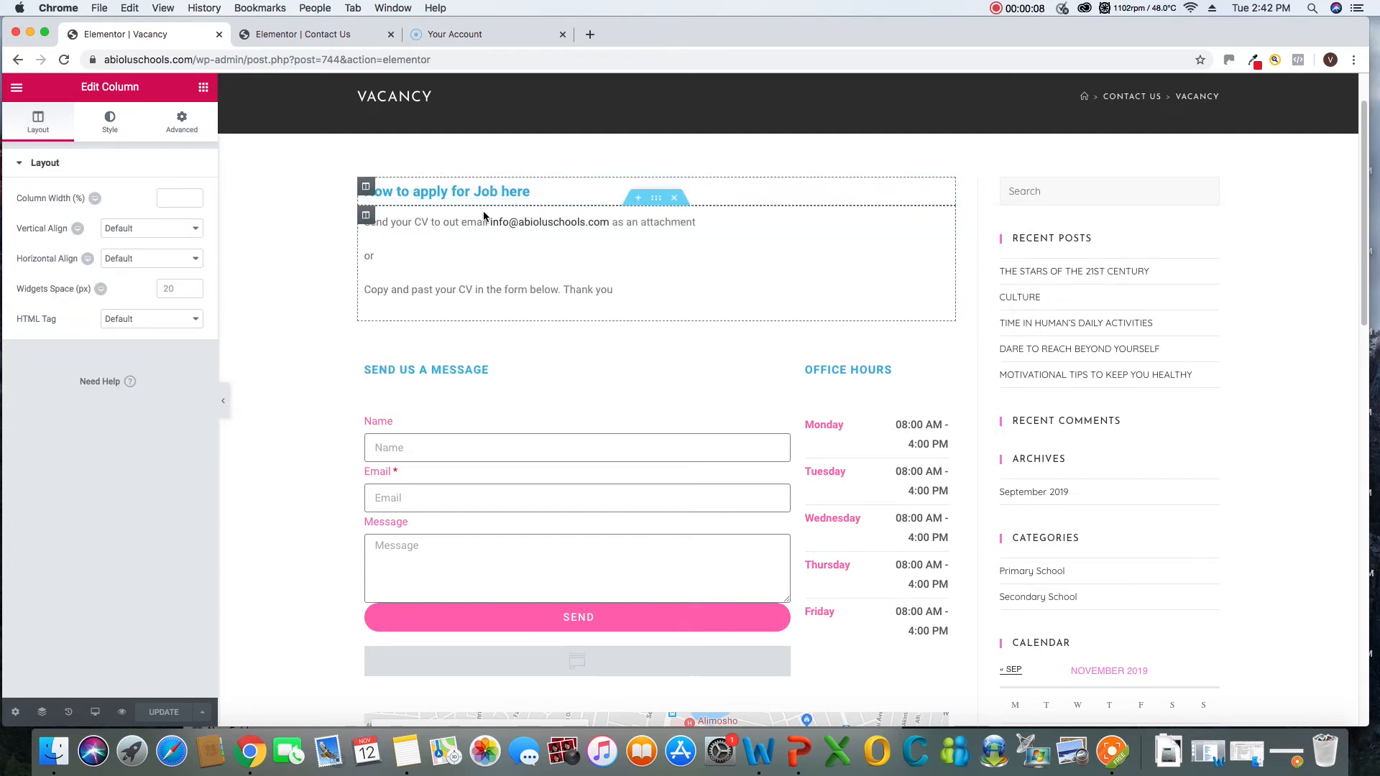
pyautogui.click(204, 90)
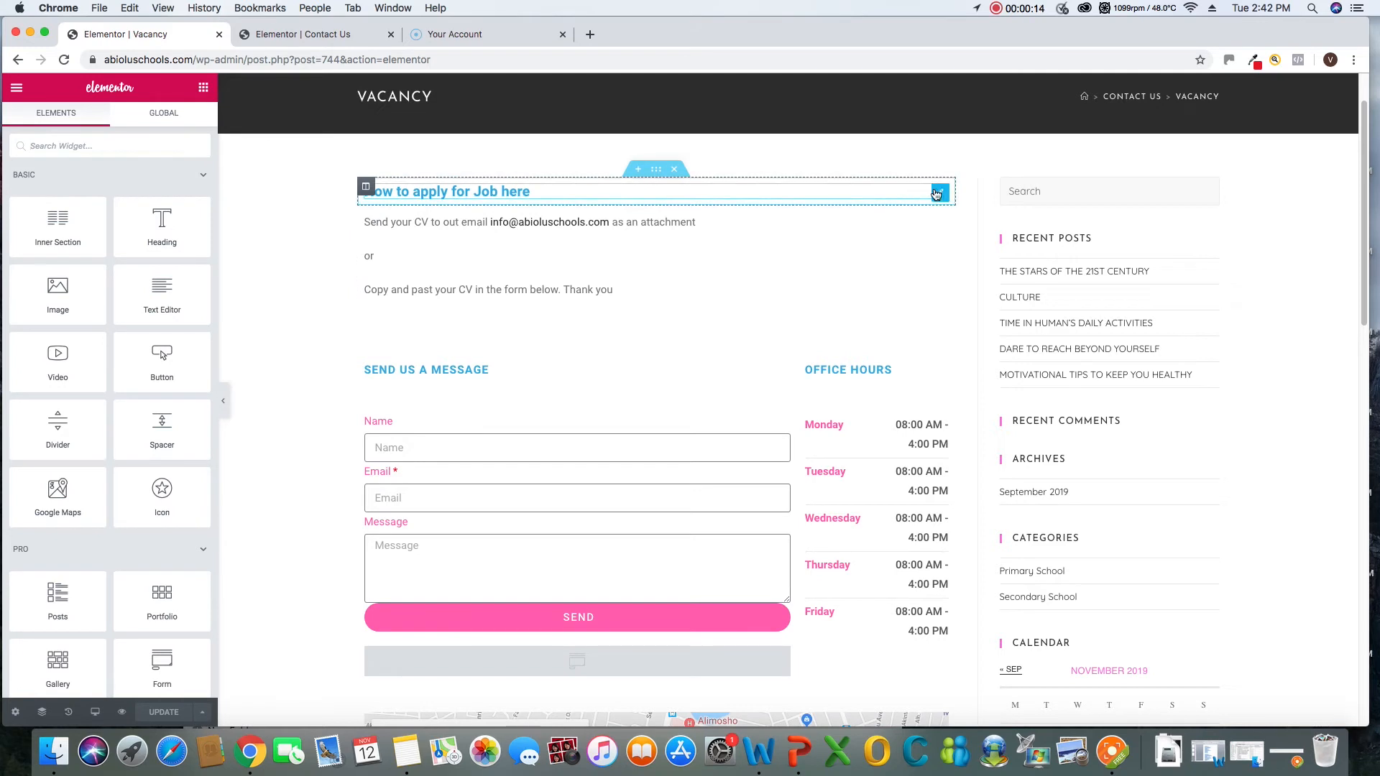
pyautogui.rightClick(936, 194)
pyautogui.click(975, 202)
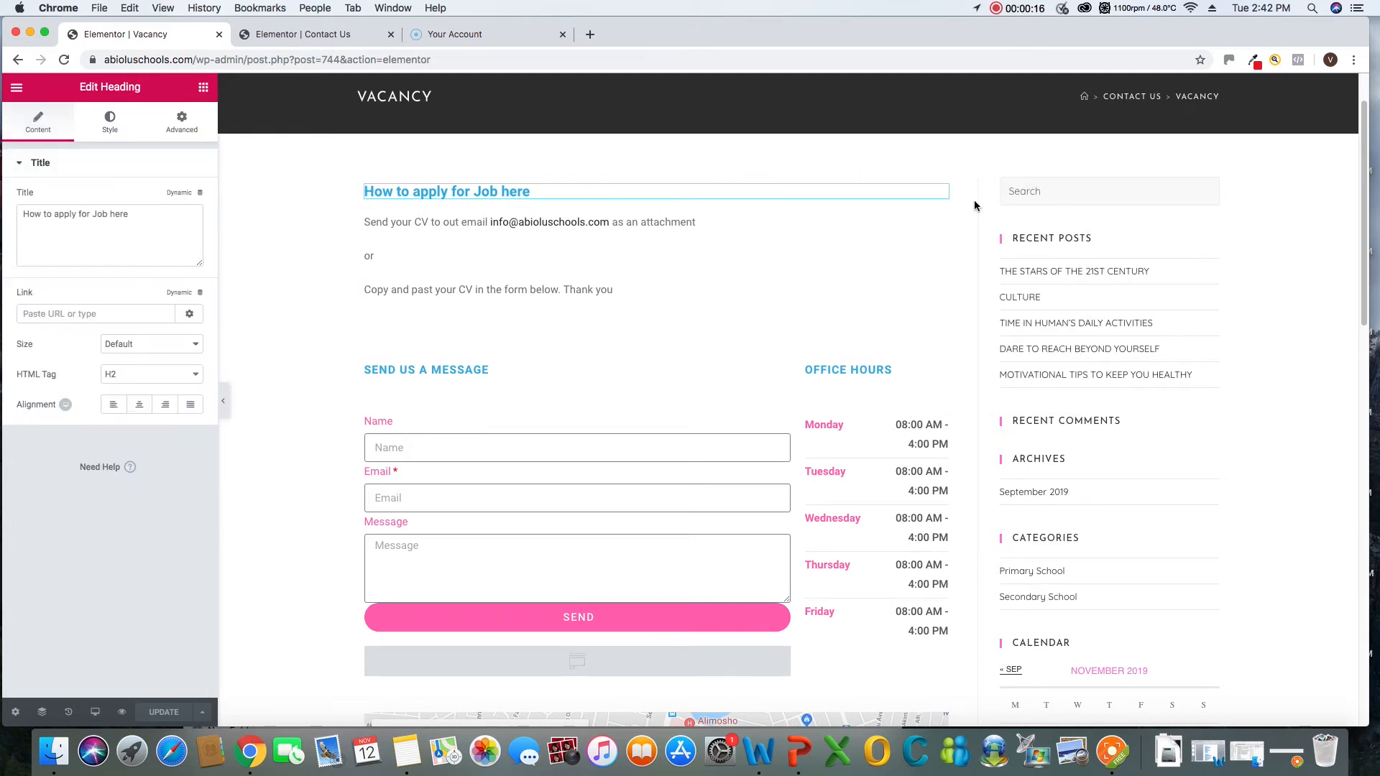
pyautogui.click(110, 124)
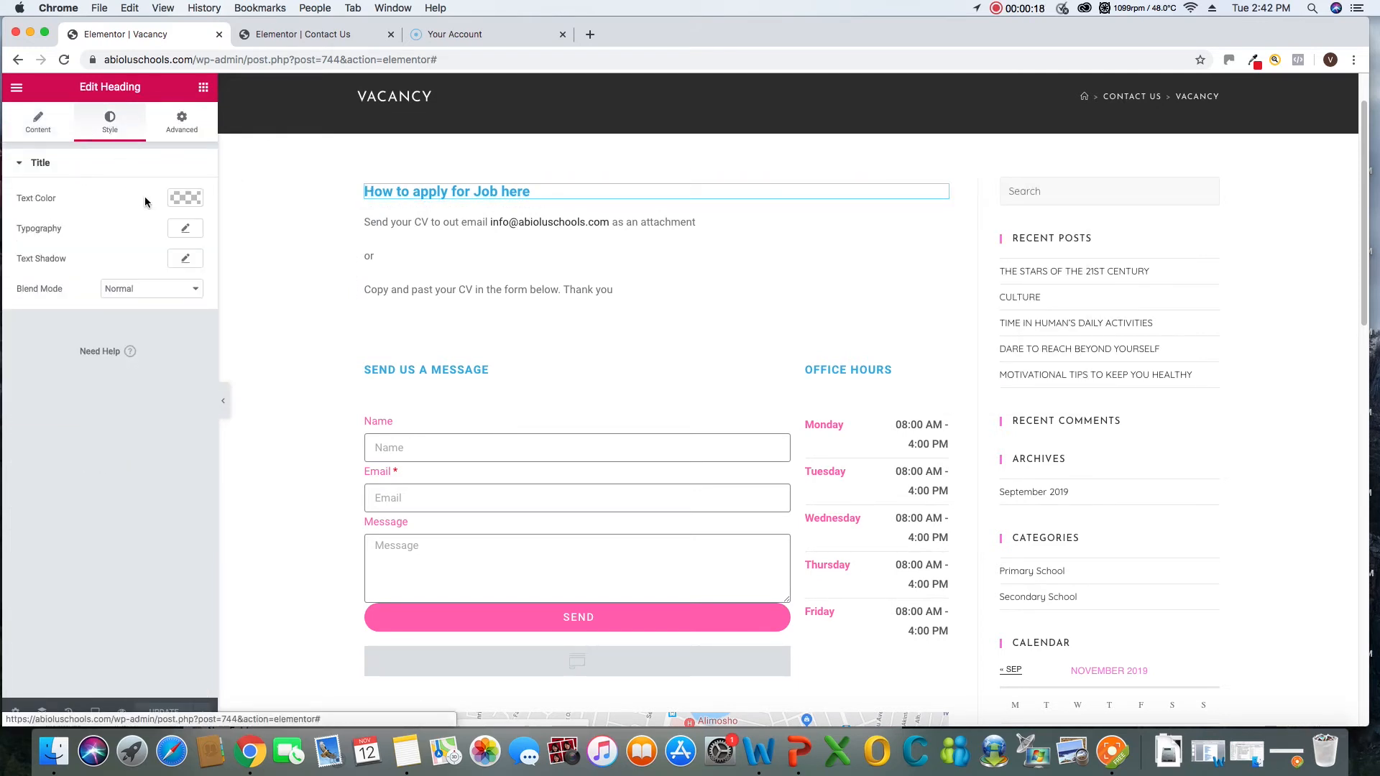
pyautogui.click(184, 228)
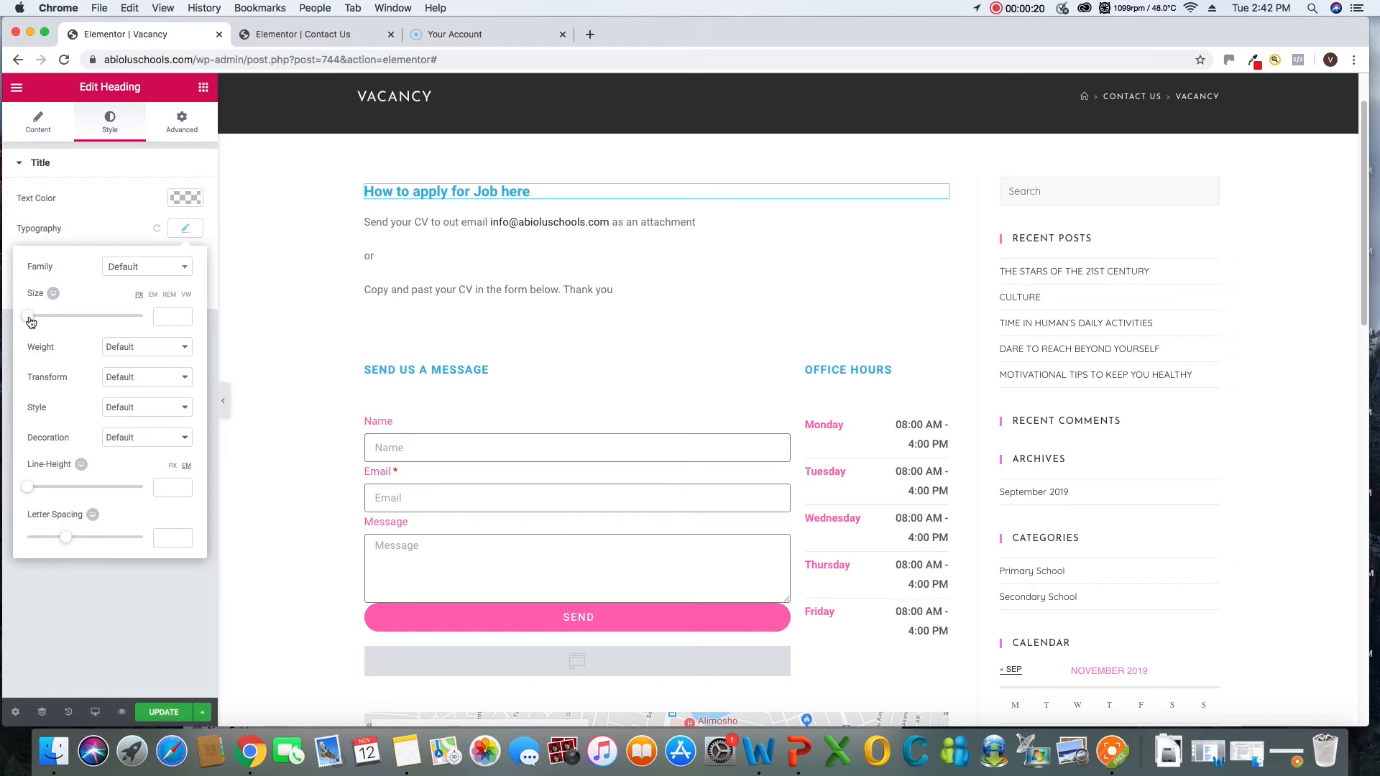
pyautogui.moveTo(30, 322); pyautogui.dragTo(57, 327)
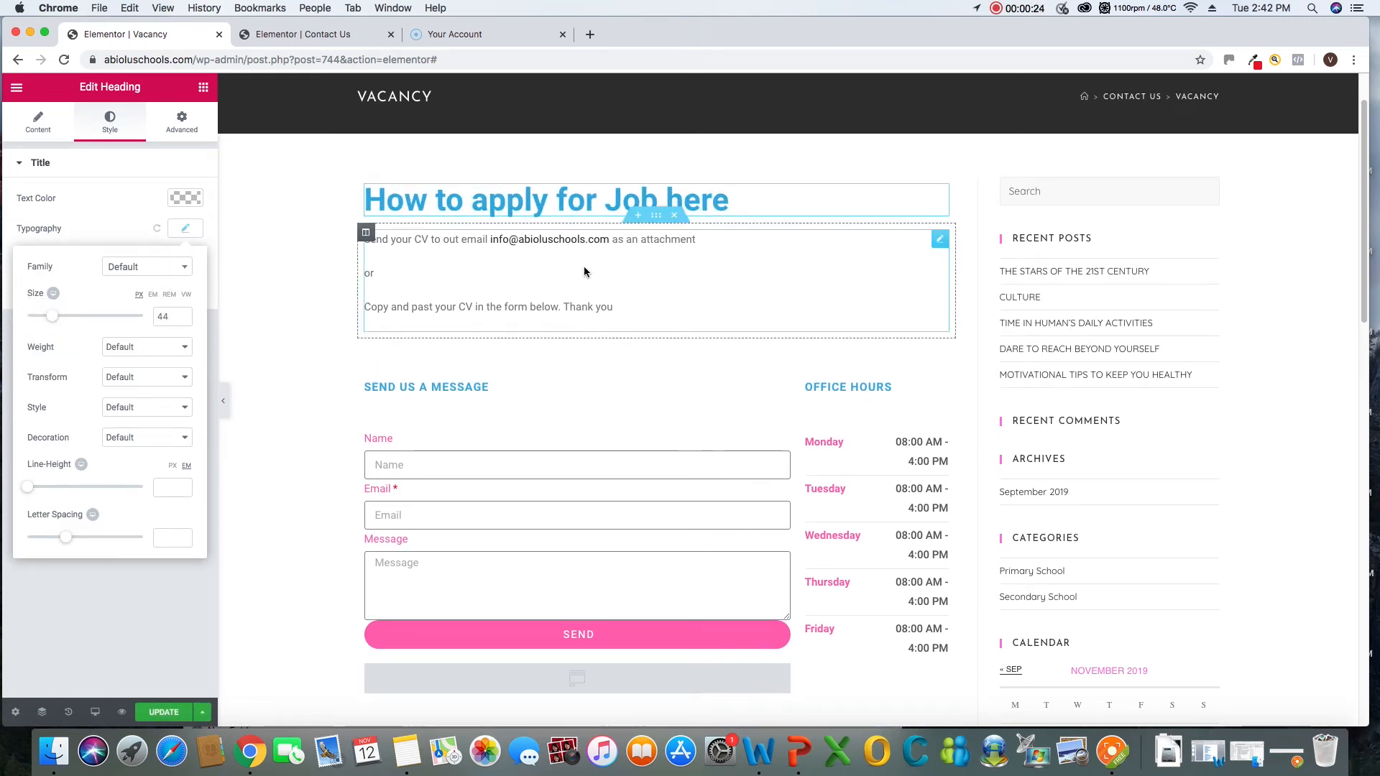
# Set the font size of the CV submission instructions text to 23 px
pyautogui.click(554, 238)
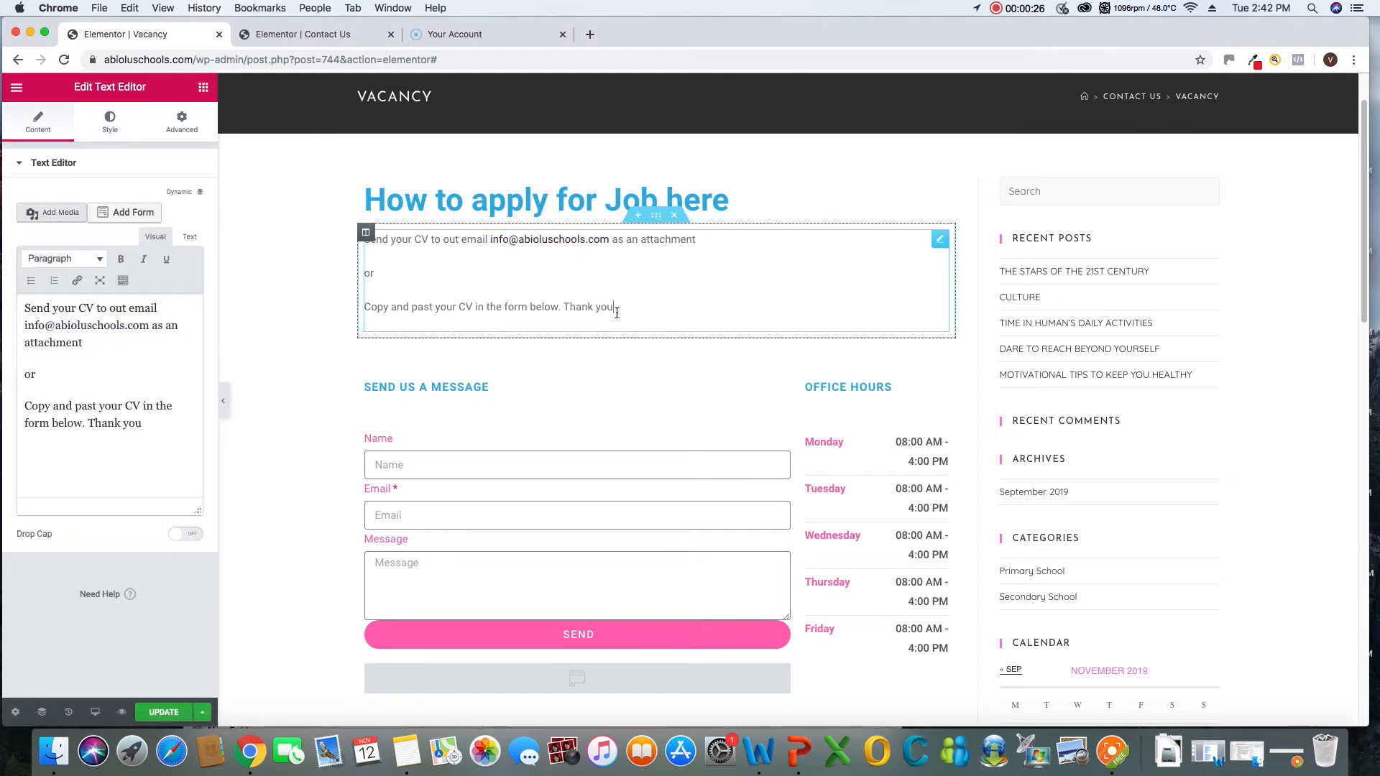
pyautogui.moveTo(641, 313); pyautogui.dragTo(335, 231)
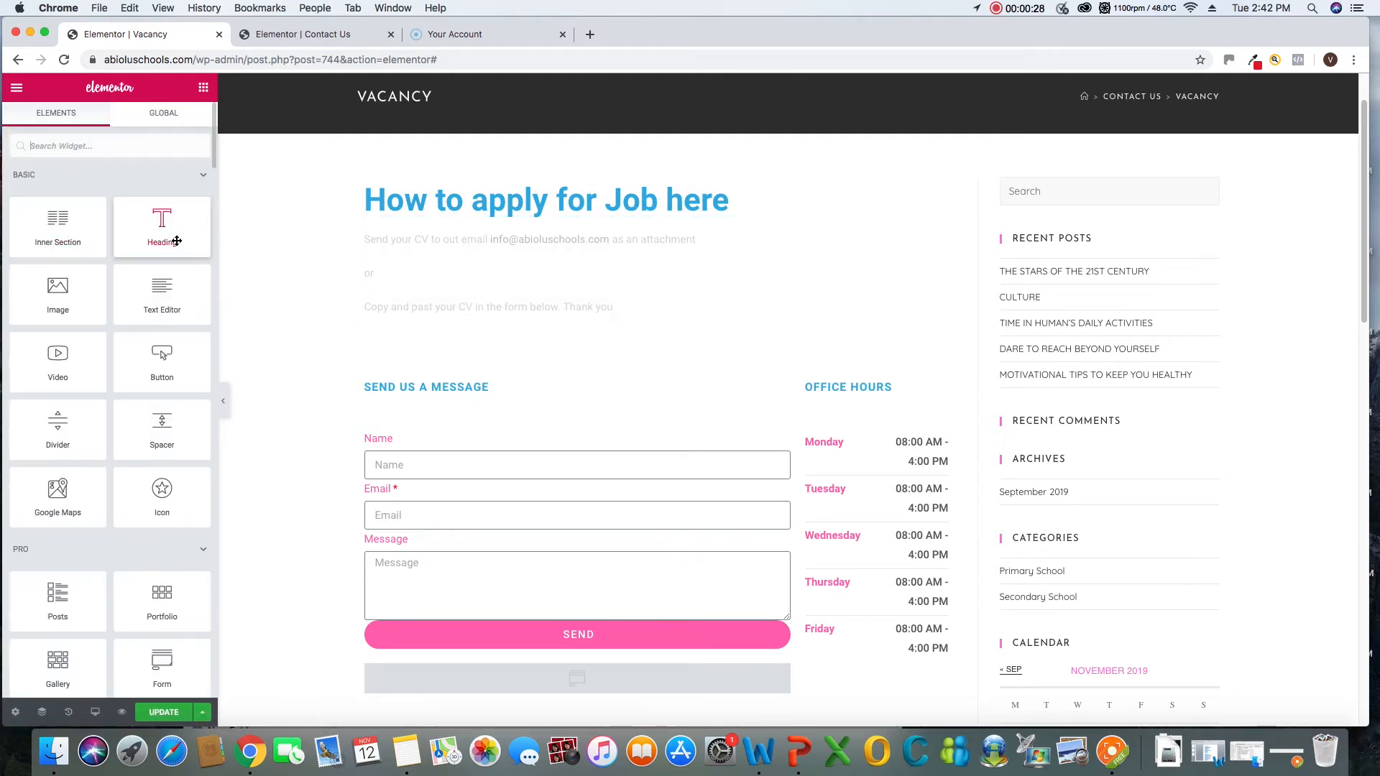
pyautogui.click(762, 280)
pyautogui.rightClick(943, 245)
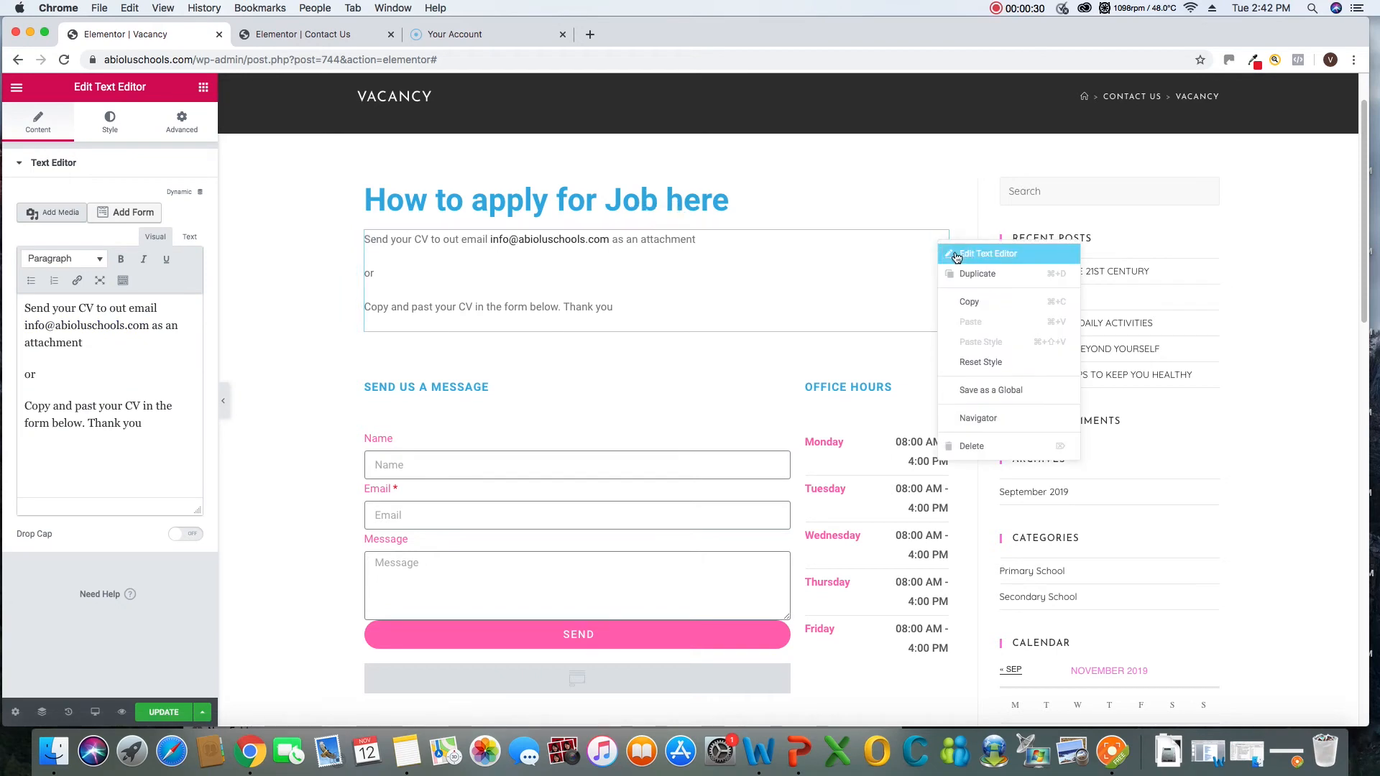
pyautogui.click(961, 256)
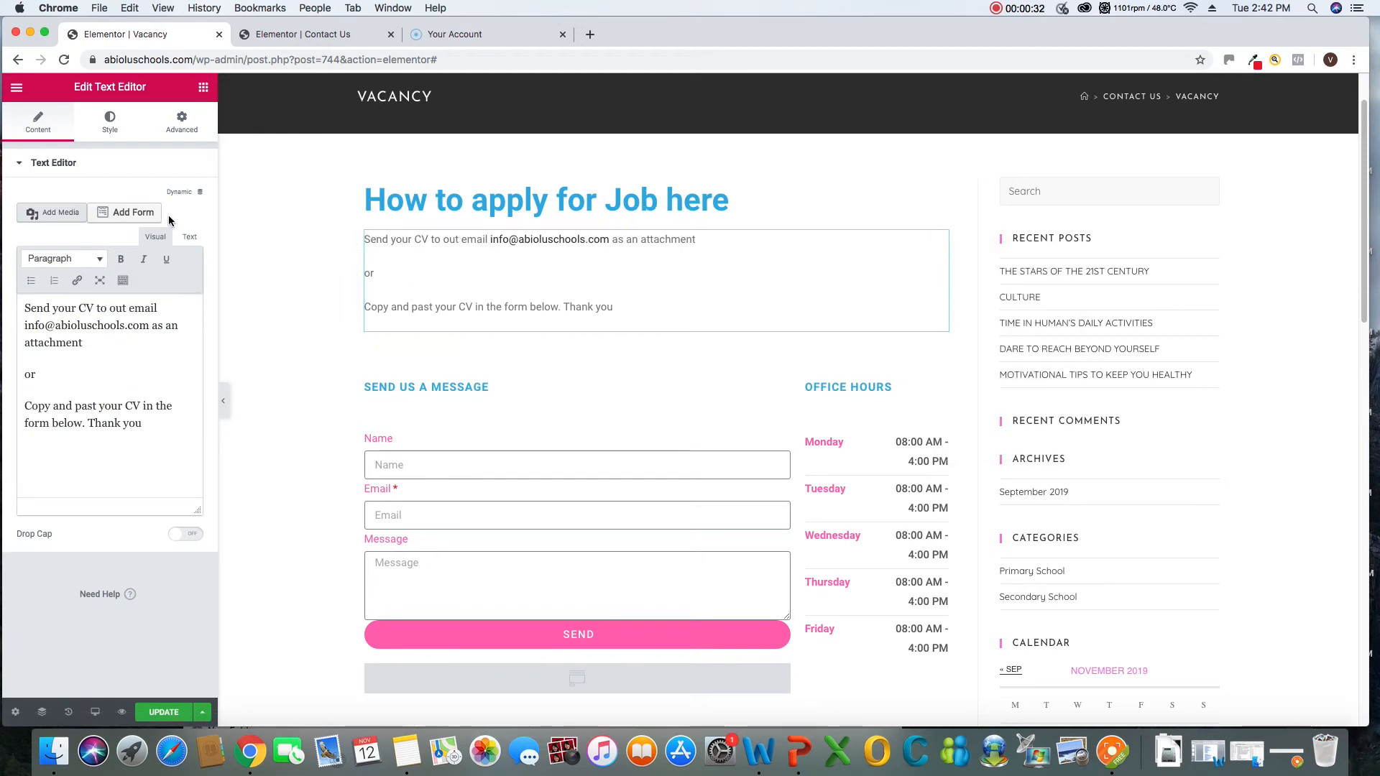
pyautogui.click(109, 121)
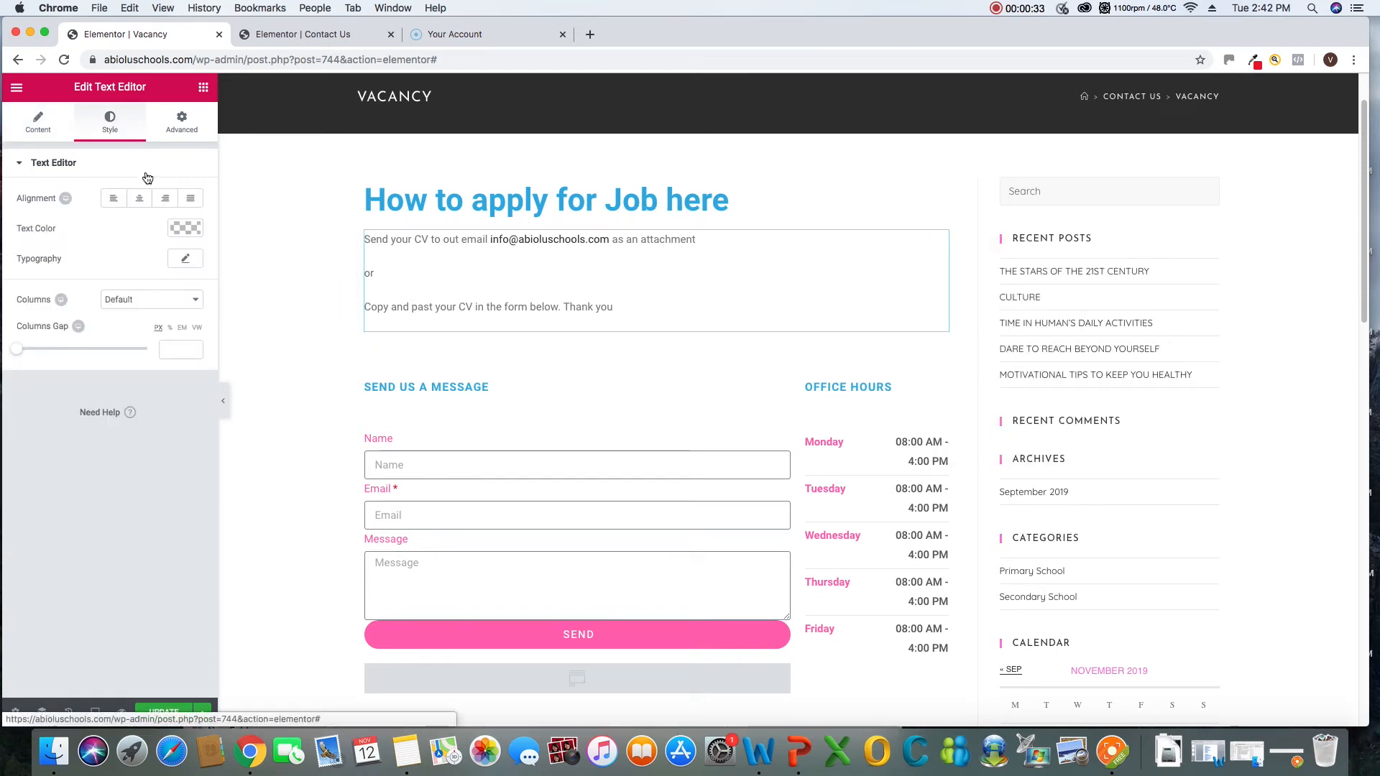
pyautogui.click(185, 260)
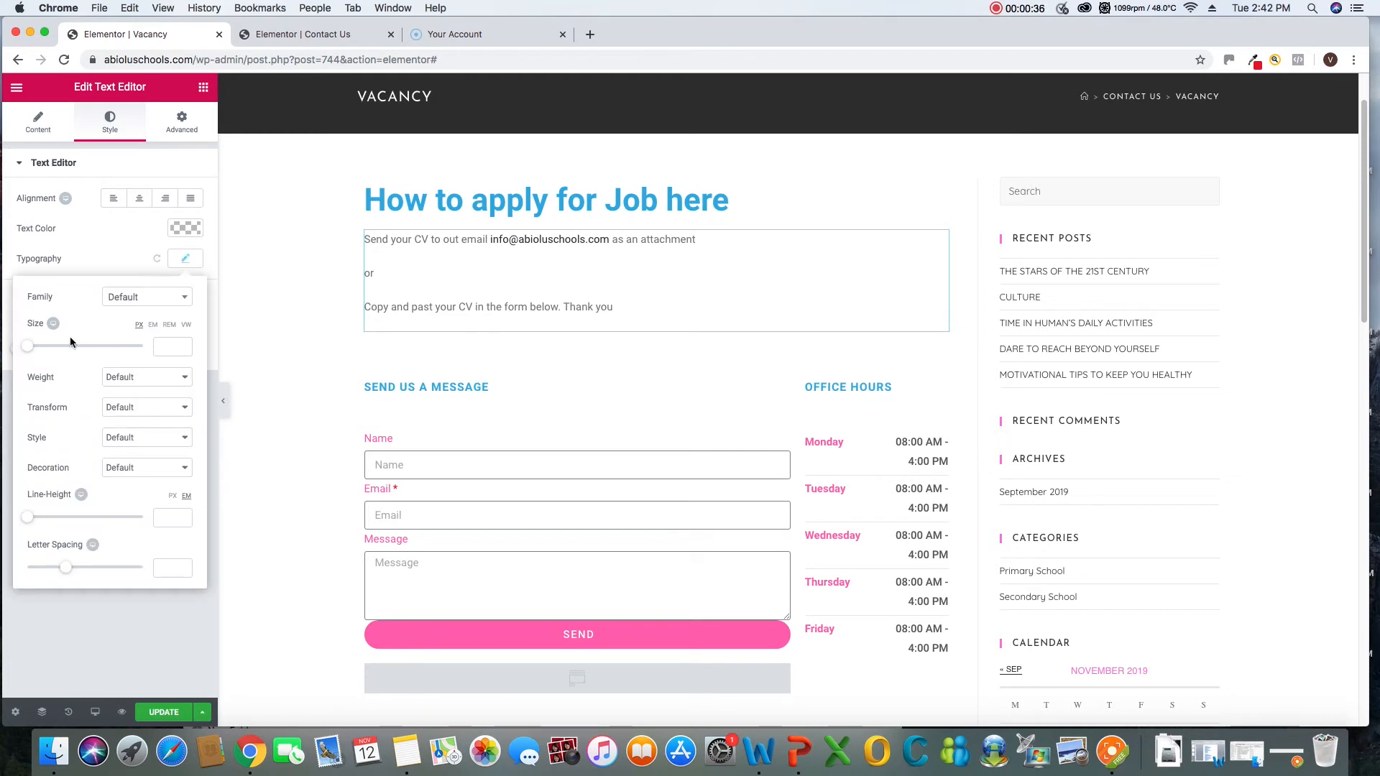
pyautogui.moveTo(33, 351); pyautogui.dragTo(56, 352)
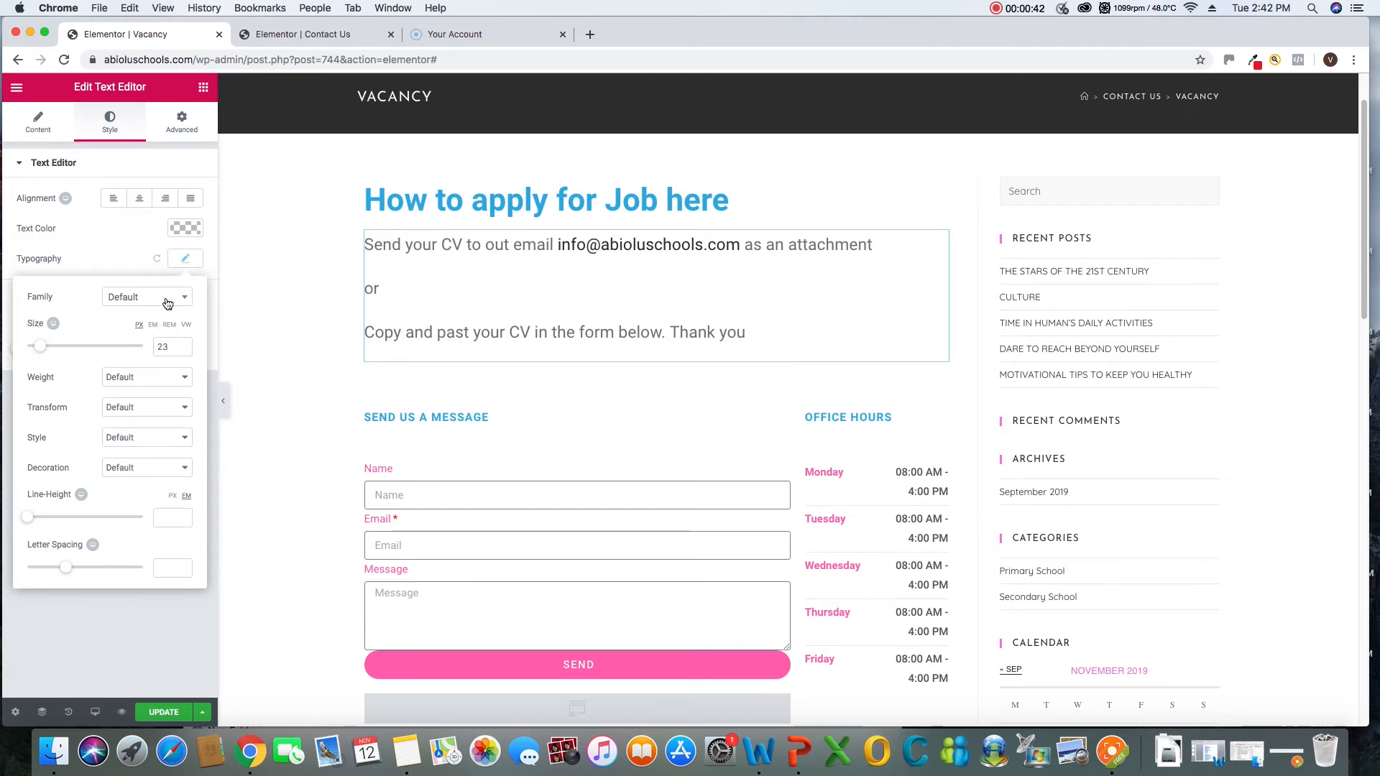
# Change the text color of the CV submission instructions to black (#000000)
pyautogui.click(183, 230)
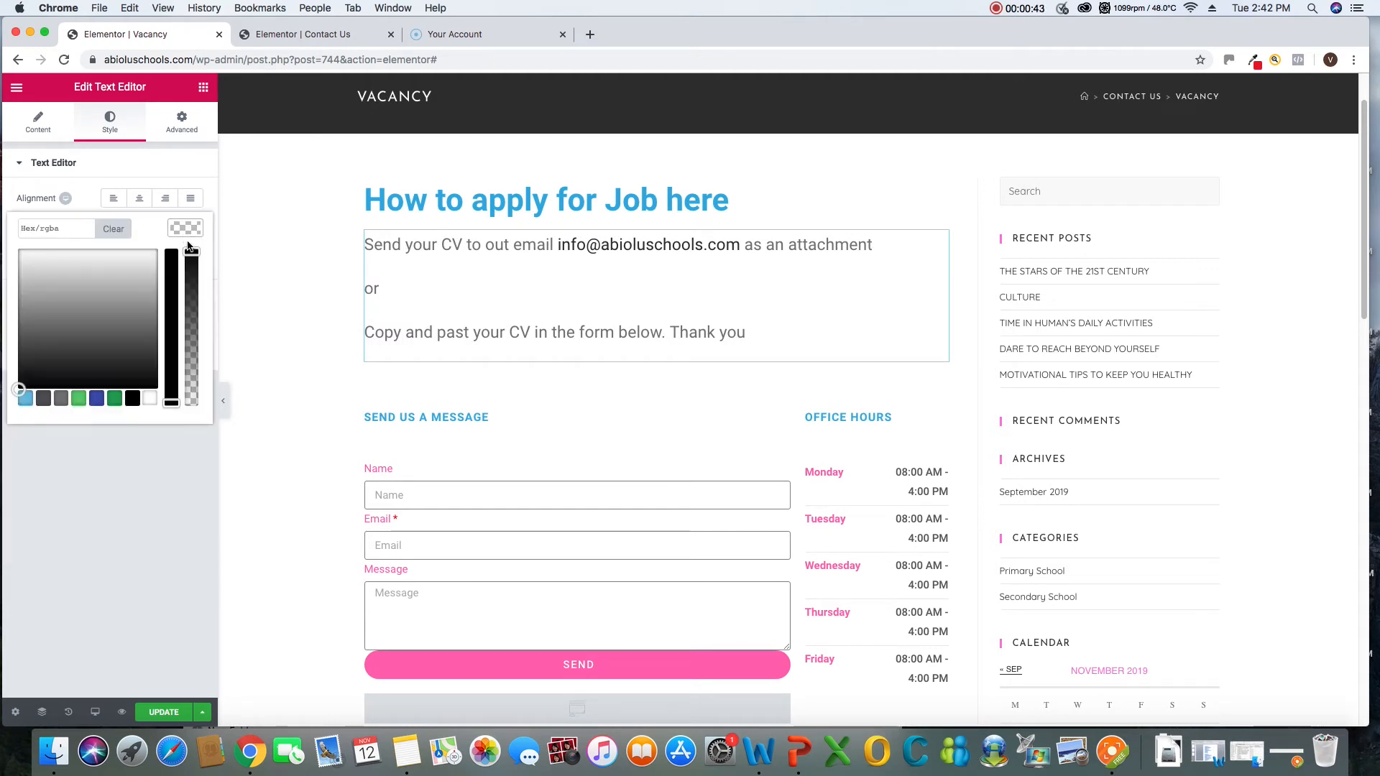
pyautogui.click(171, 401)
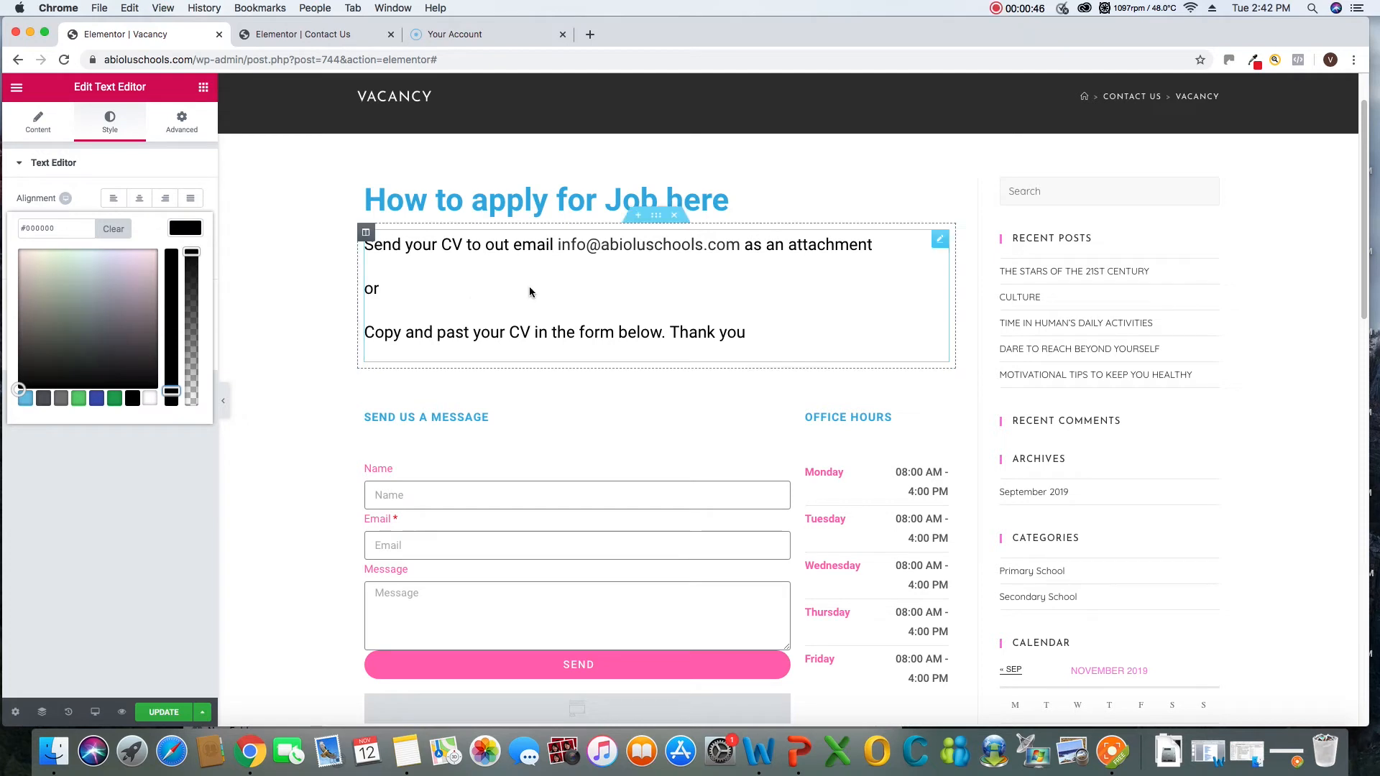
pyautogui.click(147, 162)
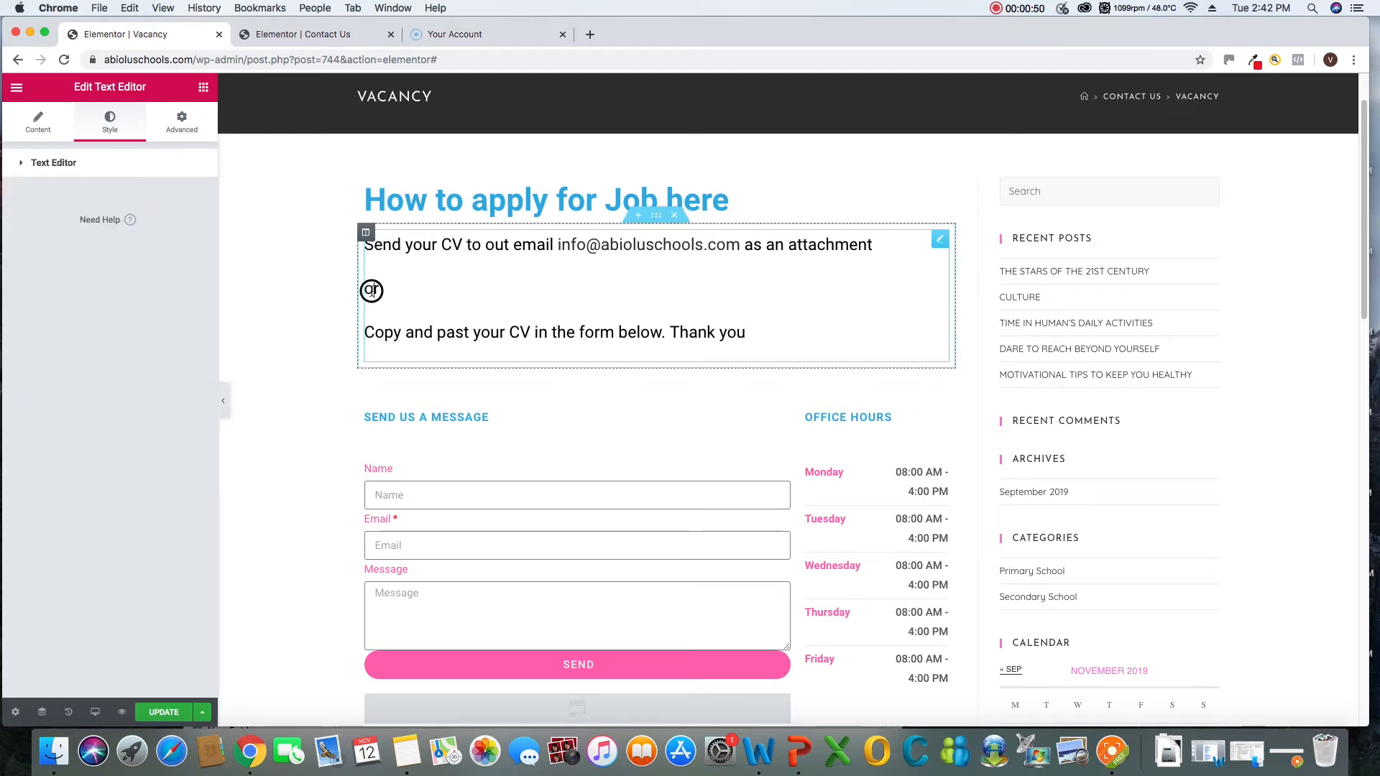
# Try centre alignment on the CV submission instructions text, and return it to left alignment
pyautogui.moveTo(388, 291); pyautogui.dragTo(355, 287)
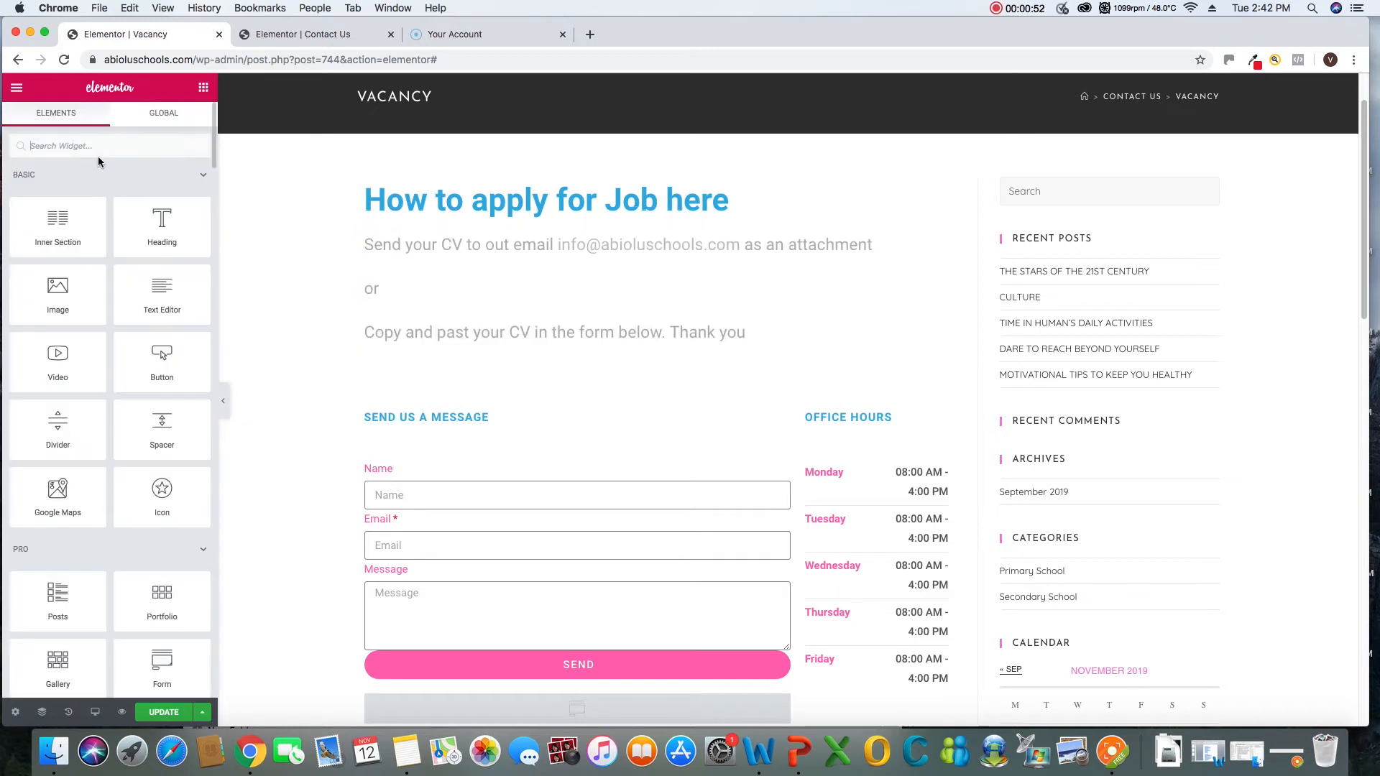
pyautogui.click(390, 292)
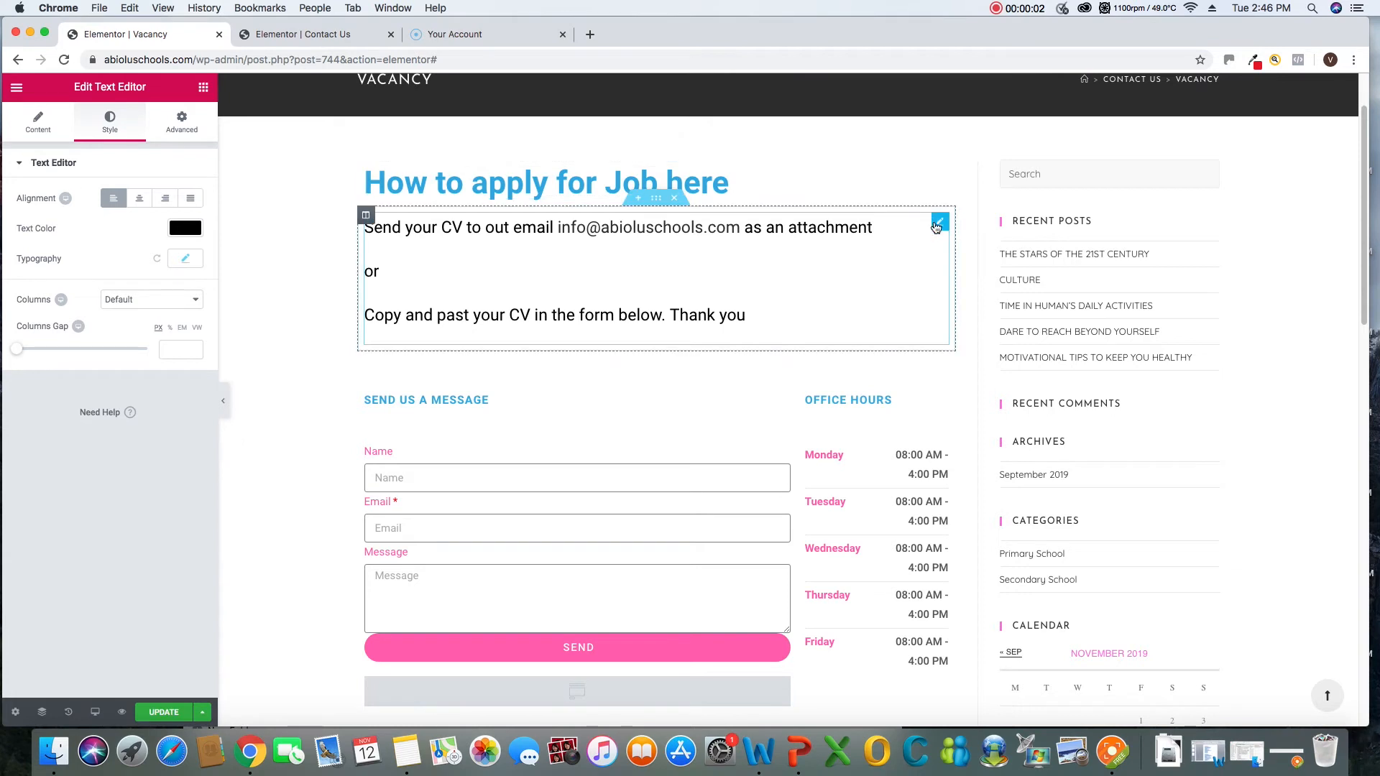
pyautogui.rightClick(940, 225)
pyautogui.click(964, 235)
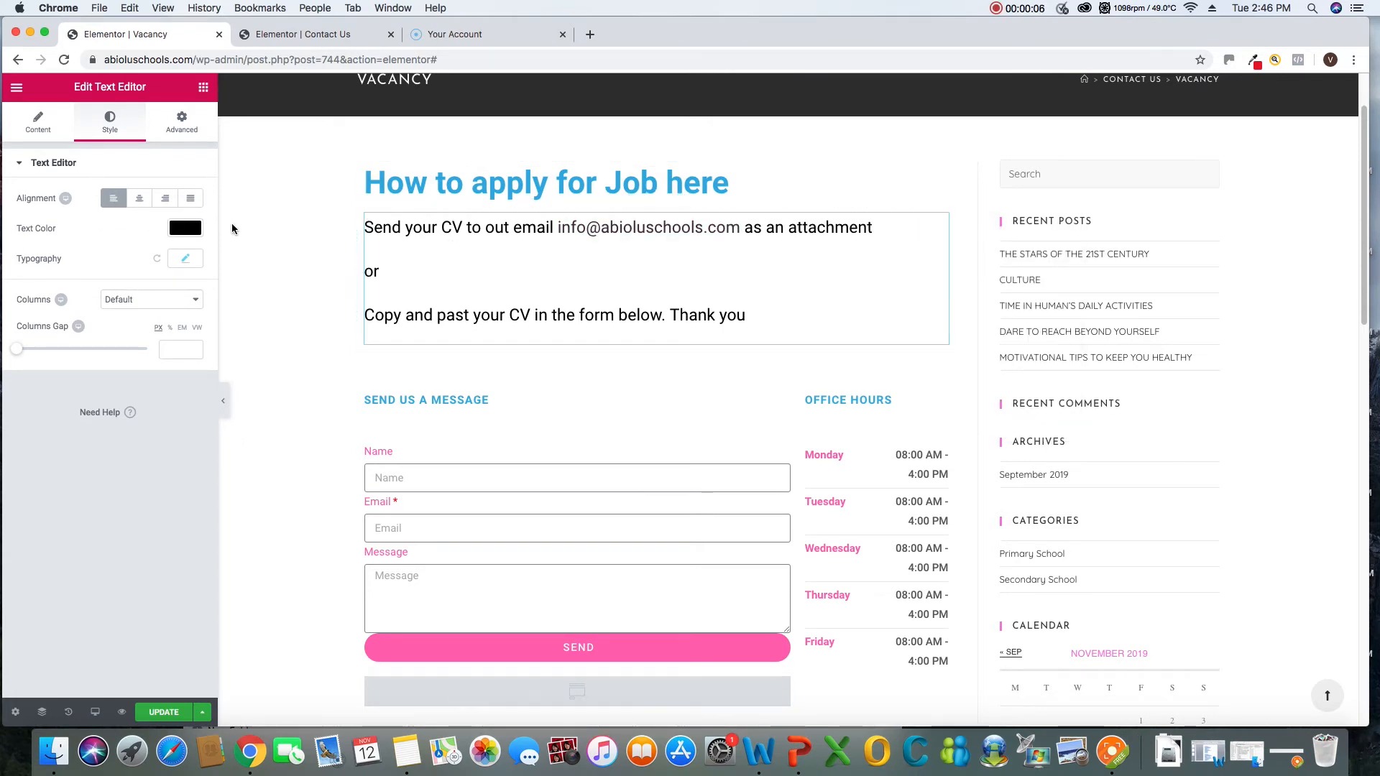
pyautogui.click(139, 198)
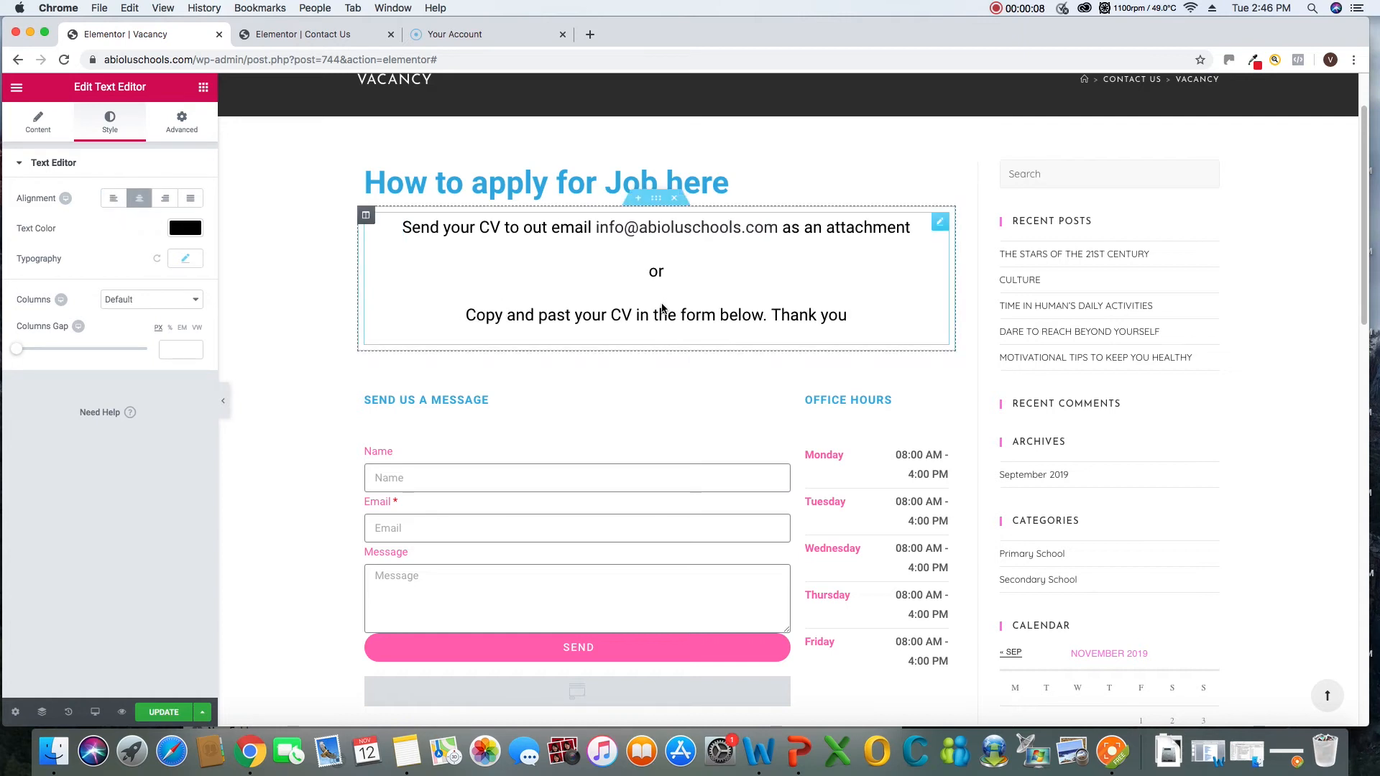
pyautogui.click(113, 198)
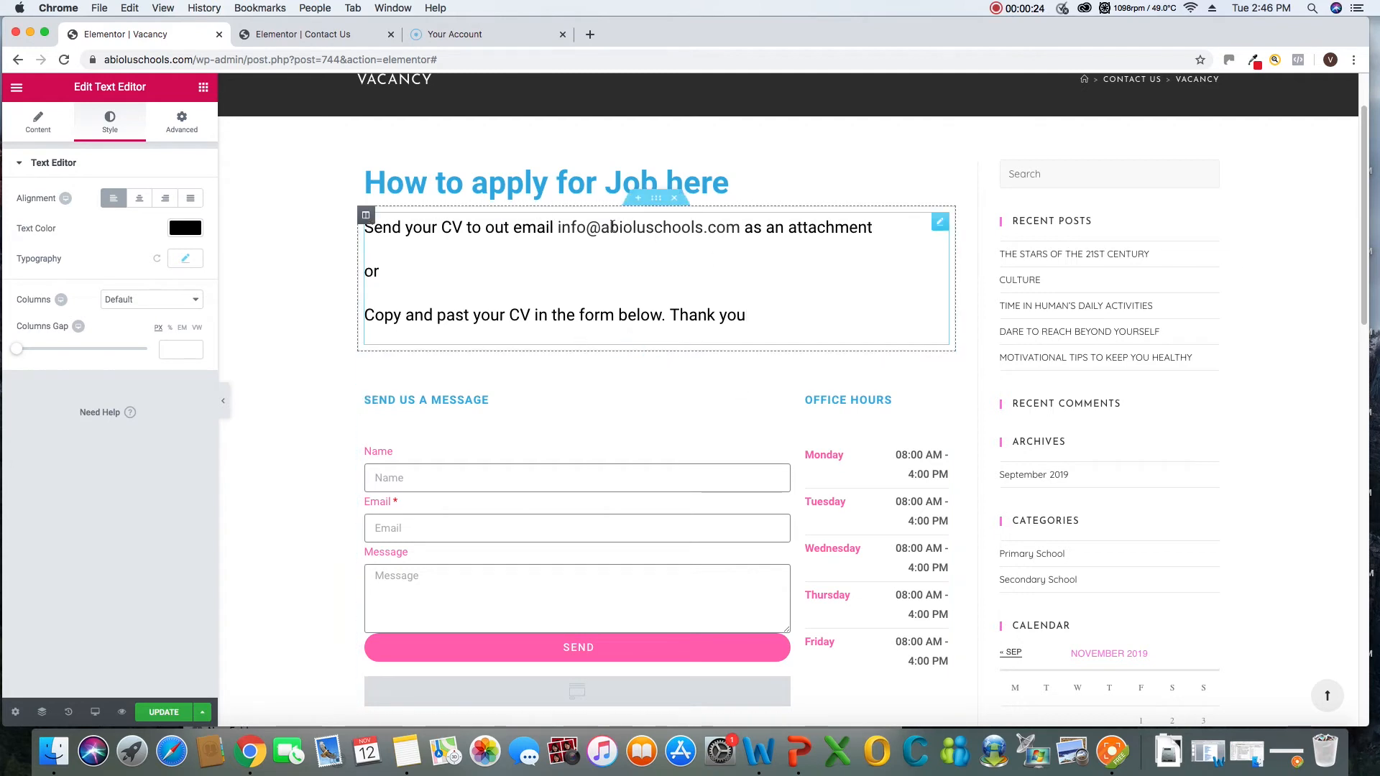
pyautogui.click(1114, 748)
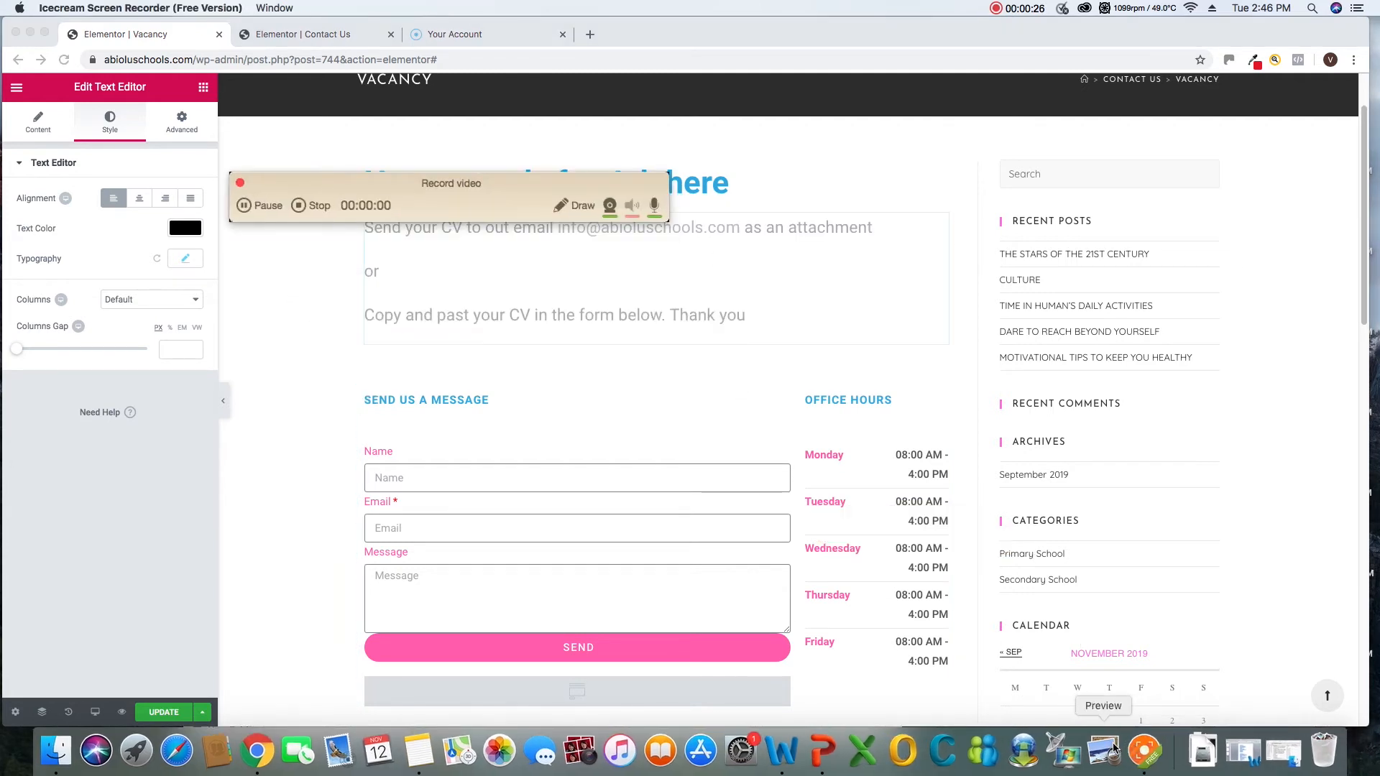
pyautogui.moveTo(398, 184); pyautogui.dragTo(1072, 690)
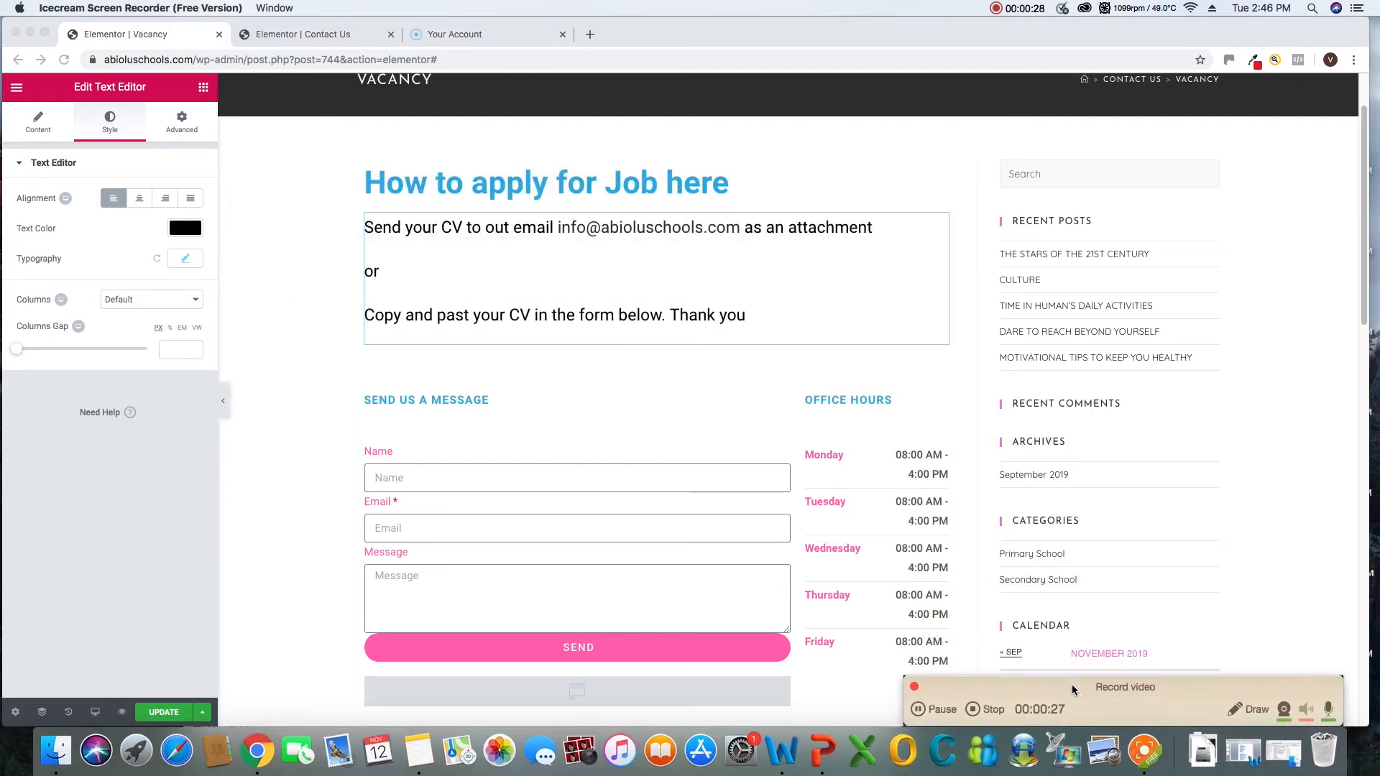
pyautogui.click(398, 270)
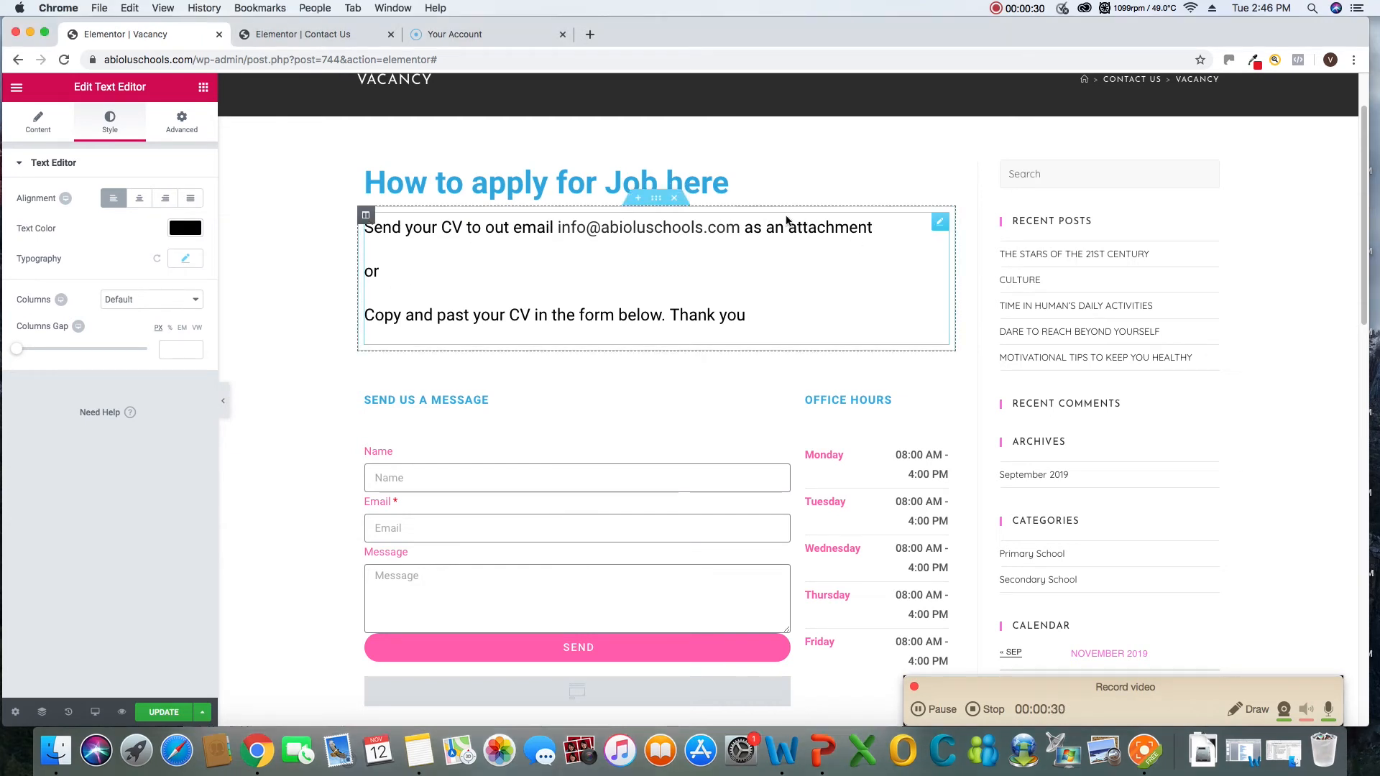
# Duplicate the CV submission instructions section twice, giving three copies above the contact form
pyautogui.rightClick(642, 206)
pyautogui.click(667, 238)
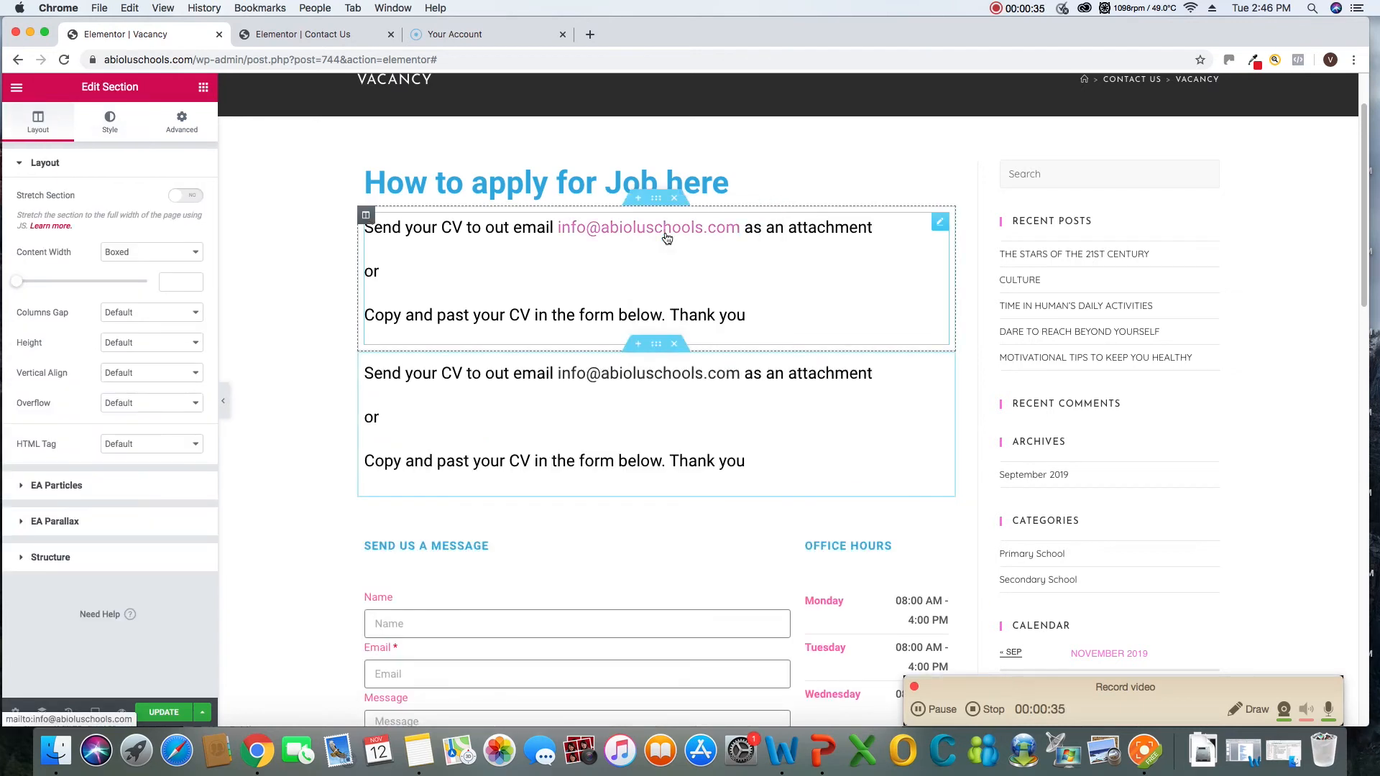
pyautogui.rightClick(640, 205)
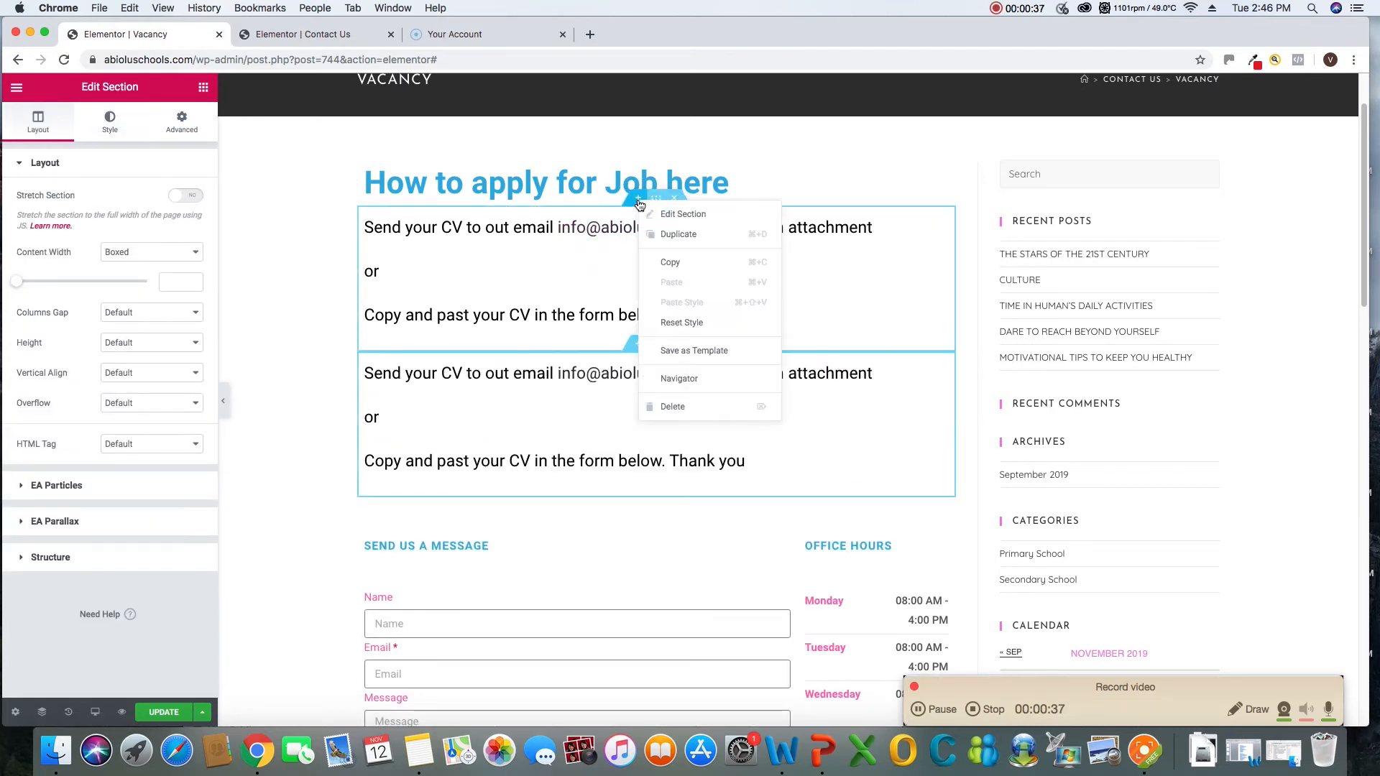
pyautogui.click(669, 234)
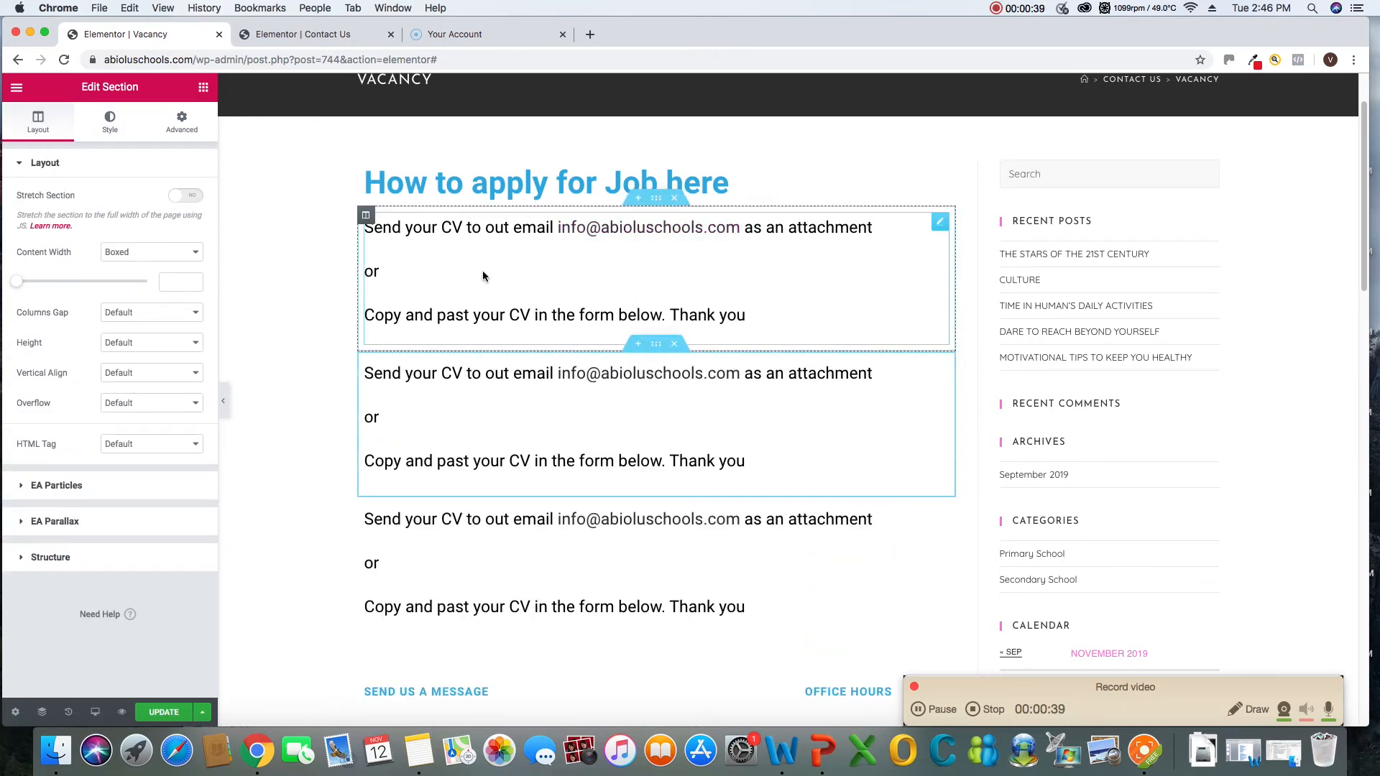
# Delete the "or" and "Copy and past your CV in the form below. Thank you" lines from the first instructions section
pyautogui.click(609, 320)
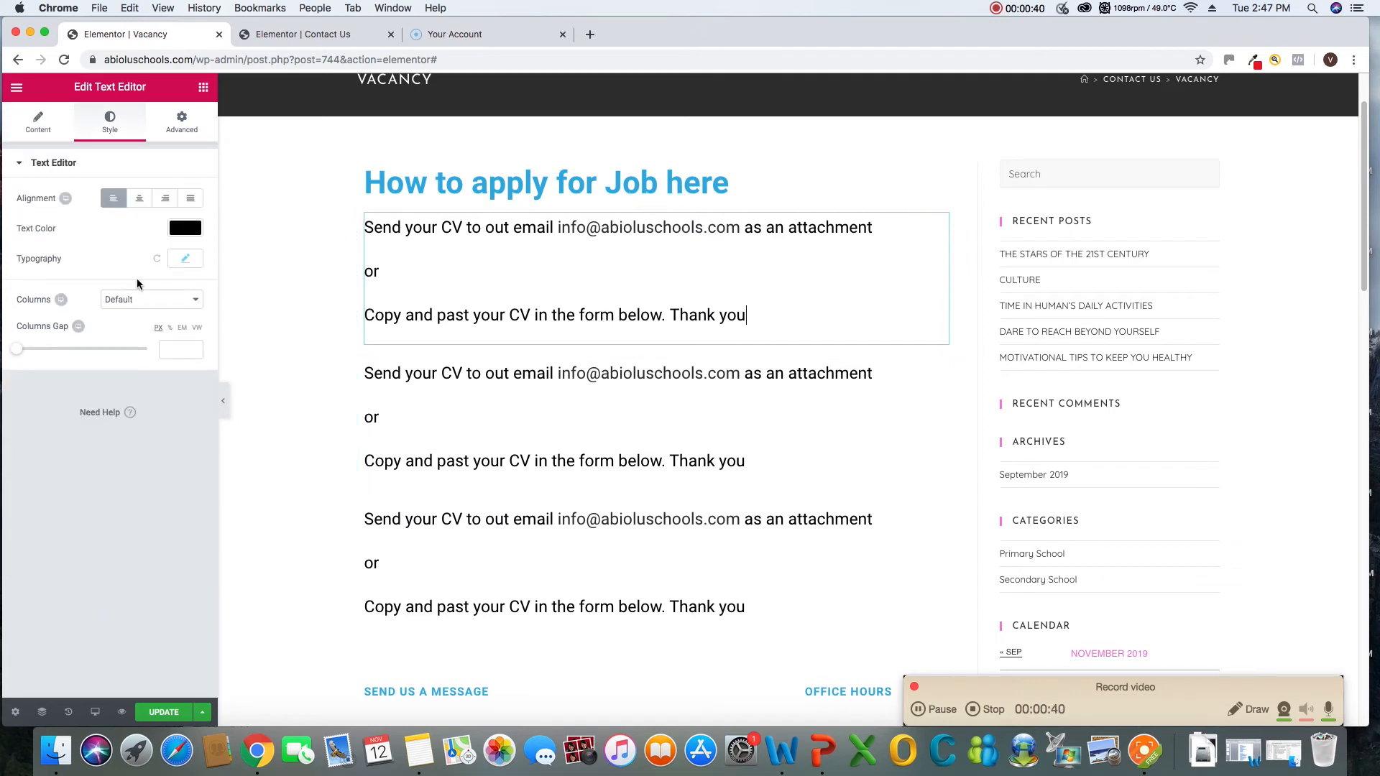
pyautogui.moveTo(804, 322); pyautogui.dragTo(364, 275)
pyautogui.press('BackSpace')
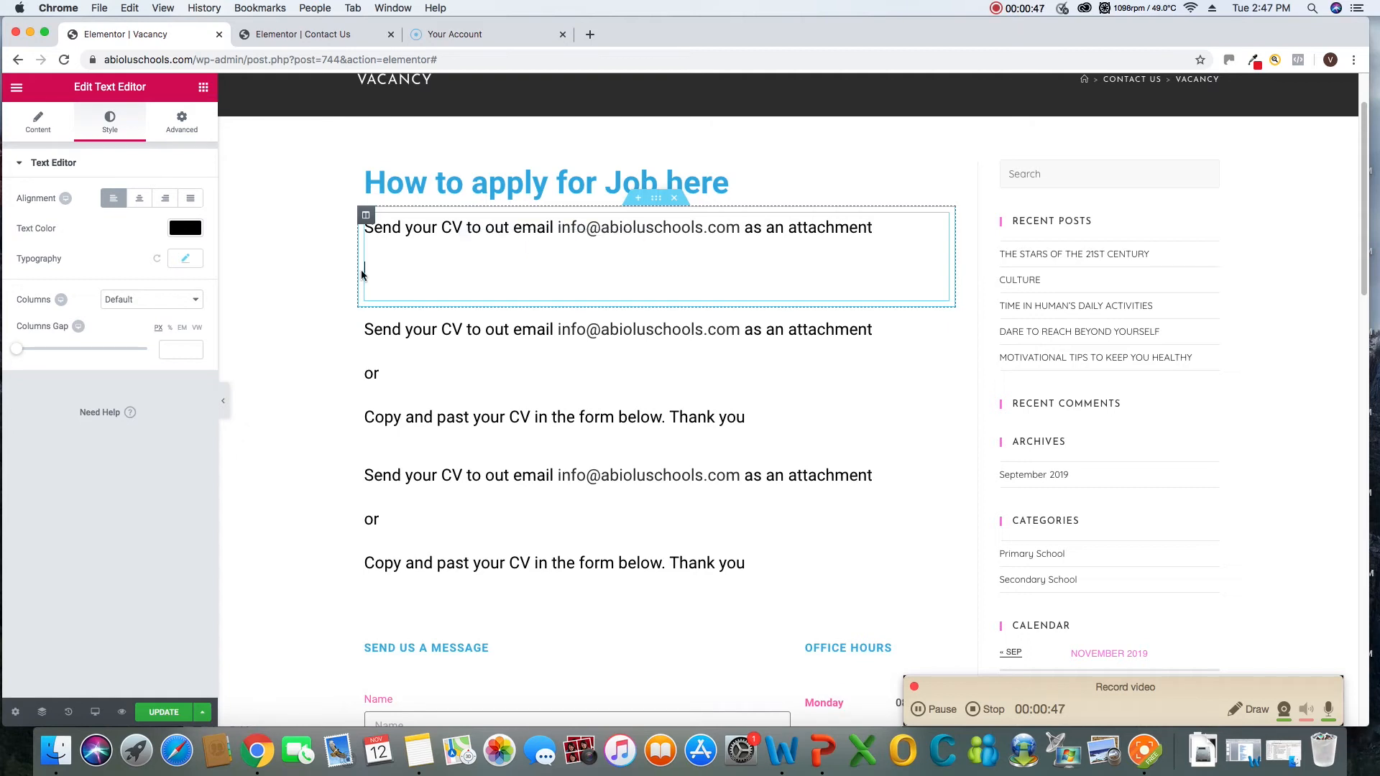
pyautogui.press('BackSpace')
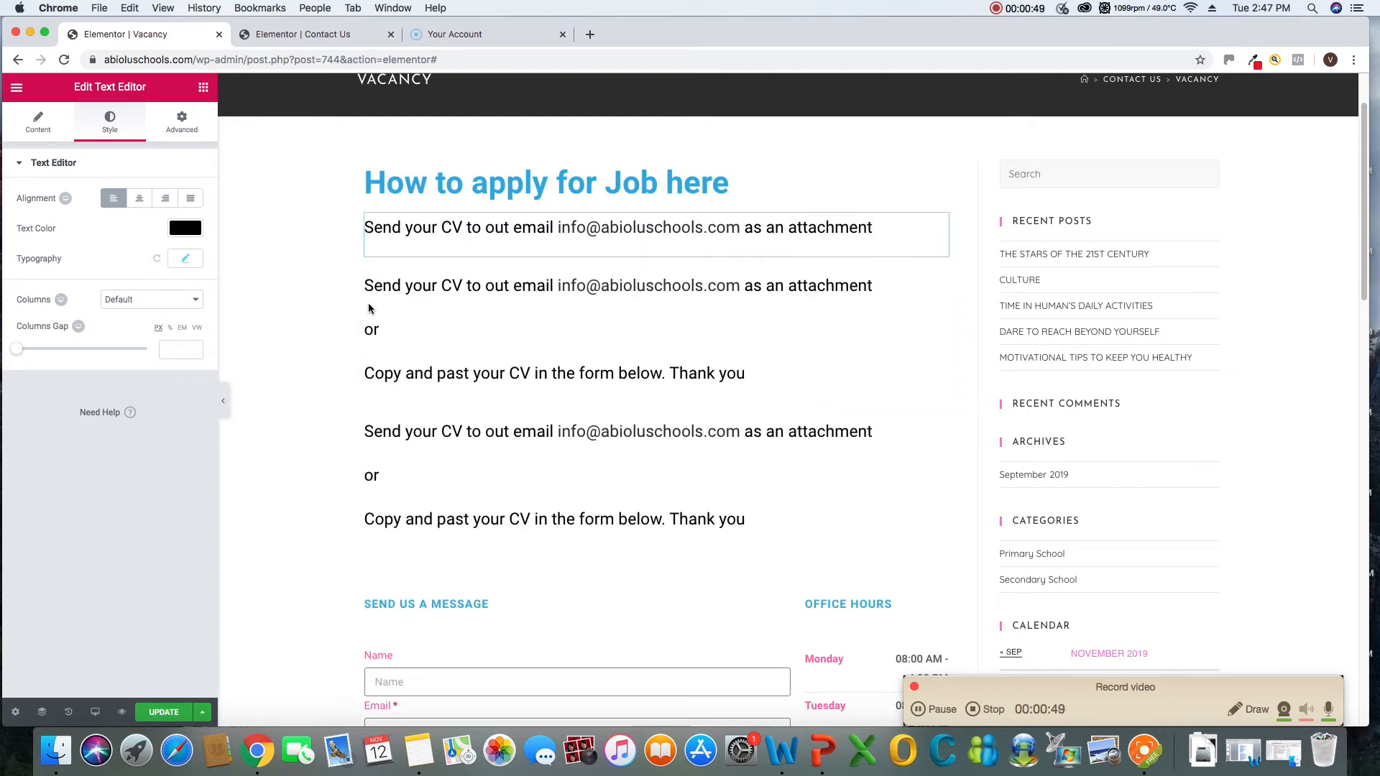
pyautogui.click(394, 305)
pyautogui.click(857, 294)
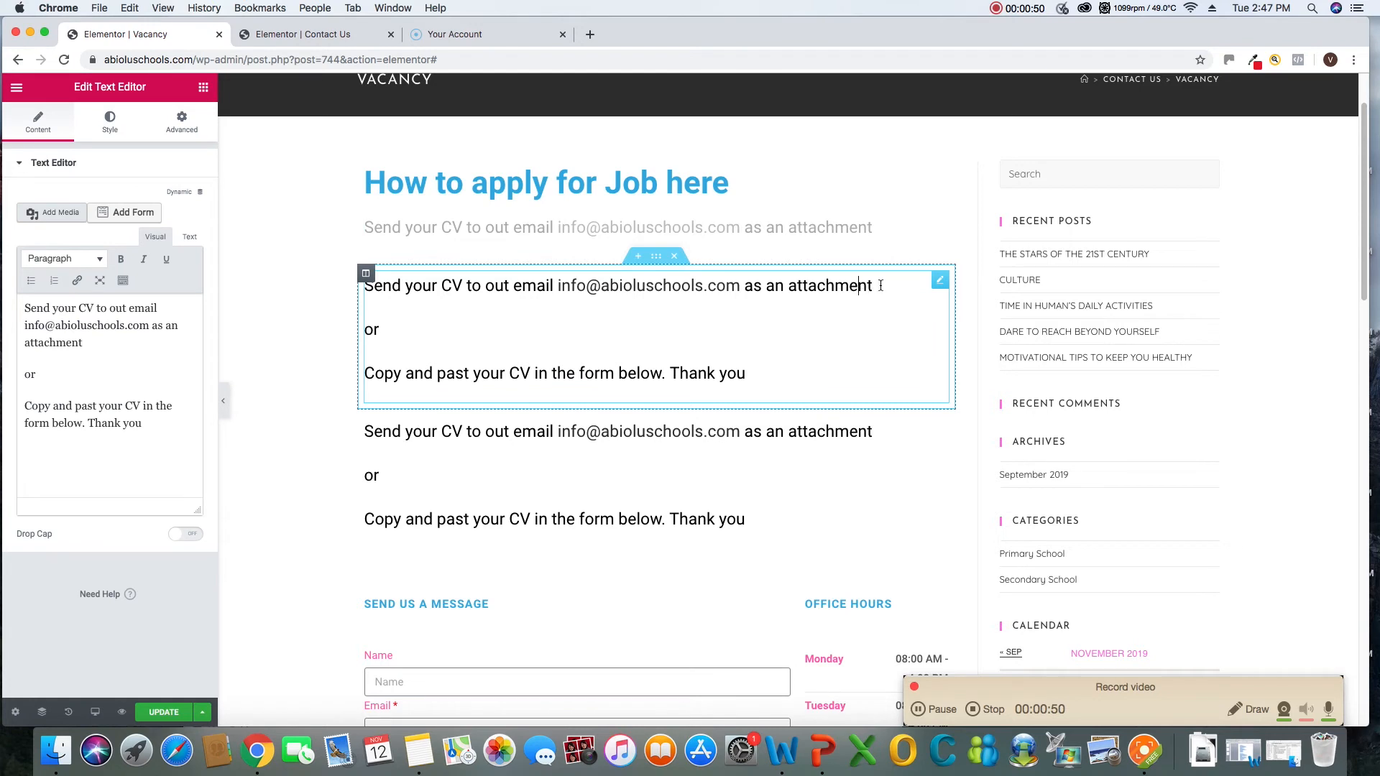
pyautogui.moveTo(881, 286); pyautogui.dragTo(345, 293)
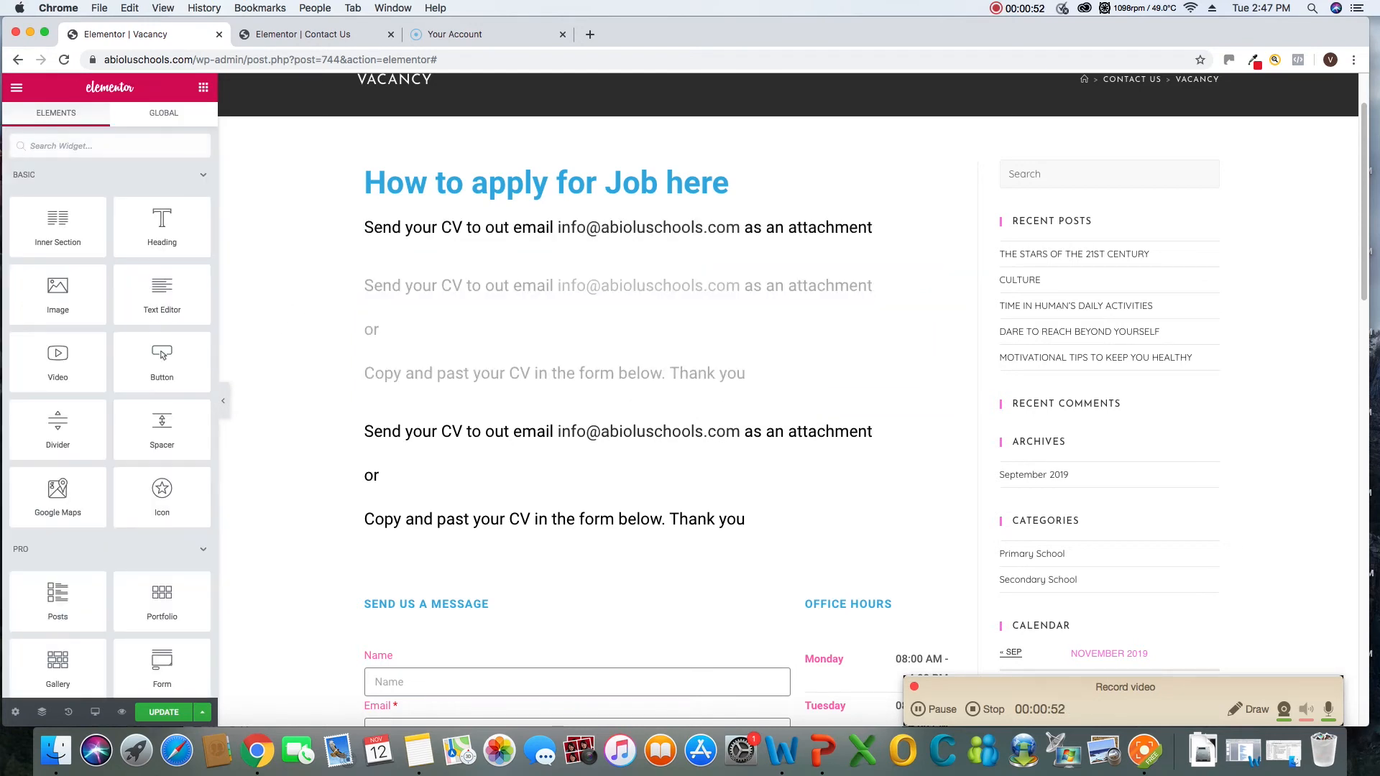
# Delete the "Copy and past your CV in the form below. Thank you" line from the second instructions section
pyautogui.click(697, 375)
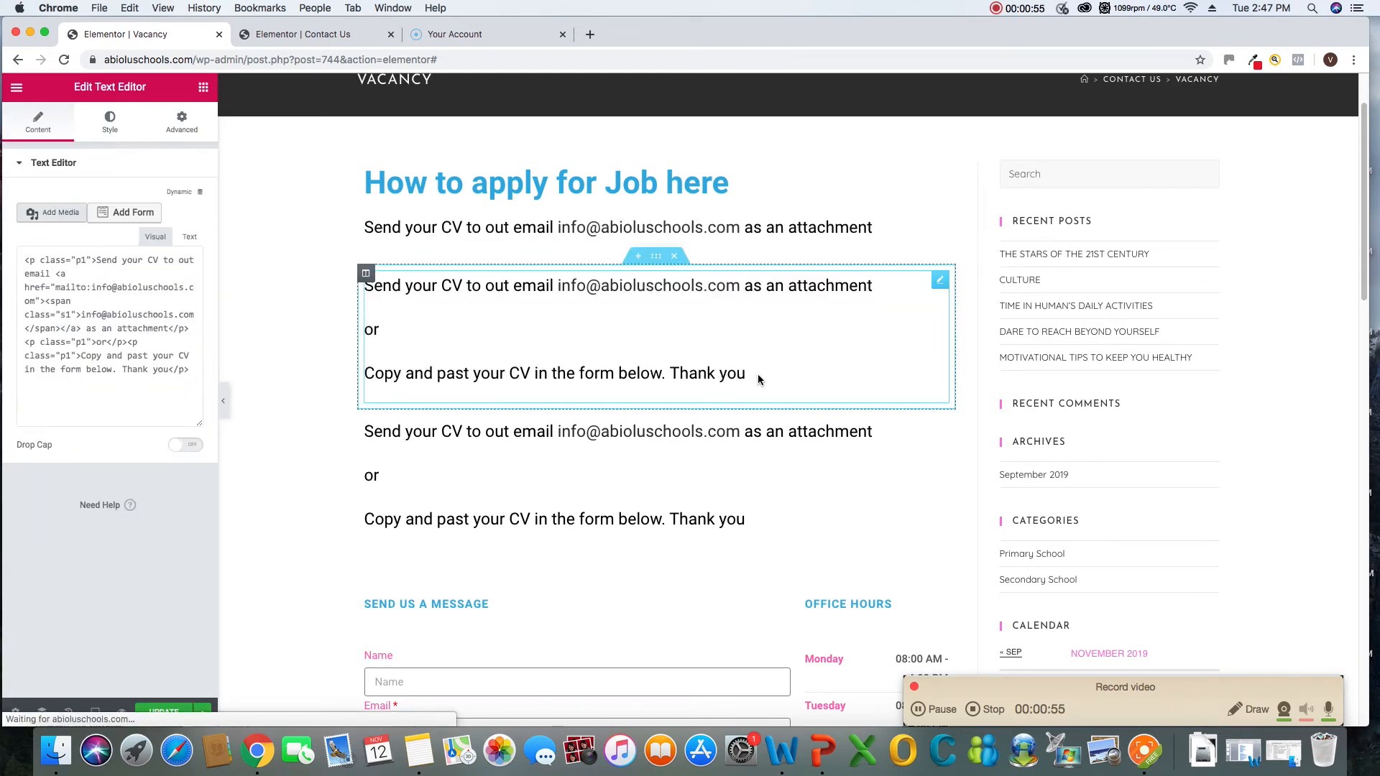
pyautogui.moveTo(758, 382); pyautogui.dragTo(364, 375)
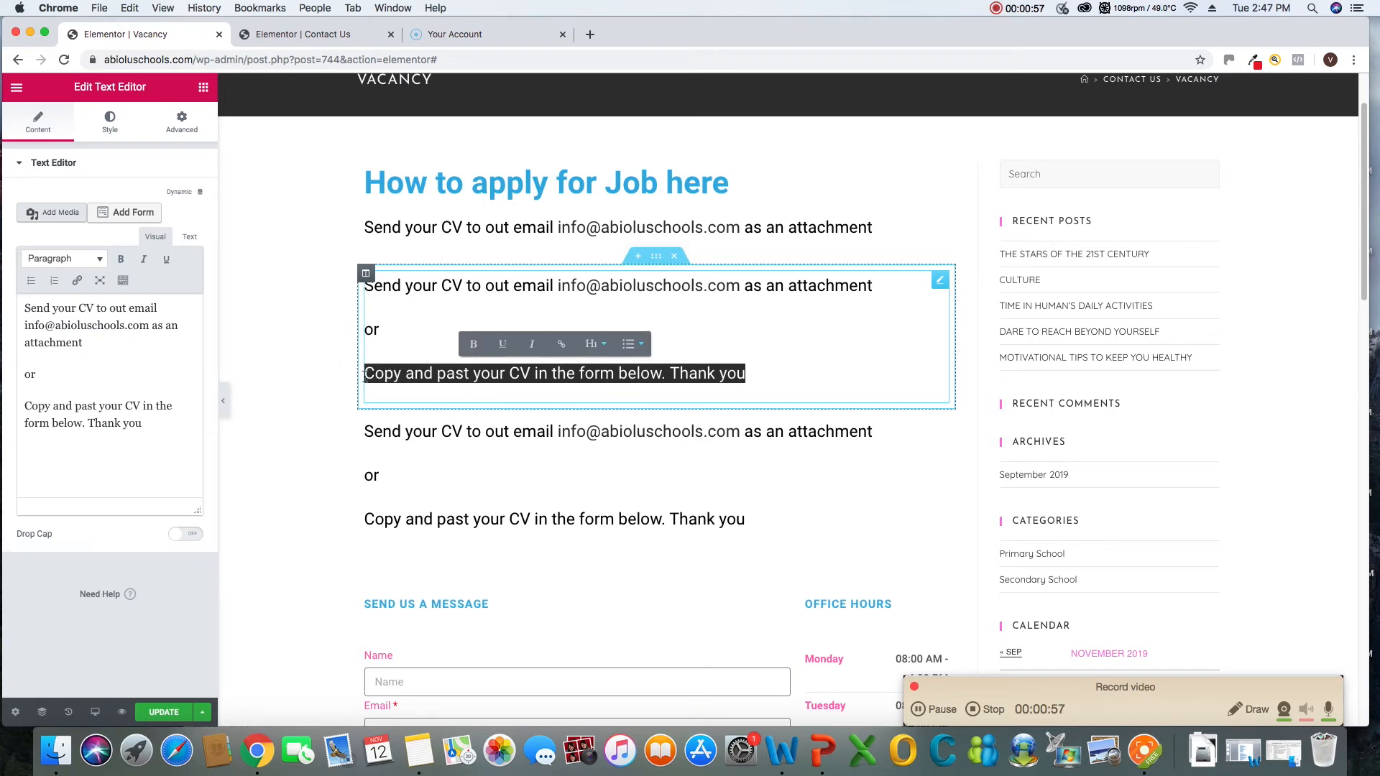
pyautogui.press('BackSpace')
# Delete the "Send your CV" line and its empty paragraph from the second instructions section, keeping only "or"
pyautogui.click(871, 286)
pyautogui.moveTo(831, 286); pyautogui.dragTo(431, 287)
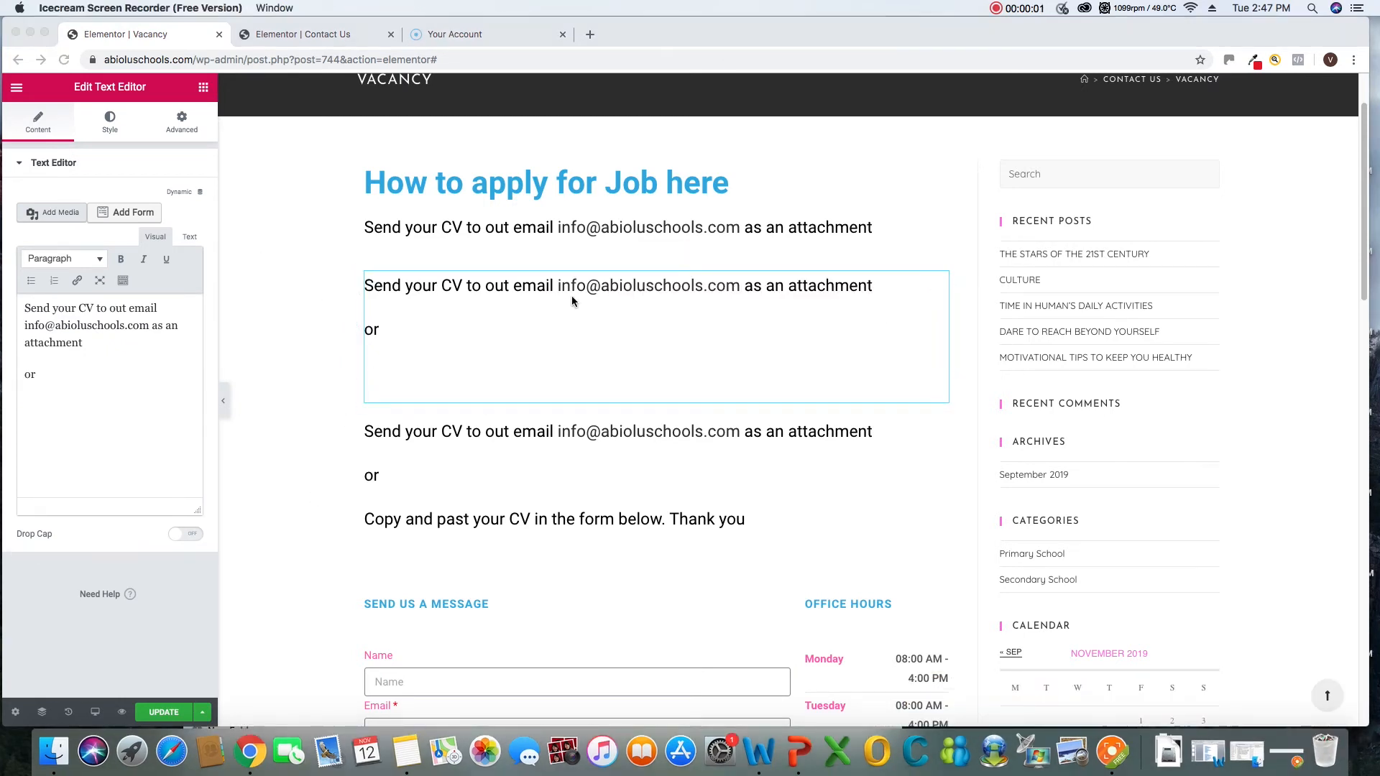
pyautogui.rightClick(594, 295)
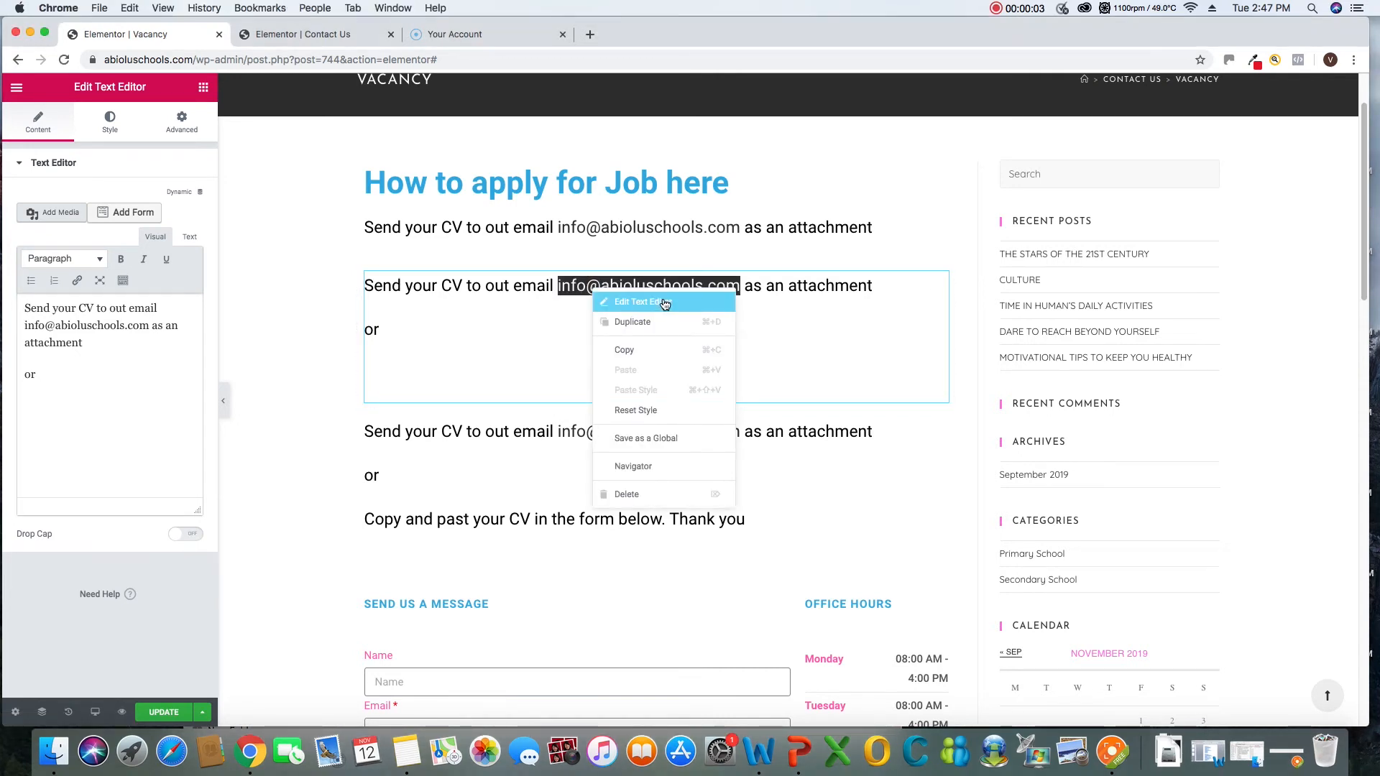
pyautogui.click(872, 290)
pyautogui.moveTo(876, 288); pyautogui.dragTo(375, 290)
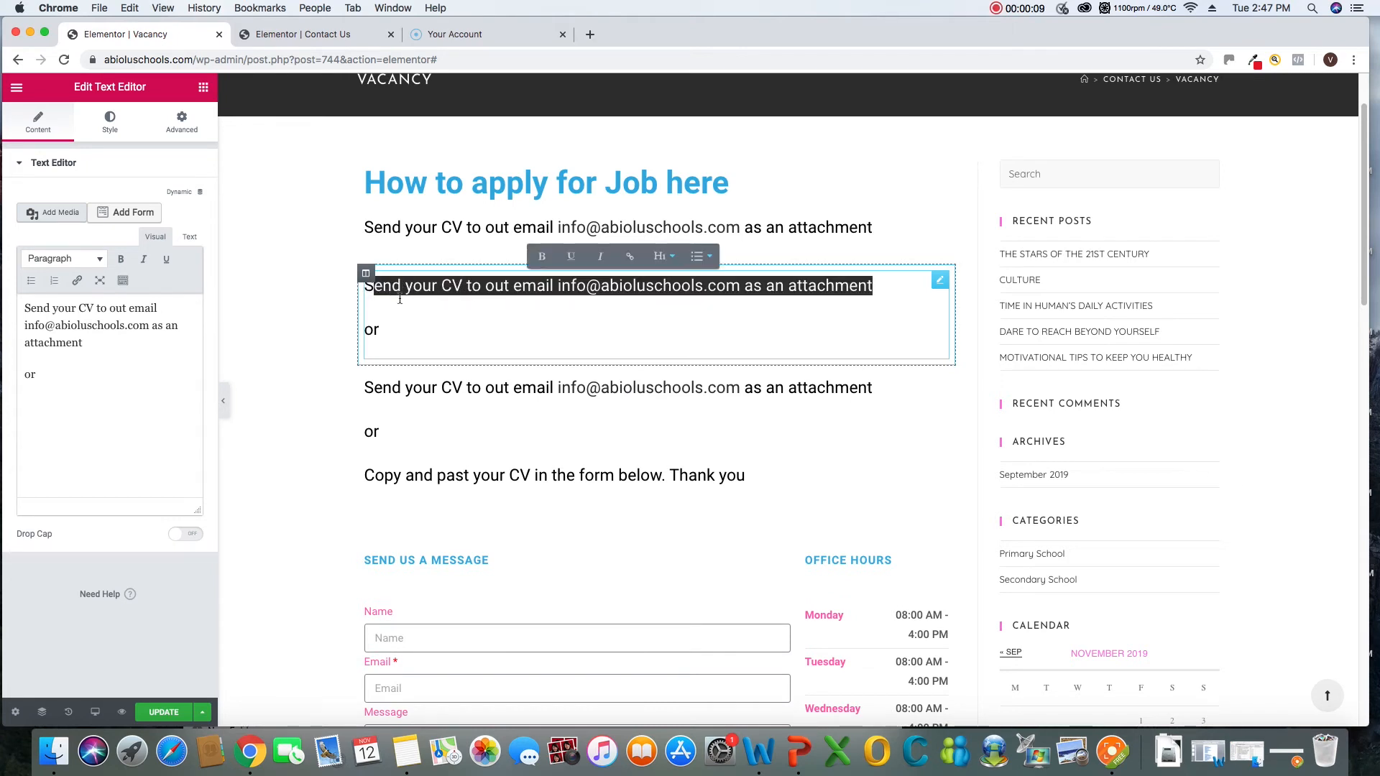
pyautogui.press('BackSpace')
pyautogui.press('BackSpace')
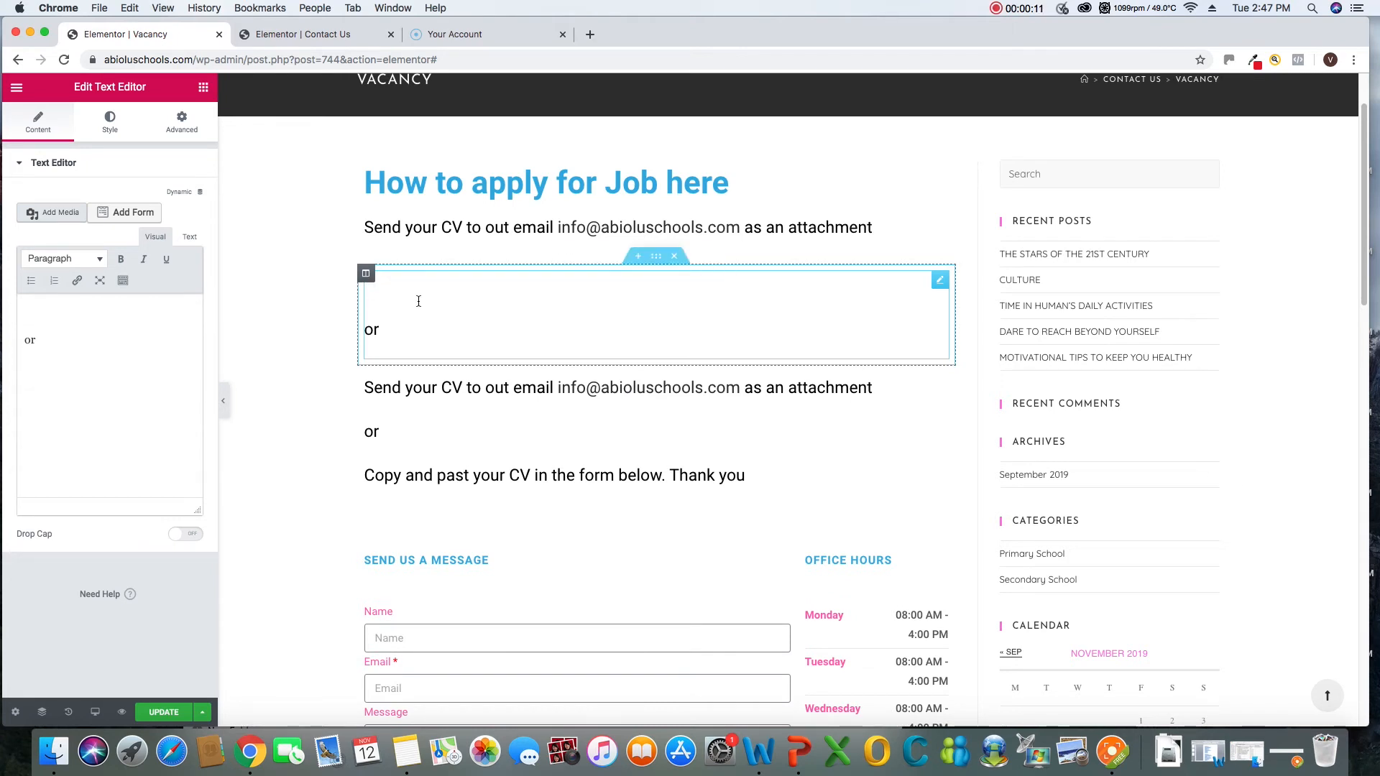
pyautogui.press('Delete')
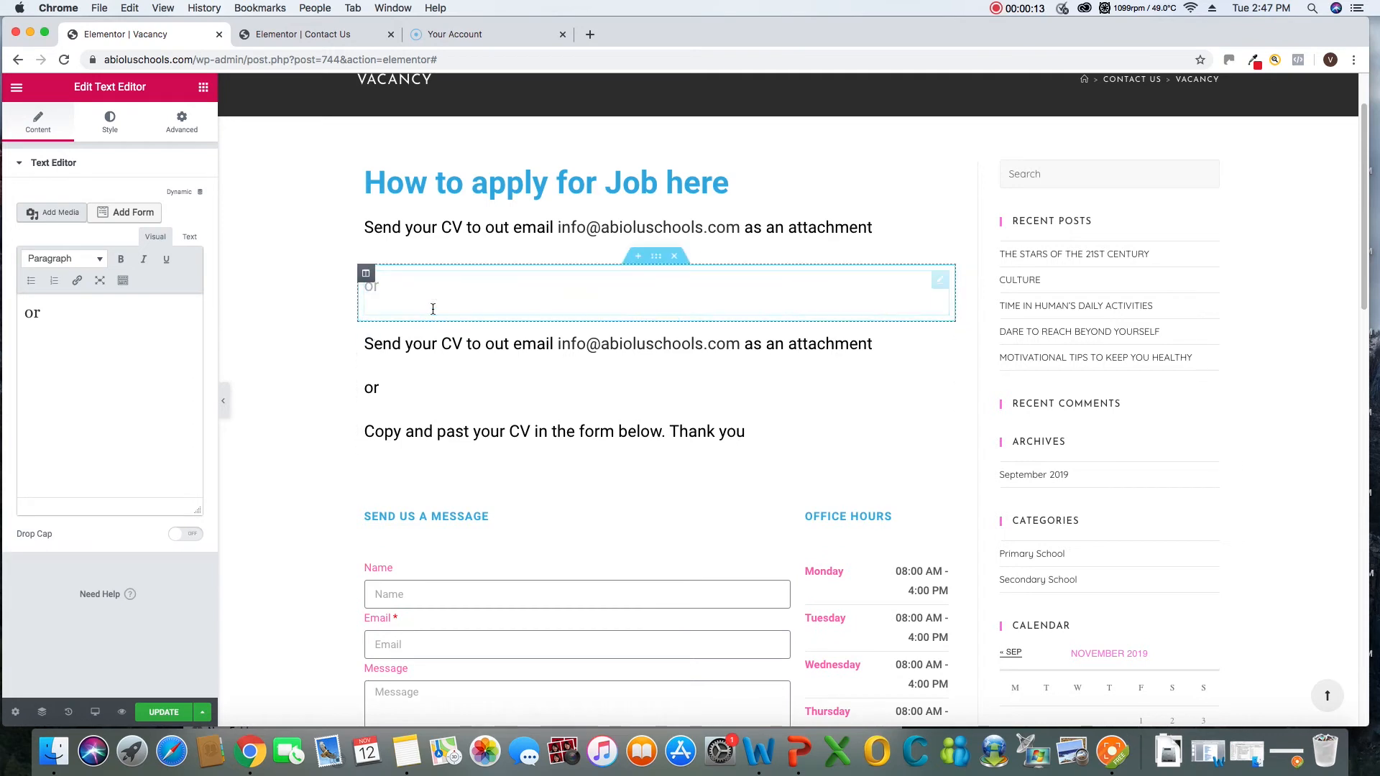
pyautogui.click(150, 311)
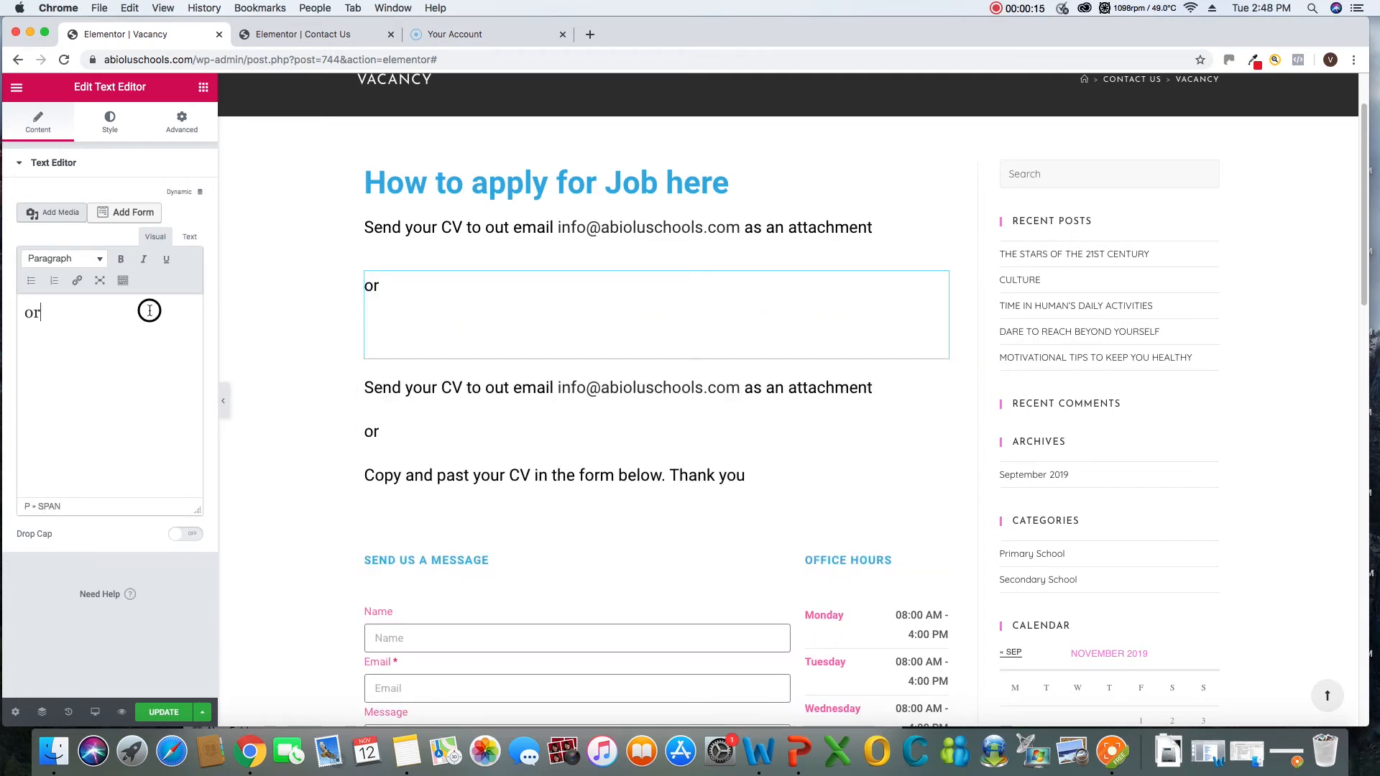
pyautogui.click(447, 381)
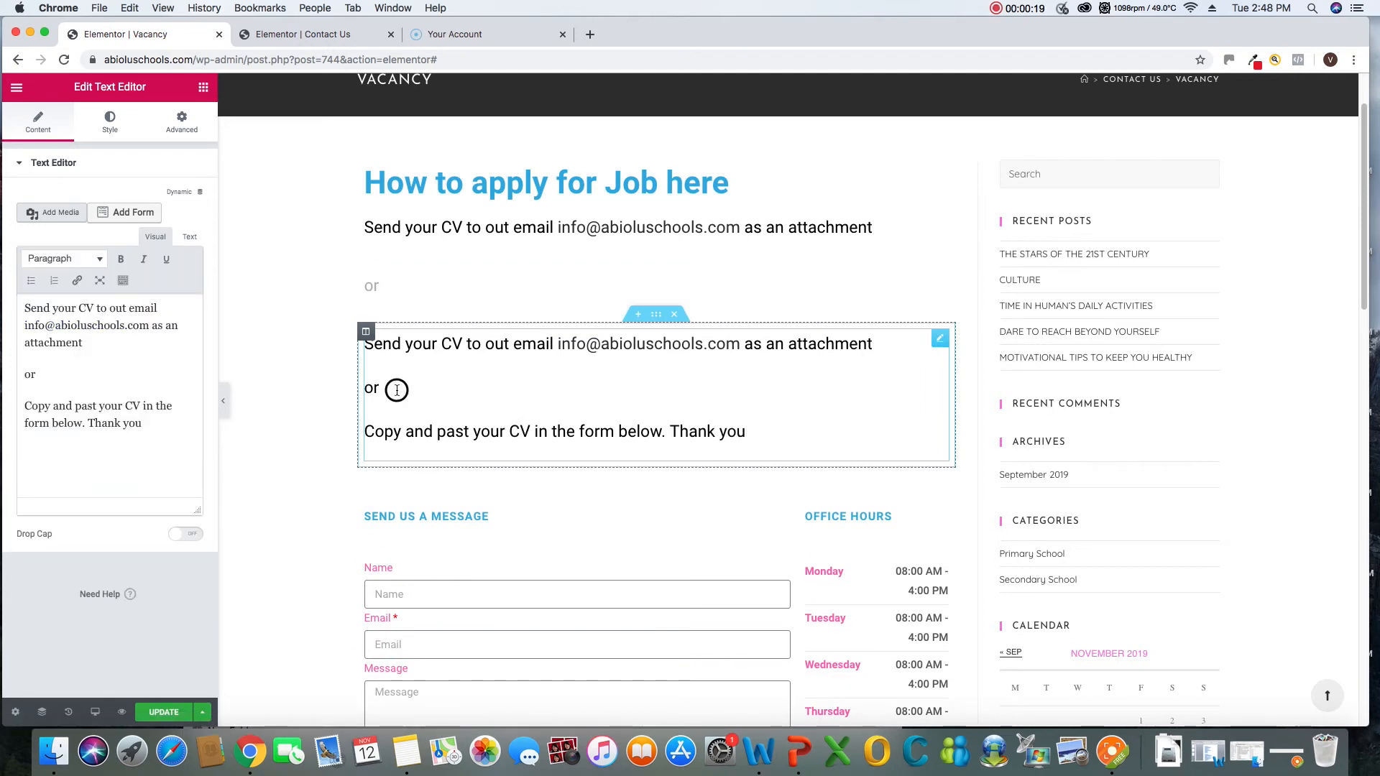
pyautogui.moveTo(394, 389); pyautogui.dragTo(351, 346)
pyautogui.click(351, 346)
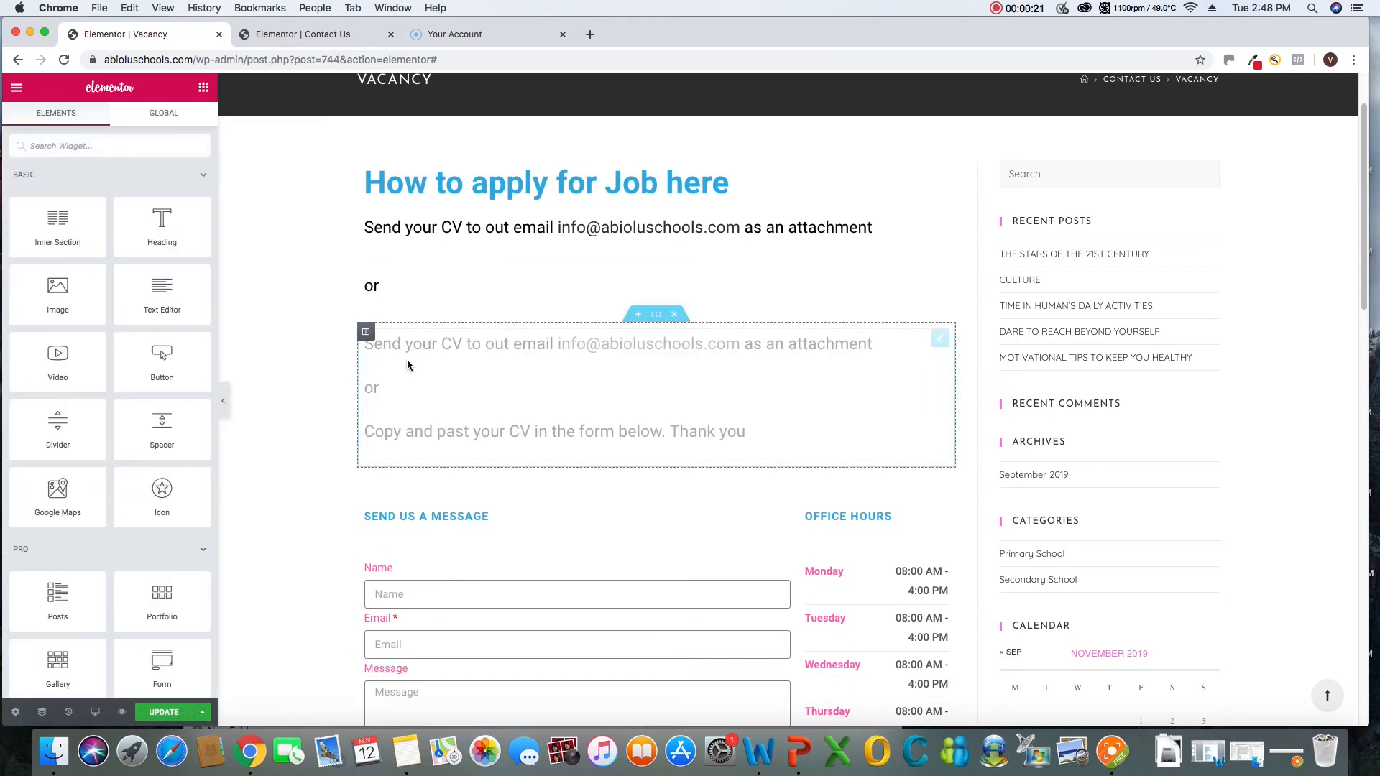
pyautogui.rightClick(940, 341)
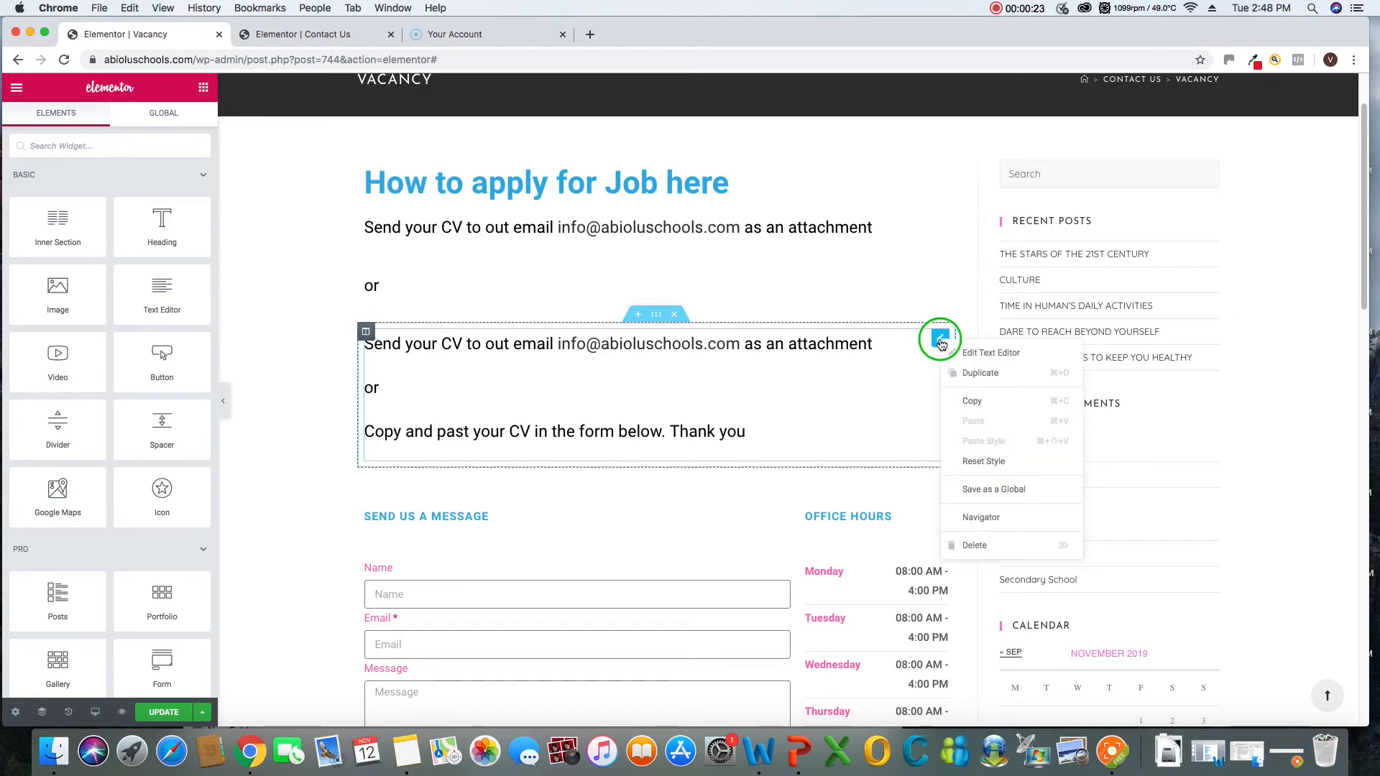
pyautogui.click(969, 356)
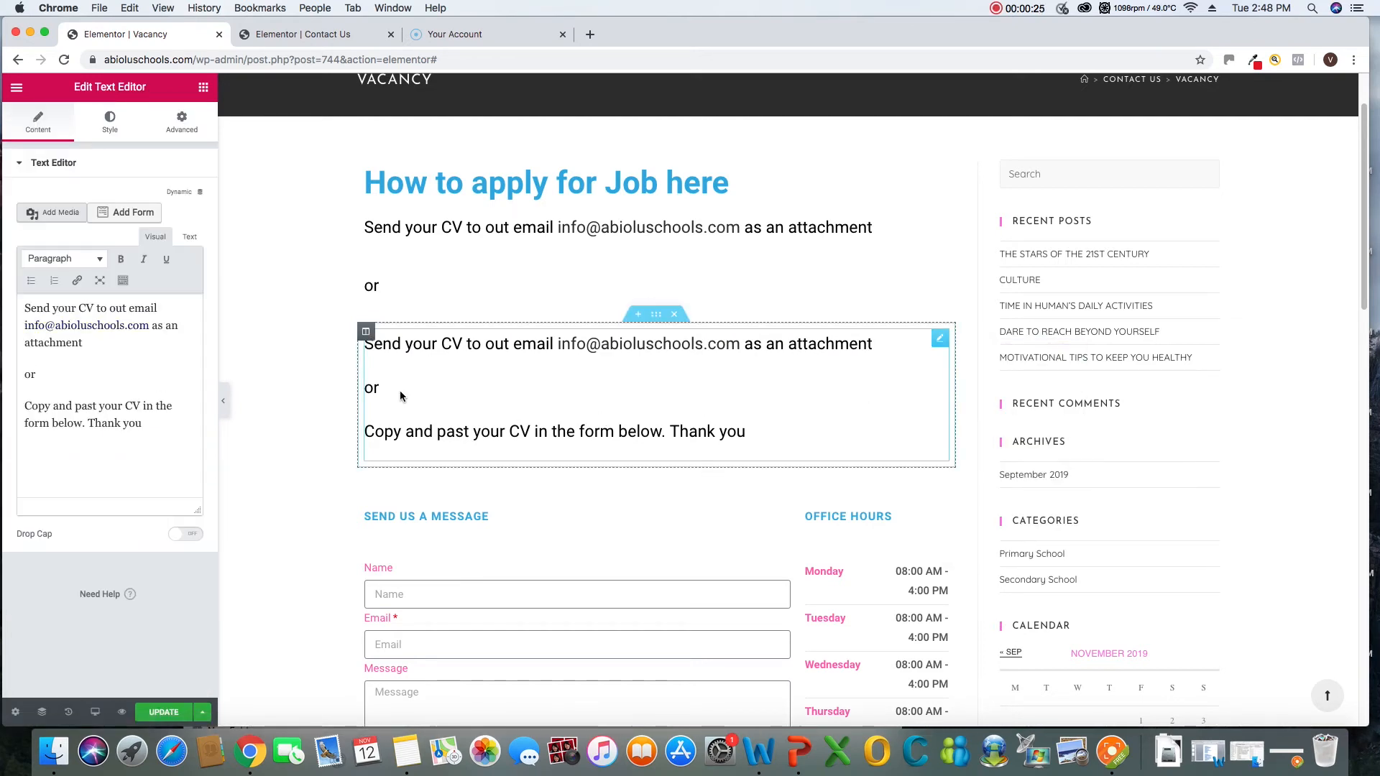
pyautogui.moveTo(400, 391); pyautogui.dragTo(352, 344)
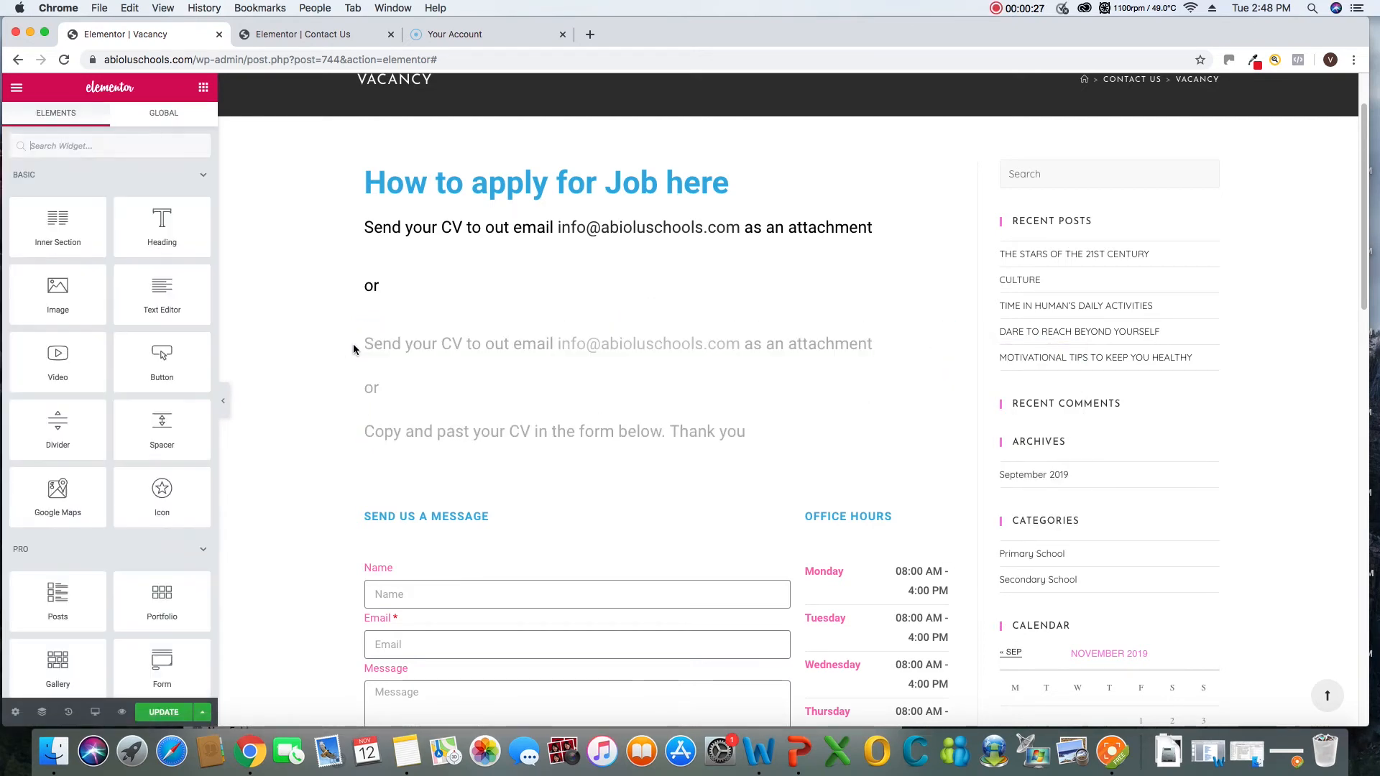
# Delete the "Send your CV" and "or" lines from the third instructions section, keeping only "Copy and past your CV in the form below. Thank you"
pyautogui.rightClick(389, 373)
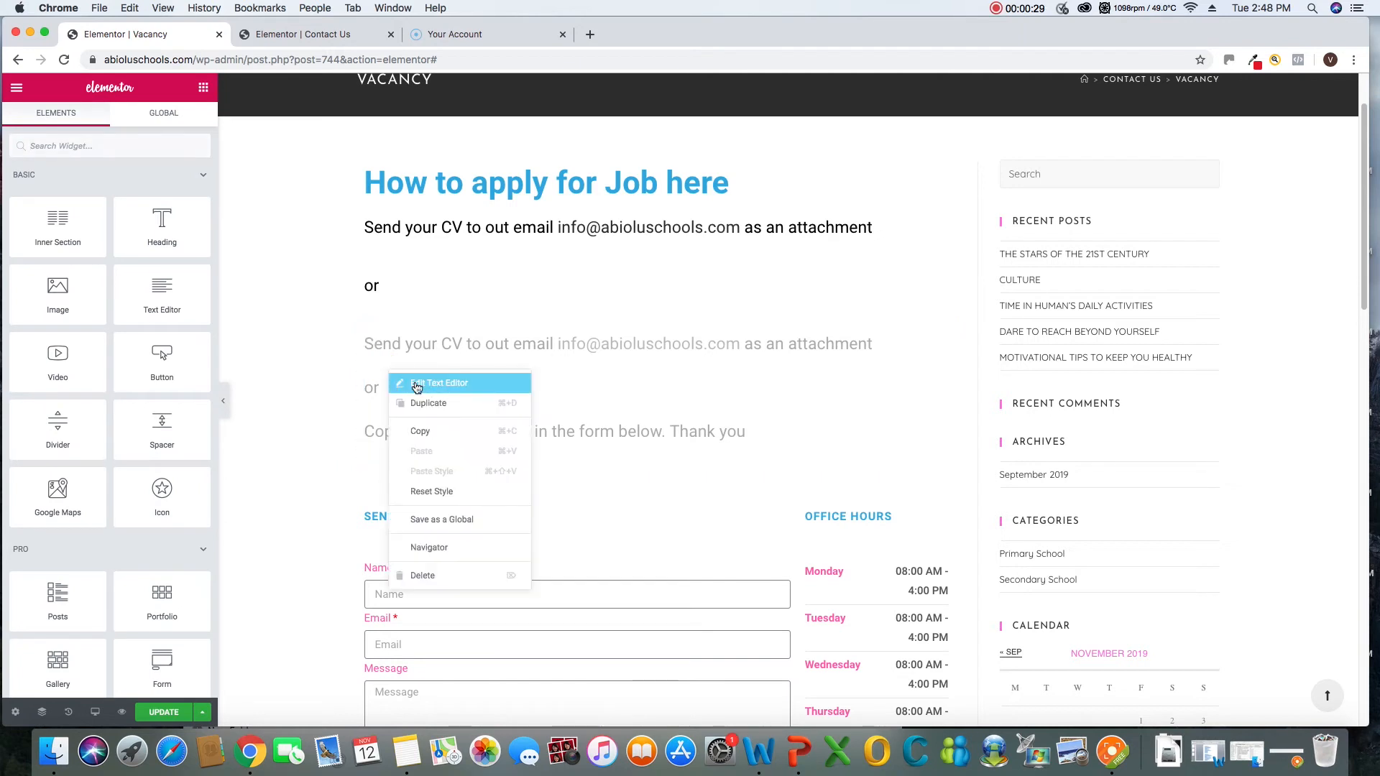
pyautogui.click(413, 384)
pyautogui.moveTo(36, 375); pyautogui.dragTo(24, 325)
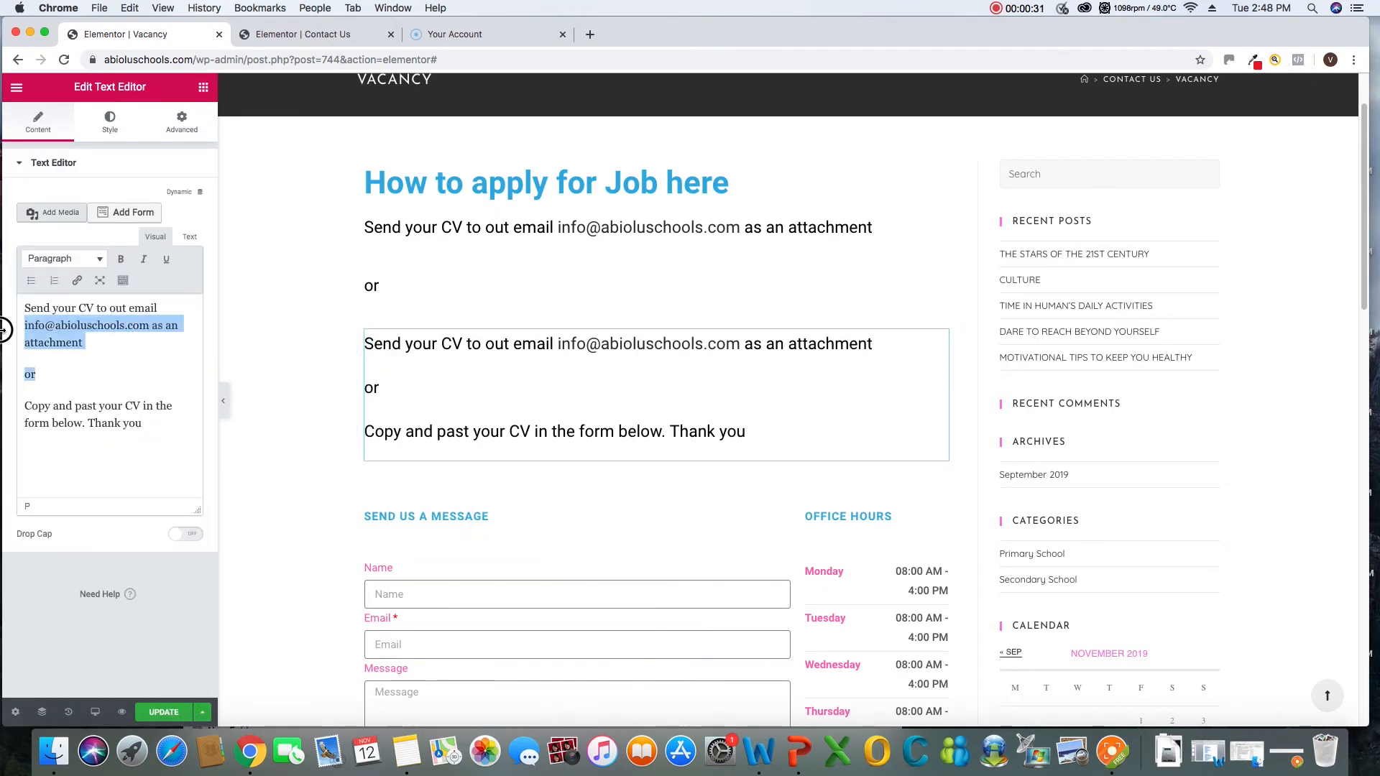
pyautogui.press('BackSpace')
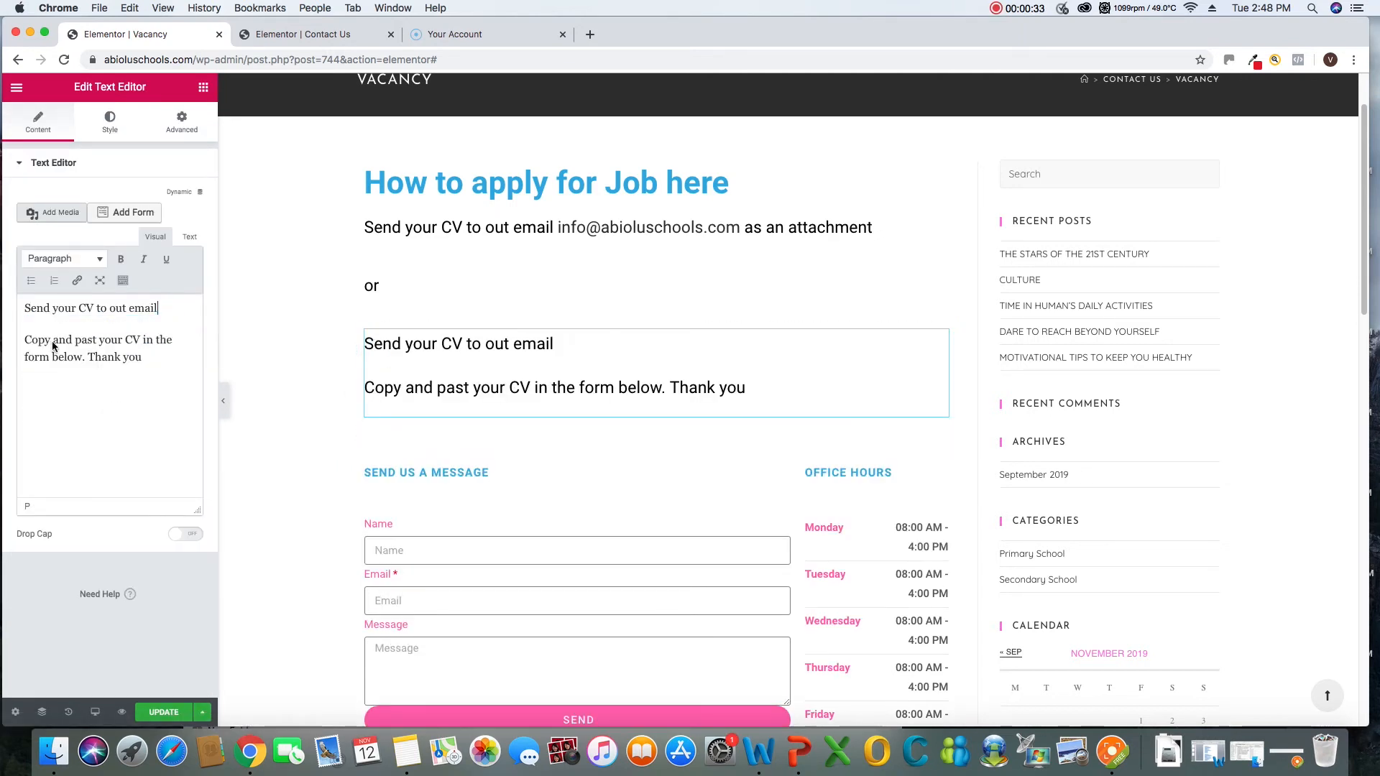
pyautogui.press('BackSpace')
pyautogui.press('BackSpace')
pyautogui.press('BackSpace')
pyautogui.moveTo(150, 310); pyautogui.dragTo(26, 318)
pyautogui.press('BackSpace')
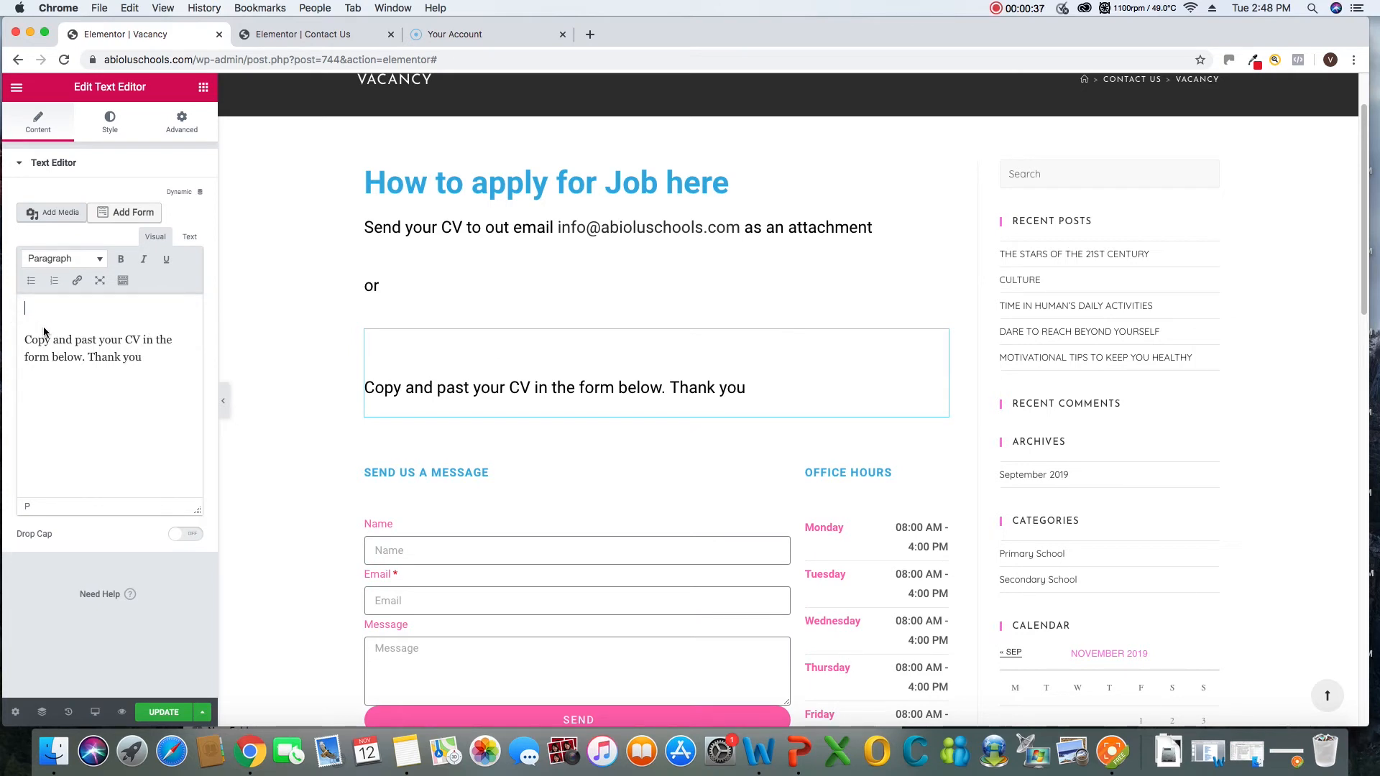
pyautogui.press('Delete')
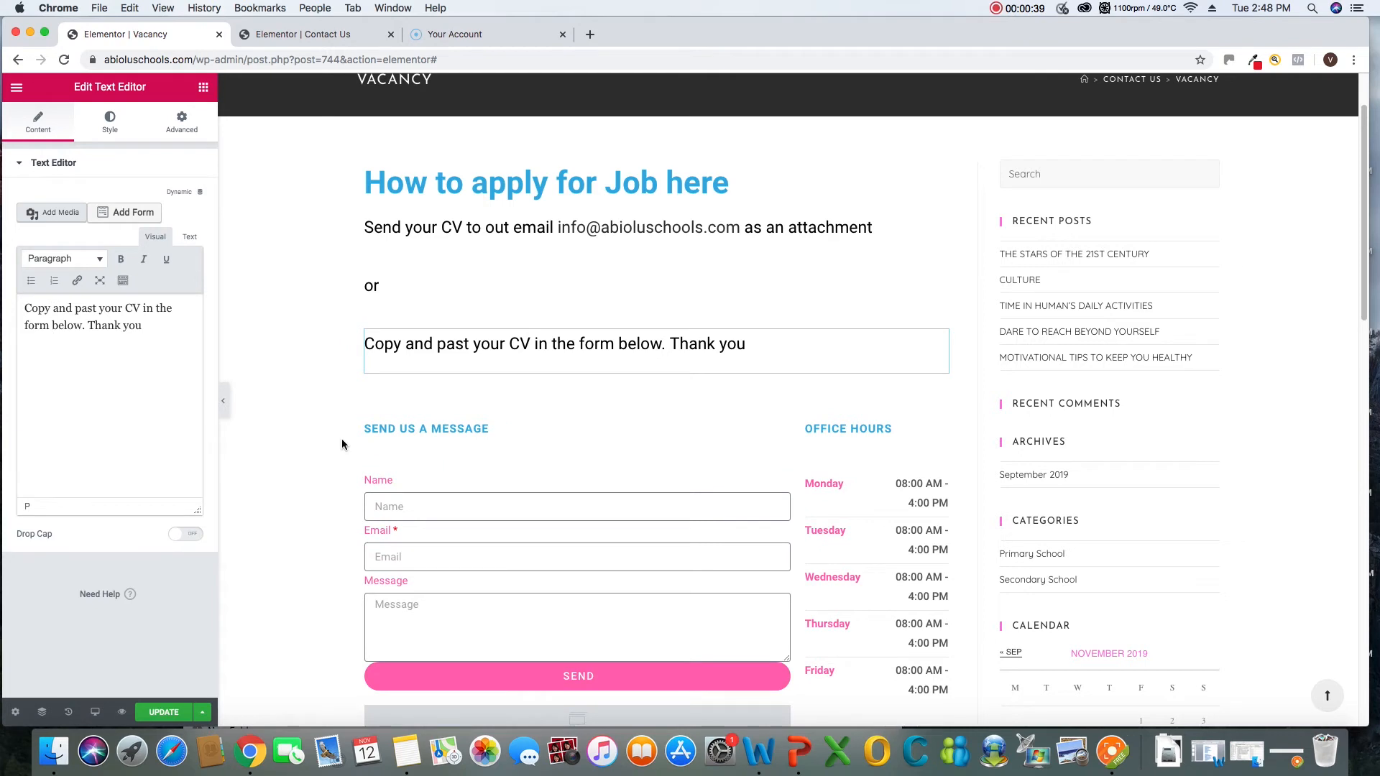
# Open the "or" section for editing and select its text
pyautogui.click(381, 285)
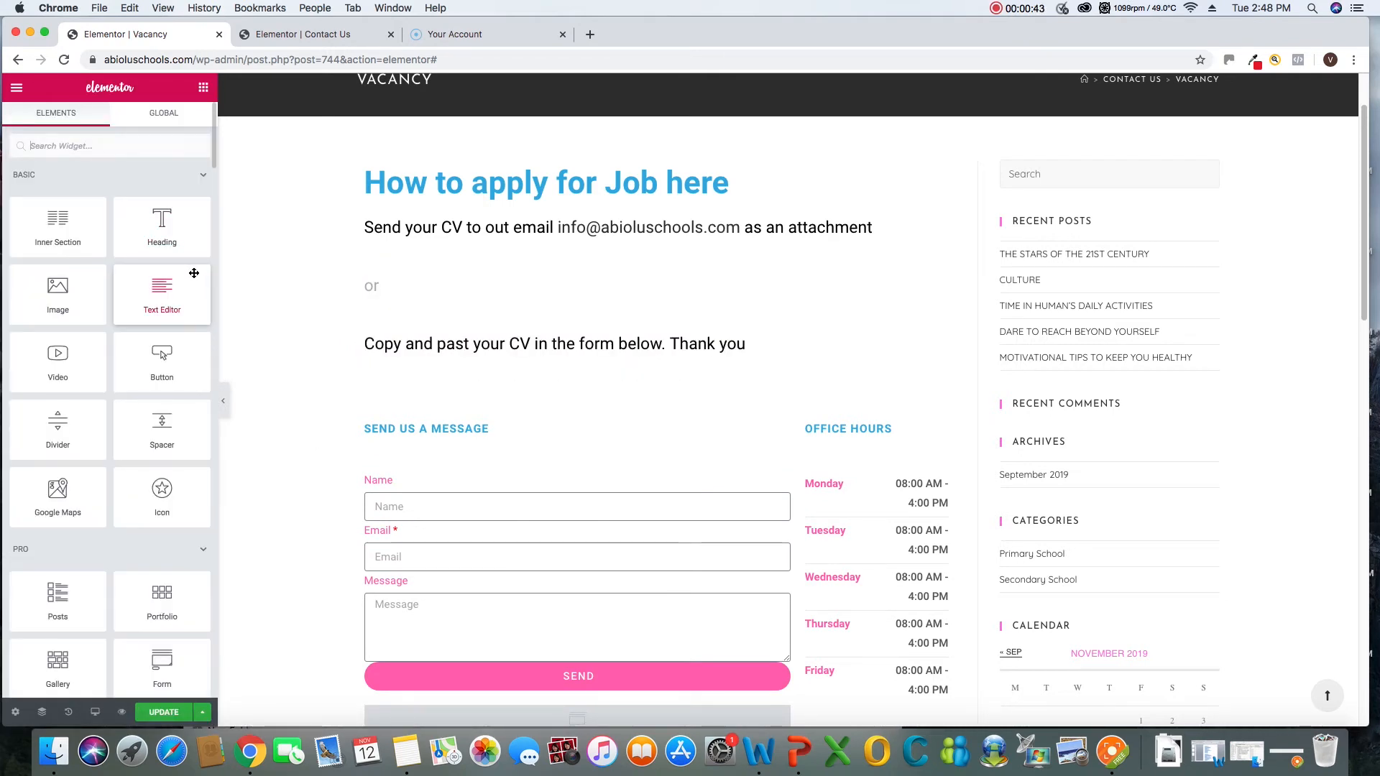
pyautogui.rightClick(385, 291)
pyautogui.click(411, 302)
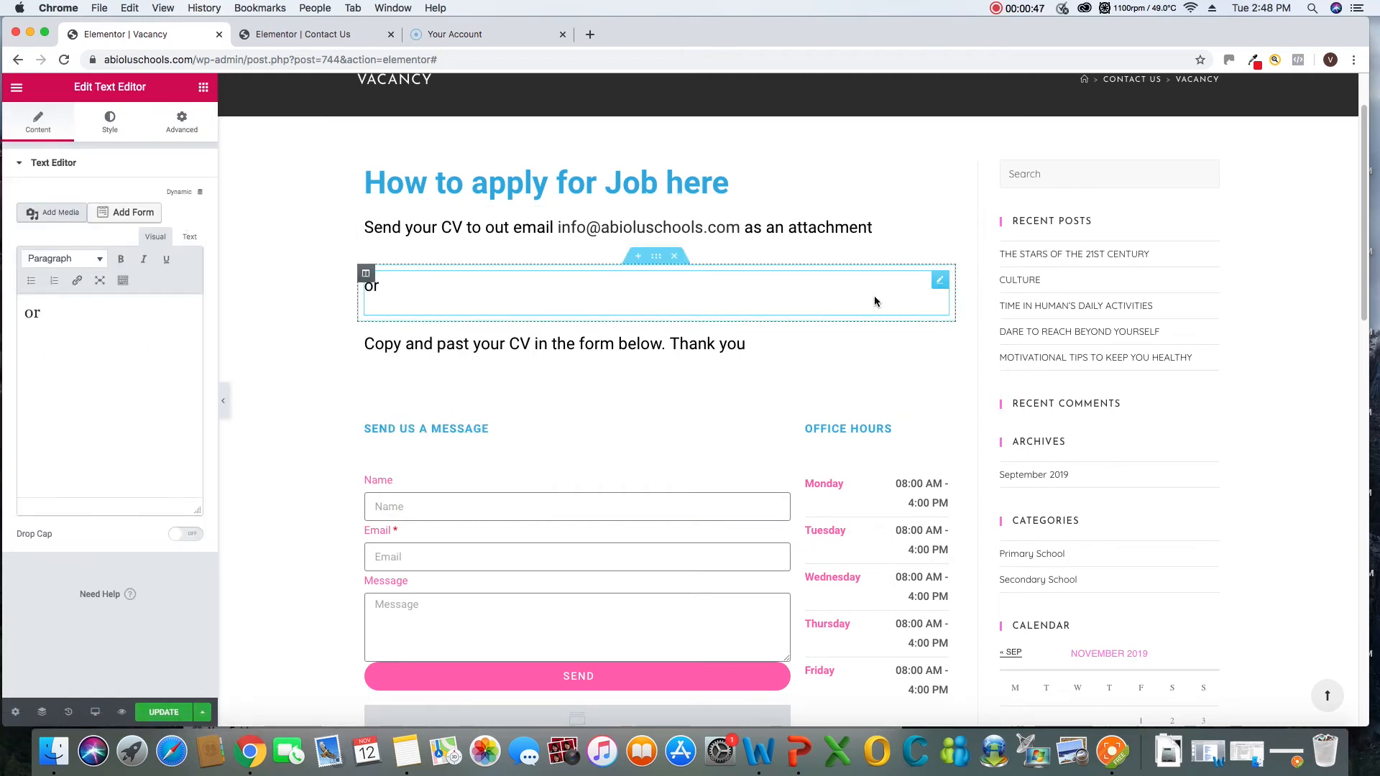
pyautogui.rightClick(955, 290)
pyautogui.click(957, 294)
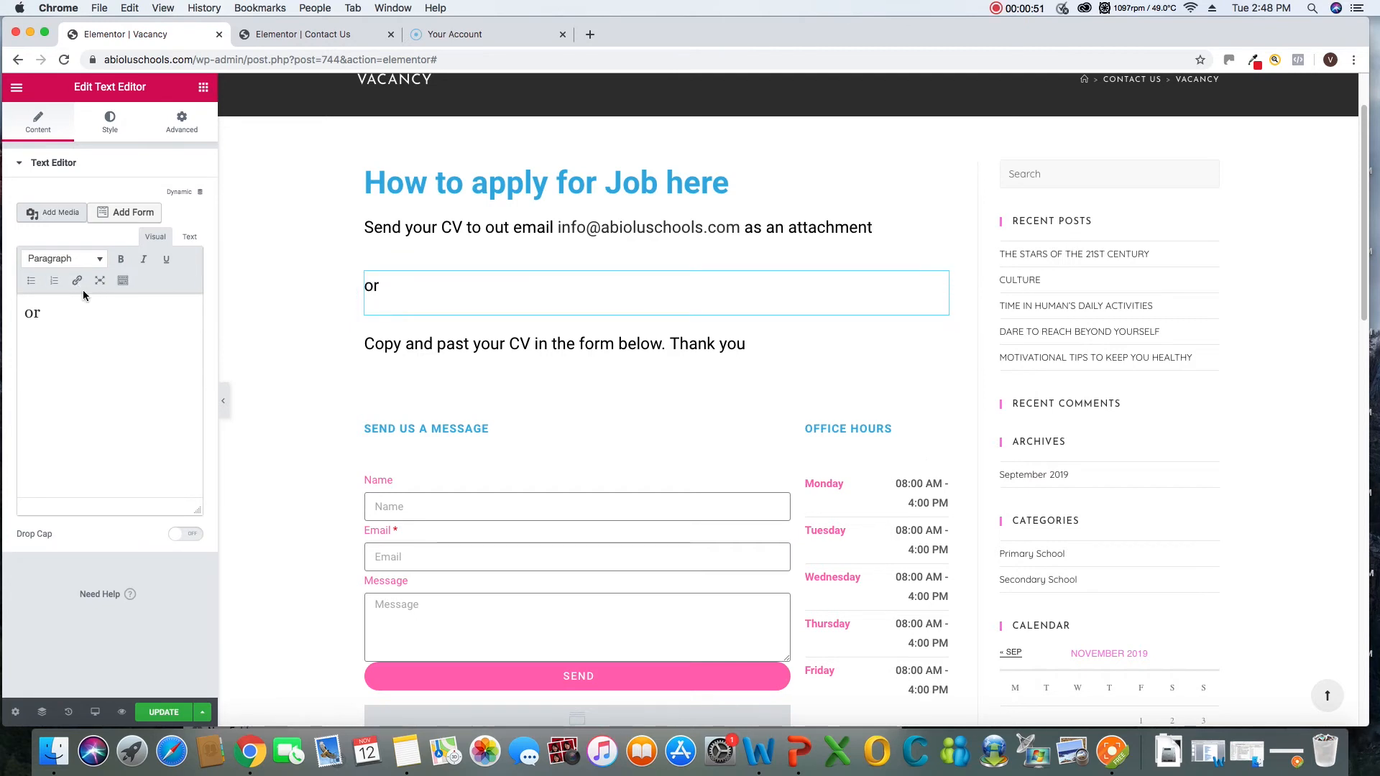
pyautogui.click(415, 294)
pyautogui.doubleClick(368, 284)
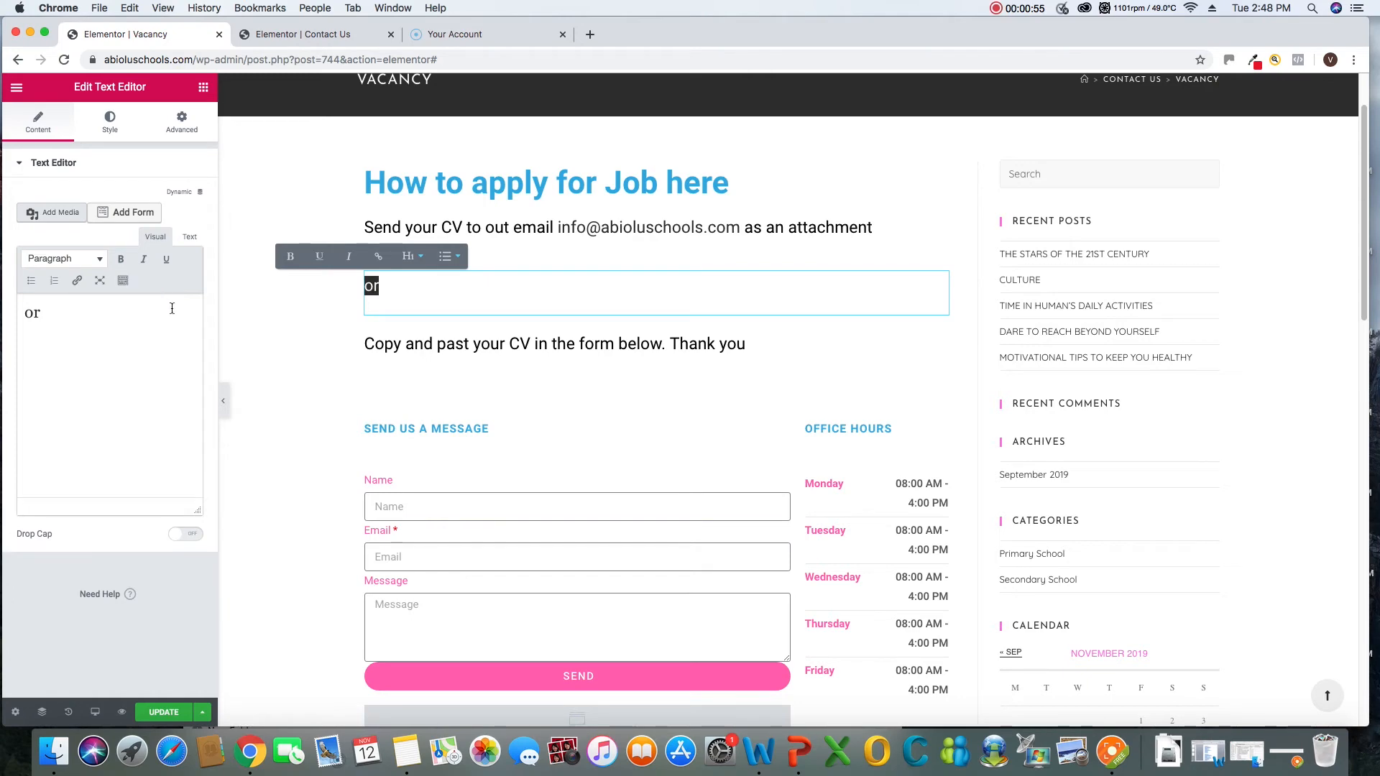
pyautogui.click(480, 307)
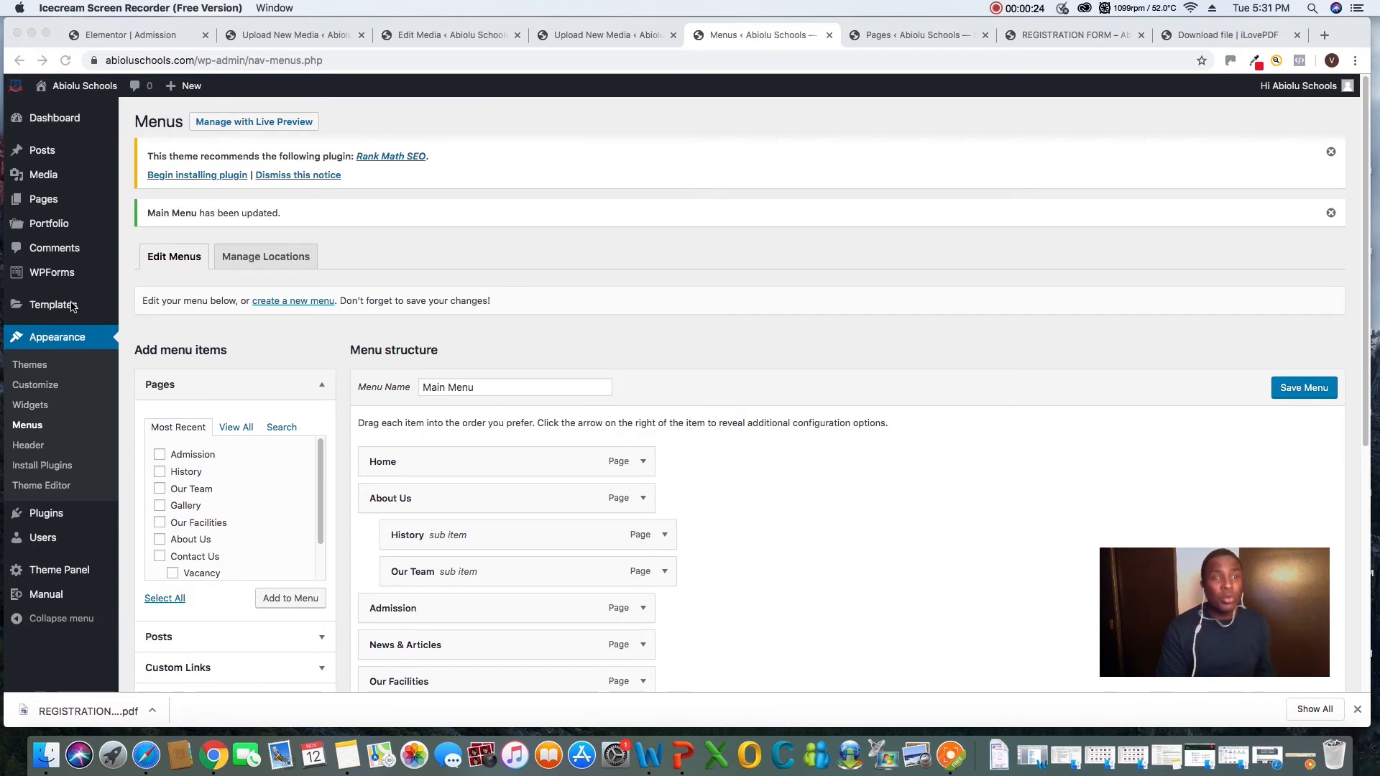
# Open the Gallery page from the site's list of all pages for editing with Elementor
pyautogui.click(40, 208)
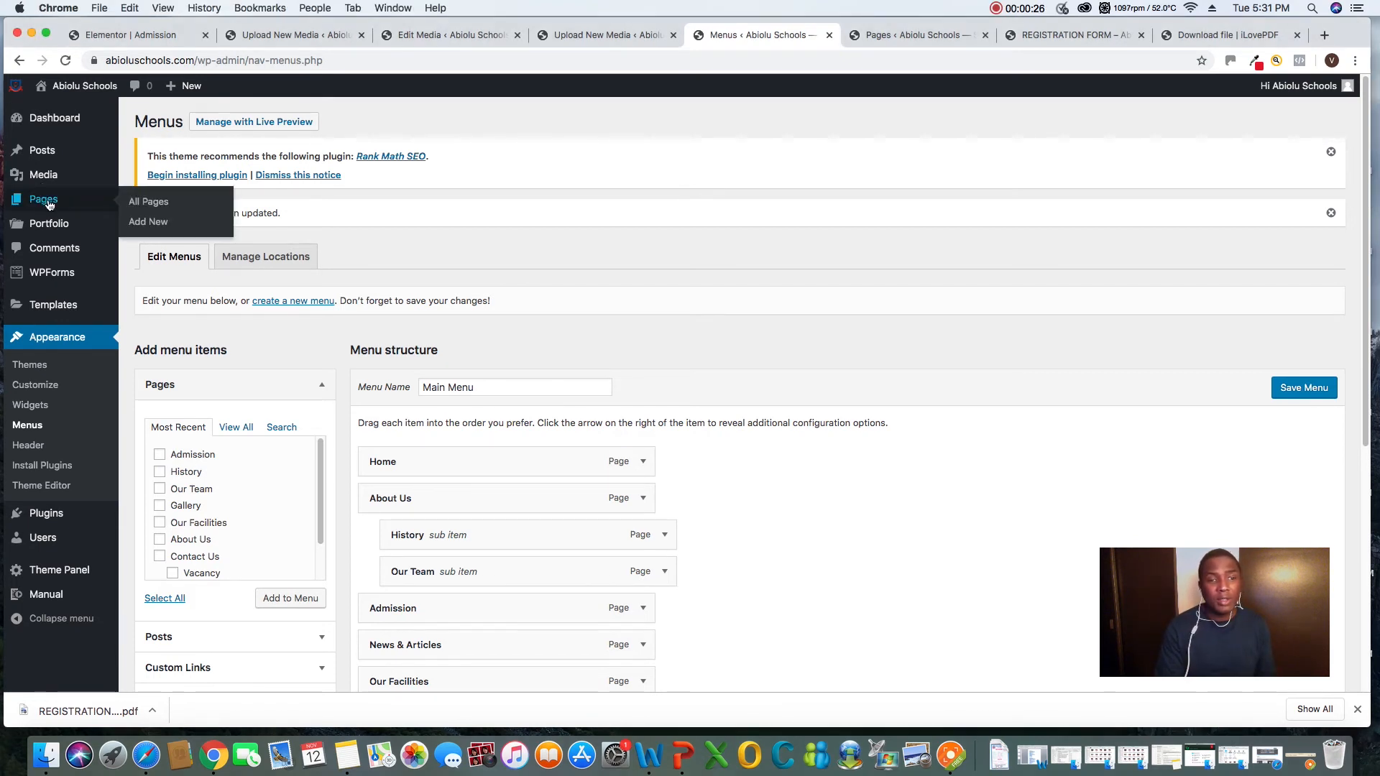
pyautogui.click(147, 206)
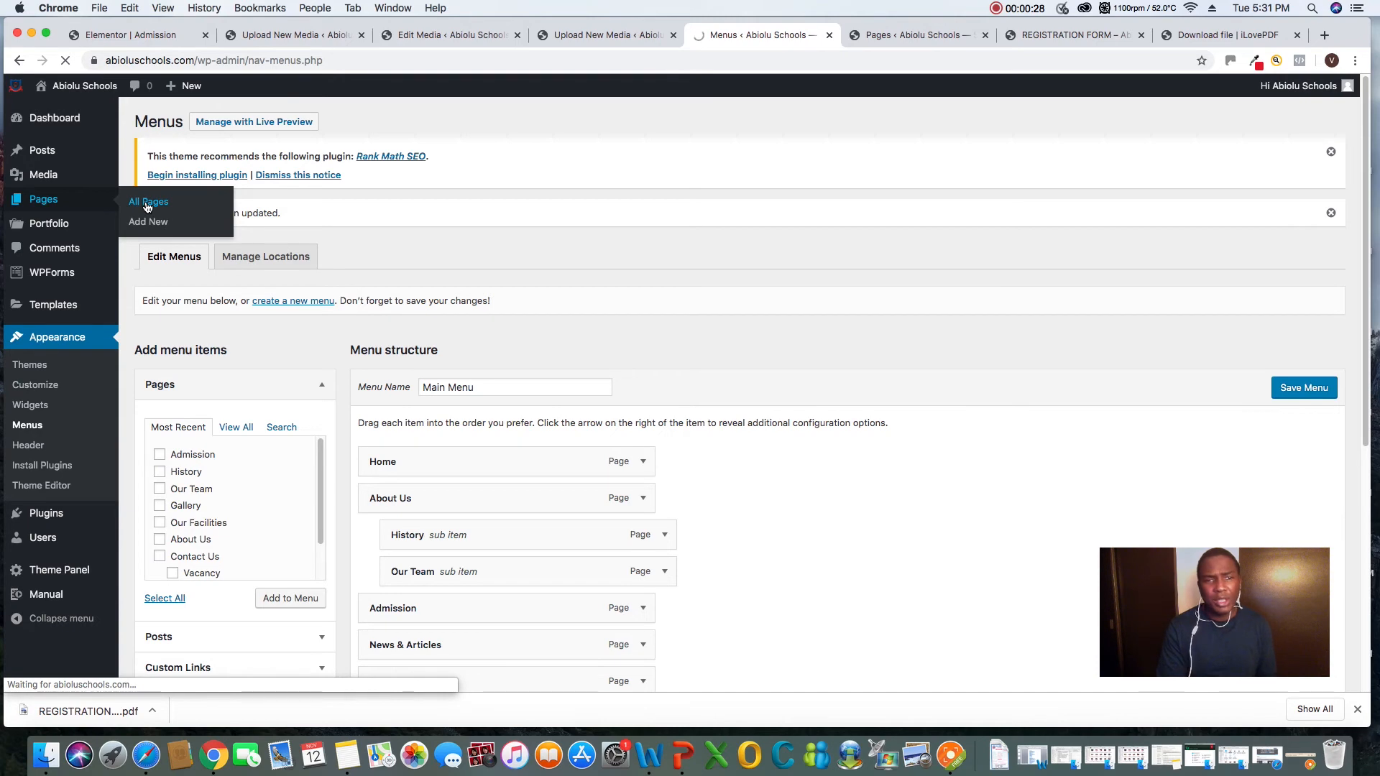
pyautogui.scroll(-1, 367, 478)
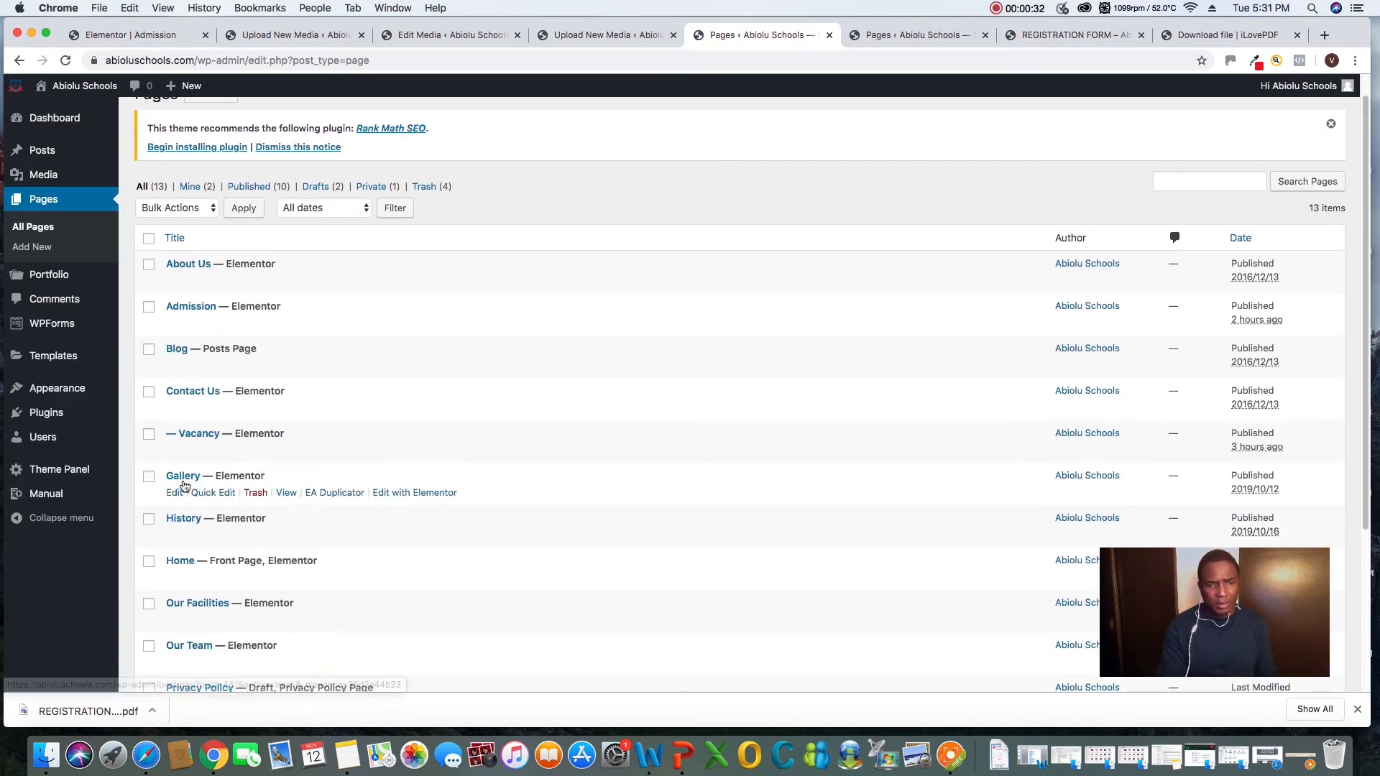
pyautogui.click(406, 496)
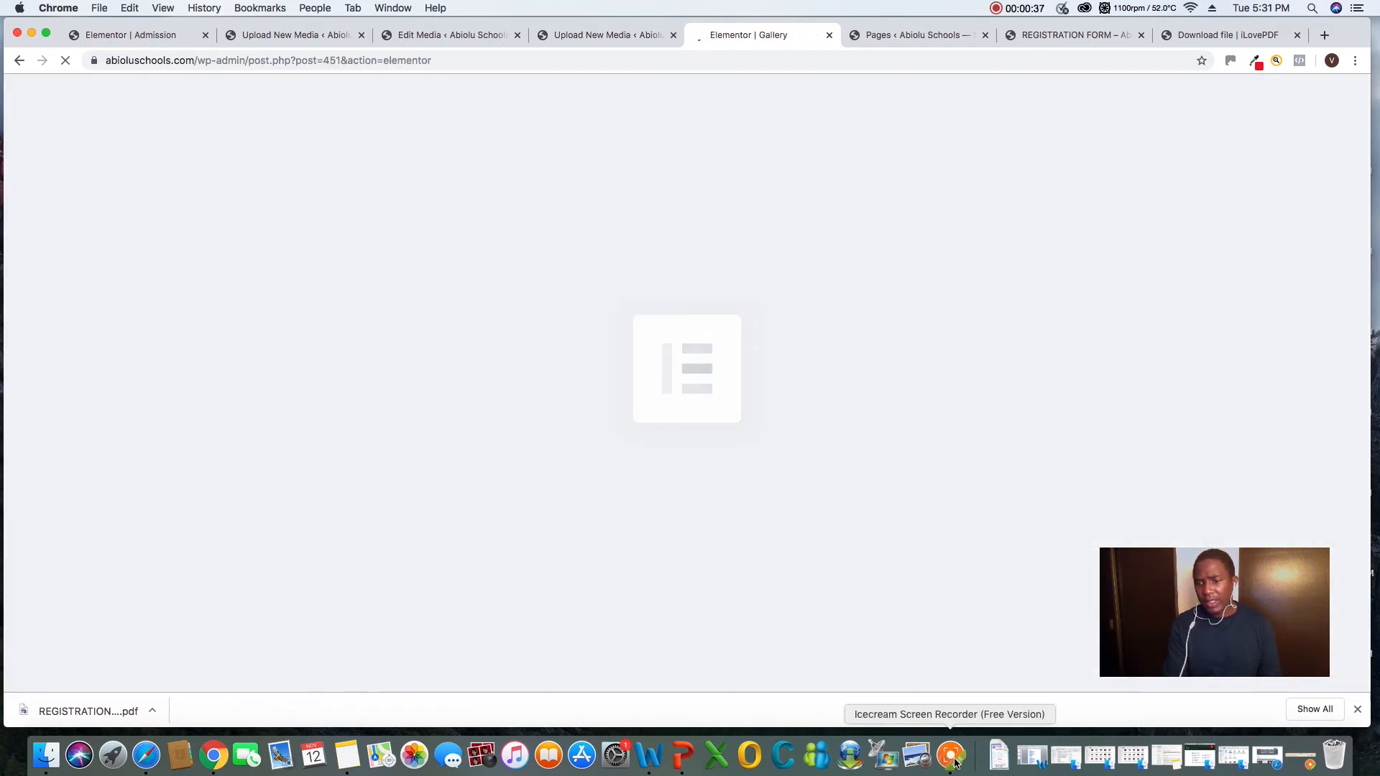
pyautogui.click(956, 762)
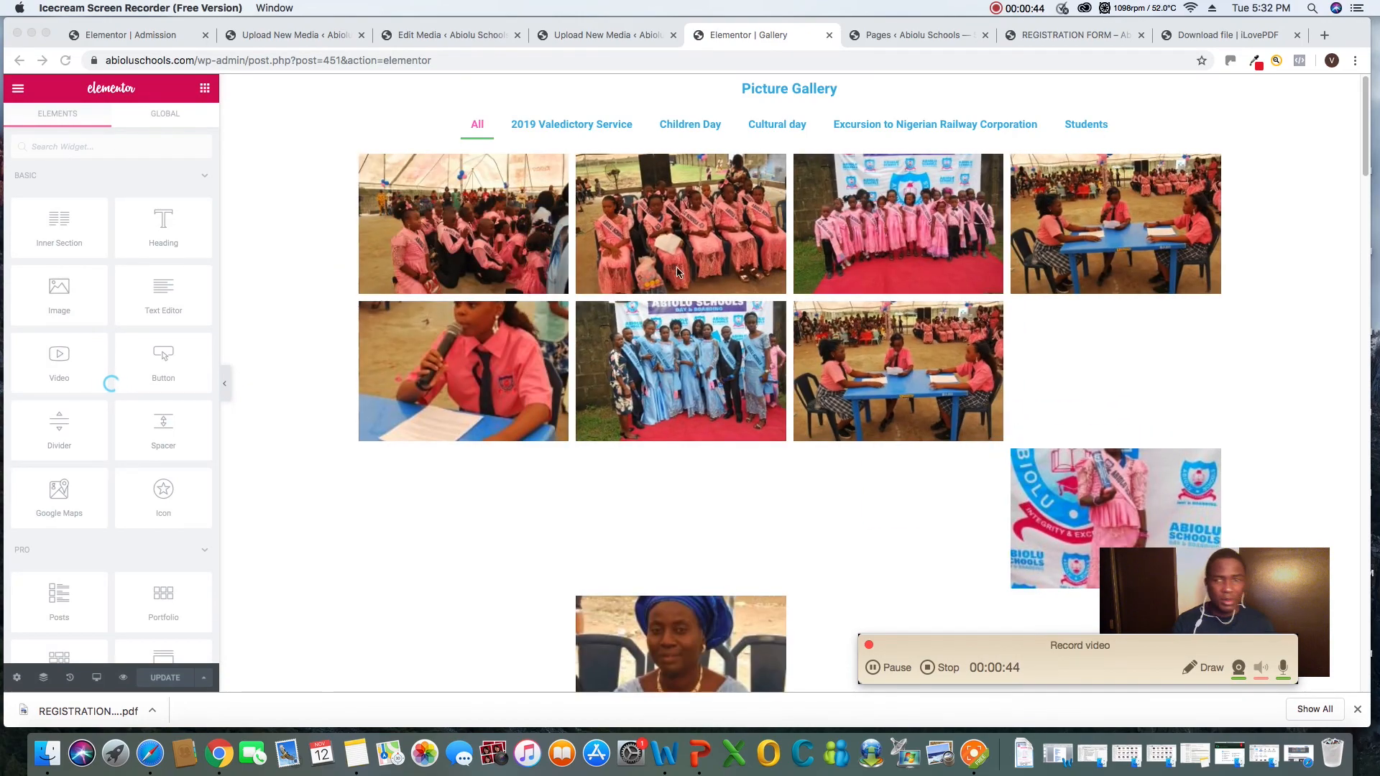
# Look through the Picture Gallery images on the page and open the gallery widget's settings for editing
pyautogui.click(1364, 152)
pyautogui.scroll(-20, 838, 370)
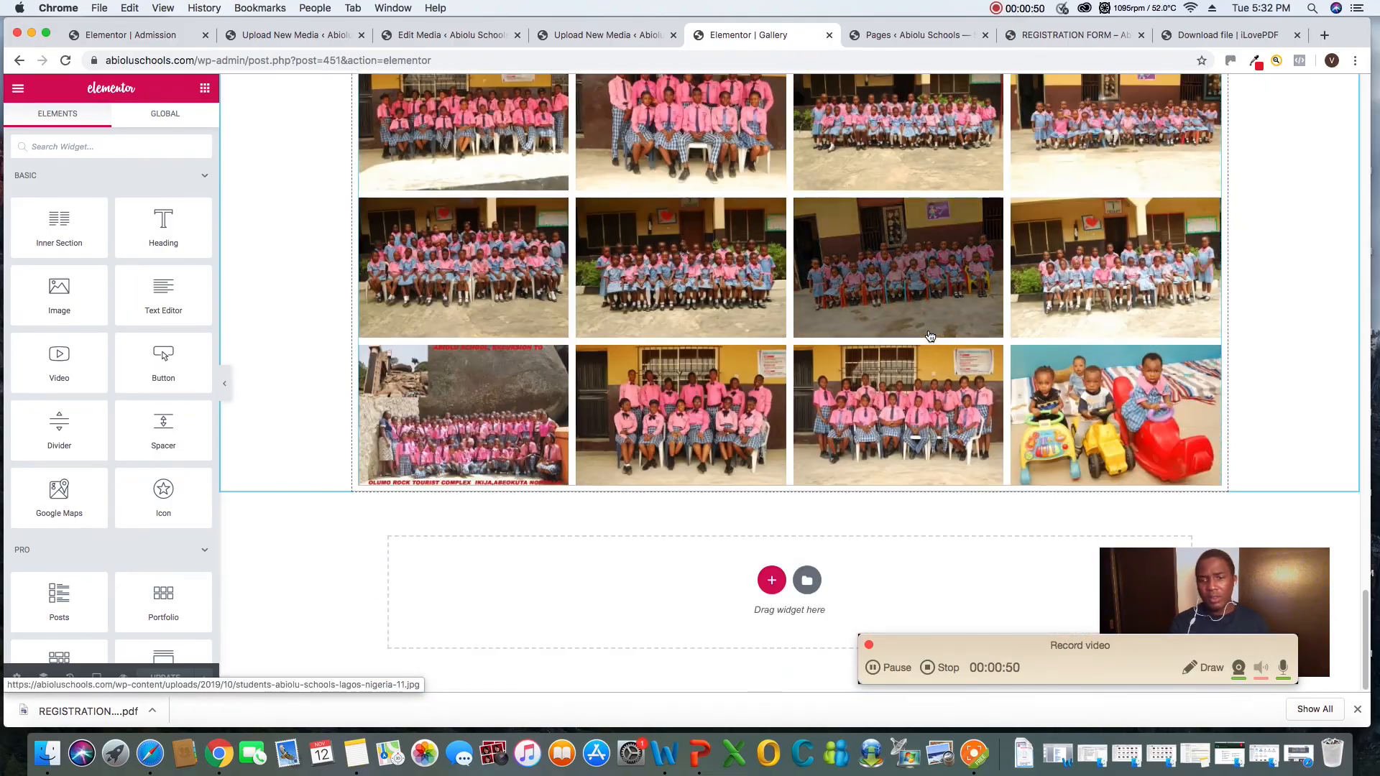
pyautogui.scroll(15, 930, 336)
pyautogui.scroll(10, 930, 337)
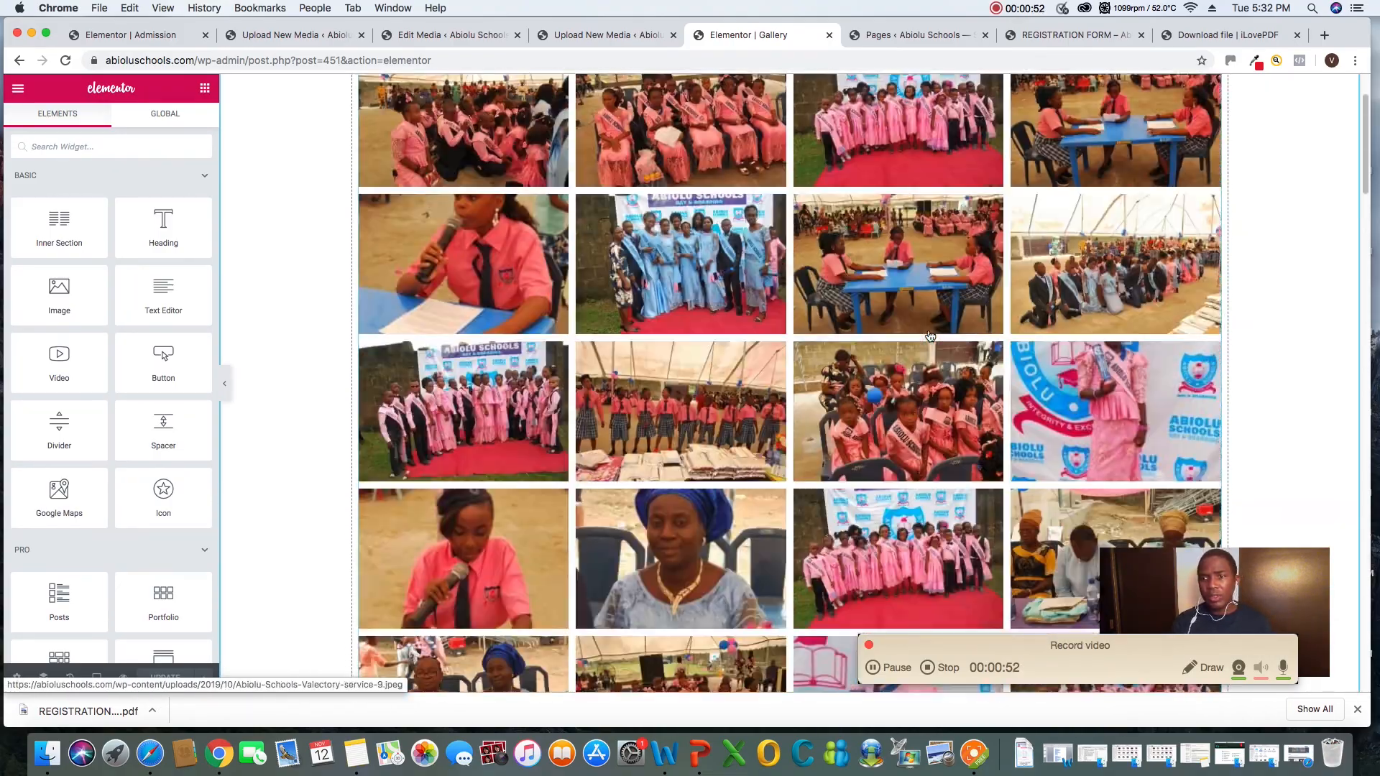
pyautogui.rightClick(1212, 119)
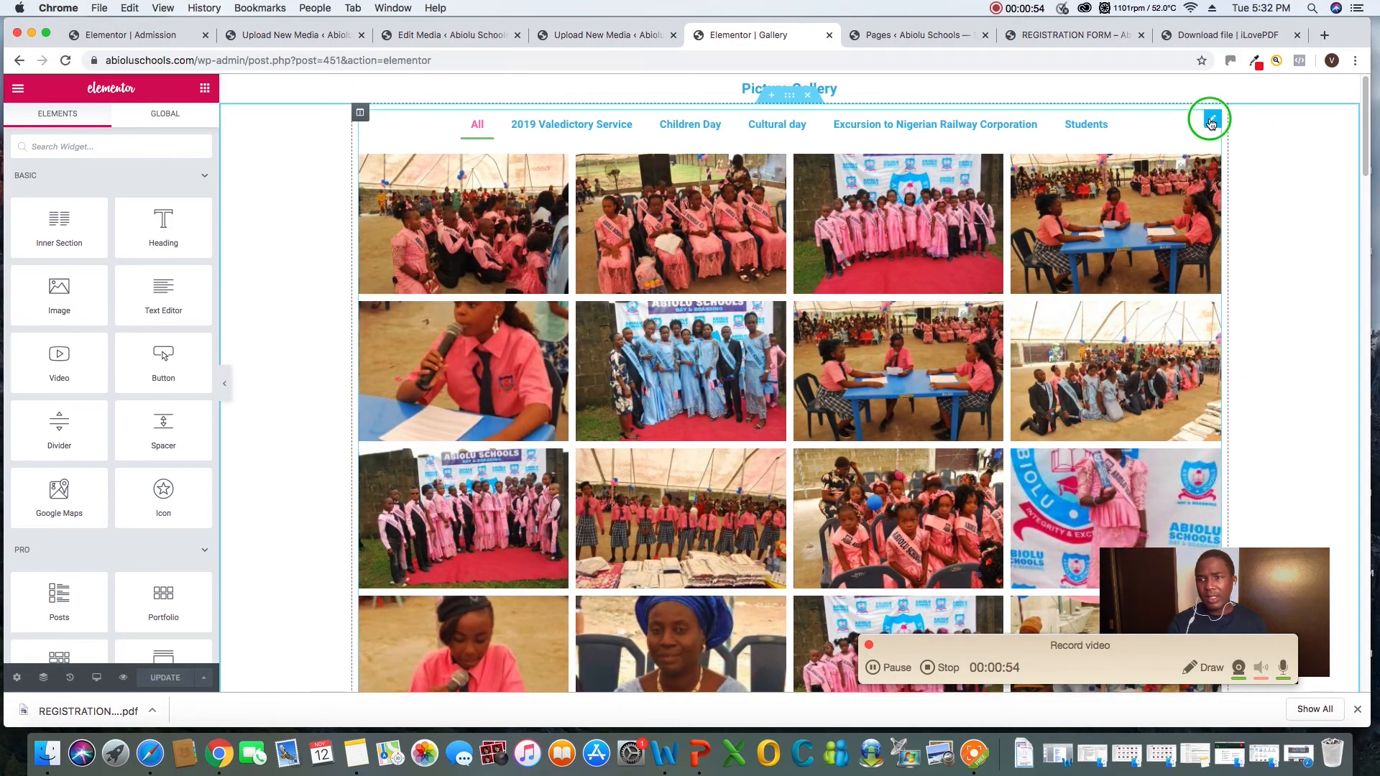
pyautogui.click(1233, 125)
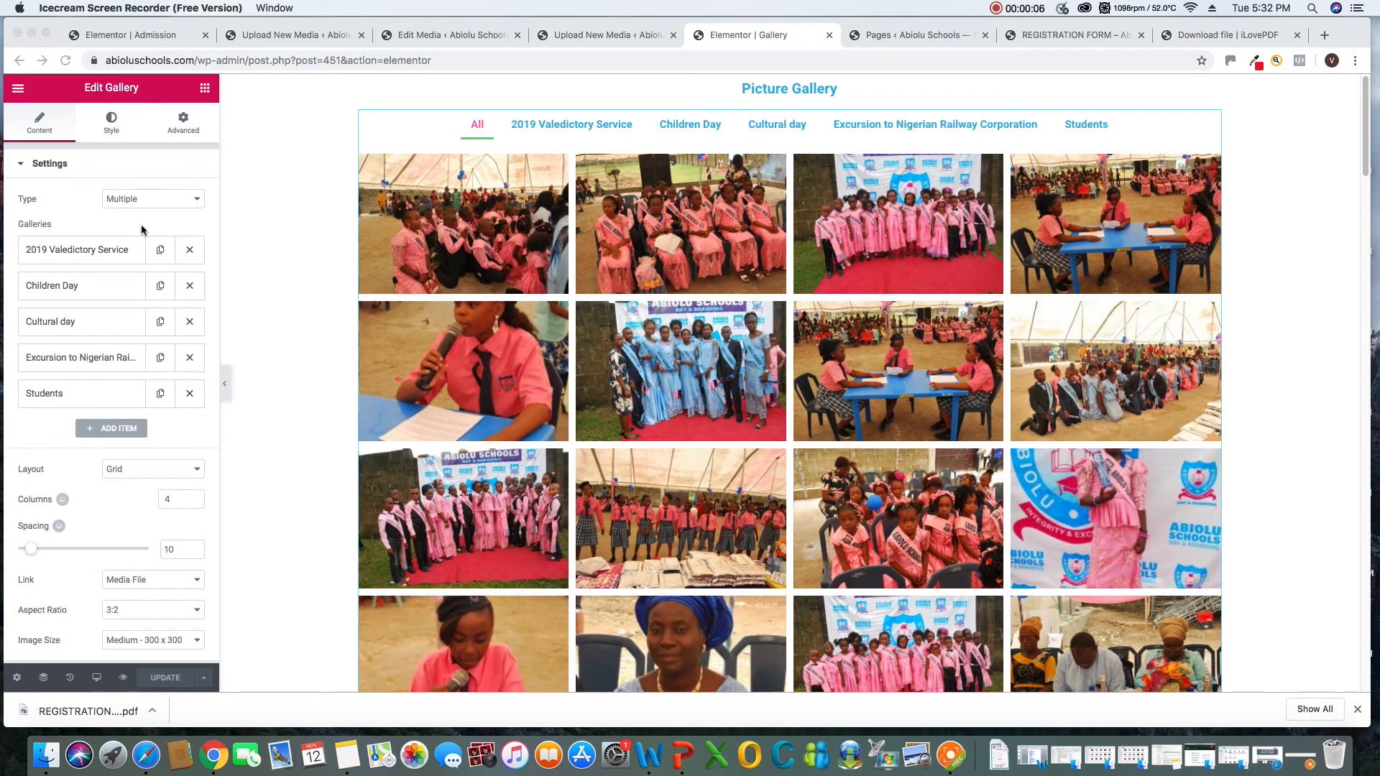
# Add a new item to the gallery widget's list of galleries and select its default title text
pyautogui.click(88, 428)
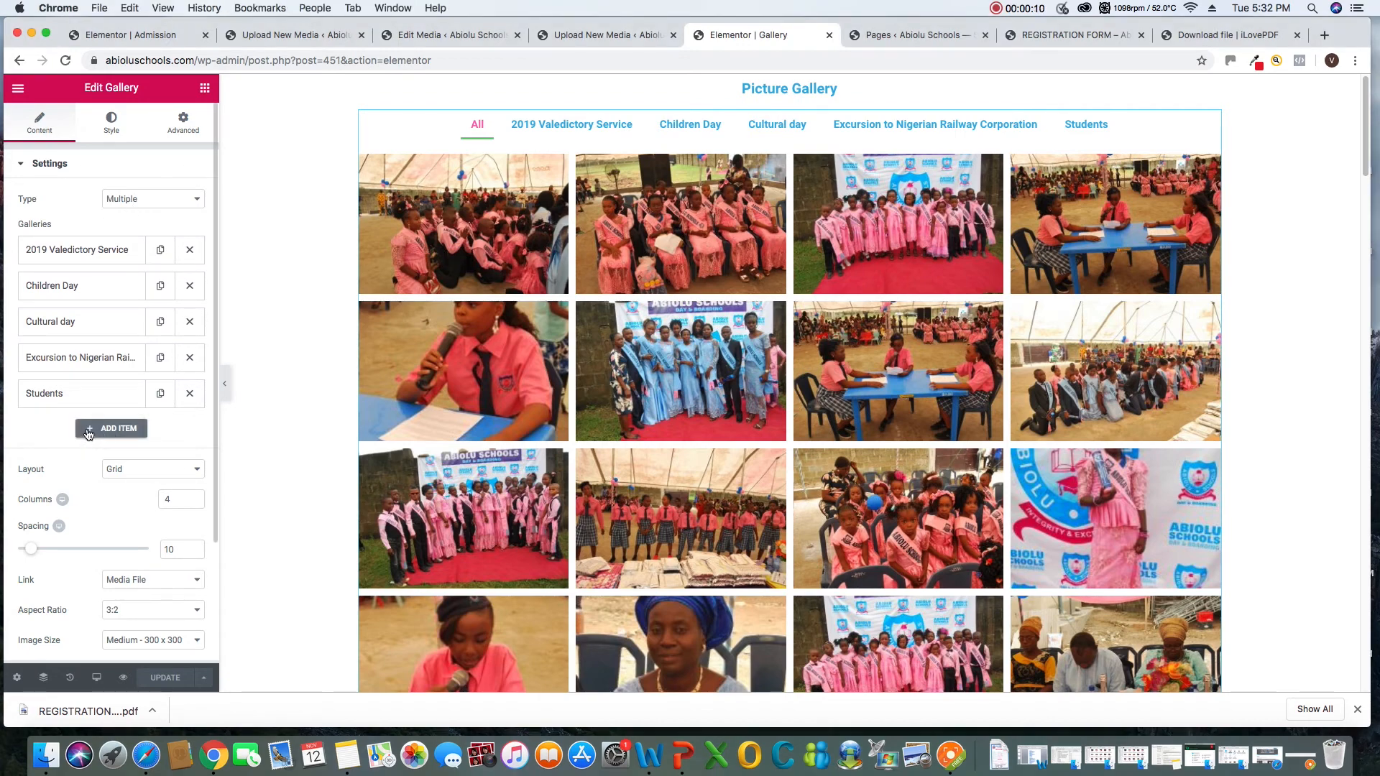
pyautogui.click(88, 429)
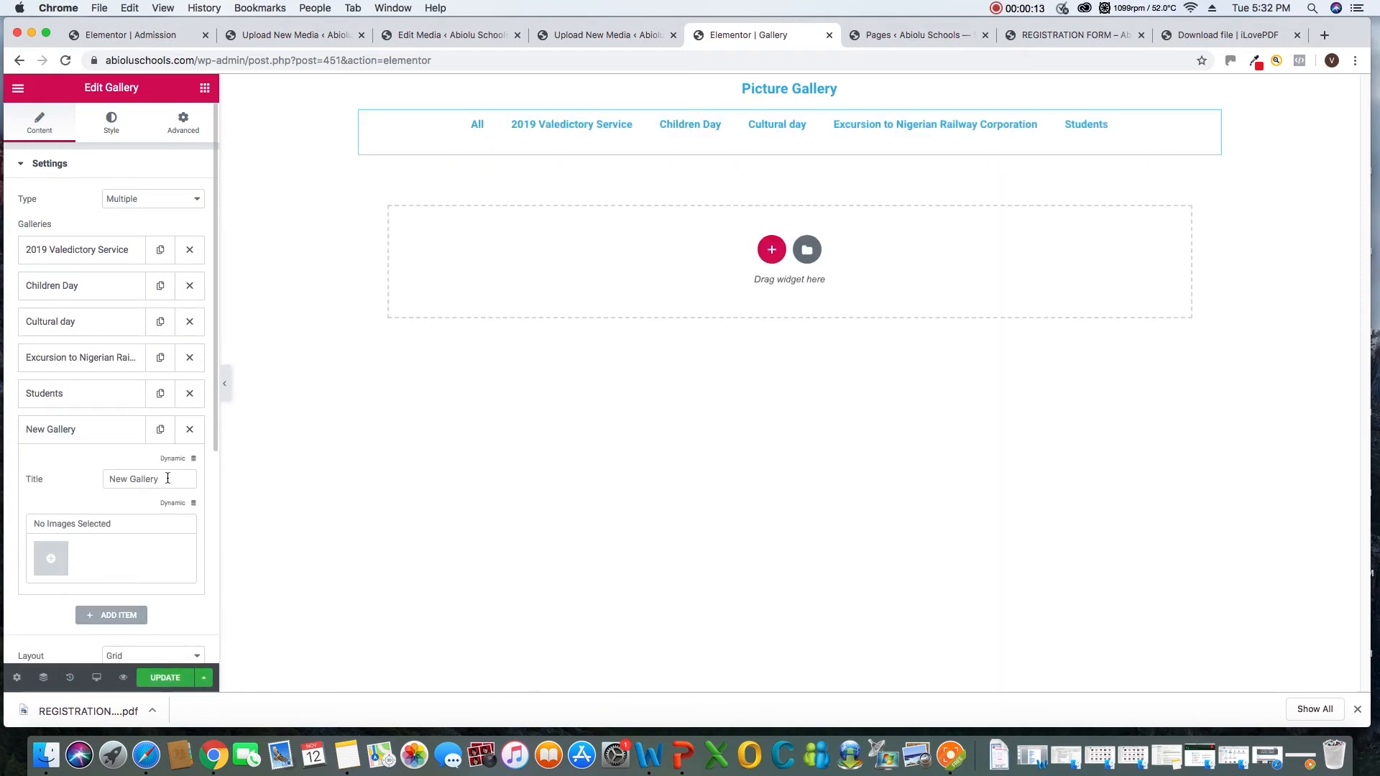
pyautogui.moveTo(165, 478); pyautogui.dragTo(71, 480)
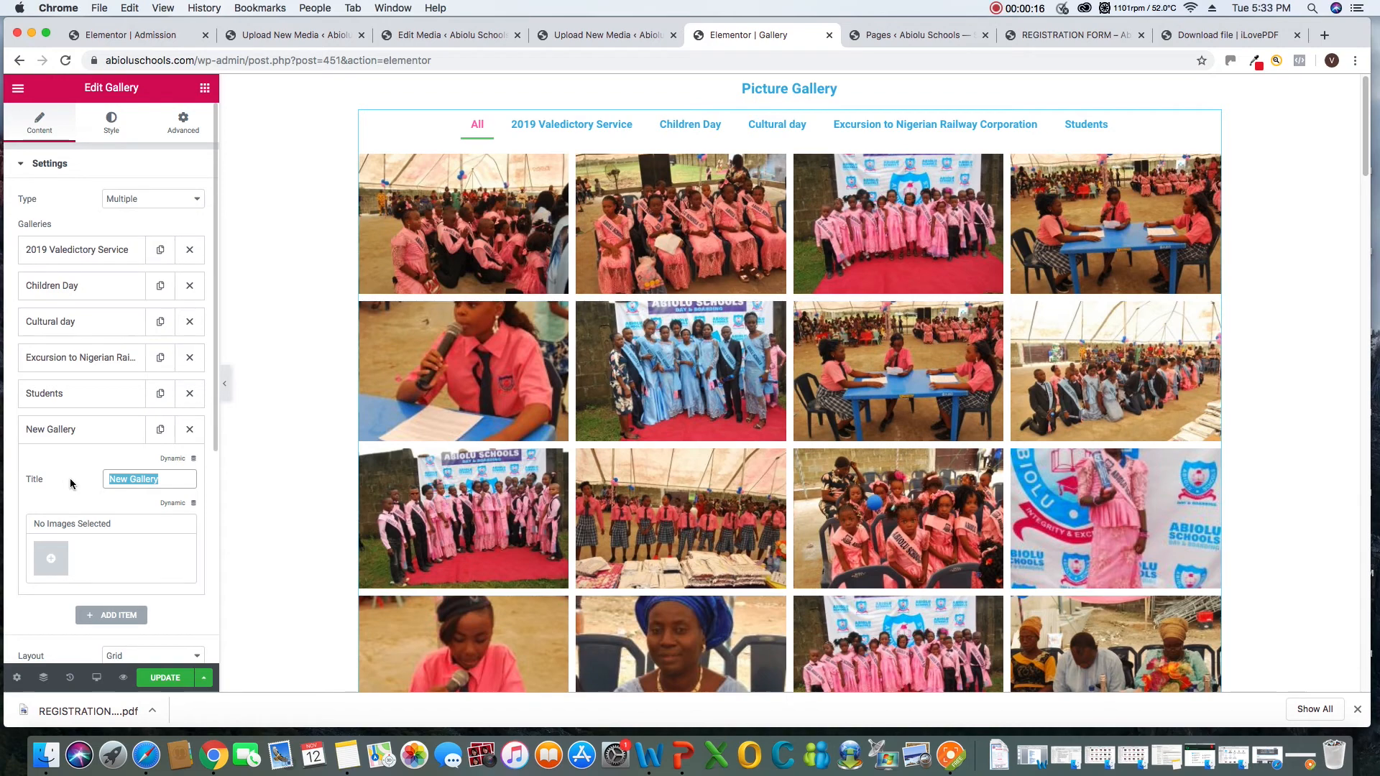
# Switch to Notes and copy the line about Abiolu Comprehensive College students at the Lagos State International trade Fair
pyautogui.click(346, 755)
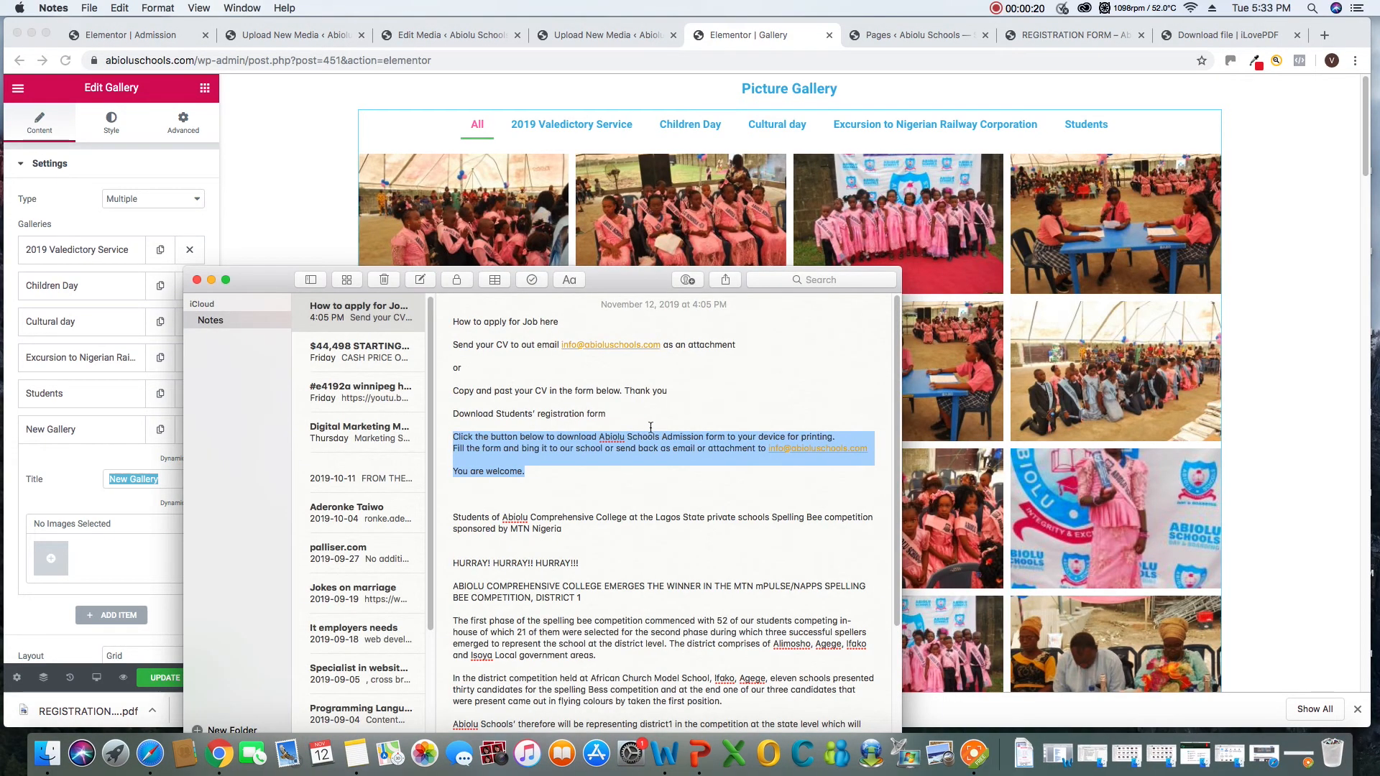
pyautogui.click(623, 531)
pyautogui.click(571, 531)
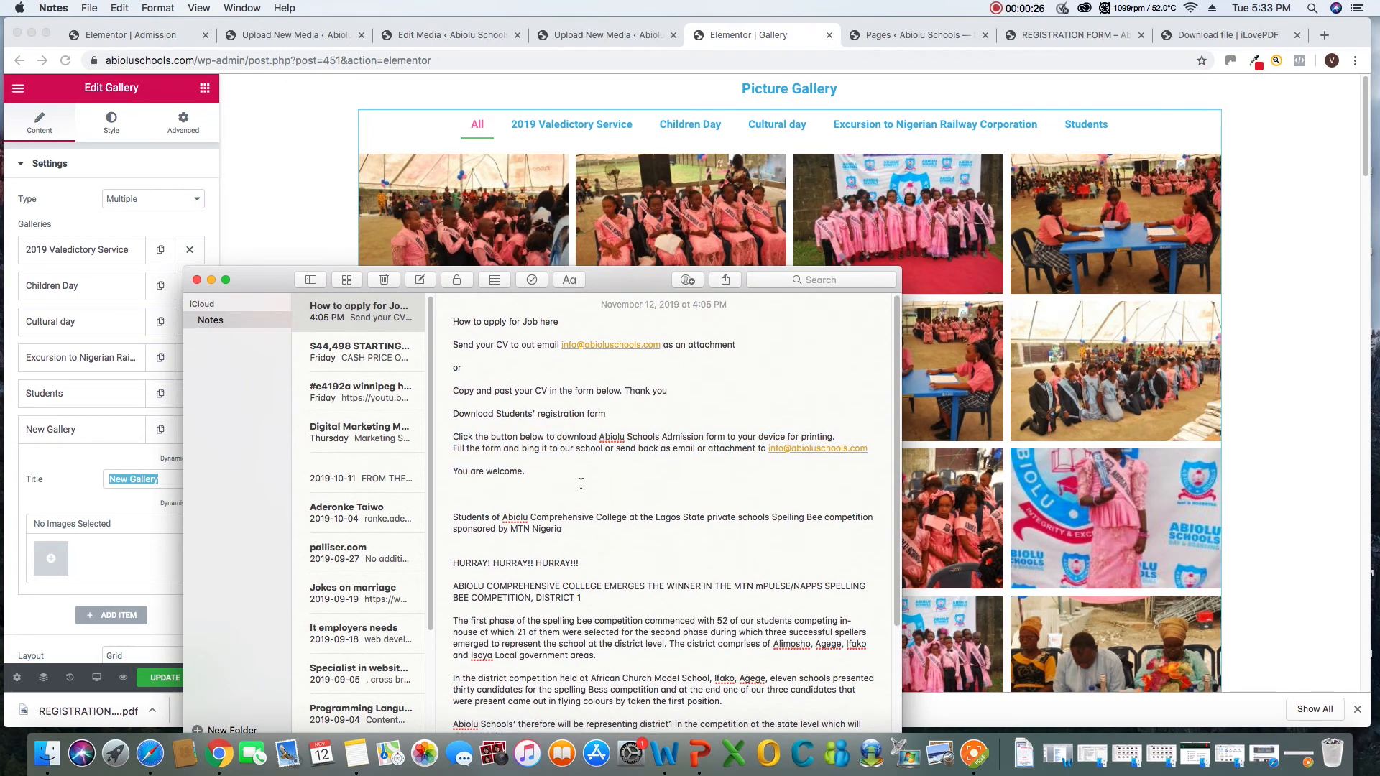
pyautogui.scroll(-1, 591, 527)
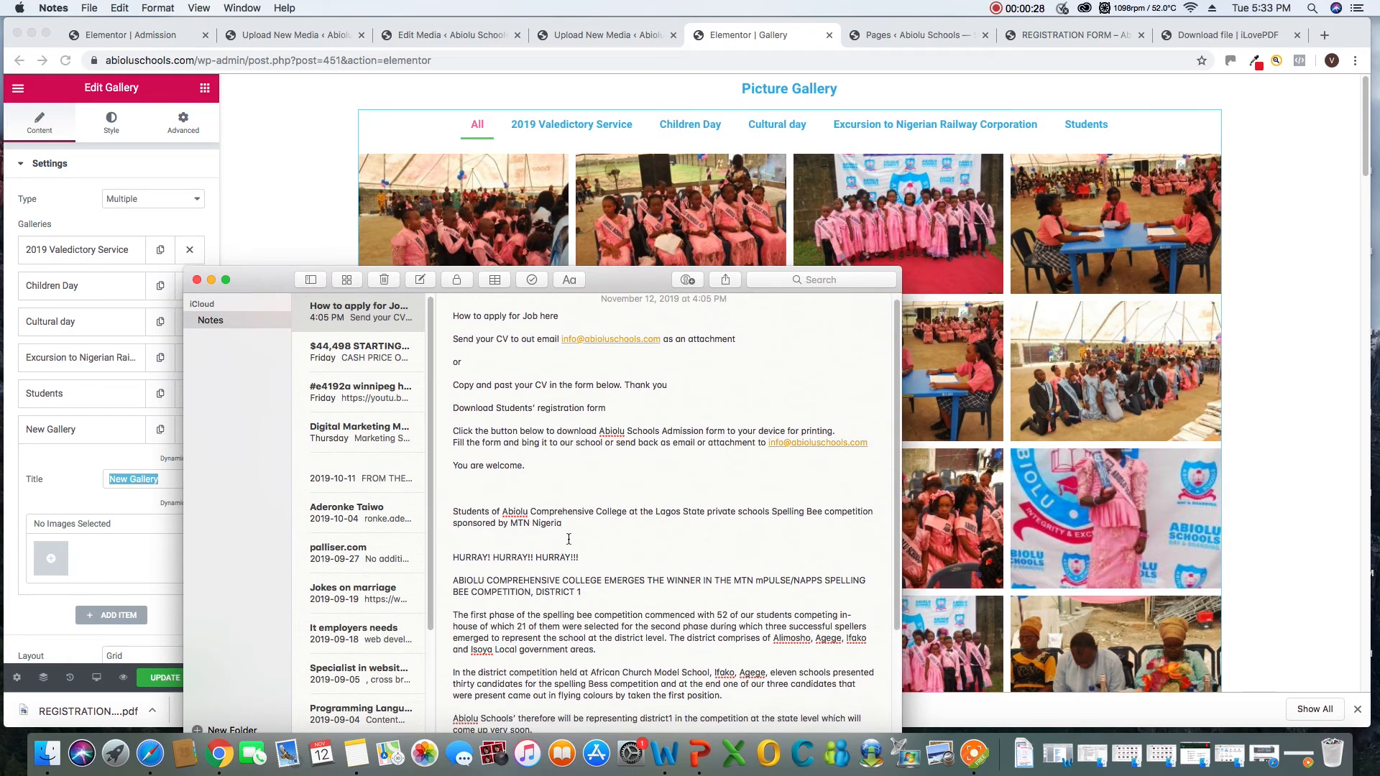
pyautogui.scroll(1, 569, 539)
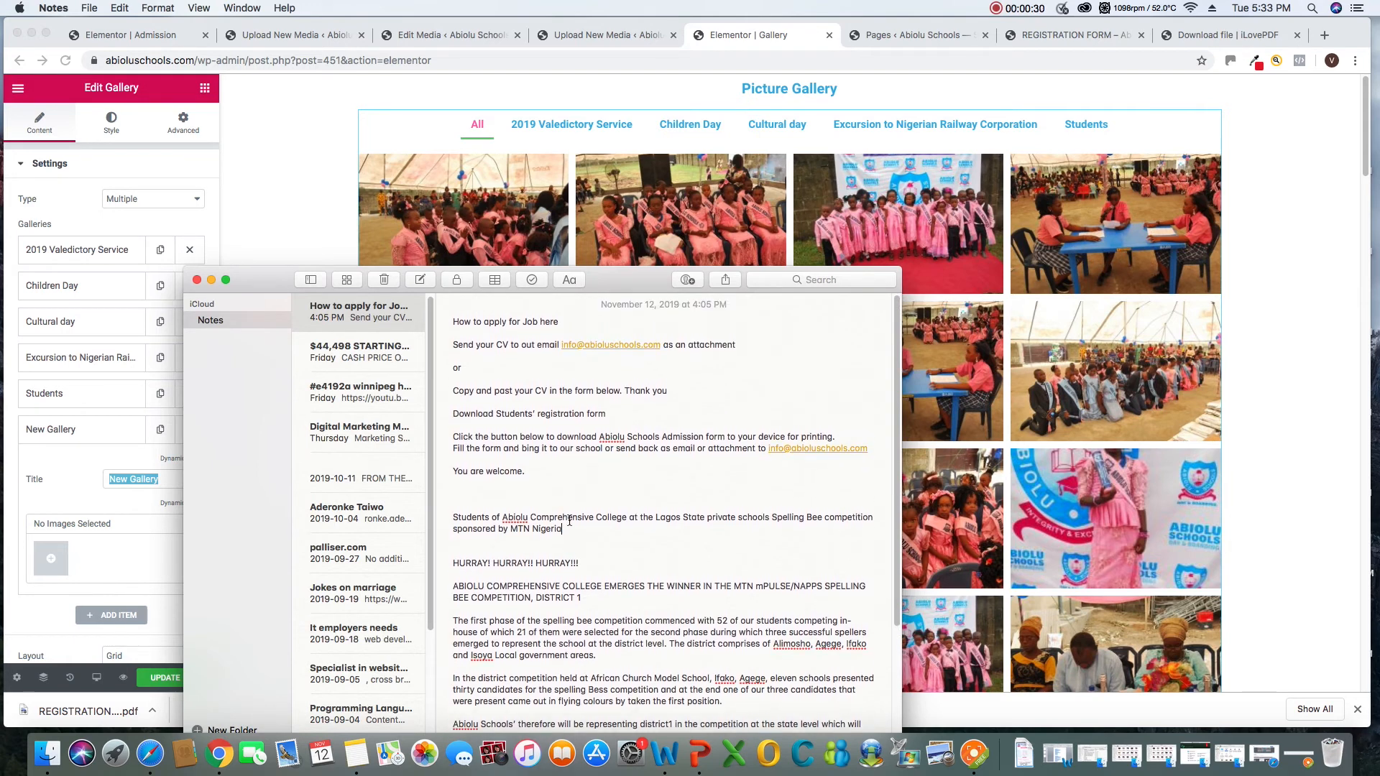
pyautogui.scroll(-5, 628, 471)
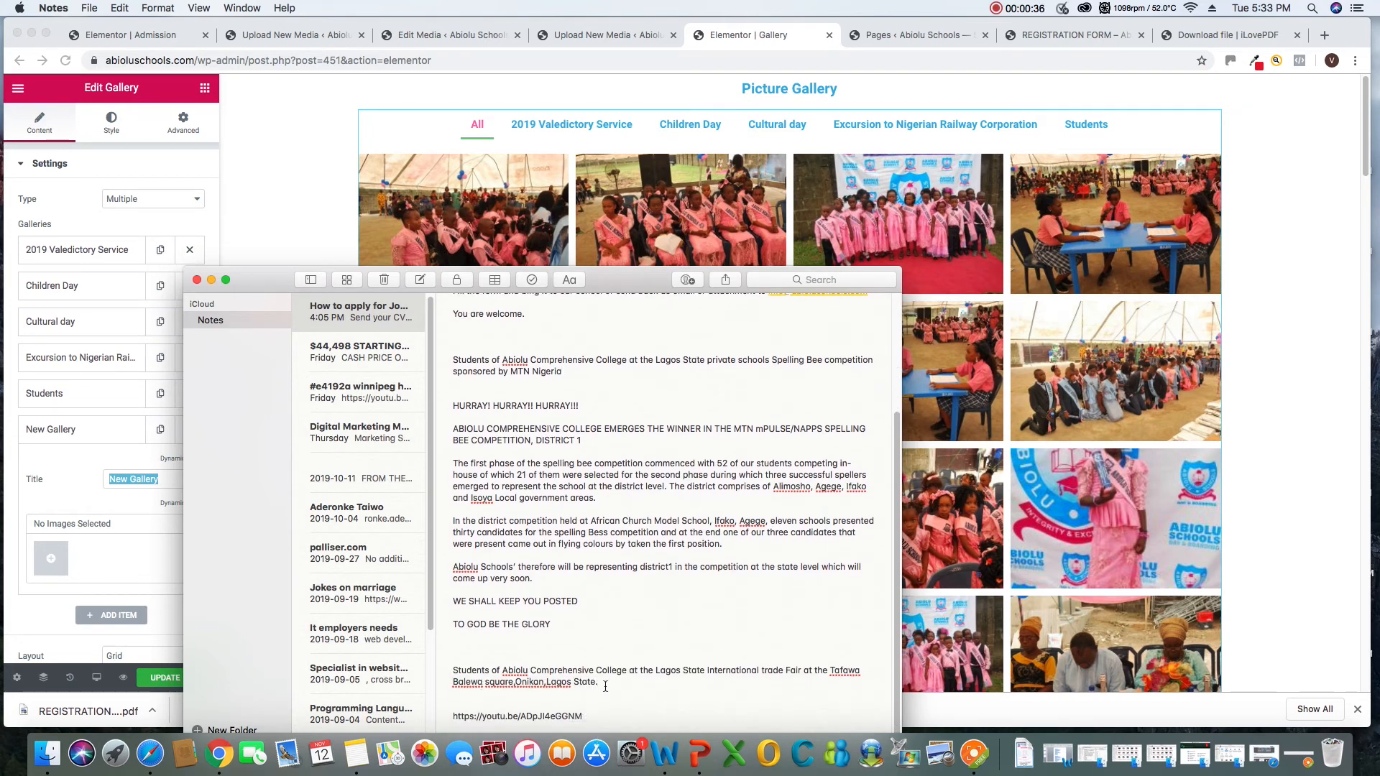
pyautogui.moveTo(605, 686); pyautogui.dragTo(454, 671)
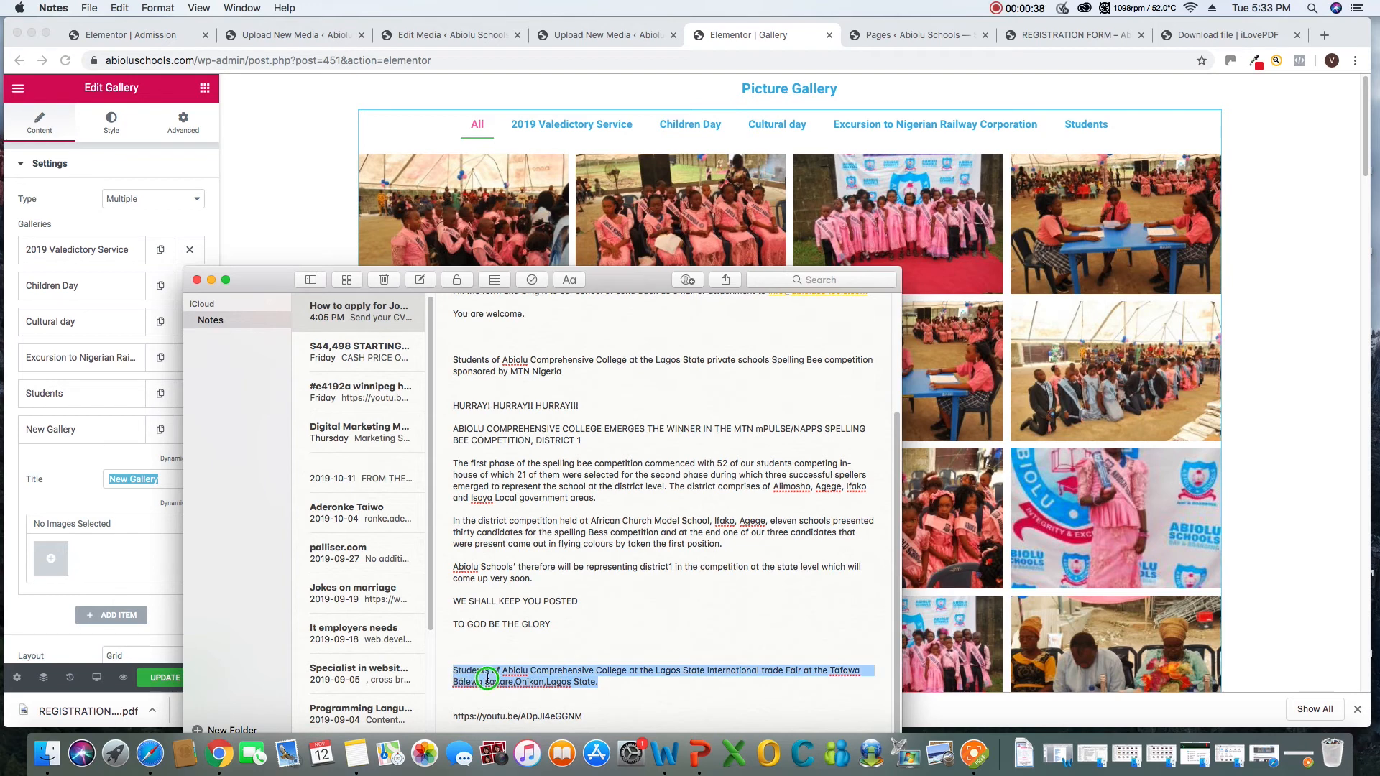
pyautogui.rightClick(487, 678)
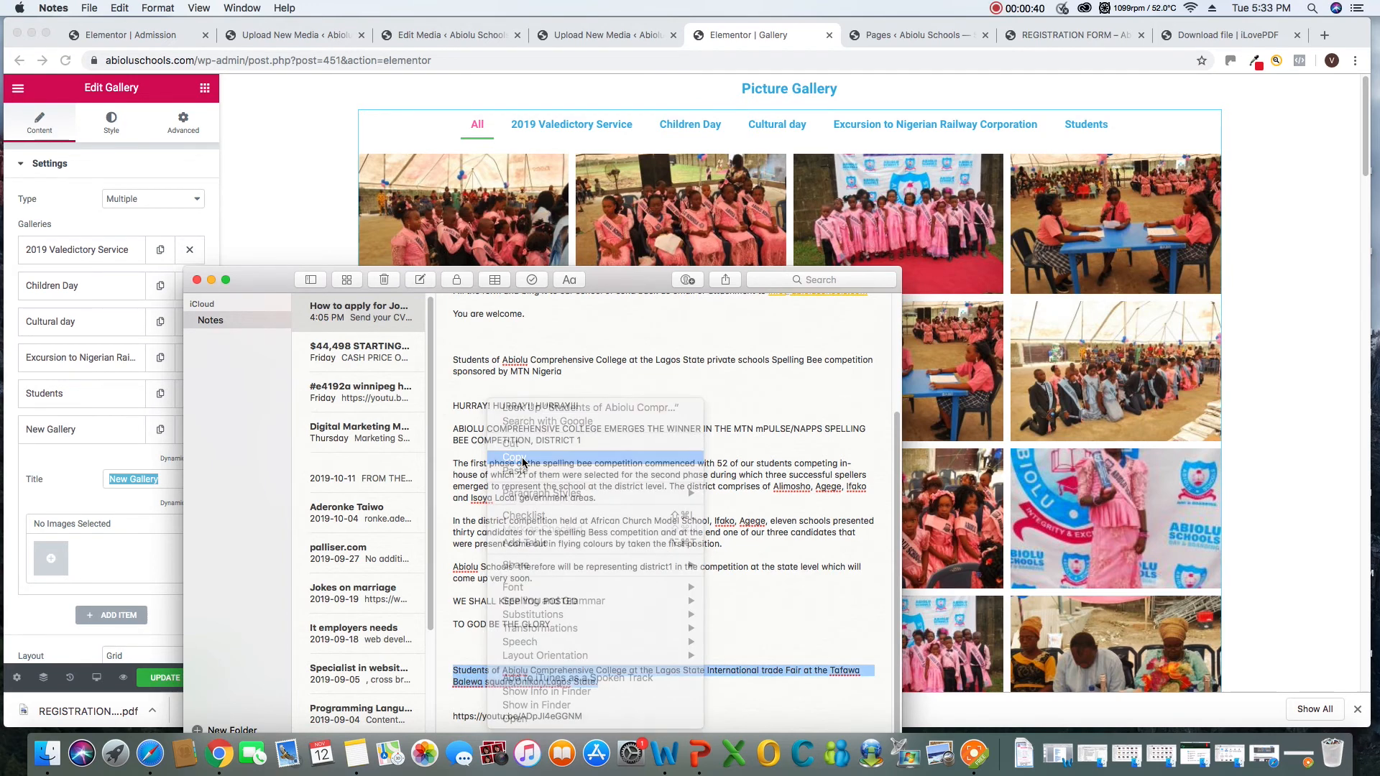
# Back in Chrome, replace the new gallery item's title with the copied trade fair line
pyautogui.click(116, 489)
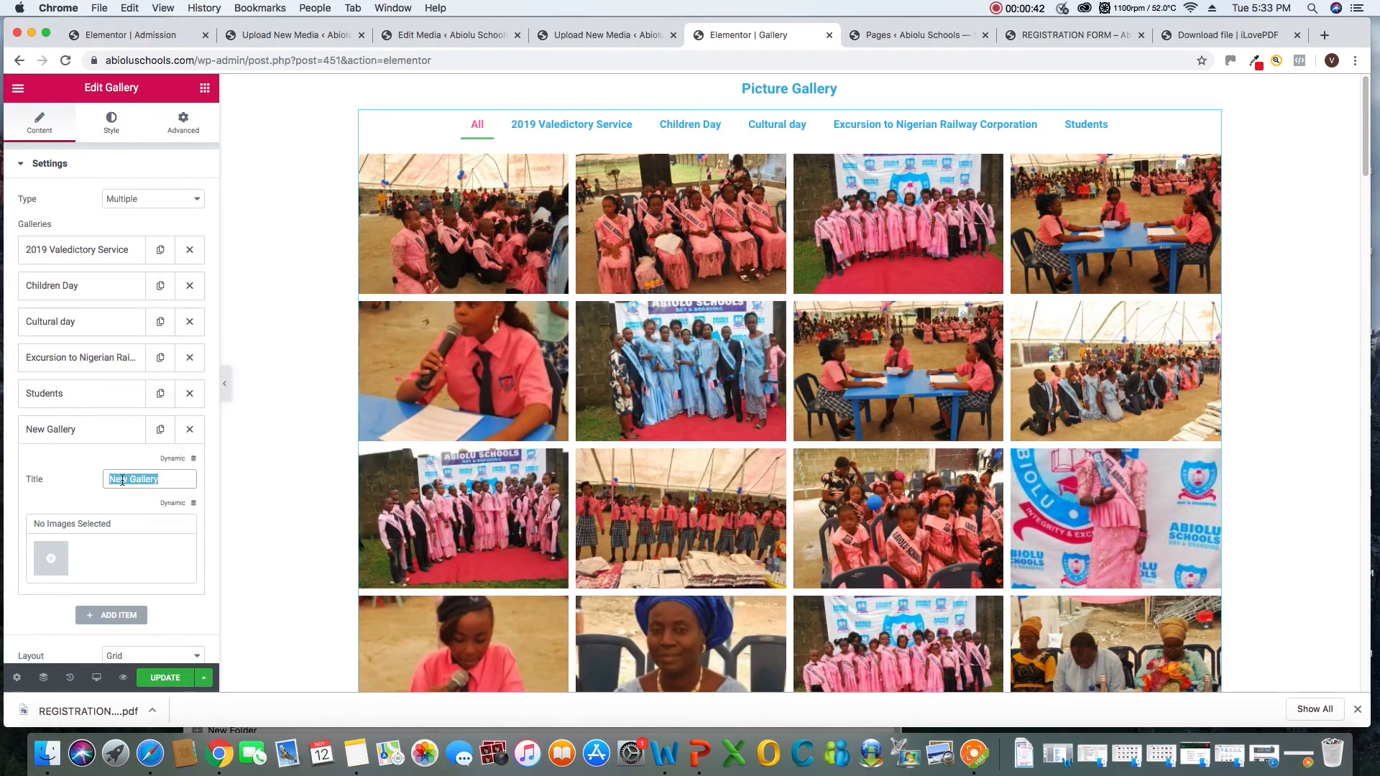
pyautogui.click(115, 481)
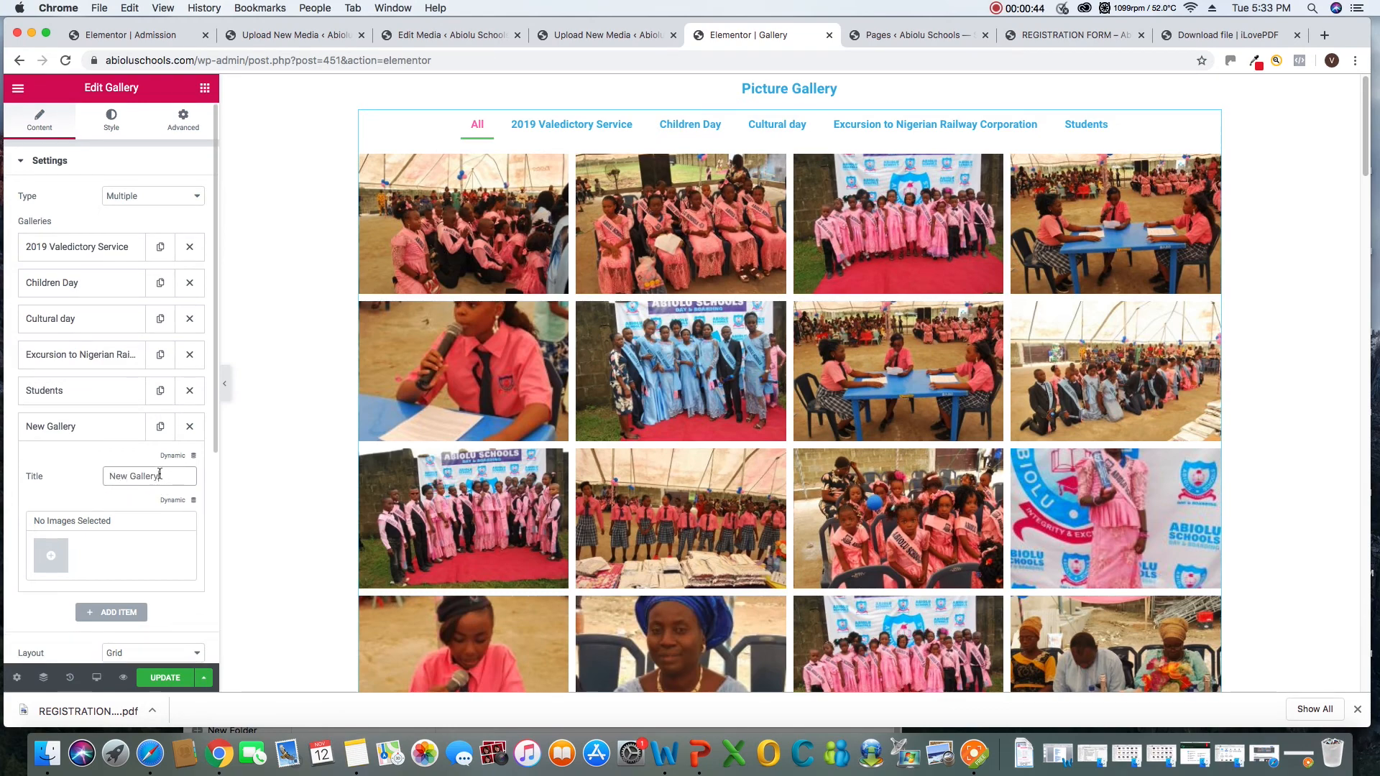
pyautogui.moveTo(160, 475); pyautogui.dragTo(110, 477)
pyautogui.rightClick(114, 477)
pyautogui.click(157, 560)
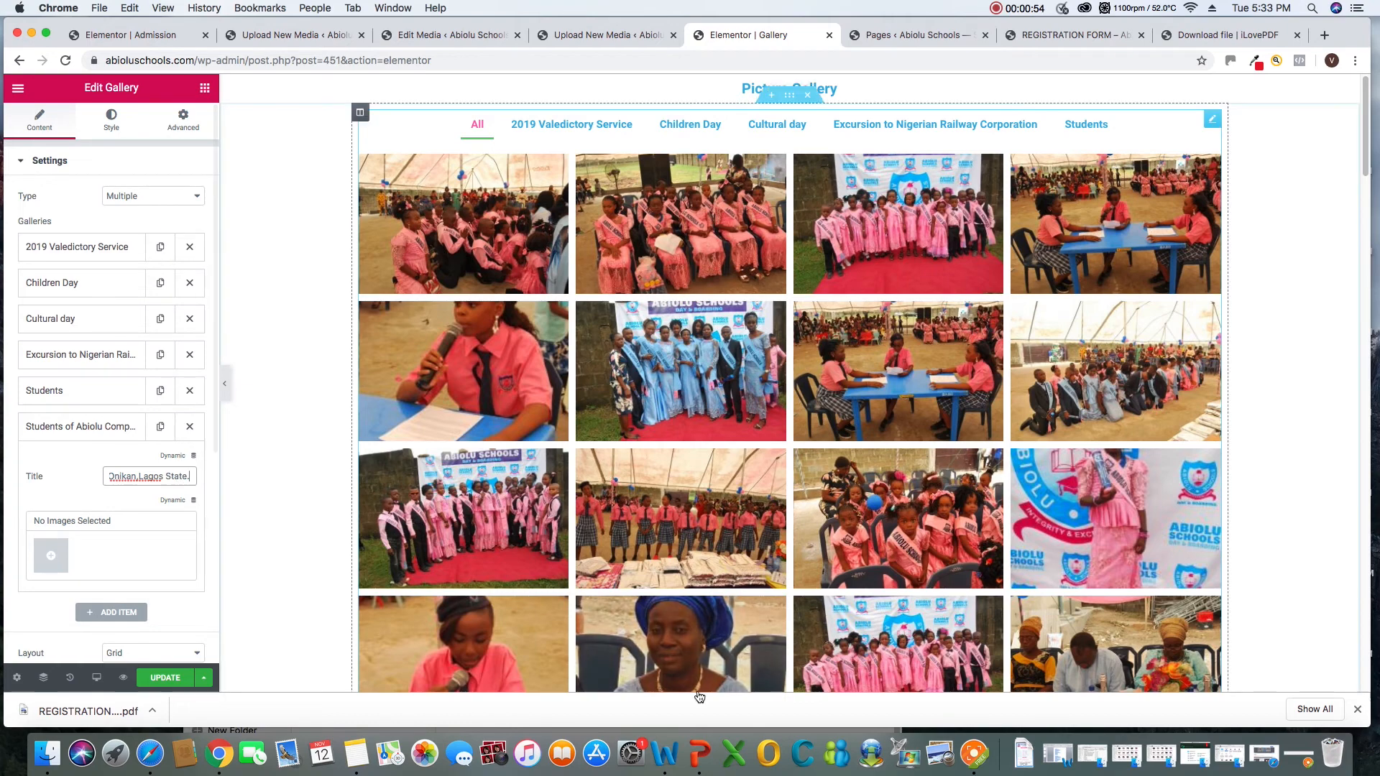
pyautogui.click(974, 755)
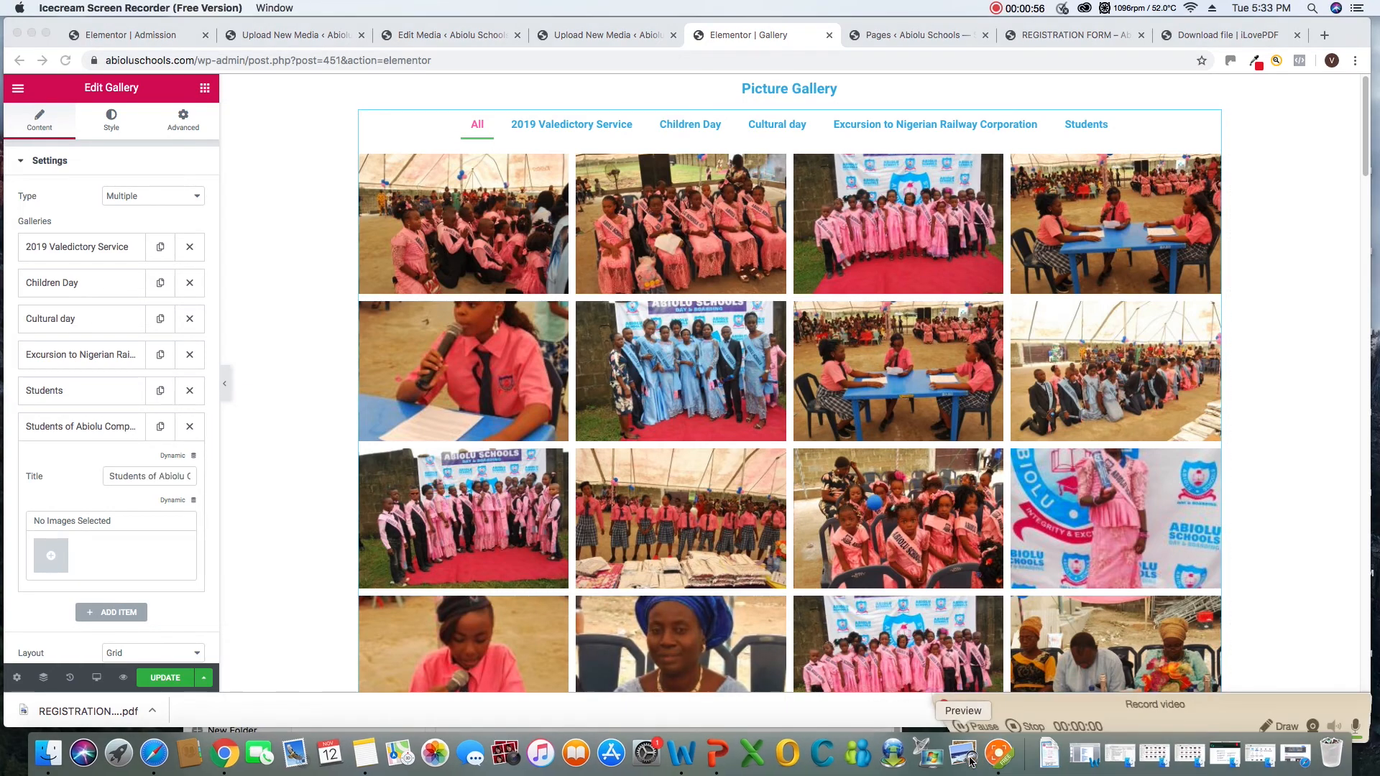
pyautogui.moveTo(1065, 712); pyautogui.dragTo(1027, 658)
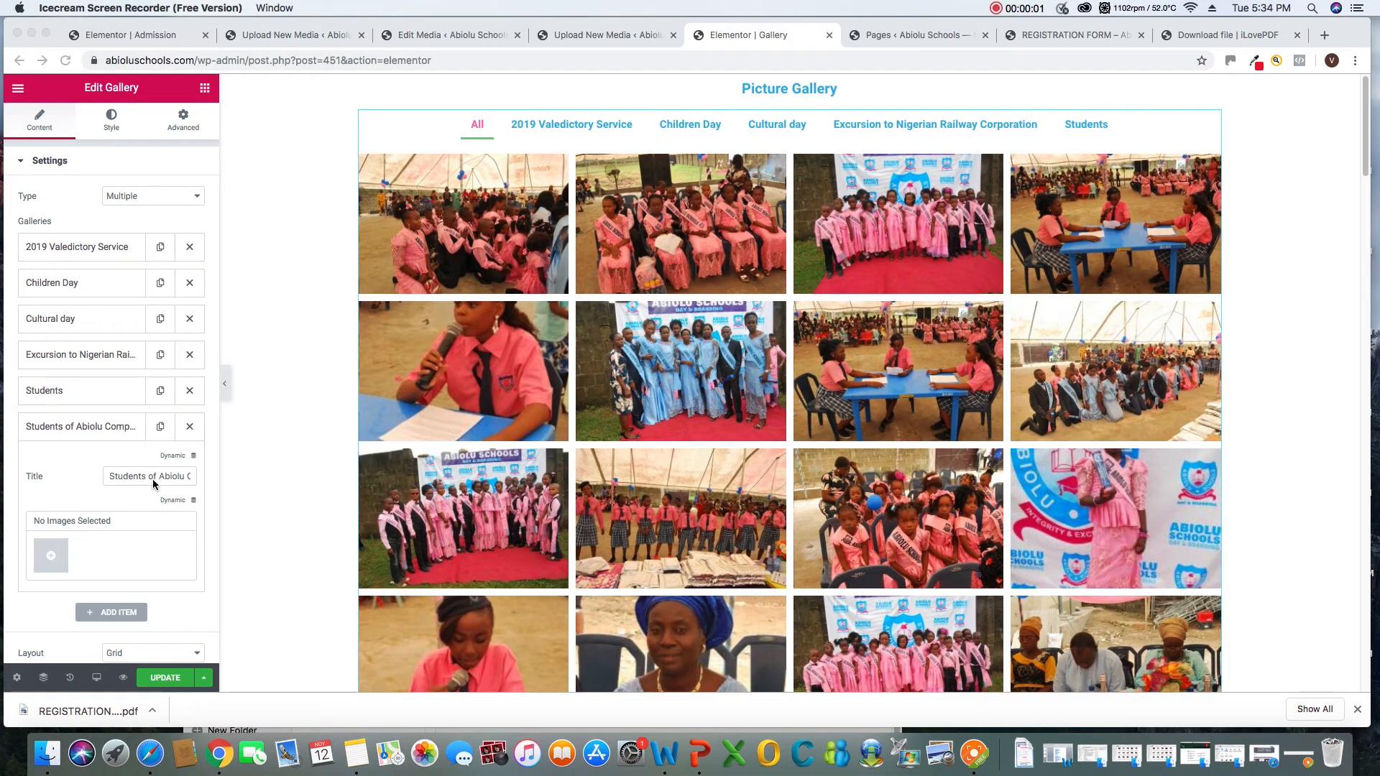
# Shorten the new gallery item's title to "Students of TBS"
pyautogui.click(150, 477)
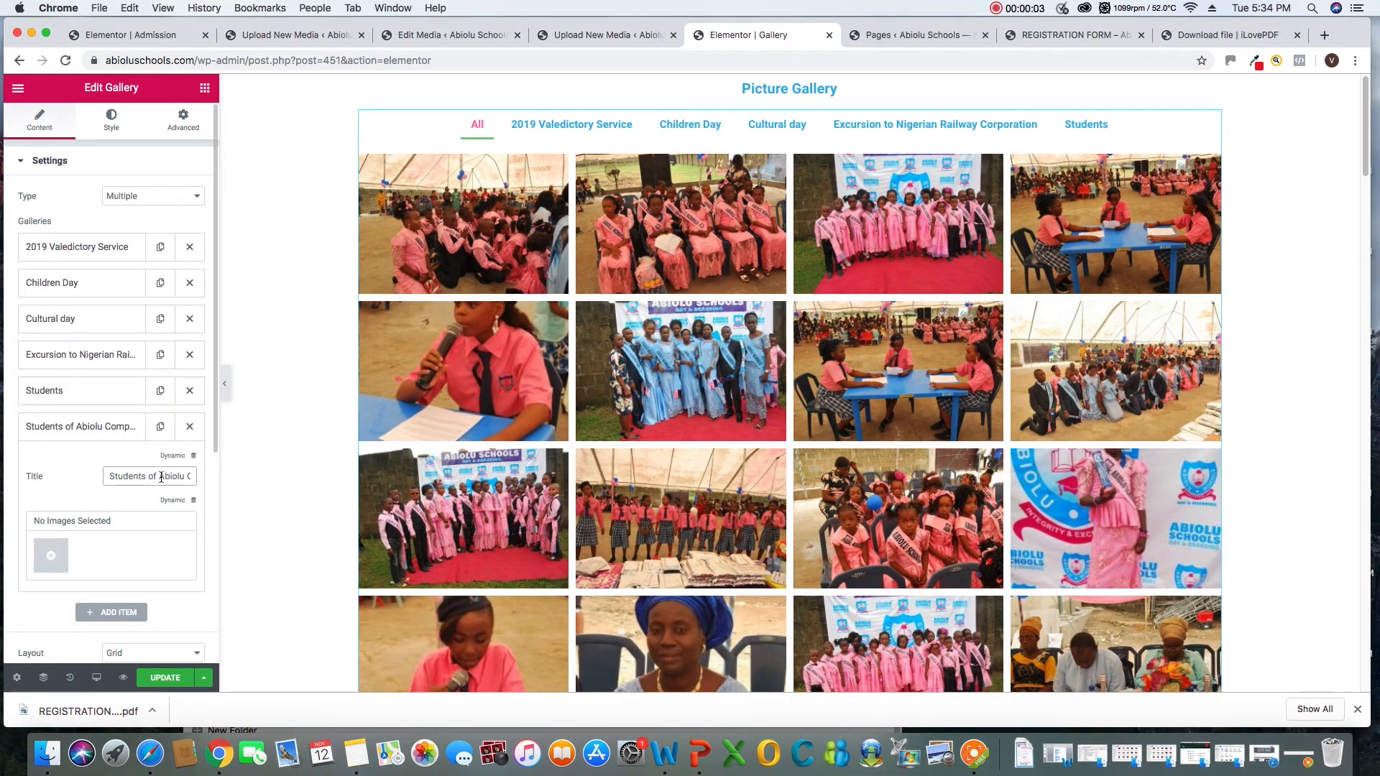
pyautogui.press('Delete')
pyautogui.press('Delete')
pyautogui.press('Delete')
pyautogui.press('Delete')
pyautogui.press('Delete')
pyautogui.press('Delete')
pyautogui.press('Delete')
pyautogui.press('Delete')
pyautogui.press('Delete')
pyautogui.press('Delete')
pyautogui.press('Delete')
pyautogui.press('Delete')
pyautogui.press('Delete')
pyautogui.press('Delete')
pyautogui.press('Delete')
pyautogui.press('Delete')
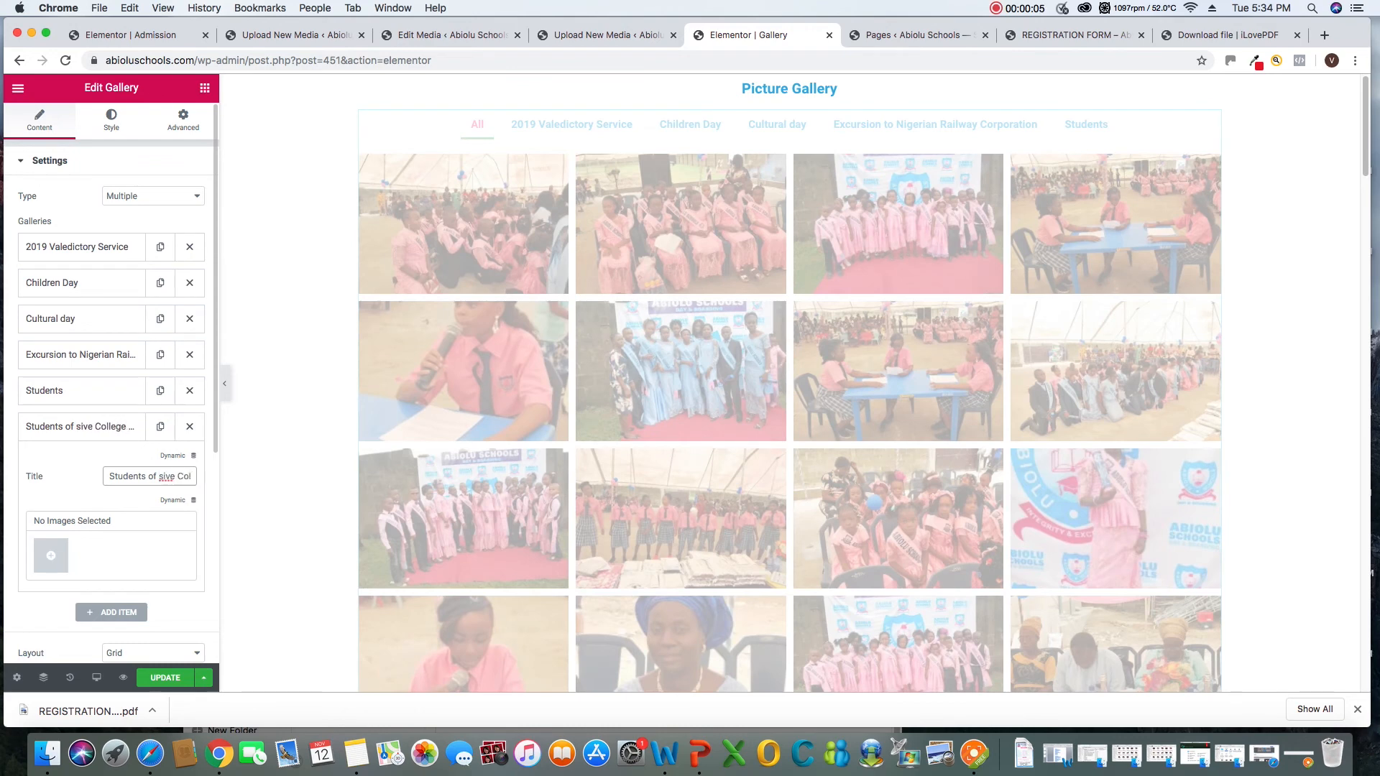
pyautogui.press('Delete')
pyautogui.press('Delete')
pyautogui.press('Delete')
pyautogui.press('Delete')
pyautogui.press('Delete')
pyautogui.press('Delete')
pyautogui.press('Delete')
pyautogui.press('Delete')
pyautogui.press('Delete')
pyautogui.press('Delete')
pyautogui.press('Delete')
pyautogui.press('Delete')
pyautogui.press('Delete')
pyautogui.press('Delete')
pyautogui.press('Delete')
pyautogui.press('Delete')
pyautogui.press('Delete')
pyautogui.press('Delete')
pyautogui.press('Delete')
pyautogui.press('Delete')
pyautogui.press('Delete')
pyautogui.press('Delete')
pyautogui.press('Delete')
pyautogui.press('Delete')
pyautogui.press('Delete')
pyautogui.press('Delete')
pyautogui.press('Delete')
pyautogui.press('Delete')
pyautogui.press('Delete')
pyautogui.press('Delete')
pyautogui.press('Delete')
pyautogui.press('Delete')
pyautogui.press('Delete')
pyautogui.press('Delete')
pyautogui.press('Delete')
pyautogui.press('Delete')
pyautogui.press('Delete')
pyautogui.press('Delete')
pyautogui.press('Delete')
pyautogui.press('Delete')
pyautogui.press('Delete')
pyautogui.press('Delete')
pyautogui.press('Delete')
pyautogui.press('Delete')
pyautogui.press('Delete')
pyautogui.press('Delete')
pyautogui.press('Delete')
pyautogui.press('Delete')
pyautogui.press('Delete')
pyautogui.press('Delete')
pyautogui.press('Delete')
pyautogui.press('Delete')
pyautogui.press('Delete')
pyautogui.press('Delete')
pyautogui.press('Delete')
pyautogui.press('Delete')
pyautogui.press('Delete')
pyautogui.press('Delete')
pyautogui.press('Delete')
pyautogui.press('Delete')
pyautogui.press('Delete')
pyautogui.press('Delete')
pyautogui.press('Delete')
pyautogui.press('Delete')
pyautogui.press('Delete')
pyautogui.press('Delete')
pyautogui.press('Delete')
pyautogui.press('Delete')
pyautogui.press('Delete')
pyautogui.press('Delete')
pyautogui.press('Delete')
pyautogui.press('Delete')
pyautogui.press('Delete')
pyautogui.press('Delete')
pyautogui.press('Delete')
pyautogui.press('Delete')
pyautogui.press('Delete')
pyautogui.press('Delete')
pyautogui.press('Delete')
pyautogui.press('Delete')
pyautogui.press('Delete')
pyautogui.press('Delete')
pyautogui.press('Delete')
pyautogui.press('Delete')
pyautogui.press('Delete')
pyautogui.press('Delete')
pyautogui.press('Delete')
pyautogui.press('Delete')
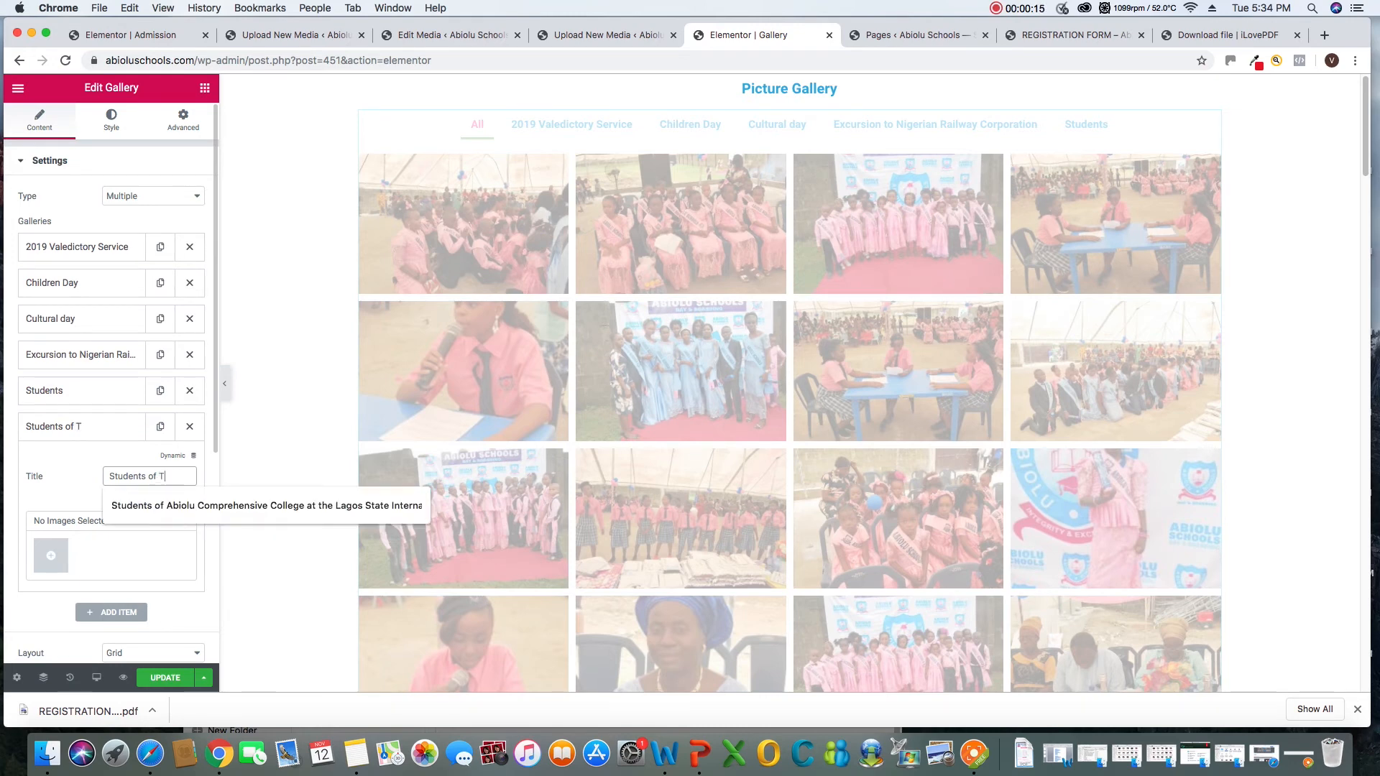
pyautogui.write('TBS')
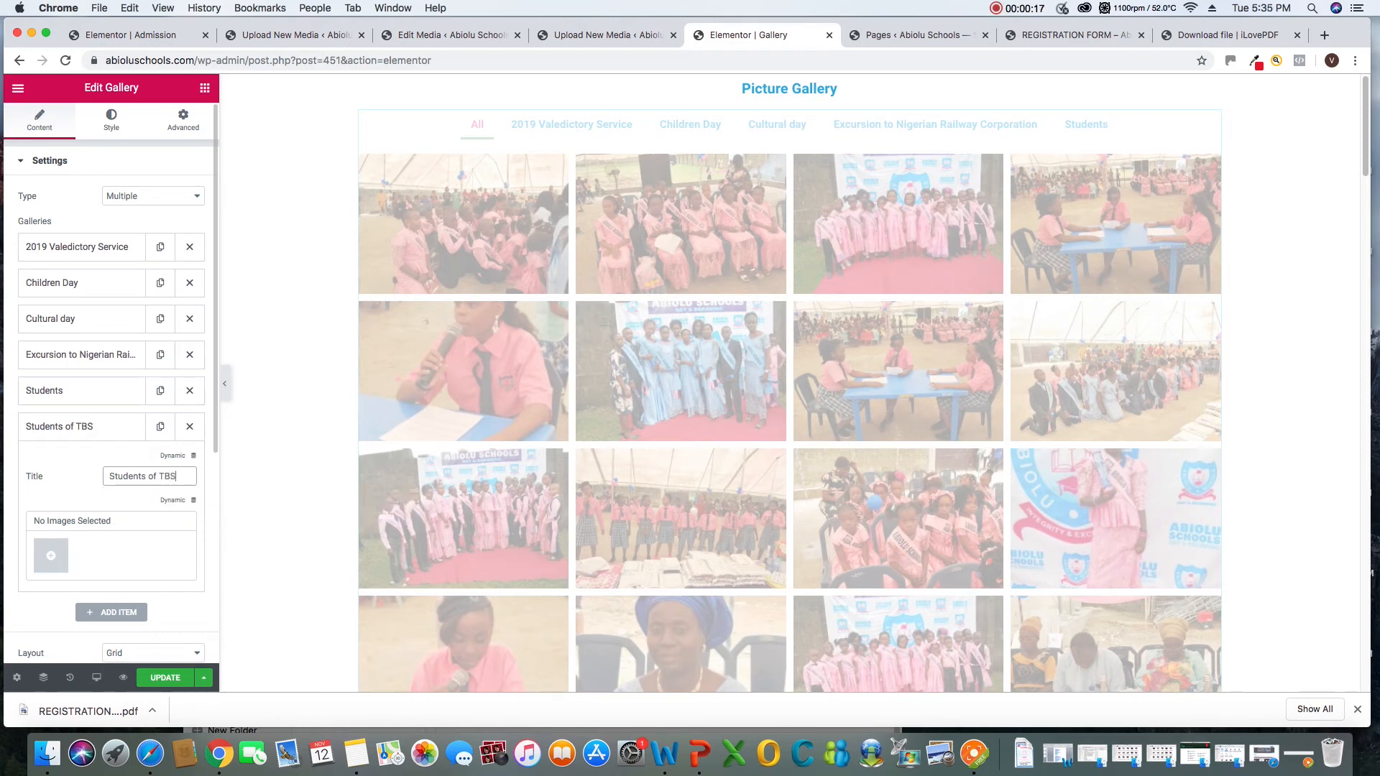
# Start adding images to the "Students of TBS" gallery by file upload and browse to the Updates folder inside abiolu updates
pyautogui.click(51, 558)
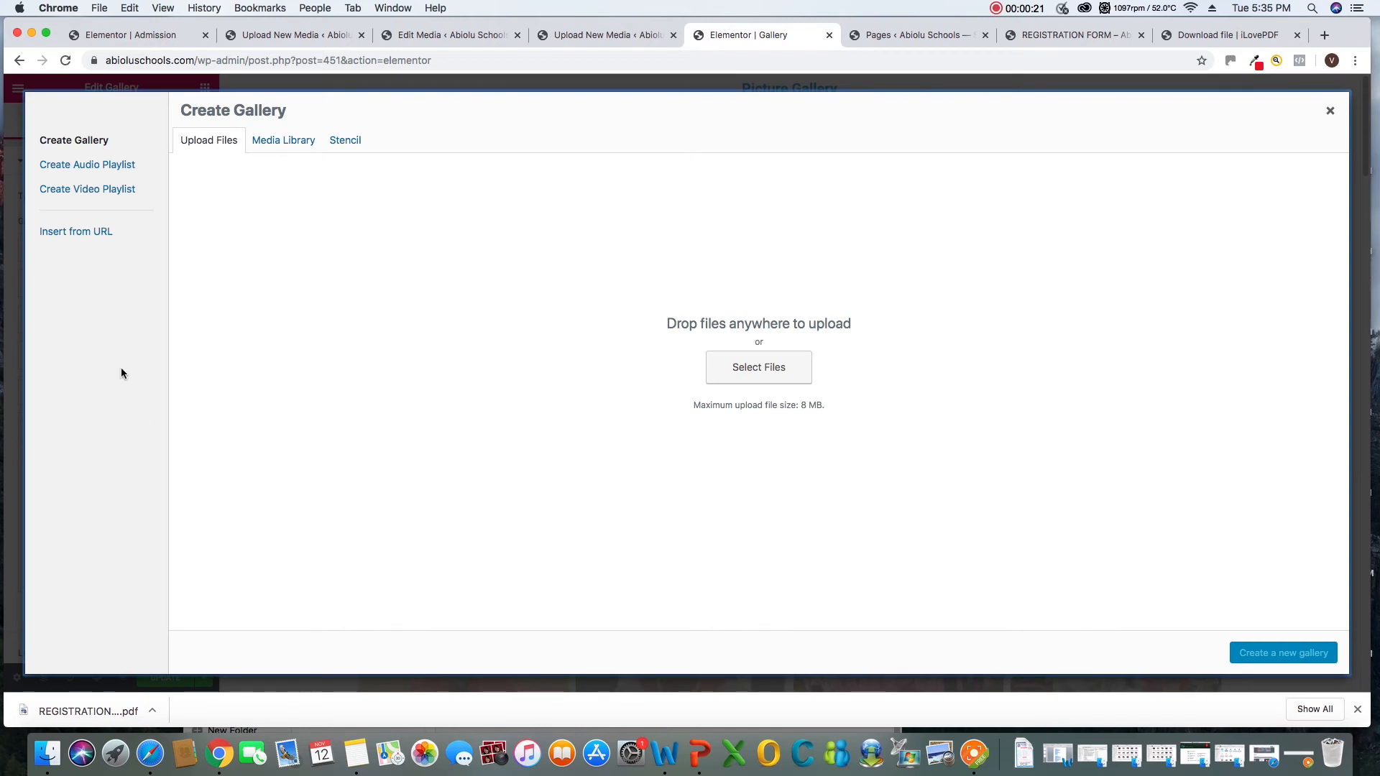
pyautogui.click(750, 373)
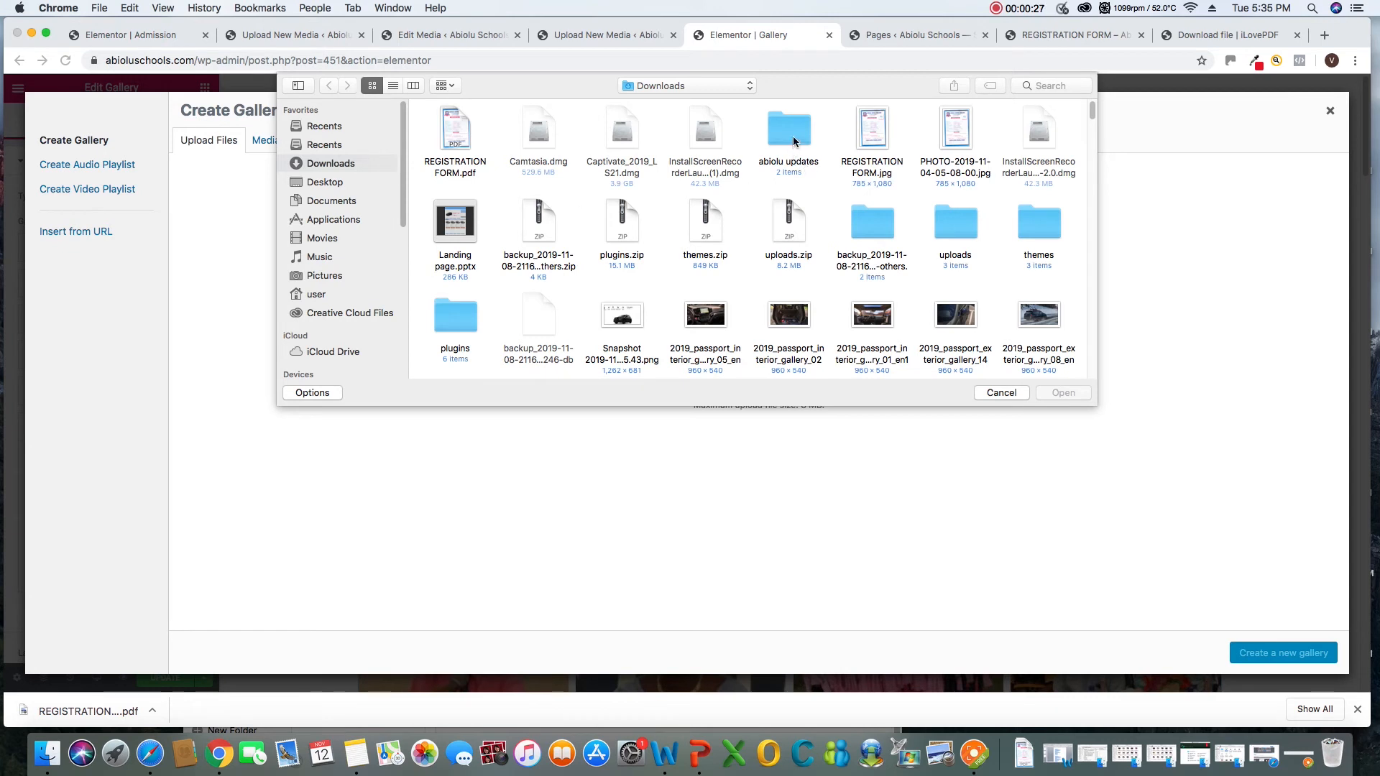
pyautogui.doubleClick(794, 141)
pyautogui.click(448, 138)
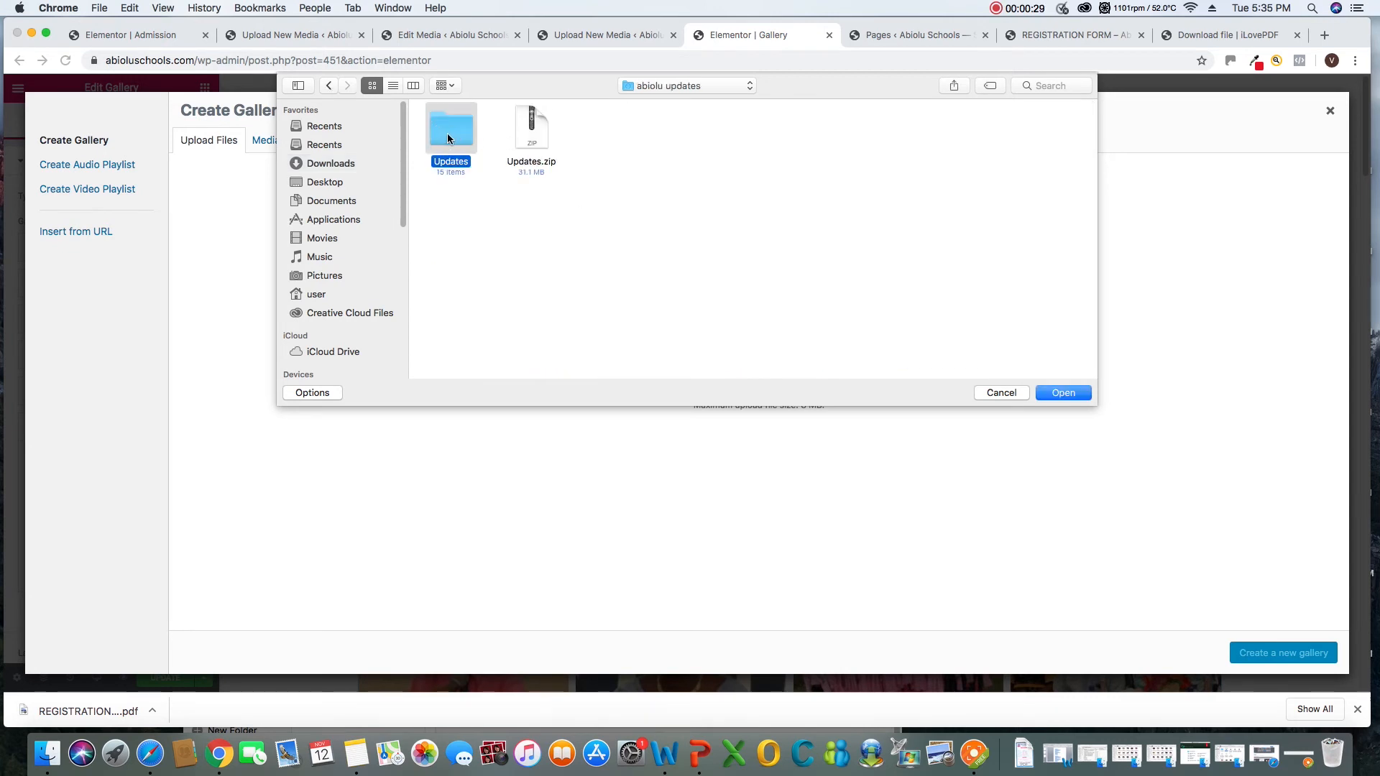
pyautogui.doubleClick(448, 139)
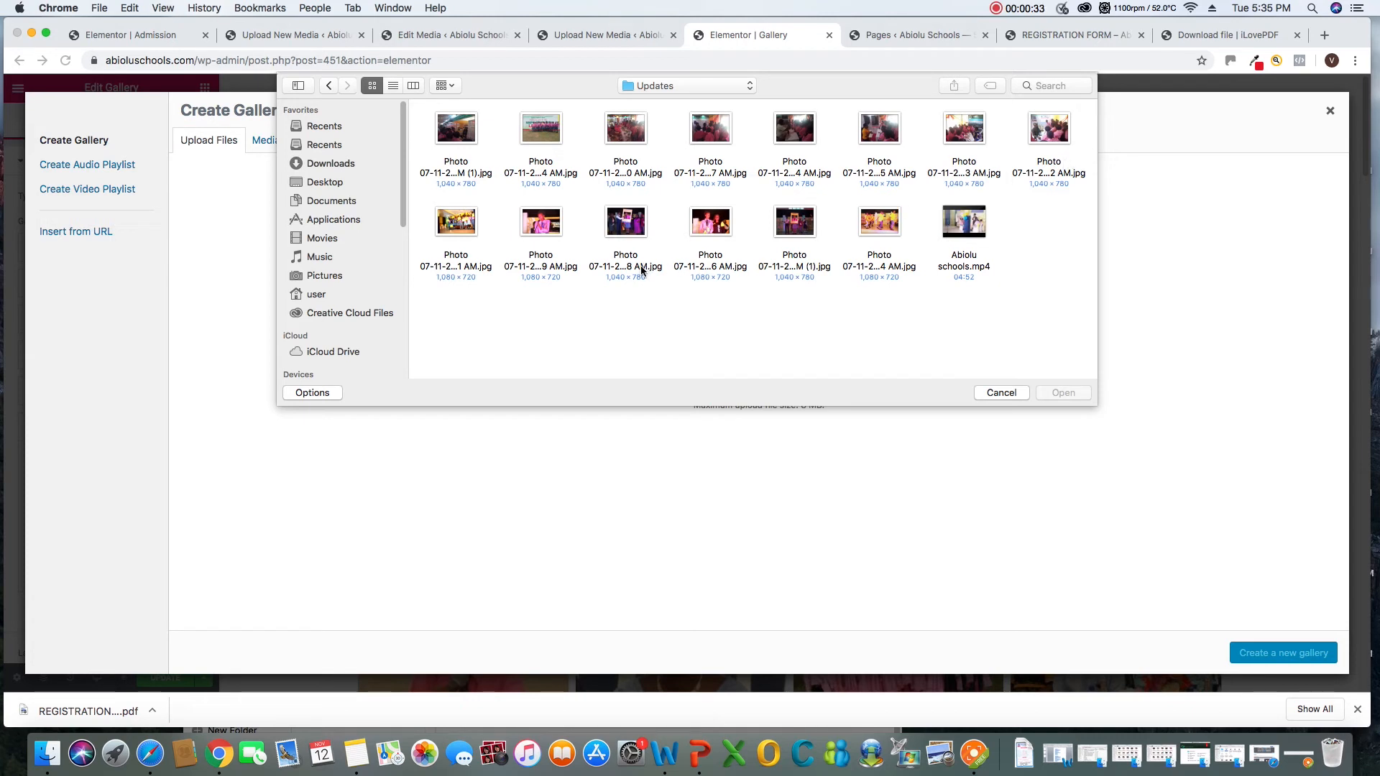
# Select the eight photos in the first row of the Updates folder and upload them to the media library
pyautogui.click(463, 137)
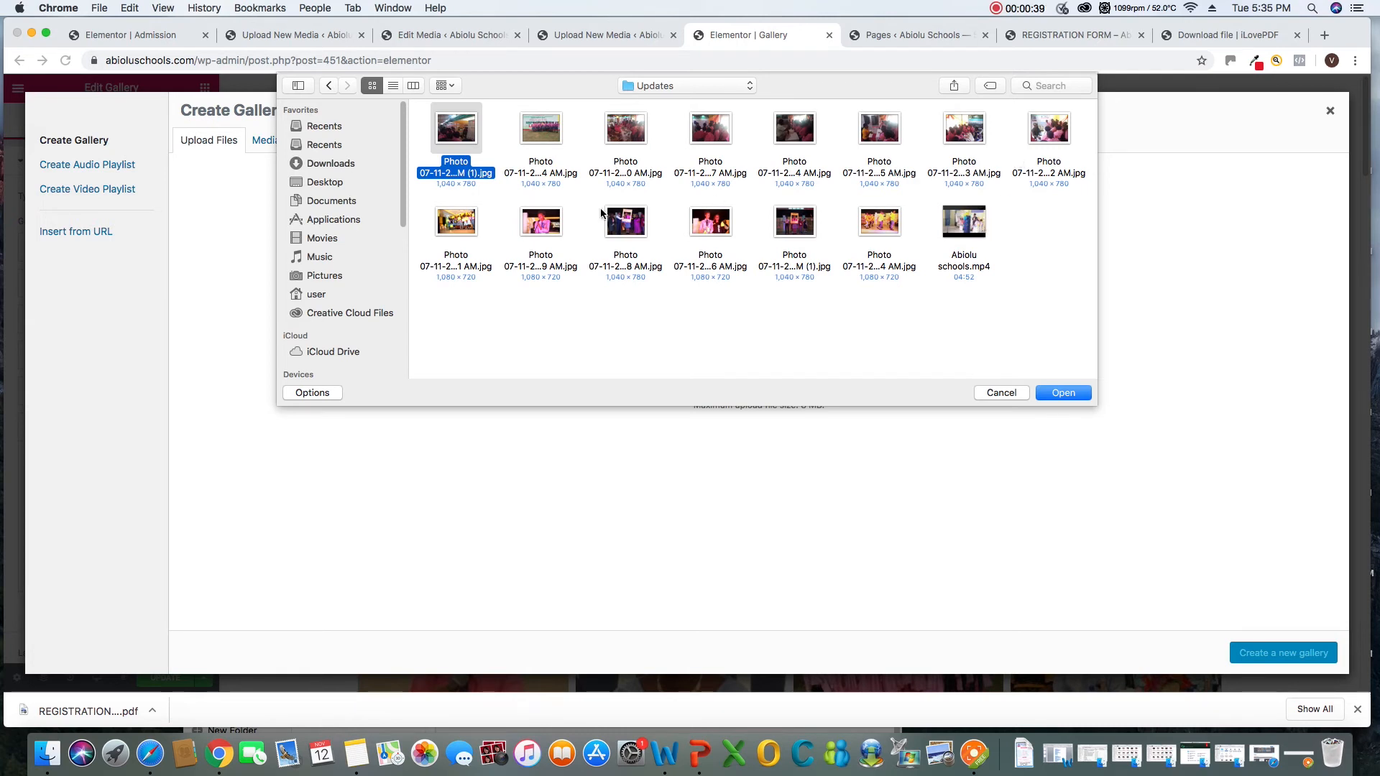
pyautogui.keyDown('super'); pyautogui.click(1030, 144); pyautogui.keyUp('super')
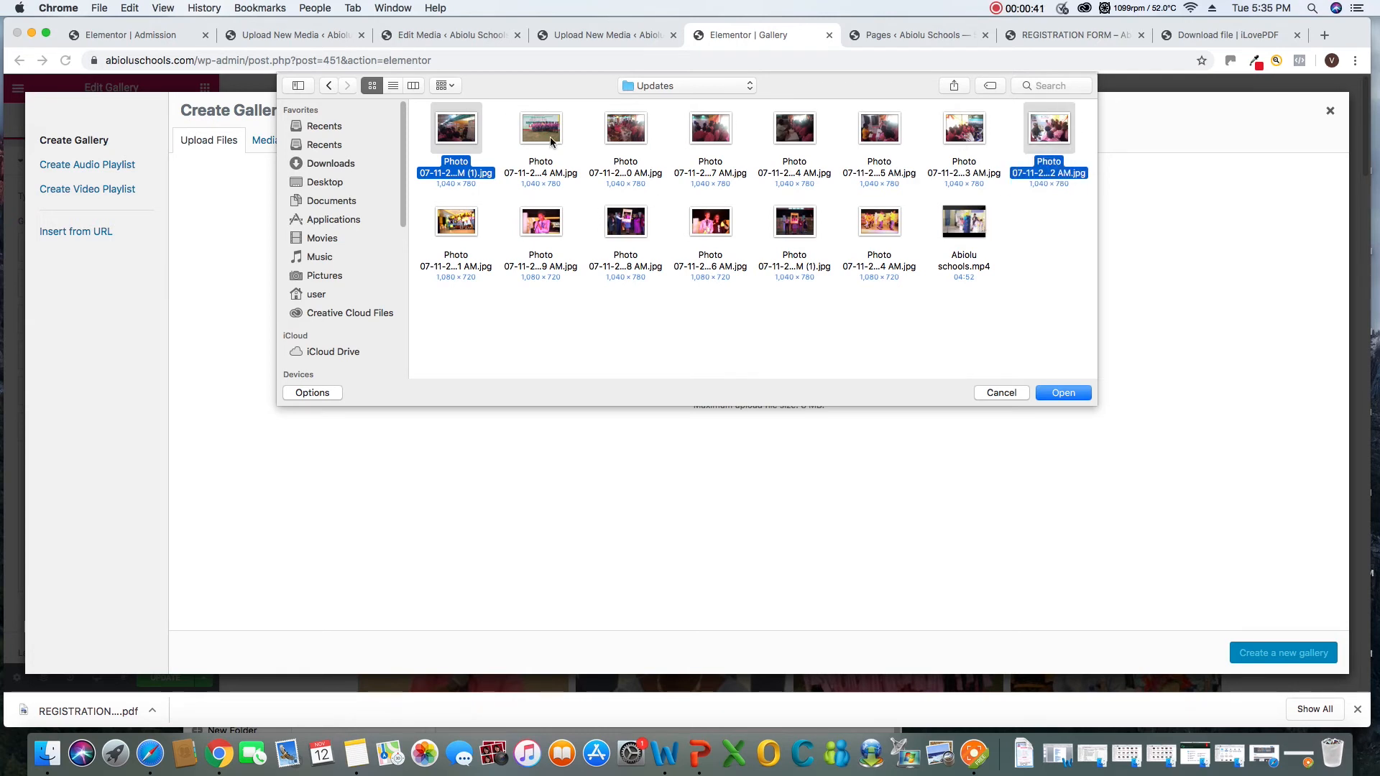
pyautogui.keyDown('super'); pyautogui.click(551, 141); pyautogui.keyUp('super')
pyautogui.keyDown('super'); pyautogui.click(632, 135); pyautogui.keyUp('super')
pyautogui.keyDown('super'); pyautogui.click(706, 133); pyautogui.keyUp('super')
pyautogui.keyDown('super'); pyautogui.click(787, 140); pyautogui.keyUp('super')
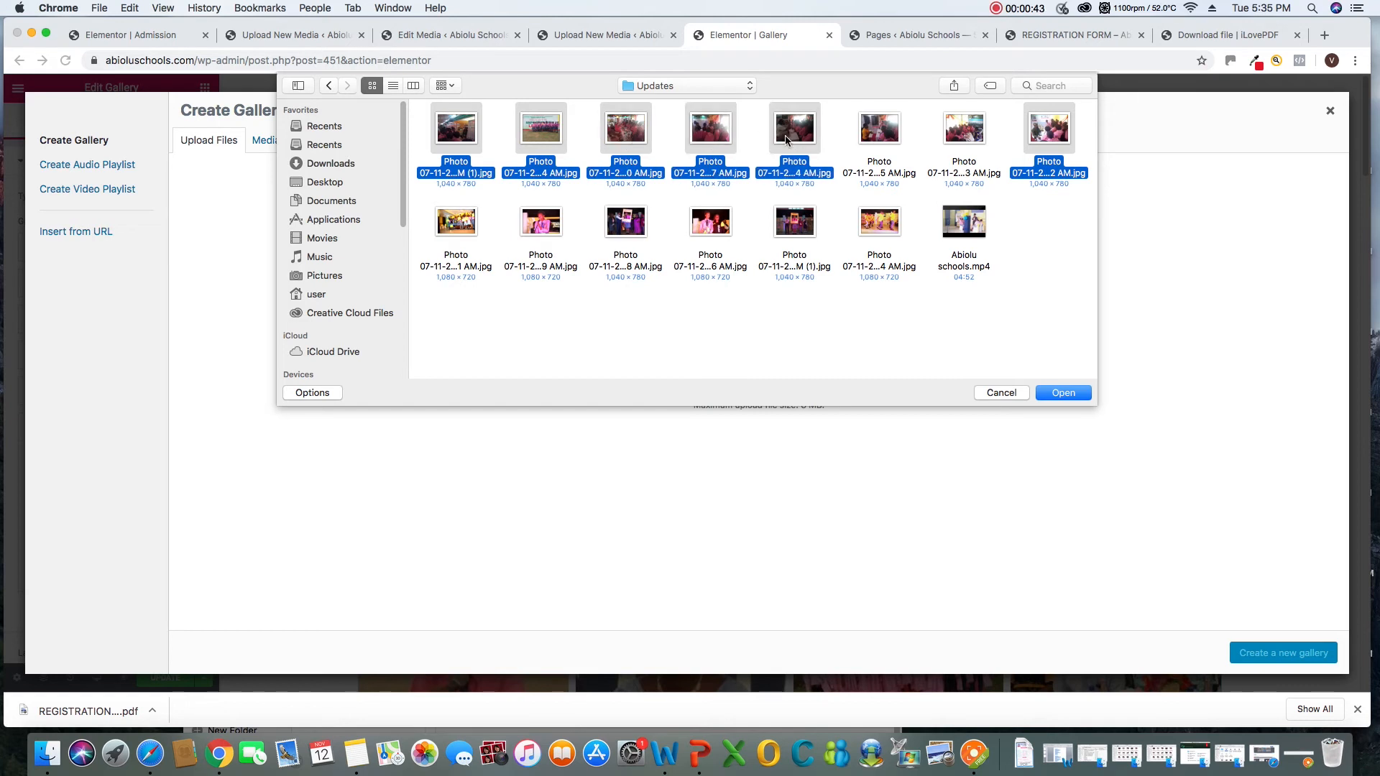
pyautogui.keyDown('super'); pyautogui.click(897, 142); pyautogui.keyUp('super')
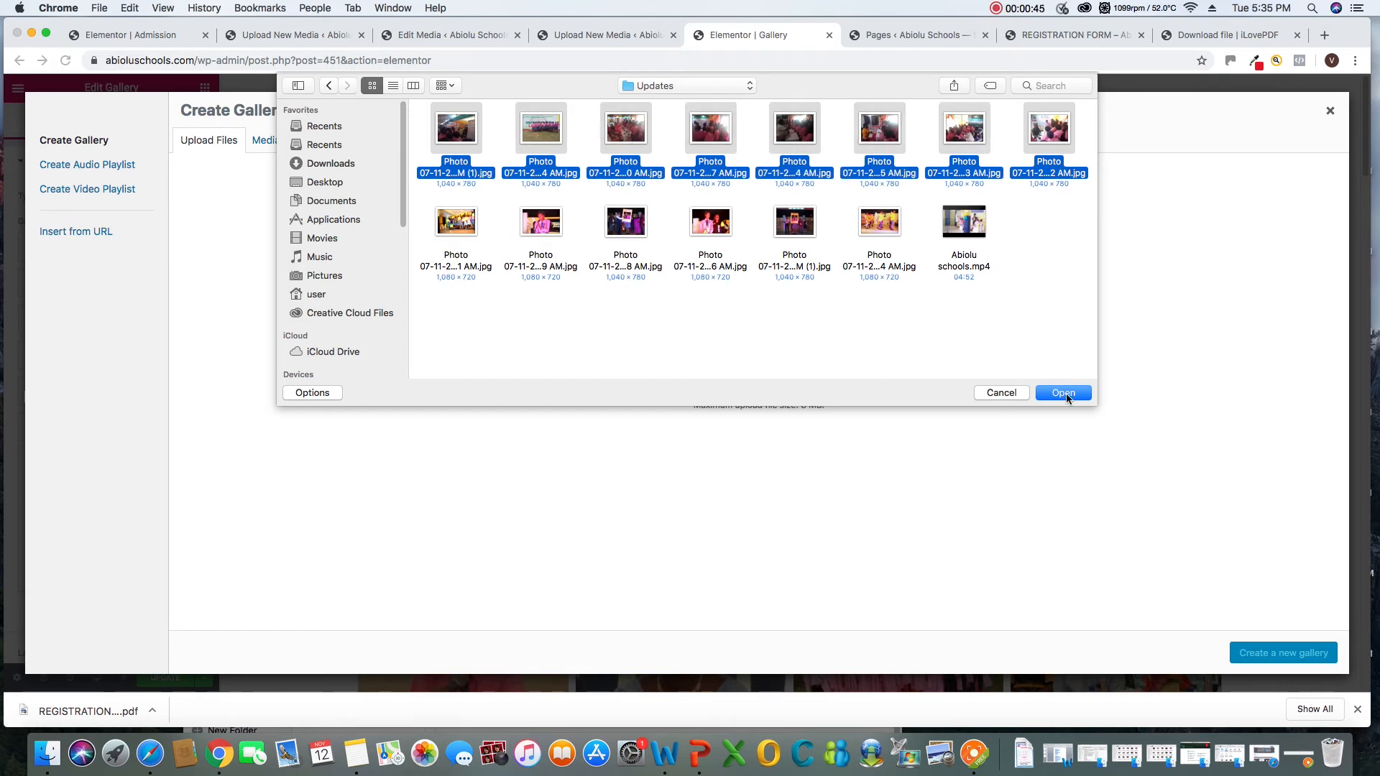
pyautogui.click(1064, 393)
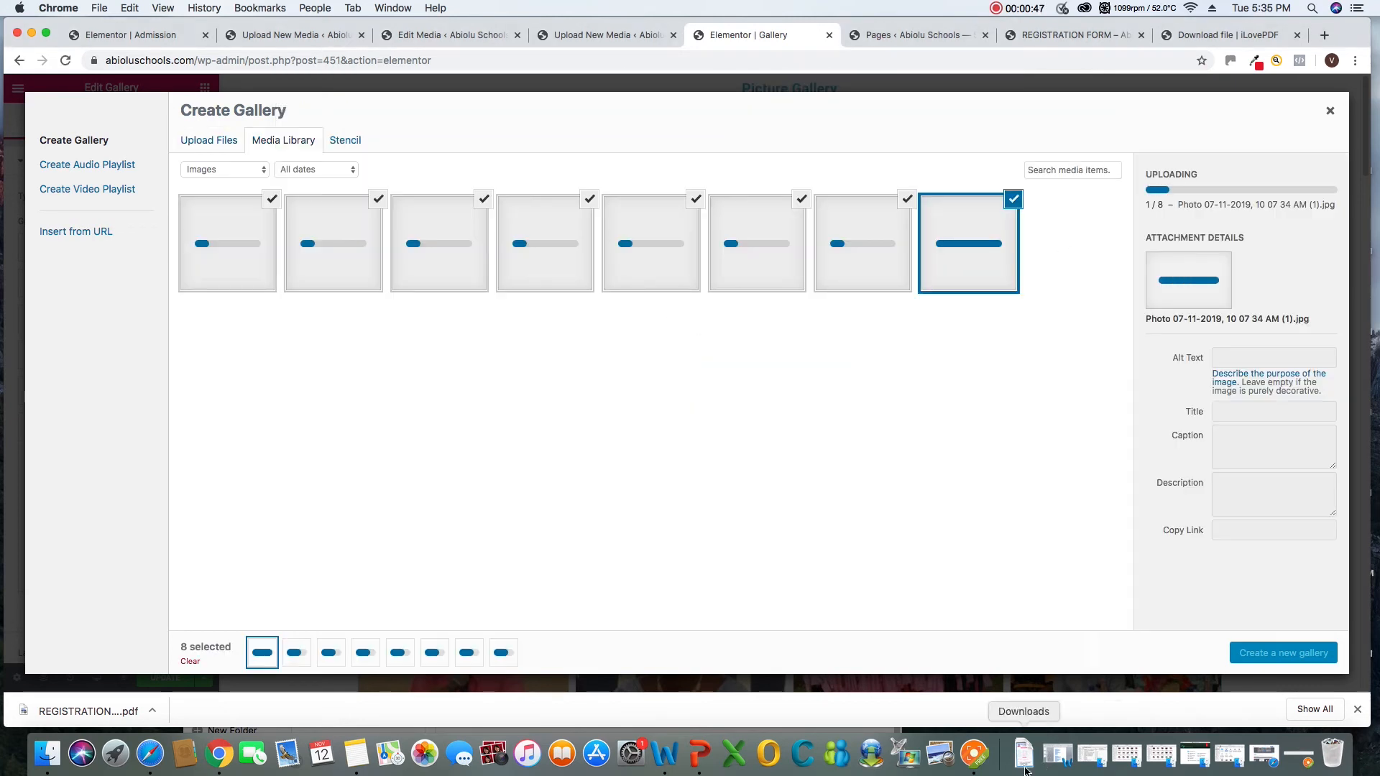
# Create a new gallery from the eight uploaded trade fair photos and insert it into the "Students of TBS" item
pyautogui.click(974, 753)
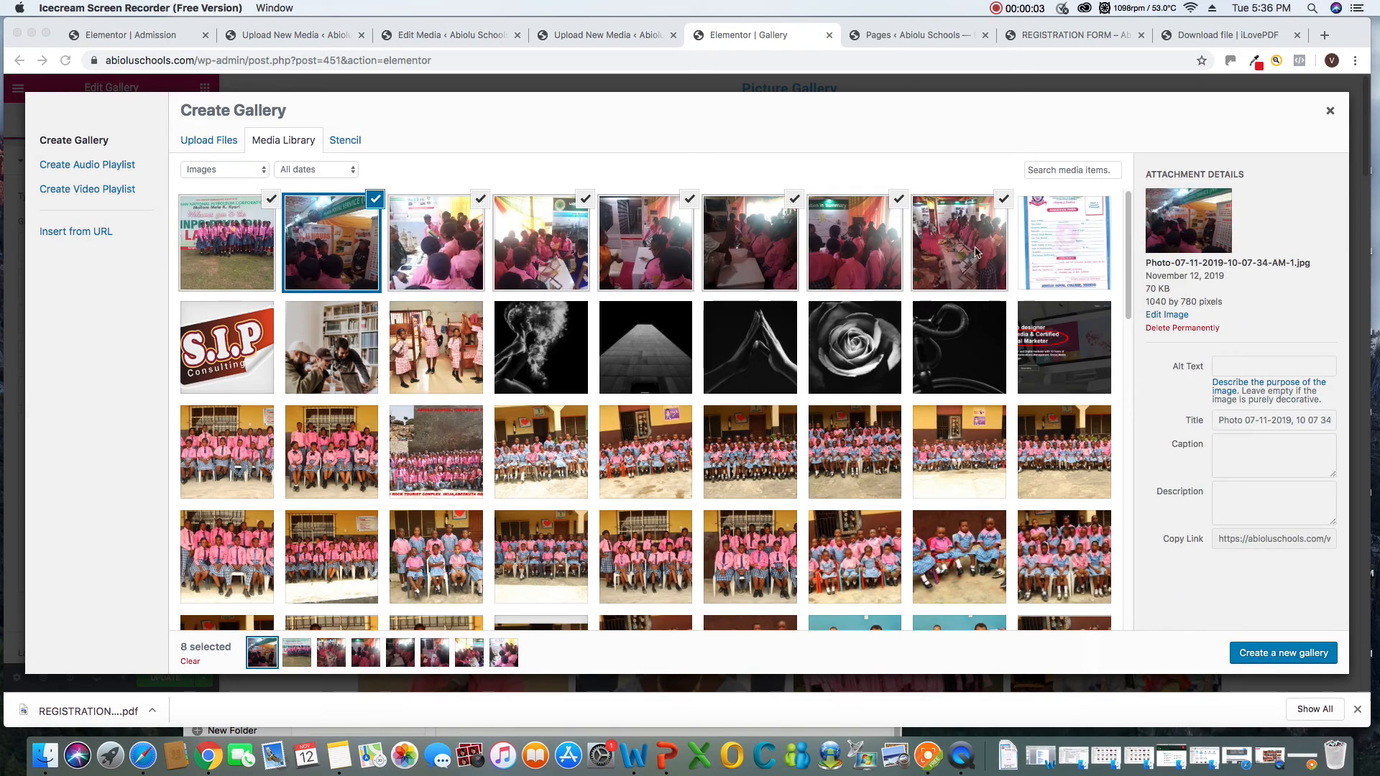
pyautogui.click(1273, 659)
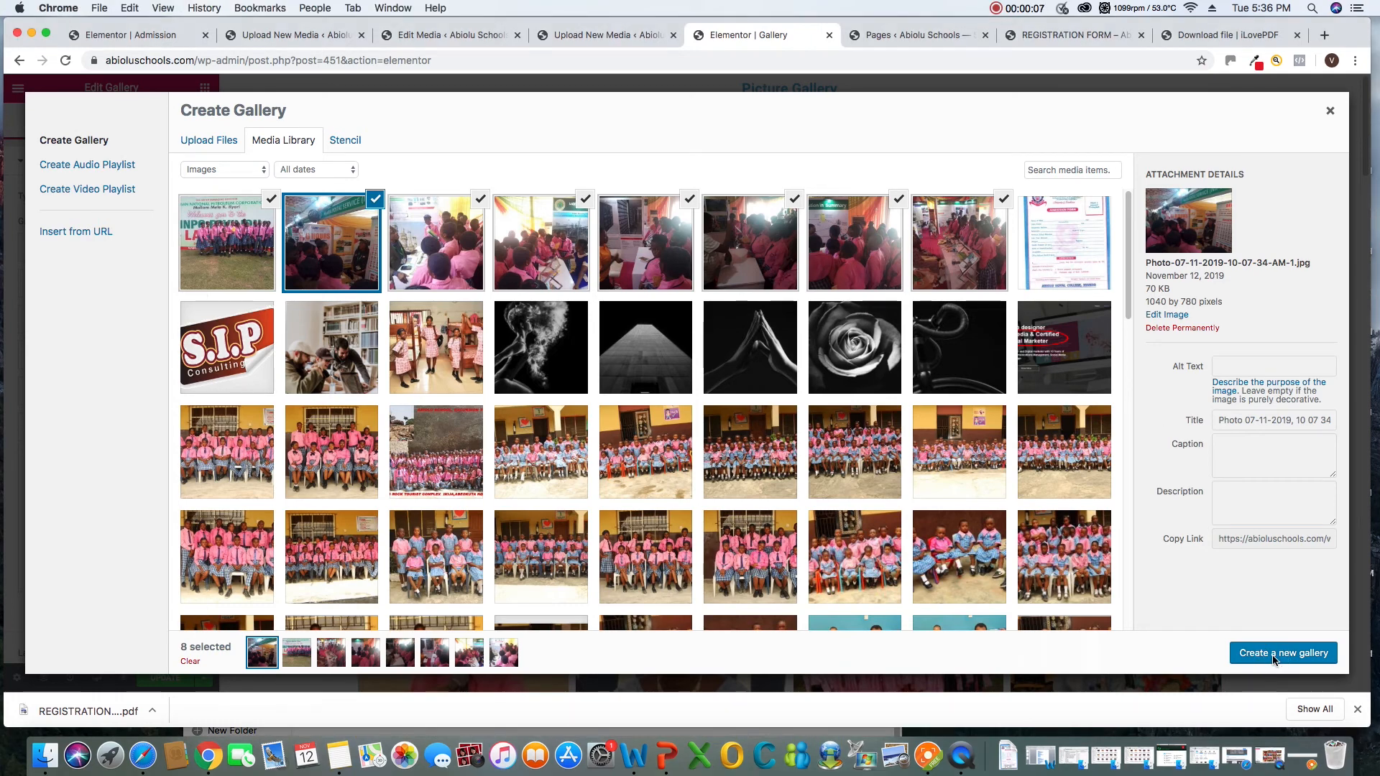
pyautogui.click(1274, 659)
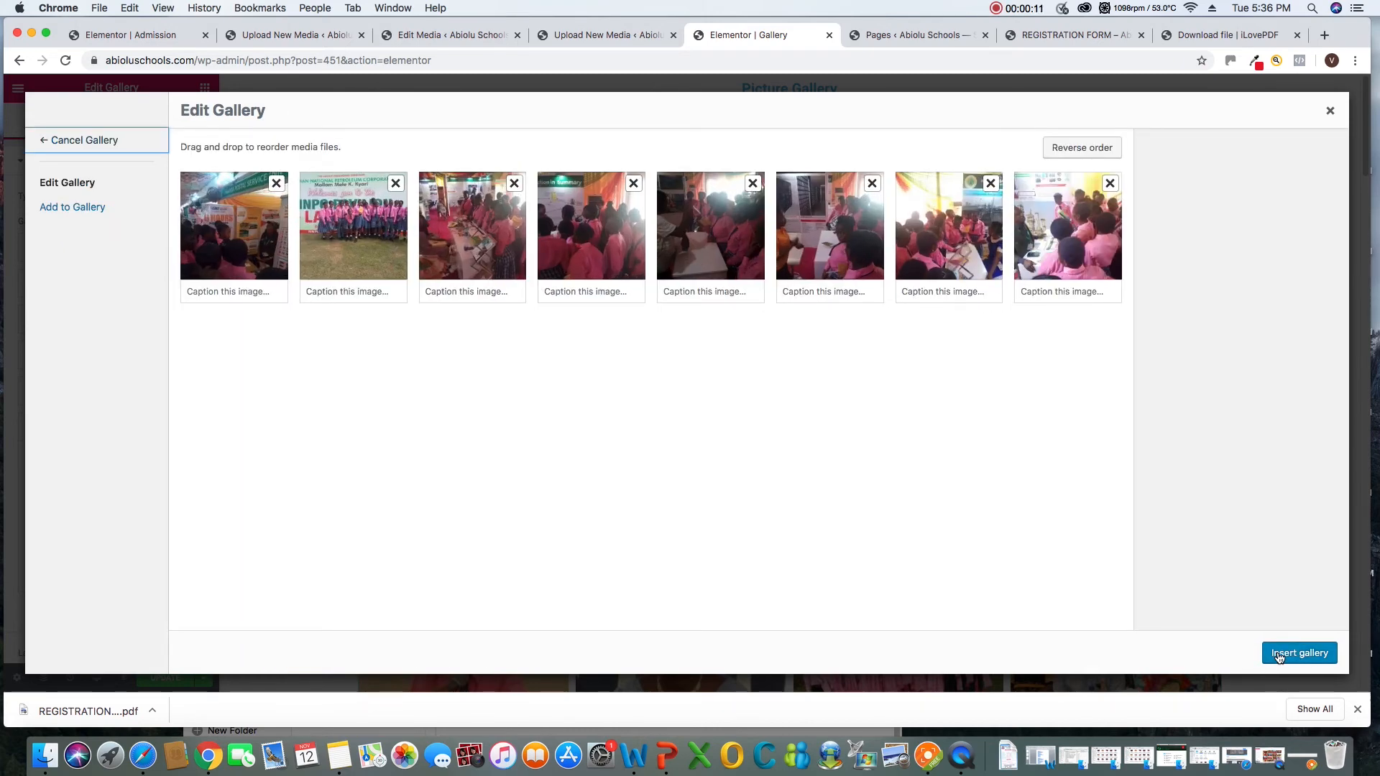
pyautogui.click(1268, 654)
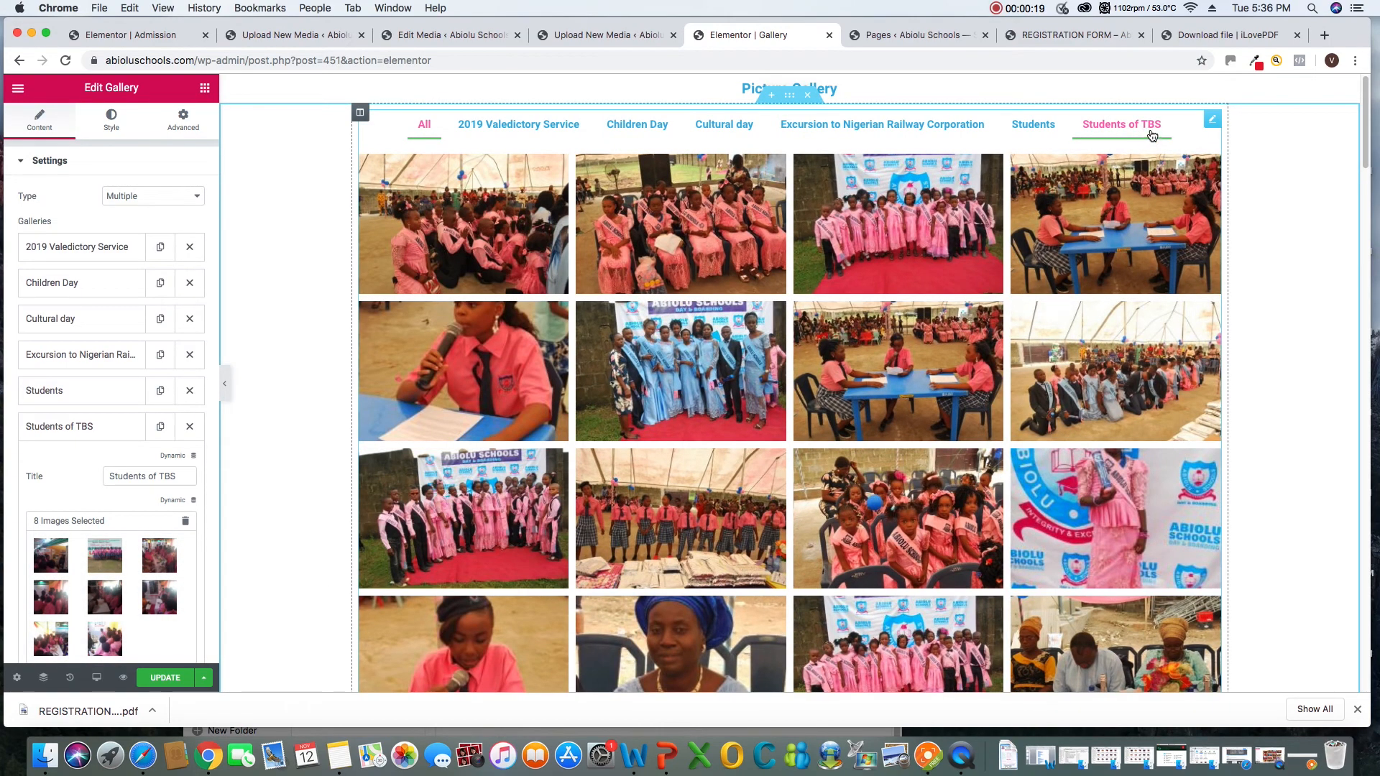
# Change the "Students of TBS" gallery's title to "Students at TBS" and update the Gallery page
pyautogui.click(150, 478)
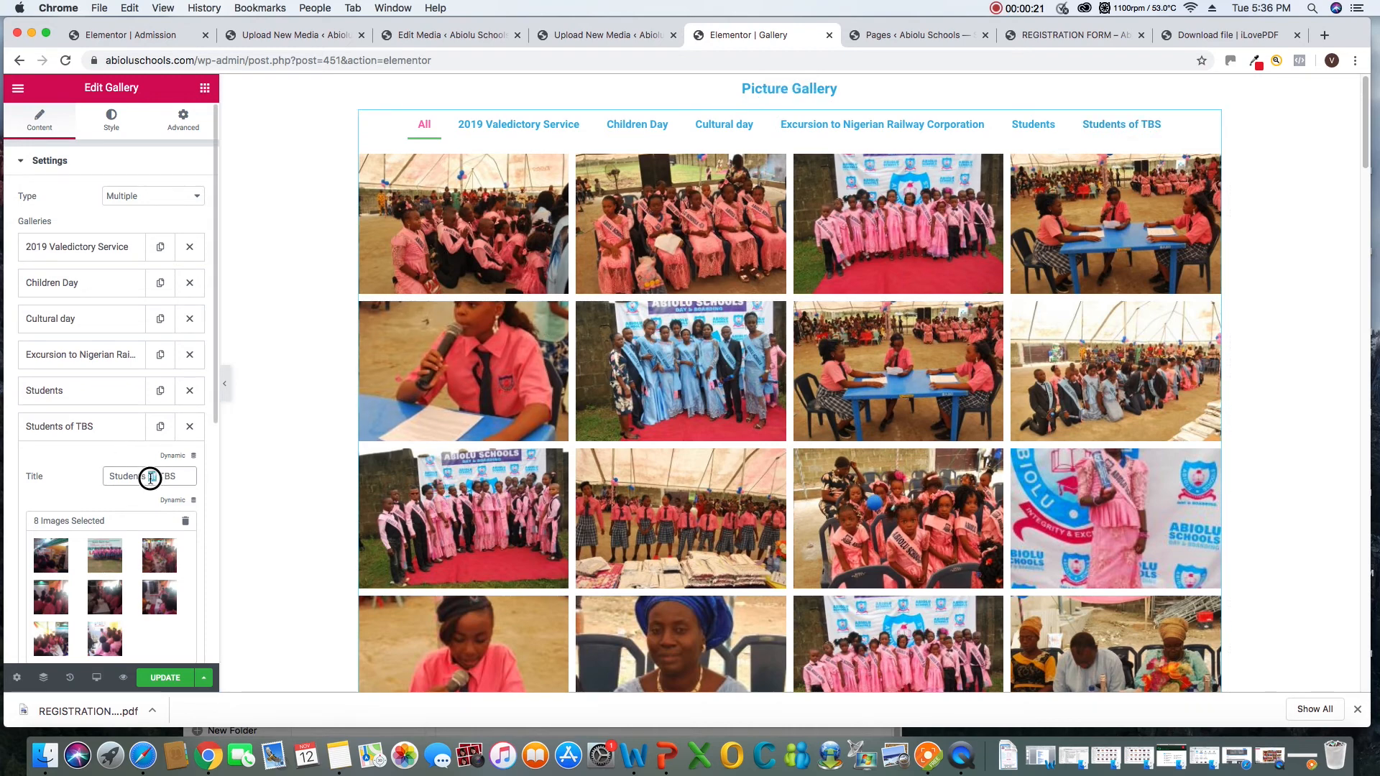
pyautogui.write('at')
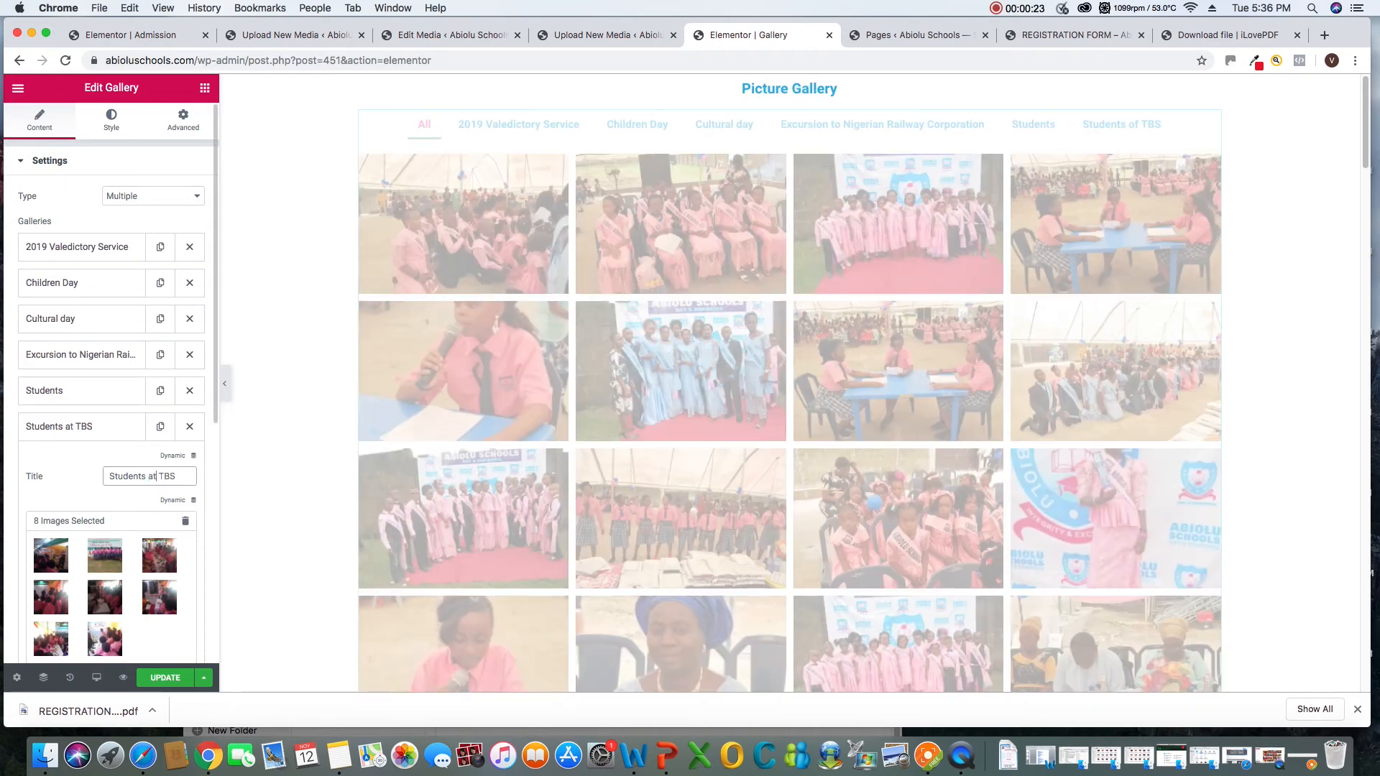
pyautogui.scroll(-1, 191, 490)
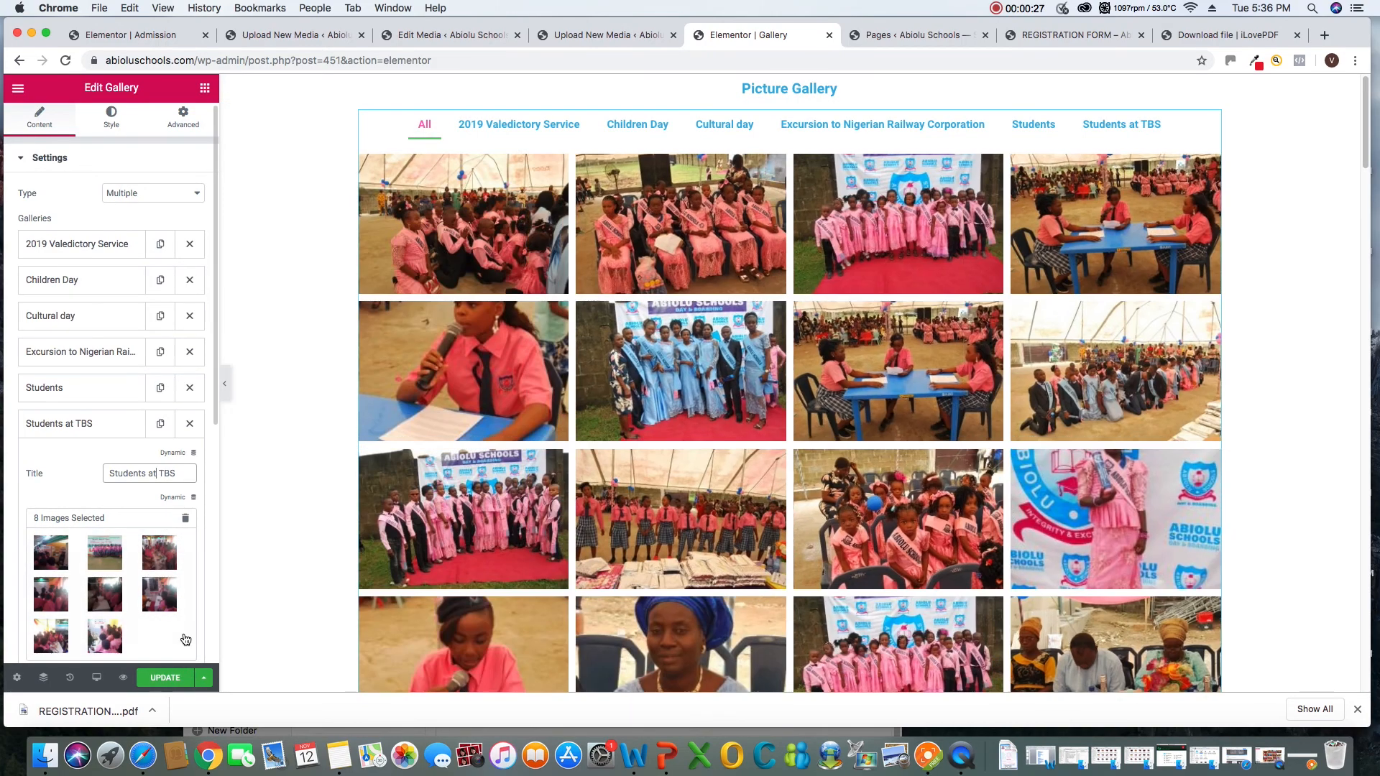
pyautogui.click(161, 680)
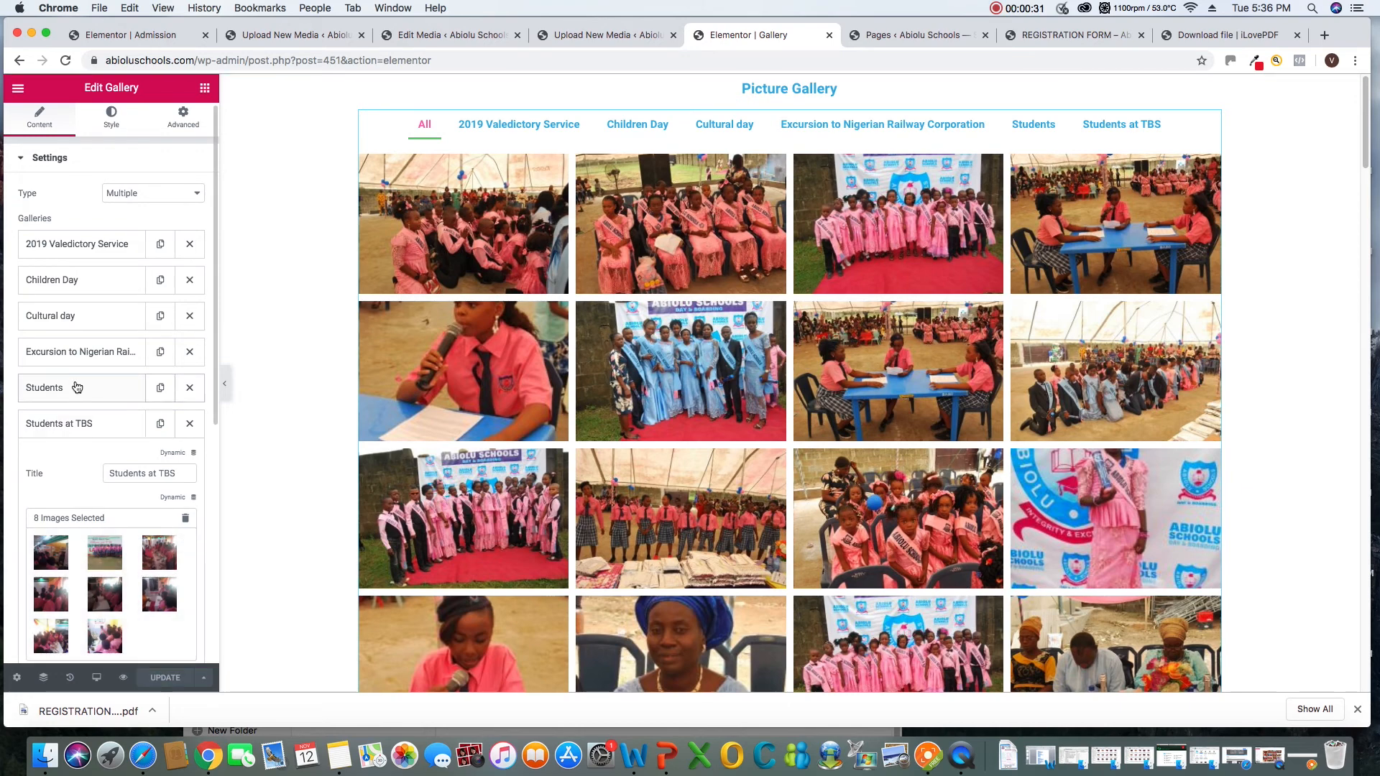
# Change the "Students" gallery's title to "Students VS" and update the Gallery page
pyautogui.click(929, 755)
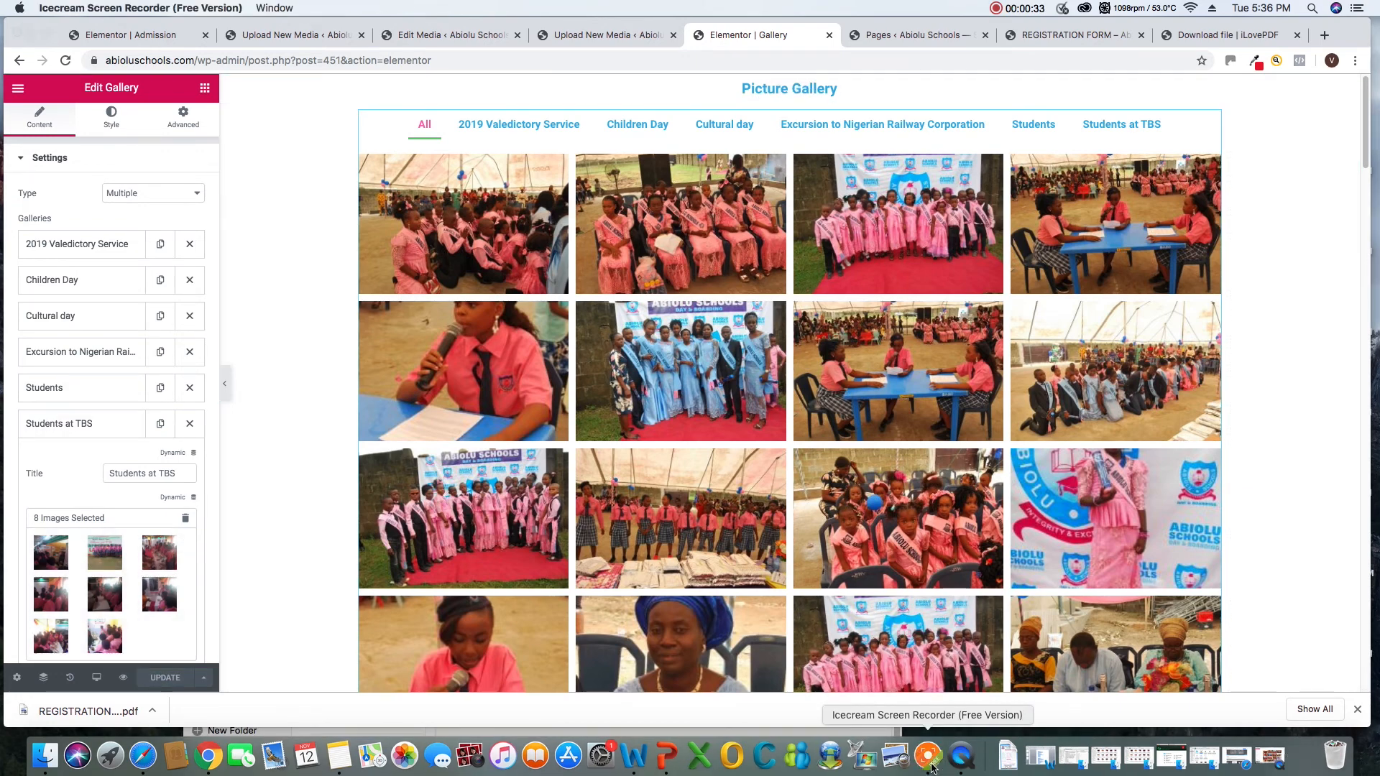
pyautogui.click(84, 388)
pyautogui.click(83, 388)
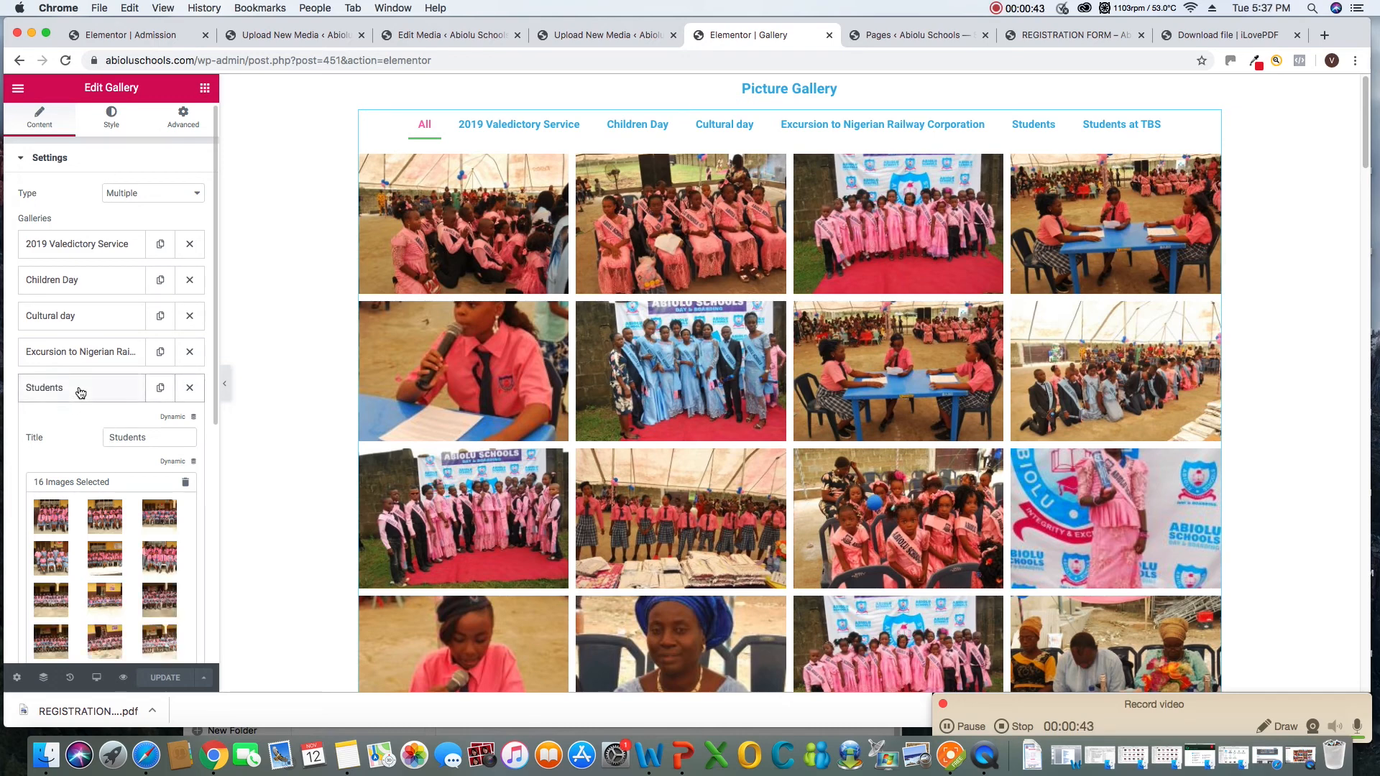
pyautogui.click(166, 439)
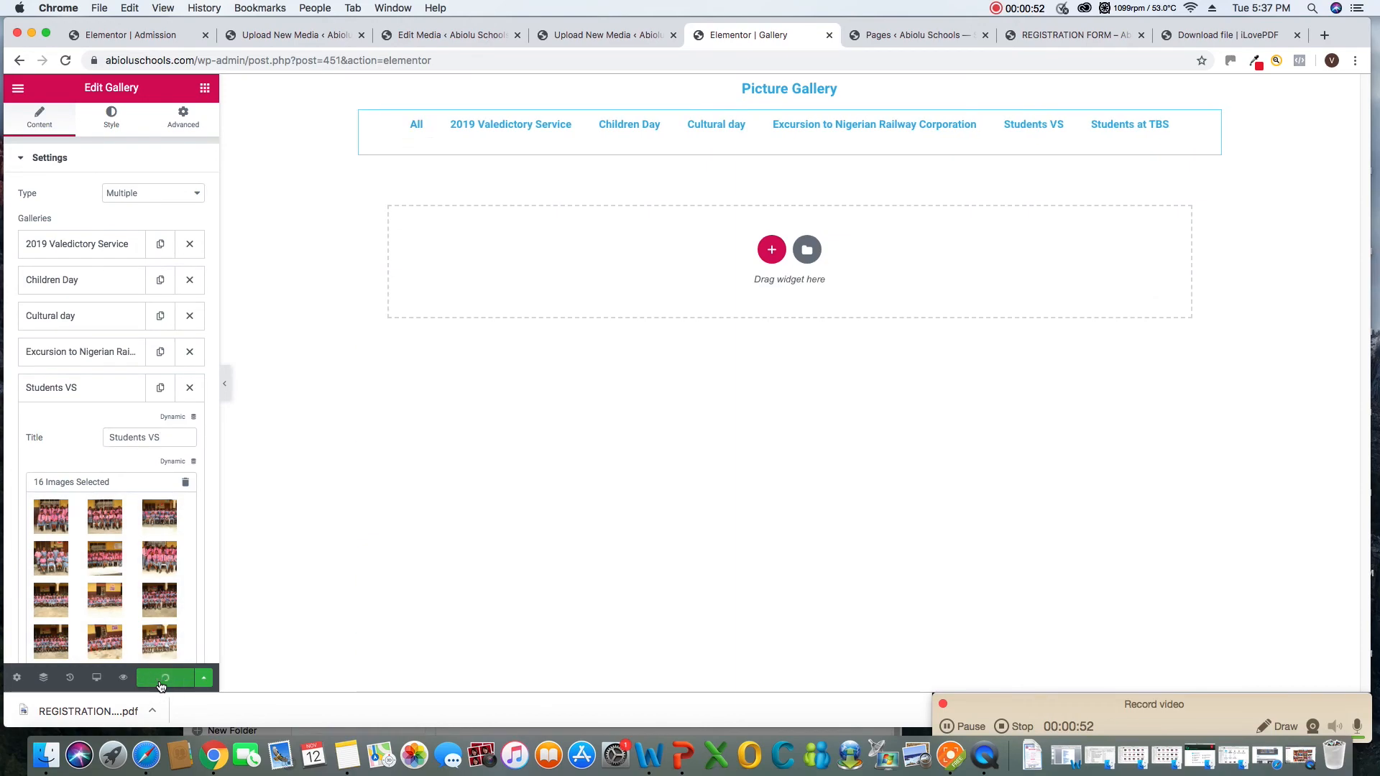
pyautogui.click(164, 678)
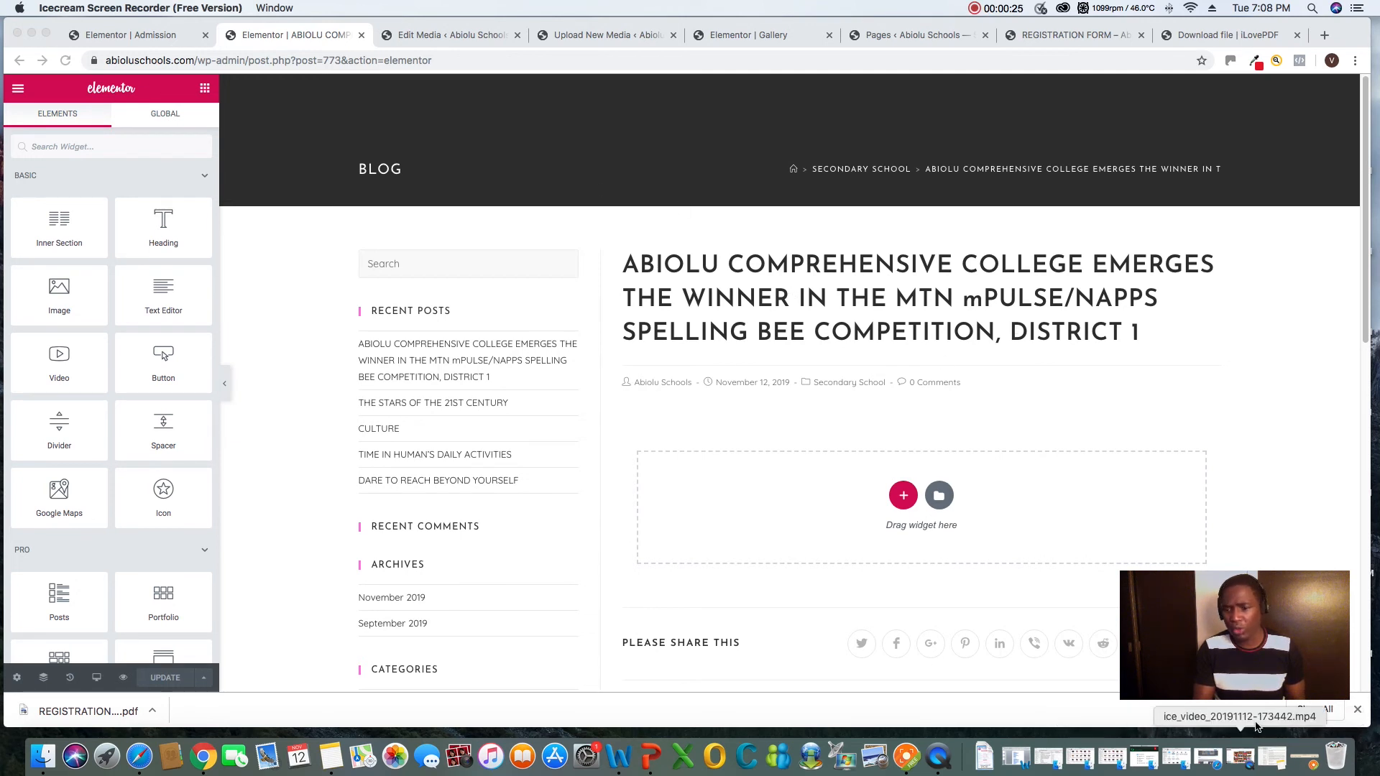
pyautogui.click(901, 757)
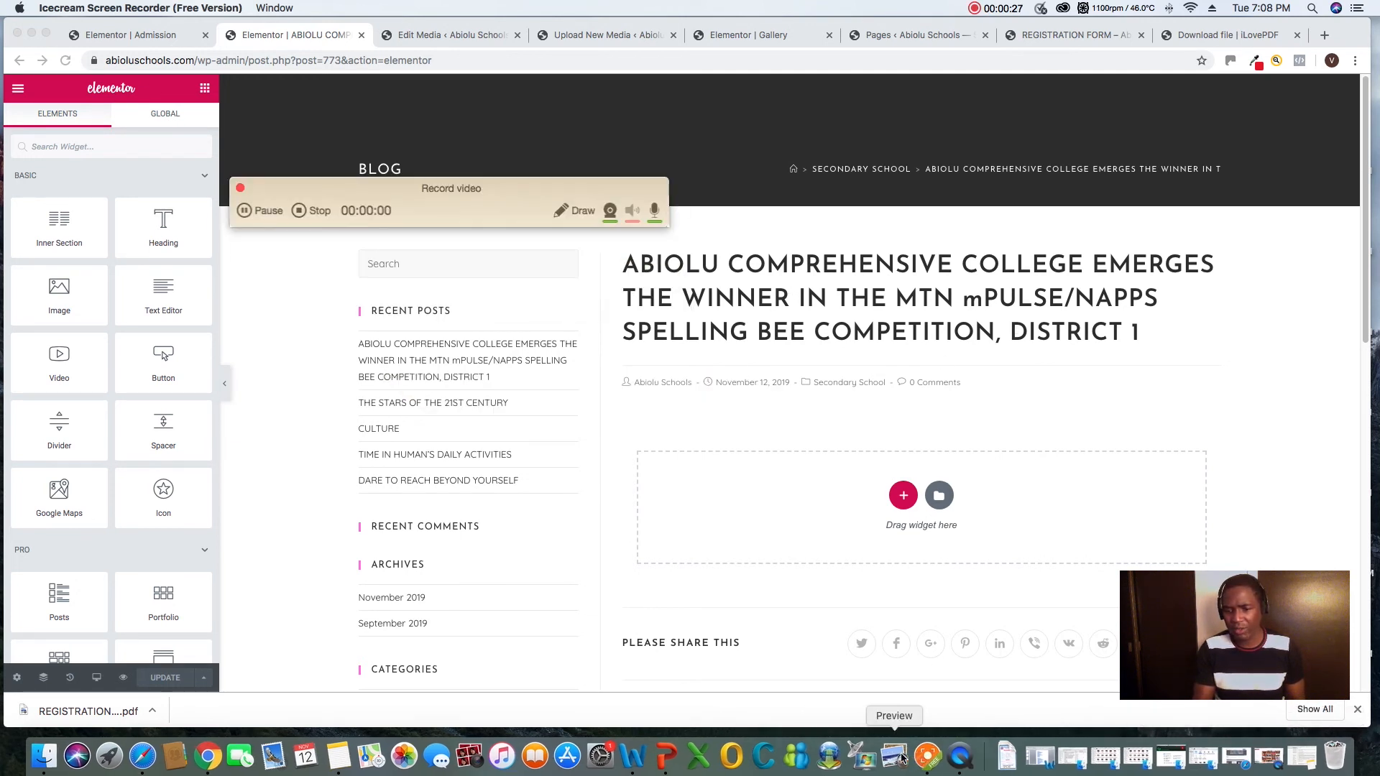
pyautogui.moveTo(434, 189); pyautogui.dragTo(1064, 660)
pyautogui.click(113, 40)
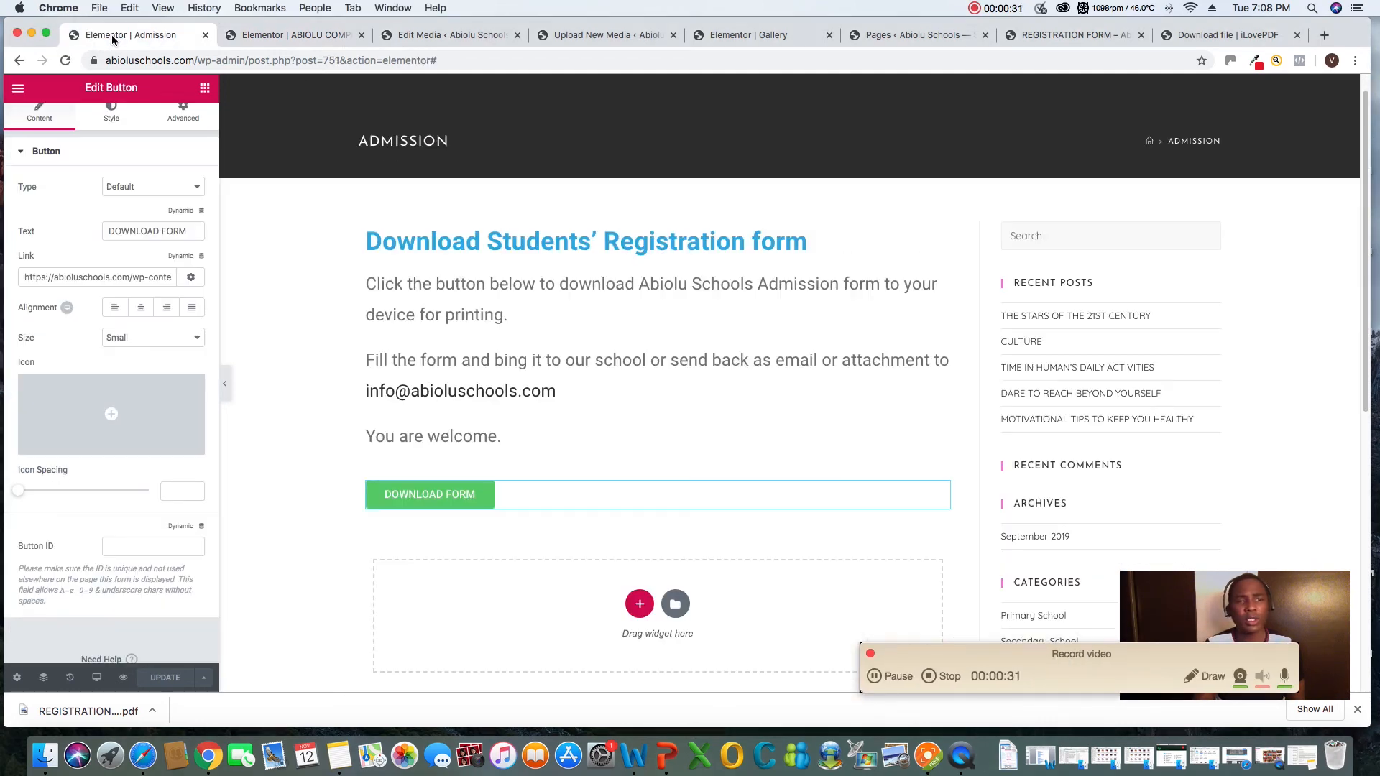
# From the WordPress Pages admin tab, start a new blog post and activate its title field
pyautogui.click(909, 36)
pyautogui.moveTo(63, 120)
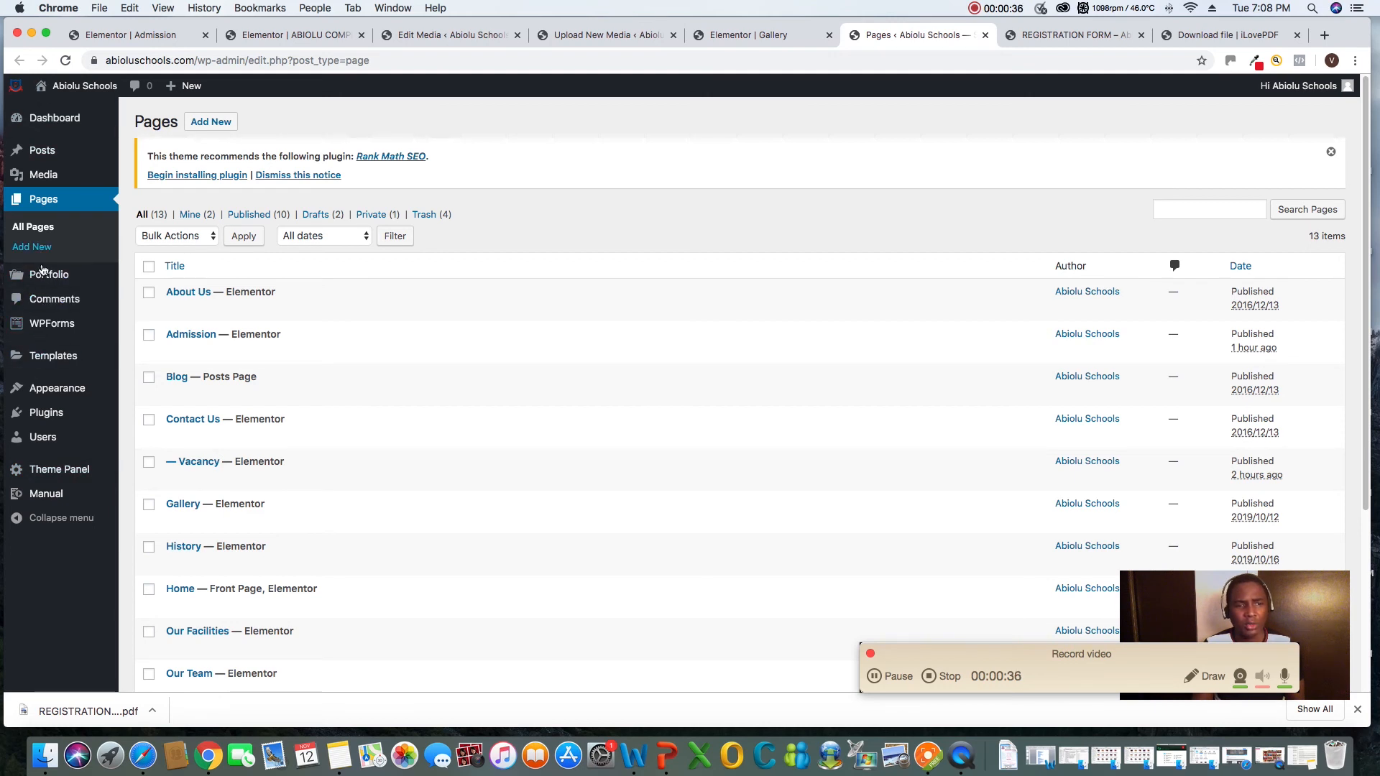
pyautogui.moveTo(48, 268)
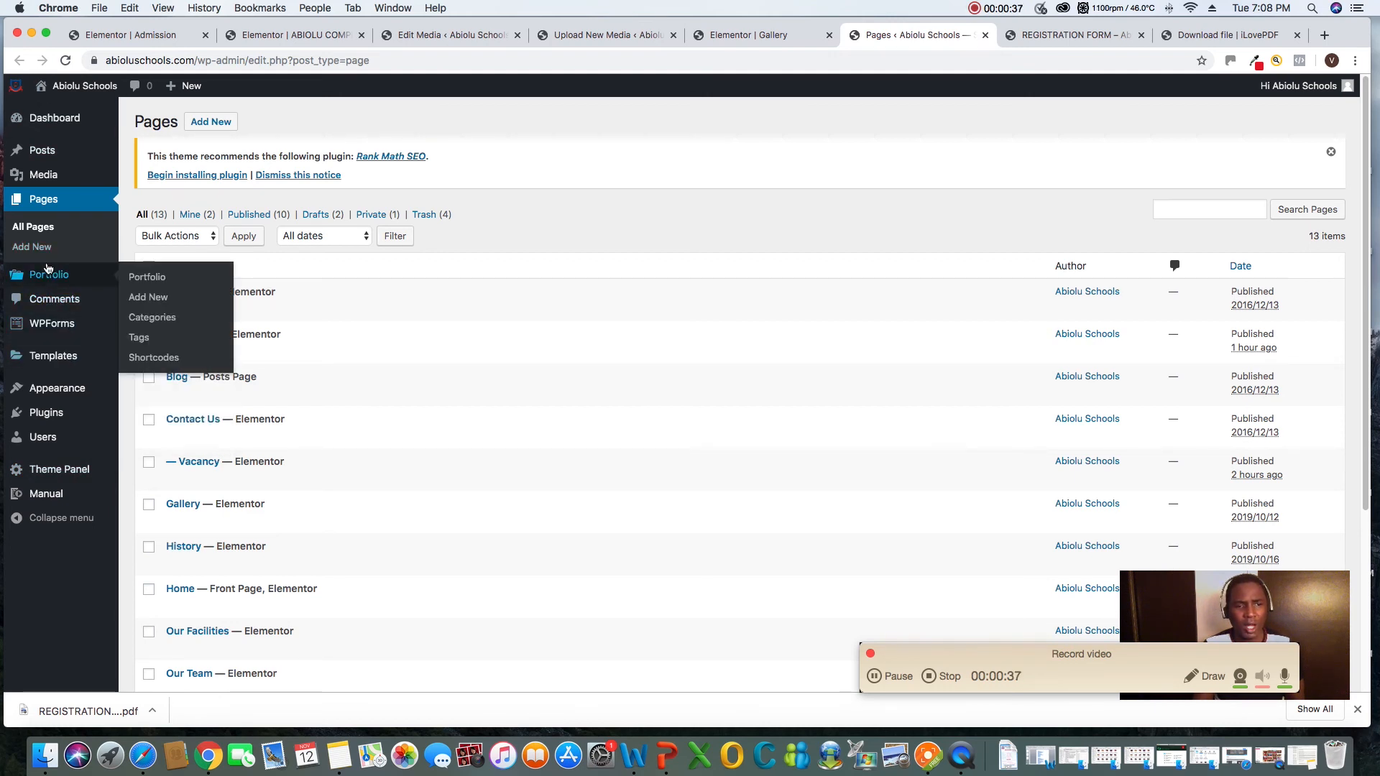
pyautogui.moveTo(52, 155)
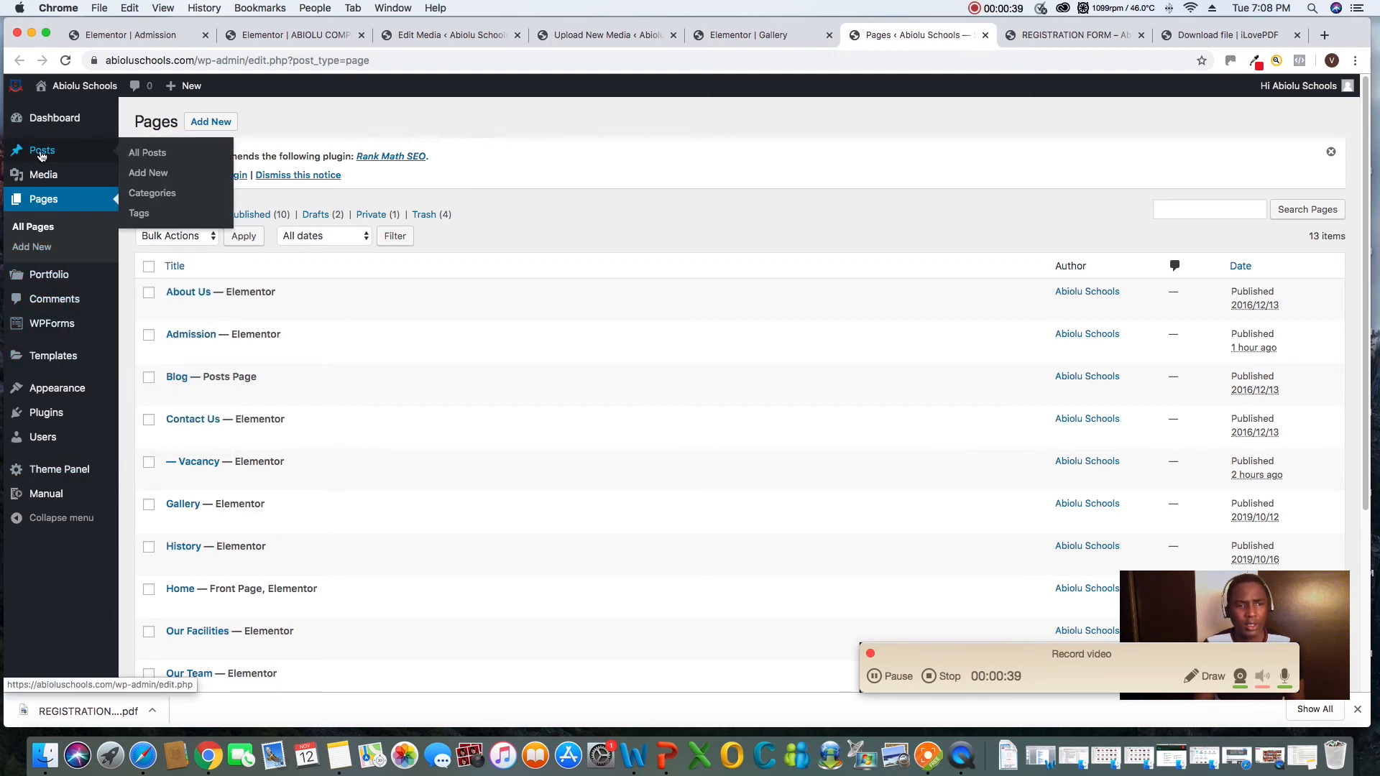
pyautogui.click(140, 176)
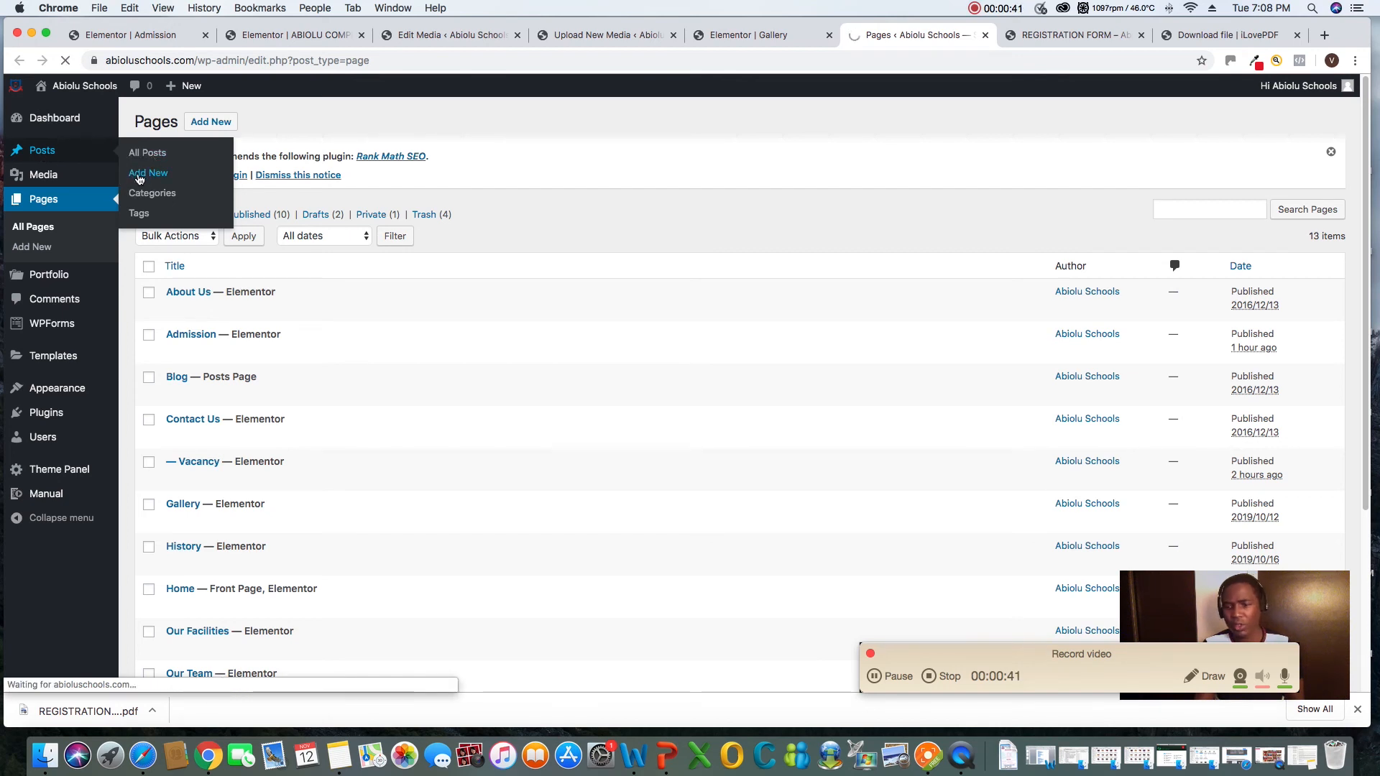
pyautogui.click(284, 214)
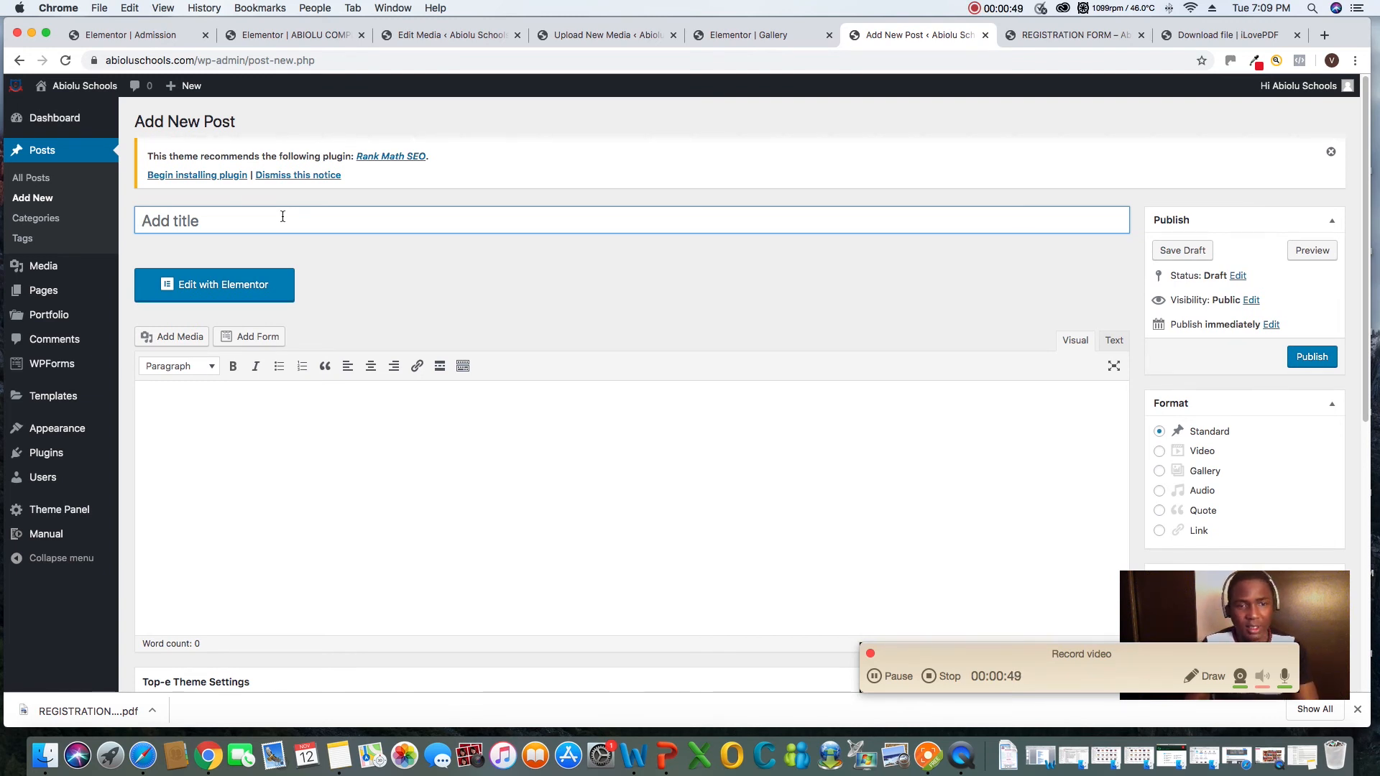
# Switch to Notes and copy the line starting "Abiolu Comprehensive College emerges the WINNER in the MTN MTNPULSE/NAPPS SPELLING BEE COMPETITION"
pyautogui.click(339, 755)
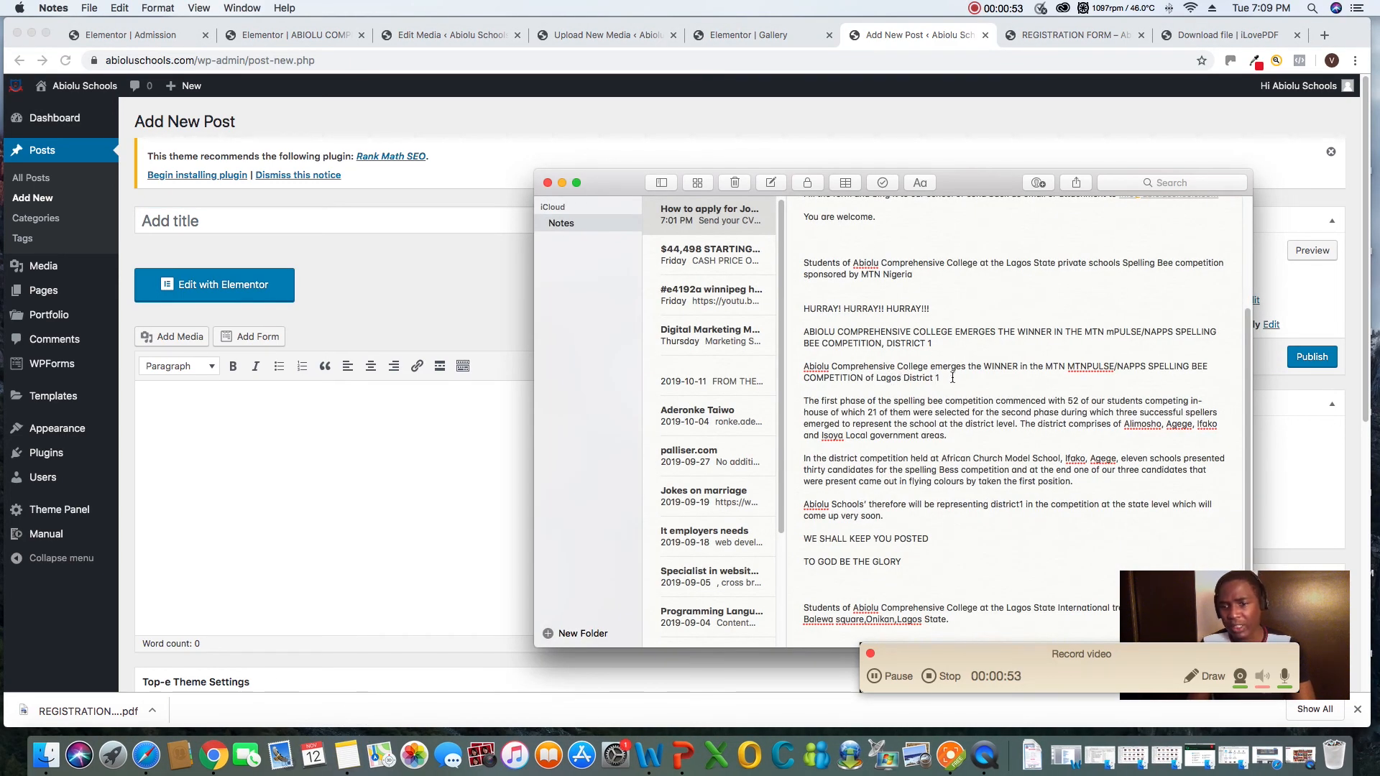
pyautogui.tripleClick(811, 368)
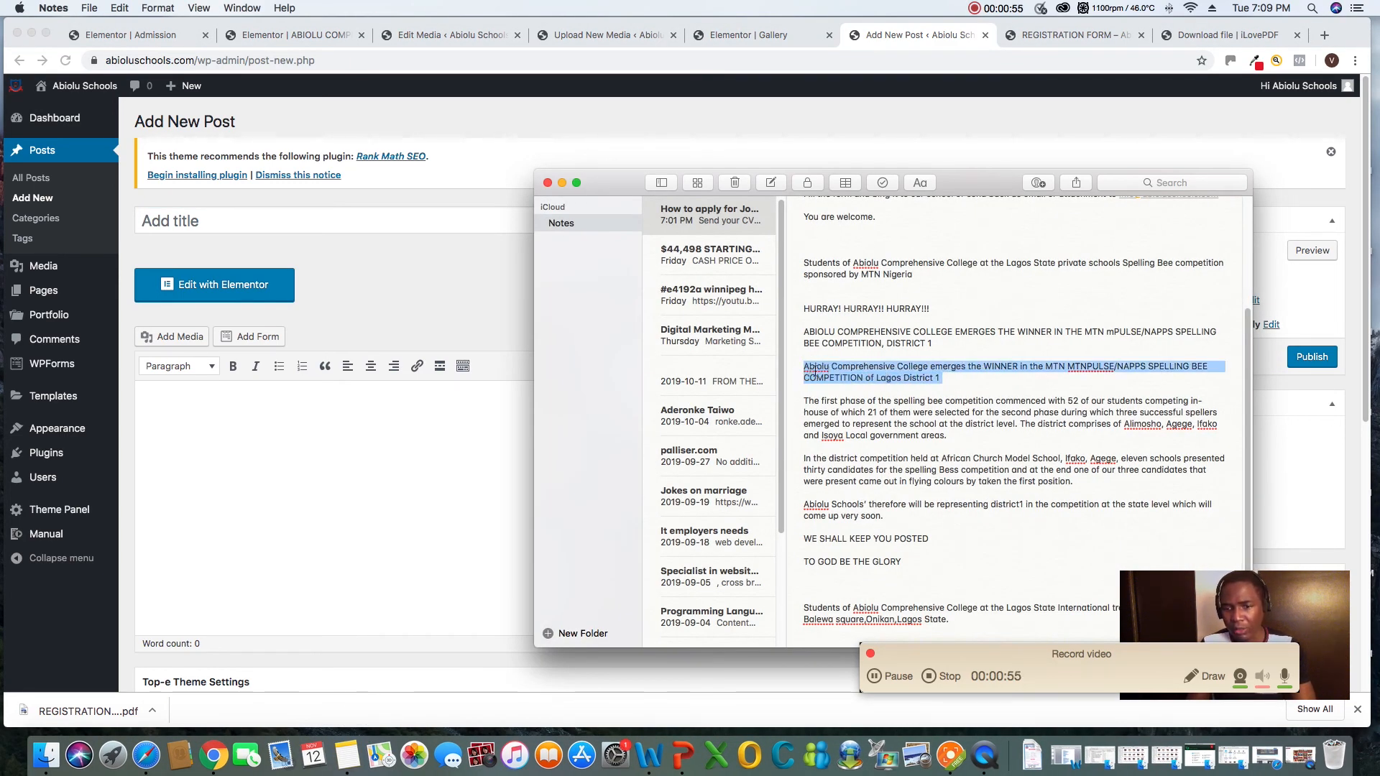
pyautogui.rightClick(829, 370)
pyautogui.click(866, 432)
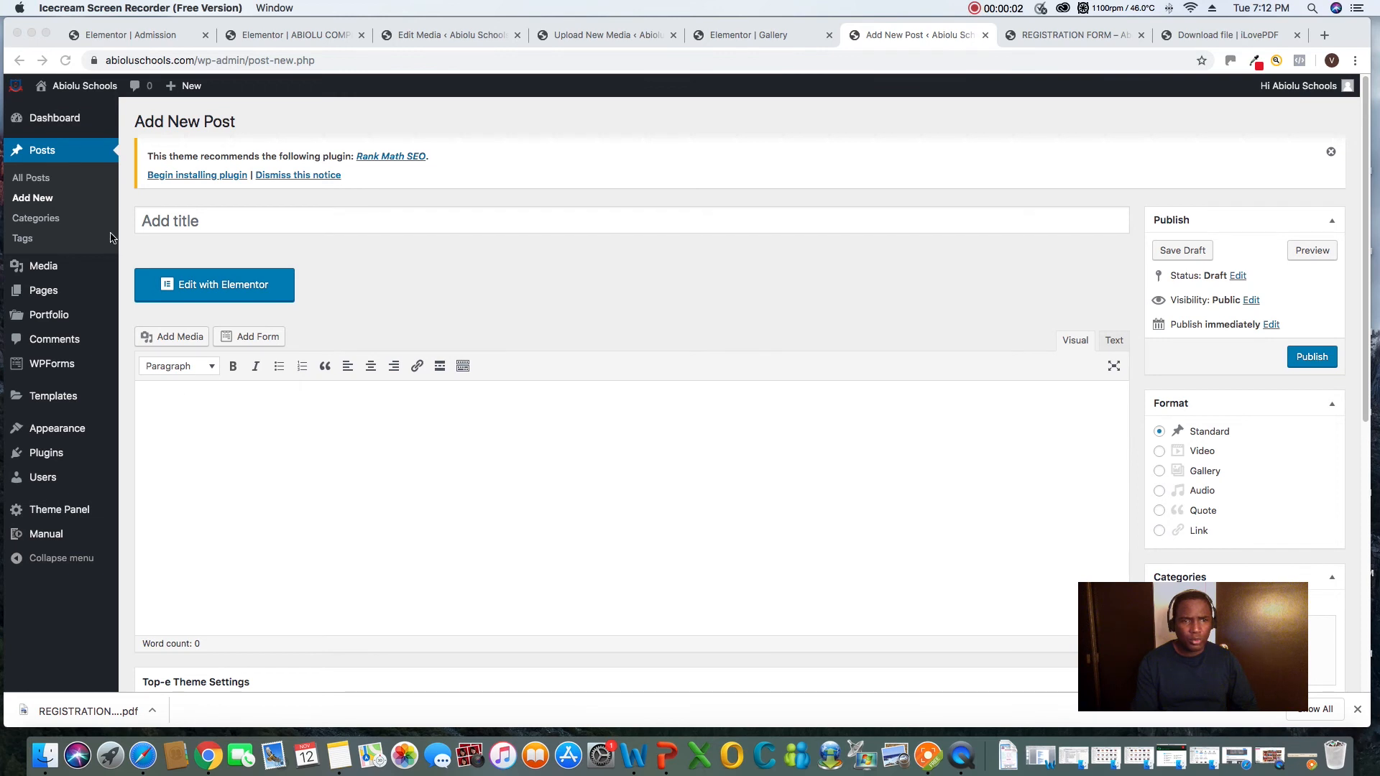
# Back in Chrome, try to paste the copied spelling bee line as the new post's title
pyautogui.click(194, 227)
pyautogui.rightClick(178, 221)
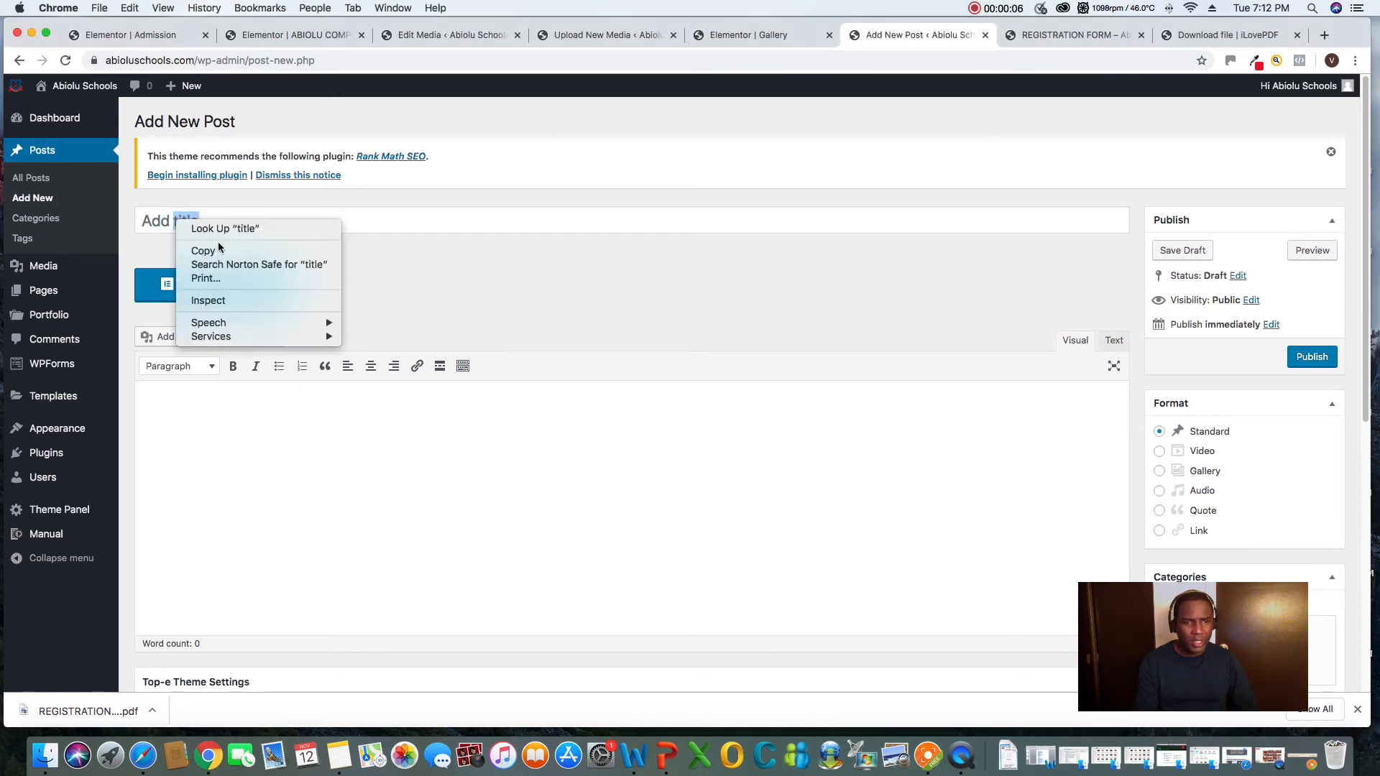
pyautogui.click(144, 225)
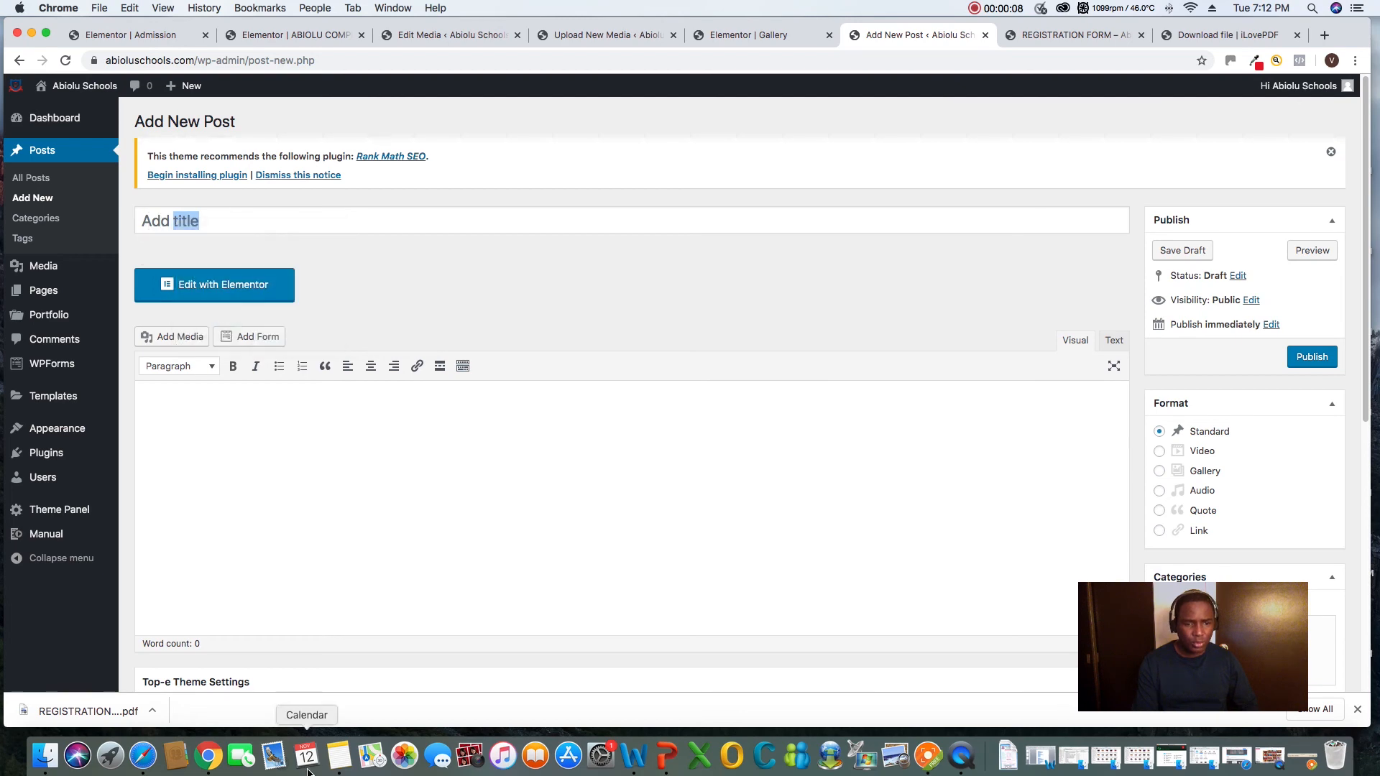
# Copy the spelling bee winner line from Notes again and retry pasting it into the new post's title in Chrome
pyautogui.click(339, 762)
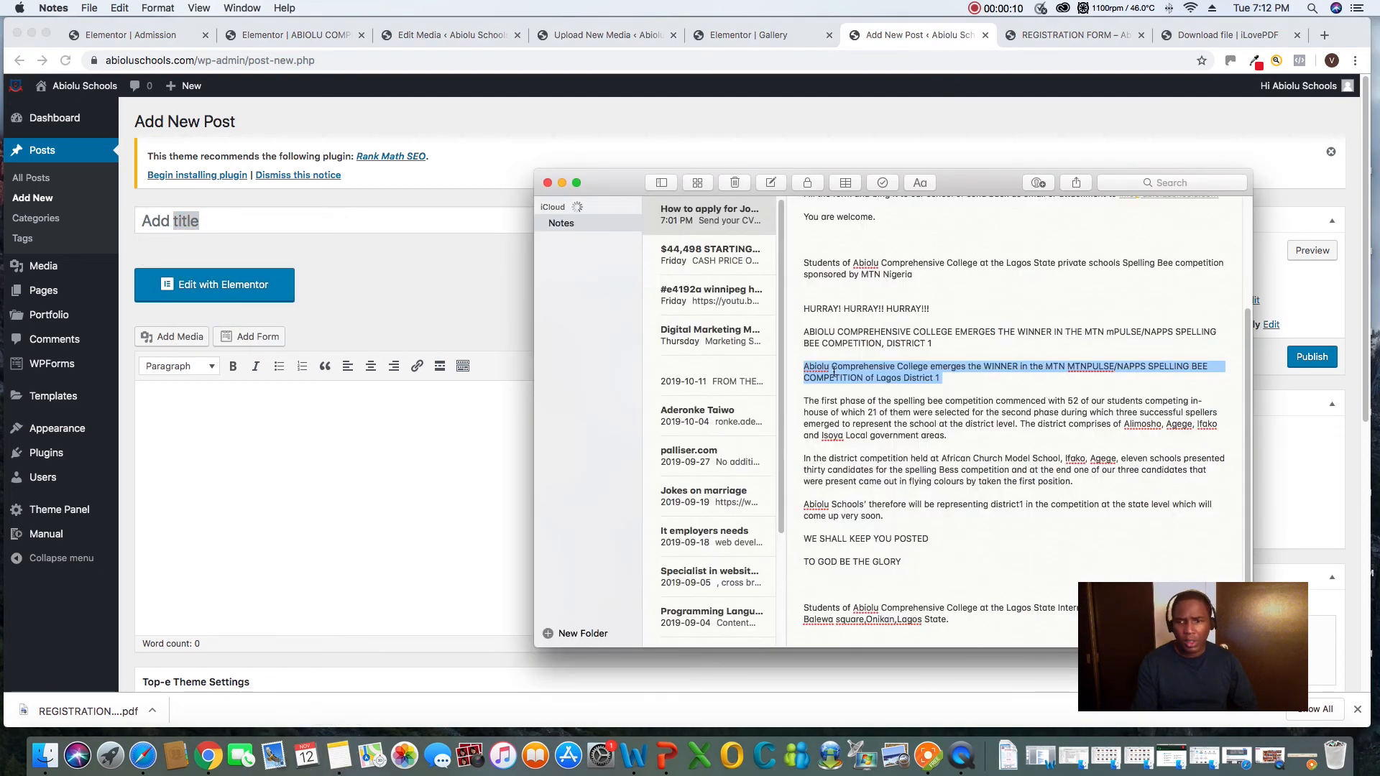
pyautogui.rightClick(834, 371)
pyautogui.click(865, 429)
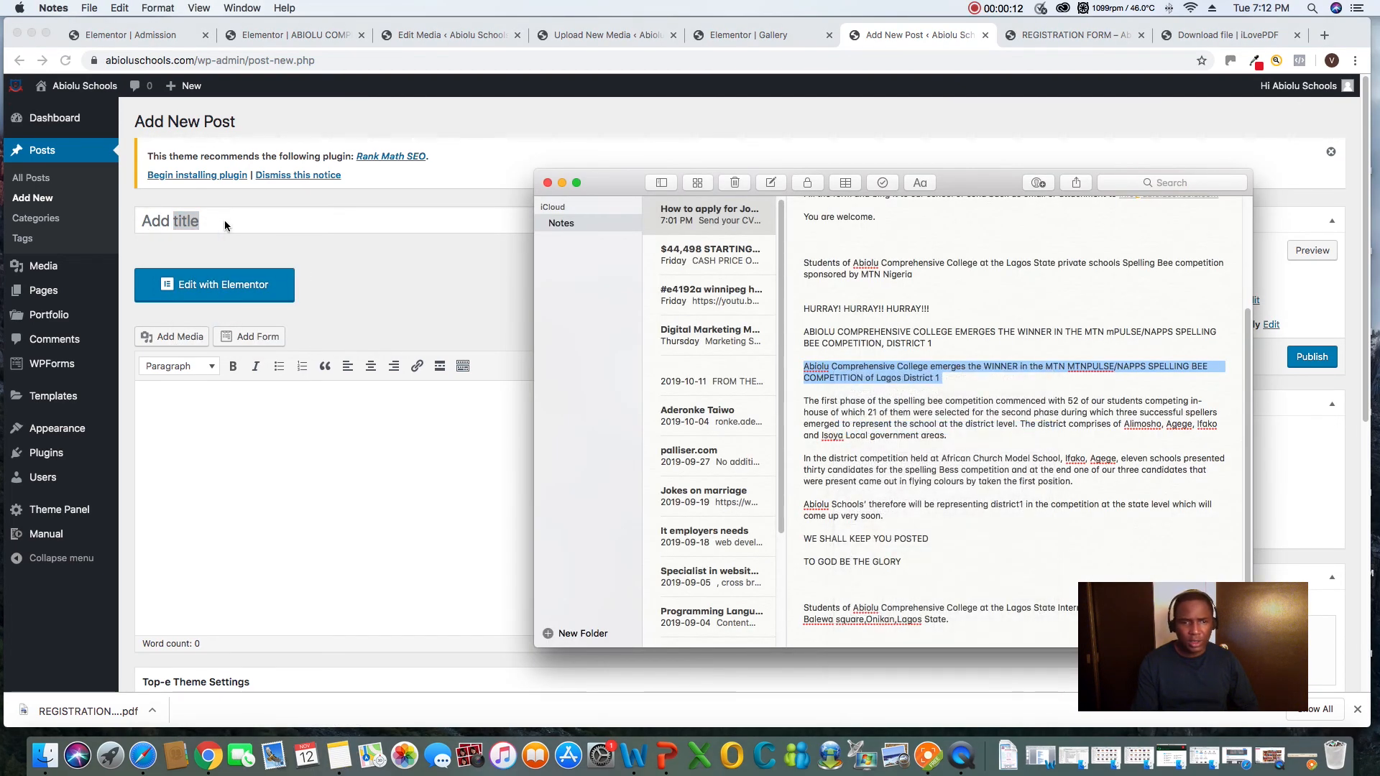
pyautogui.click(225, 225)
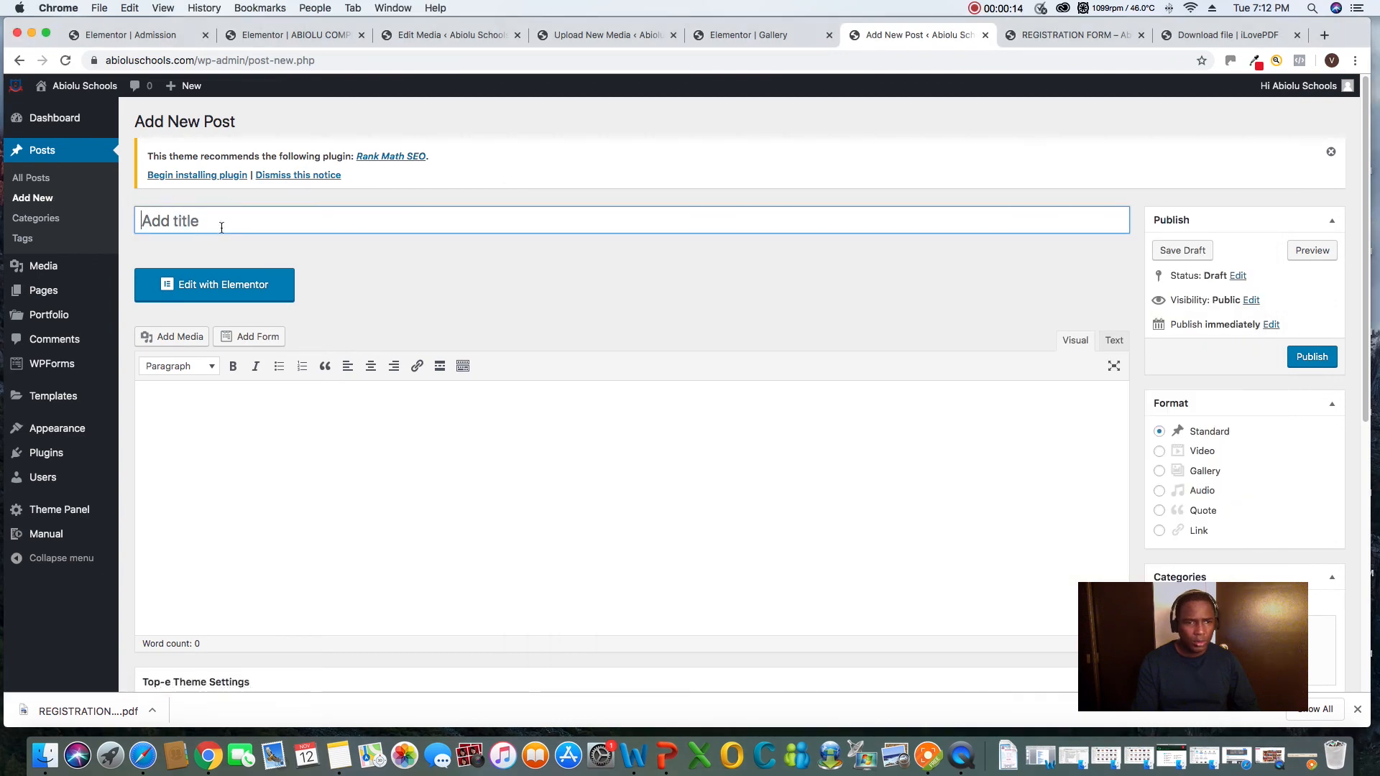
pyautogui.rightClick(160, 225)
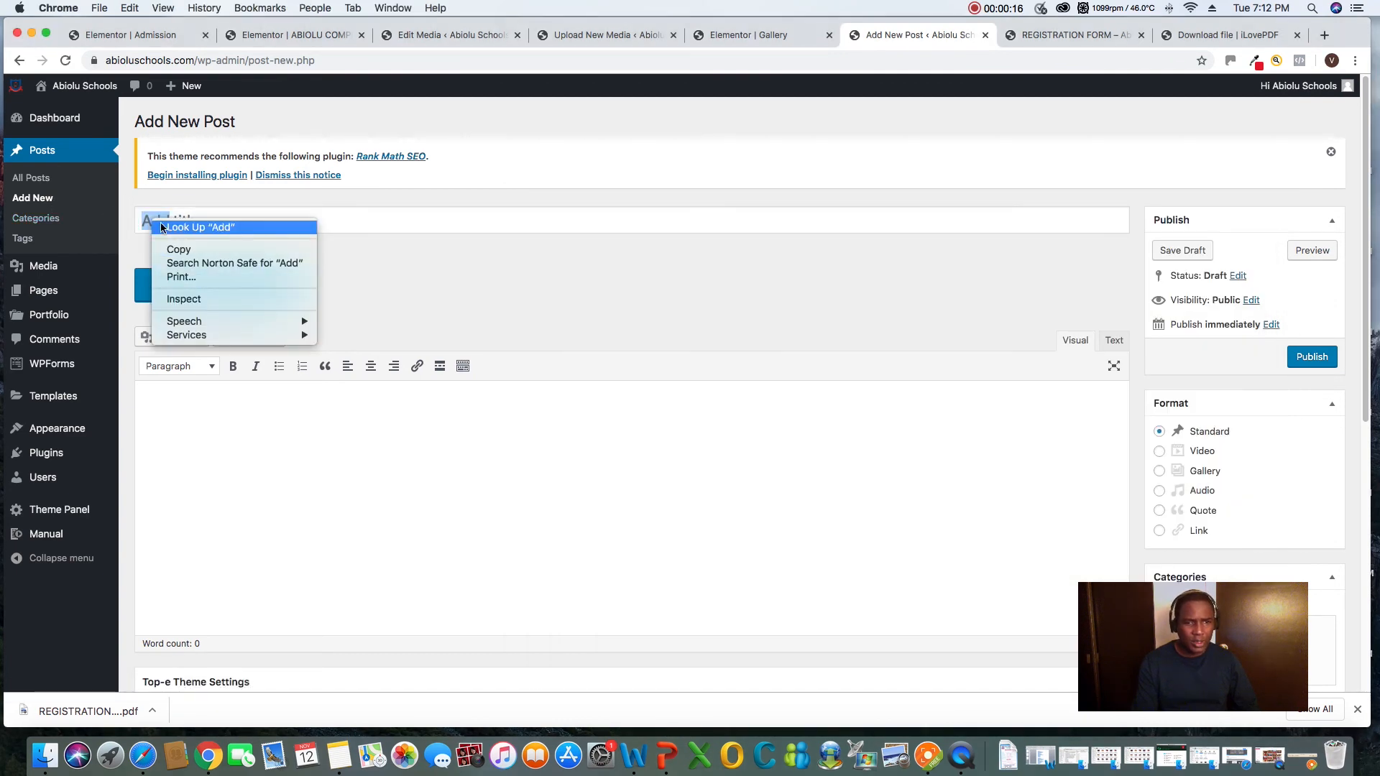
pyautogui.click(150, 226)
pyautogui.click(202, 221)
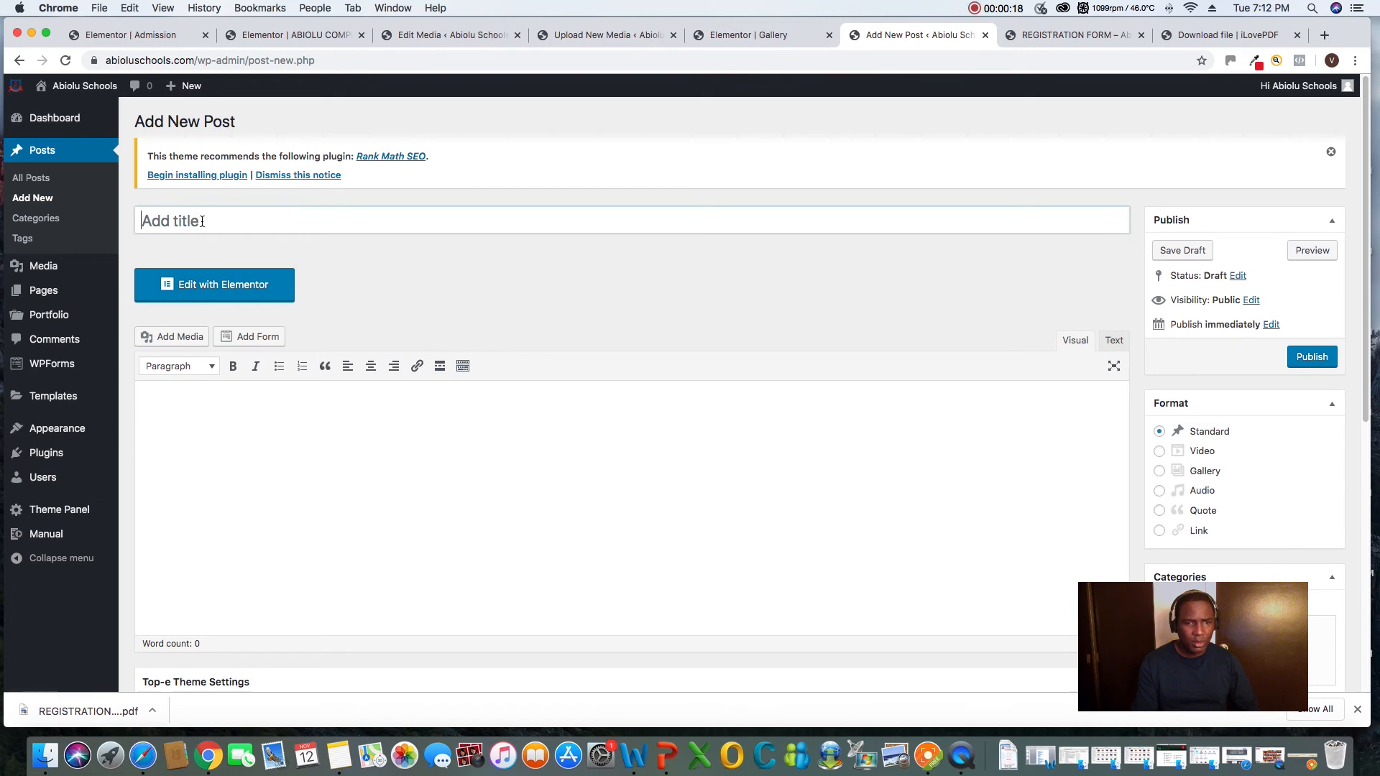
pyautogui.rightClick(202, 221)
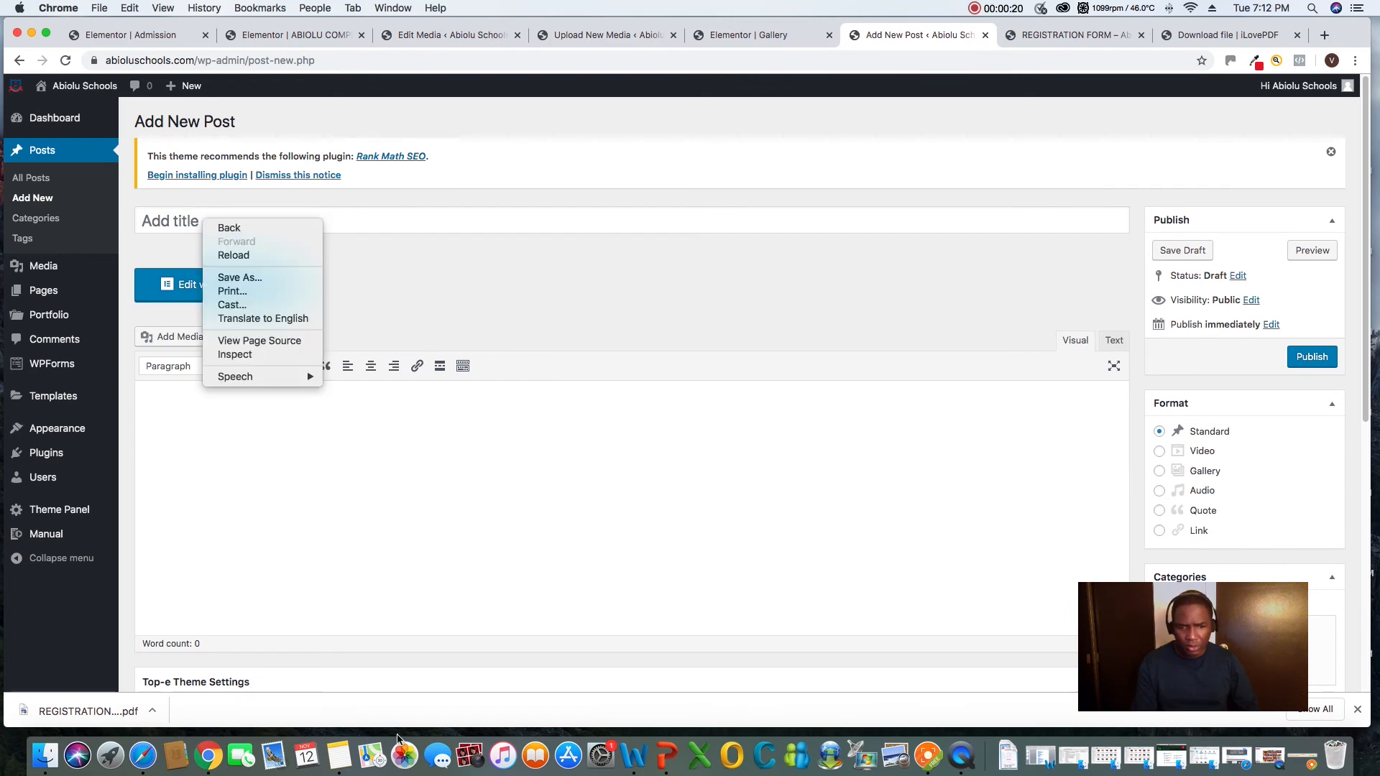
# Switch to Notes and copy the highlighted sentence about winning the spelling bee competition of Lagos District 1
pyautogui.click(340, 755)
pyautogui.rightClick(837, 371)
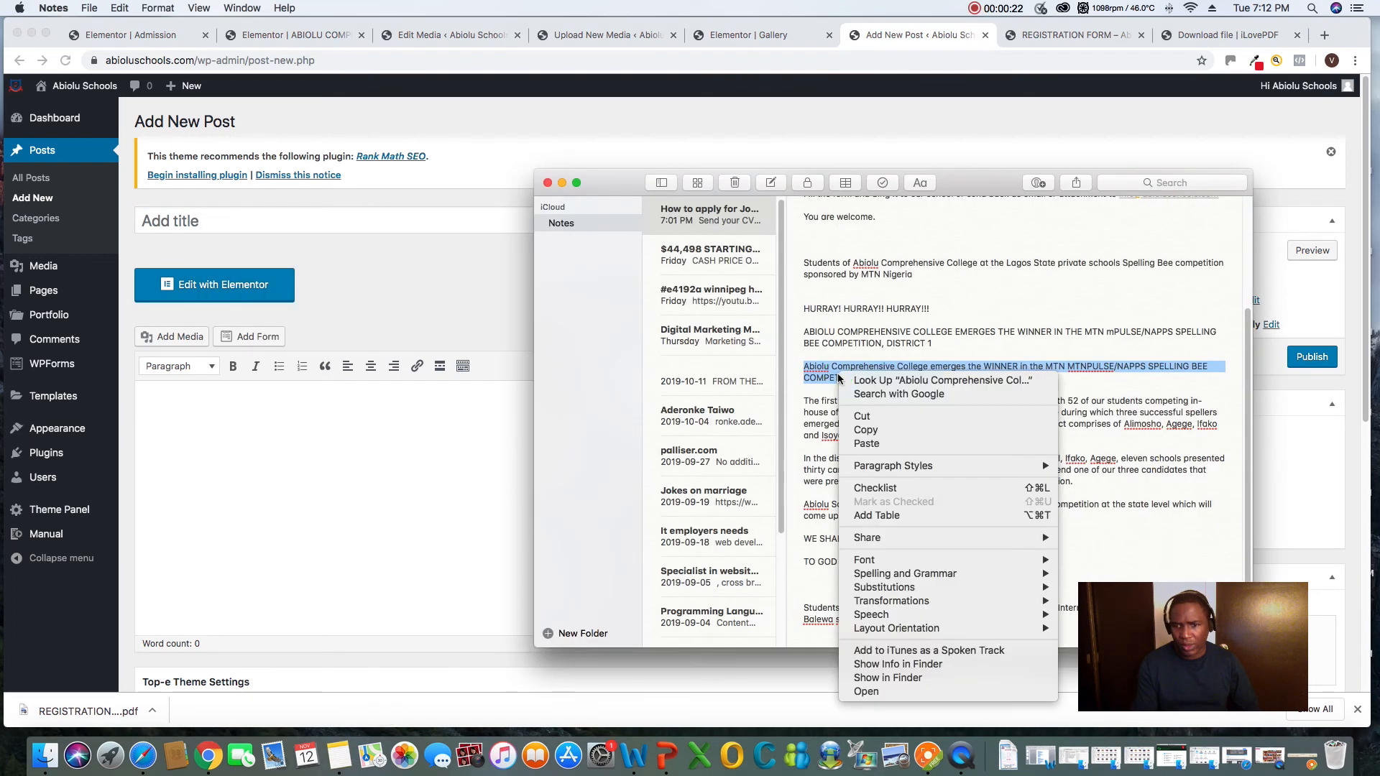
pyautogui.click(870, 430)
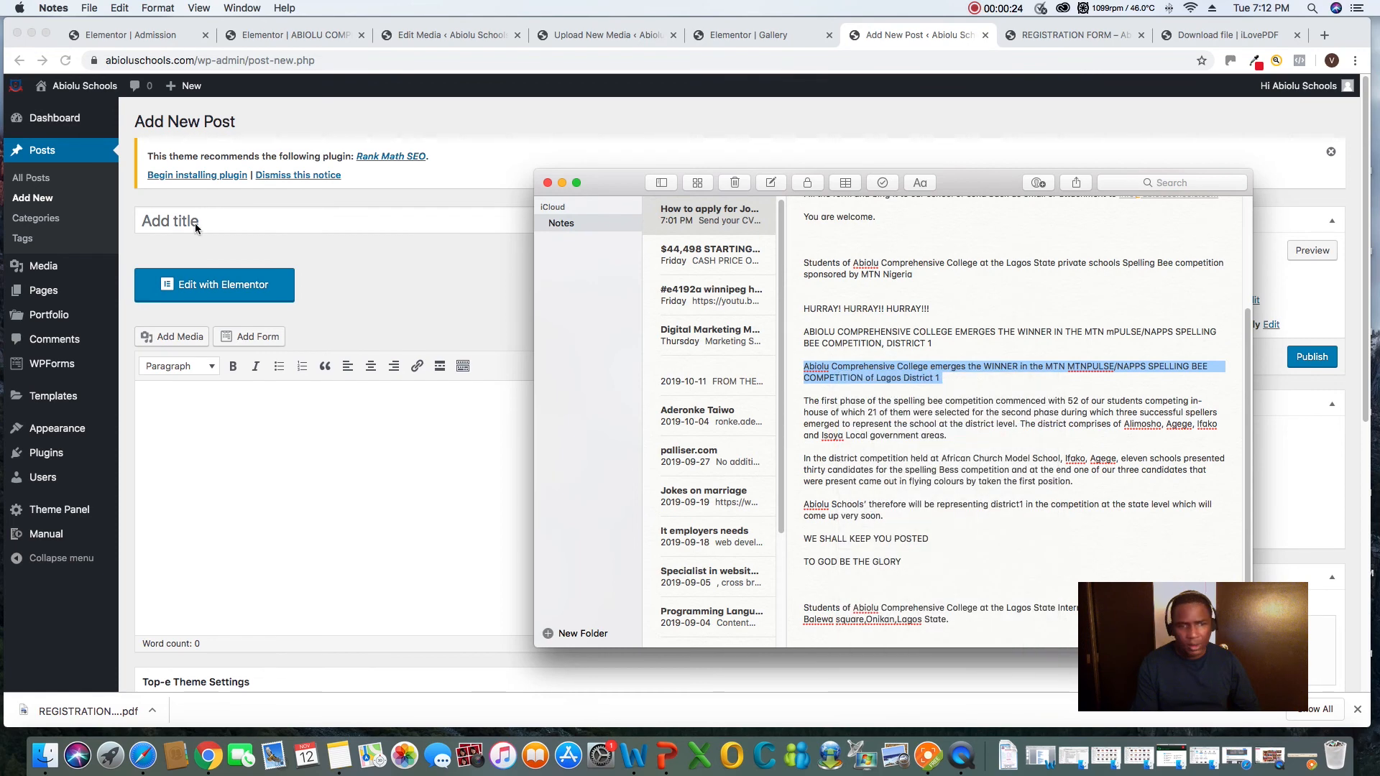
# In Chrome, title the post "Abiolu Comprehensive College emerges the WINNER in the MTN MTNPULSE/NAPPS SPELLING BEE COMPETITION of Lagos District 1" using the copied text
pyautogui.click(224, 228)
pyautogui.rightClick(204, 223)
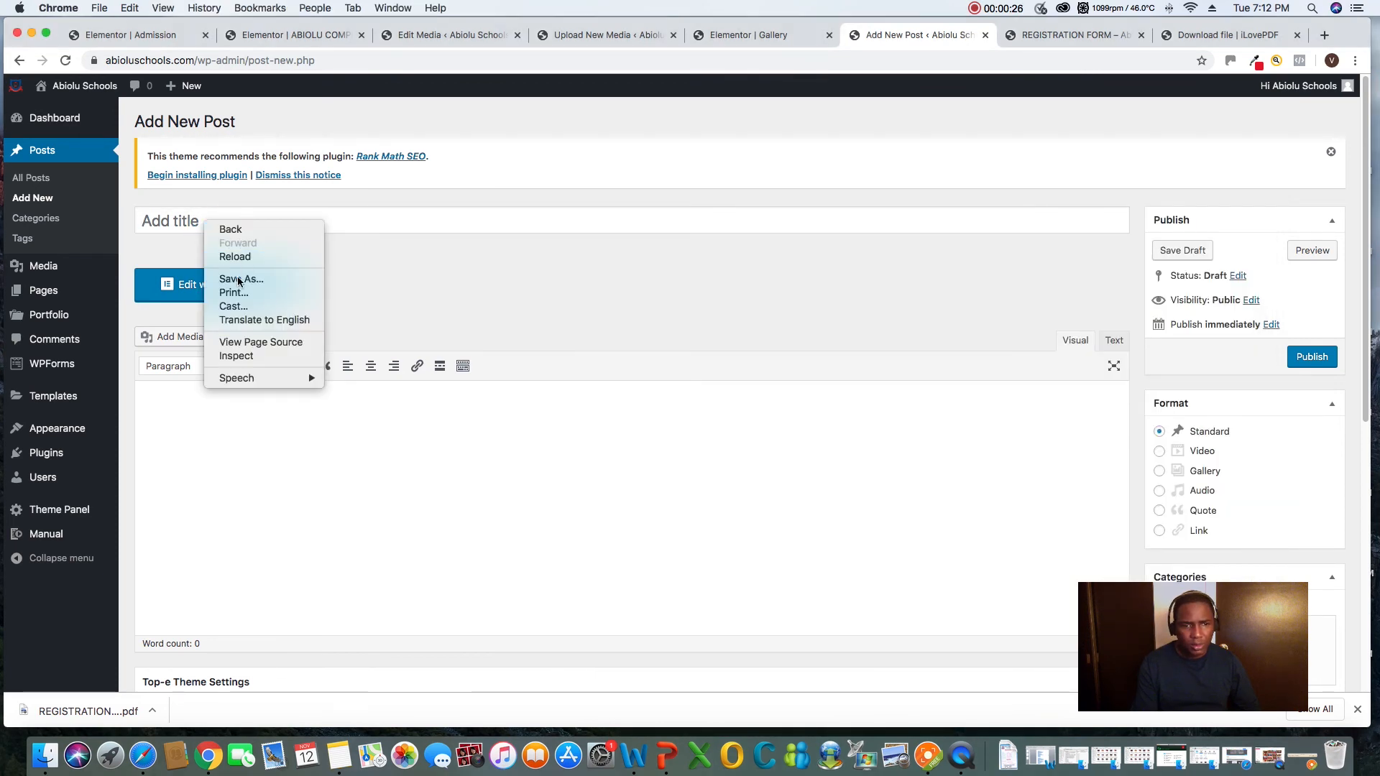
pyautogui.click(170, 227)
pyautogui.click(170, 228)
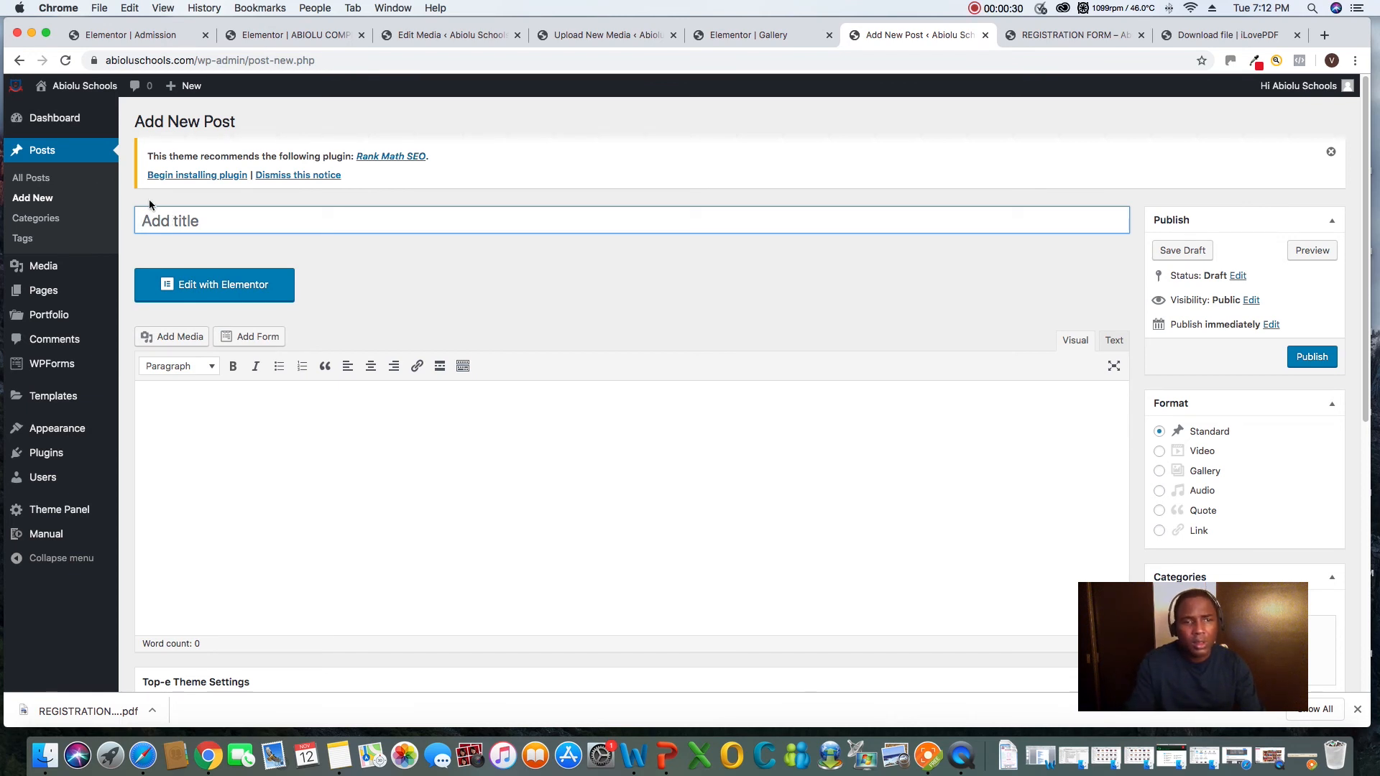
pyautogui.rightClick(155, 223)
pyautogui.click(324, 246)
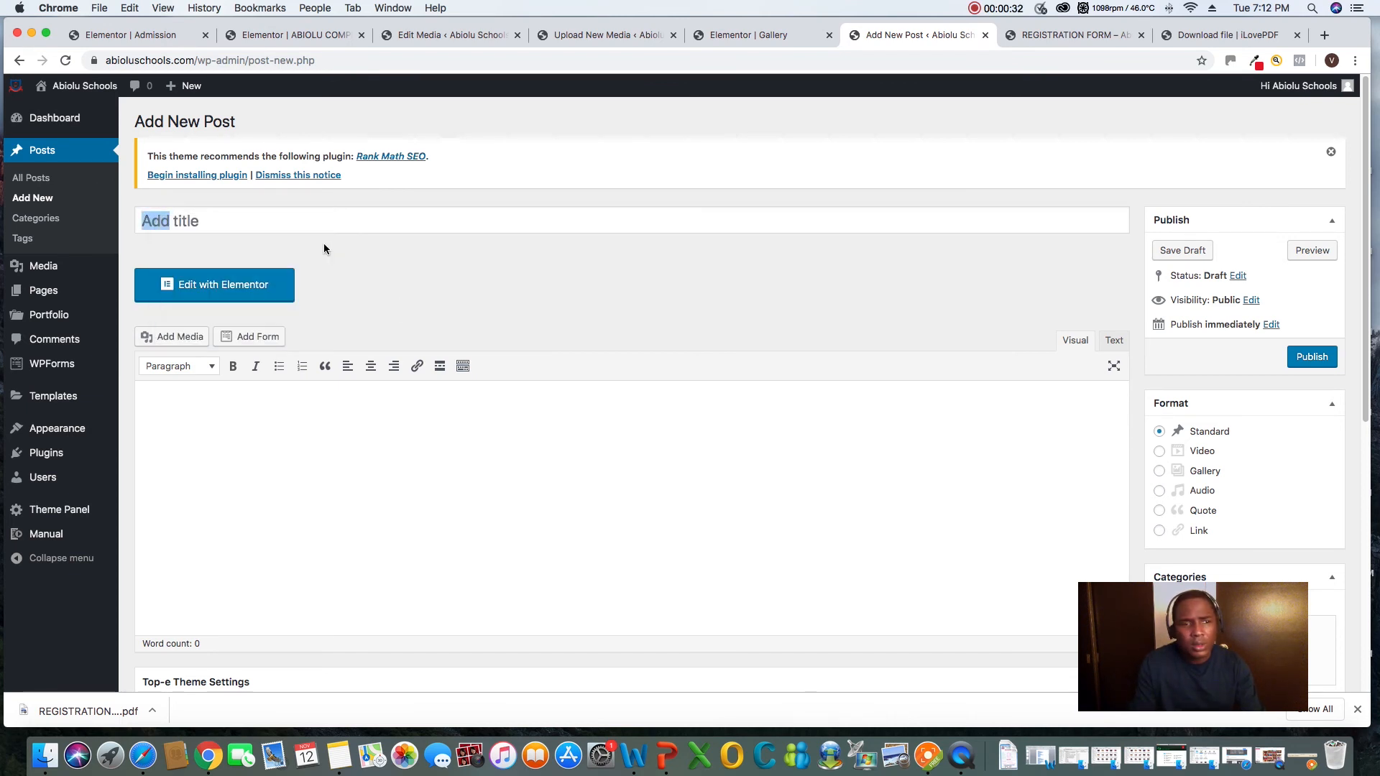
pyautogui.click(315, 229)
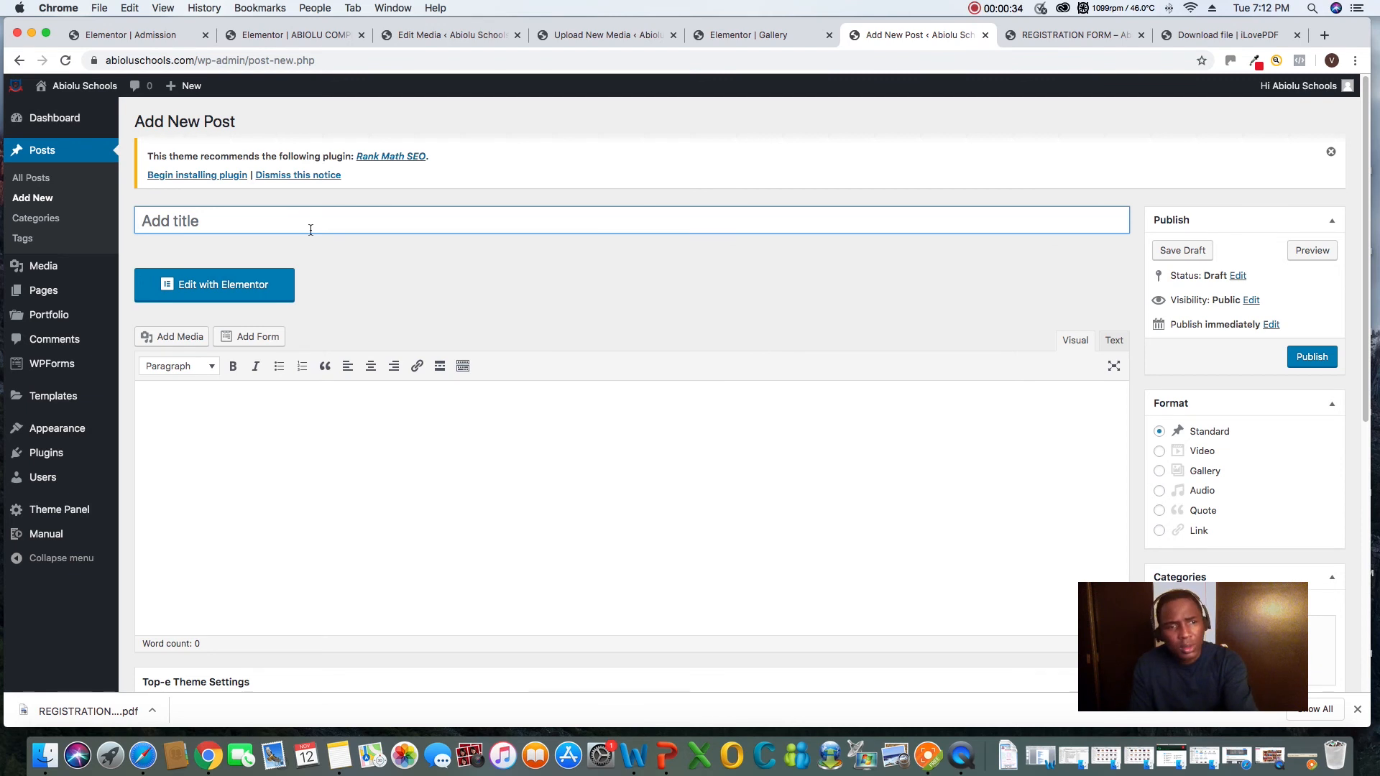
pyautogui.rightClick(289, 228)
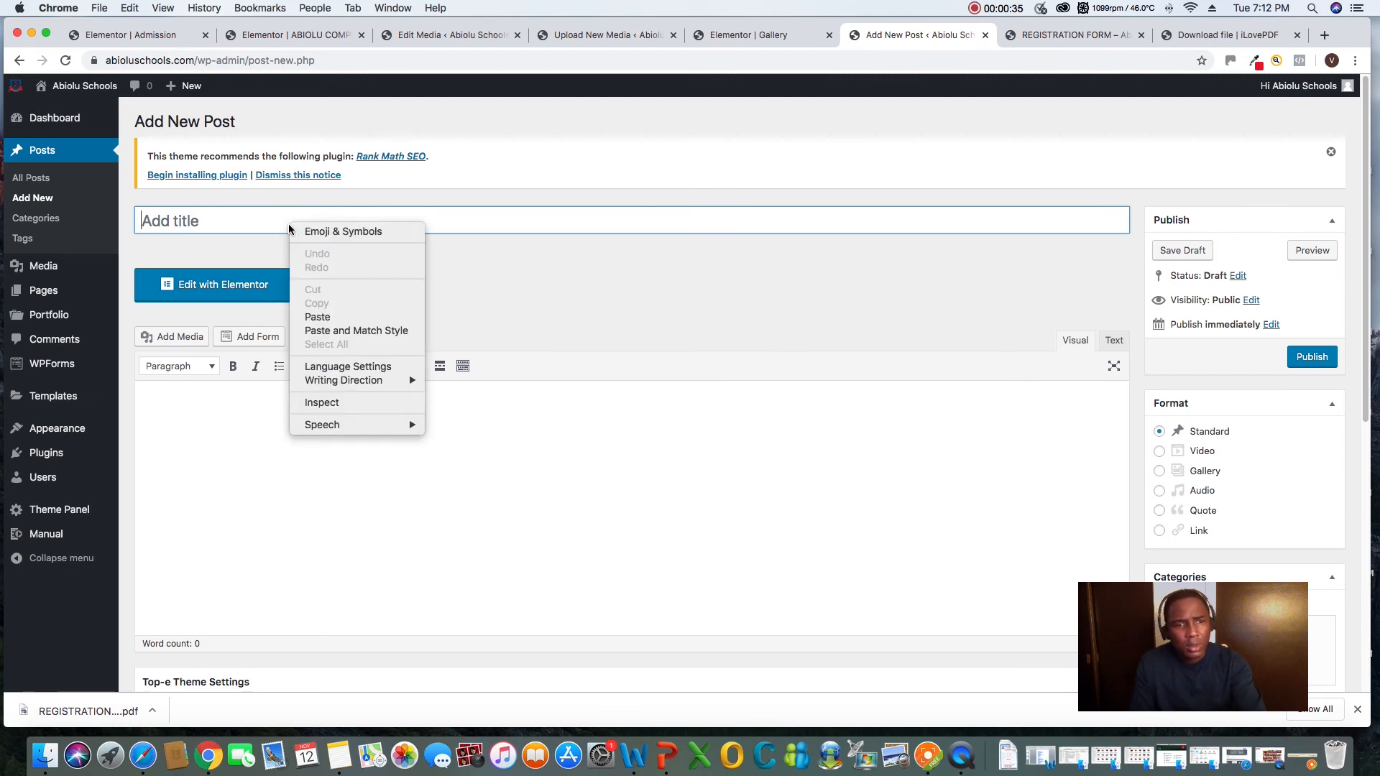
pyautogui.click(327, 317)
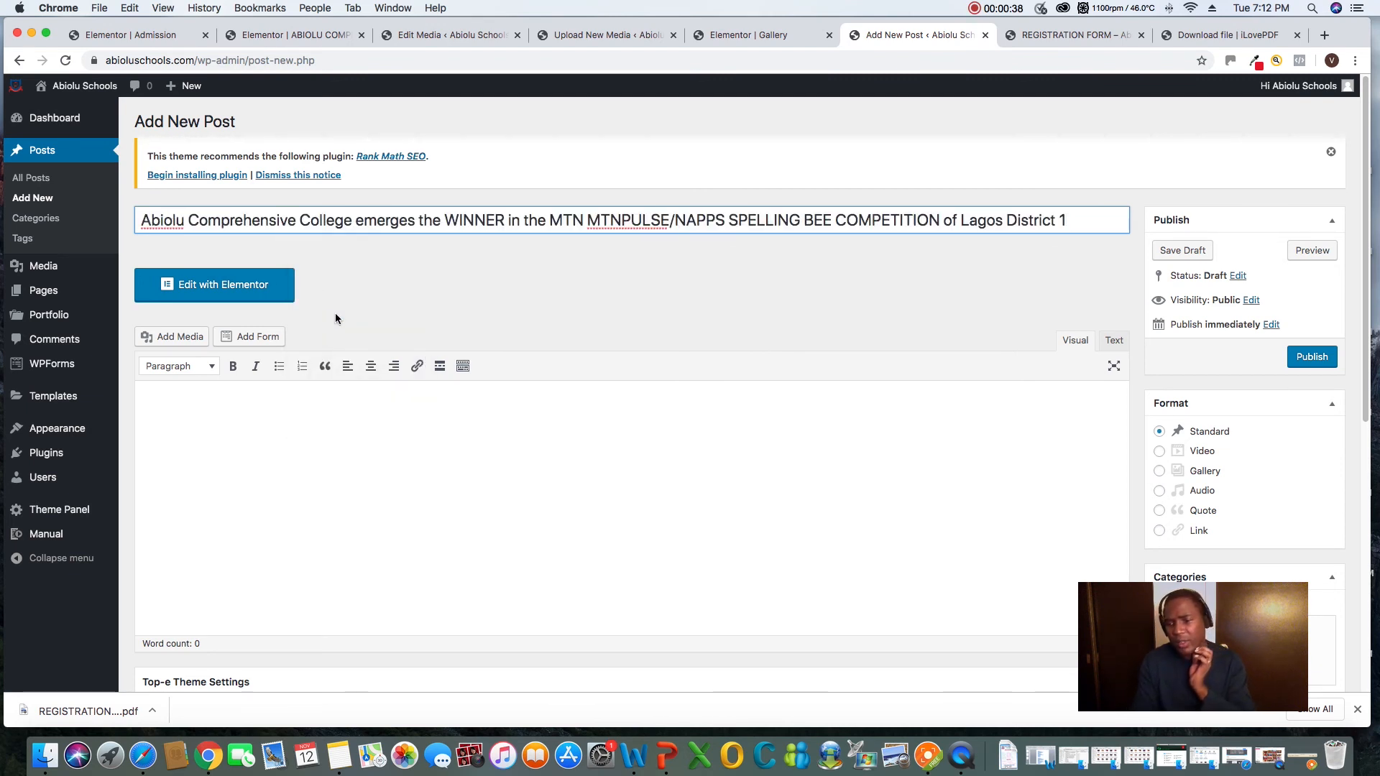
# Assign the spelling bee winner post to the Secondary School category and publish it
pyautogui.click(361, 415)
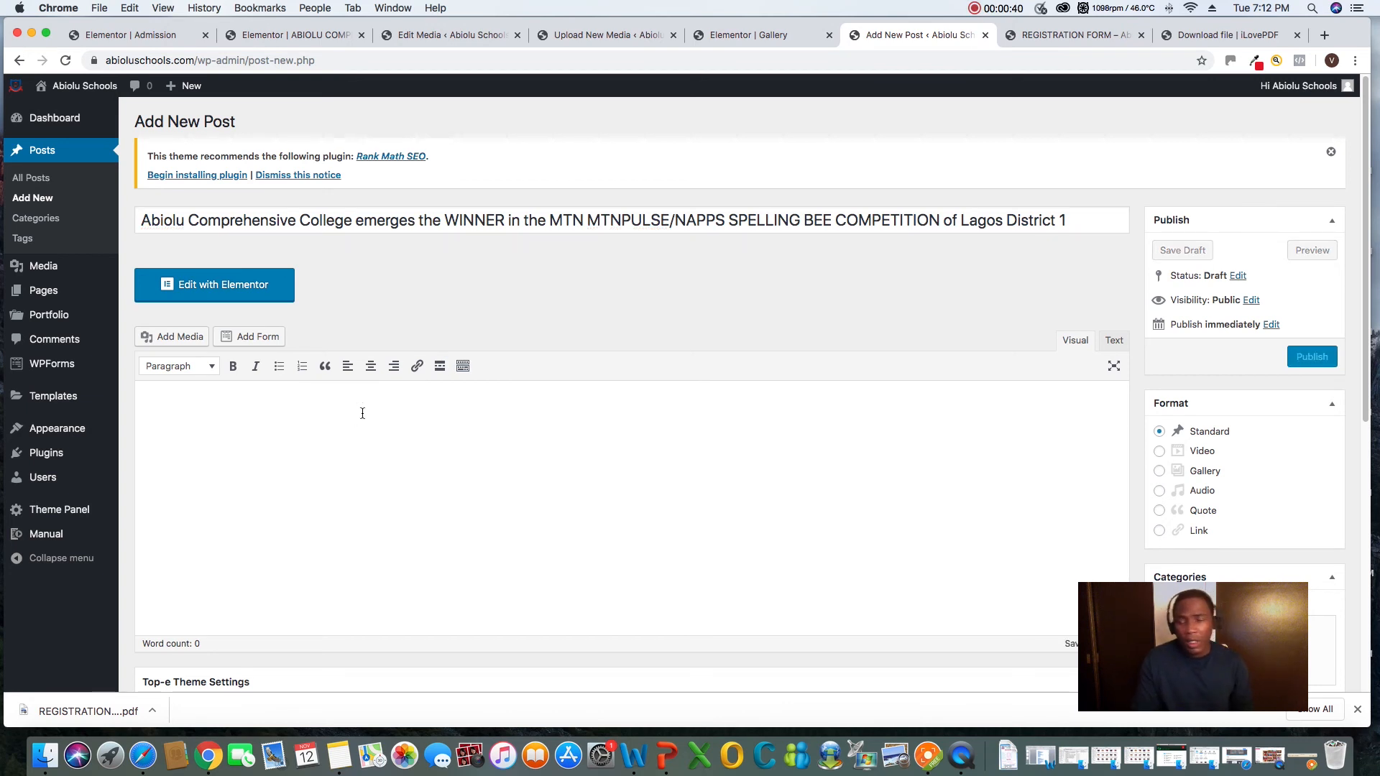
pyautogui.moveTo(1267, 607); pyautogui.dragTo(901, 608)
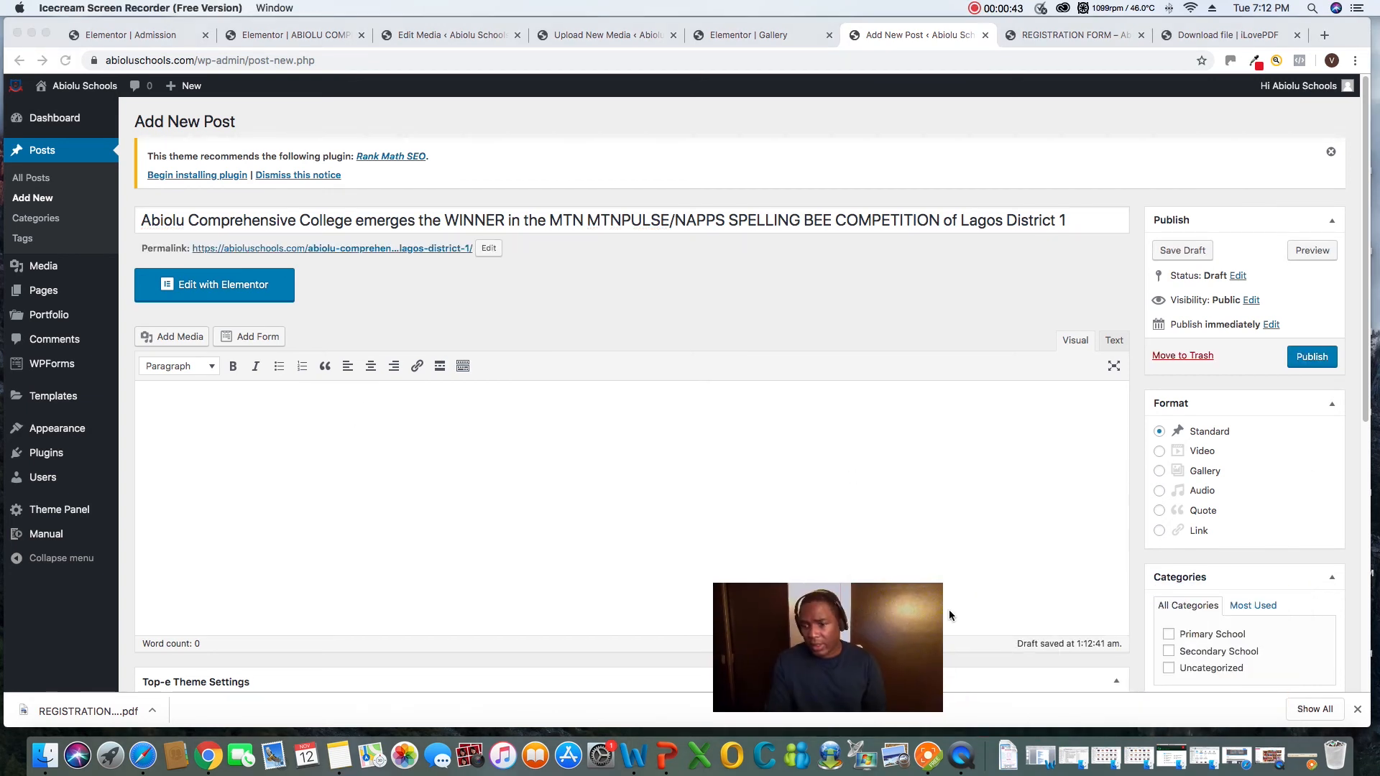
pyautogui.click(1170, 651)
pyautogui.click(1169, 651)
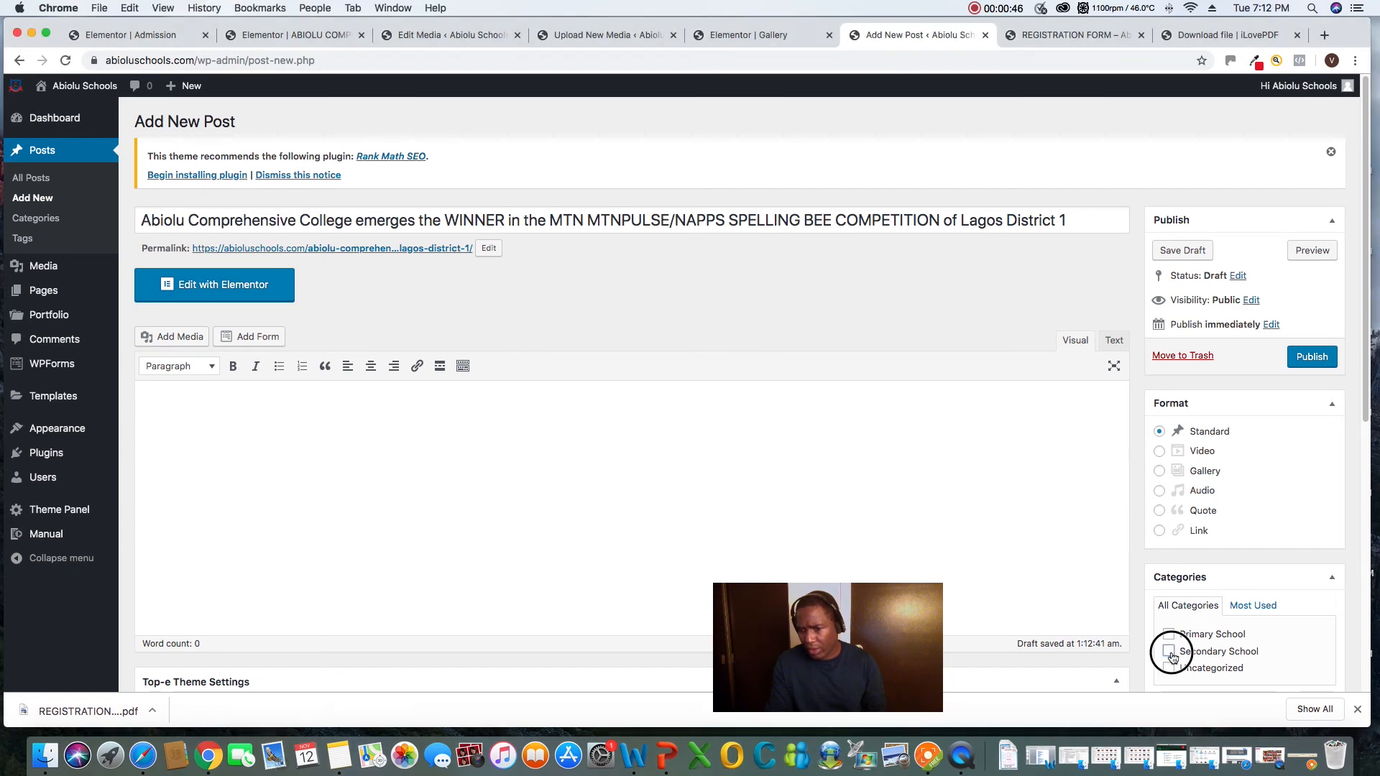
pyautogui.scroll(-3, 1251, 603)
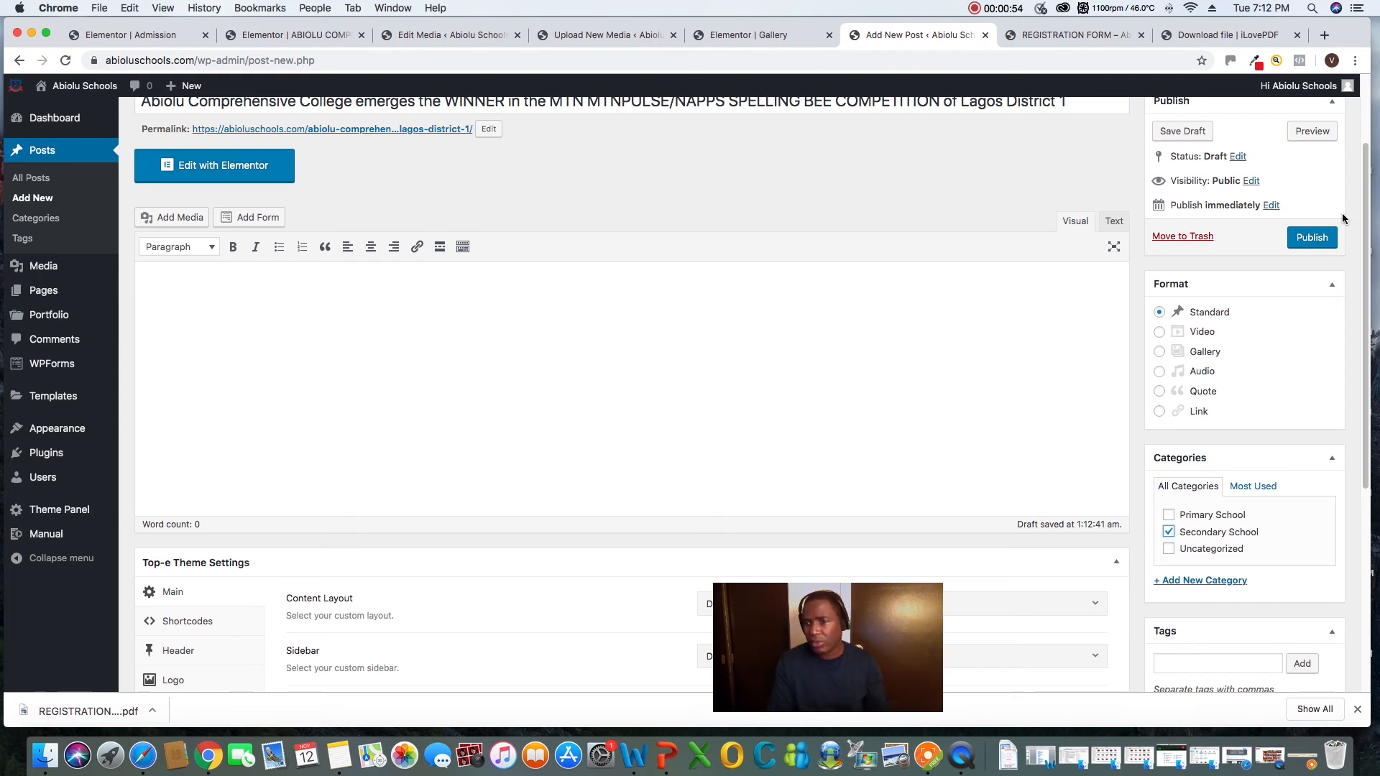
pyautogui.click(1312, 238)
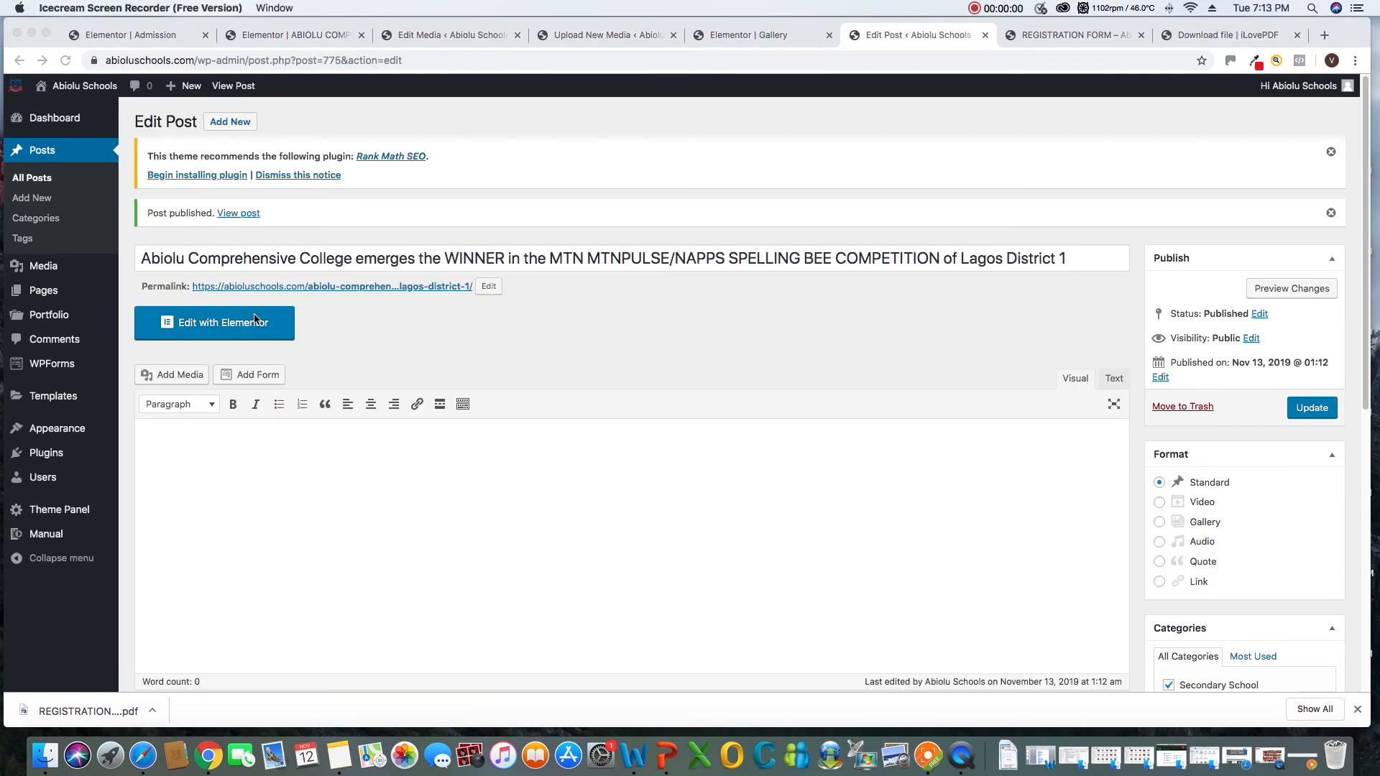
# Open the published winner post in Elementor and look over its layout down to the empty content area
pyautogui.click(210, 329)
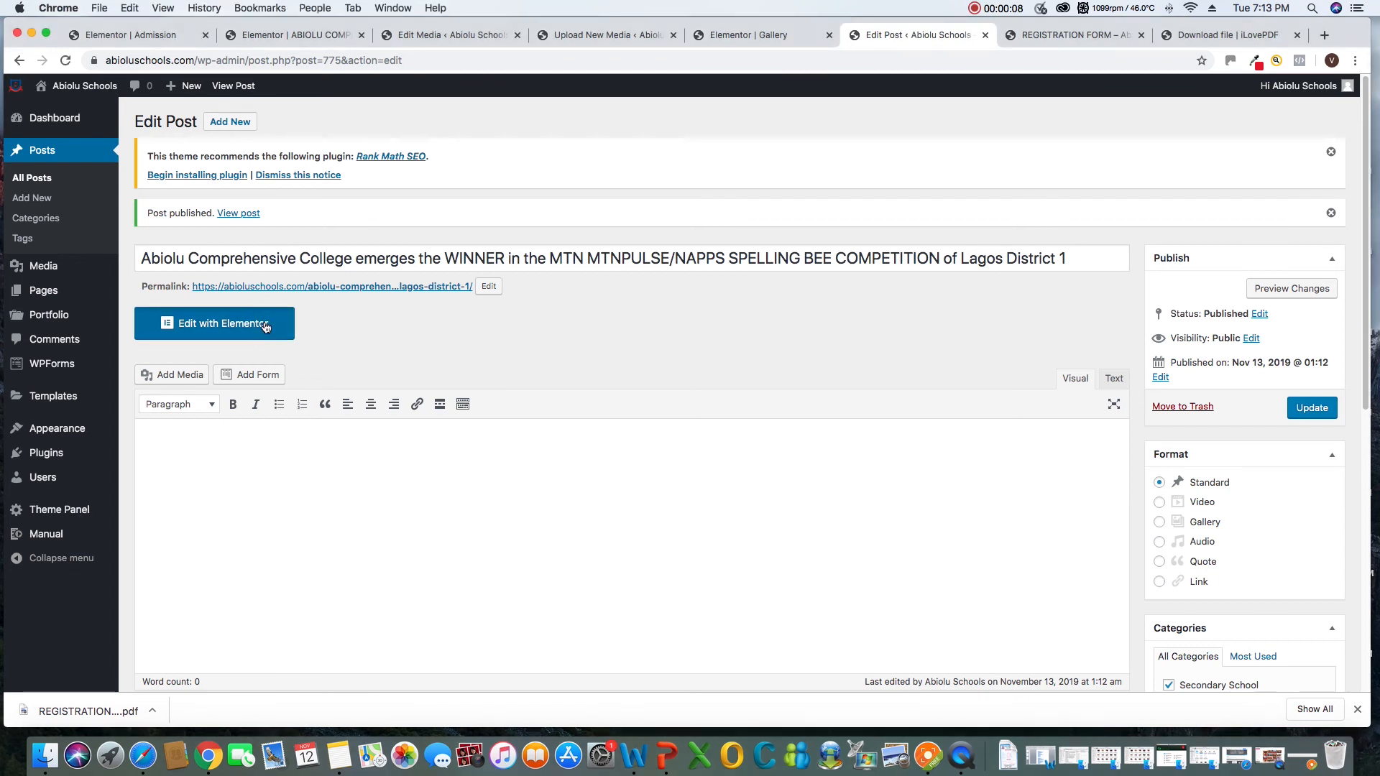
pyautogui.click(266, 326)
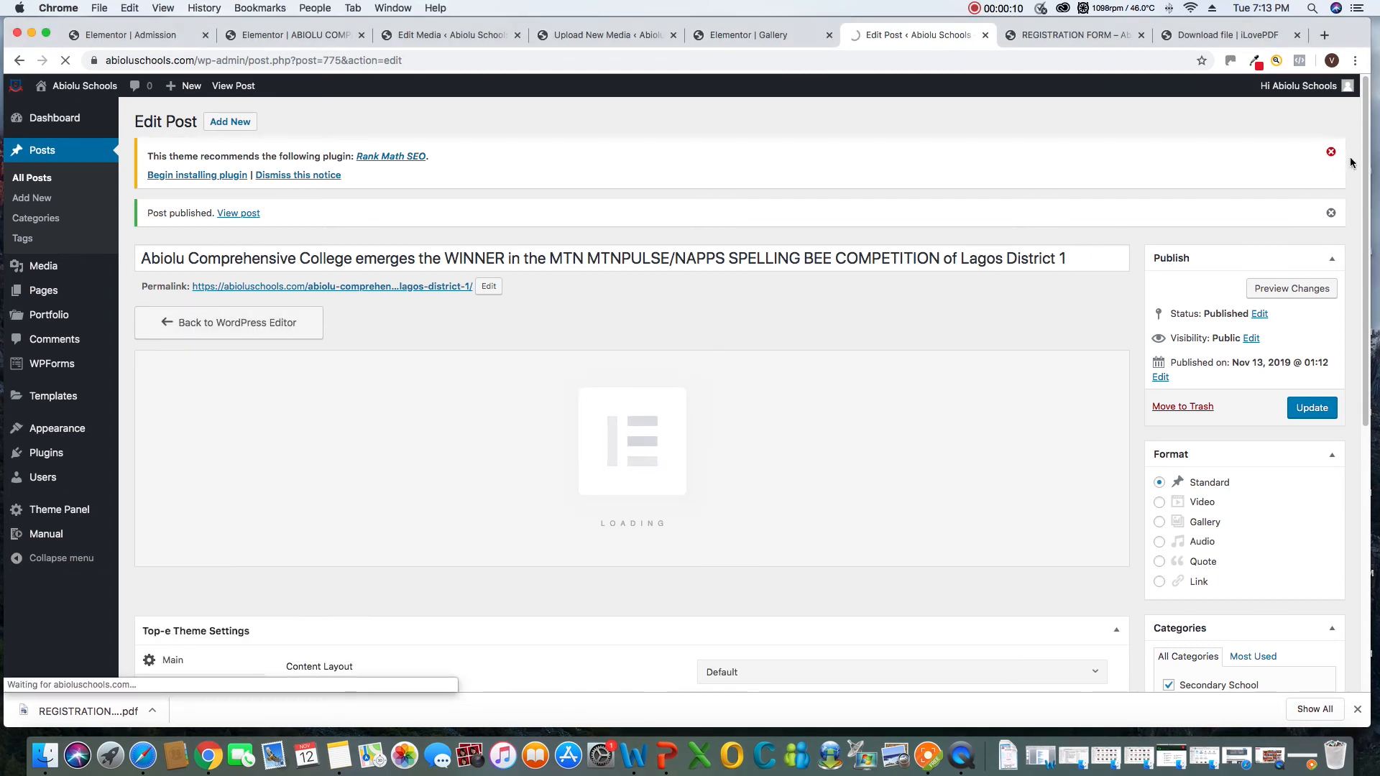
pyautogui.moveTo(1362, 159); pyautogui.dragTo(1362, 227)
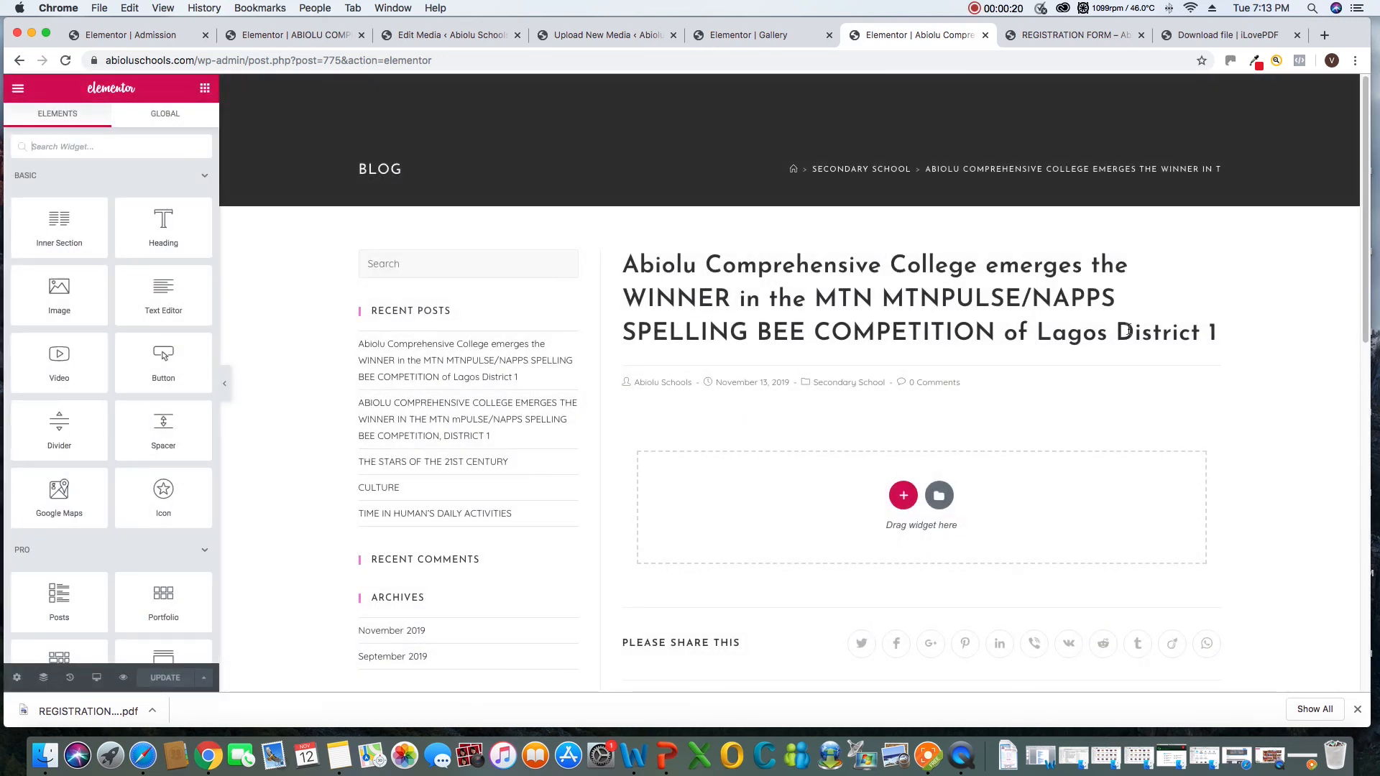
pyautogui.scroll(-4, 1130, 351)
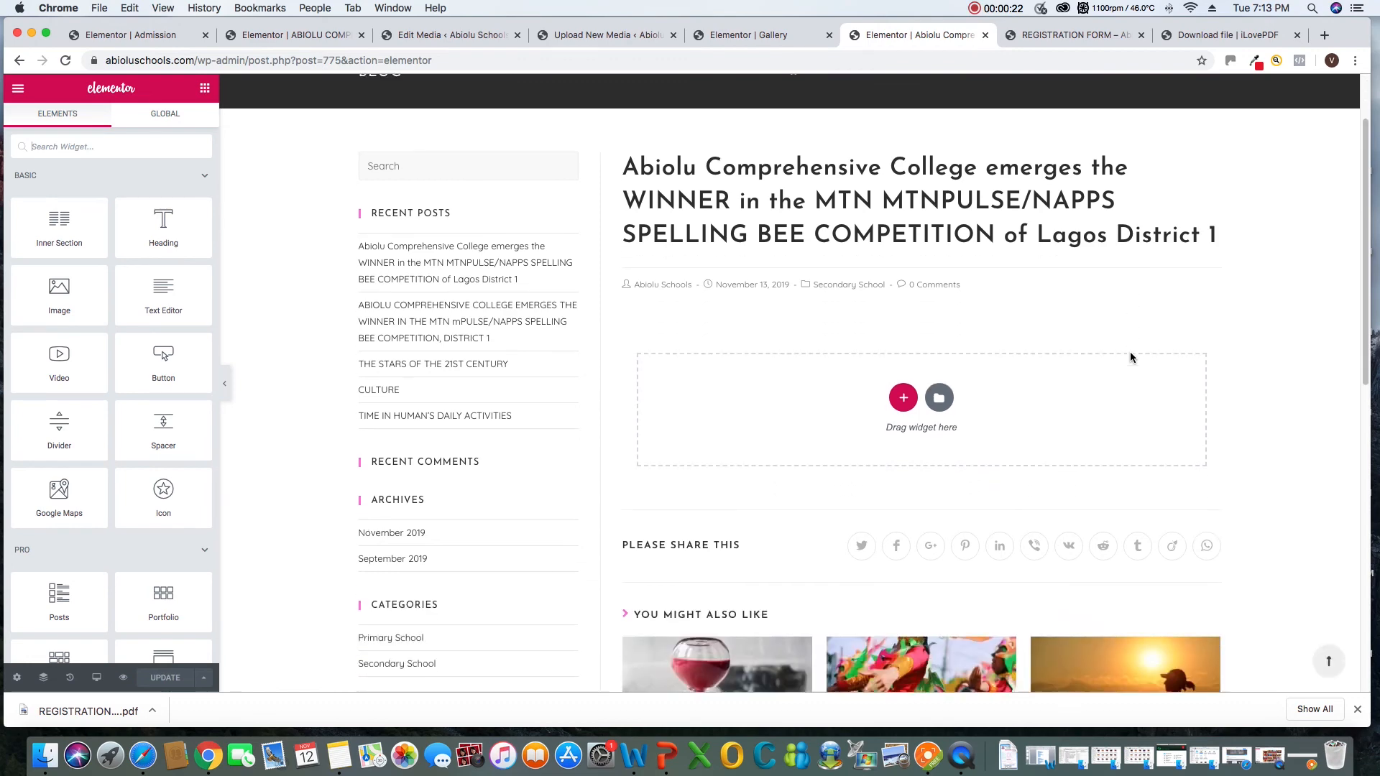
pyautogui.scroll(-5, 980, 379)
pyautogui.scroll(5, 980, 380)
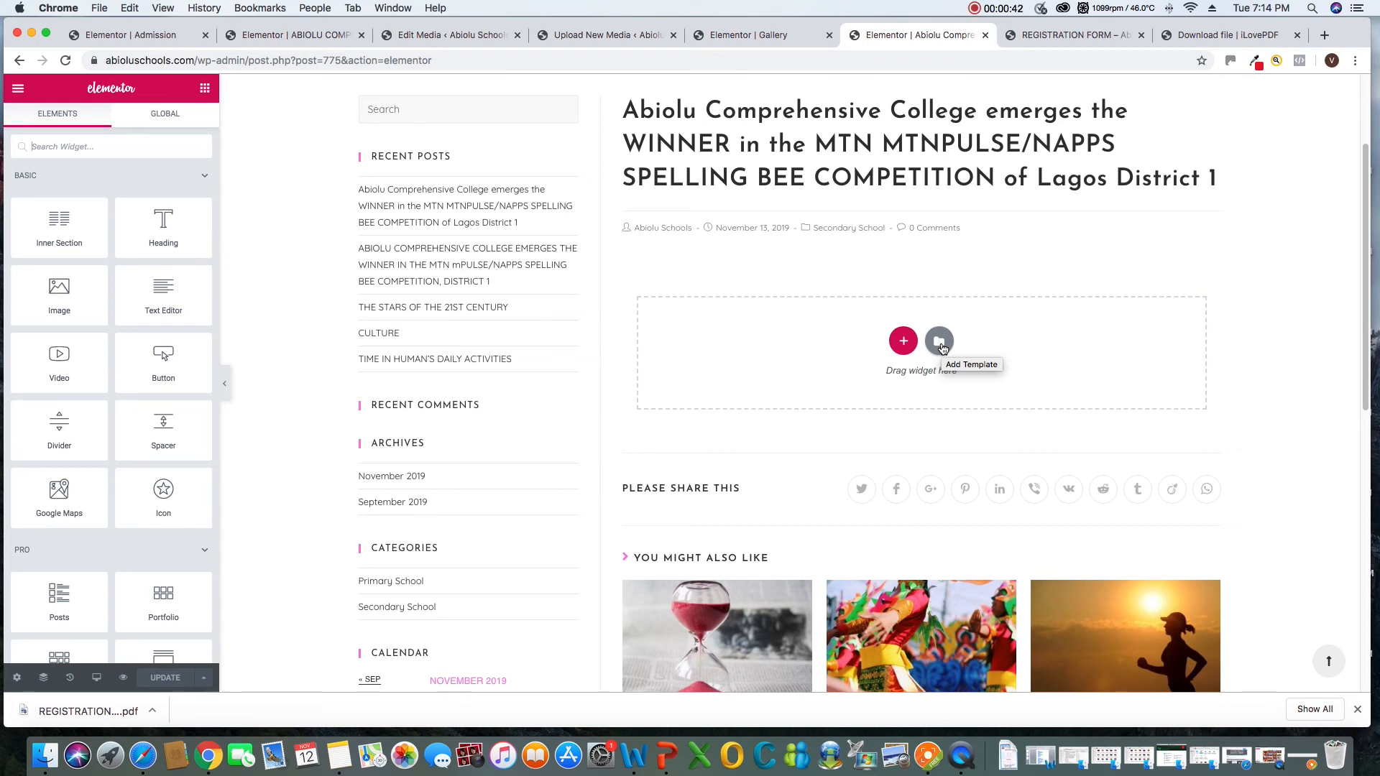
pyautogui.click(928, 756)
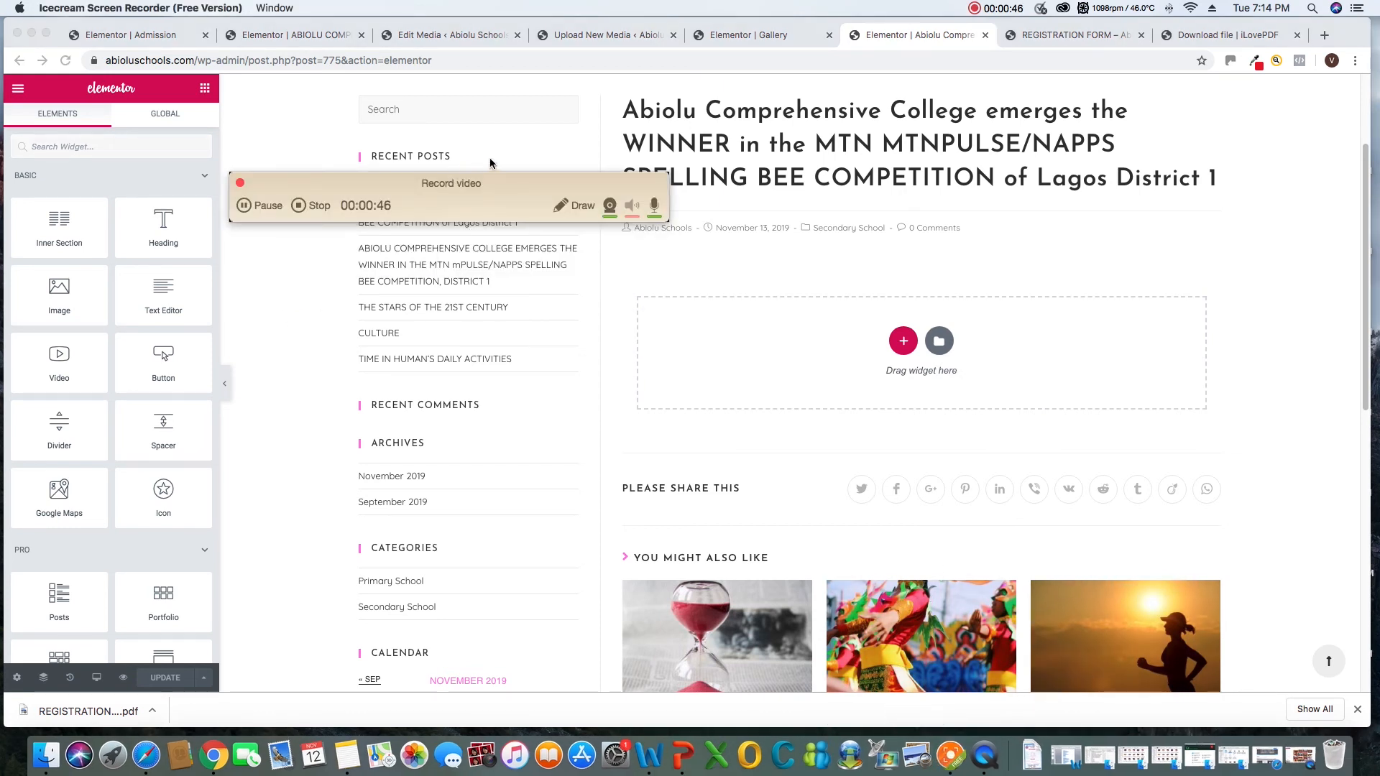
pyautogui.moveTo(465, 212); pyautogui.dragTo(783, 593)
# Add a single-column section to the post's content area and bring back the list of available widgets
pyautogui.click(163, 226)
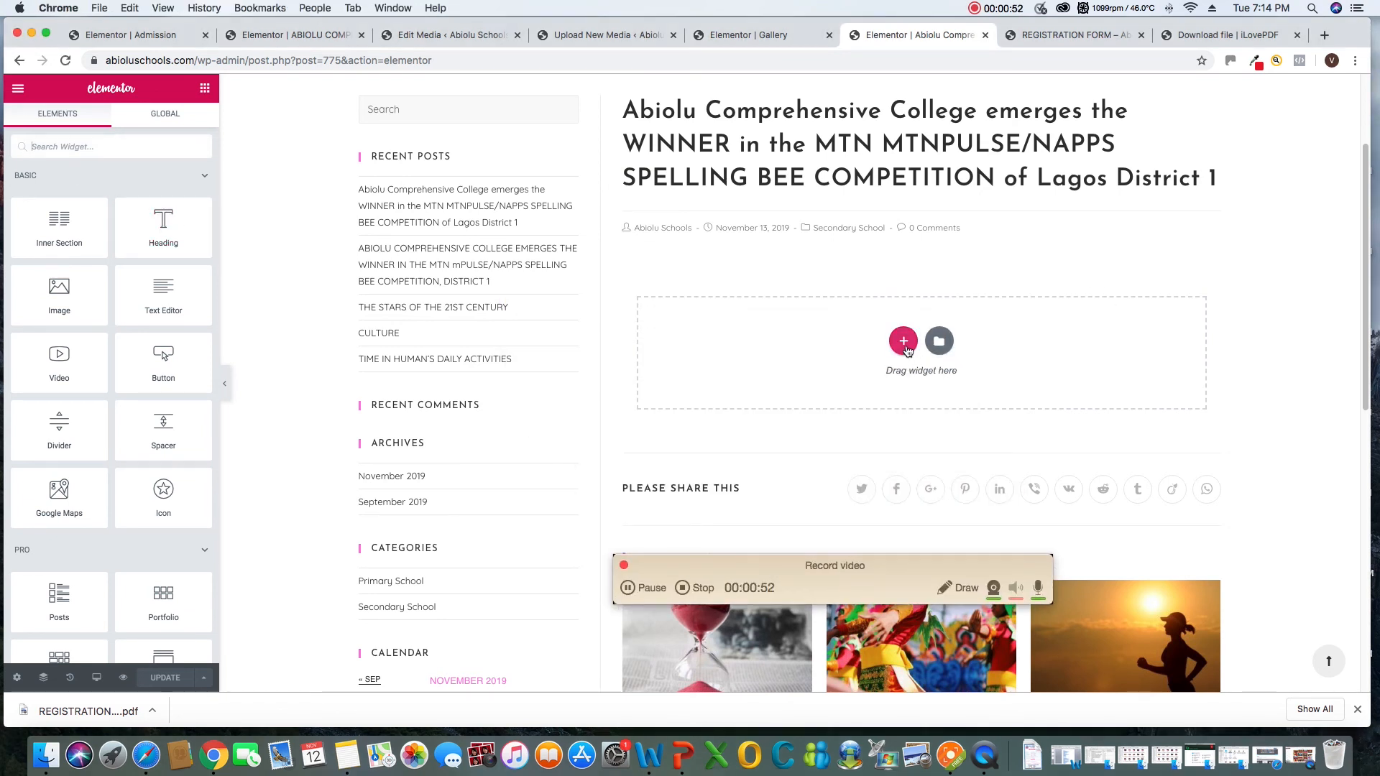
pyautogui.click(904, 341)
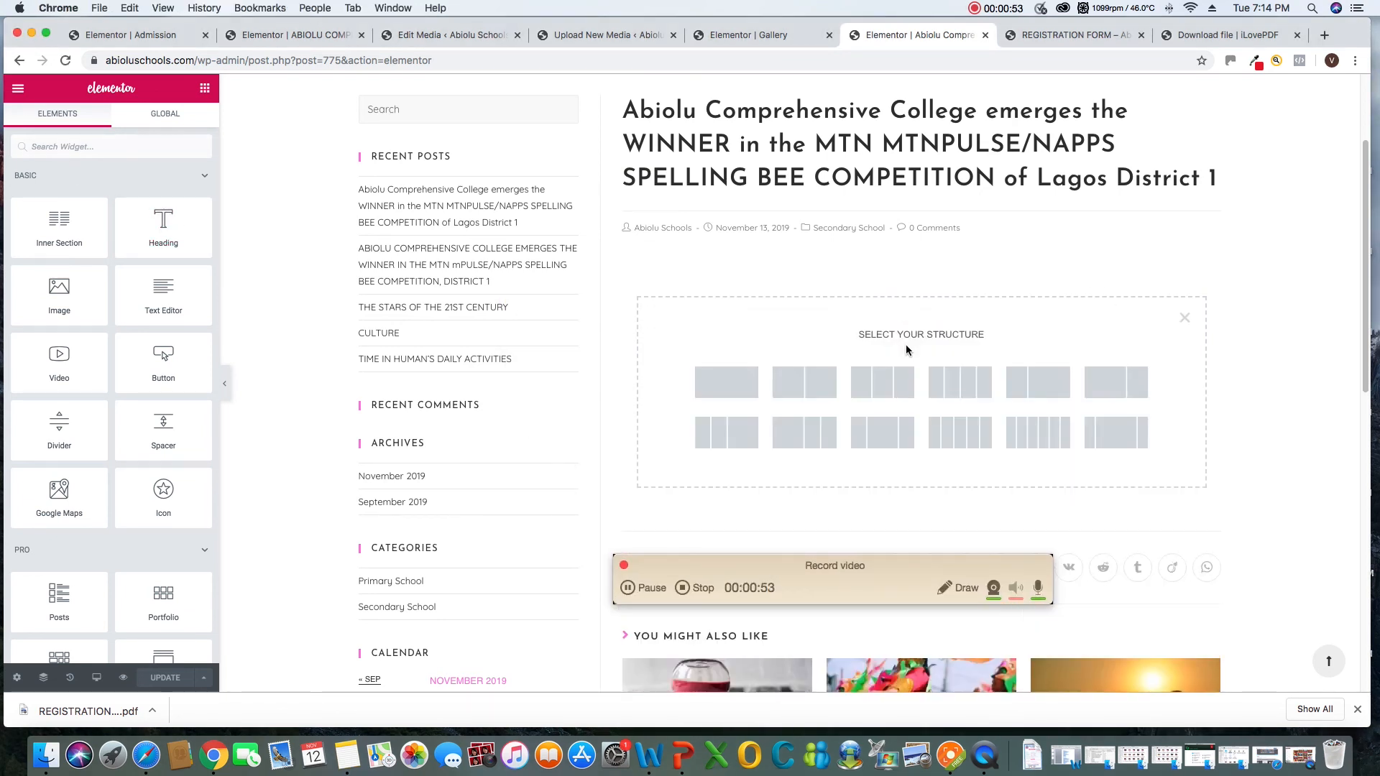
pyautogui.click(751, 385)
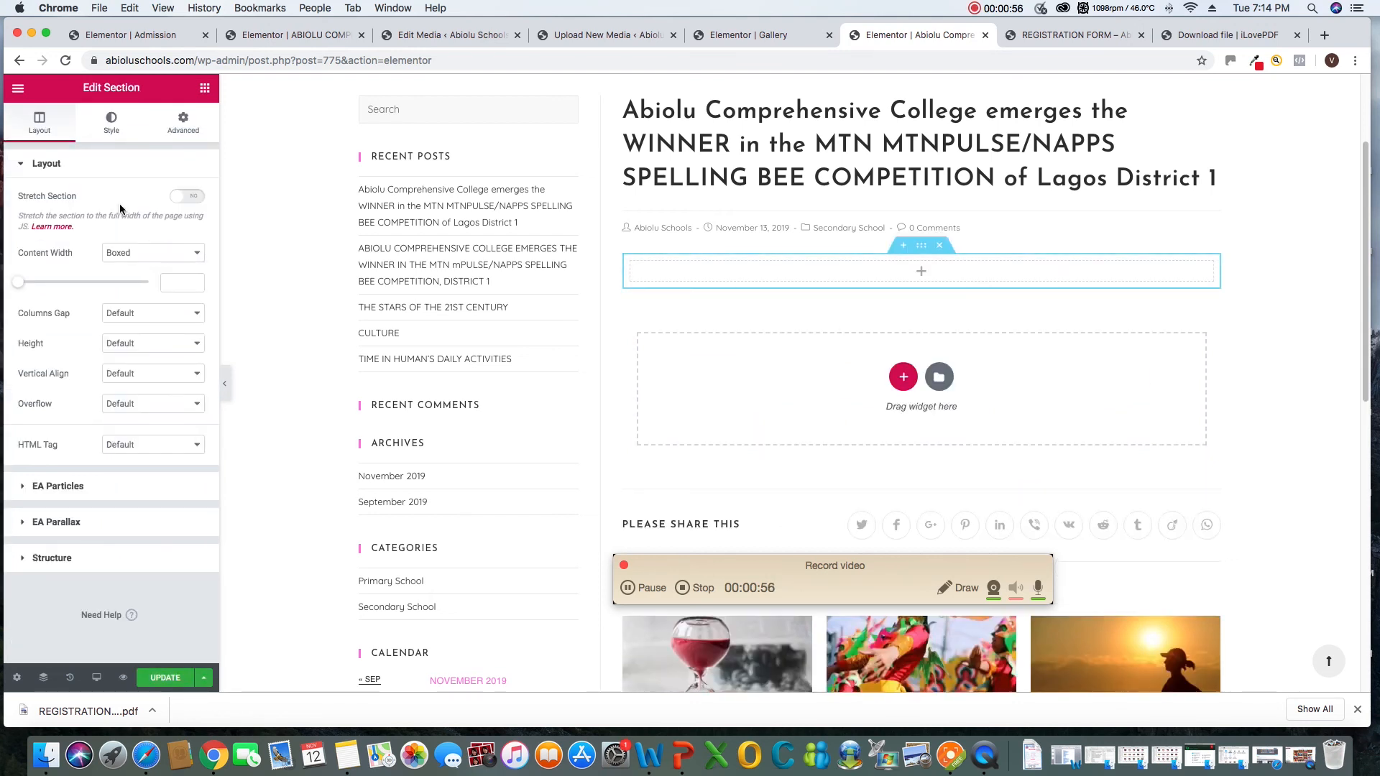
pyautogui.click(205, 87)
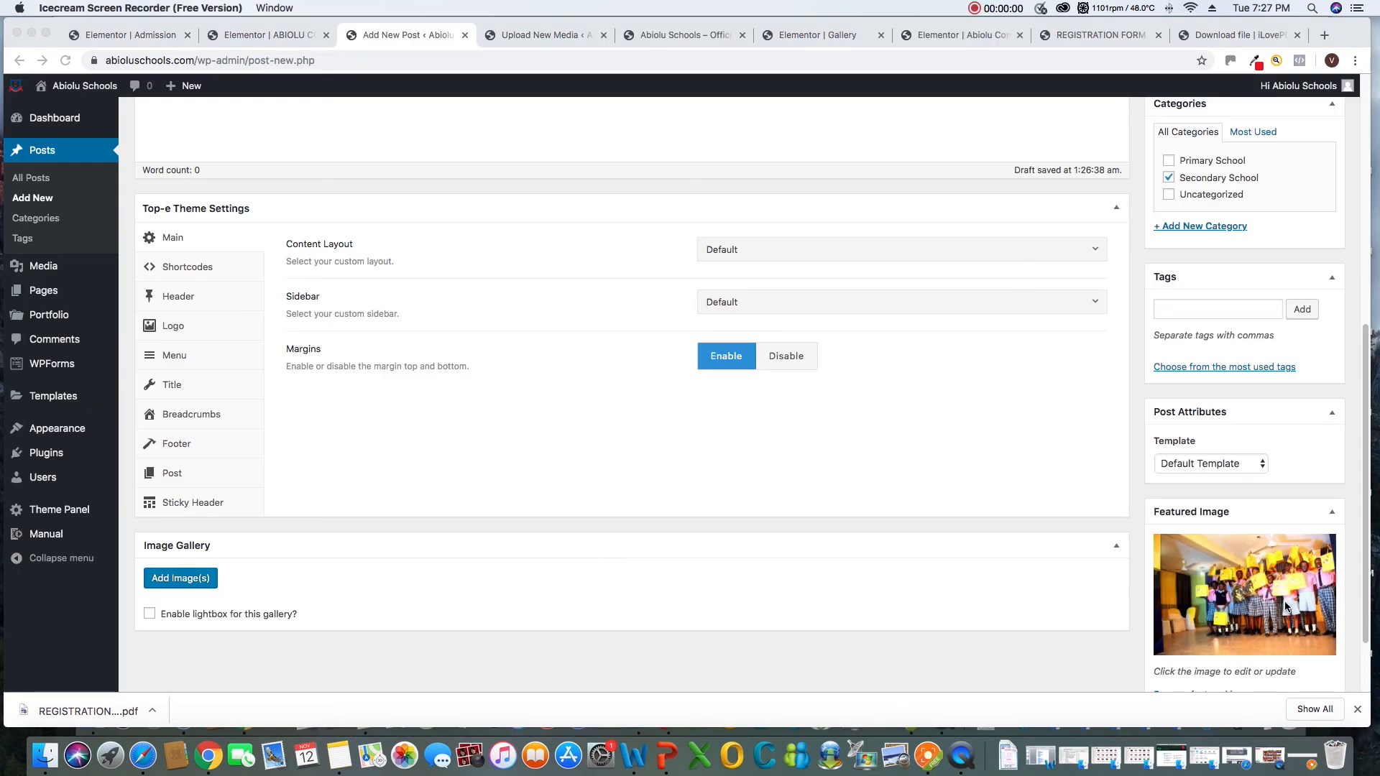
pyautogui.scroll(-1, 1208, 600)
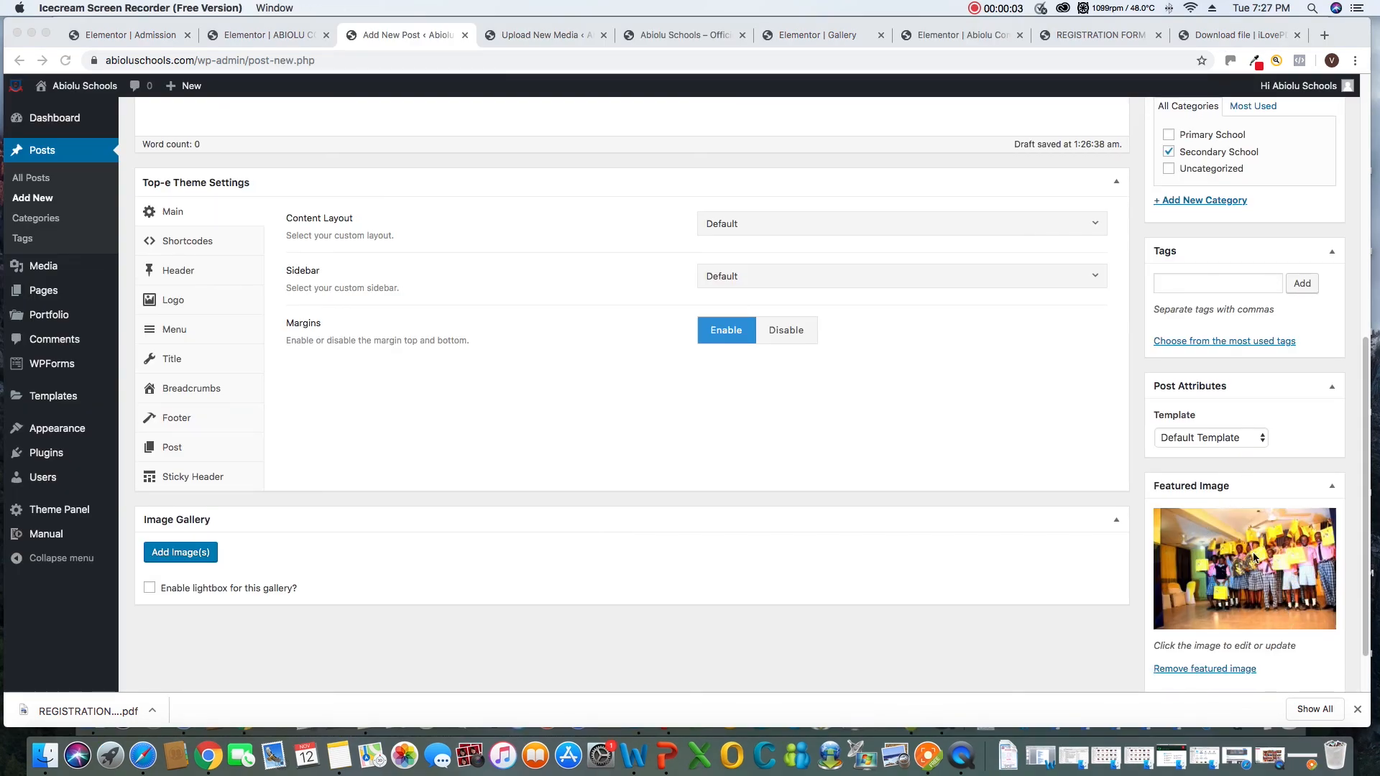
# Check the settings of the draft "Students of Abiolu Comprehensive College at the Lagos State private schools Spelling Bee competition sponsored by MTN Nigeria" and publish it
pyautogui.scroll(5, 1275, 522)
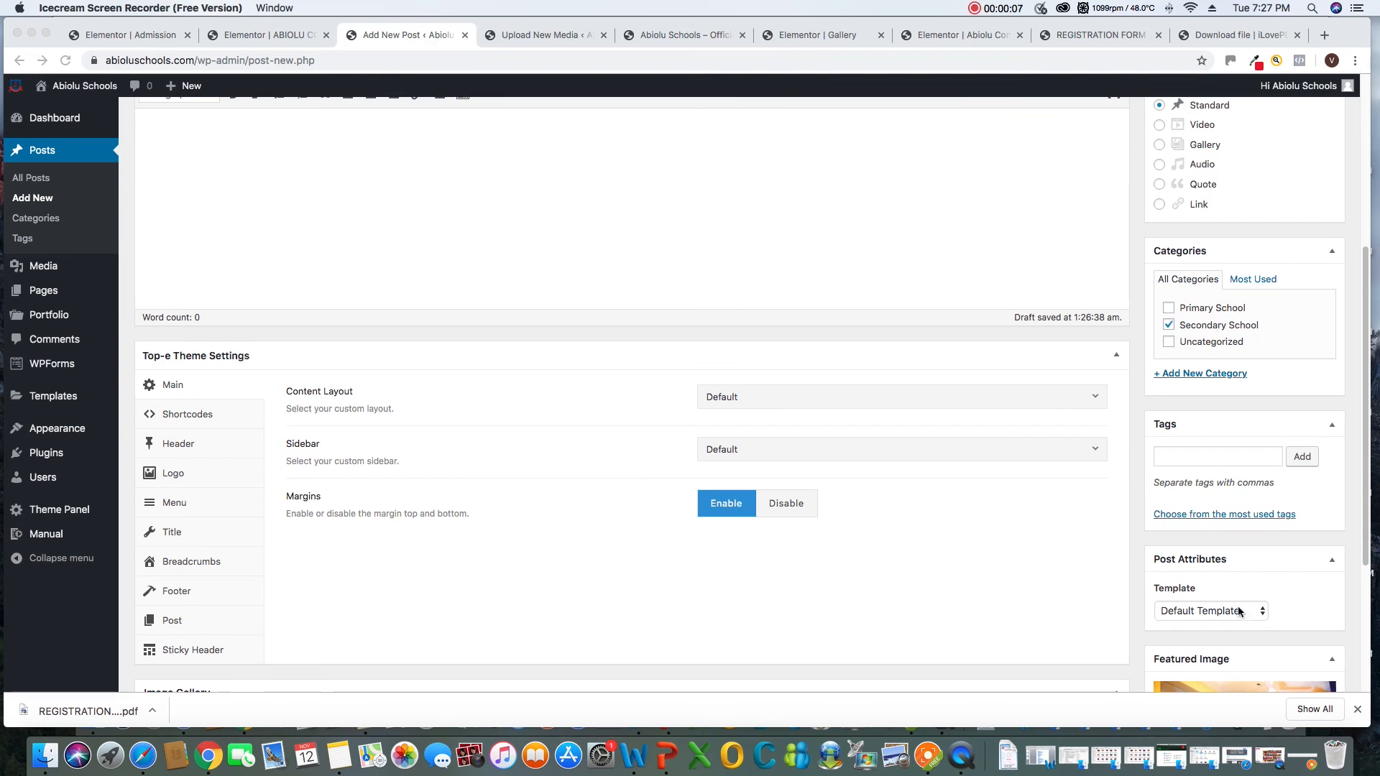
pyautogui.scroll(2, 1234, 593)
pyautogui.scroll(2, 1234, 592)
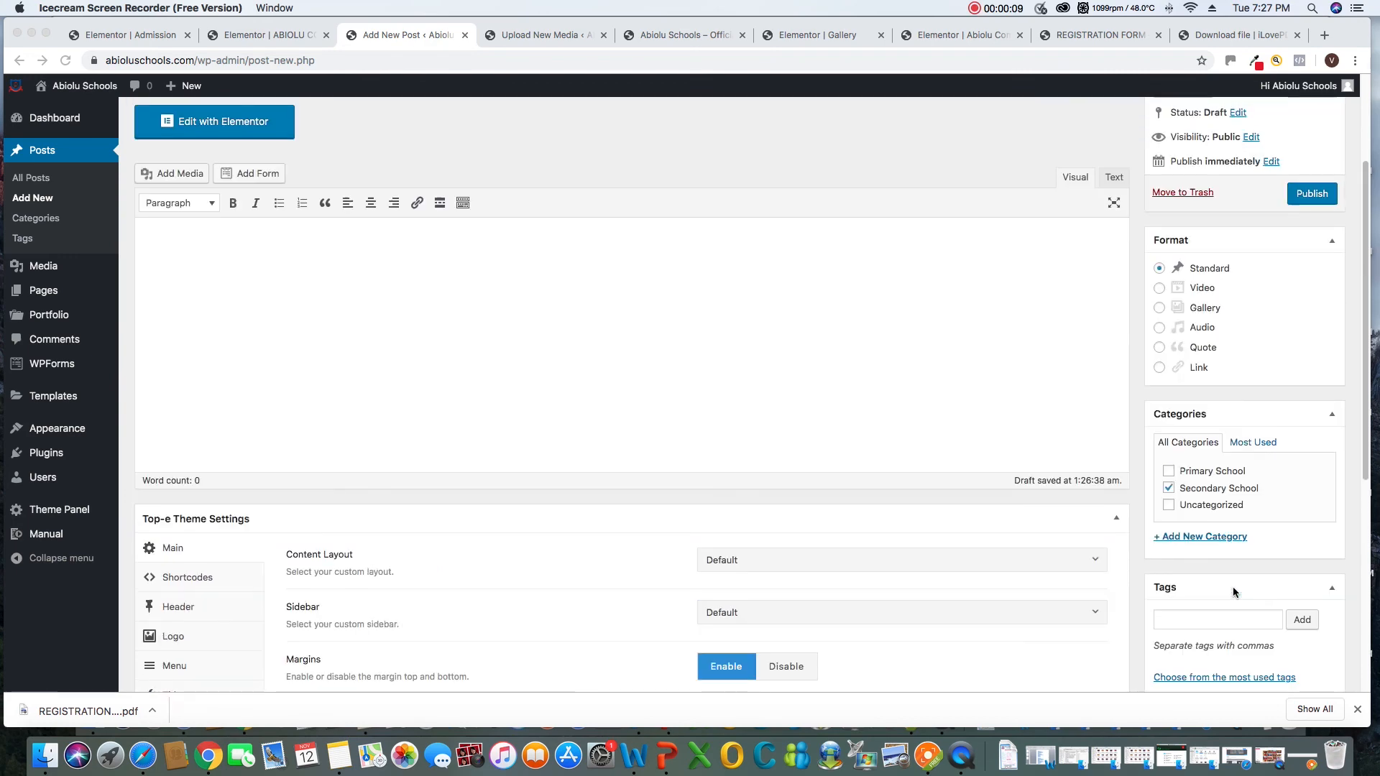
pyautogui.scroll(-3, 1233, 591)
pyautogui.scroll(-2, 1232, 586)
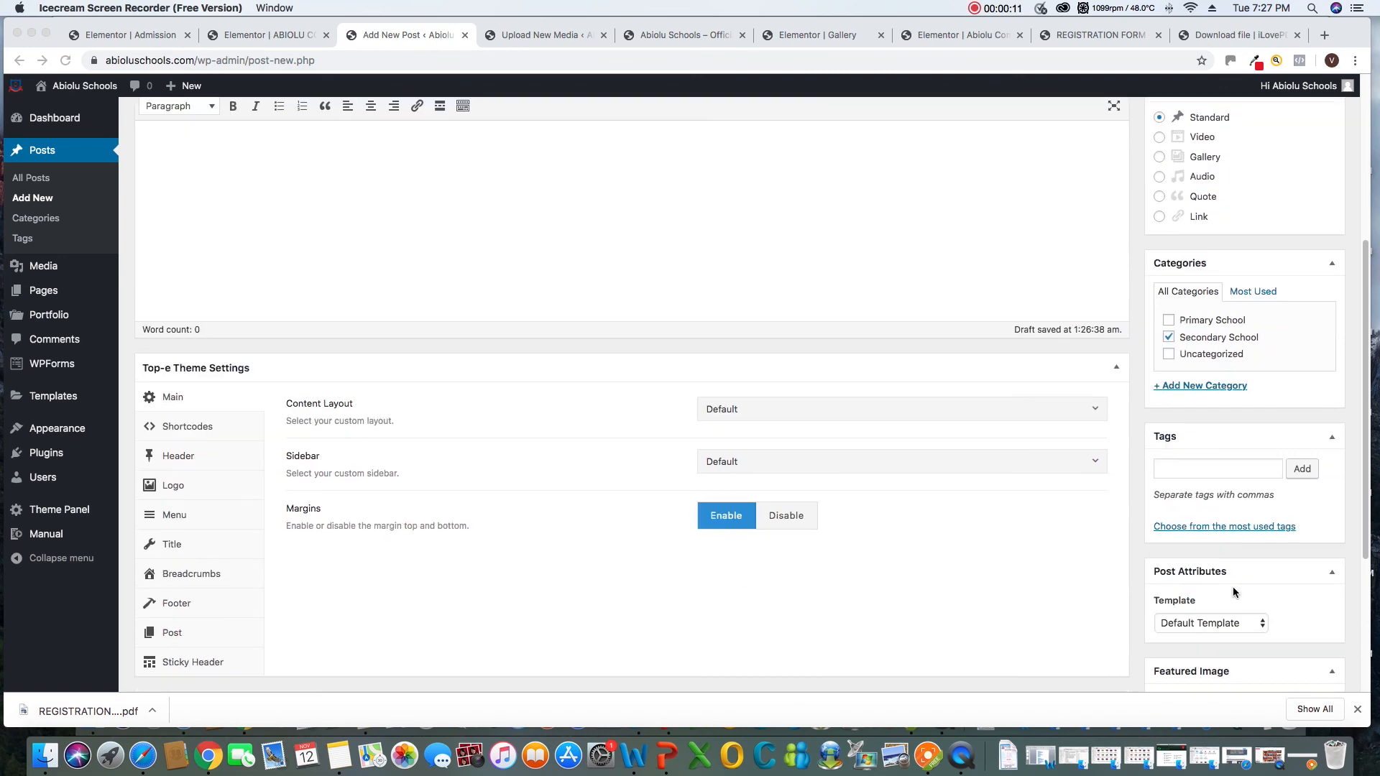
pyautogui.scroll(-4, 1232, 587)
pyautogui.scroll(6, 1234, 592)
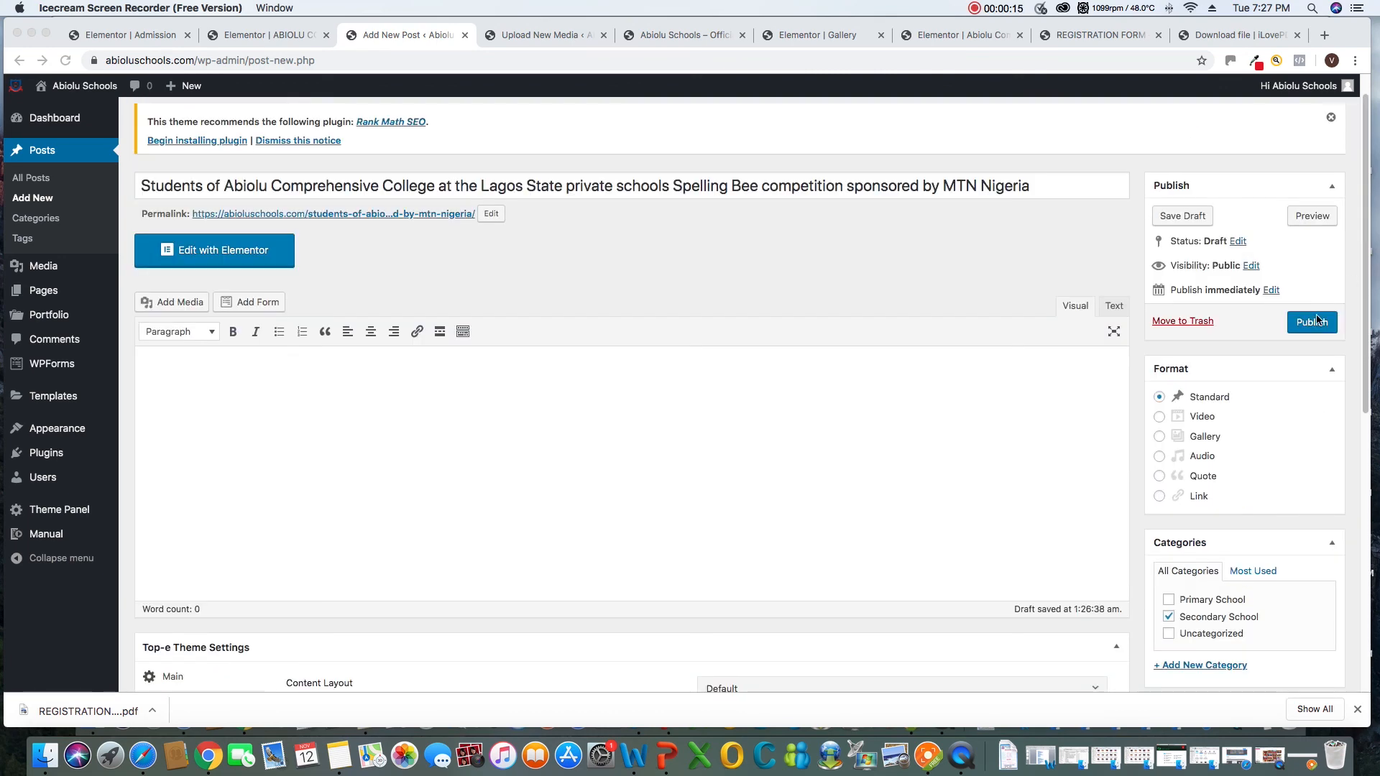
pyautogui.click(1317, 321)
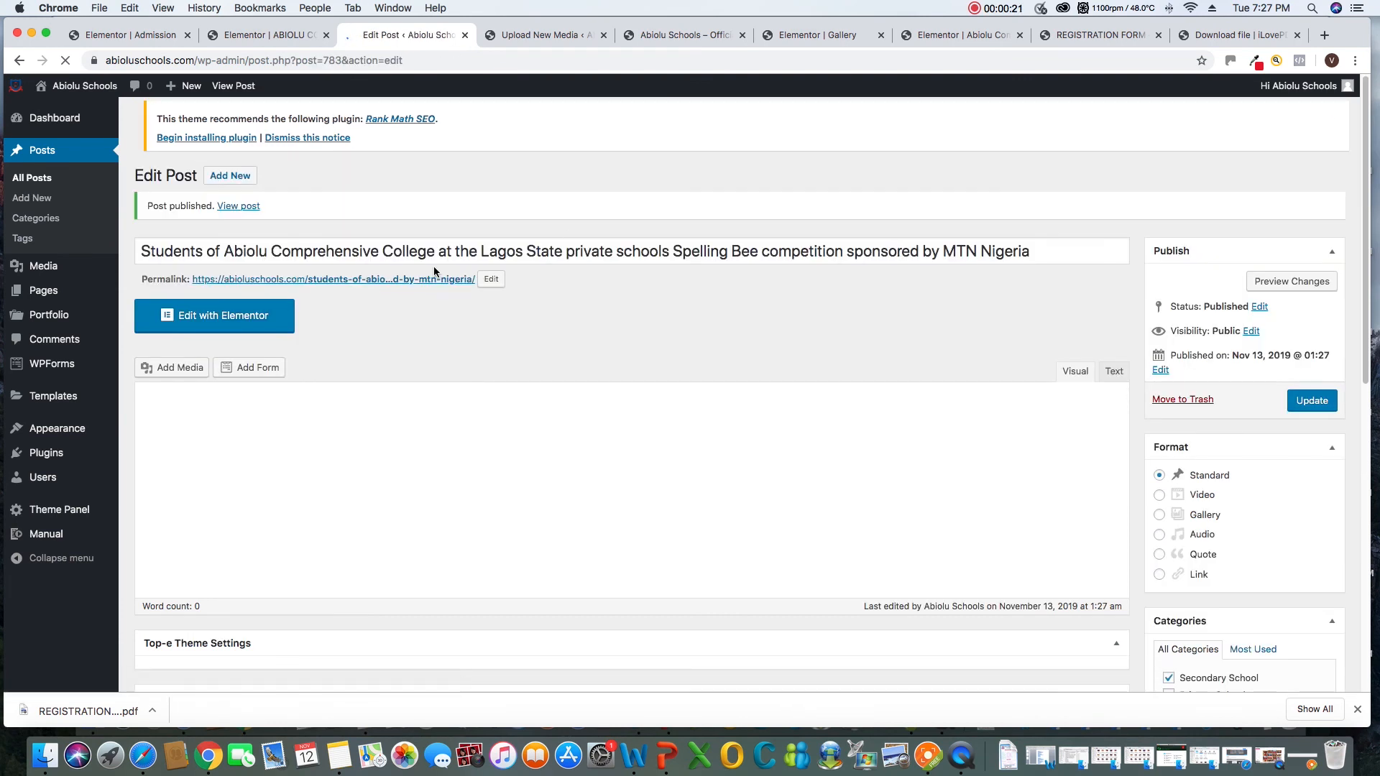
# Open the published post about the students at the spelling bee in Elementor and go to its empty content area
pyautogui.click(208, 324)
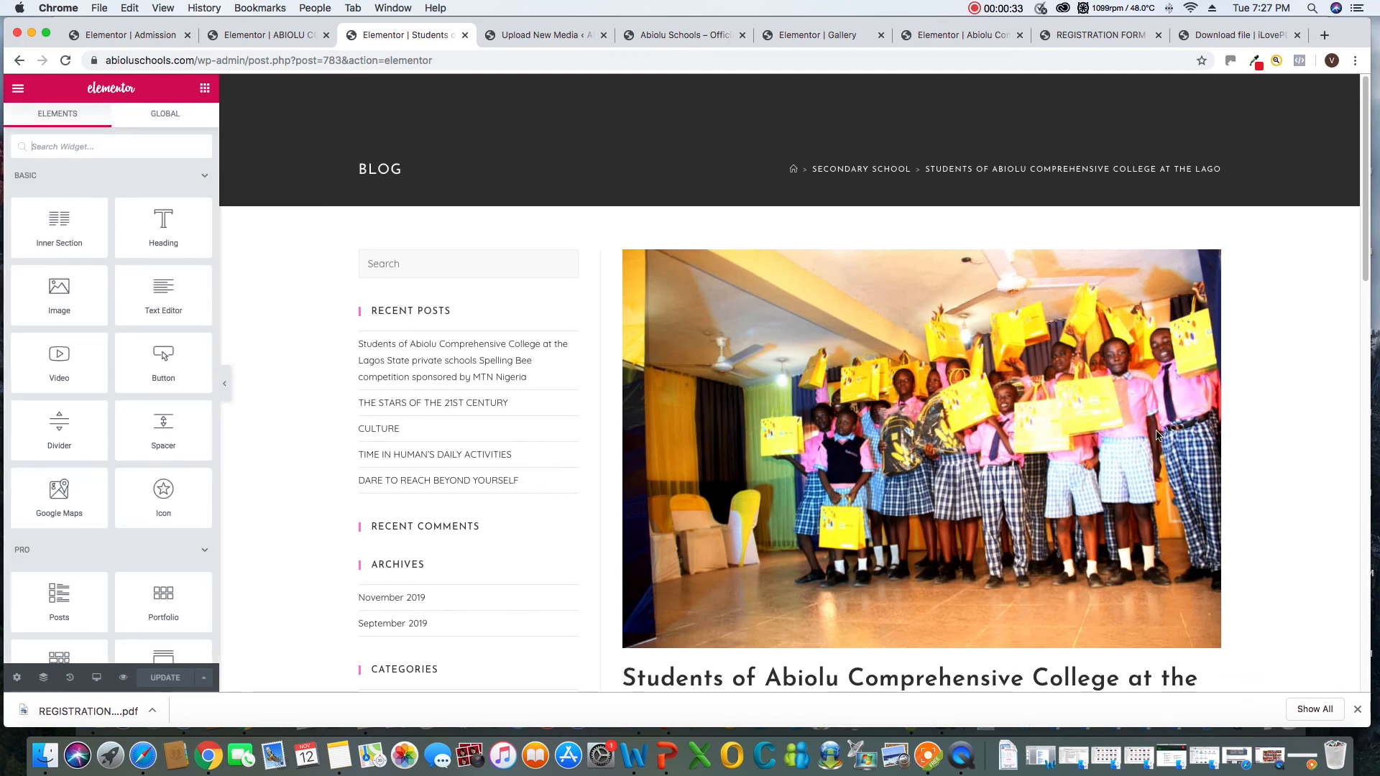
pyautogui.scroll(-3, 1162, 428)
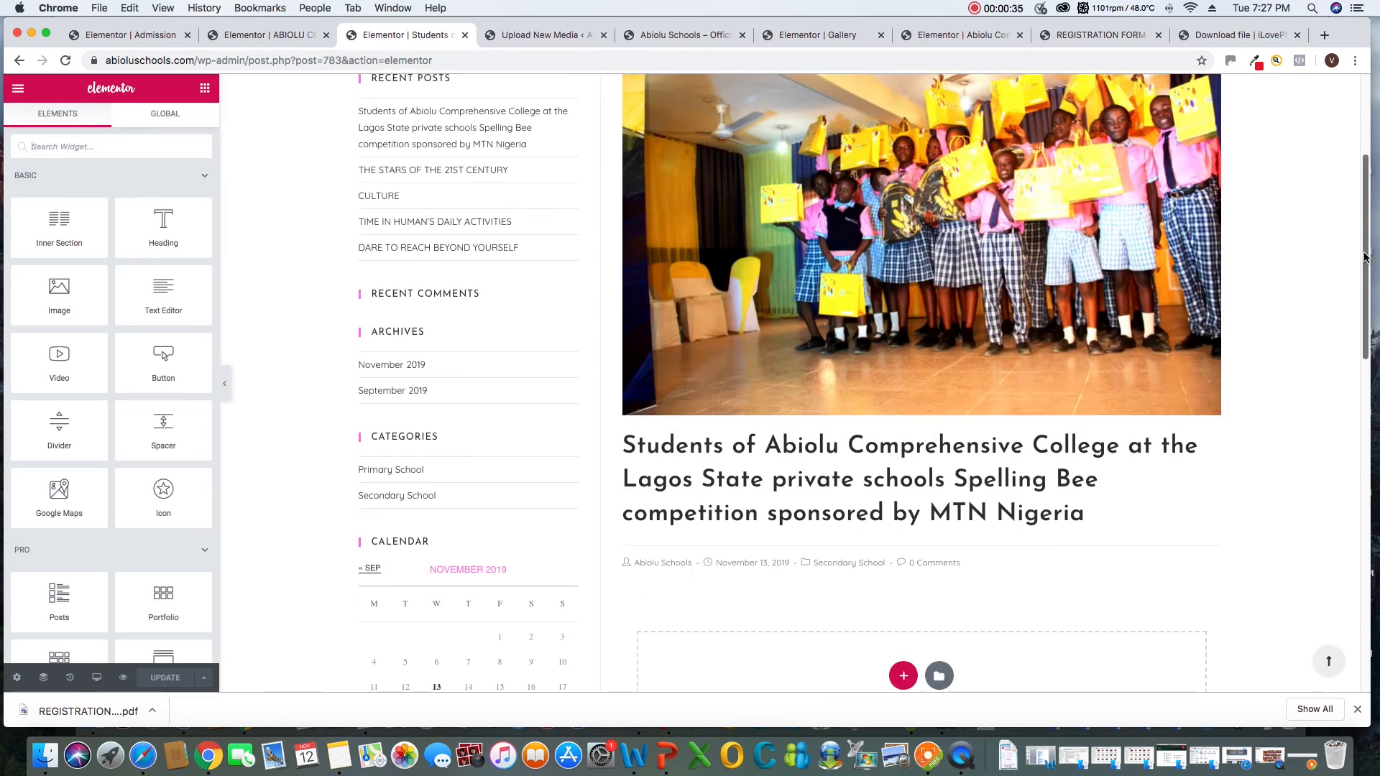
pyautogui.moveTo(1365, 252); pyautogui.dragTo(1365, 315)
pyautogui.scroll(3, 917, 510)
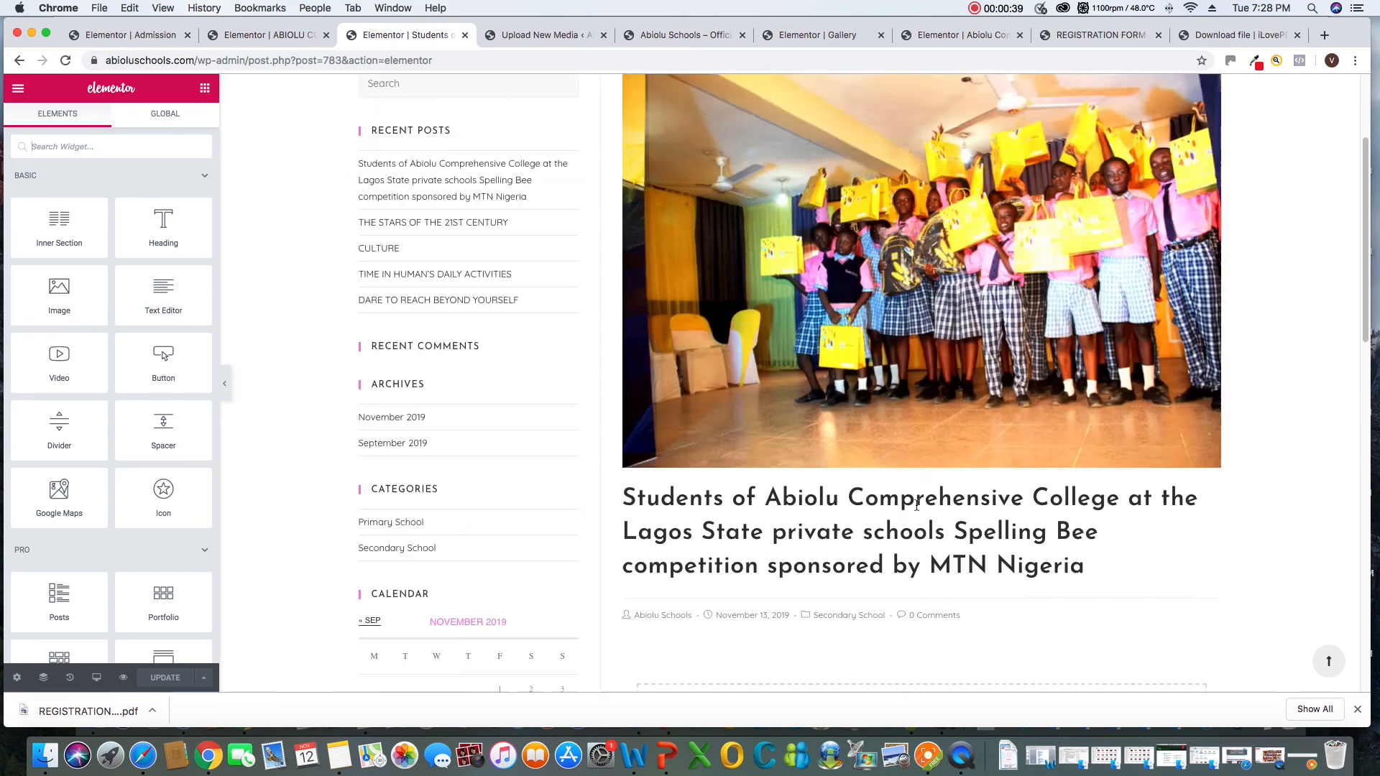
pyautogui.scroll(-4, 918, 510)
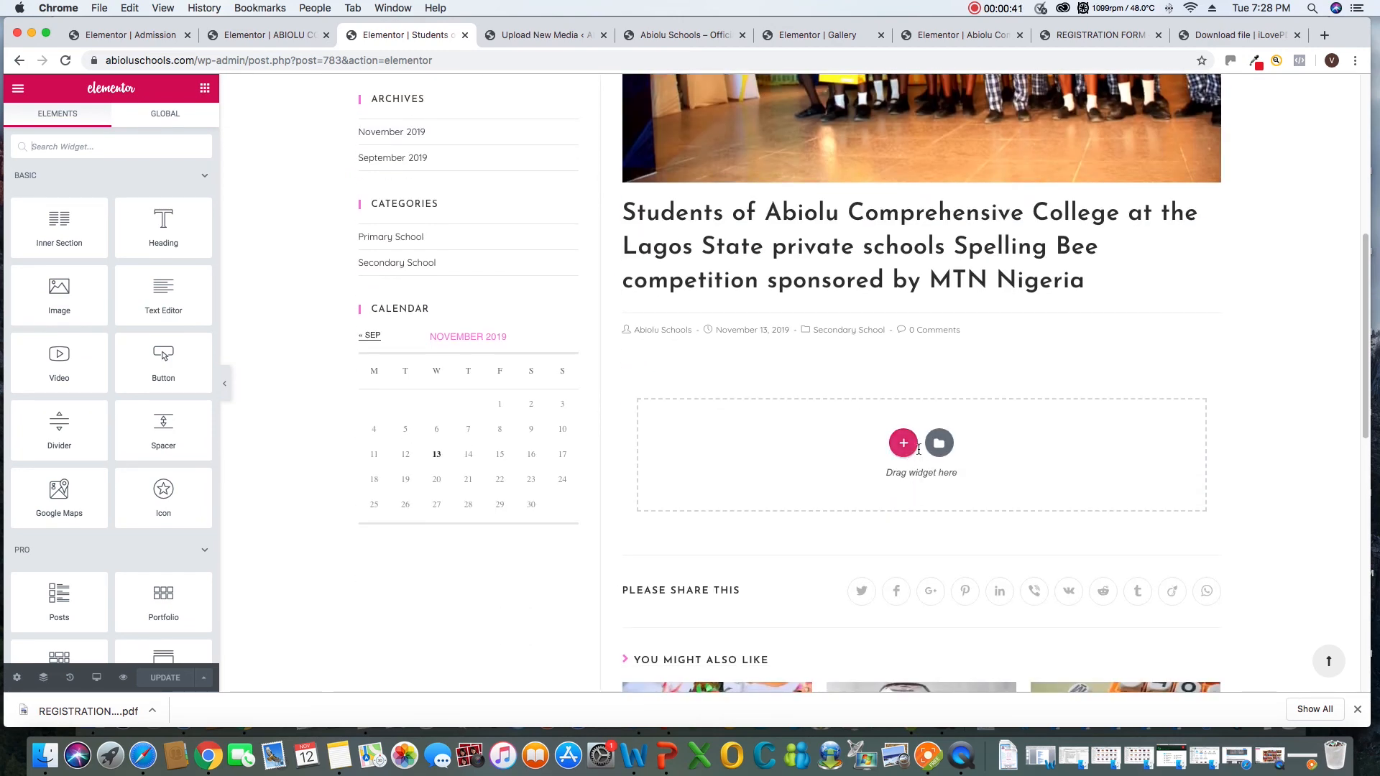
pyautogui.click(935, 753)
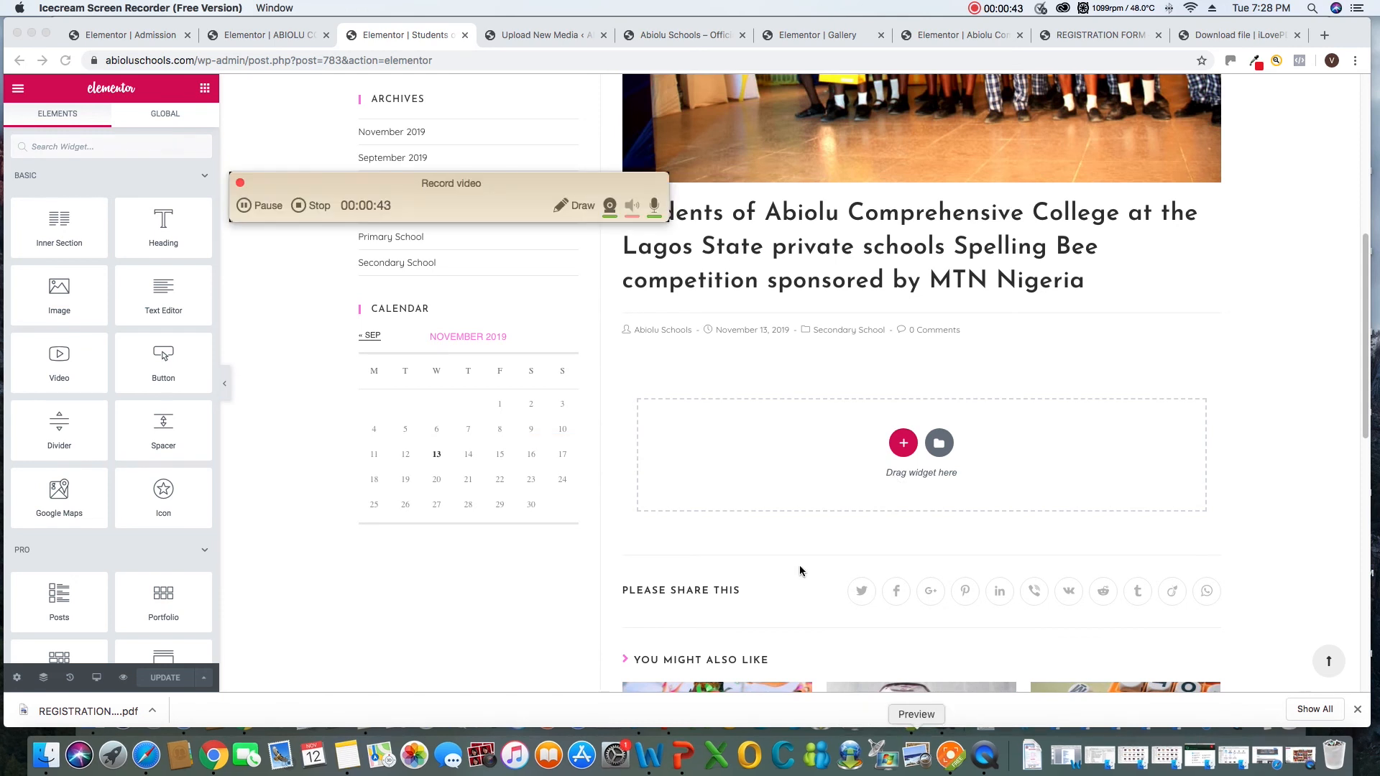
pyautogui.moveTo(399, 183); pyautogui.dragTo(1072, 649)
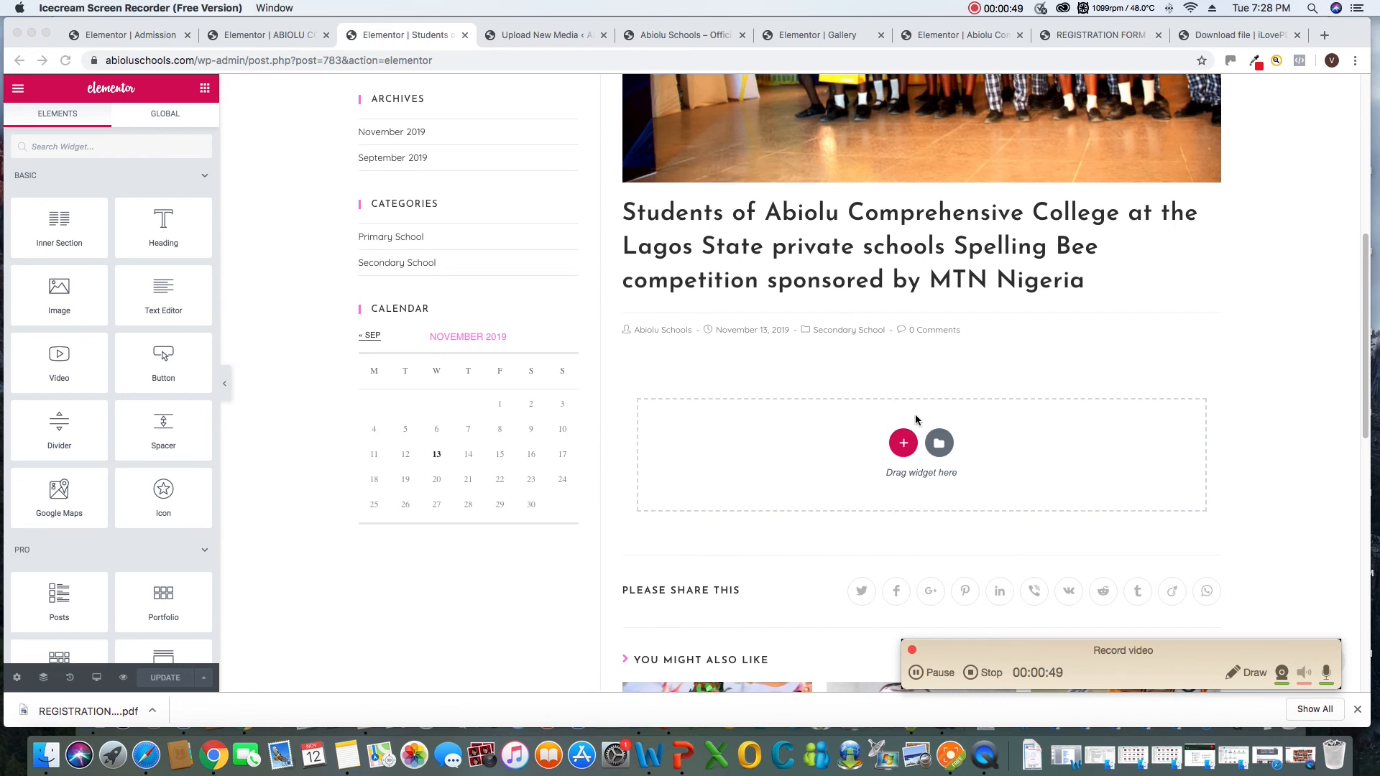
# Add a single-column section to the post's empty content area and place a Text Editor widget in it
pyautogui.click(907, 443)
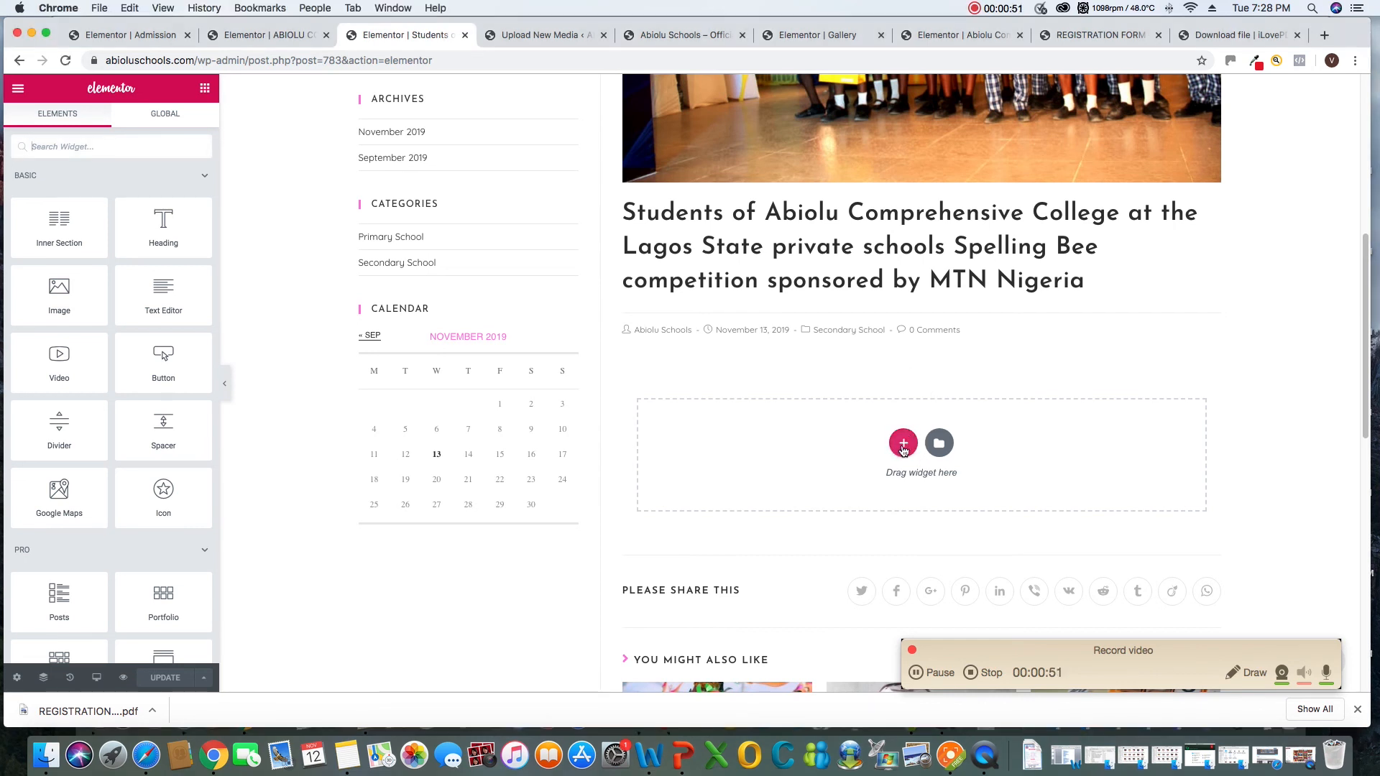
pyautogui.click(905, 443)
pyautogui.click(725, 494)
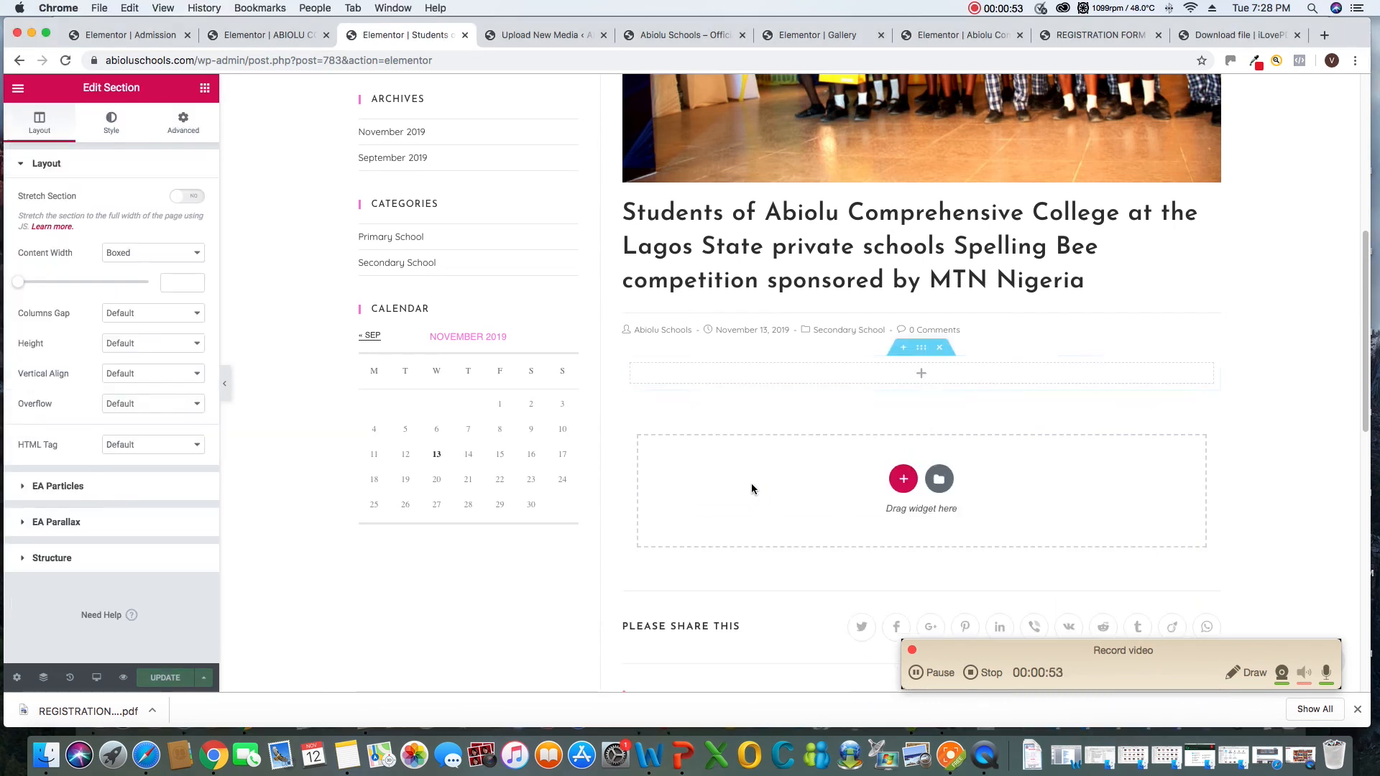
pyautogui.click(205, 87)
pyautogui.moveTo(160, 285); pyautogui.dragTo(791, 368)
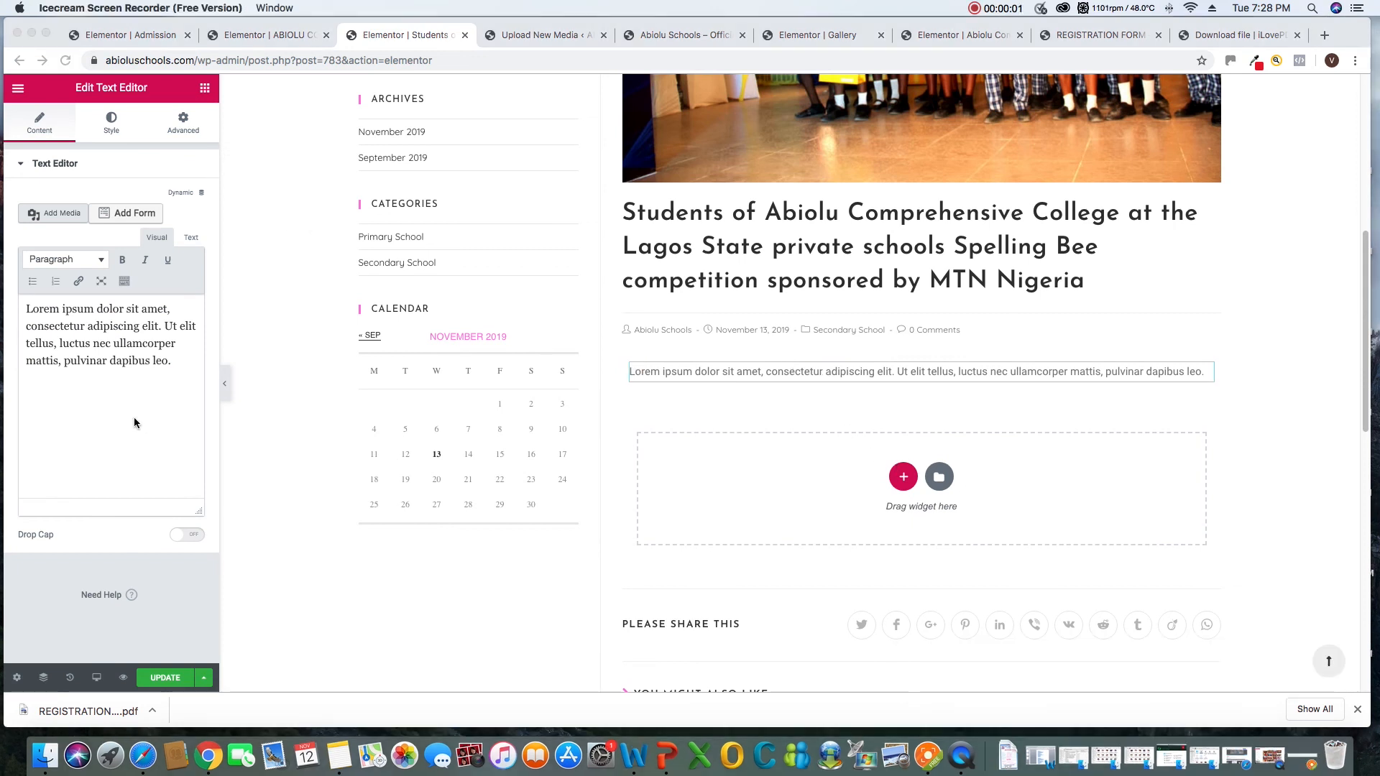
# Replace the placeholder text with the article copied from Notes, from "The first phase of the spelling bee competition" through "TO GOD BE THE GLORY"
pyautogui.click(158, 393)
pyautogui.moveTo(175, 364); pyautogui.dragTo(8, 308)
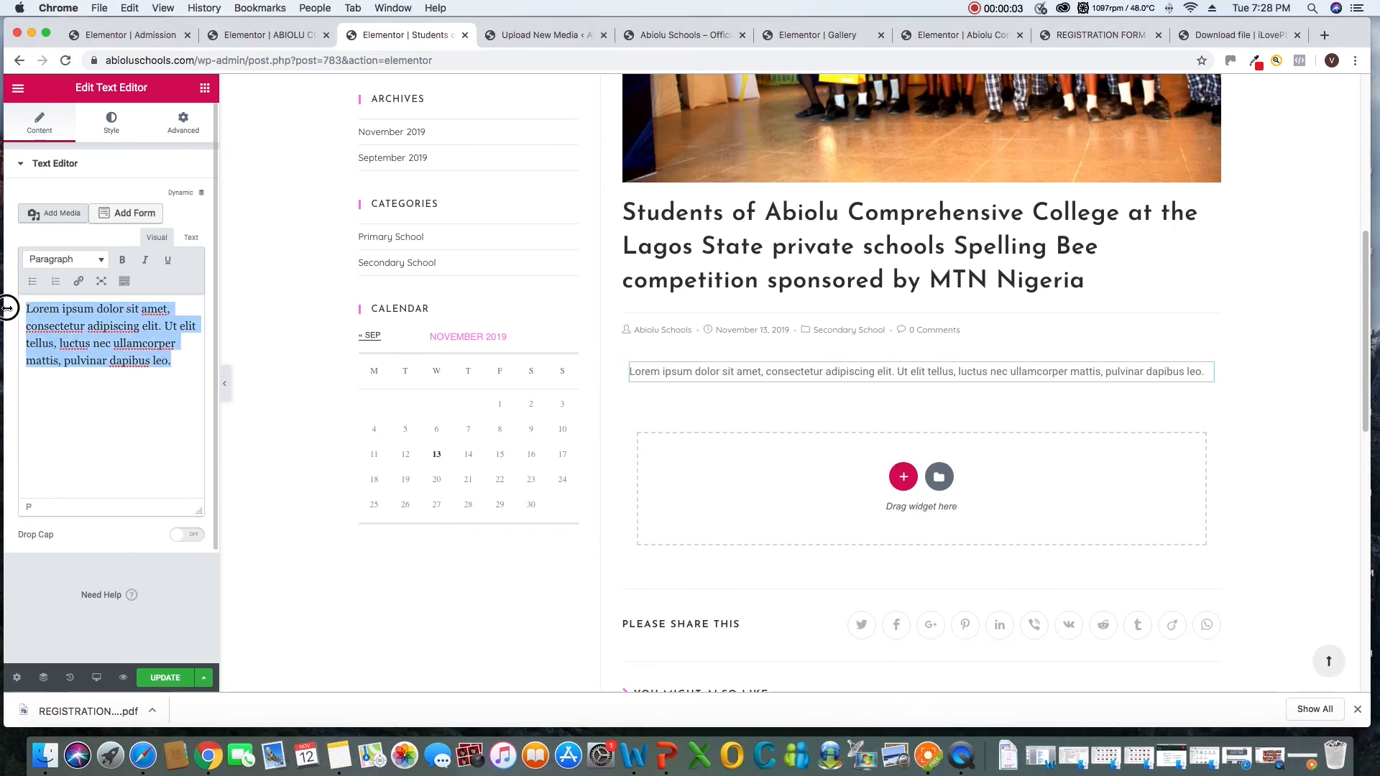
pyautogui.click(339, 755)
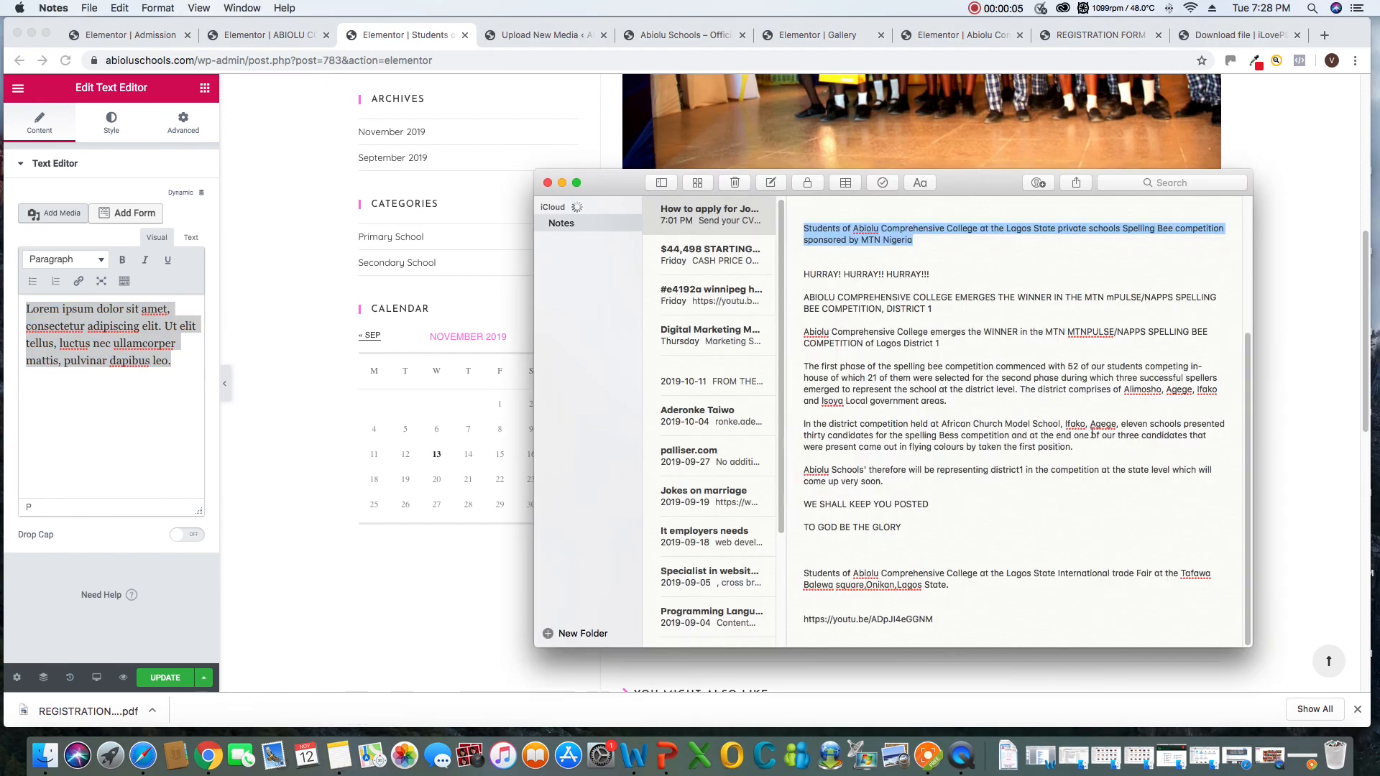
pyautogui.click(862, 309)
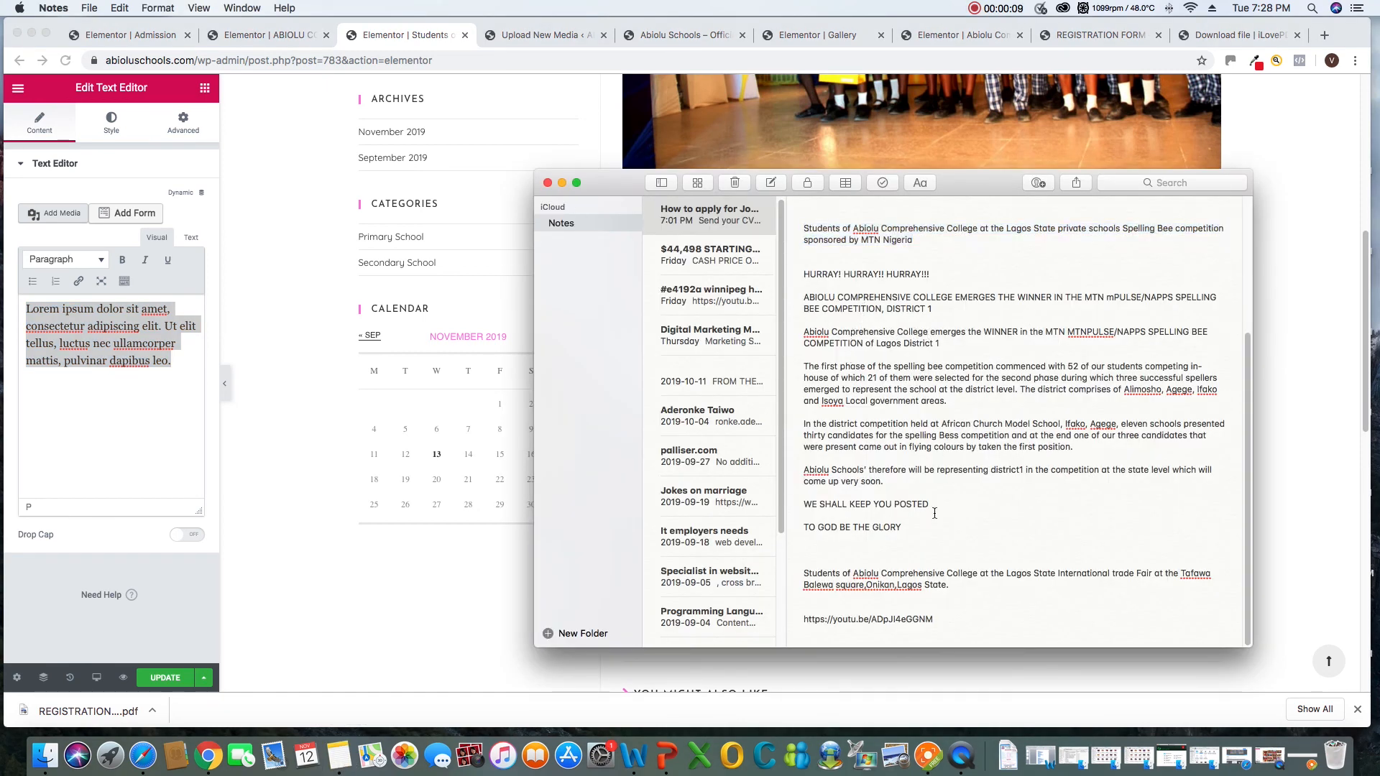
pyautogui.moveTo(910, 526); pyautogui.dragTo(802, 368)
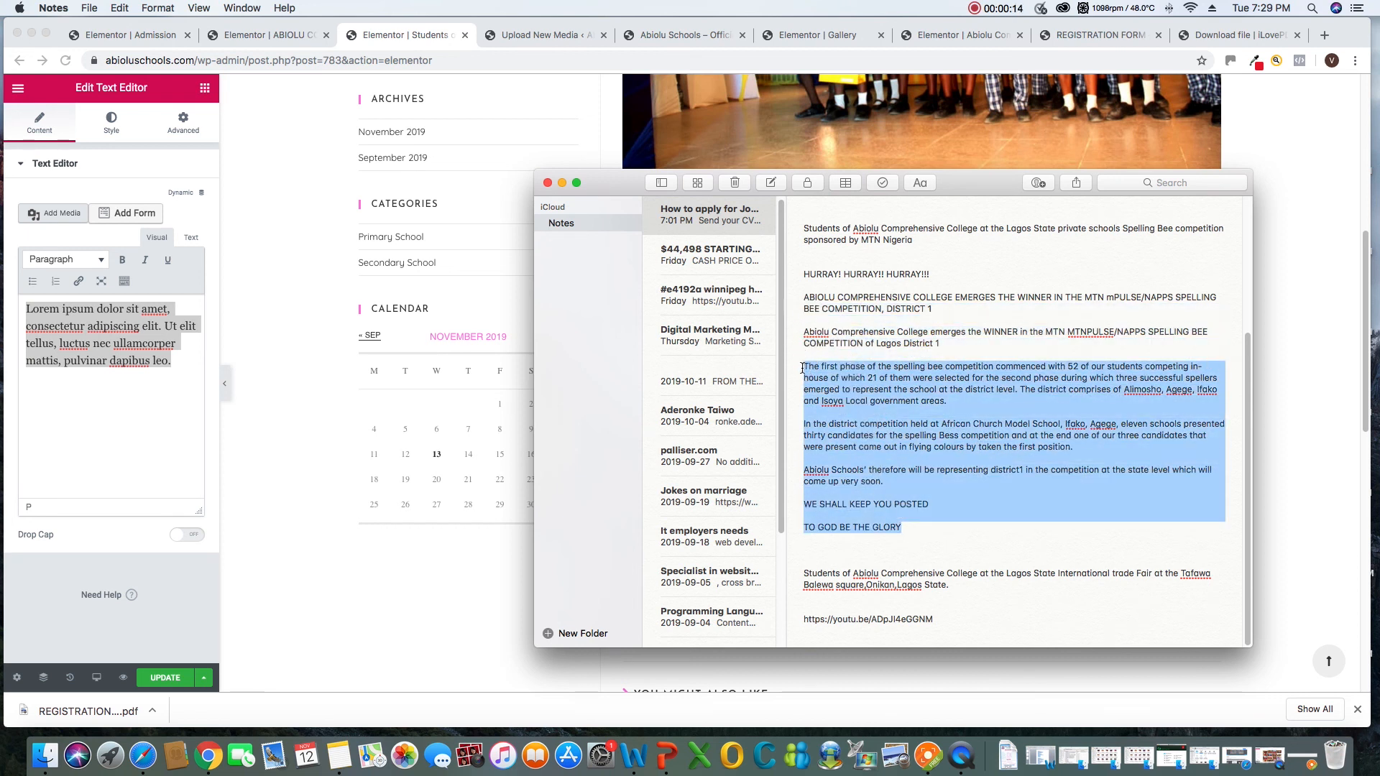
pyautogui.rightClick(860, 395)
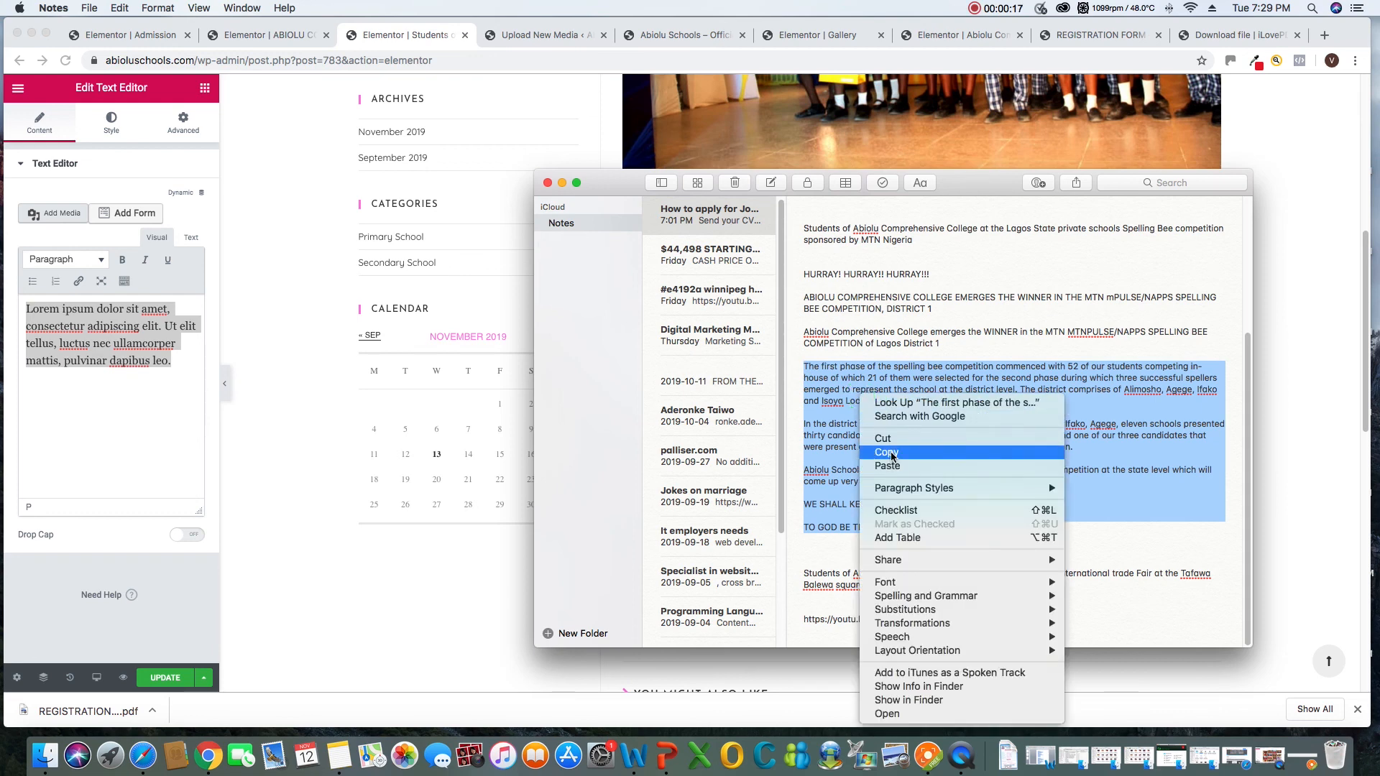
pyautogui.click(887, 452)
pyautogui.click(95, 362)
pyautogui.rightClick(60, 351)
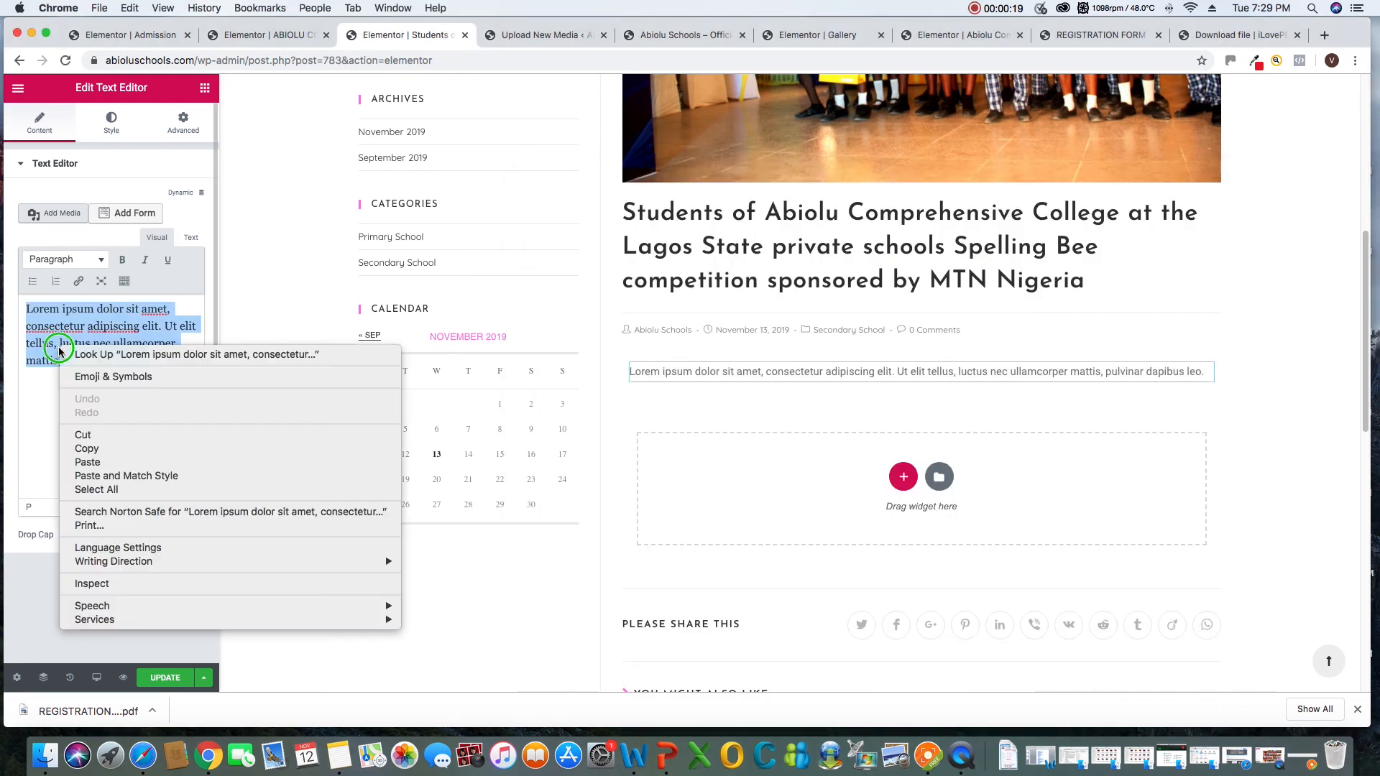
pyautogui.click(88, 462)
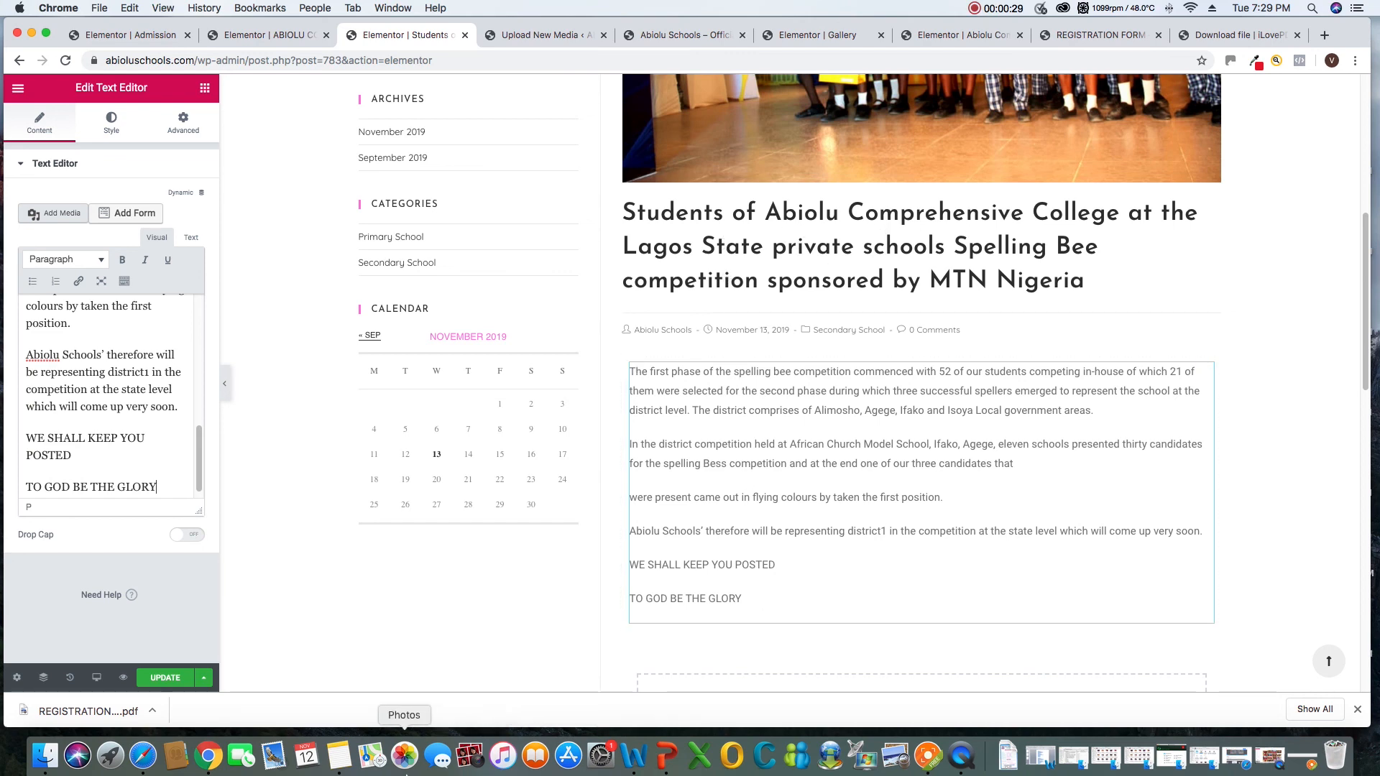
# Check the source note again and save the post with its new article text
pyautogui.click(346, 762)
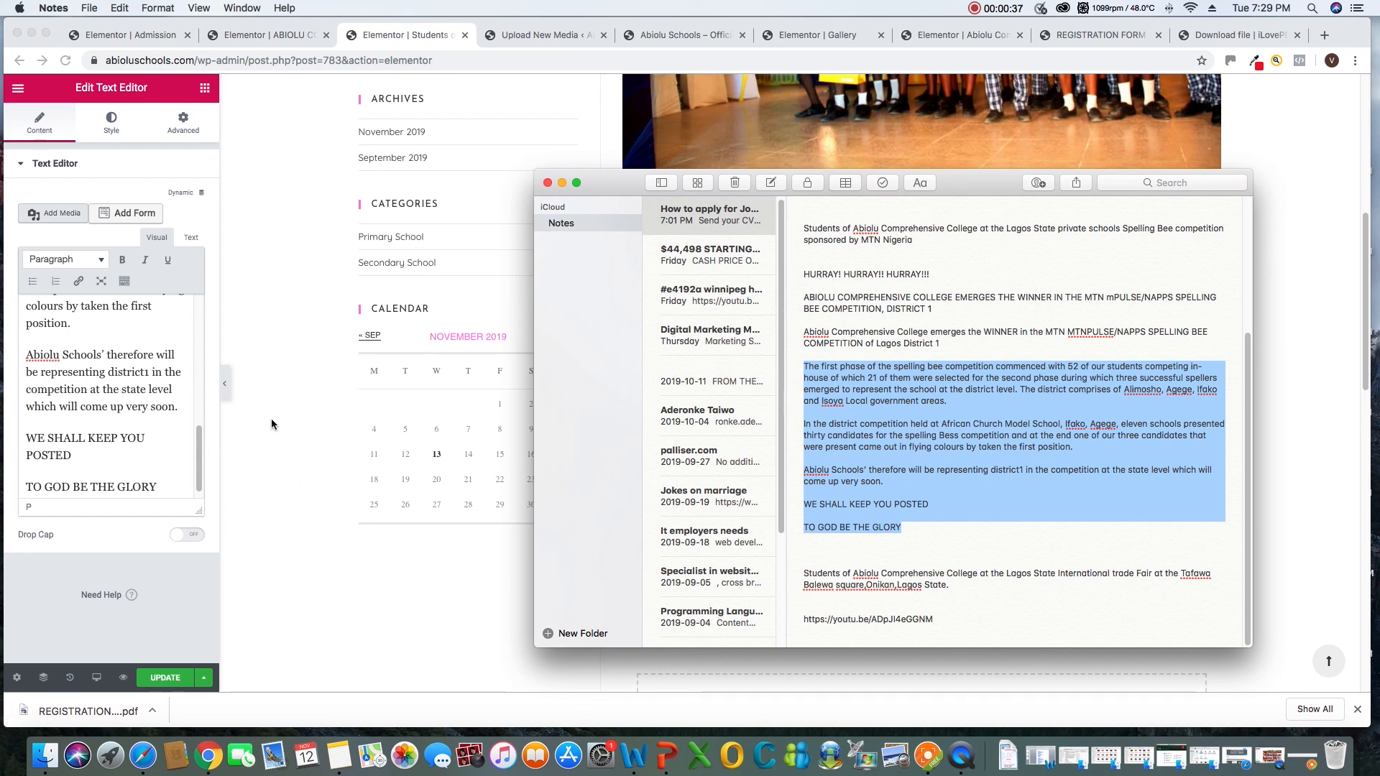
pyautogui.click(396, 579)
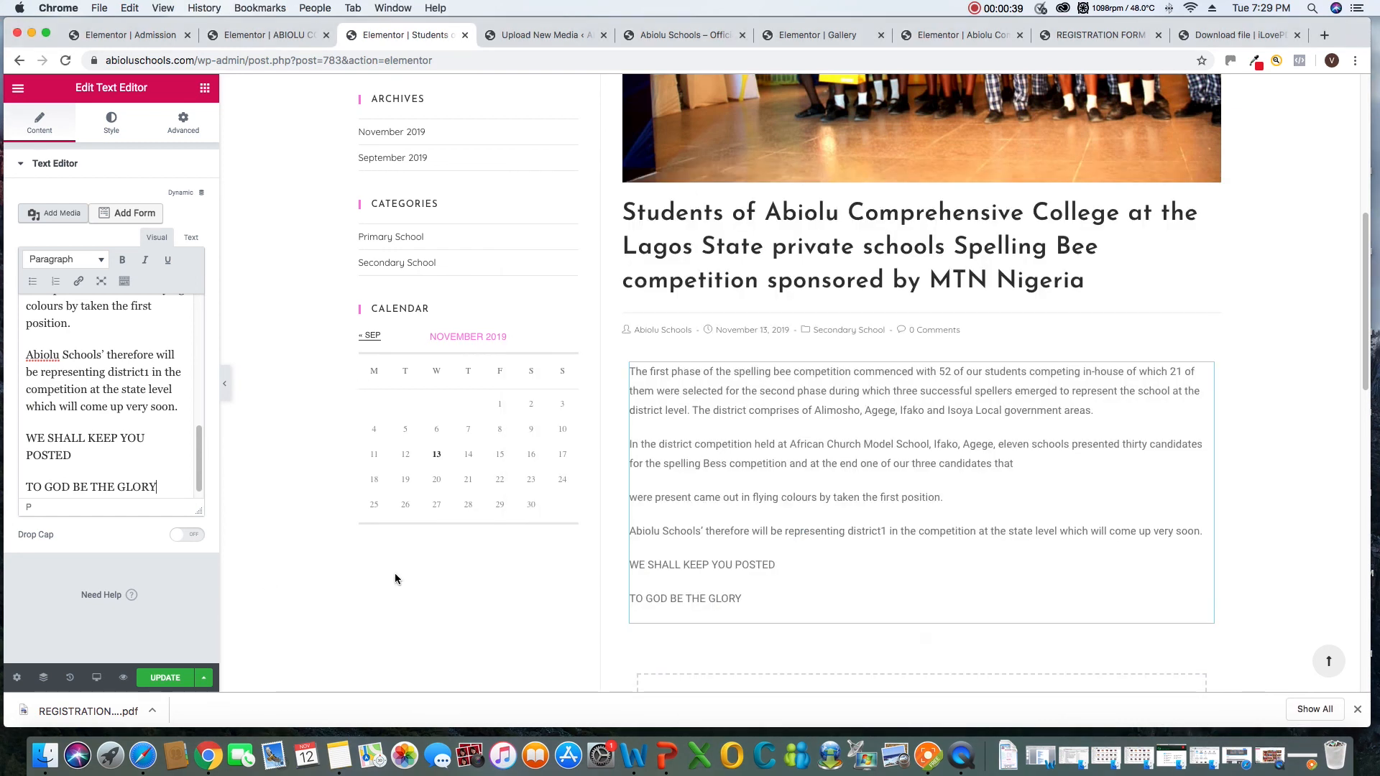
pyautogui.click(153, 679)
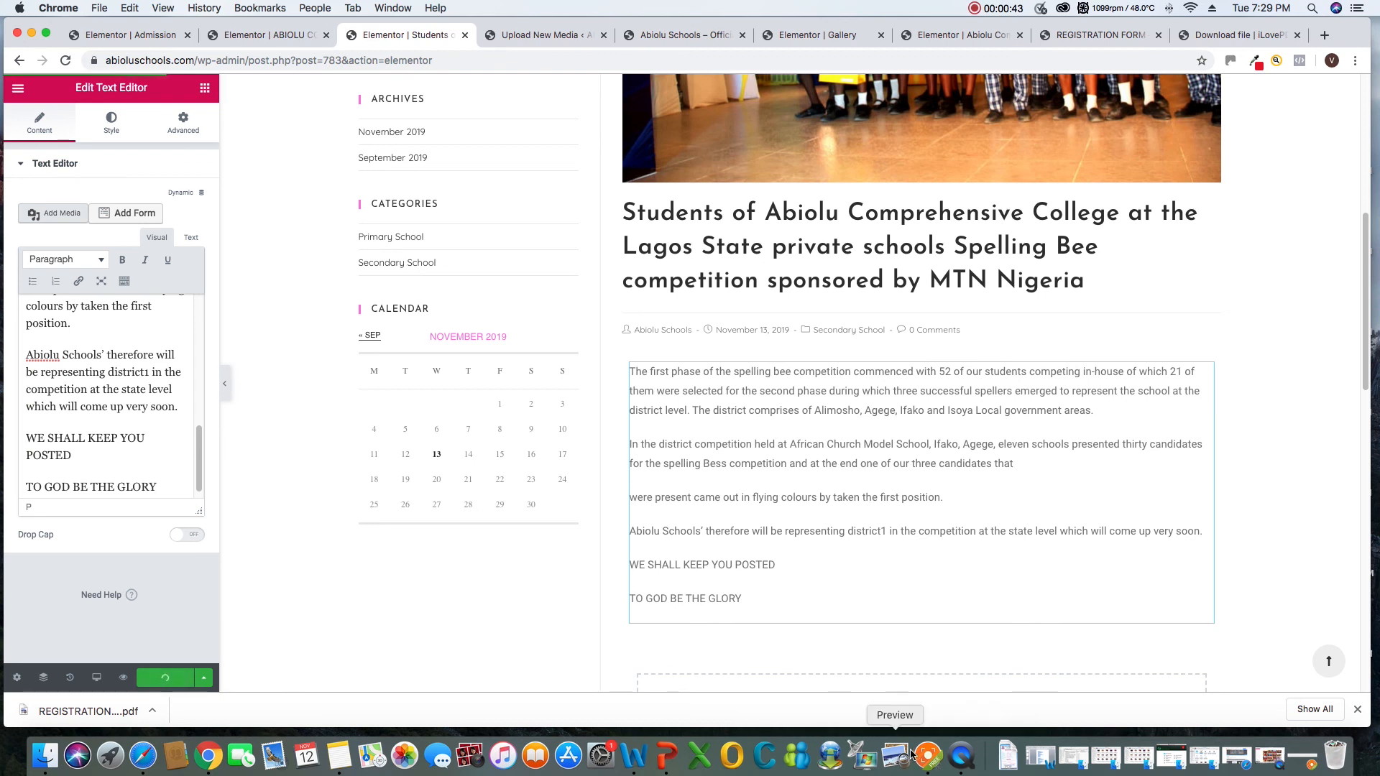
pyautogui.click(932, 759)
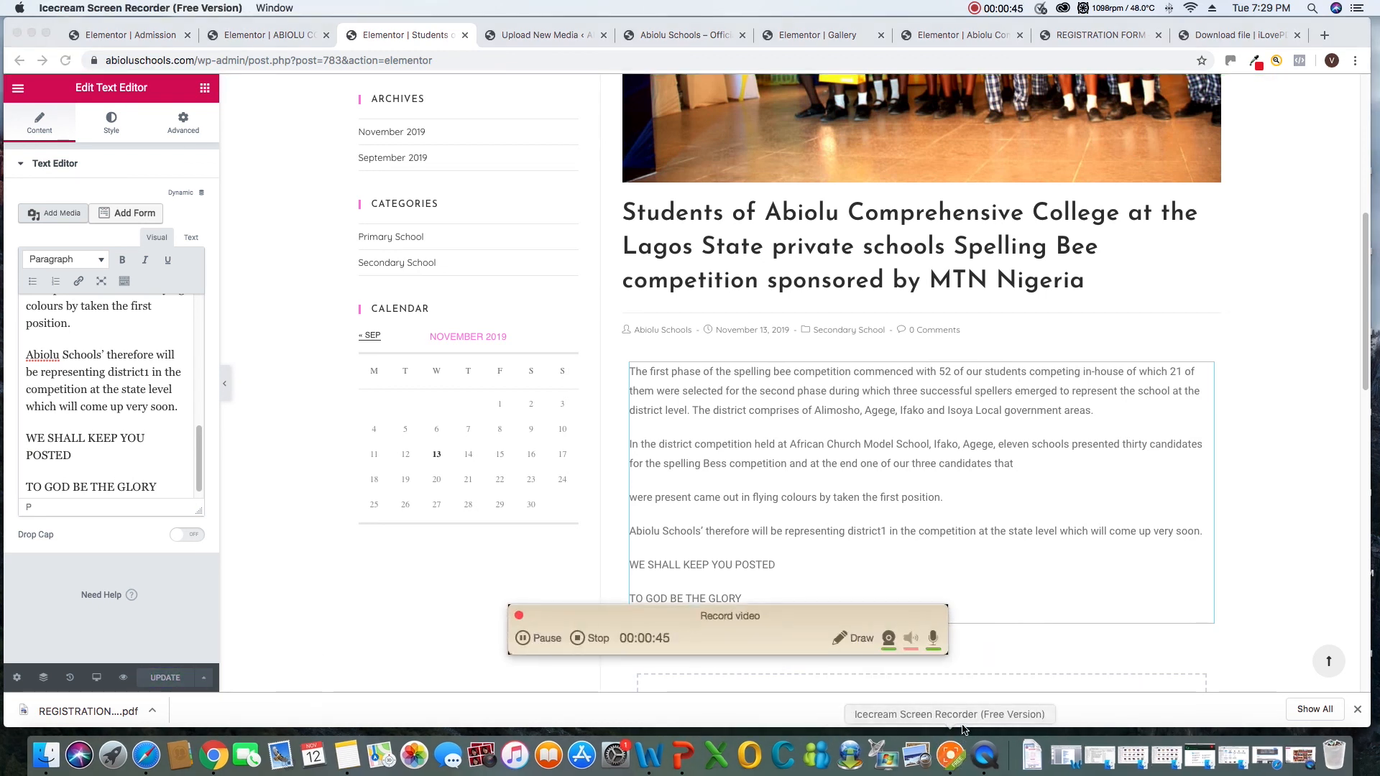
pyautogui.moveTo(801, 643); pyautogui.dragTo(1124, 715)
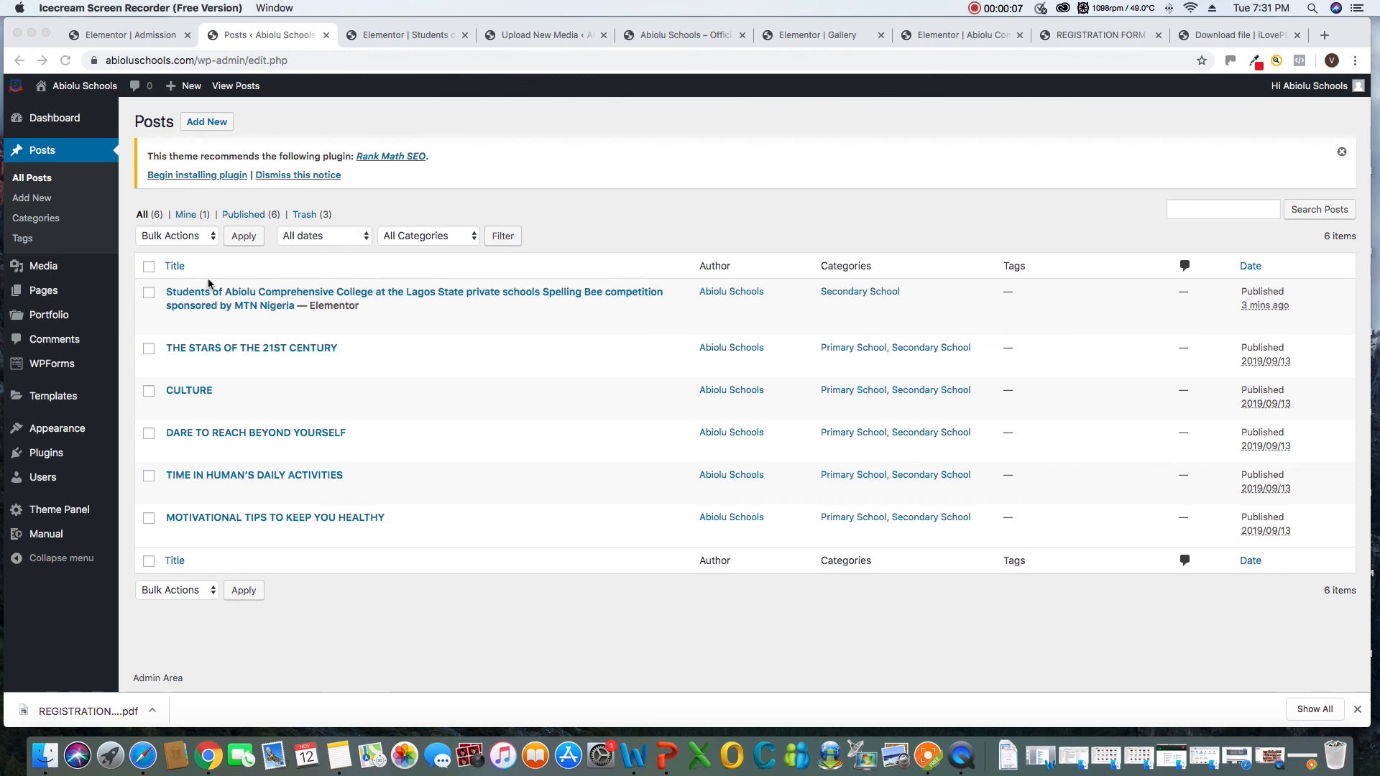
# Open the spelling bee post for editing in WordPress and copy the winner announcement sentence ending in "of Lagos District 1" from Notes
pyautogui.click(255, 309)
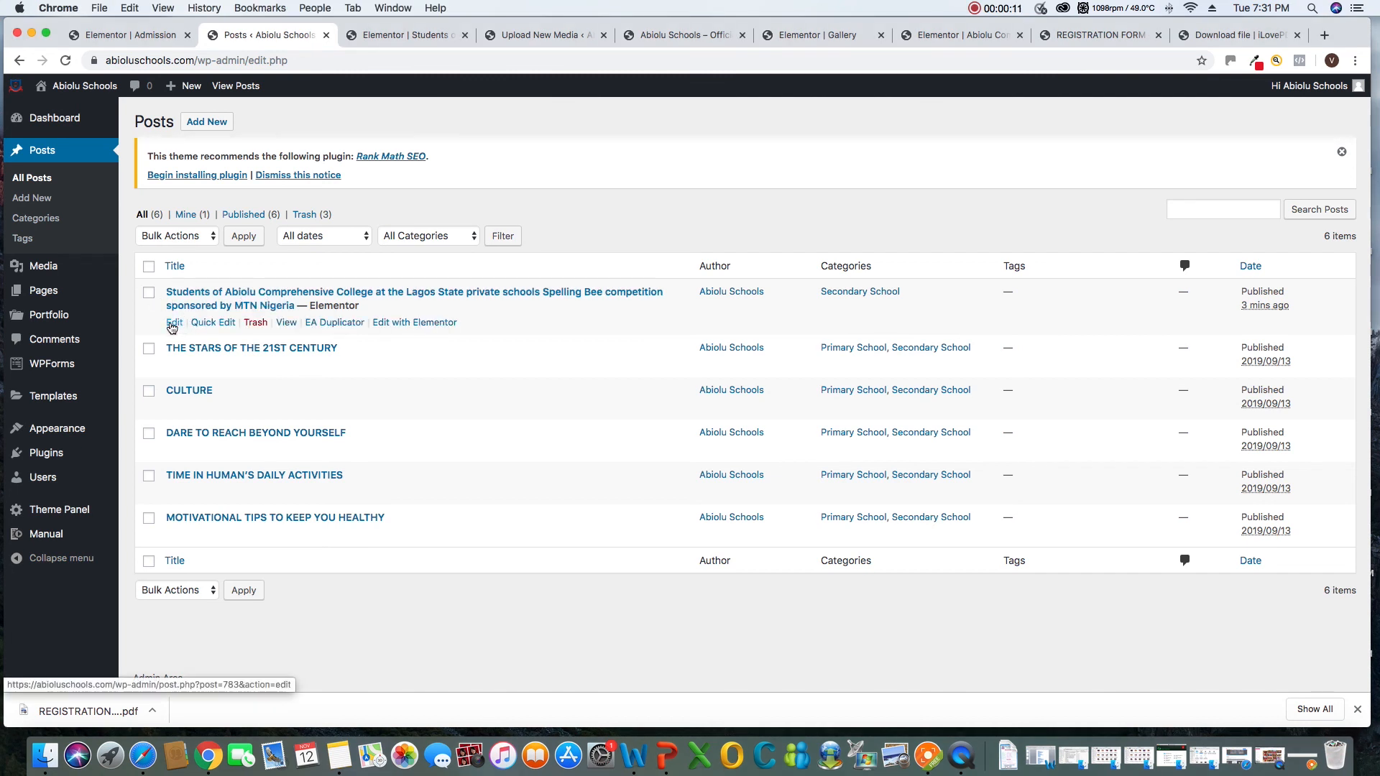
pyautogui.click(173, 326)
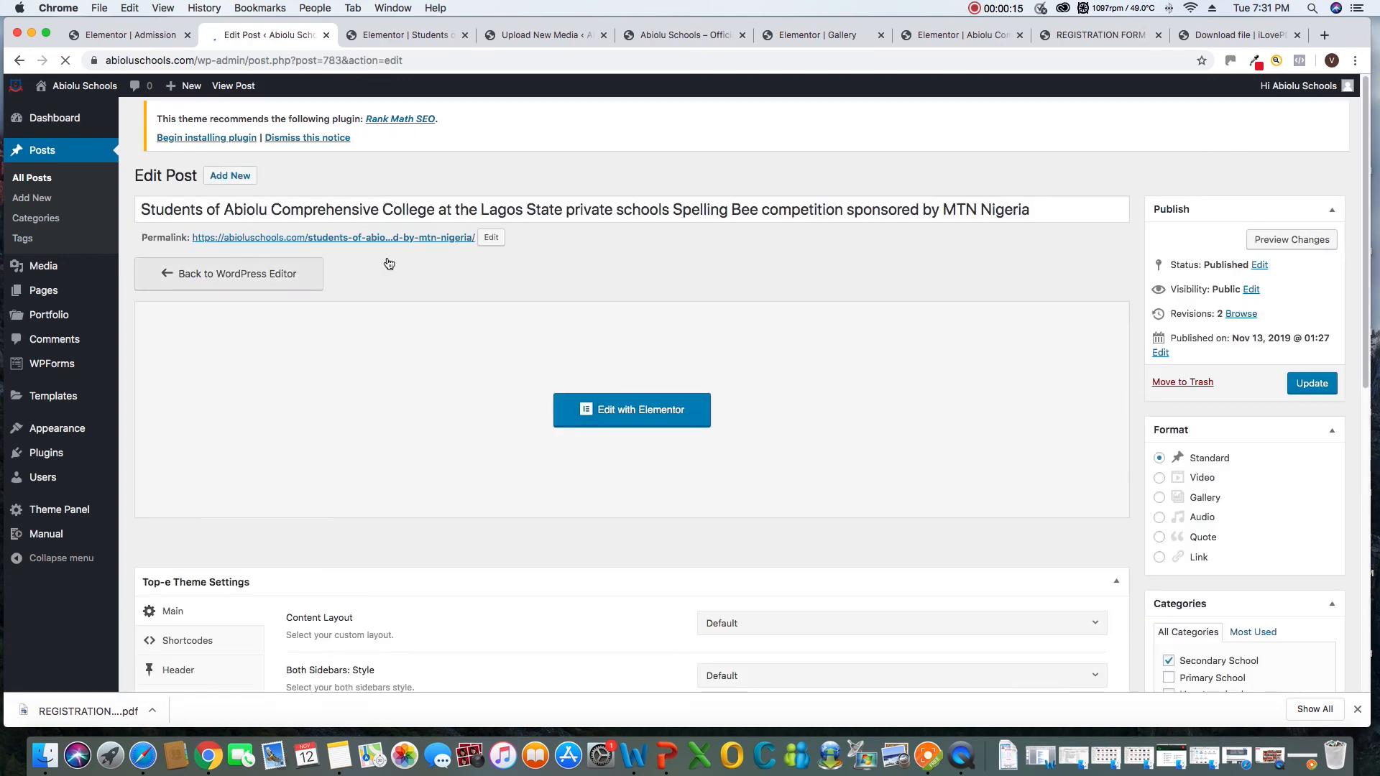
pyautogui.click(339, 755)
pyautogui.click(976, 366)
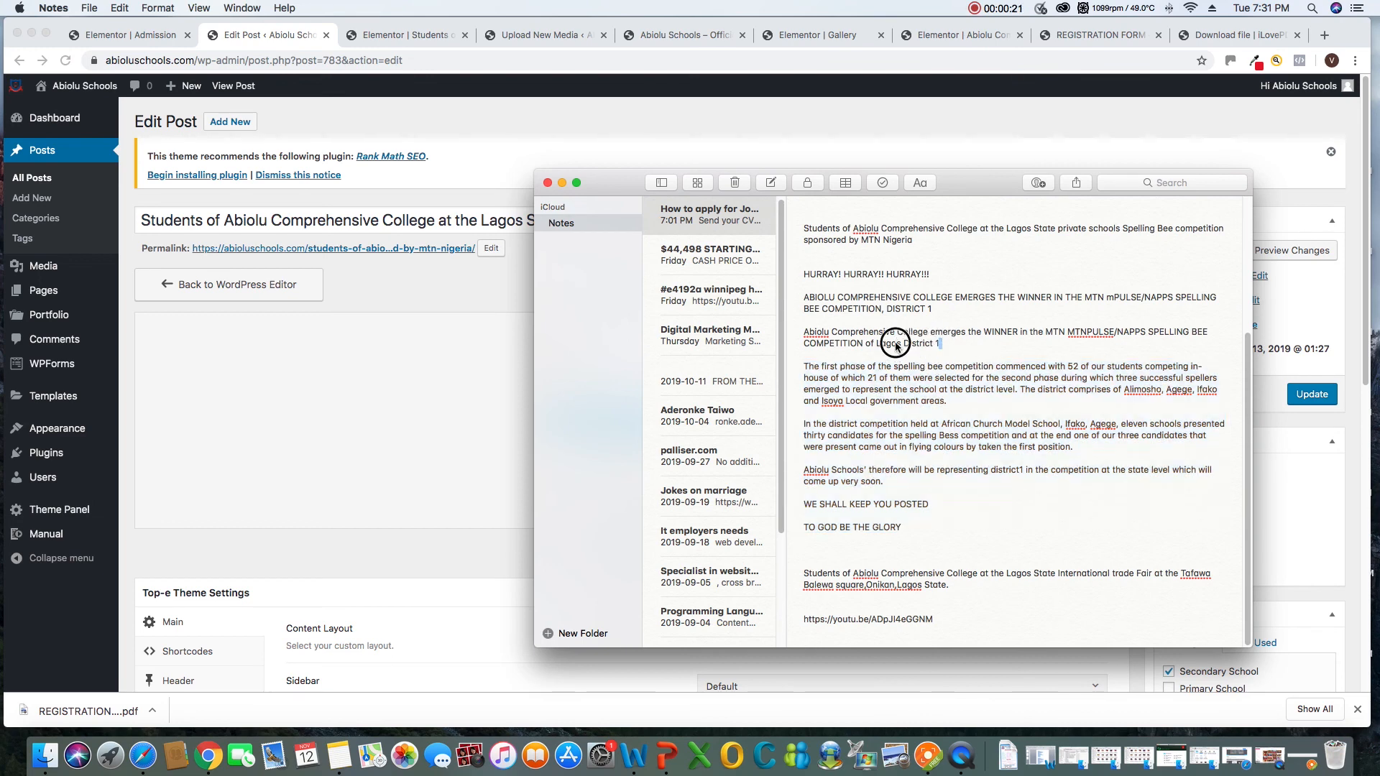
pyautogui.moveTo(832, 333); pyautogui.dragTo(855, 334)
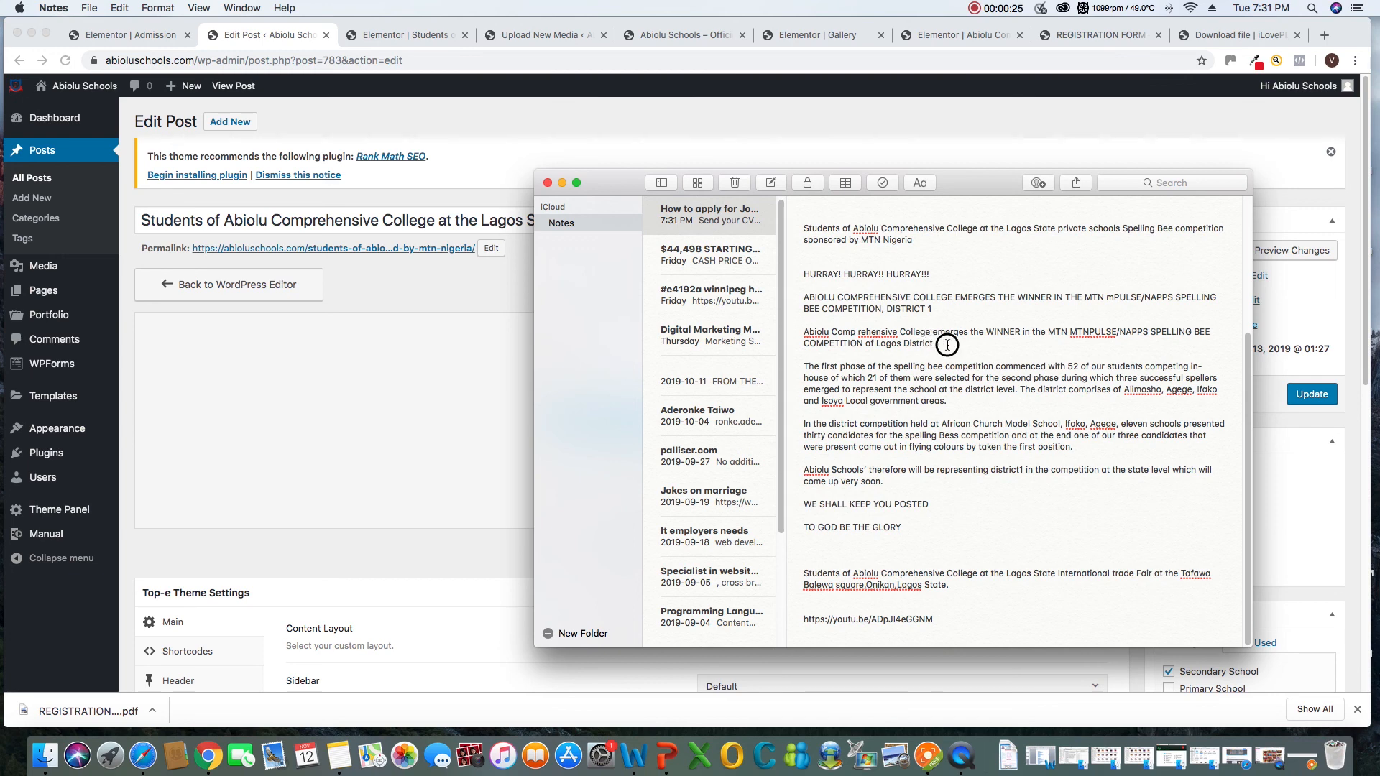
pyautogui.moveTo(935, 343); pyautogui.dragTo(804, 331)
pyautogui.rightClick(822, 333)
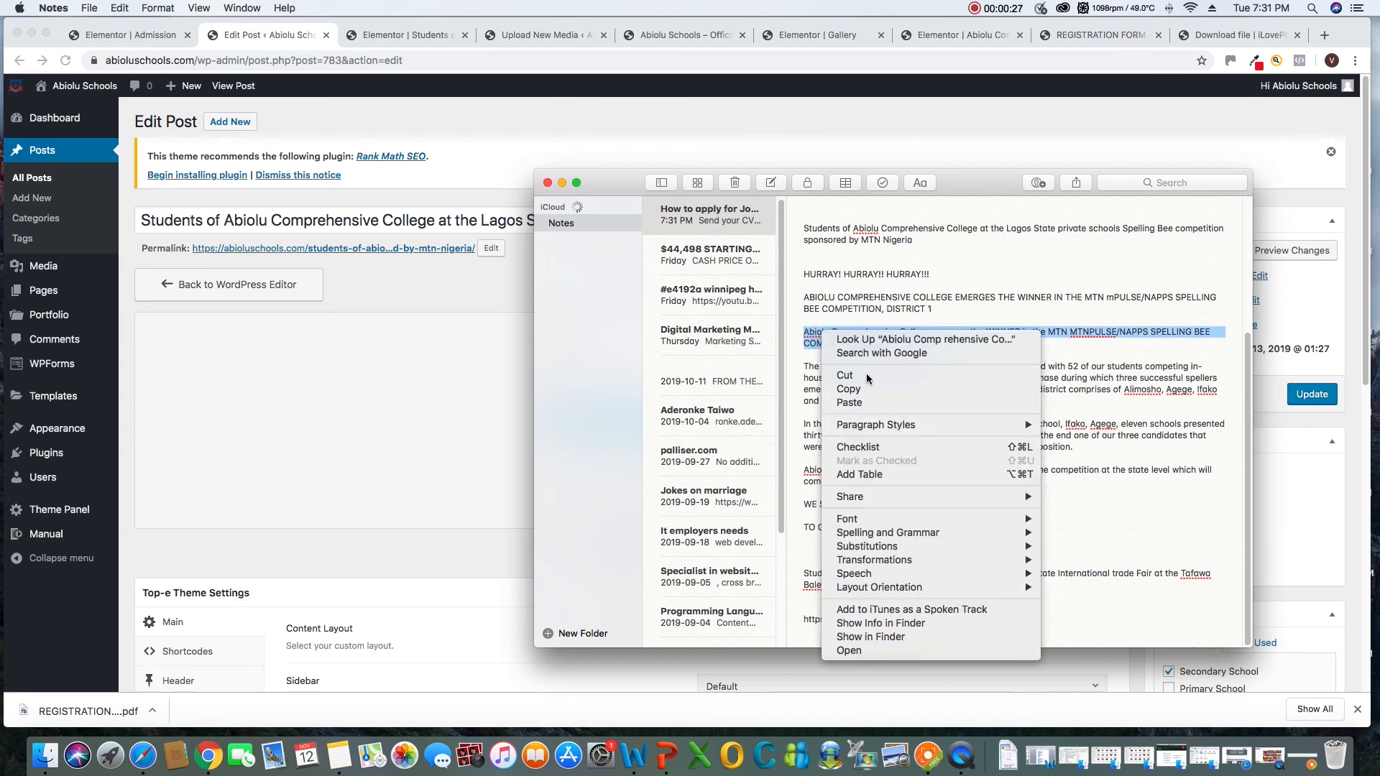
pyautogui.click(865, 389)
# Retitle the post "Abiolu Comprehensive College emerges the WINNER in the MTN MTNPULSE/NAPPS SPELLING BEE COMPETITION of Lagos District 1" and update it
pyautogui.click(316, 219)
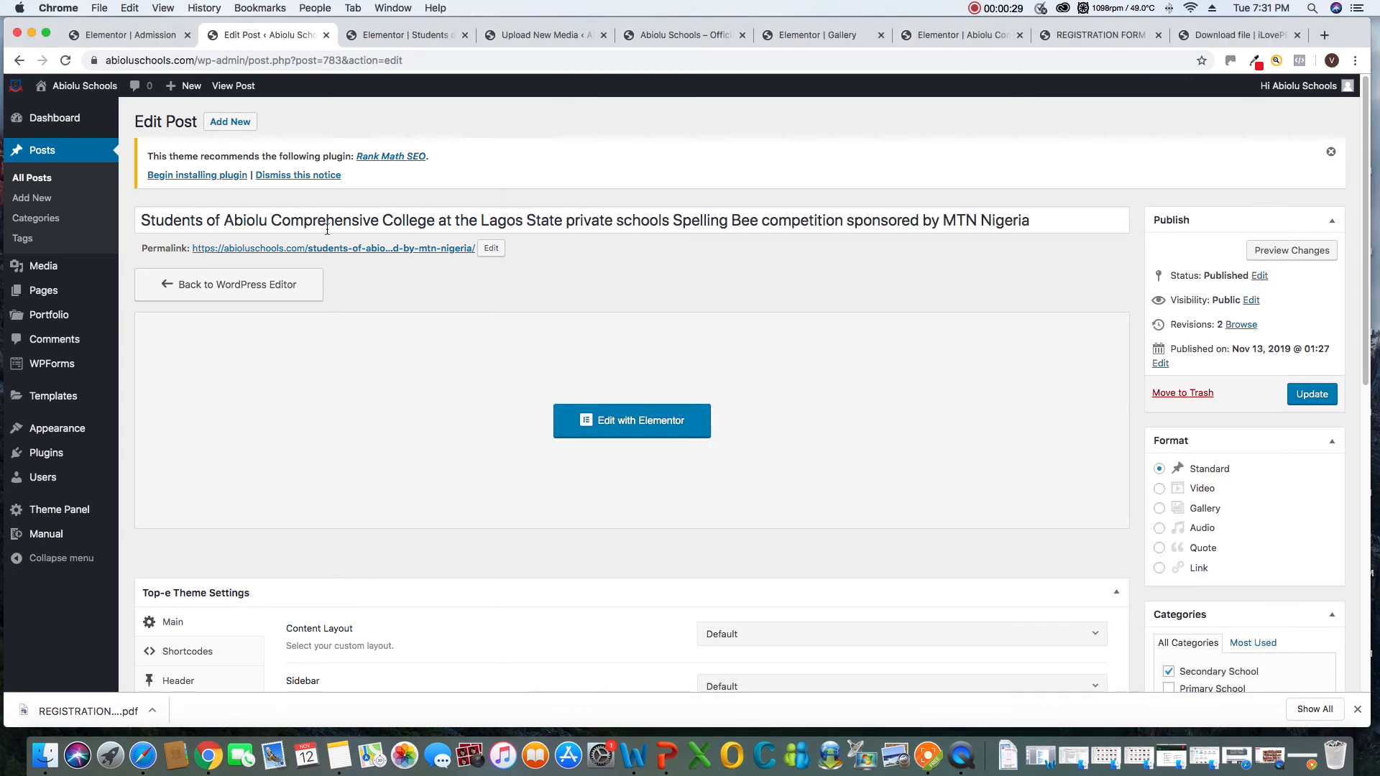
pyautogui.press('super+a')
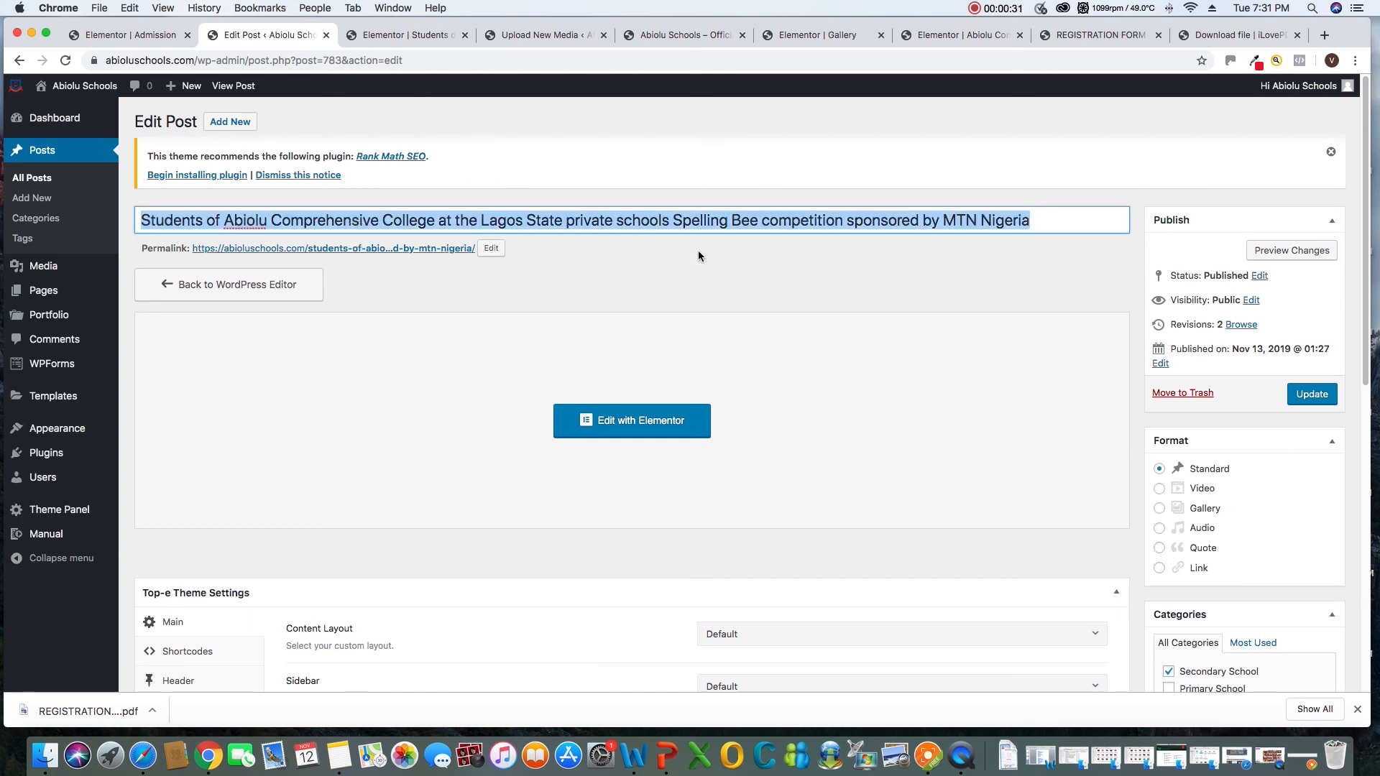
pyautogui.rightClick(675, 227)
pyautogui.click(712, 340)
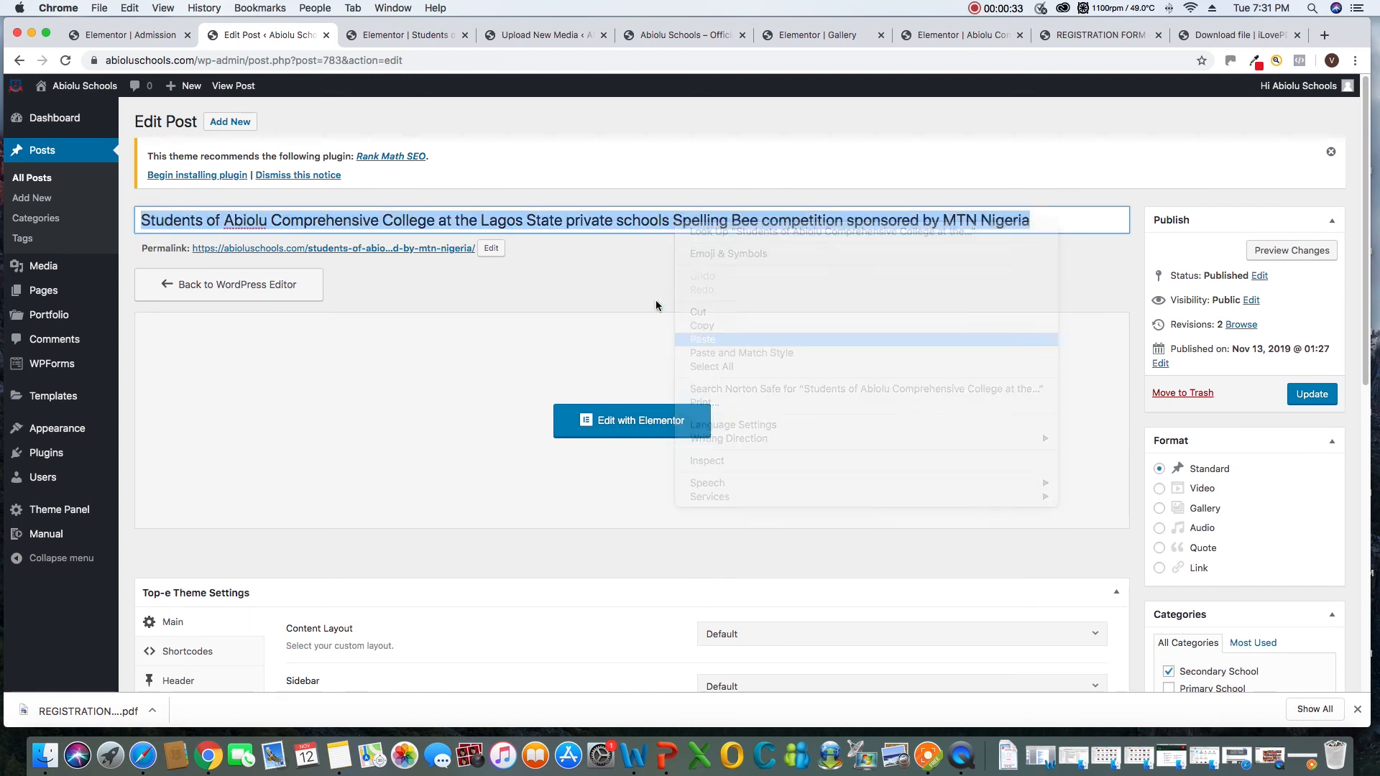
pyautogui.click(231, 221)
pyautogui.press('BackSpace')
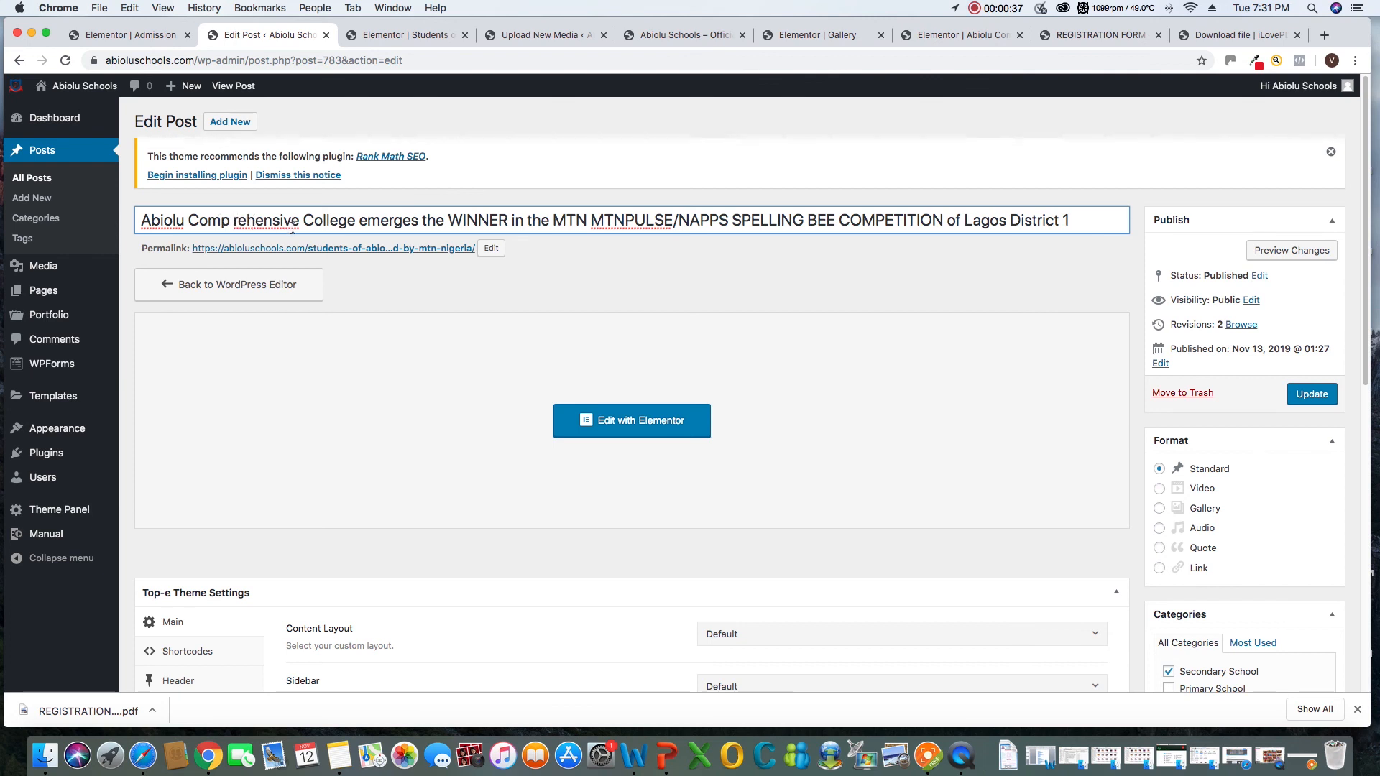
pyautogui.press('BackSpace')
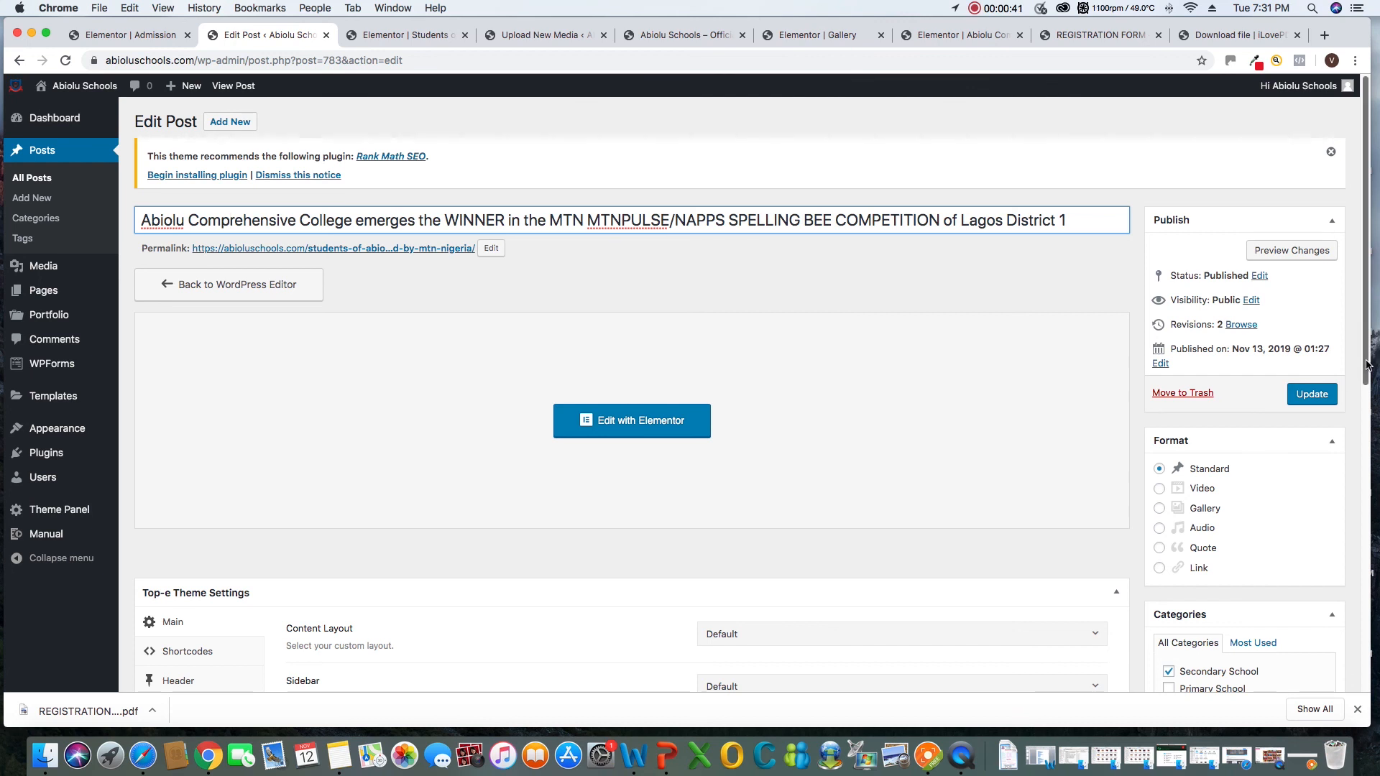
pyautogui.scroll(-1, 1369, 366)
pyautogui.click(1309, 359)
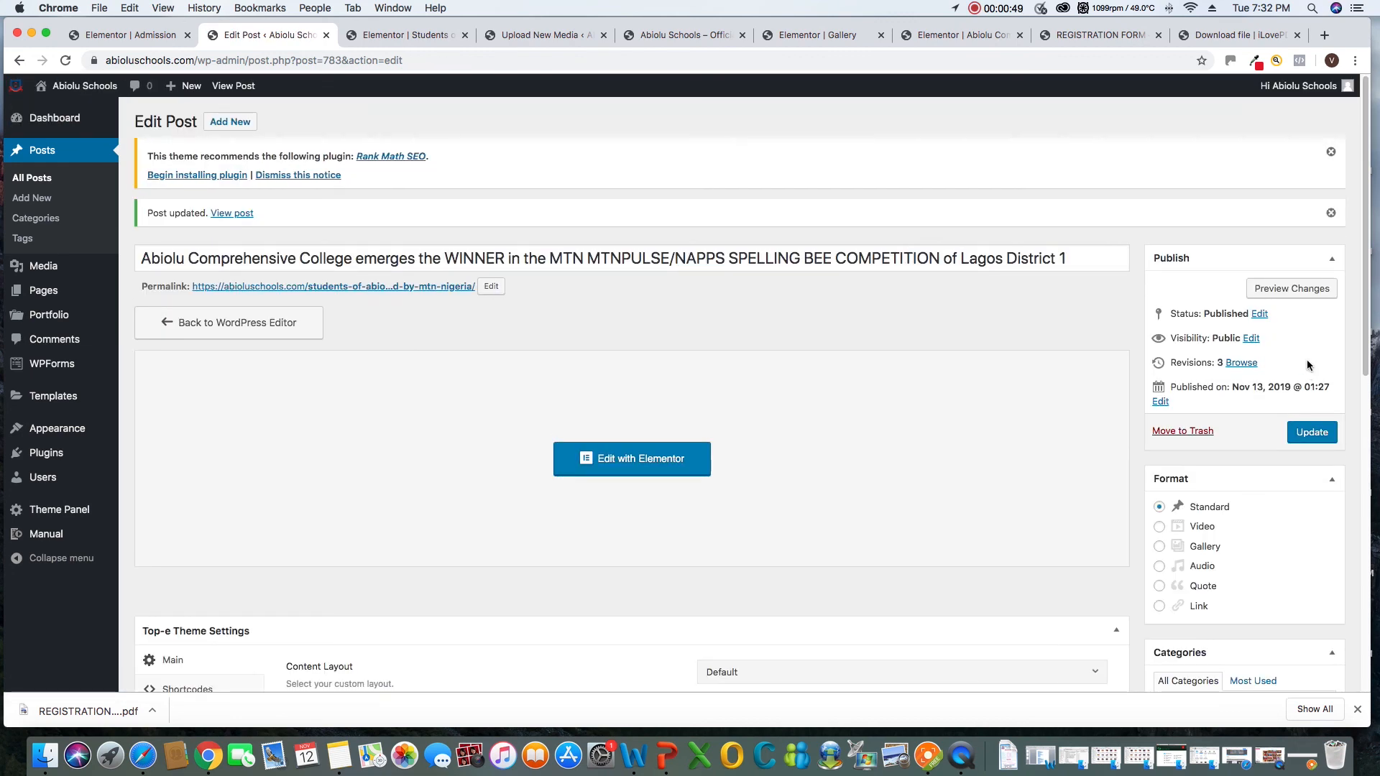
# Open the retitled post in Elementor and duplicate the column that holds the article text
pyautogui.click(649, 463)
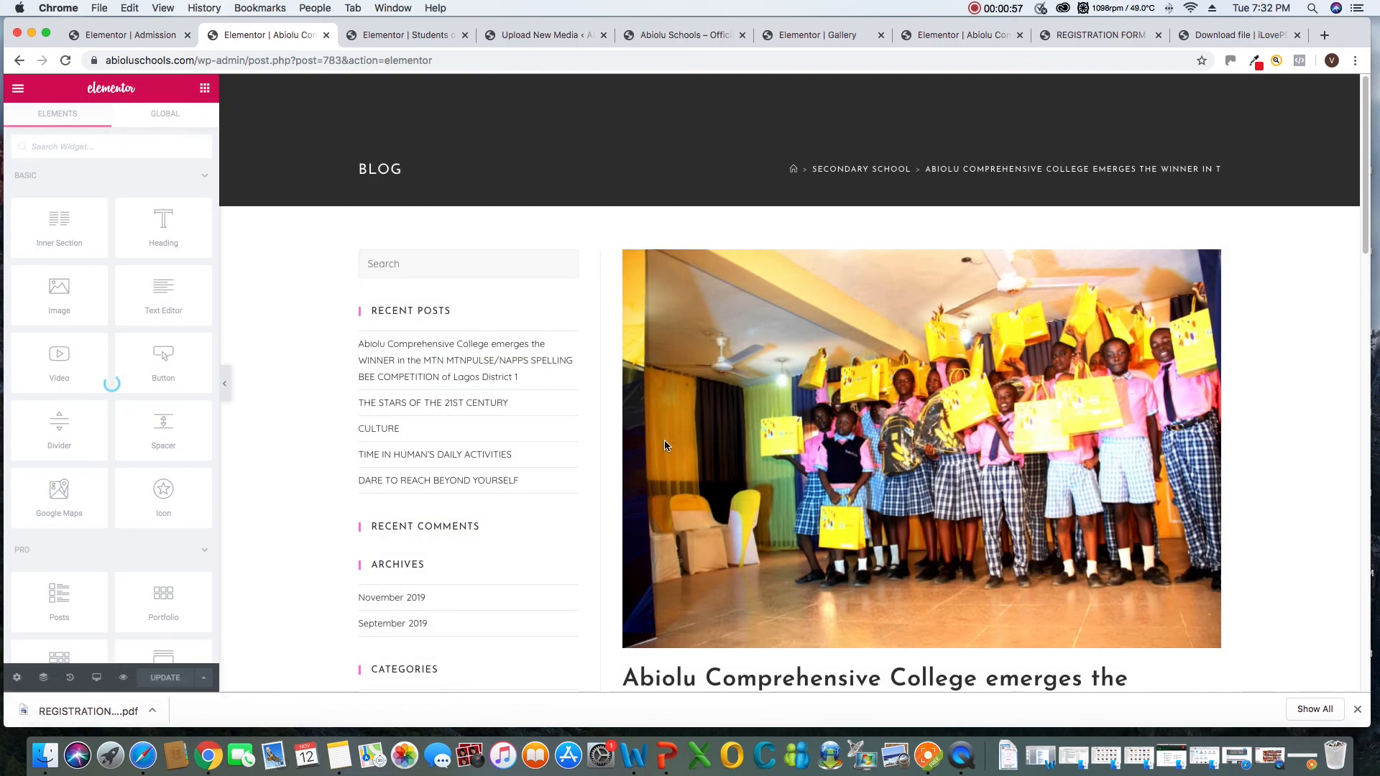
pyautogui.scroll(-5, 882, 430)
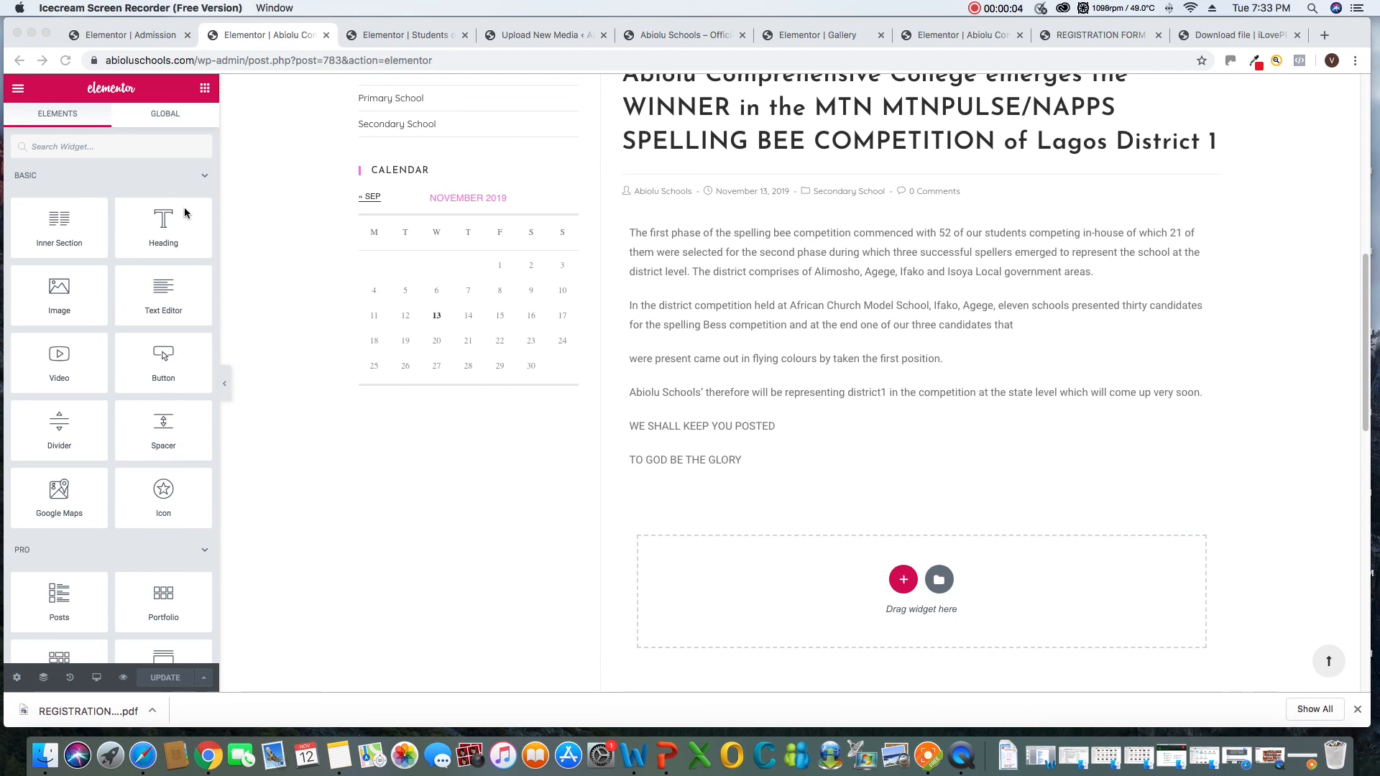
pyautogui.click(207, 94)
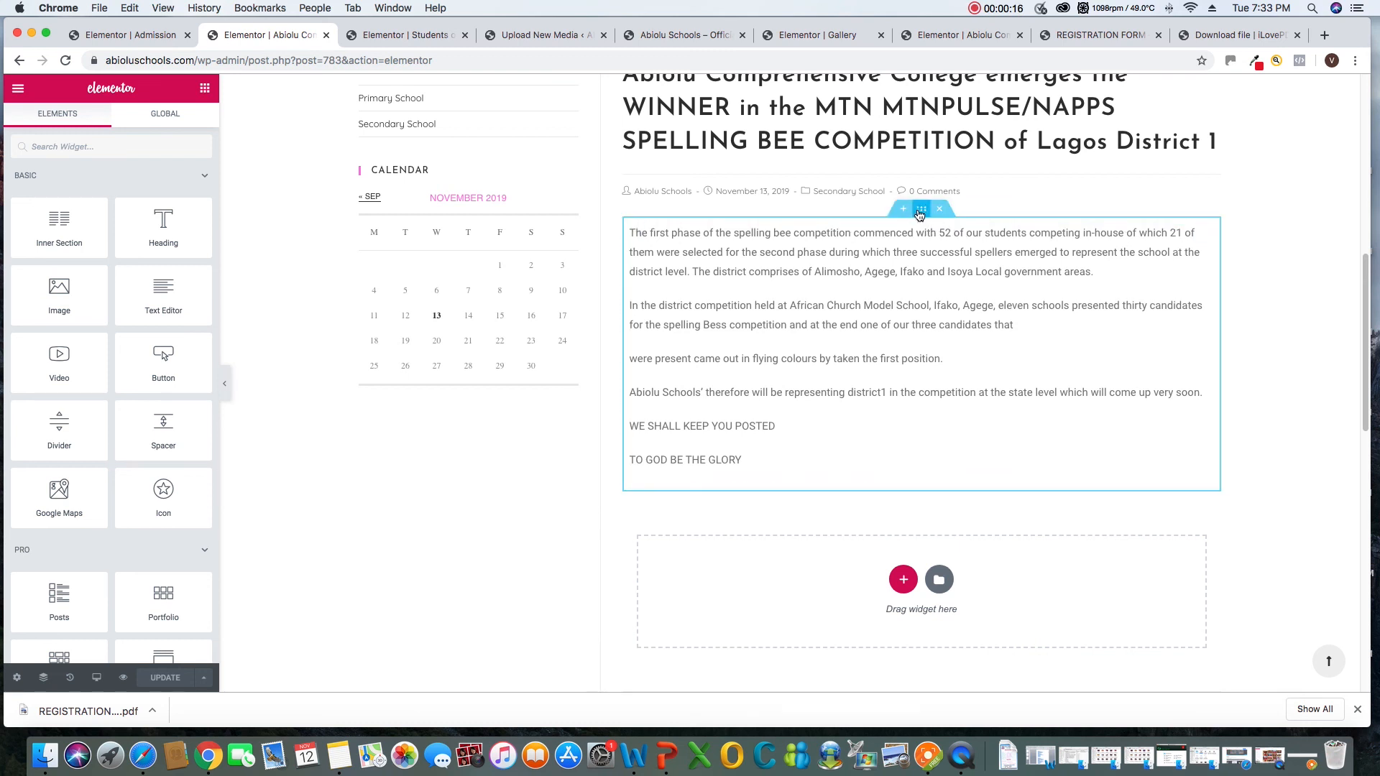
pyautogui.click(632, 228)
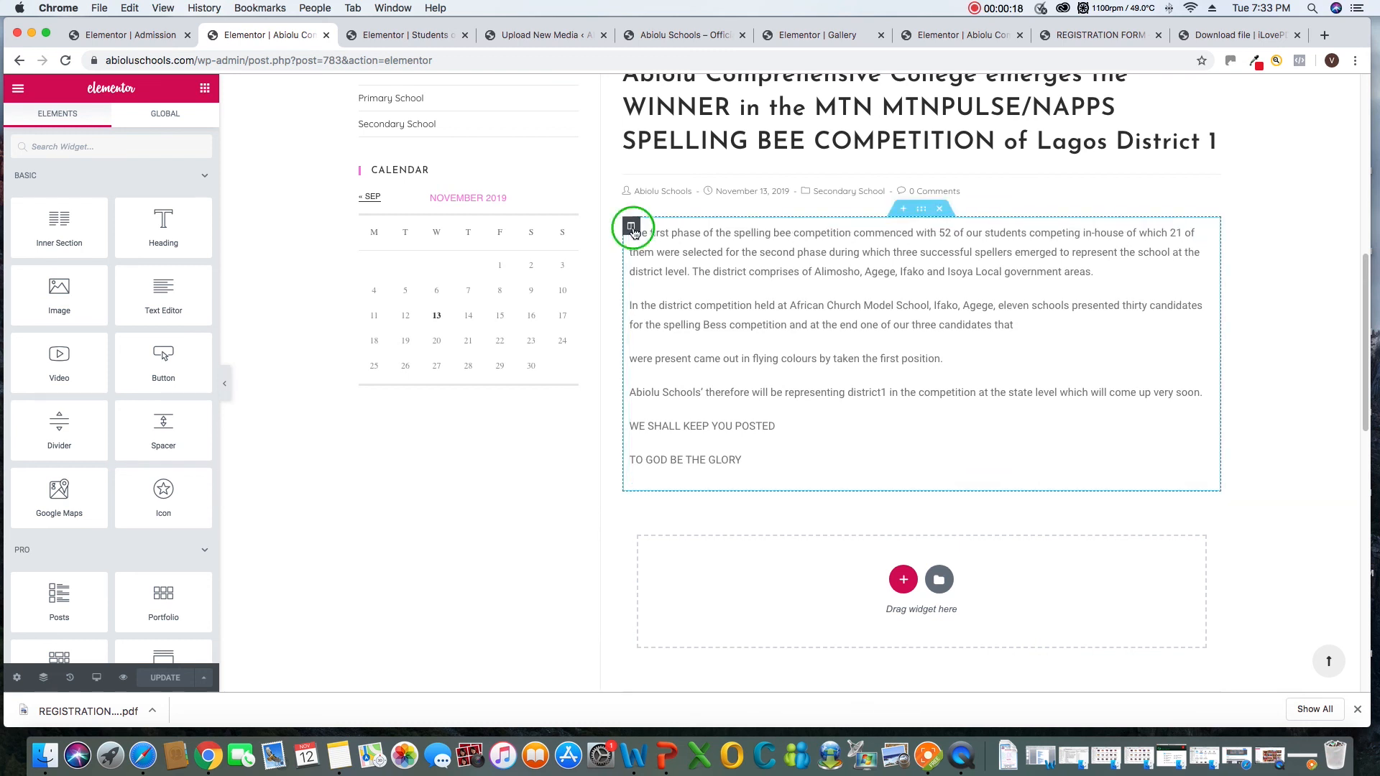
pyautogui.rightClick(632, 228)
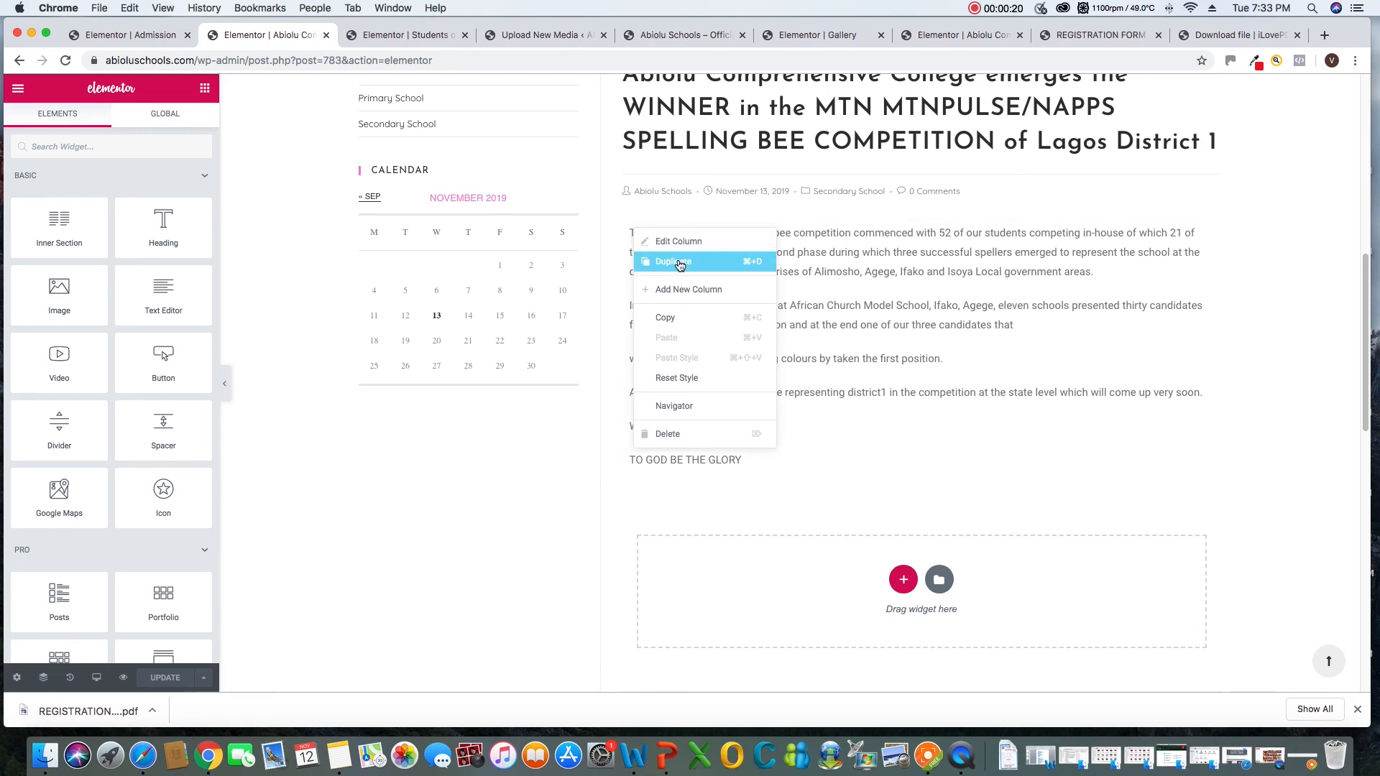
pyautogui.click(676, 261)
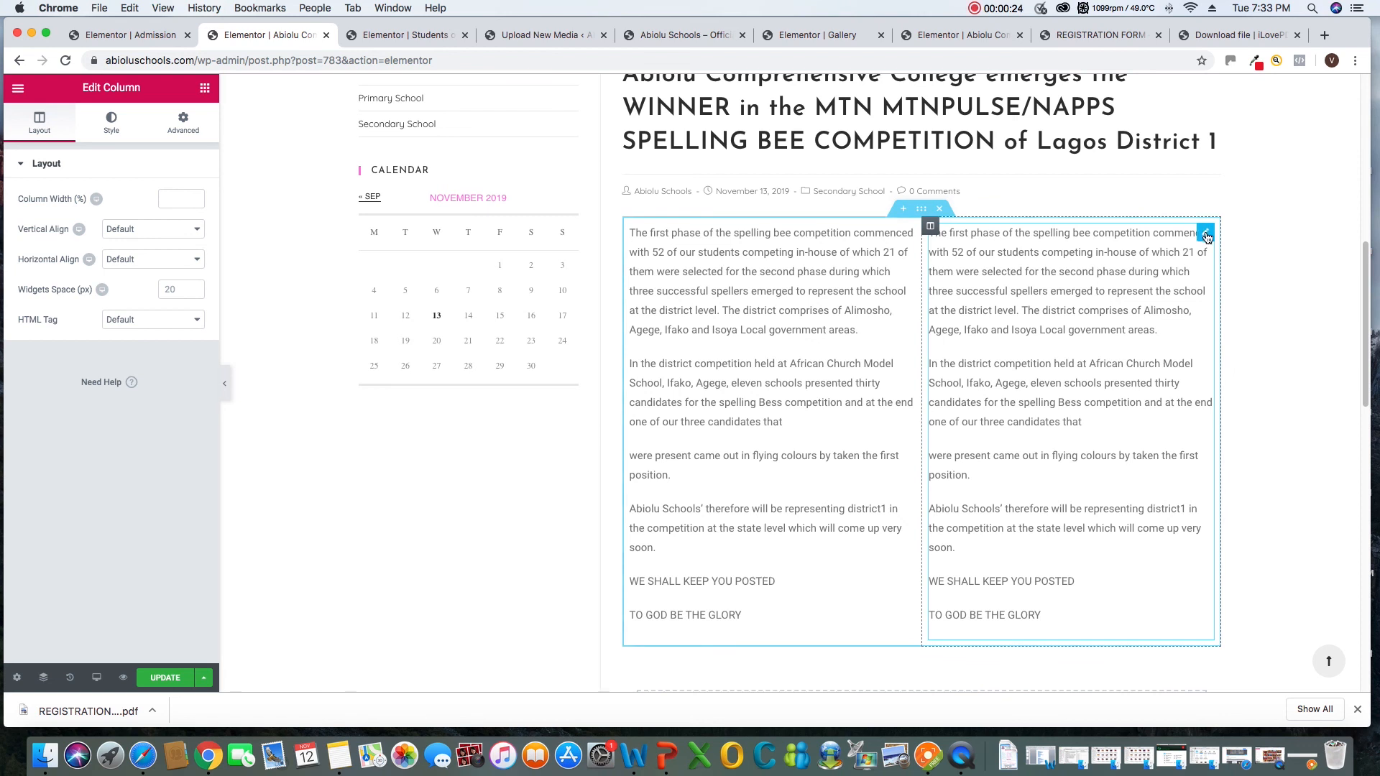
# Delete the text widget from the duplicated column and place a Video widget there
pyautogui.rightClick(1207, 237)
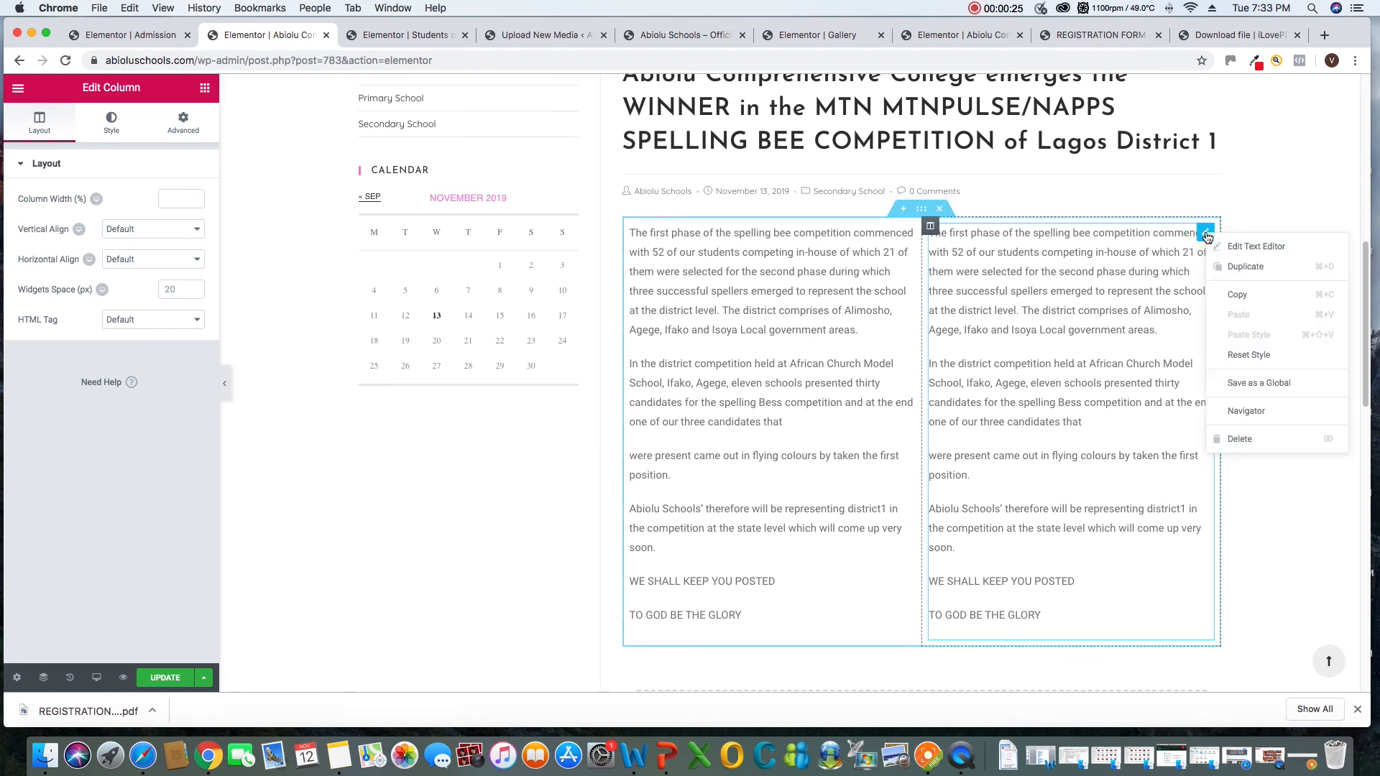
pyautogui.click(1253, 442)
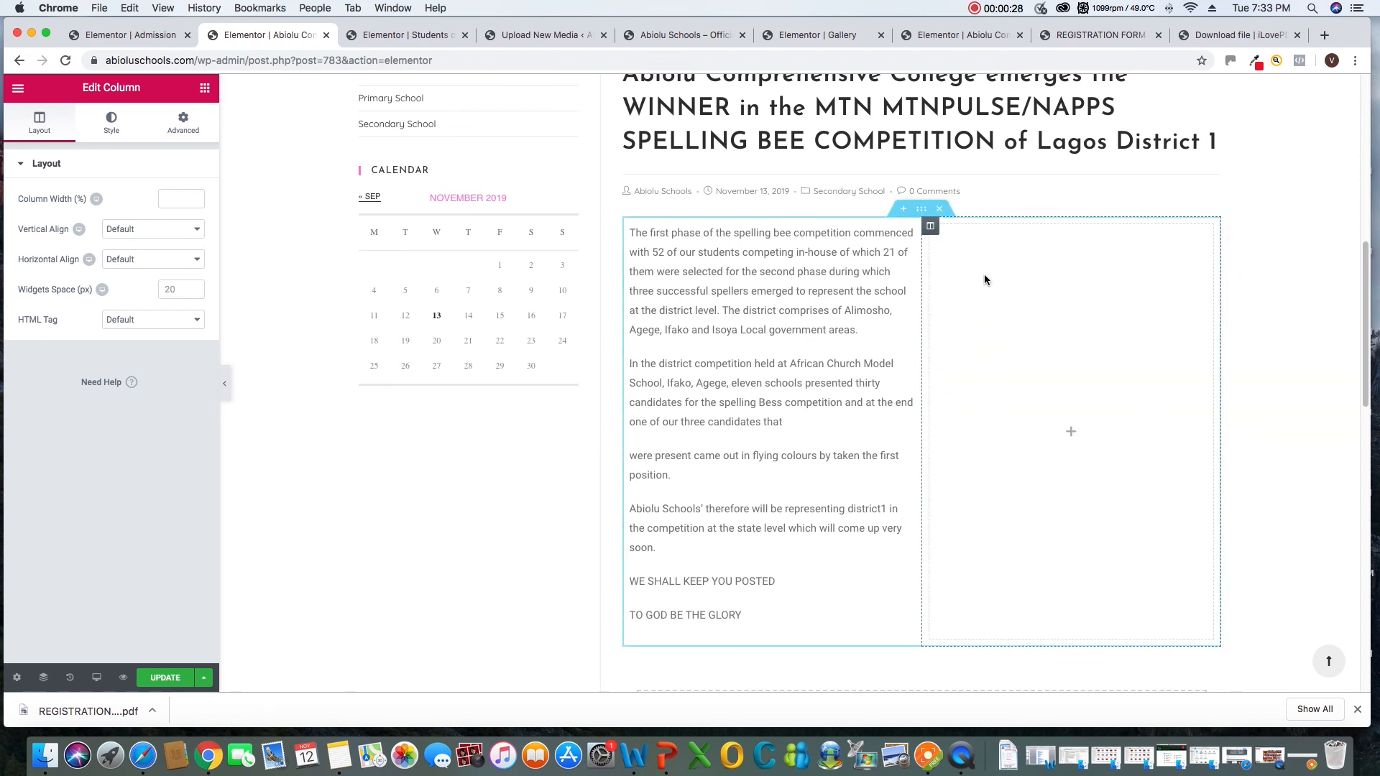
pyautogui.click(205, 87)
pyautogui.moveTo(56, 372); pyautogui.dragTo(1066, 430)
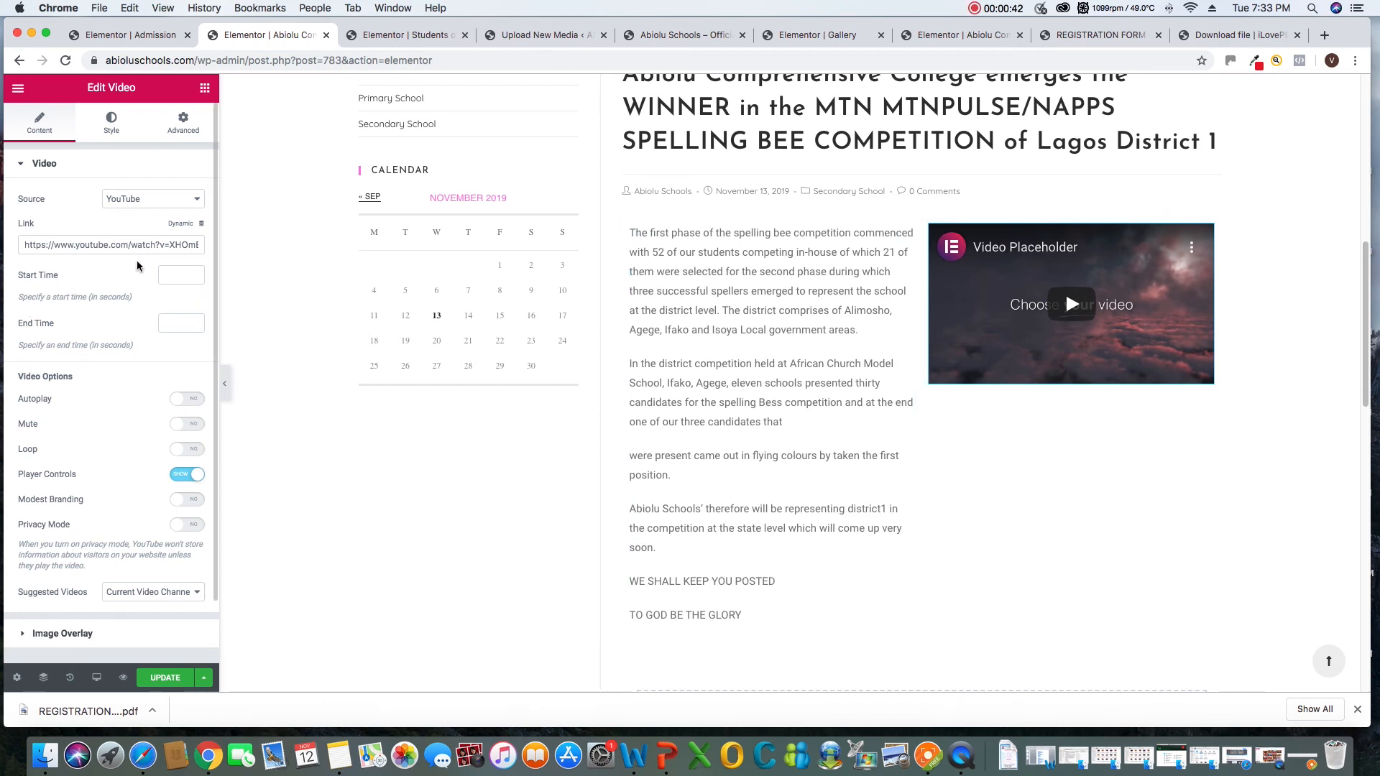
# Switch to Notes and copy the youtu.be video link below the Lagos State International trade Fair sentence
pyautogui.click(339, 754)
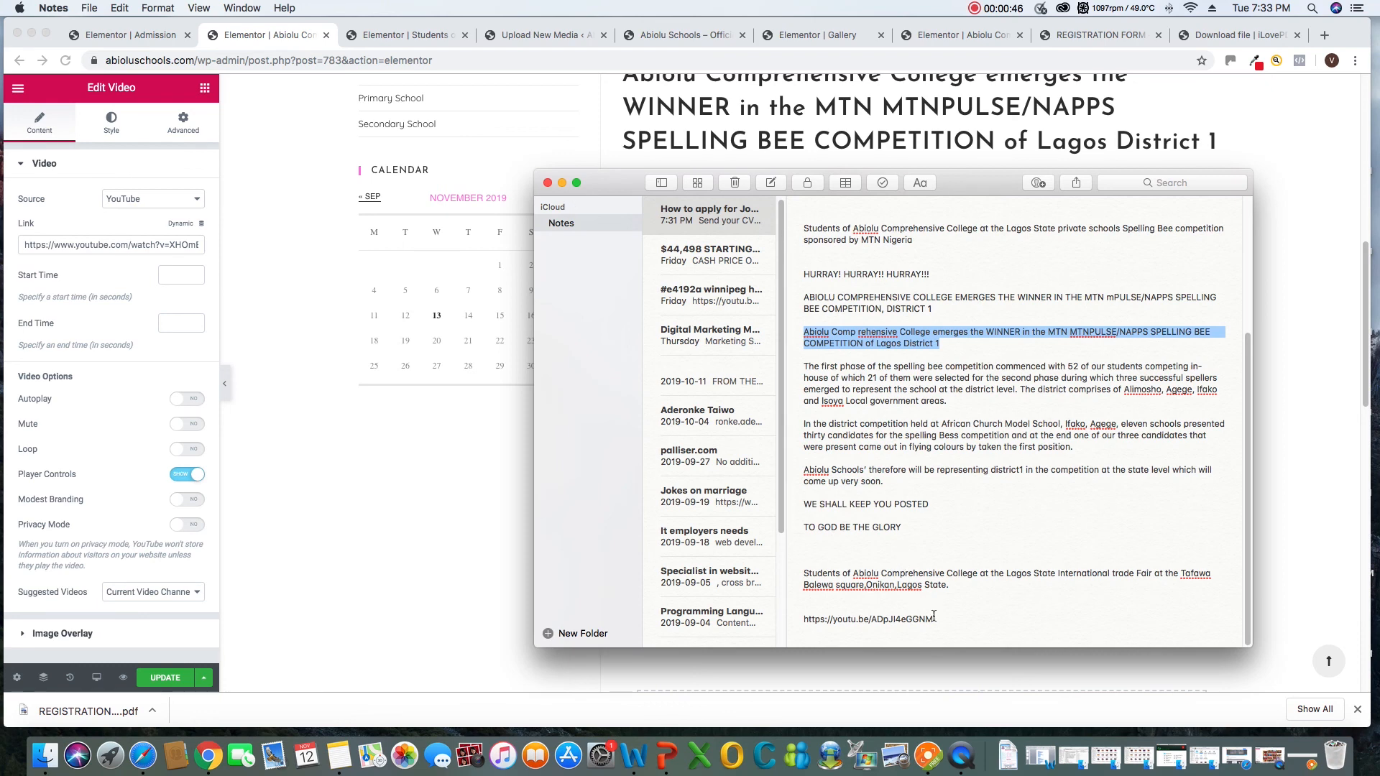
pyautogui.moveTo(934, 616); pyautogui.dragTo(794, 619)
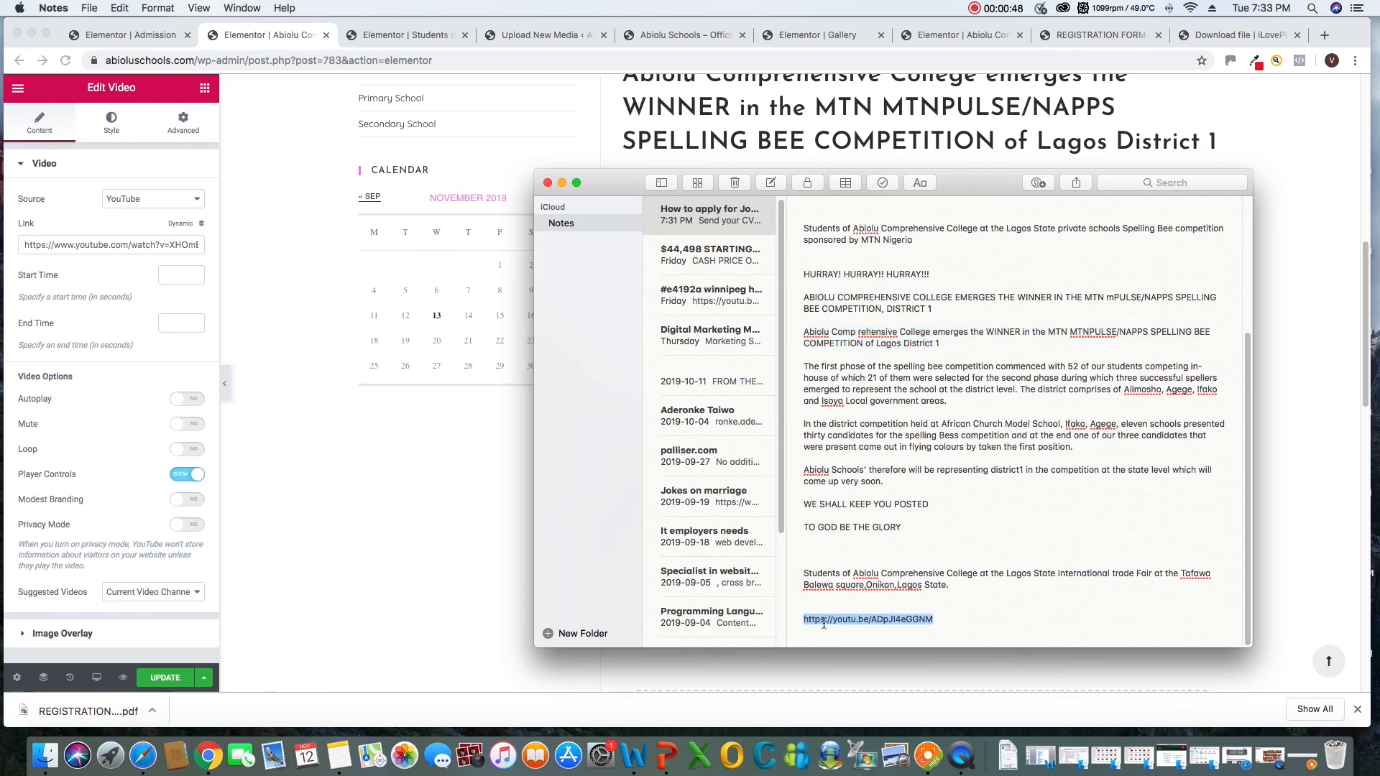
pyautogui.rightClick(824, 624)
pyautogui.click(854, 513)
pyautogui.click(85, 244)
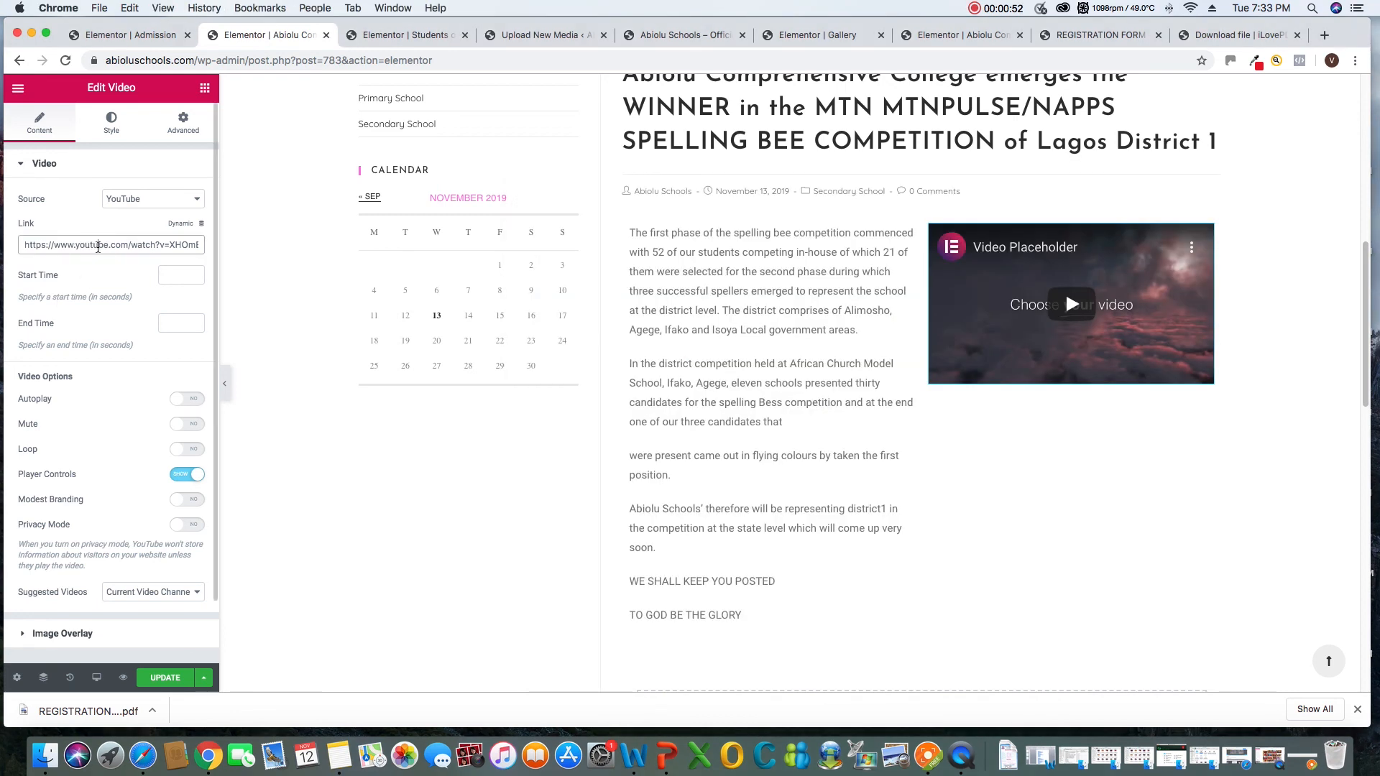
pyautogui.moveTo(197, 245); pyautogui.dragTo(9, 245)
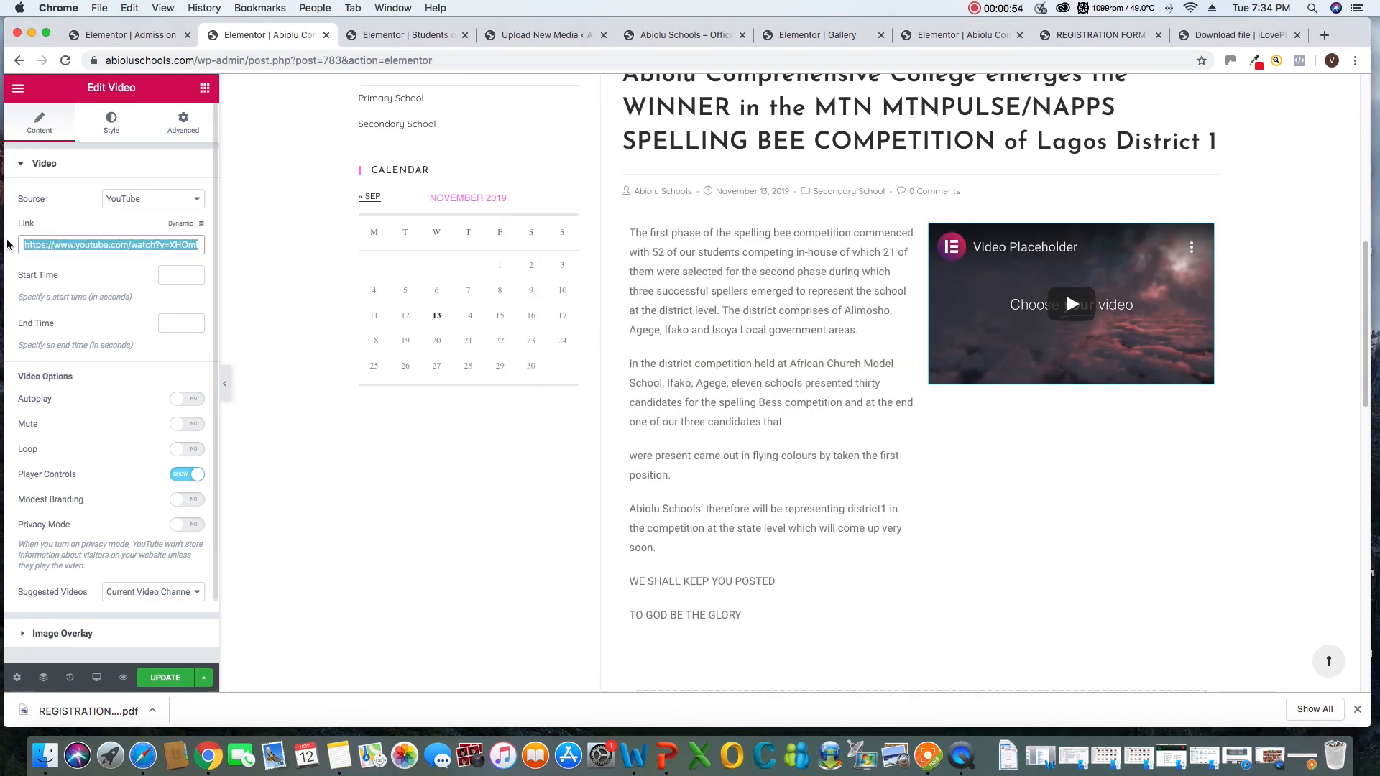
pyautogui.press('BackSpace')
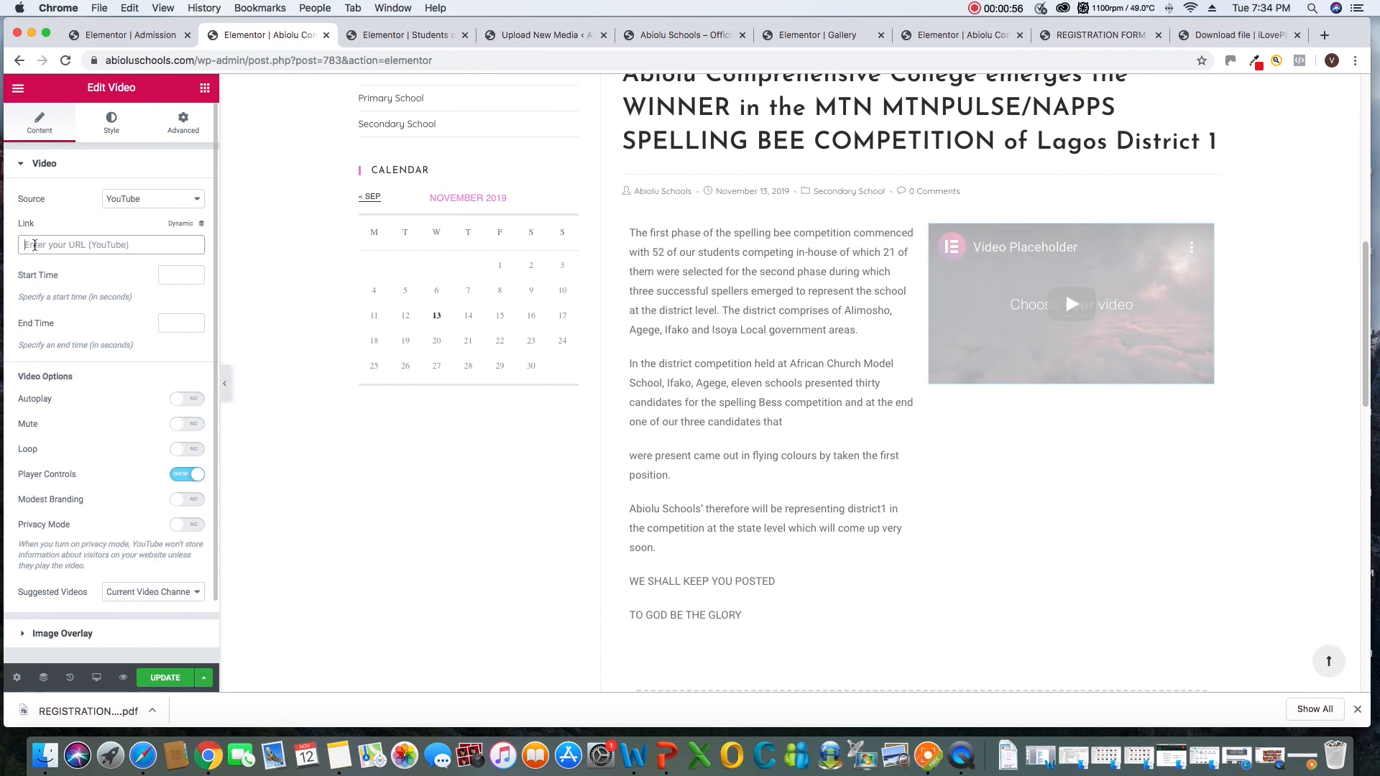
pyautogui.rightClick(45, 255)
pyautogui.click(63, 337)
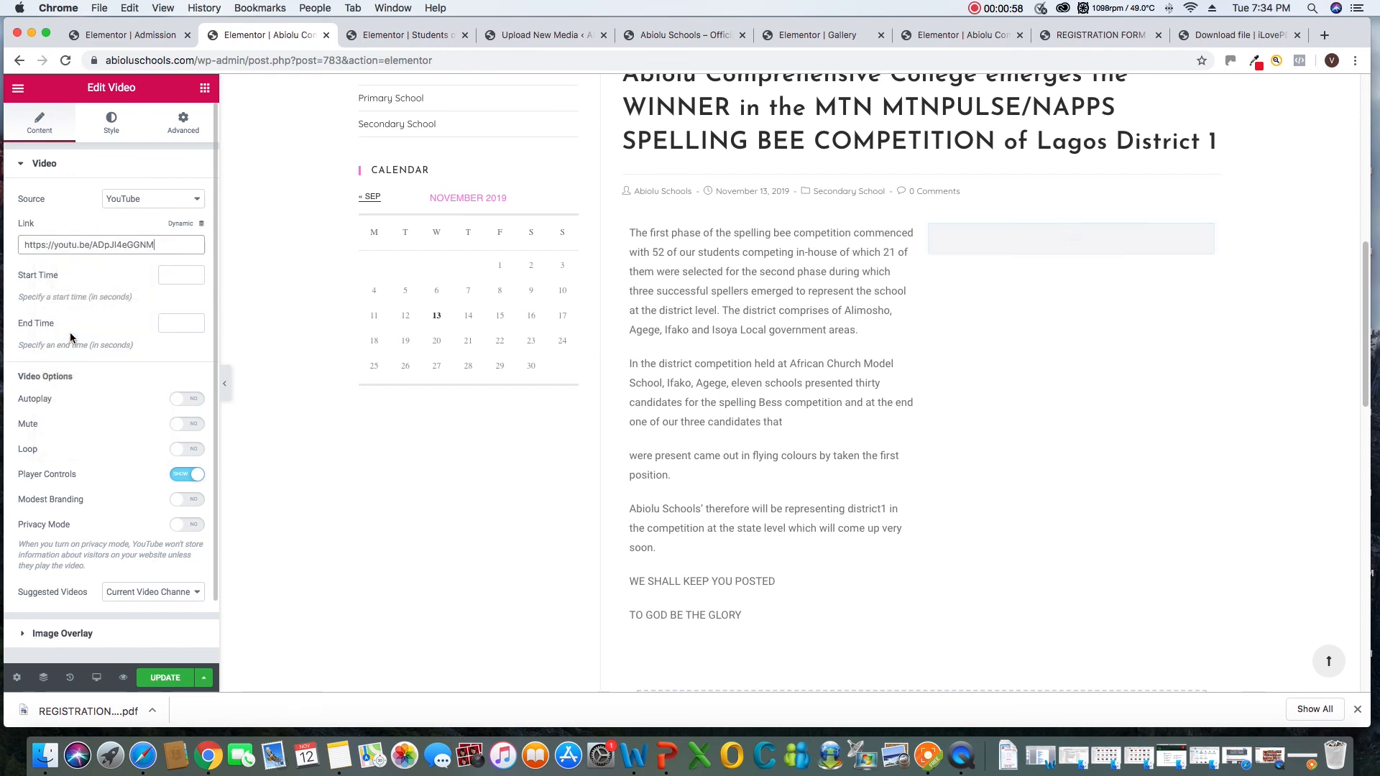